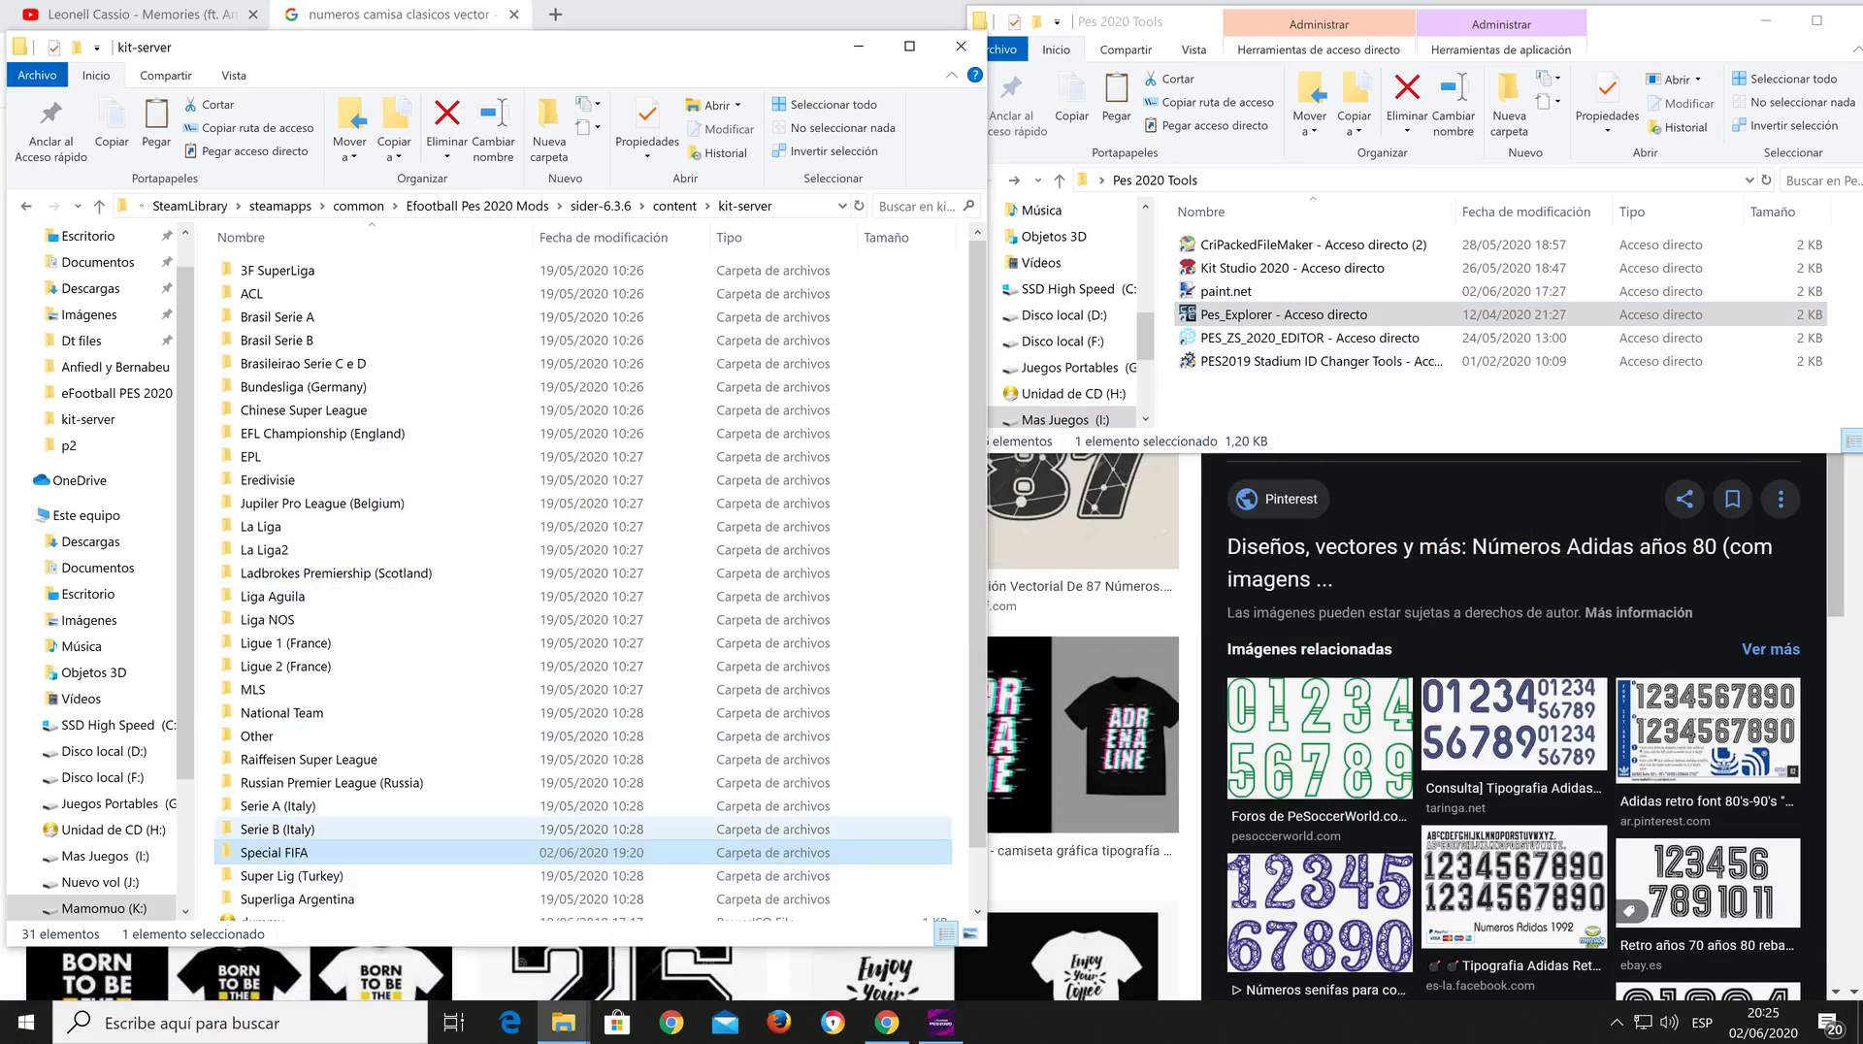
Step: Switch to Chrome and resume the paused YouTube music video
left_click(886, 1022)
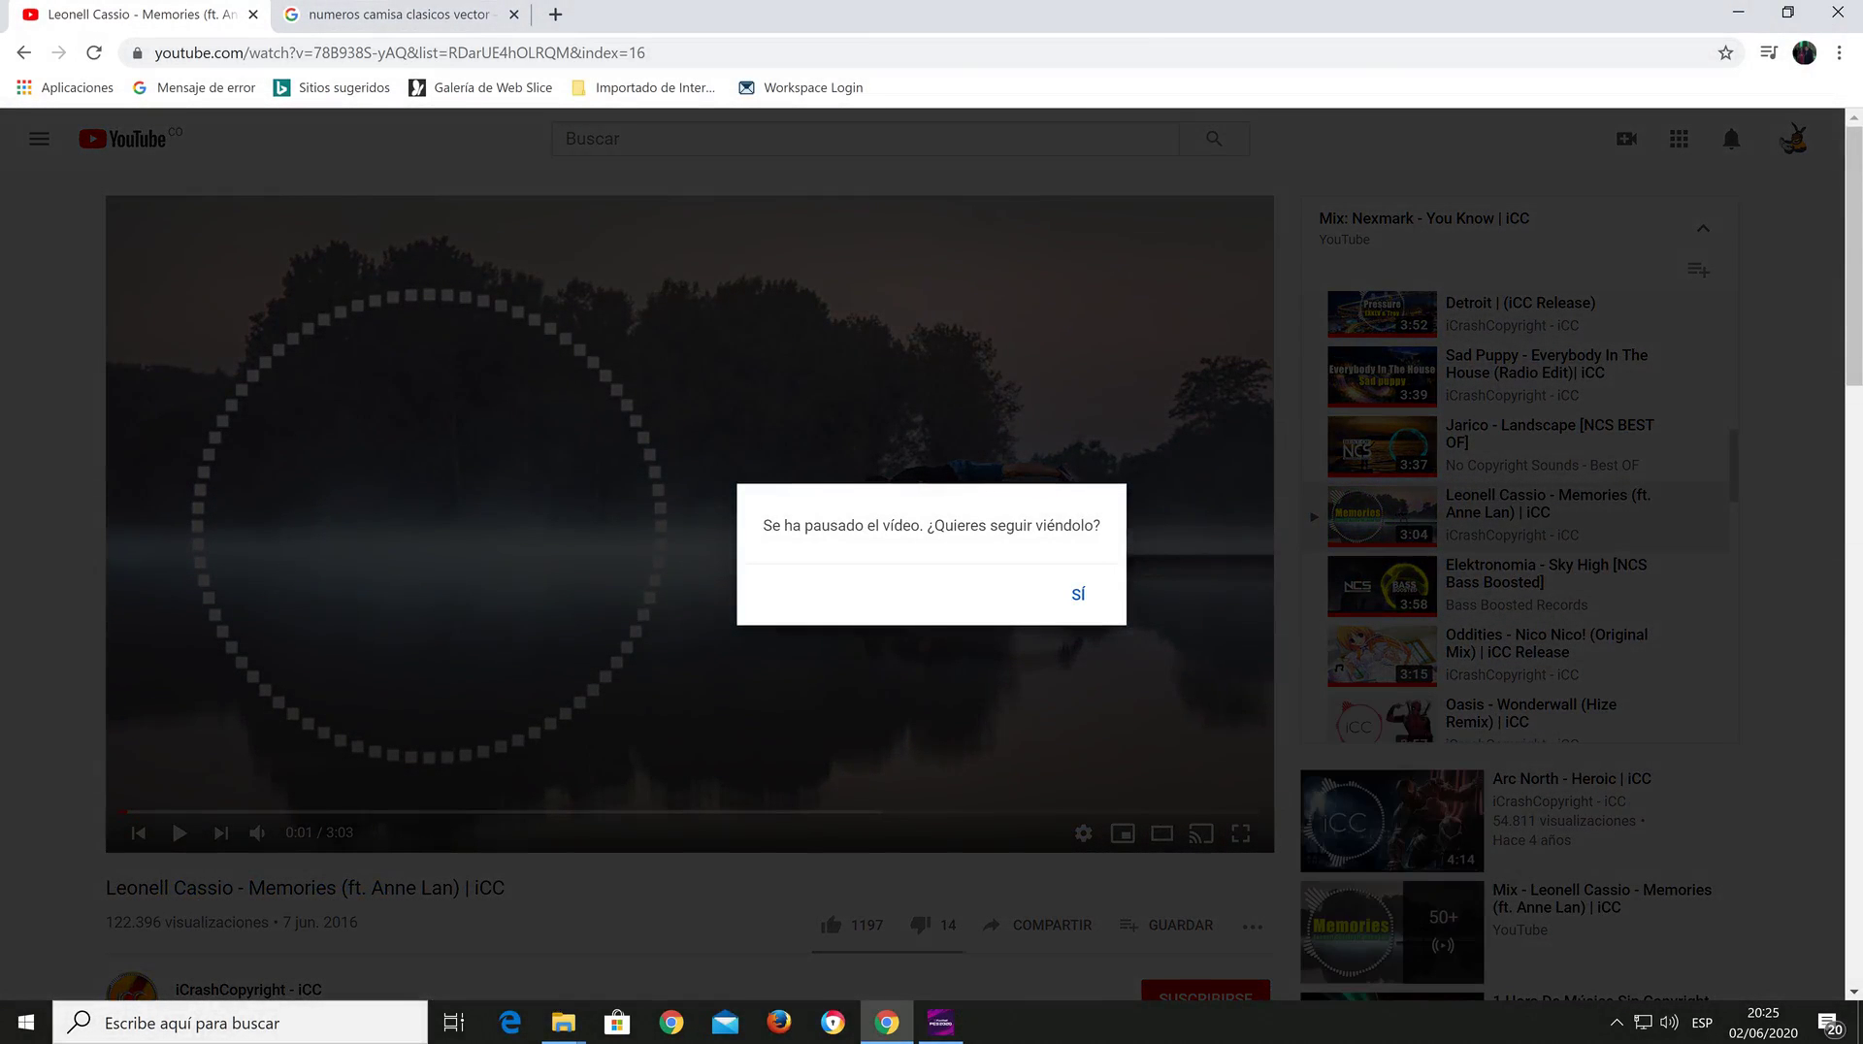
left_click(1078, 593)
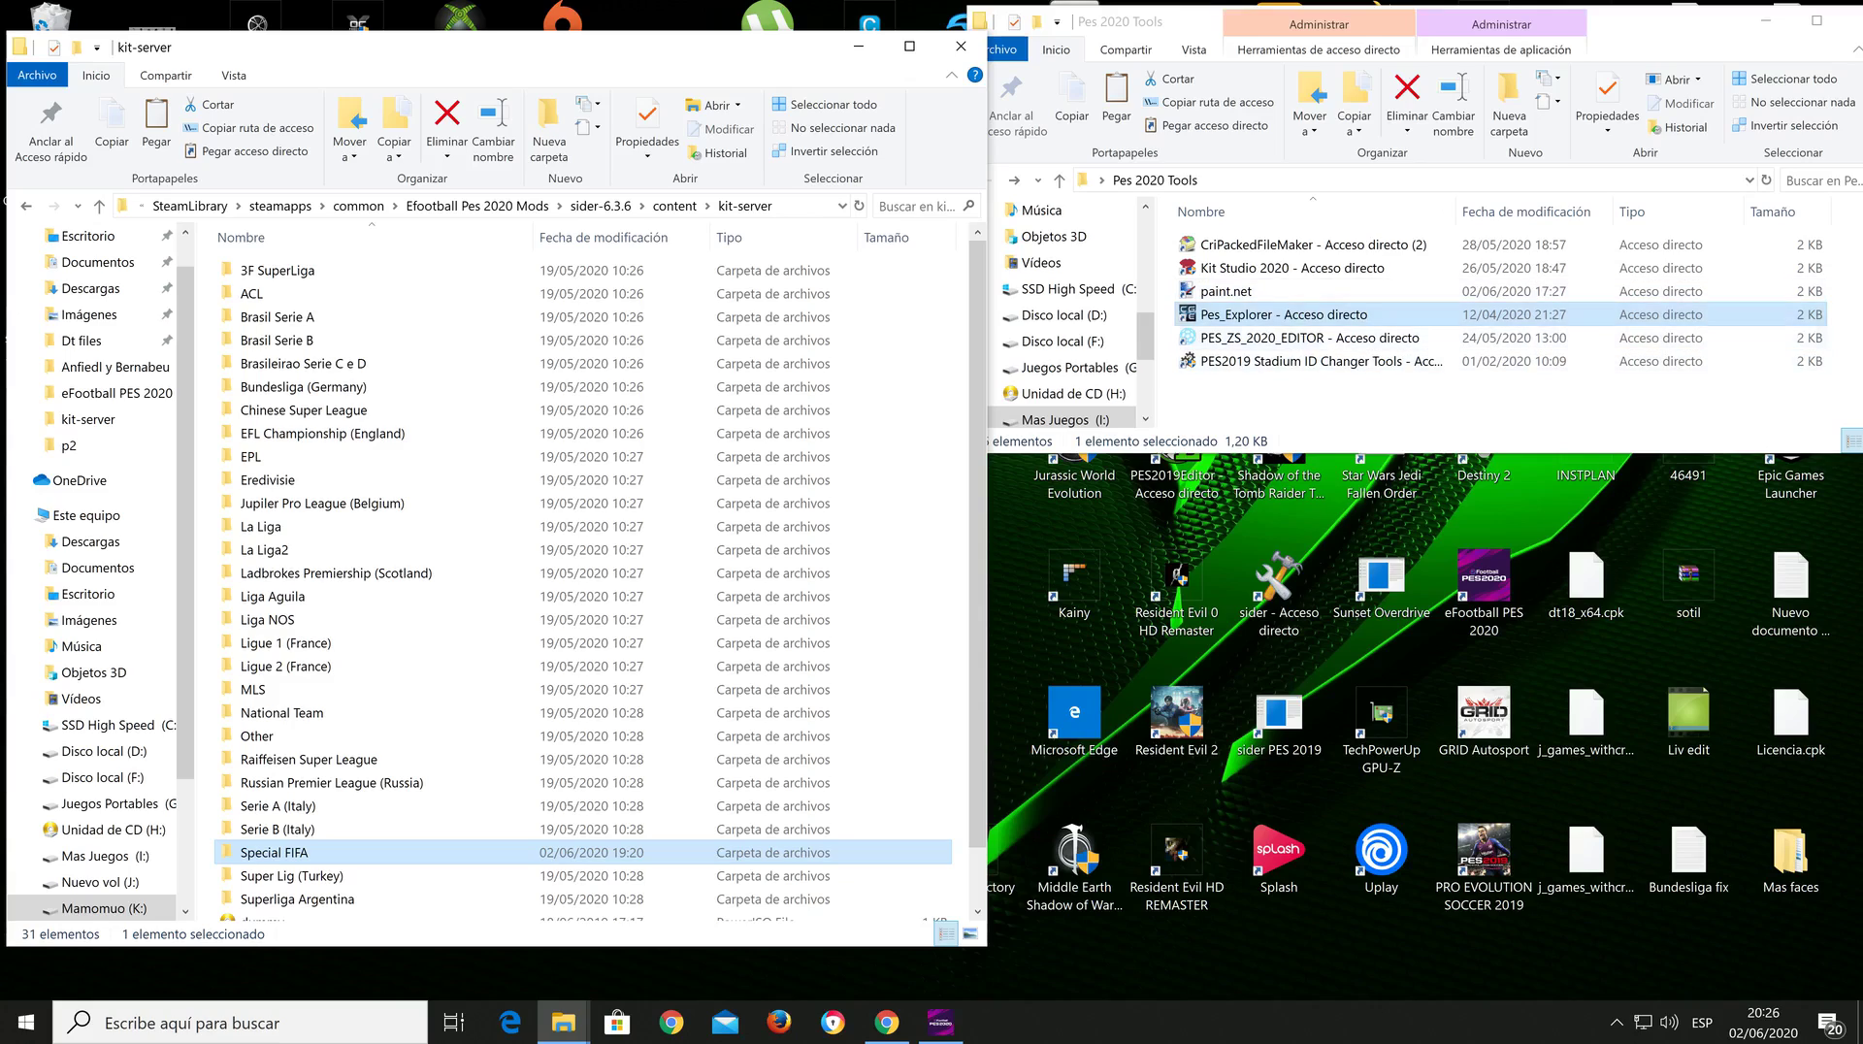
Step: Open the map text file in the kit-server folder
scroll(408, 549, "down", 1)
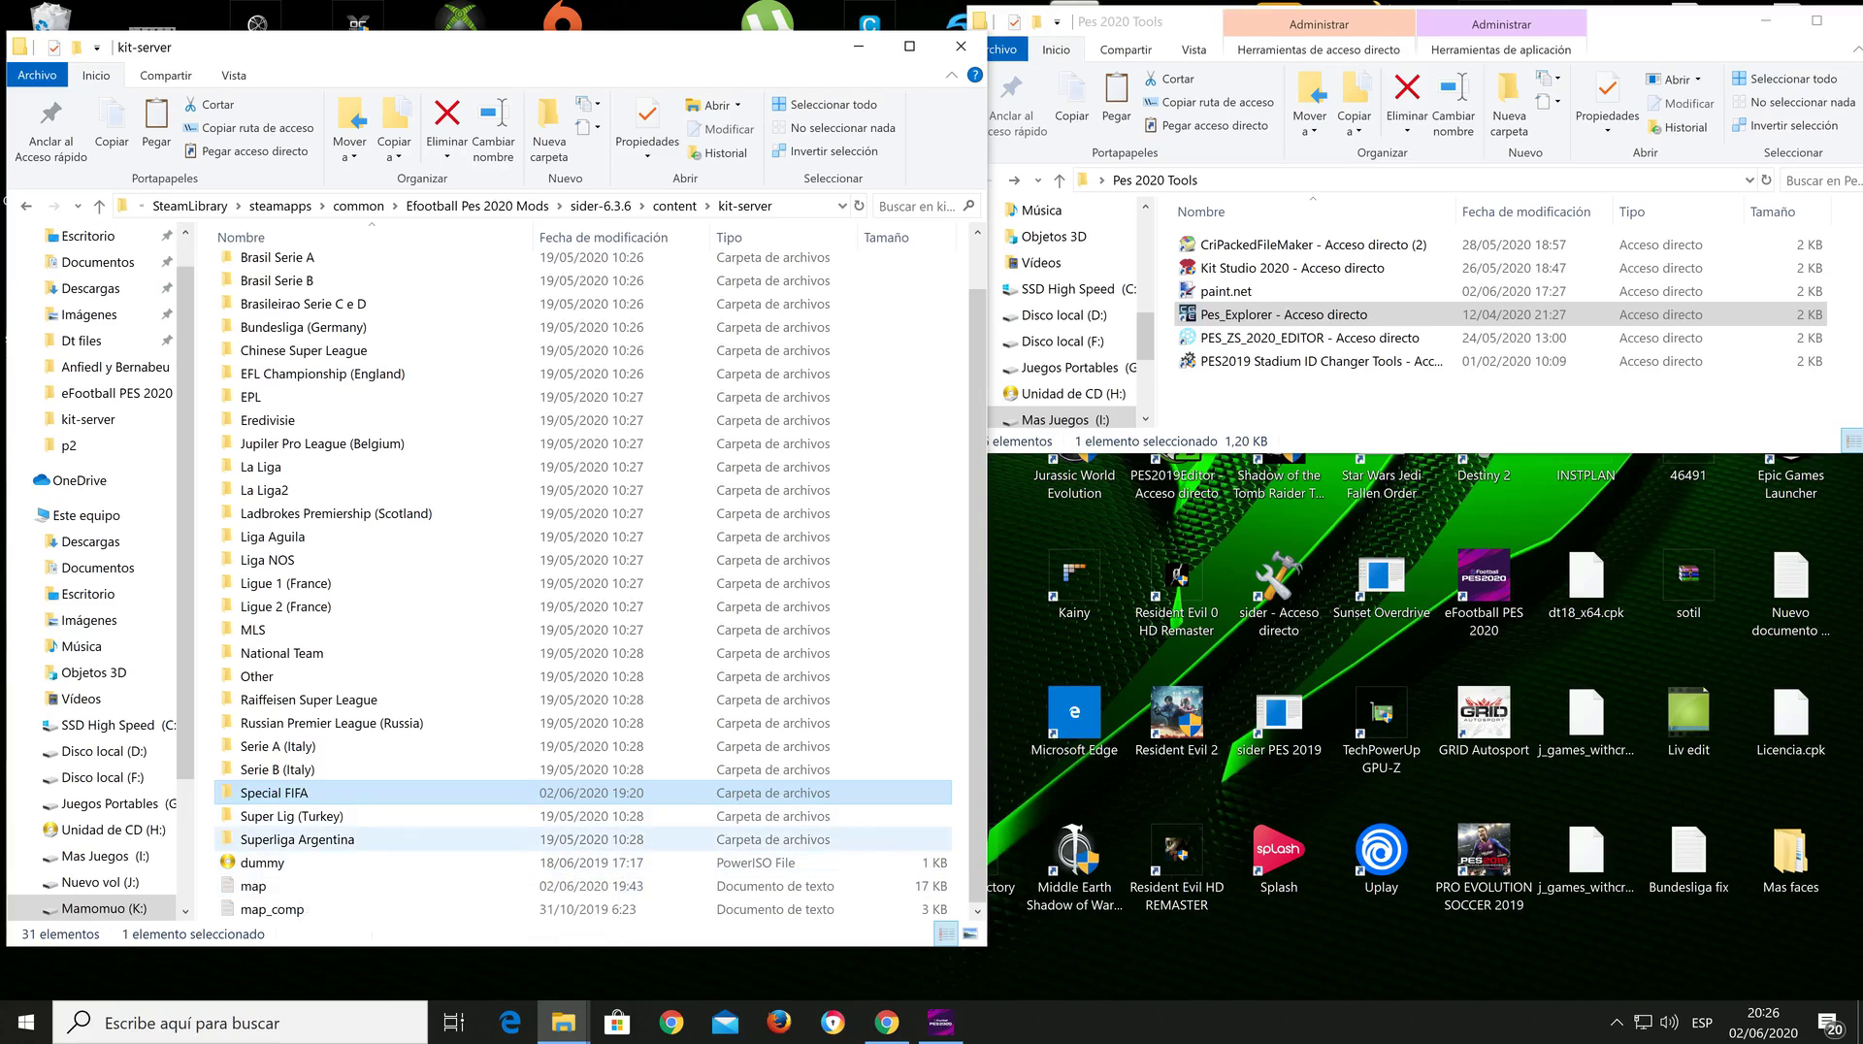
scroll(582, 582, "up", 1)
scroll(582, 582, "down", 1)
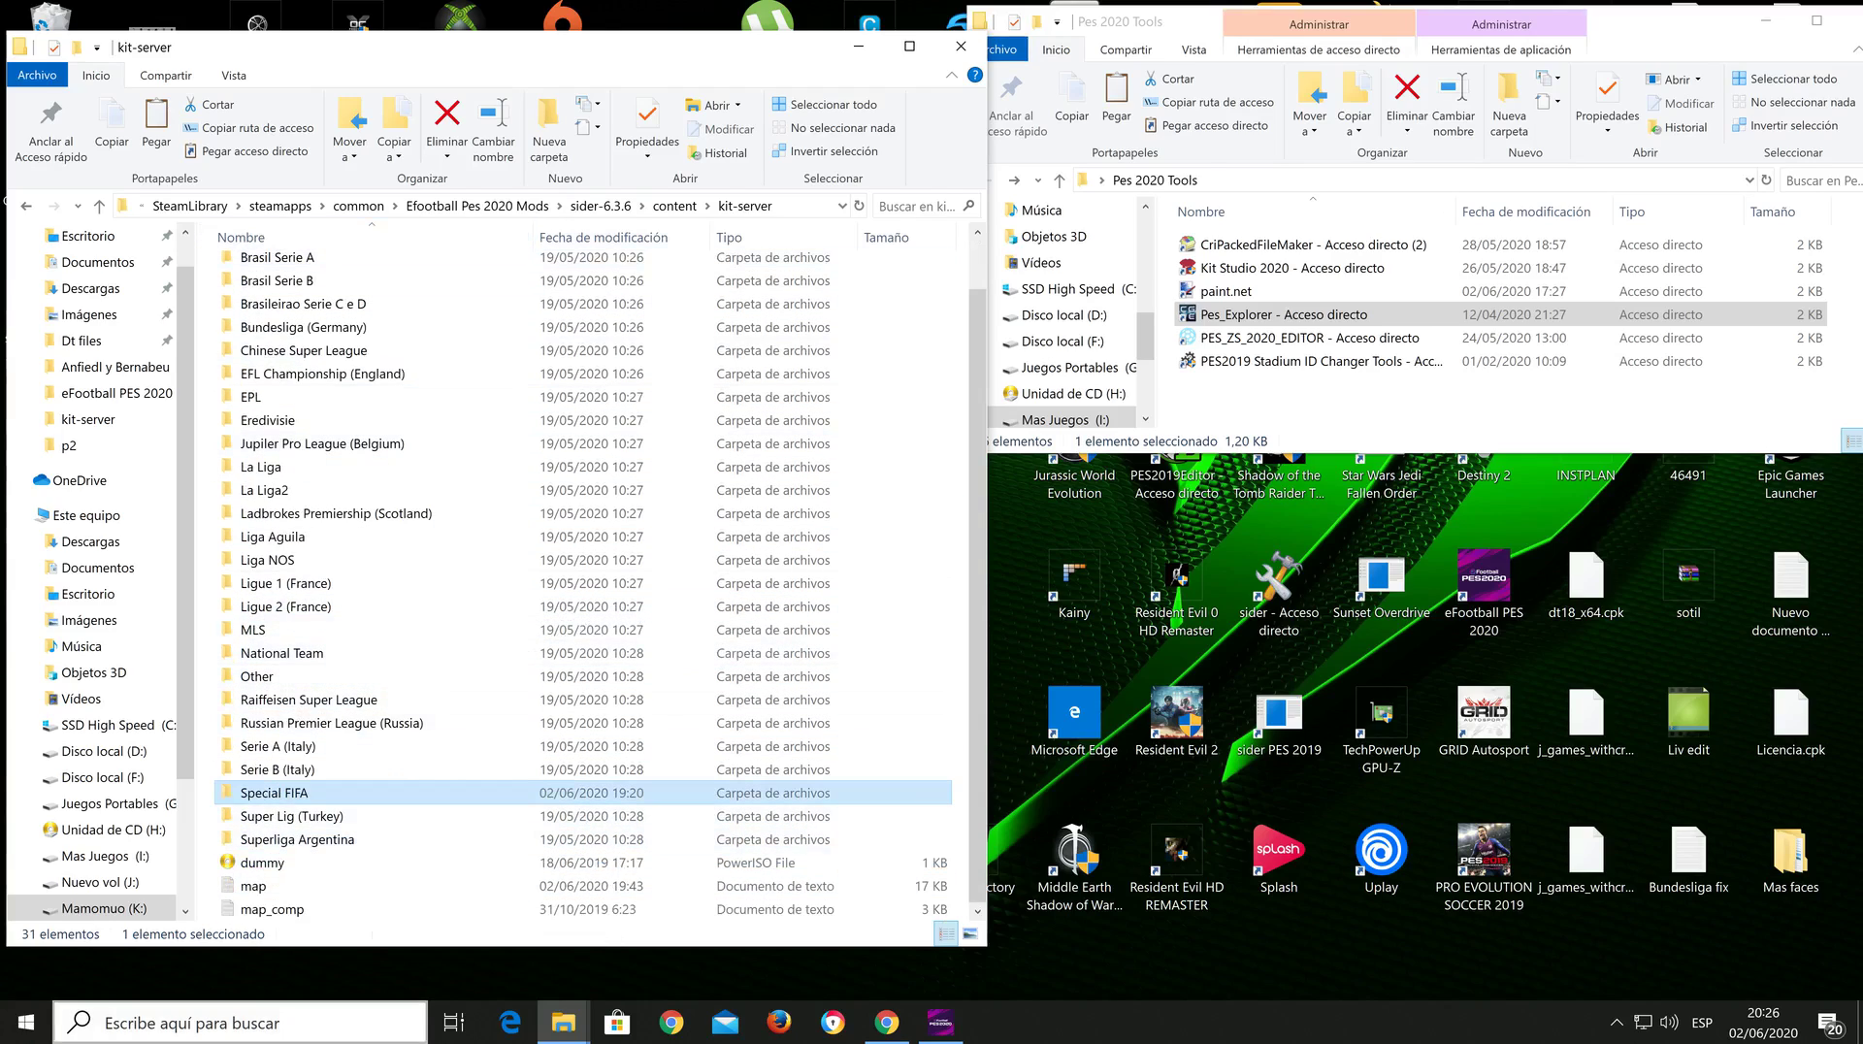
scroll(582, 742, "up", 1)
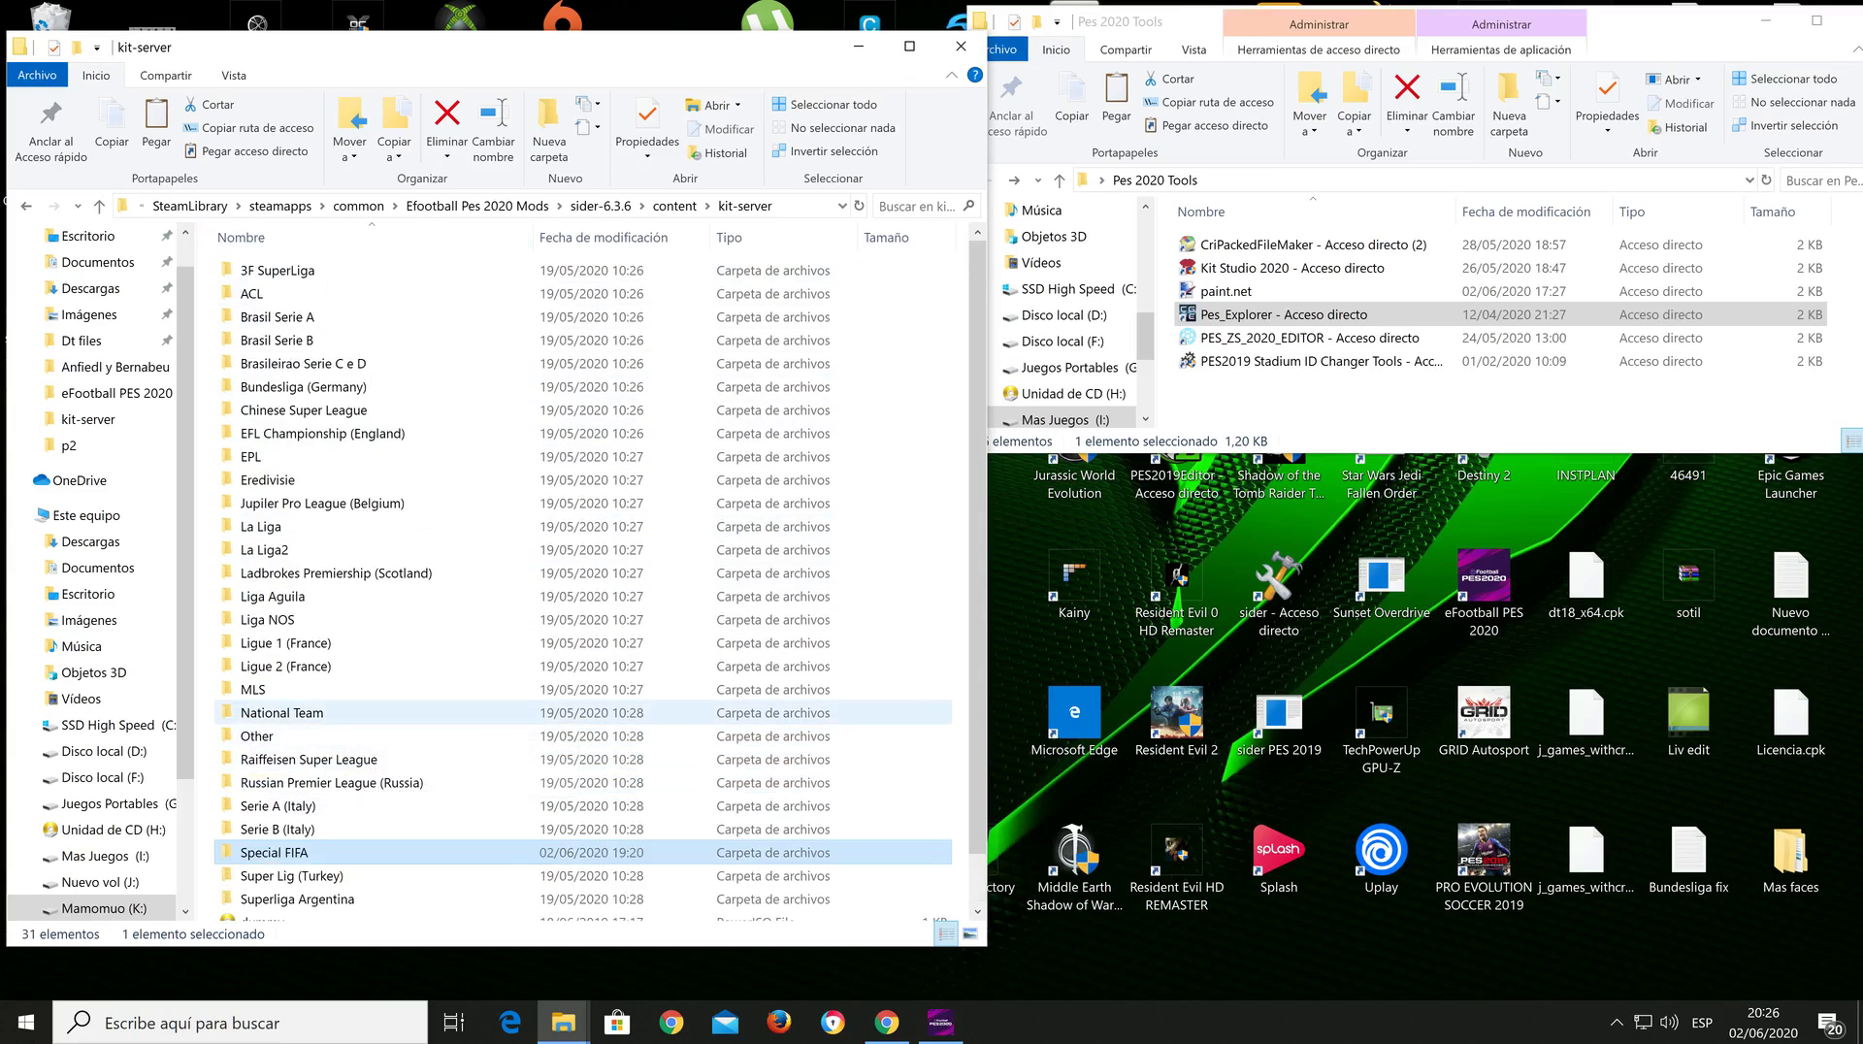
scroll(379, 718, "down", 1)
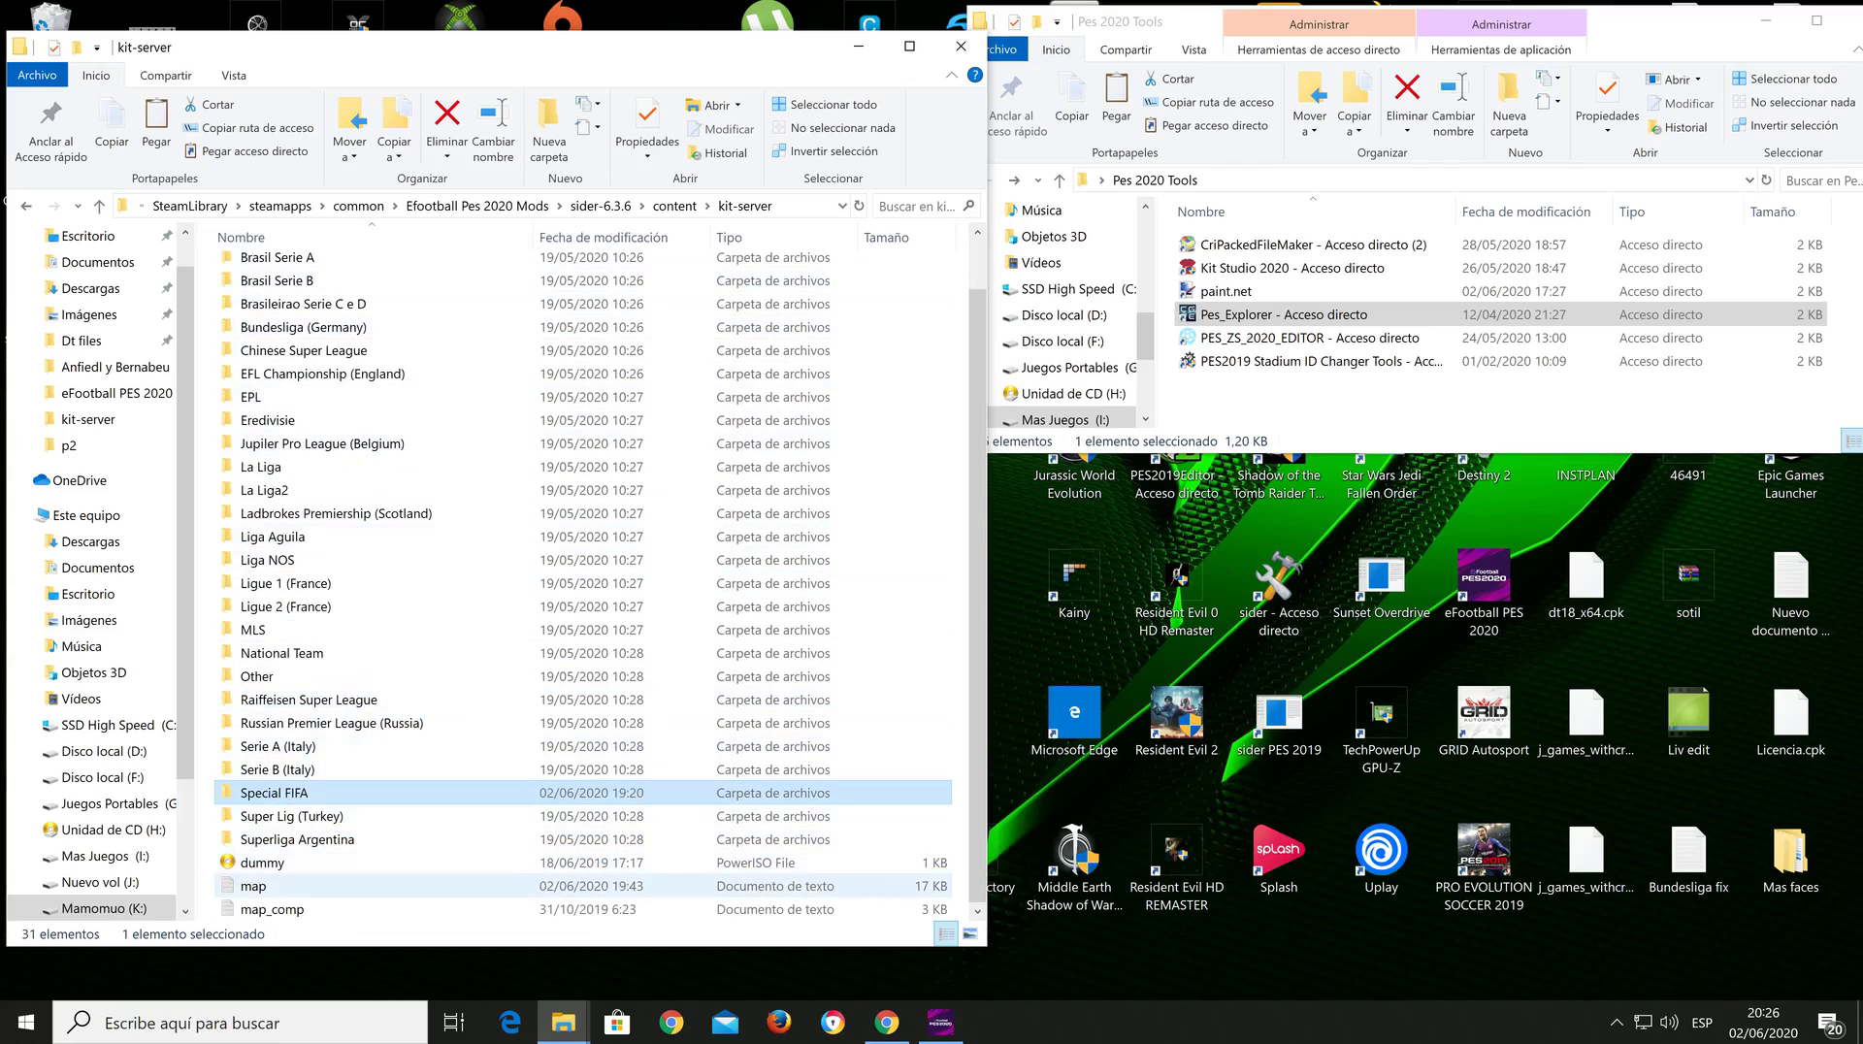
double_click(254, 886)
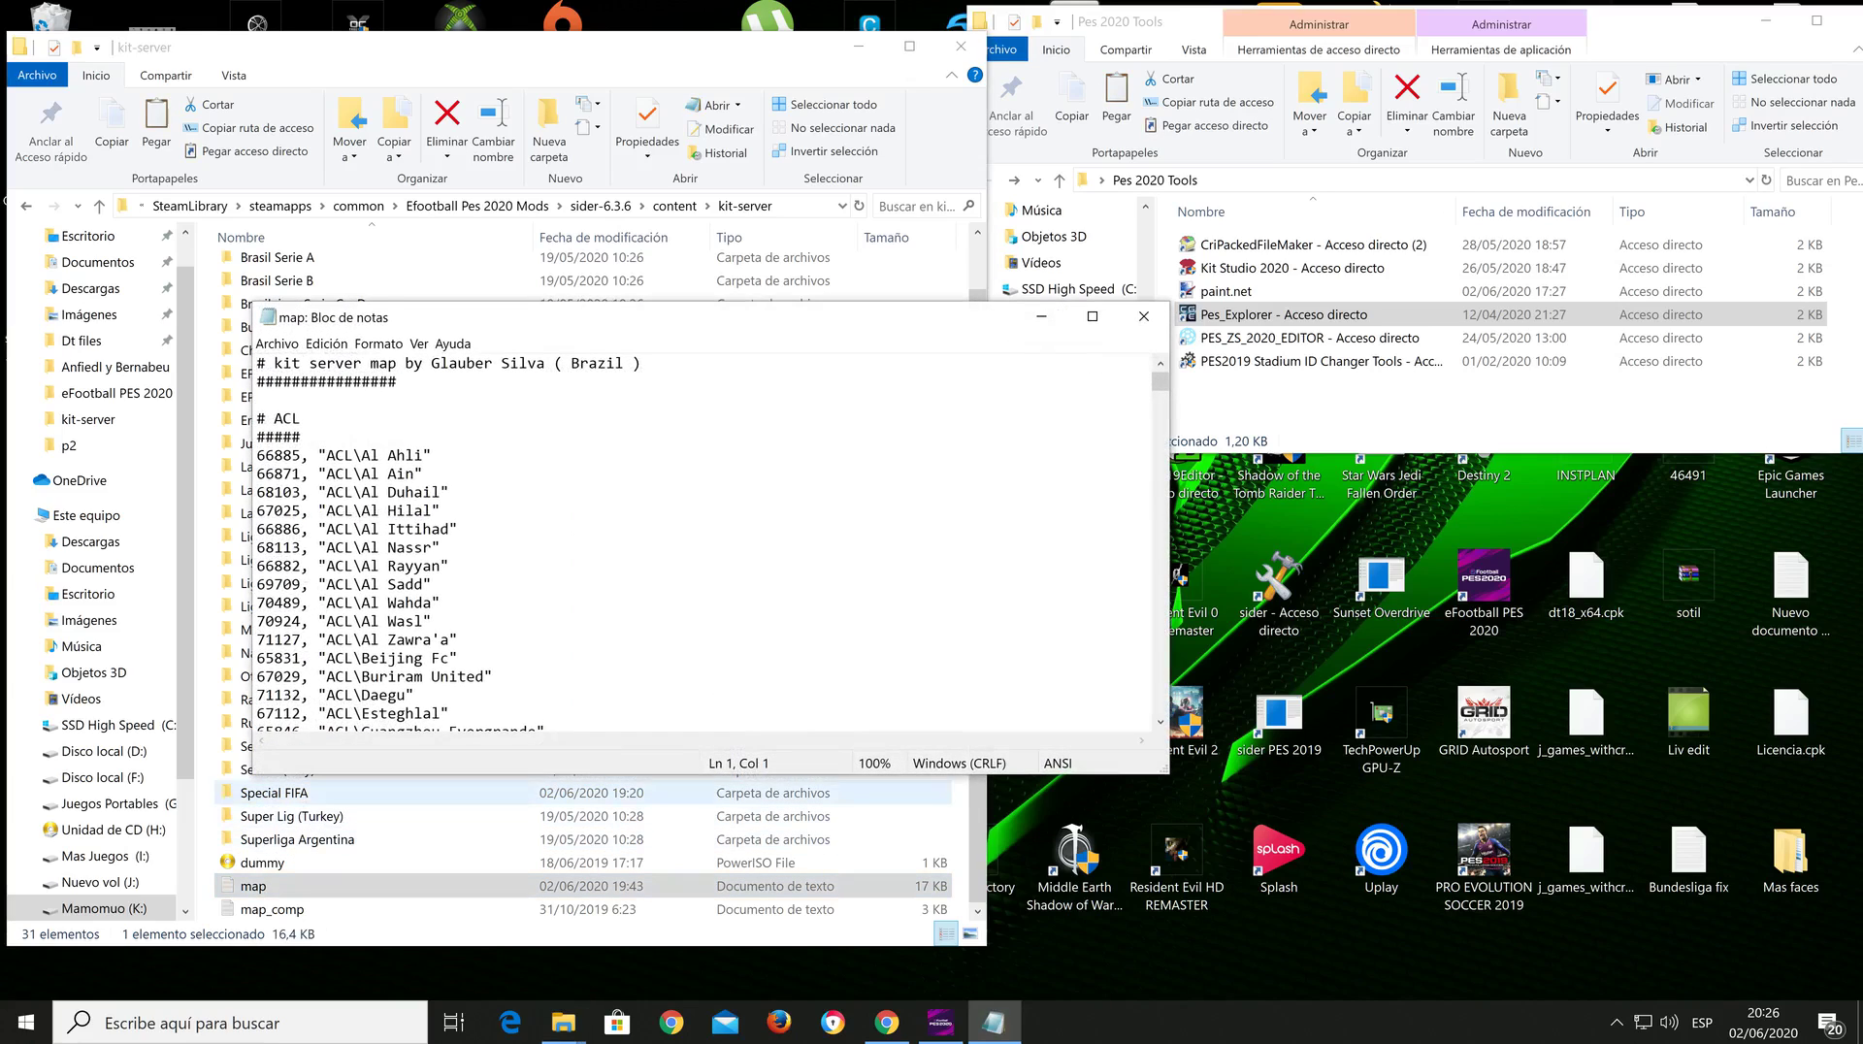
Step: Locate the Special FIFA y UEFA section in the map file and highlight the Uefa Clasico Milan entry's team ID and folder path
scroll(703, 544, "down", 20)
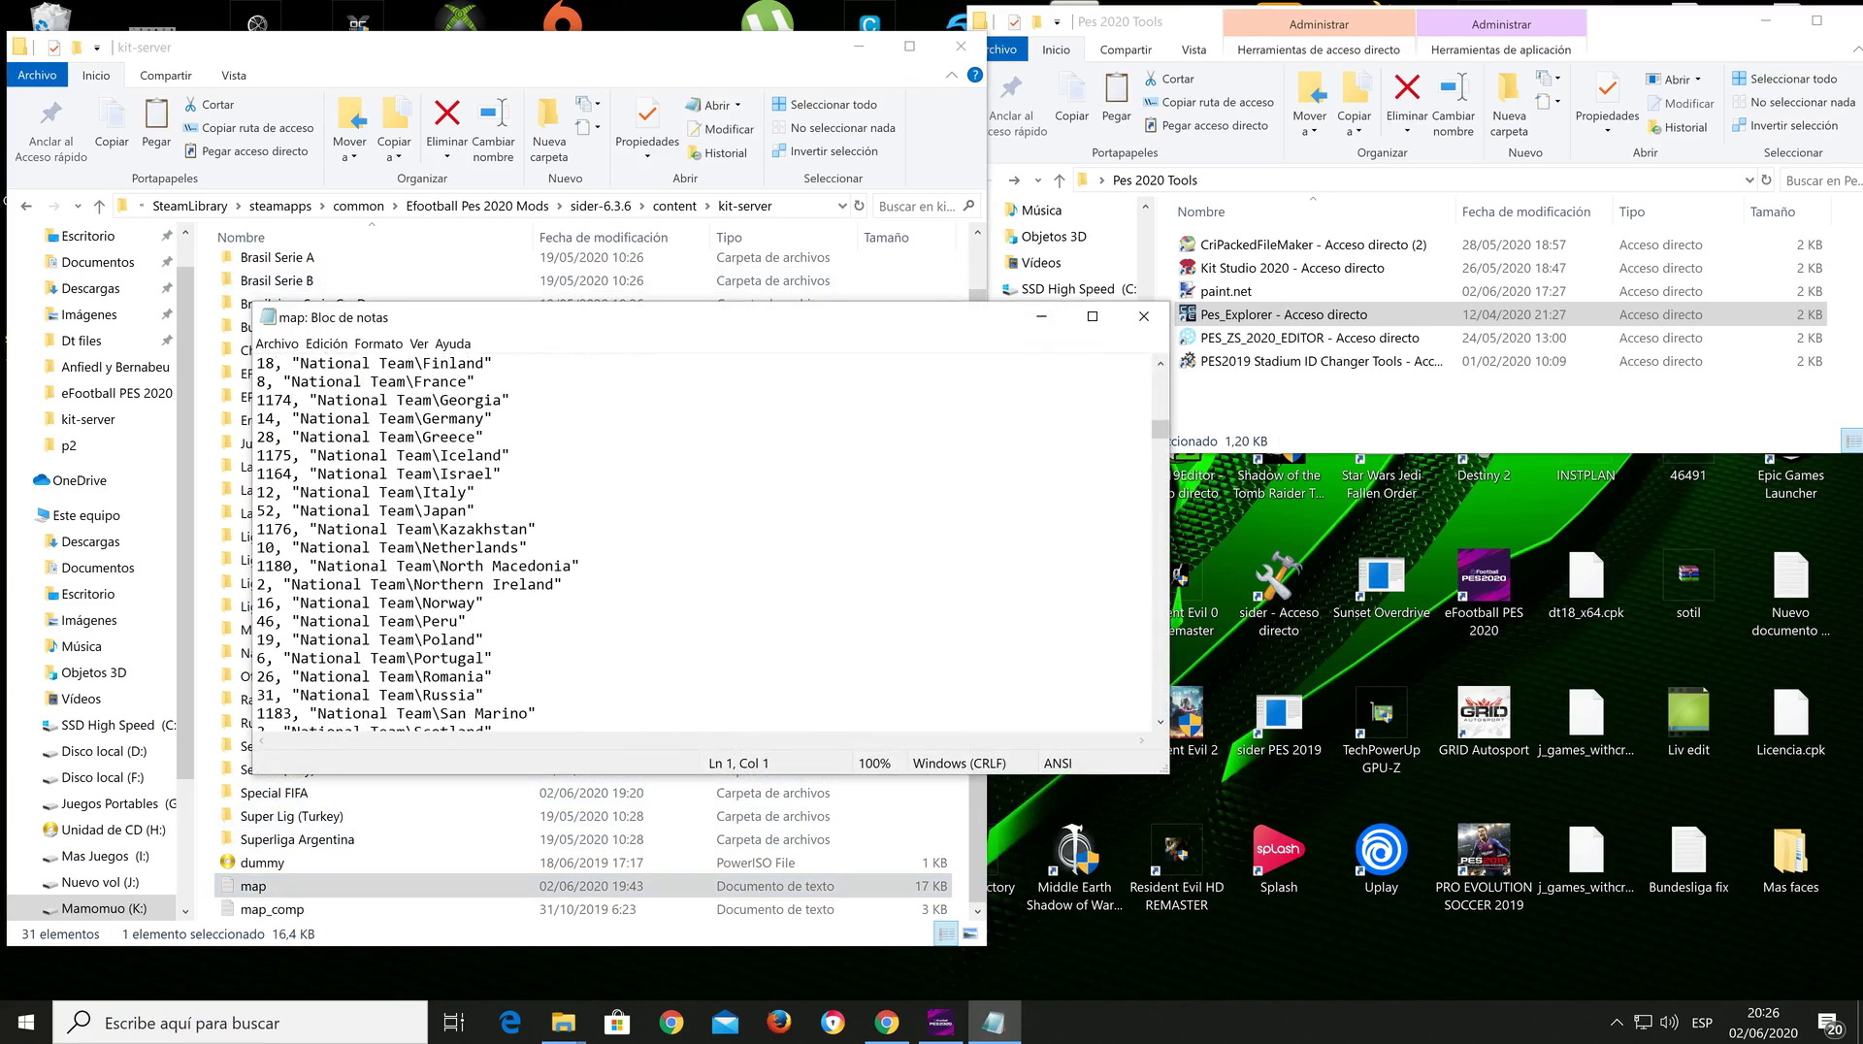
scroll(703, 543, "down", 20)
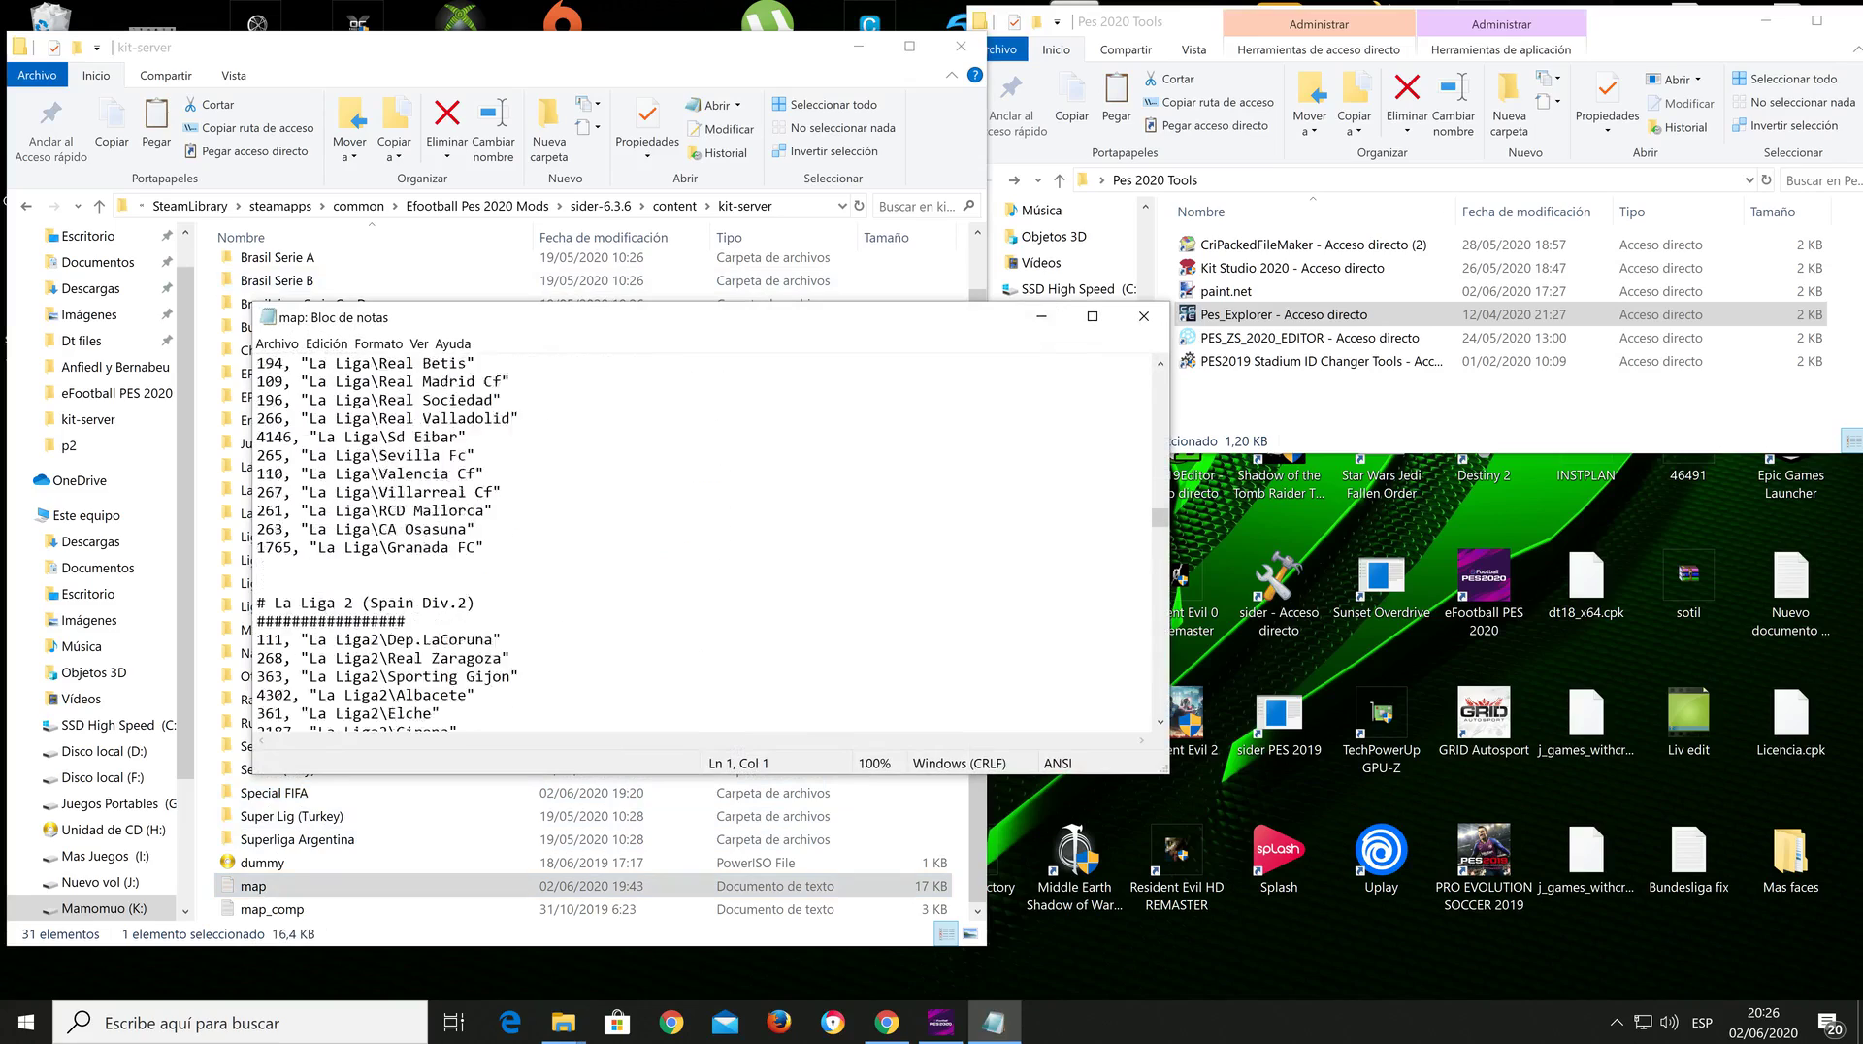
scroll(704, 543, "down", 20)
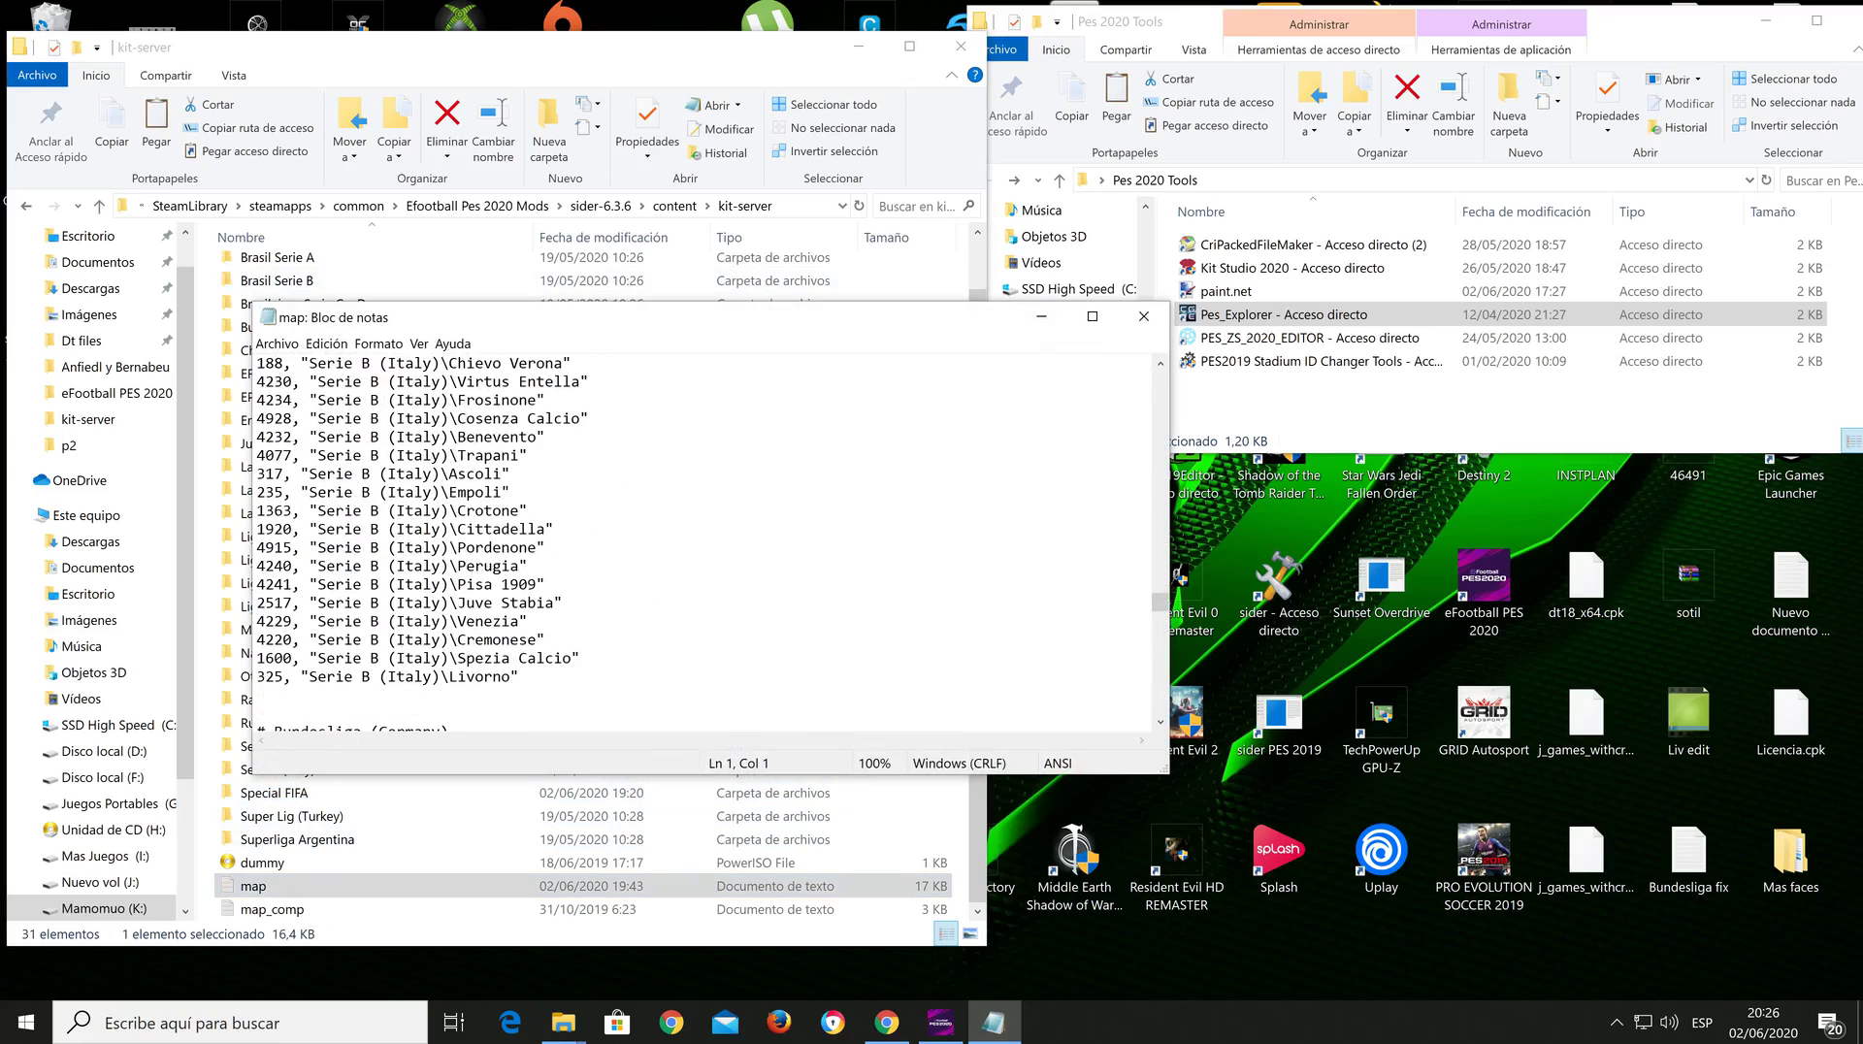
scroll(703, 543, "down", 20)
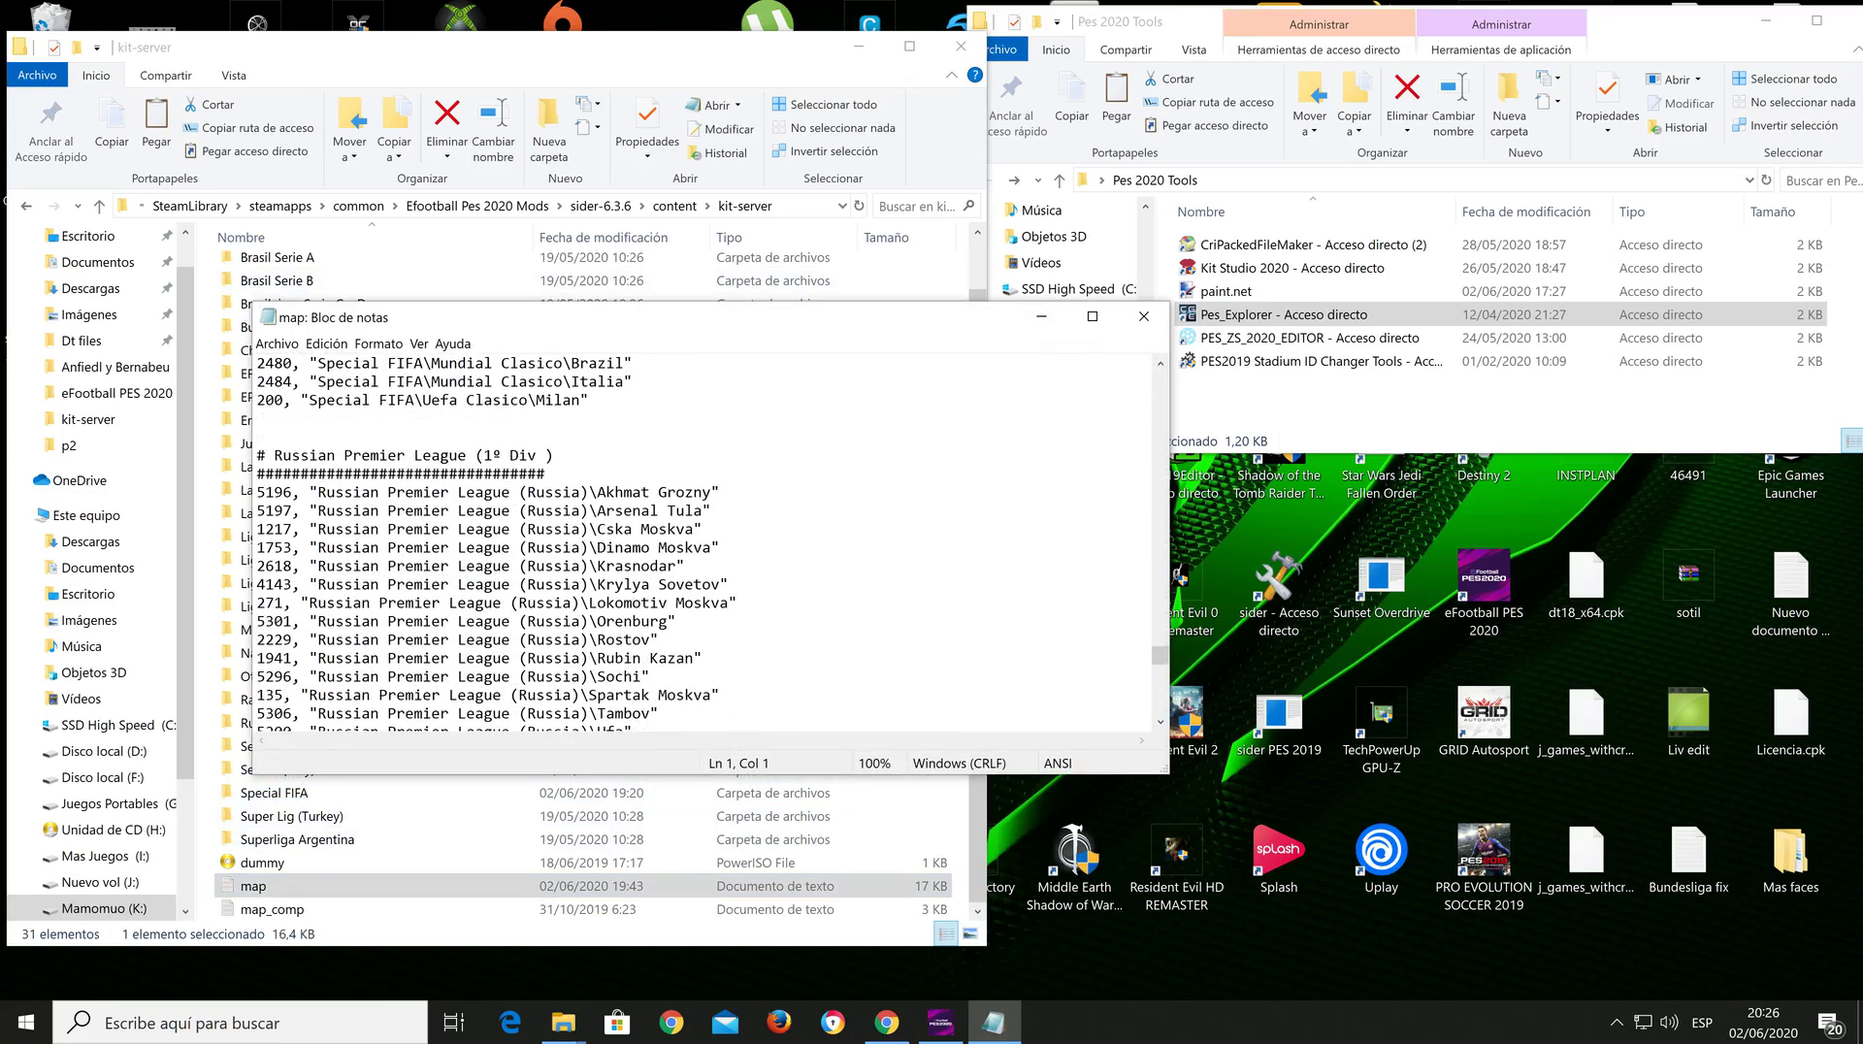
left_click_drag(679, 317, 1020, 306)
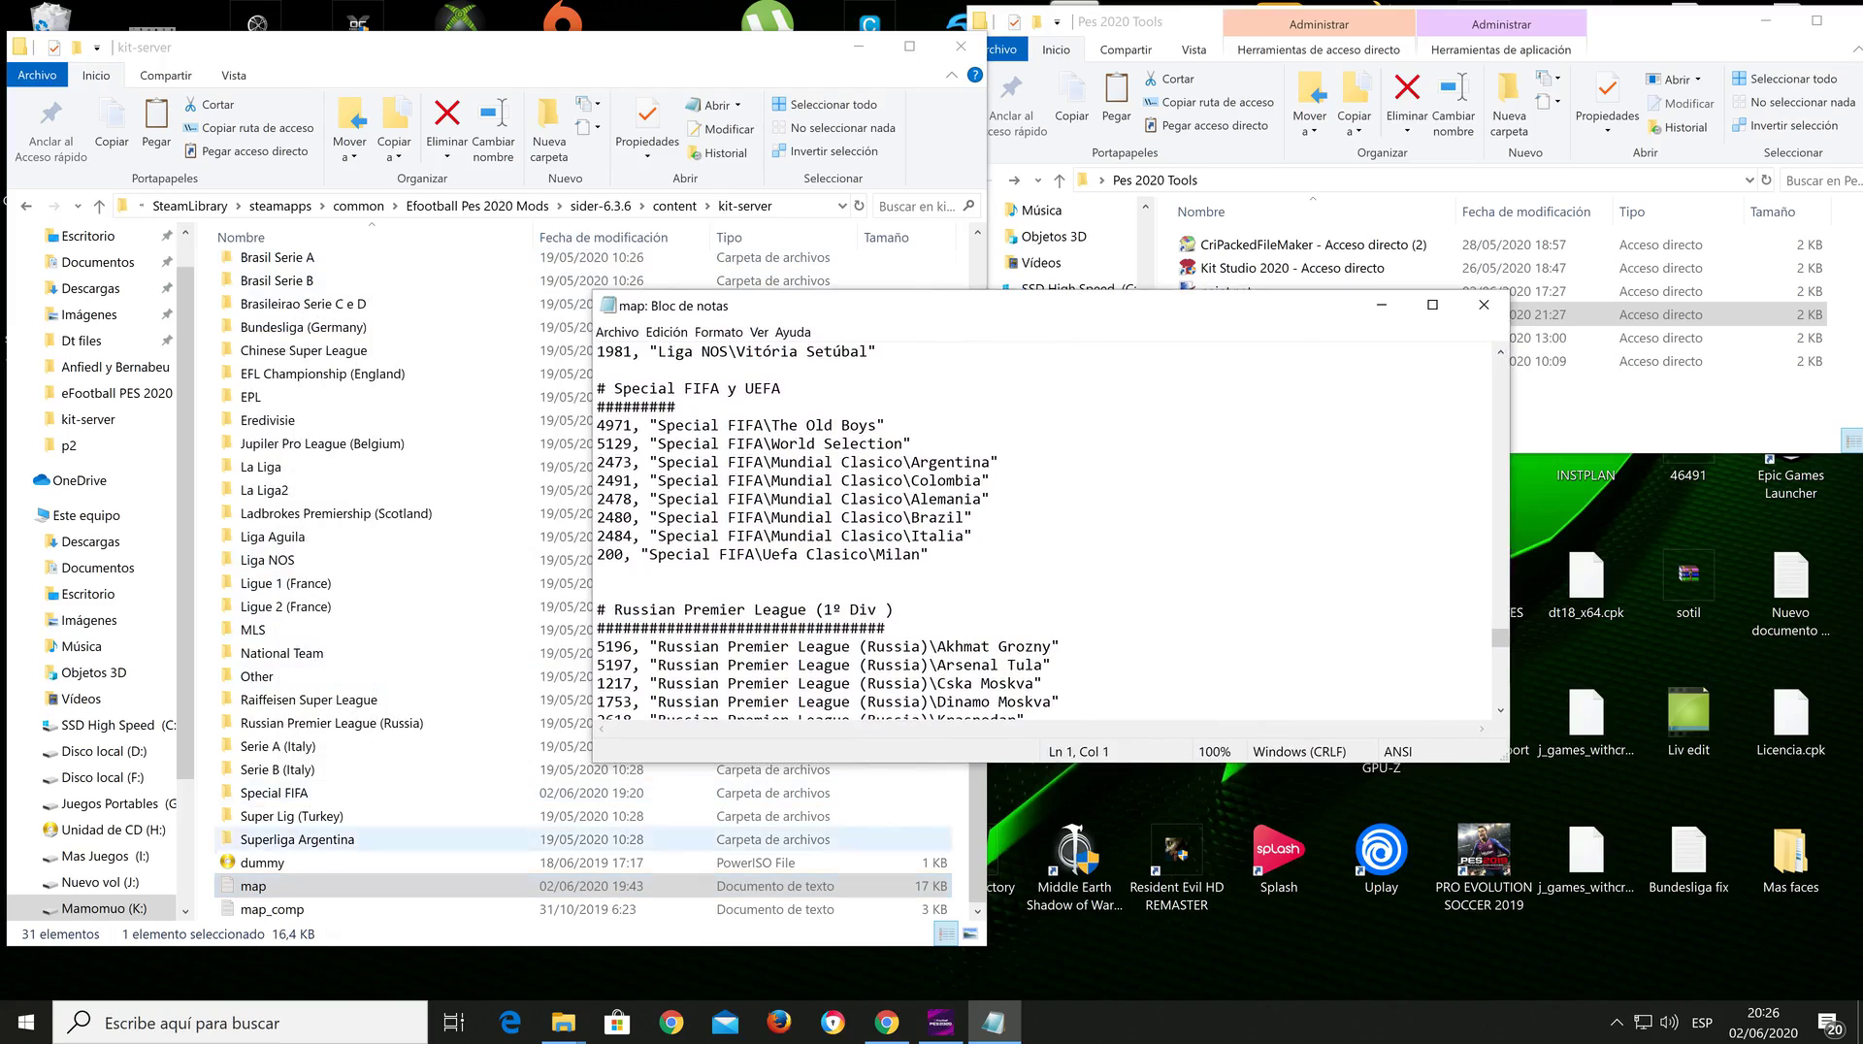
left_click_drag(635, 554, 614, 554)
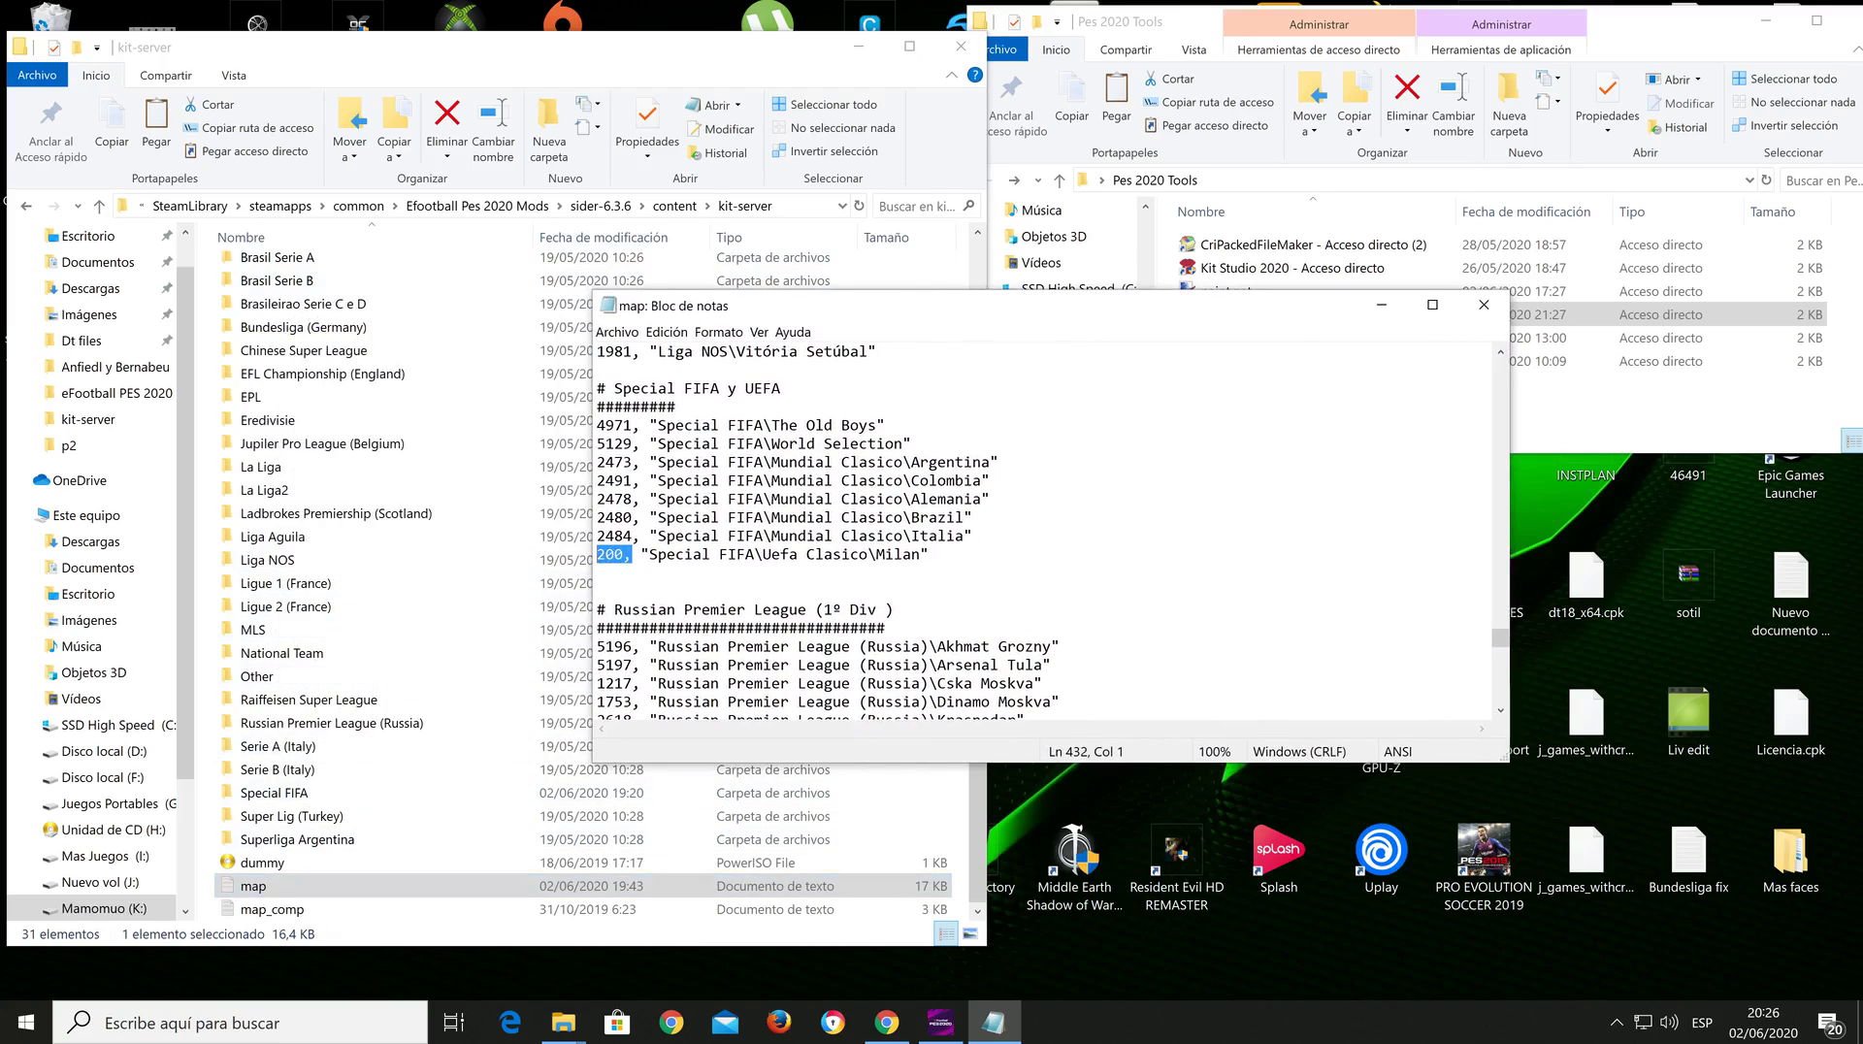
left_click(597, 572)
left_click_drag(641, 554, 920, 554)
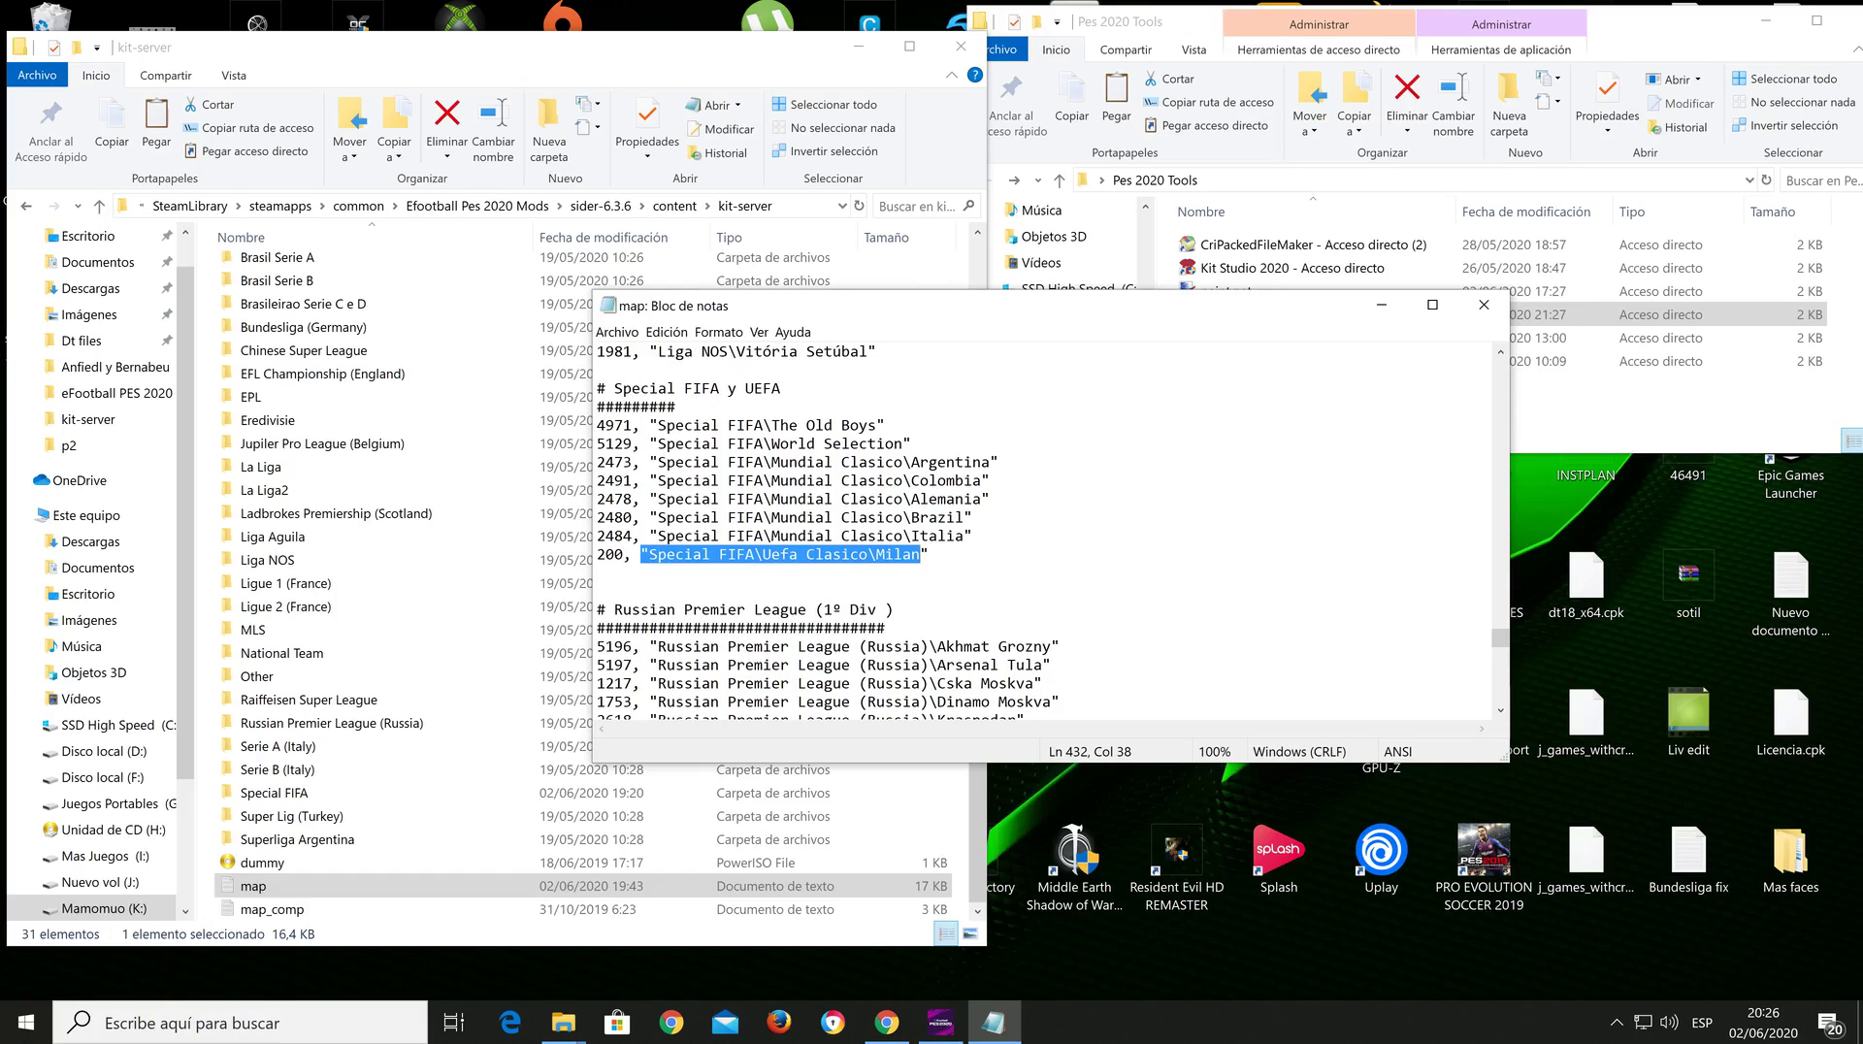
Step: Open the p2 kit folder of Milan under Special FIFA\Uefa Clasico in kit-server
double_click(274, 793)
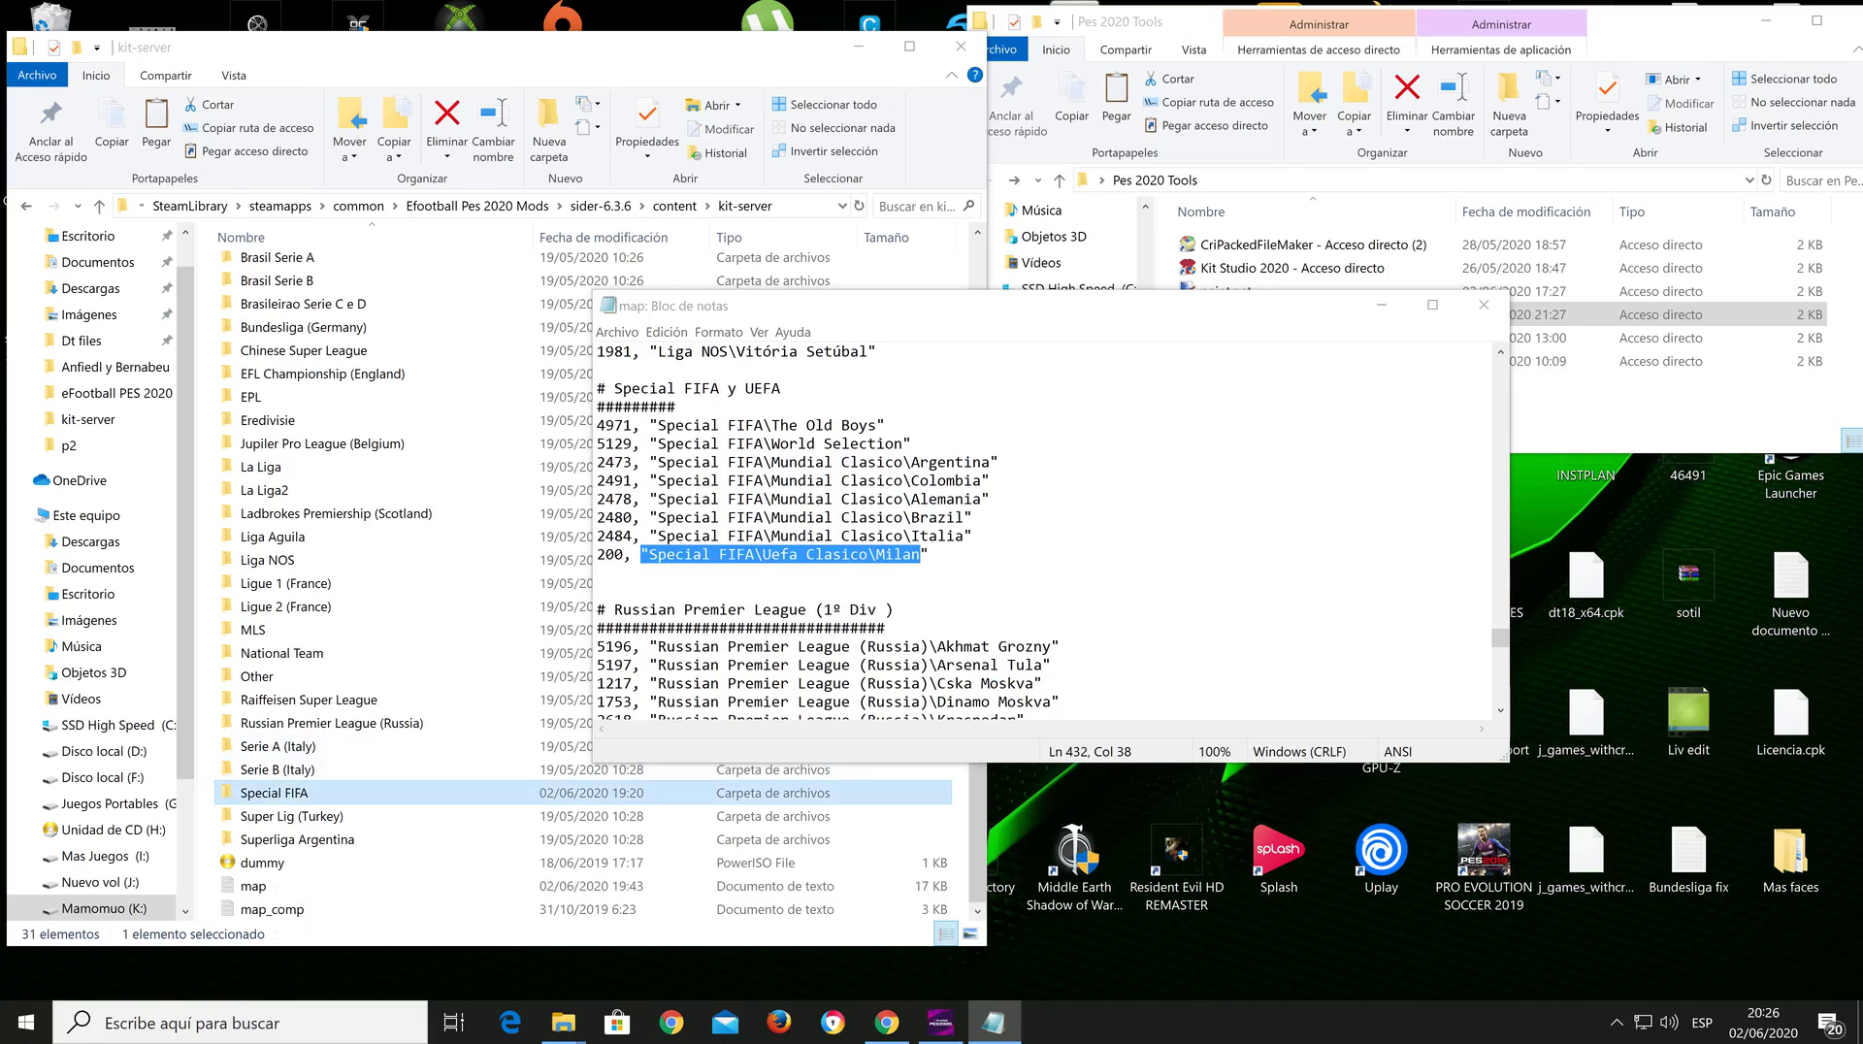
double_click(275, 317)
left_click(257, 269)
double_click(257, 270)
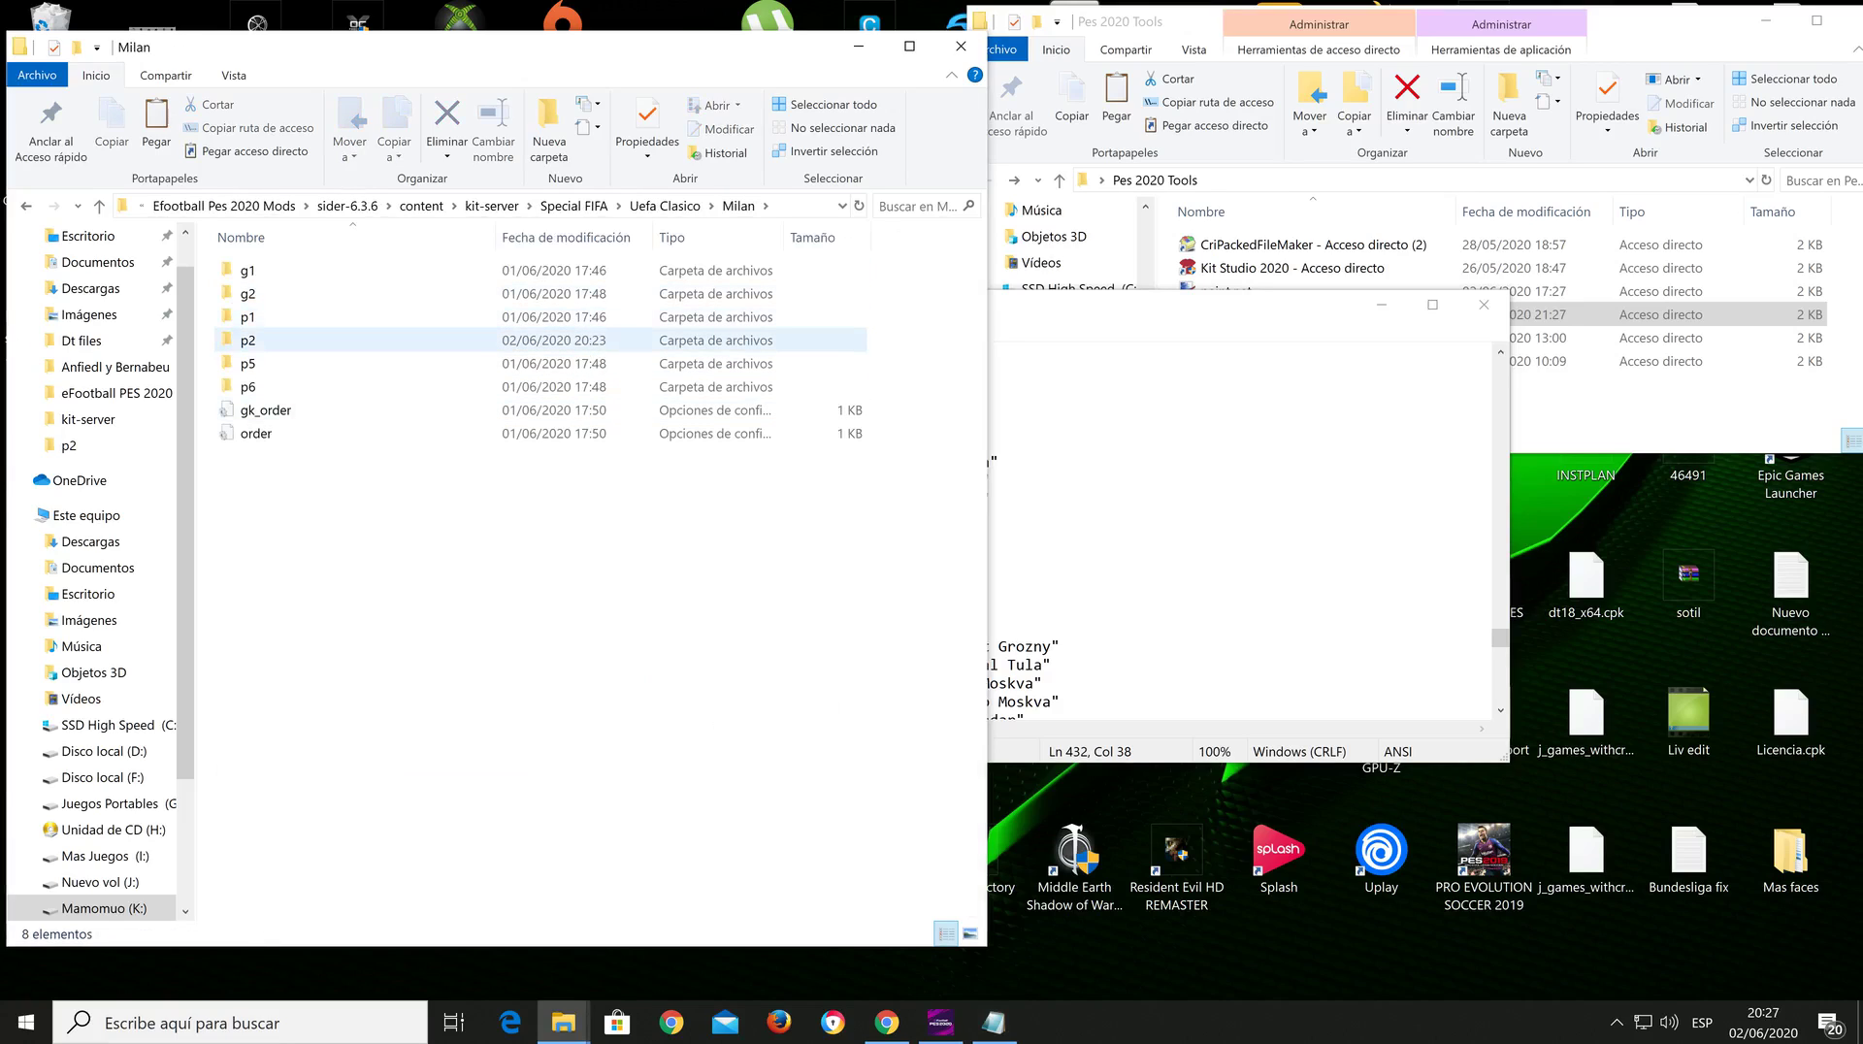
double_click(249, 340)
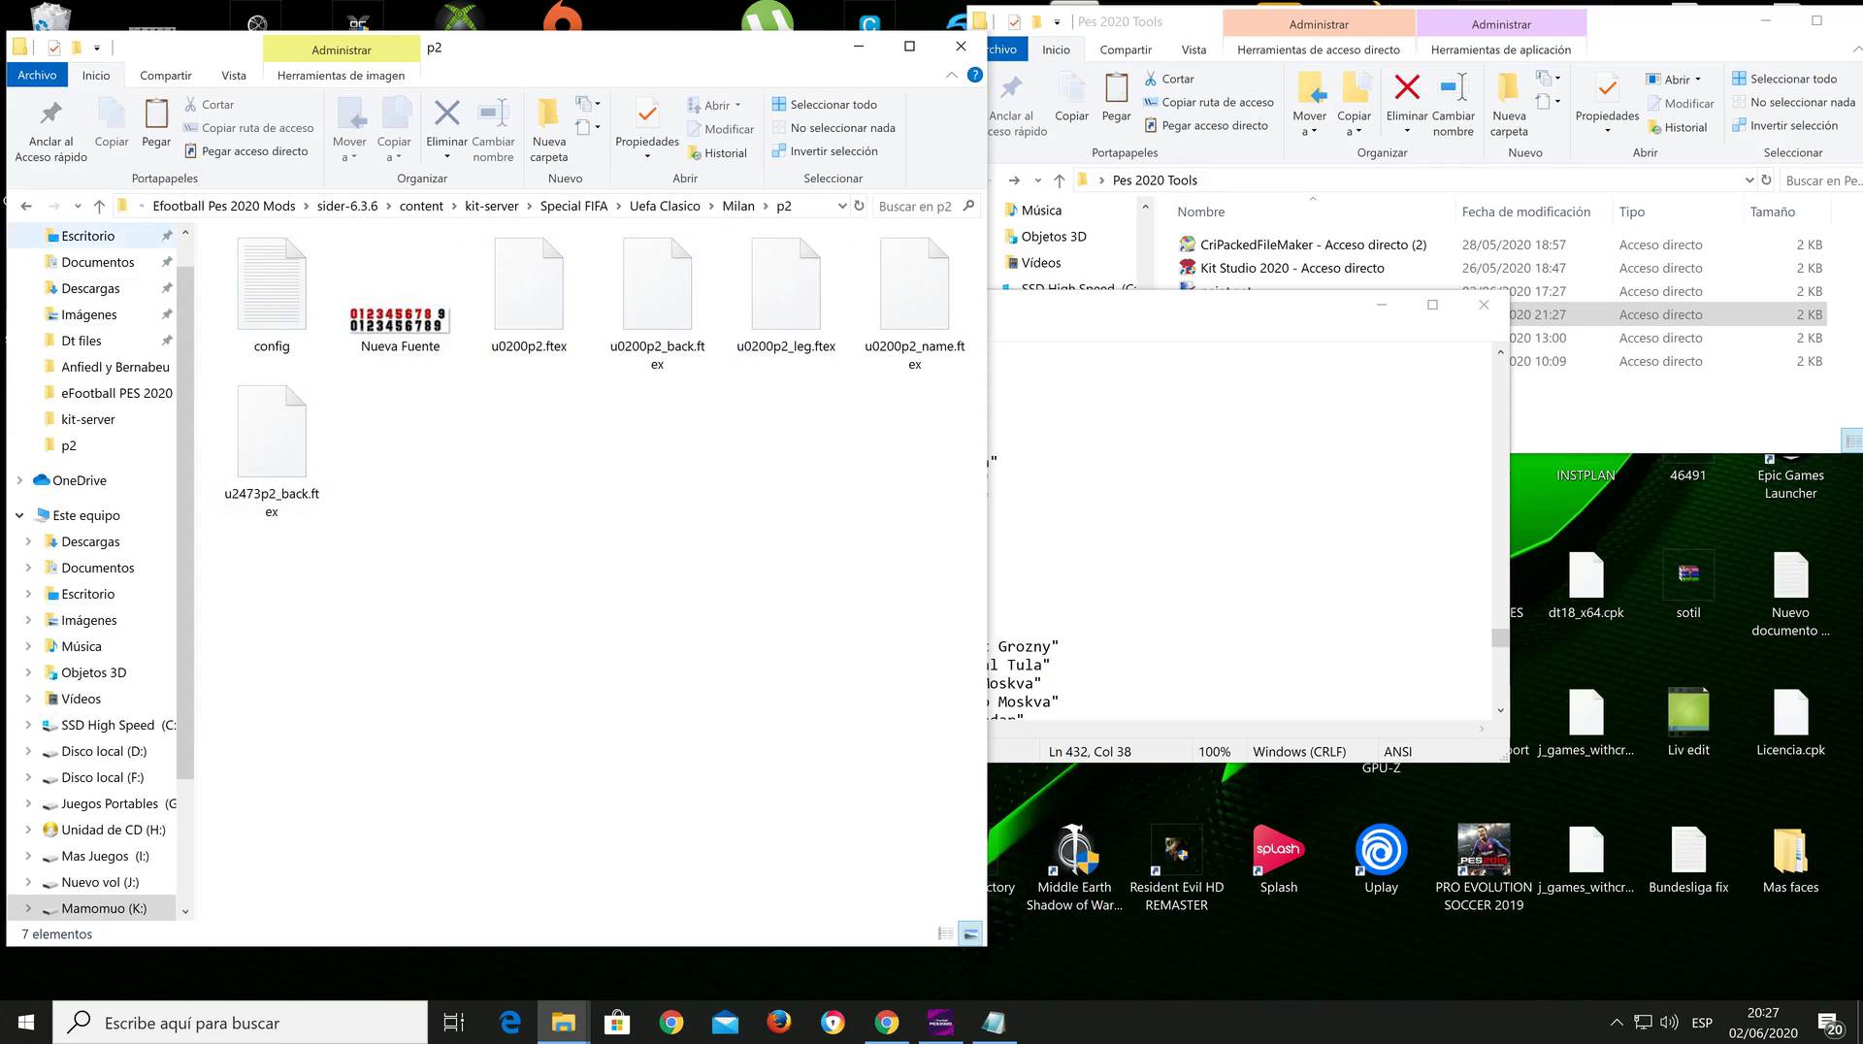
Step: Go back up to kit-server and open La Liga\Rc Celta\p2 to examine how another team's kit files are organised
key("BackSpace")
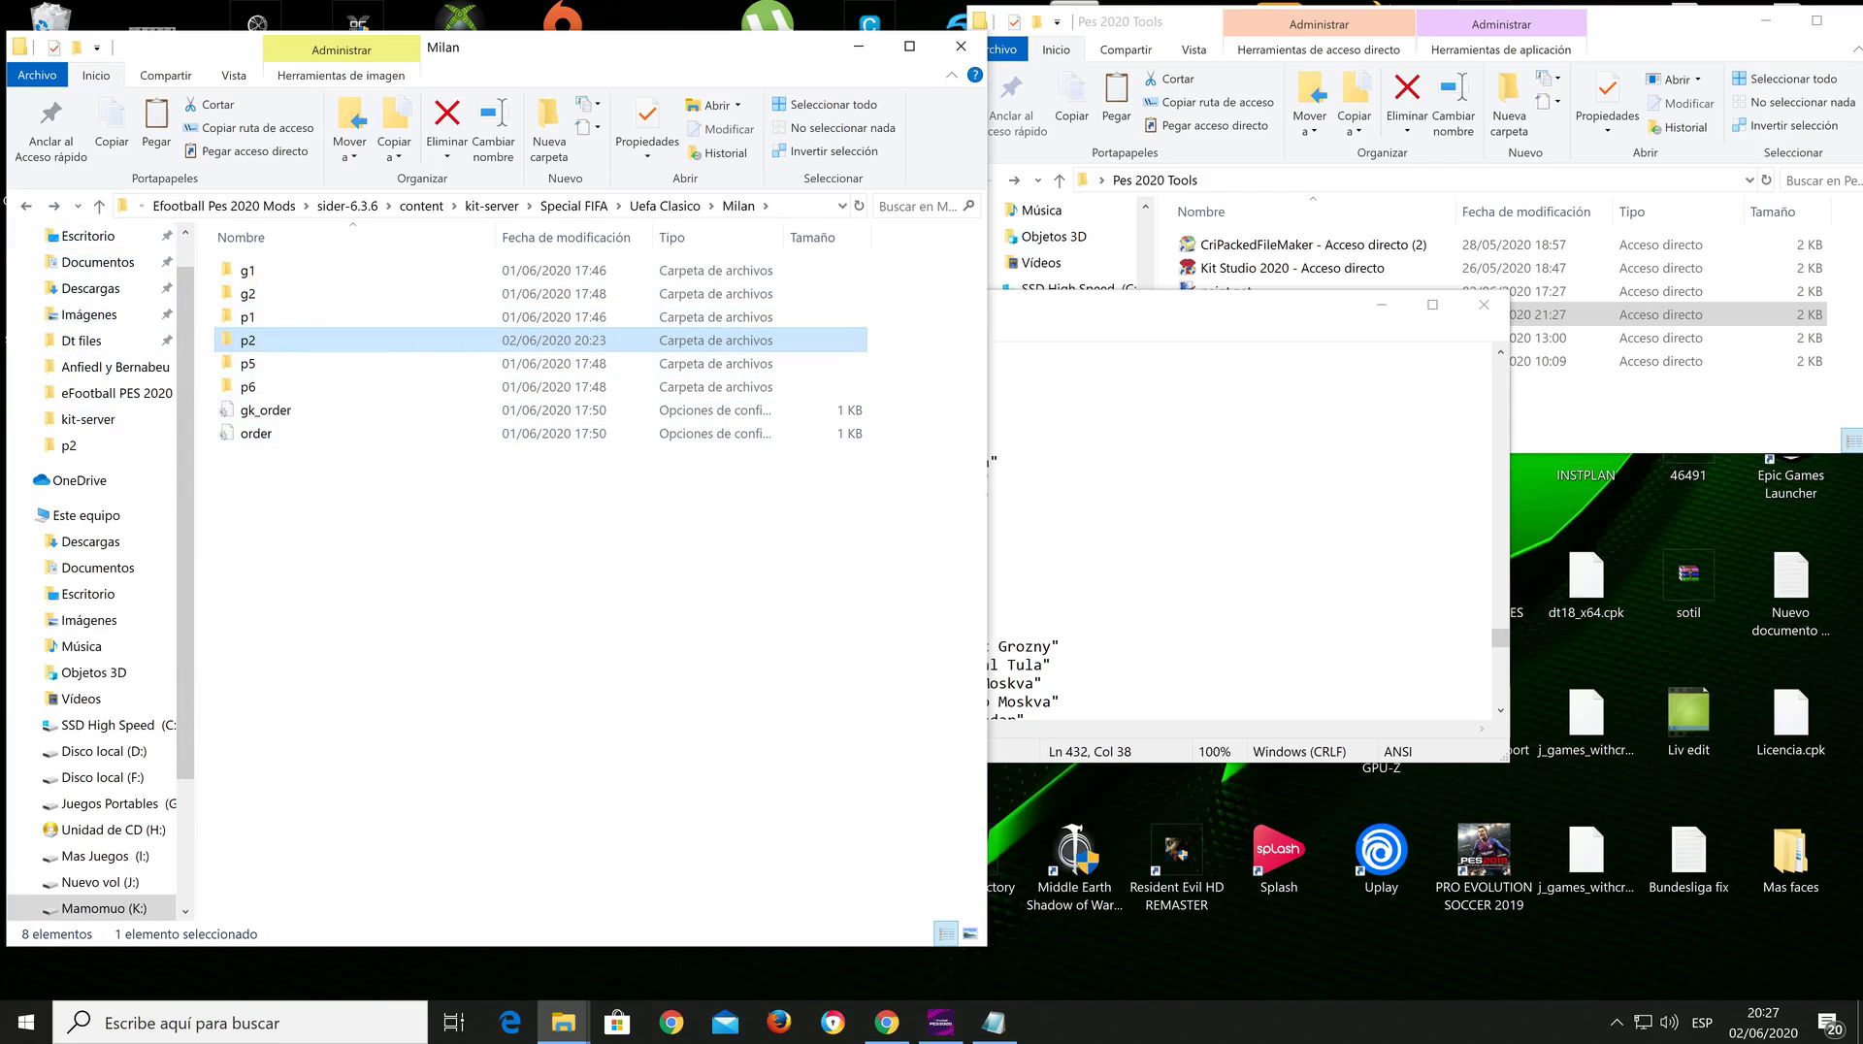
key("Return")
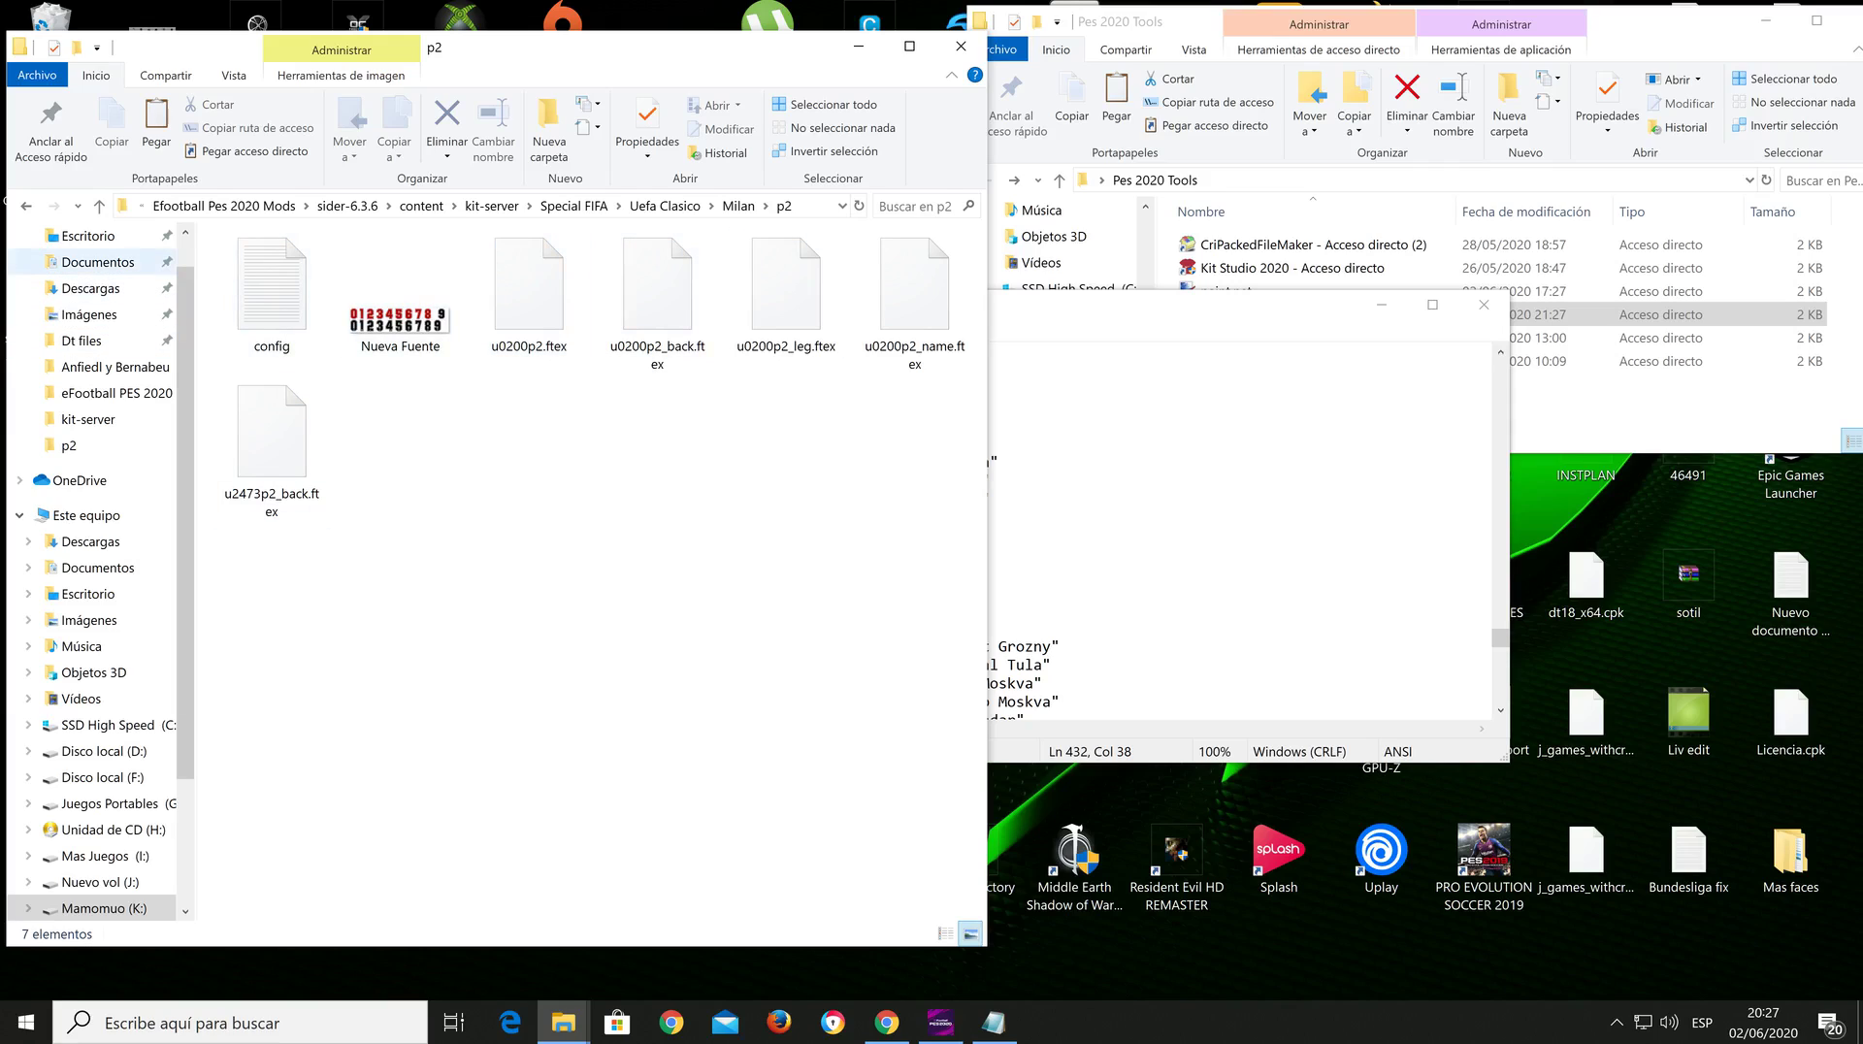
key("BackSpace")
key("BackSpace")
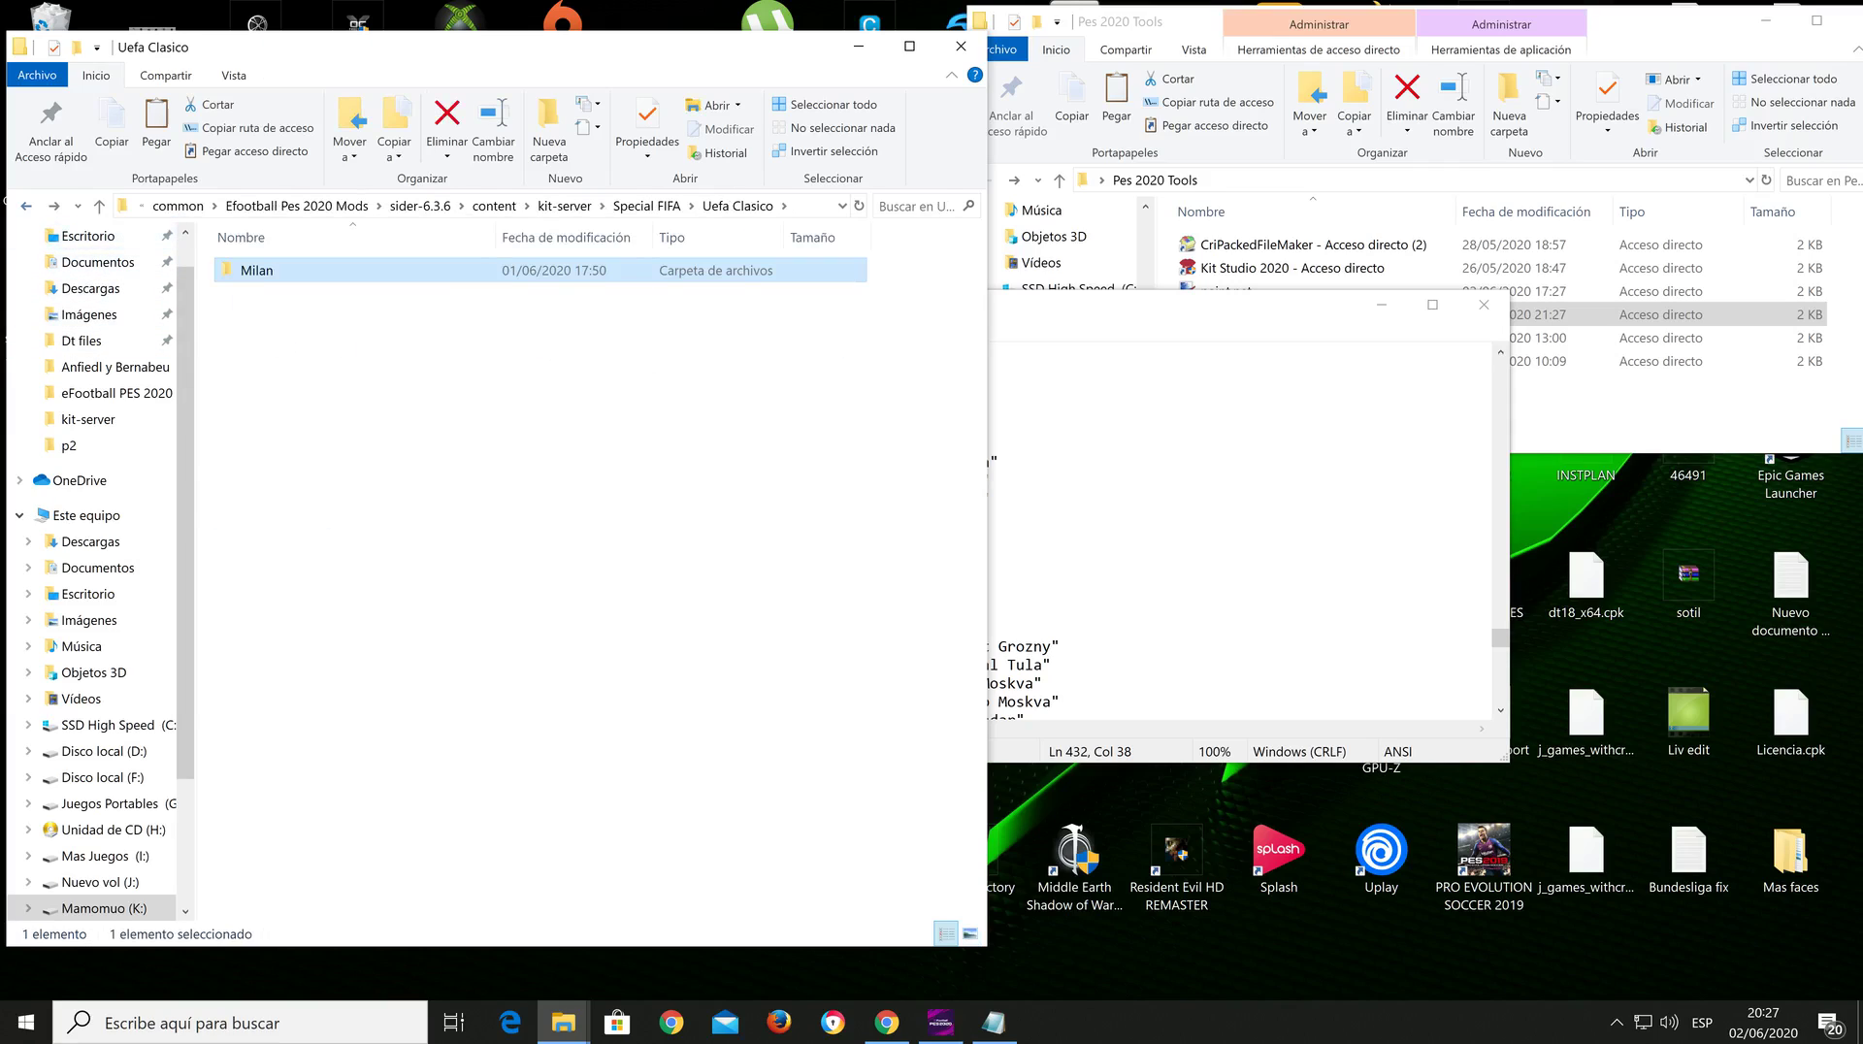
key("BackSpace")
key("BackSpace")
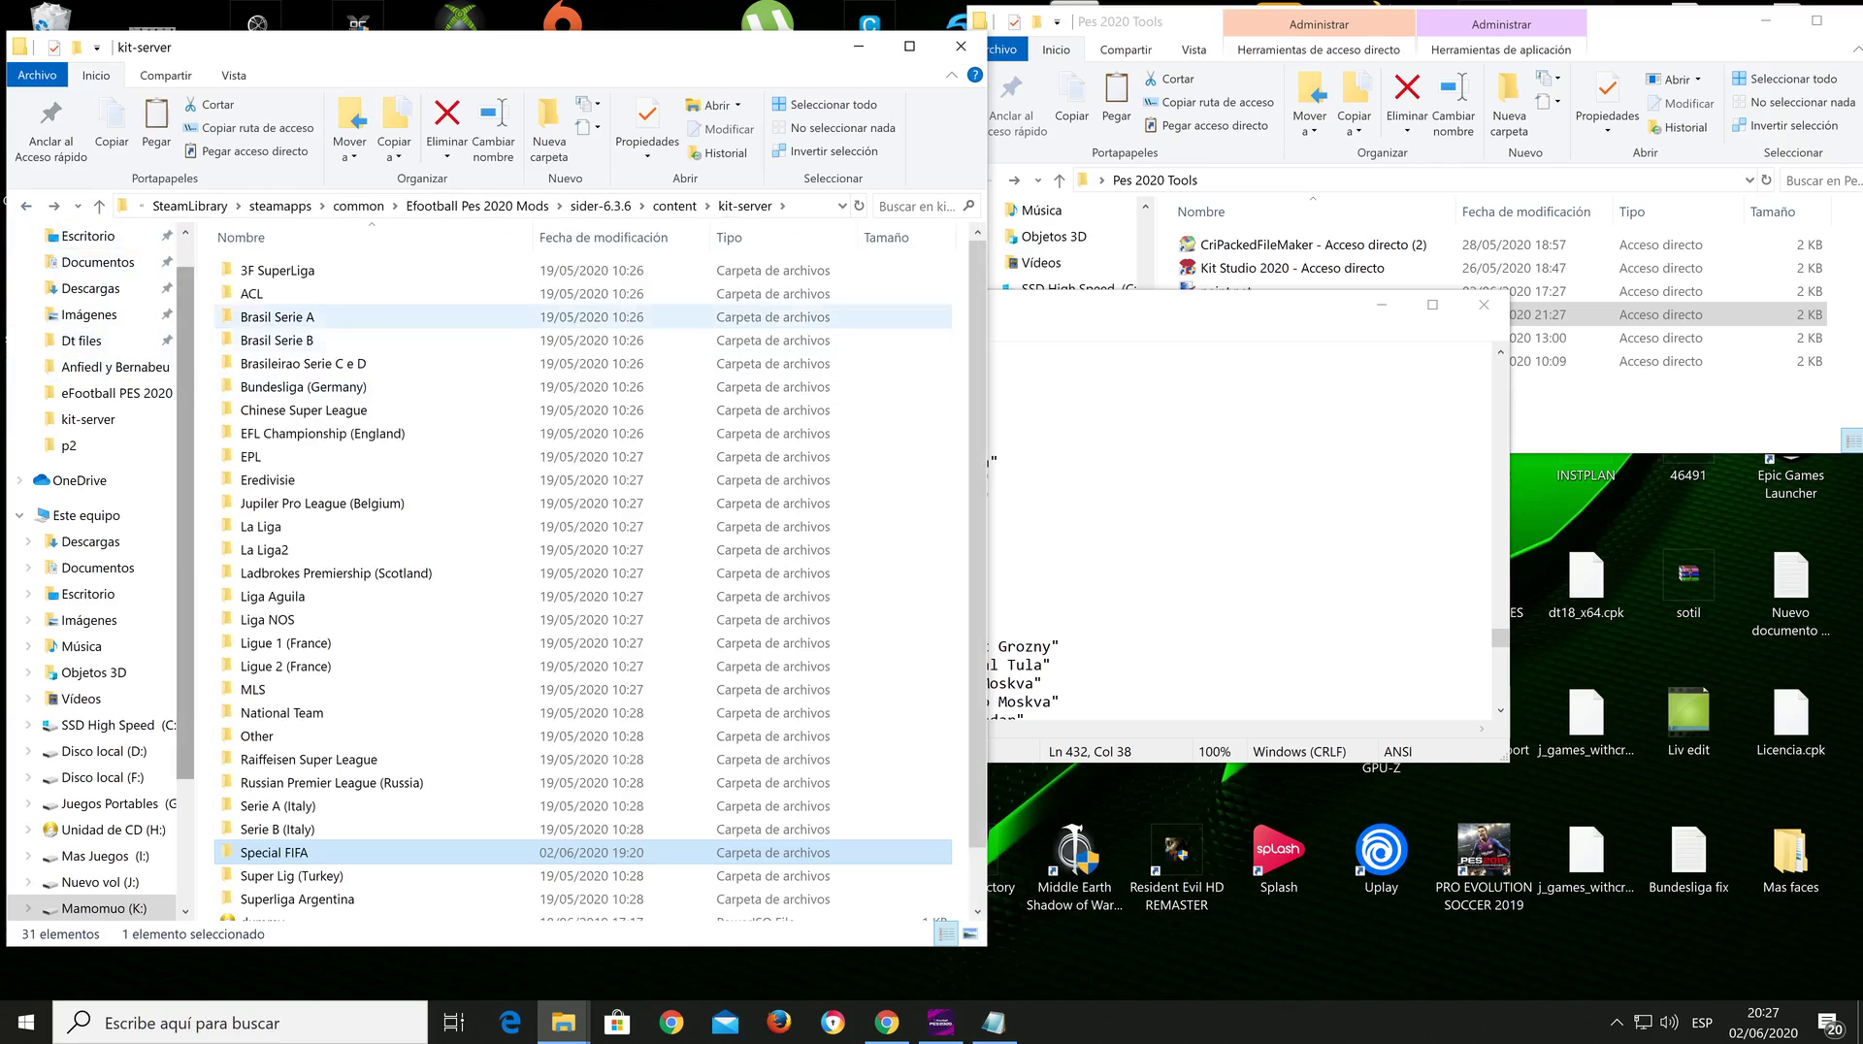
double_click(261, 526)
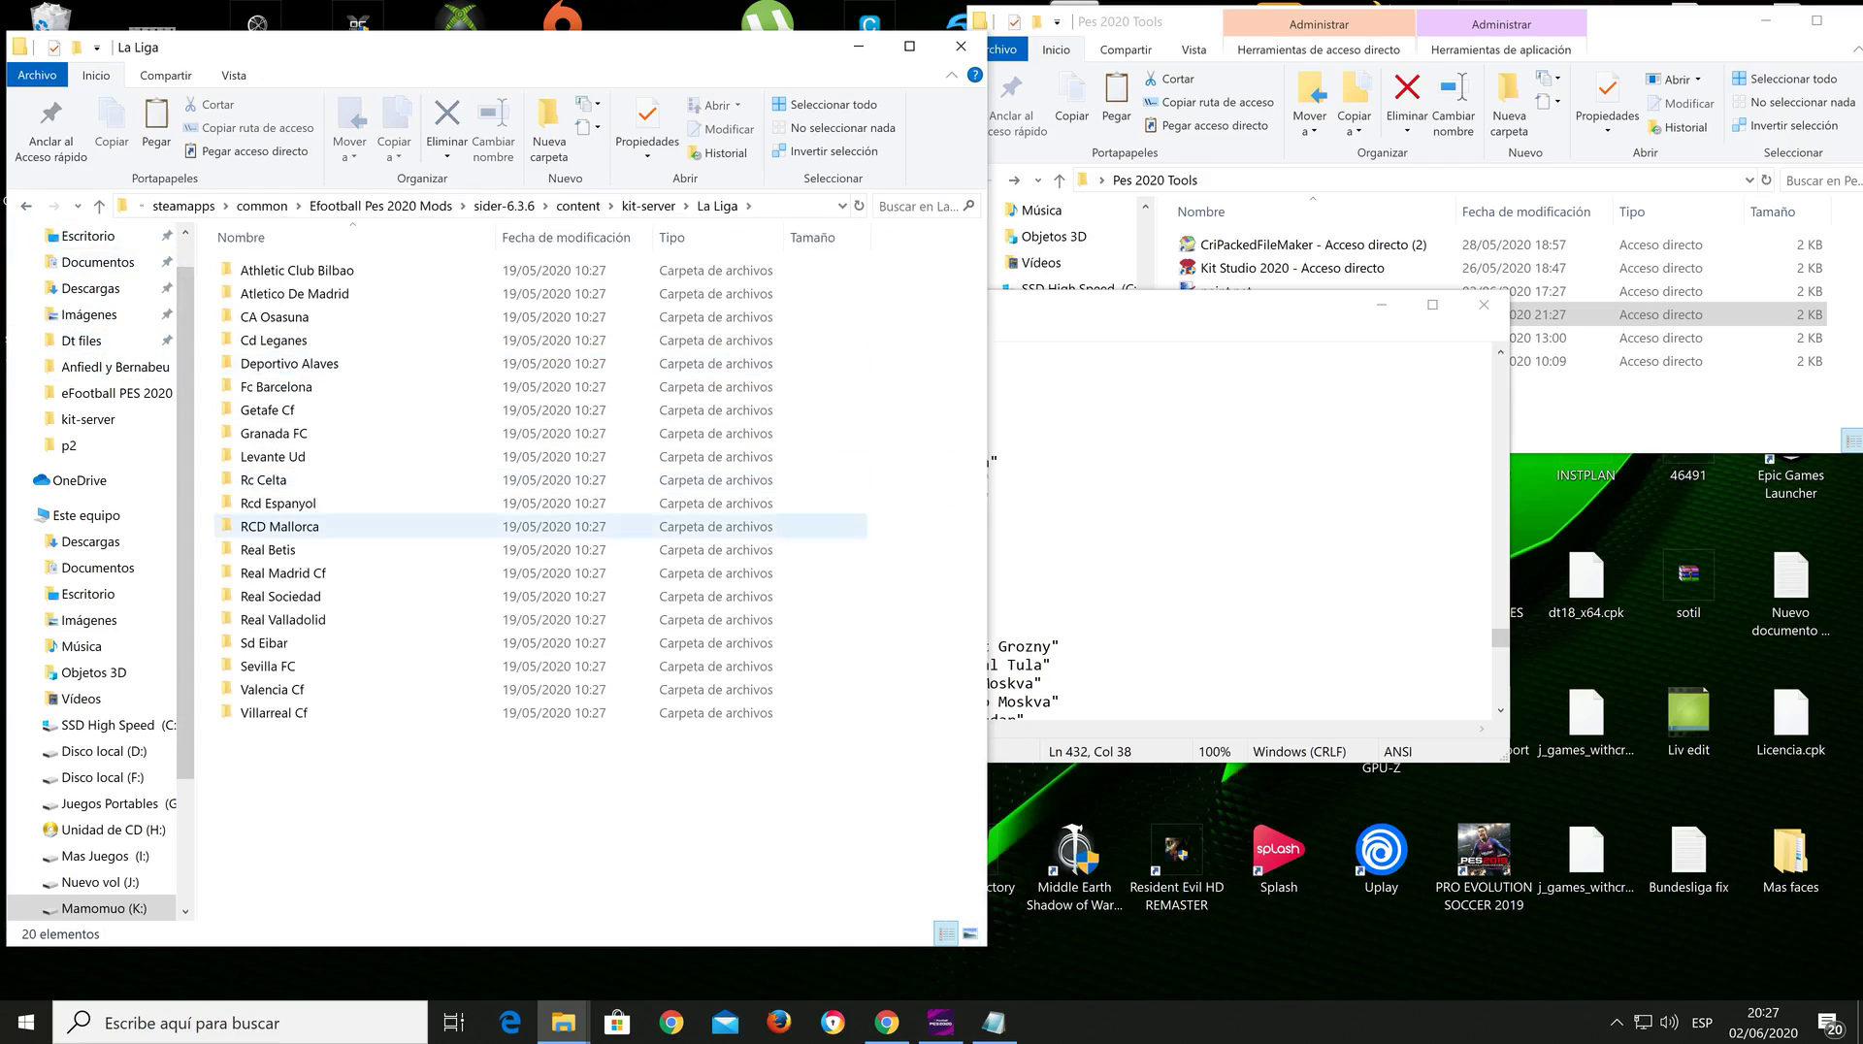
left_click(264, 480)
key("Return")
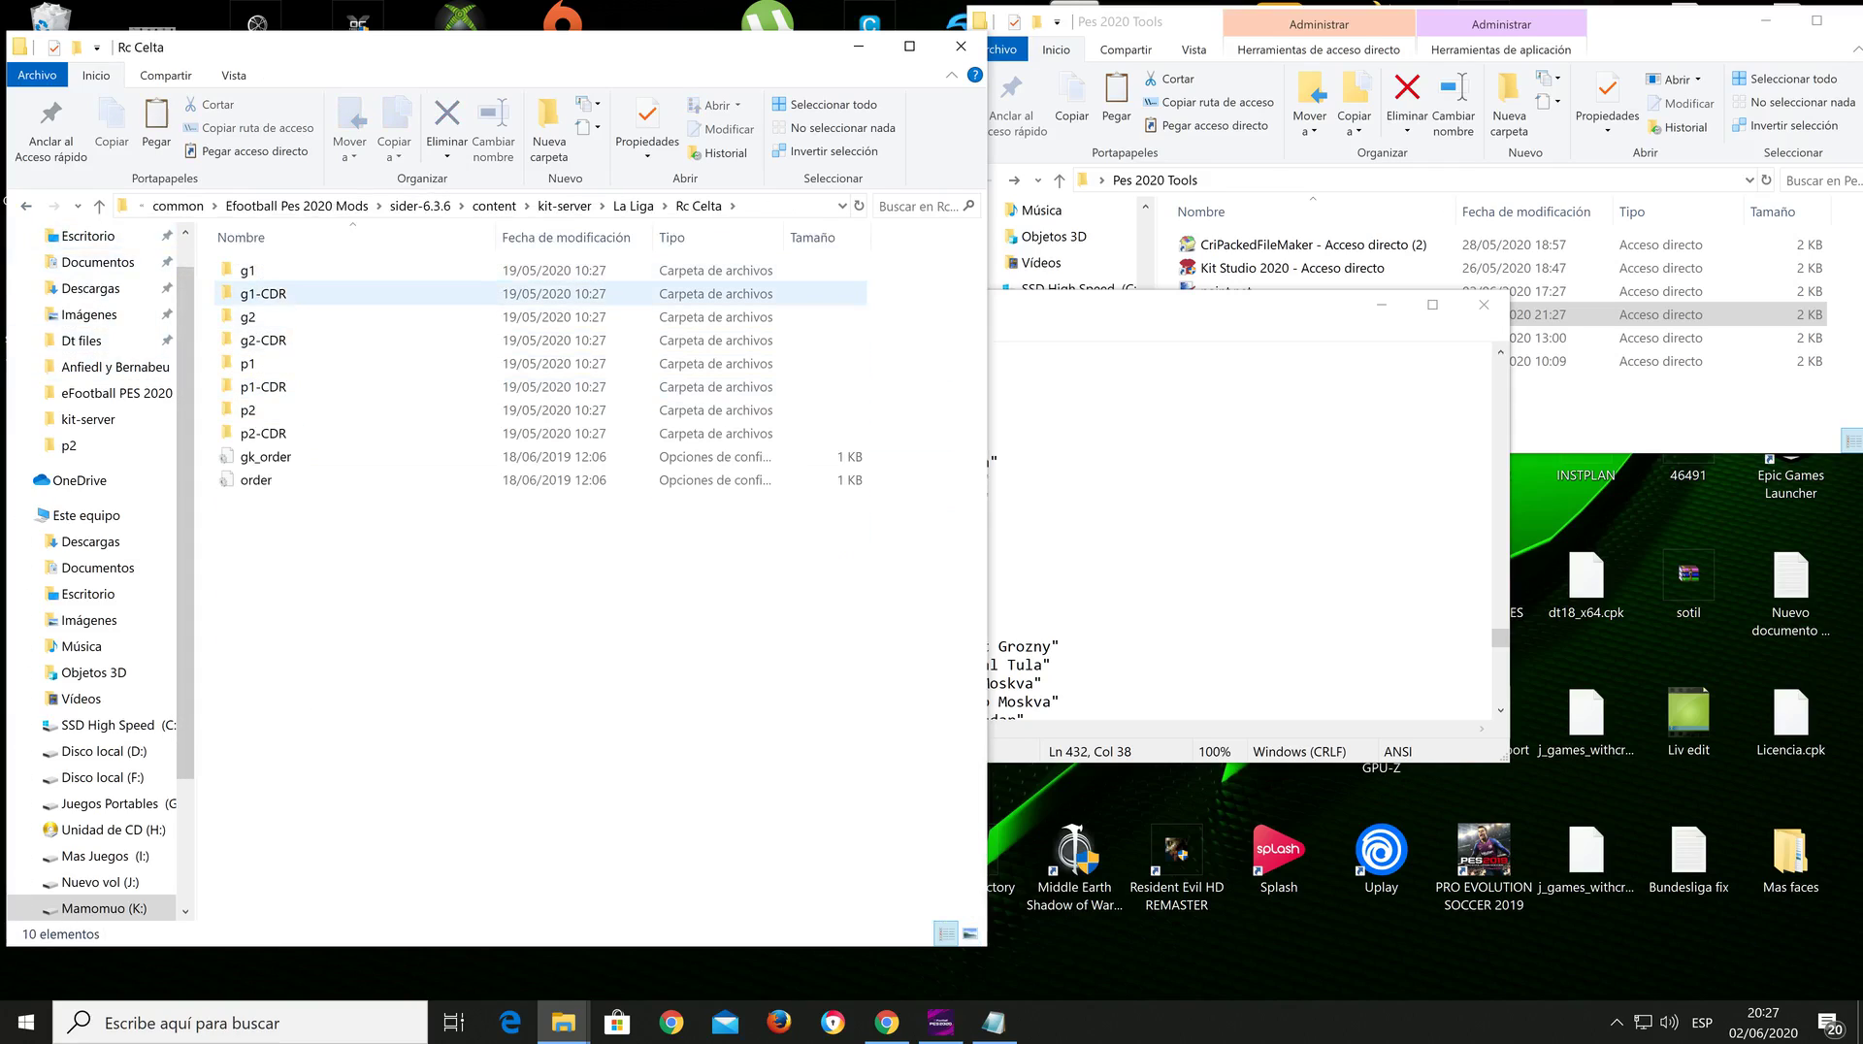
double_click(248, 409)
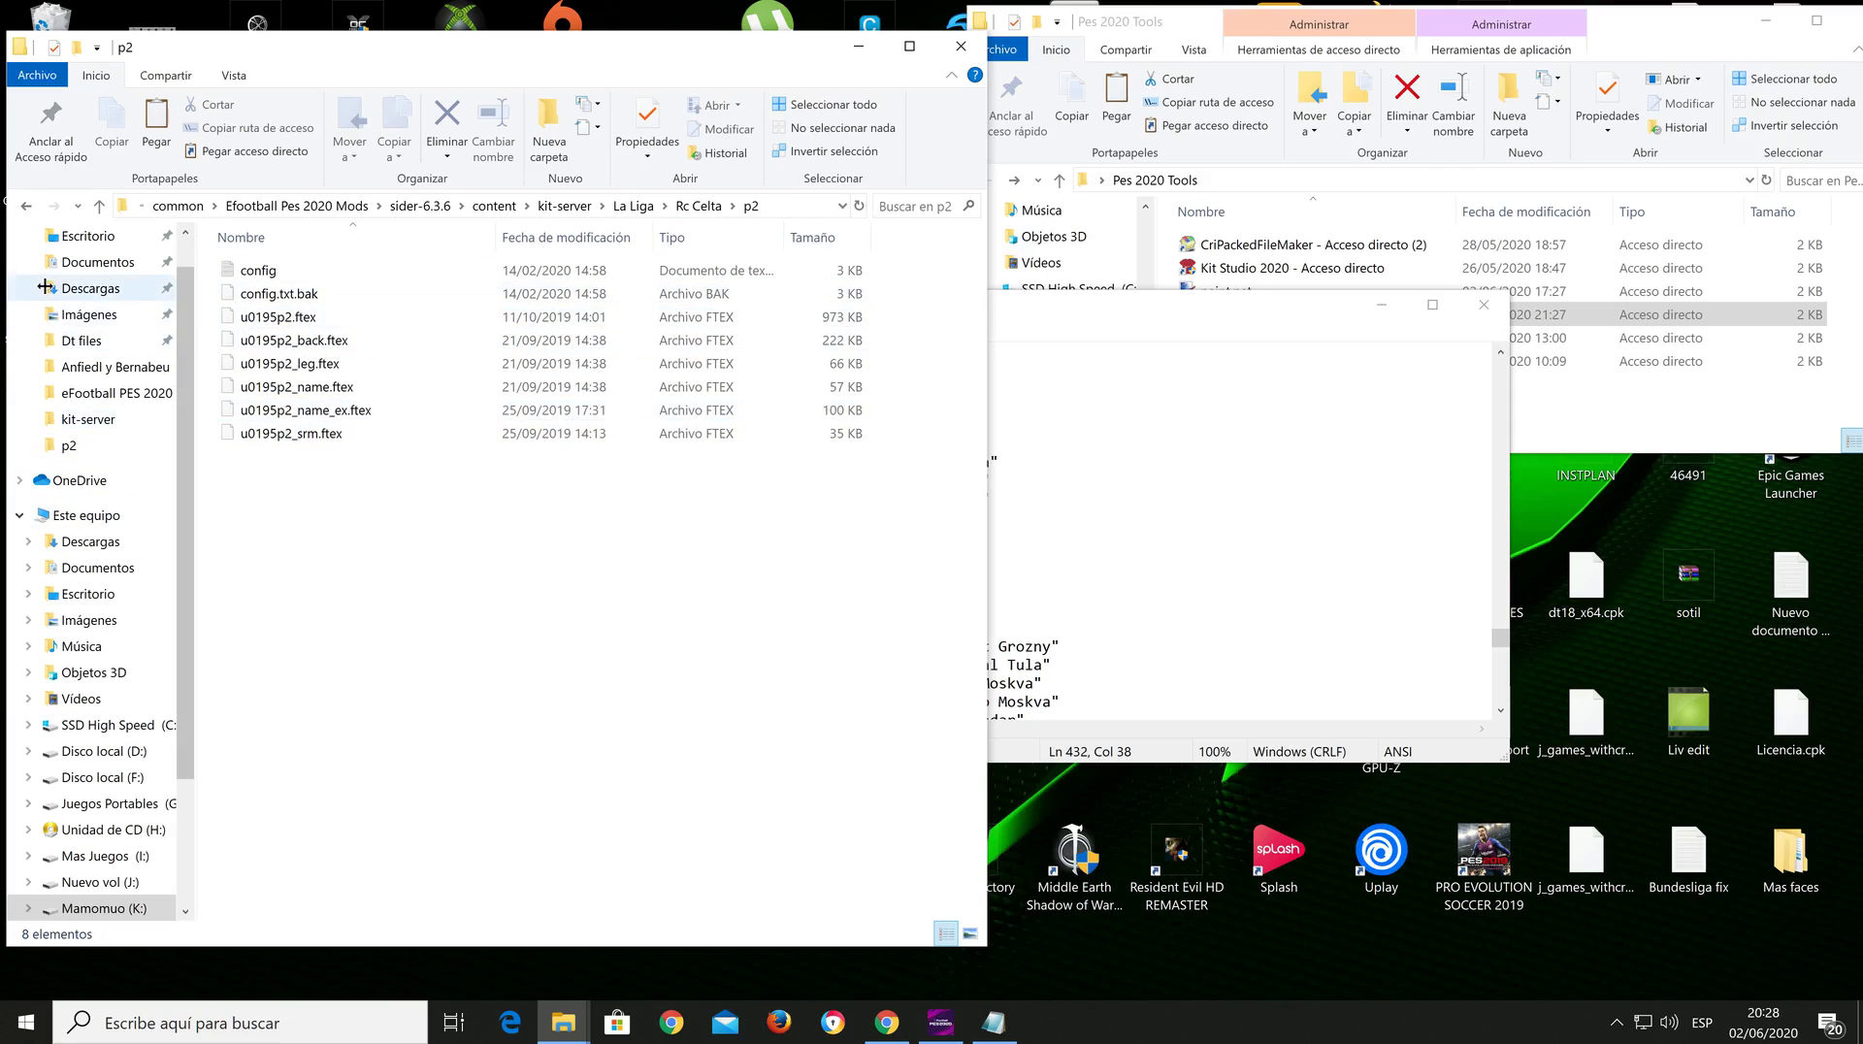
Step: Return to Milan's p2 kit folder under Uefa Clasico and close the map text file
left_click(27, 207)
left_click(27, 207)
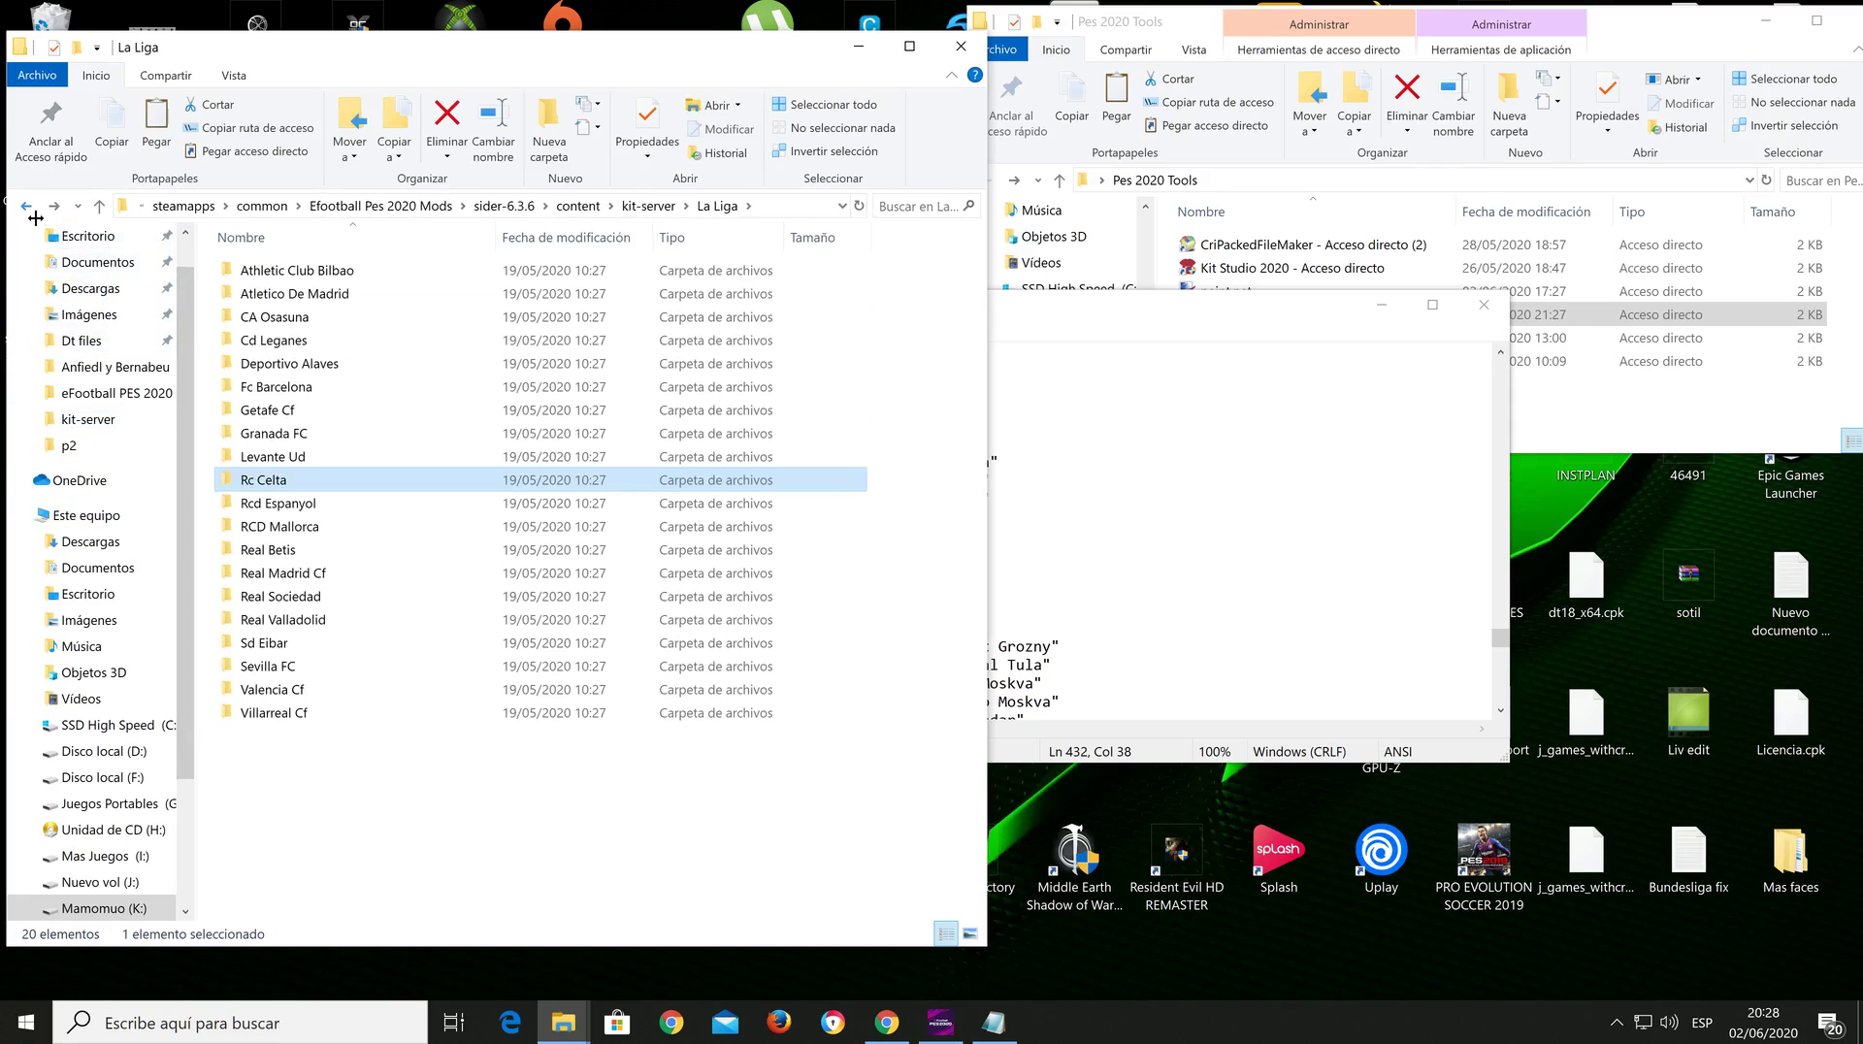
left_click(35, 217)
left_click(35, 217)
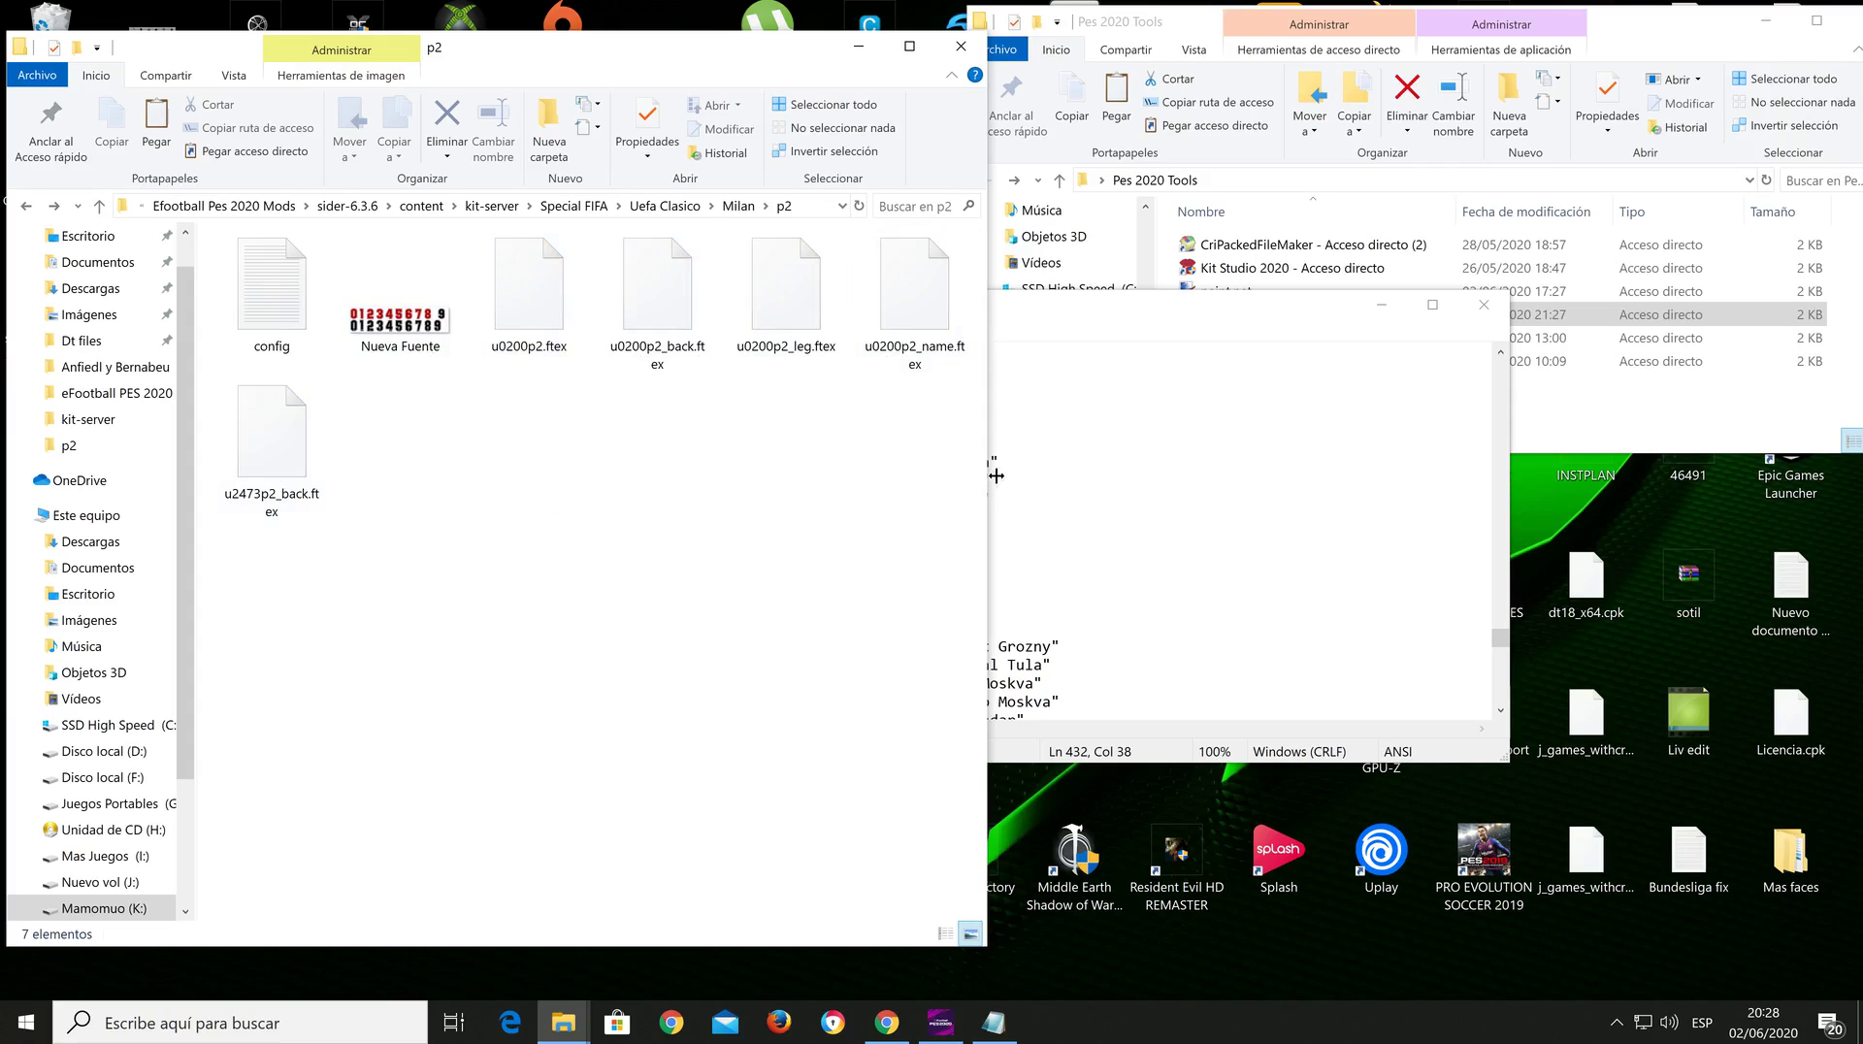
key("alt+Tab")
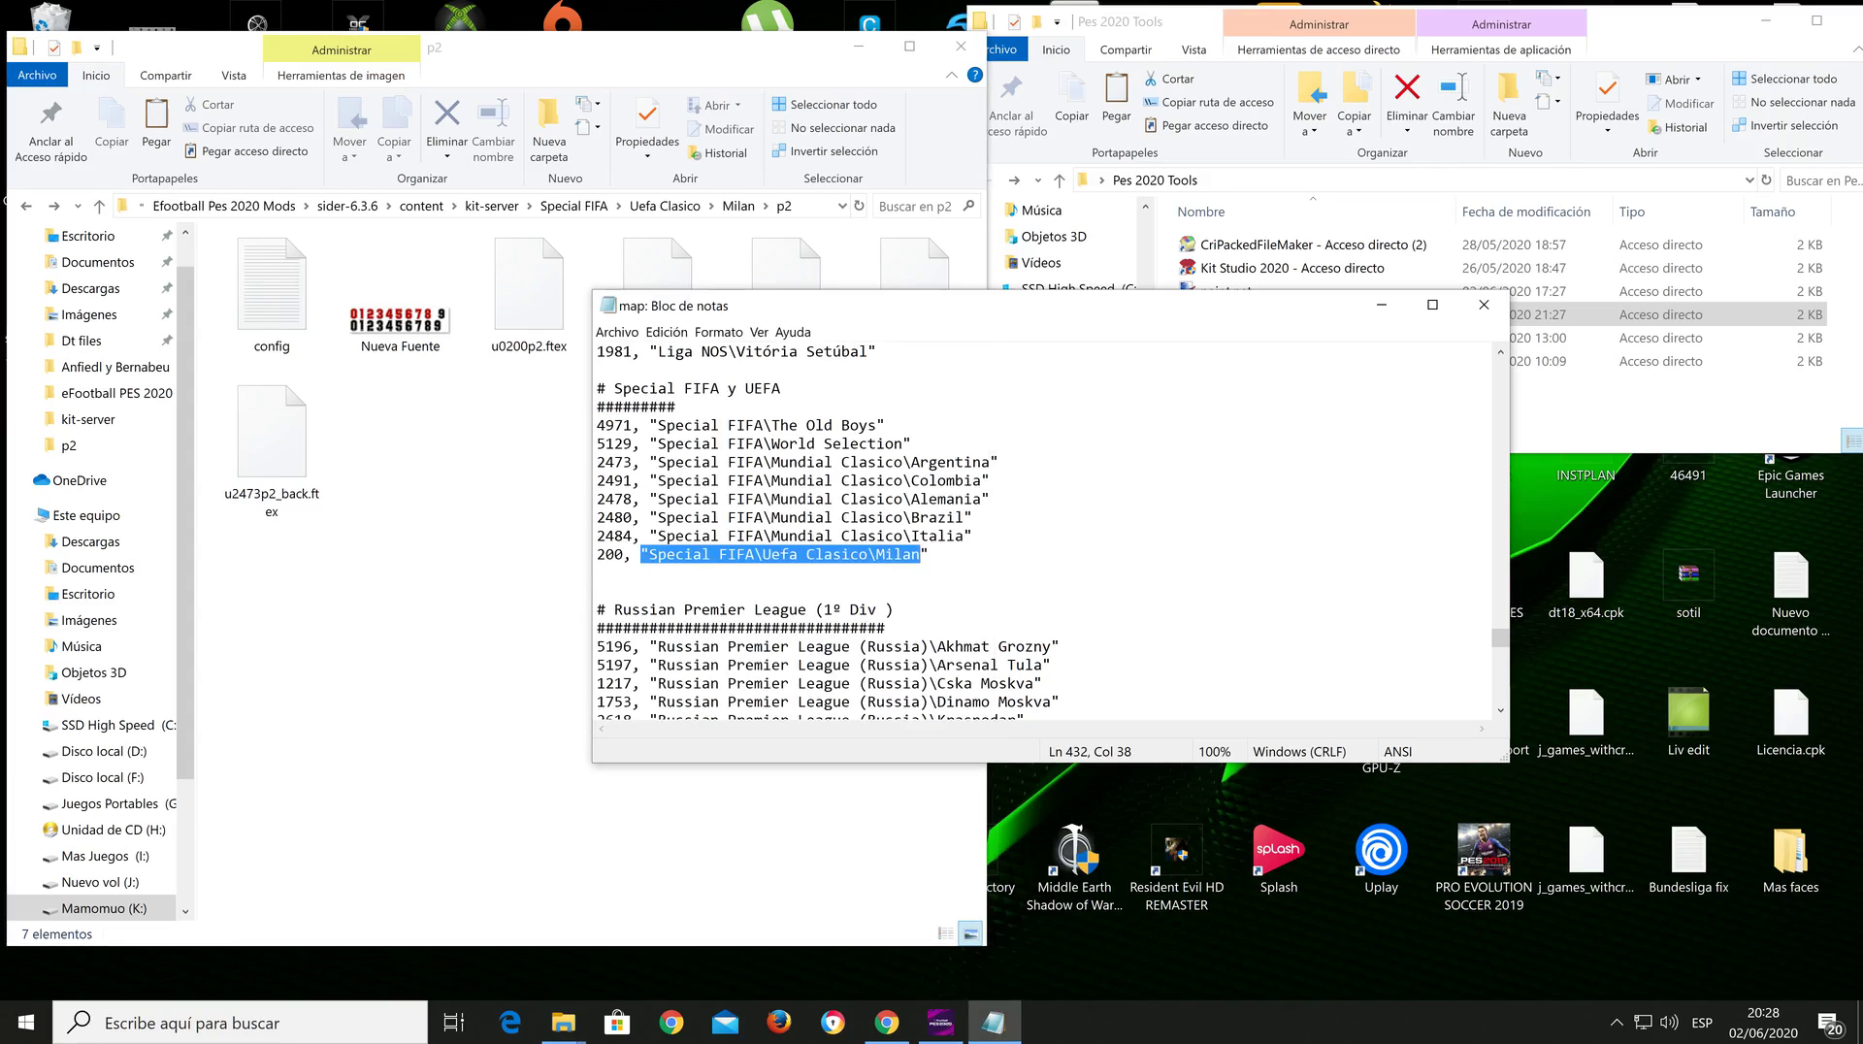
key("alt+F4")
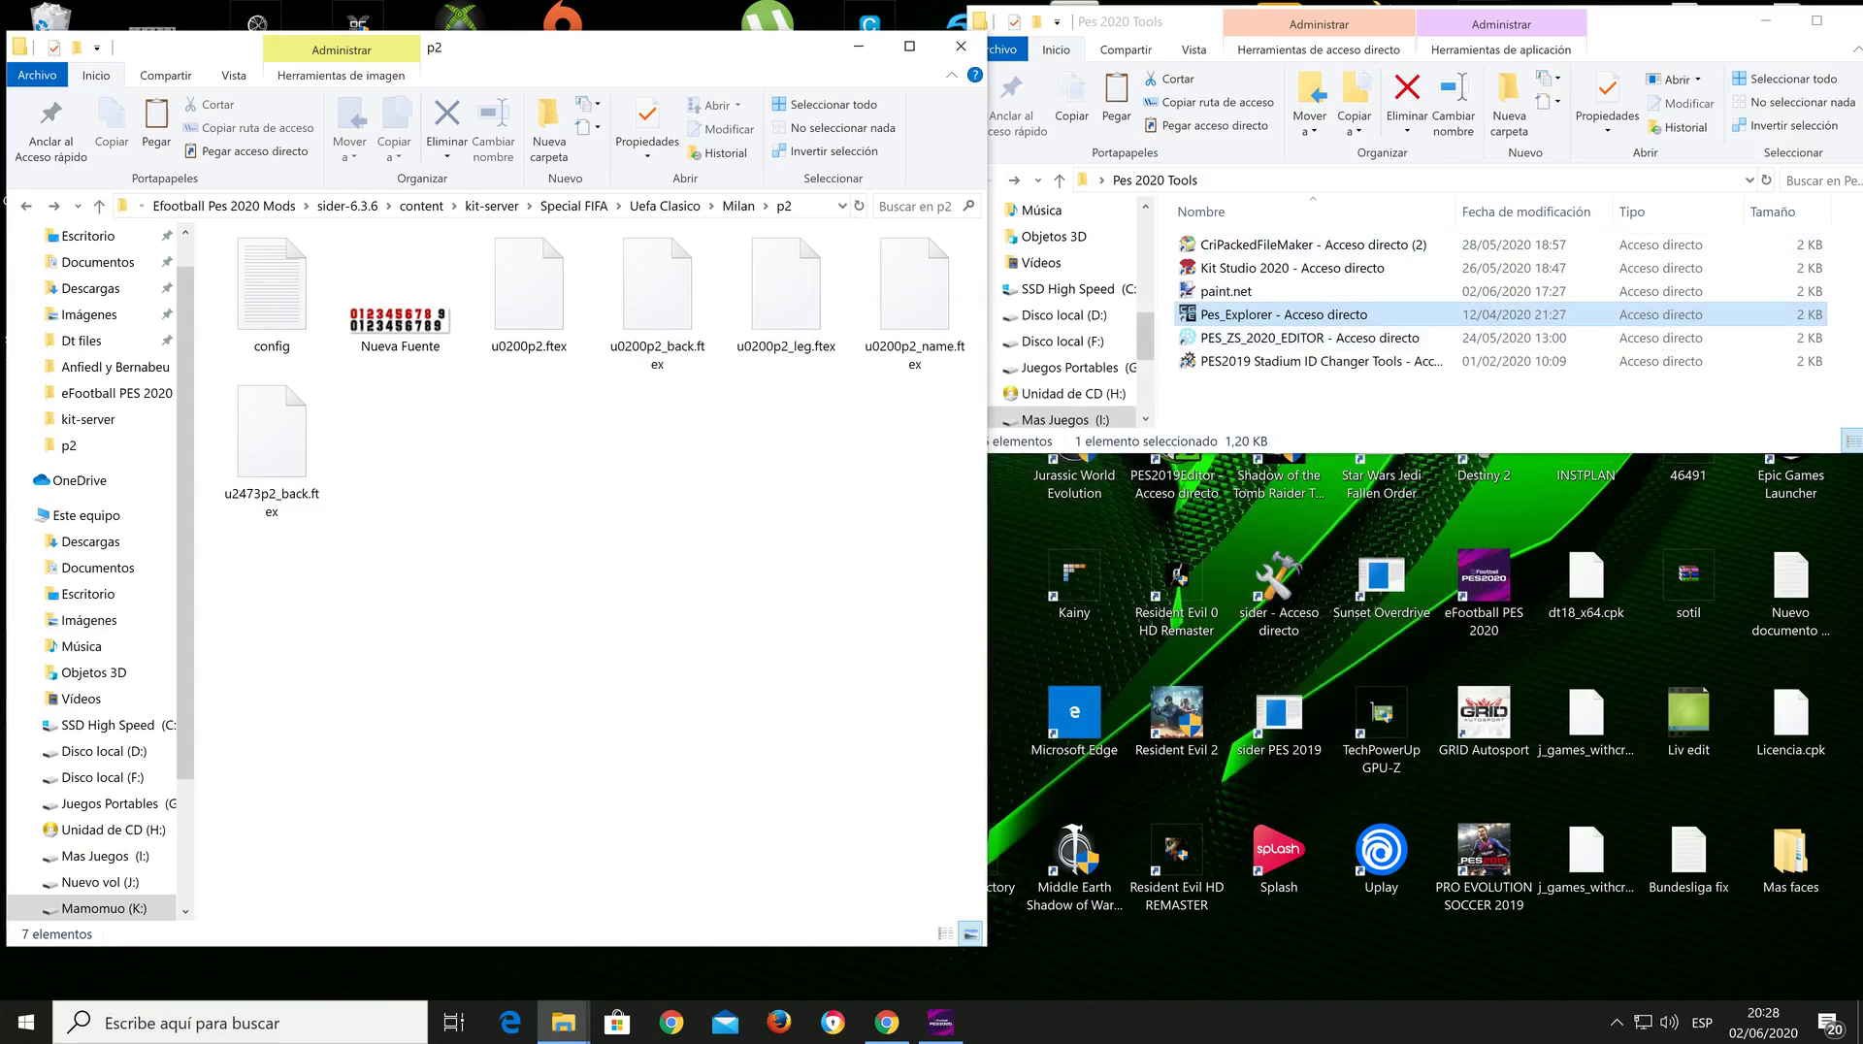
Step: Launch Pes_Explorer from the Pes 2020 Tools folder, load the Zerocool profile and continue past the loading error
key("alt+Tab")
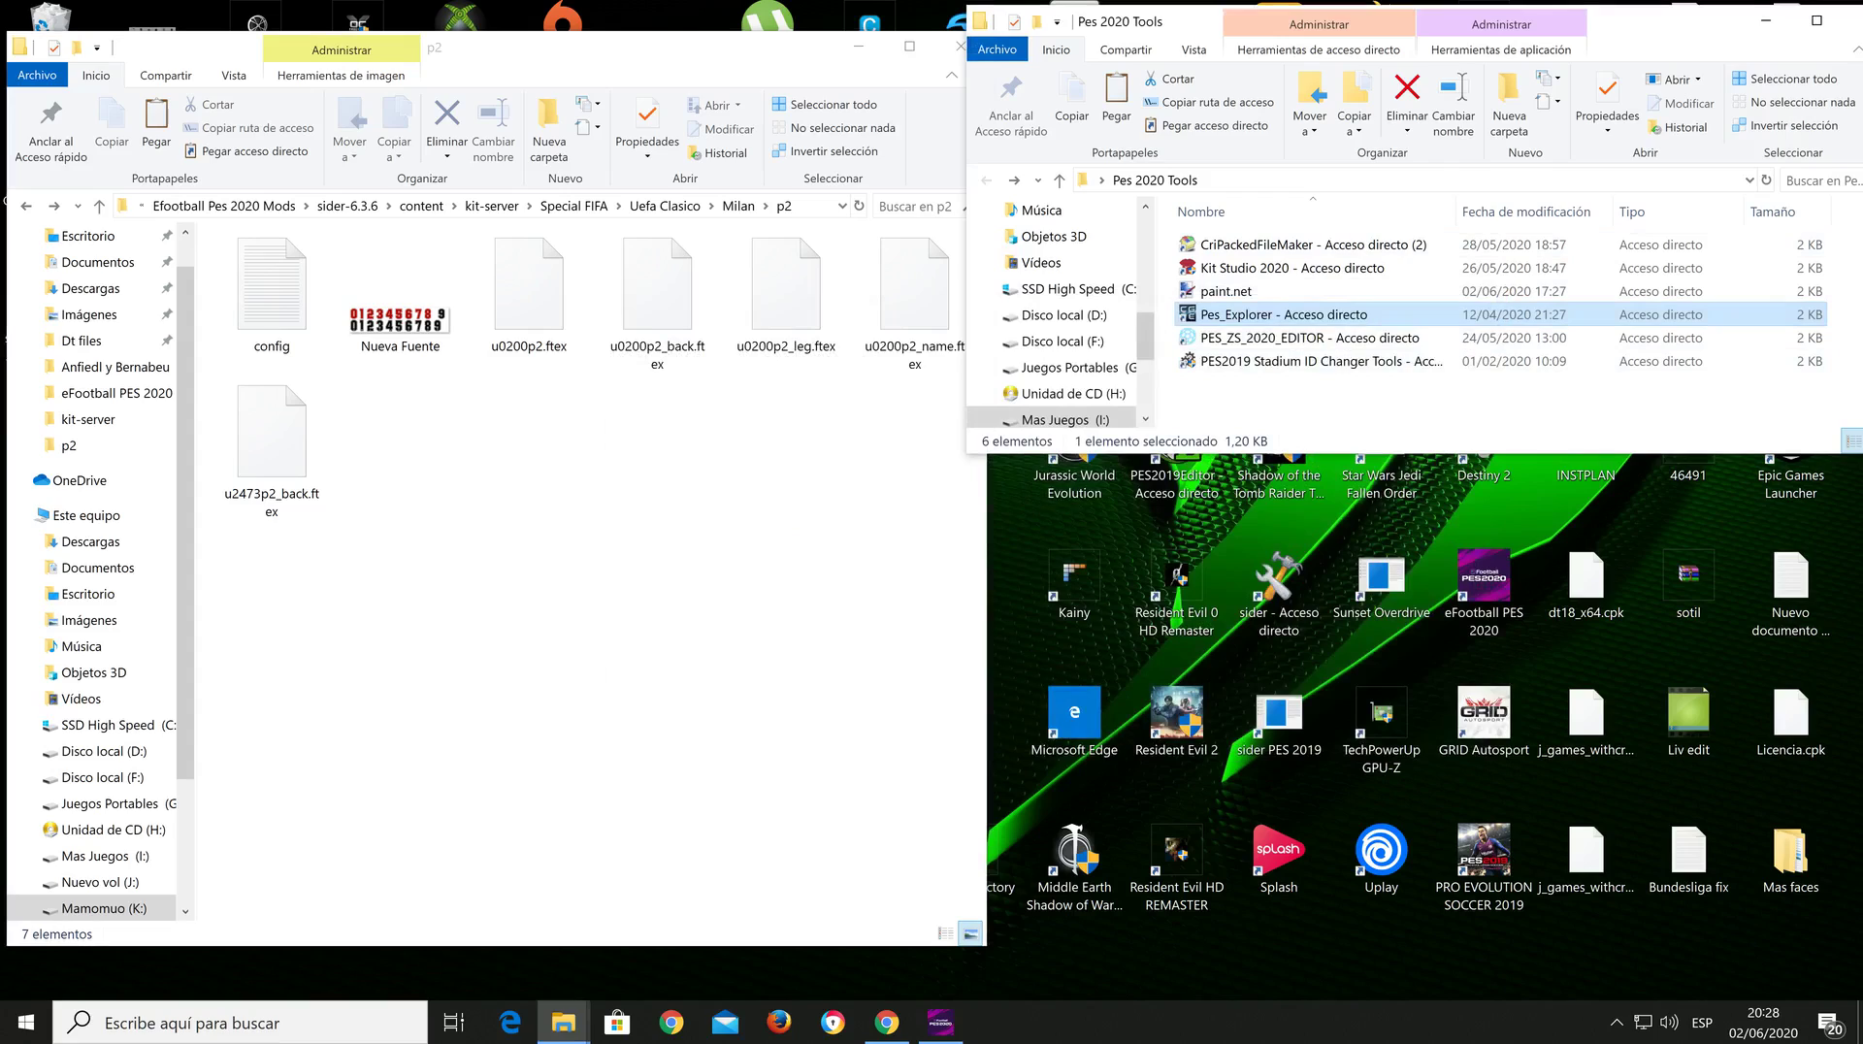
key("Return")
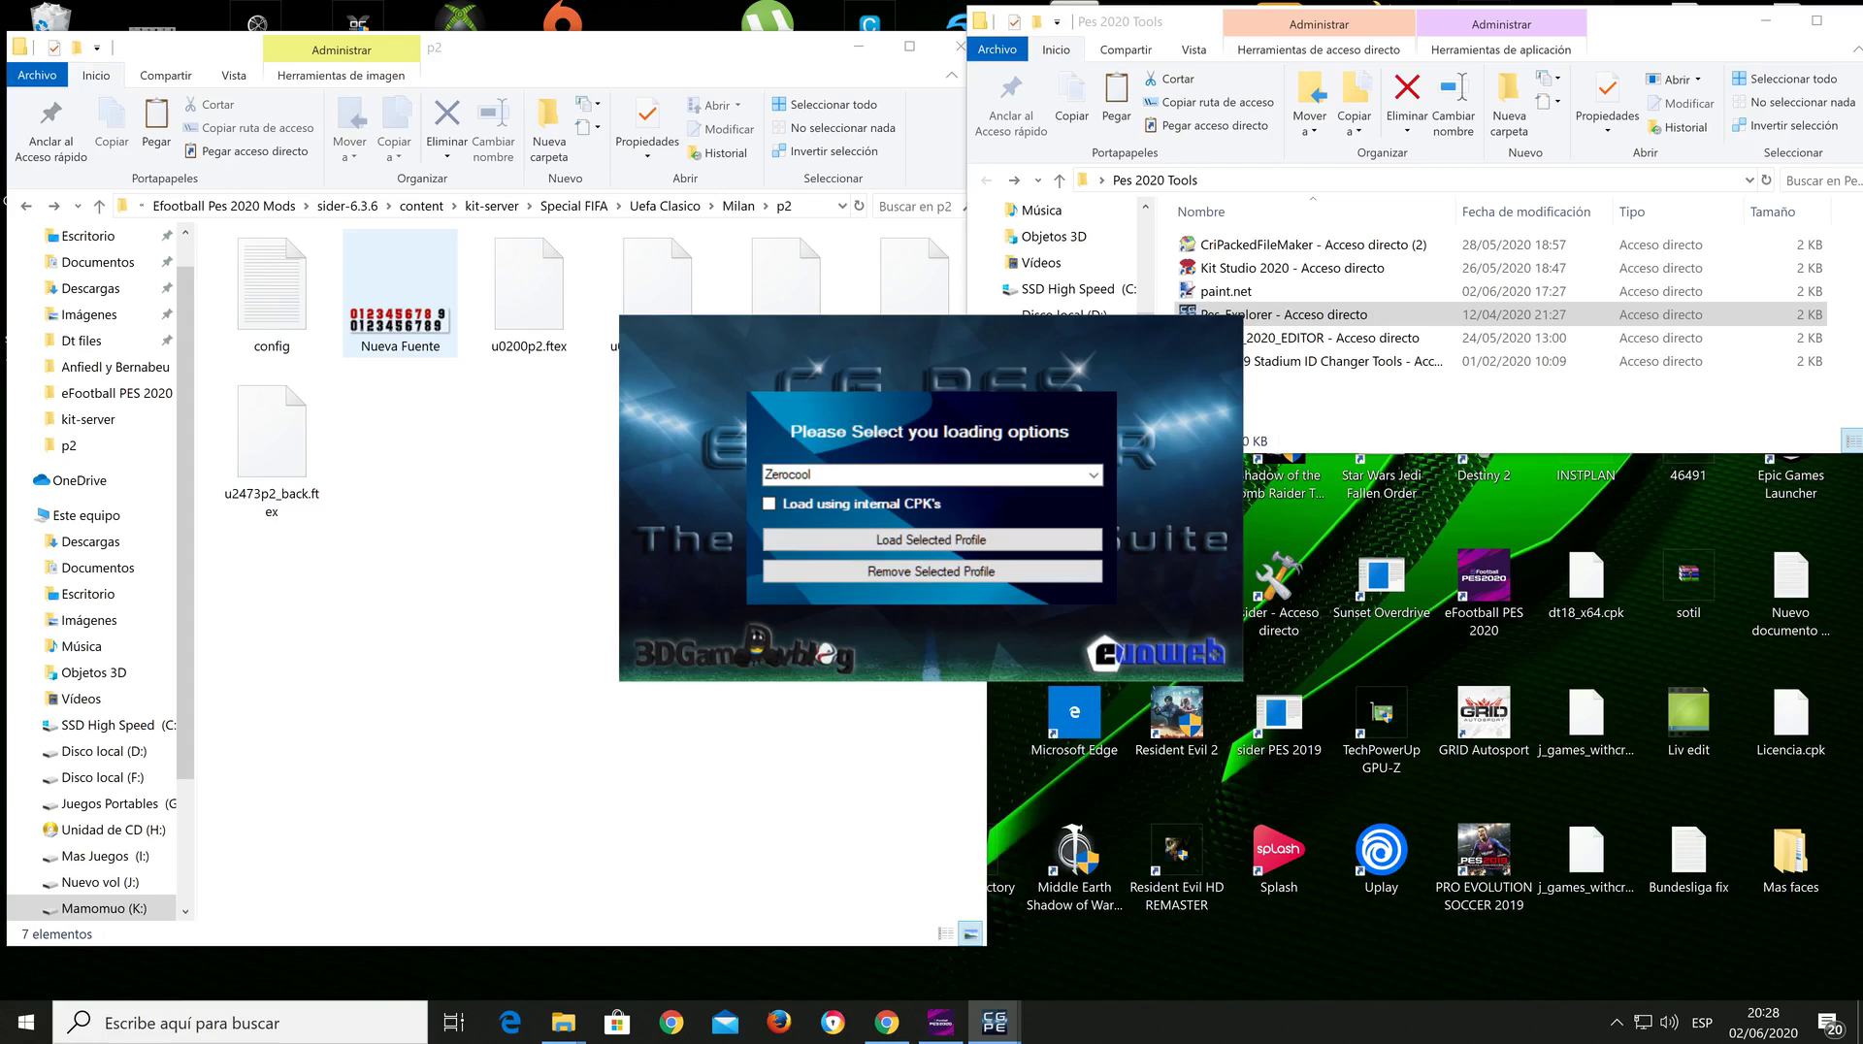
left_click(932, 540)
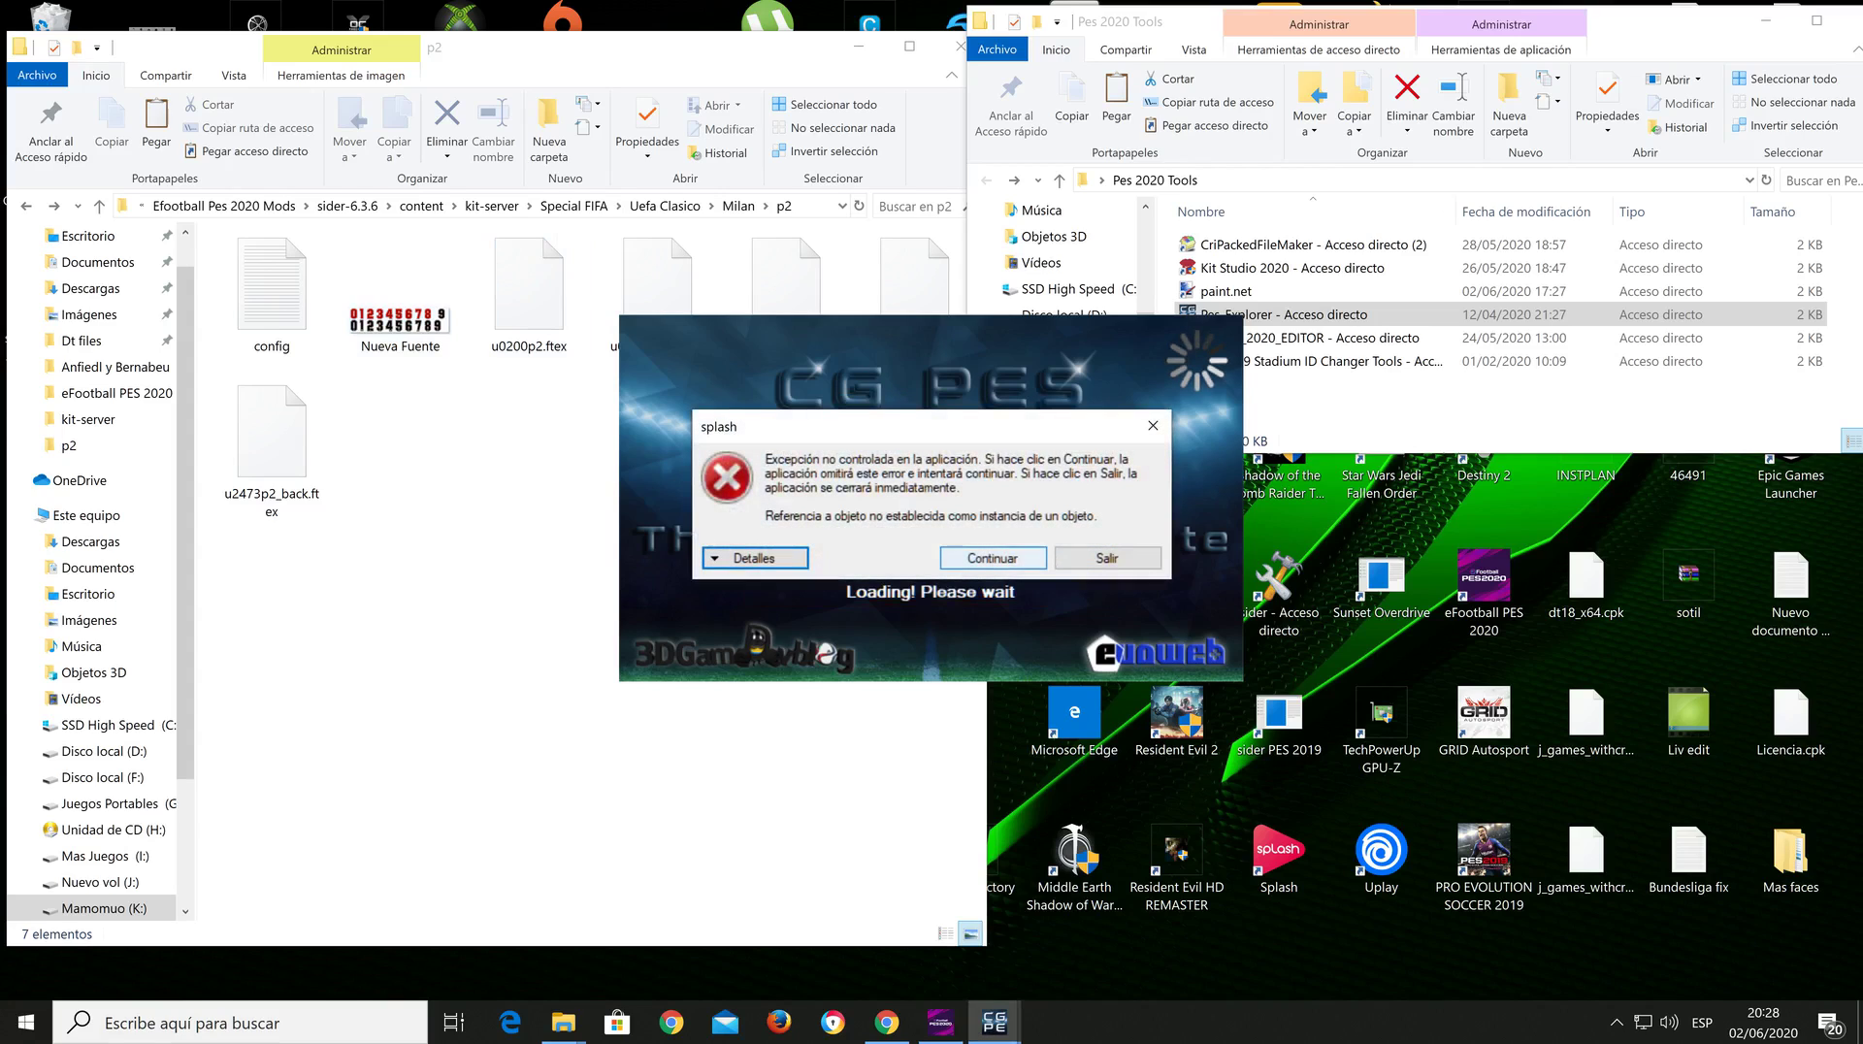
left_click(992, 558)
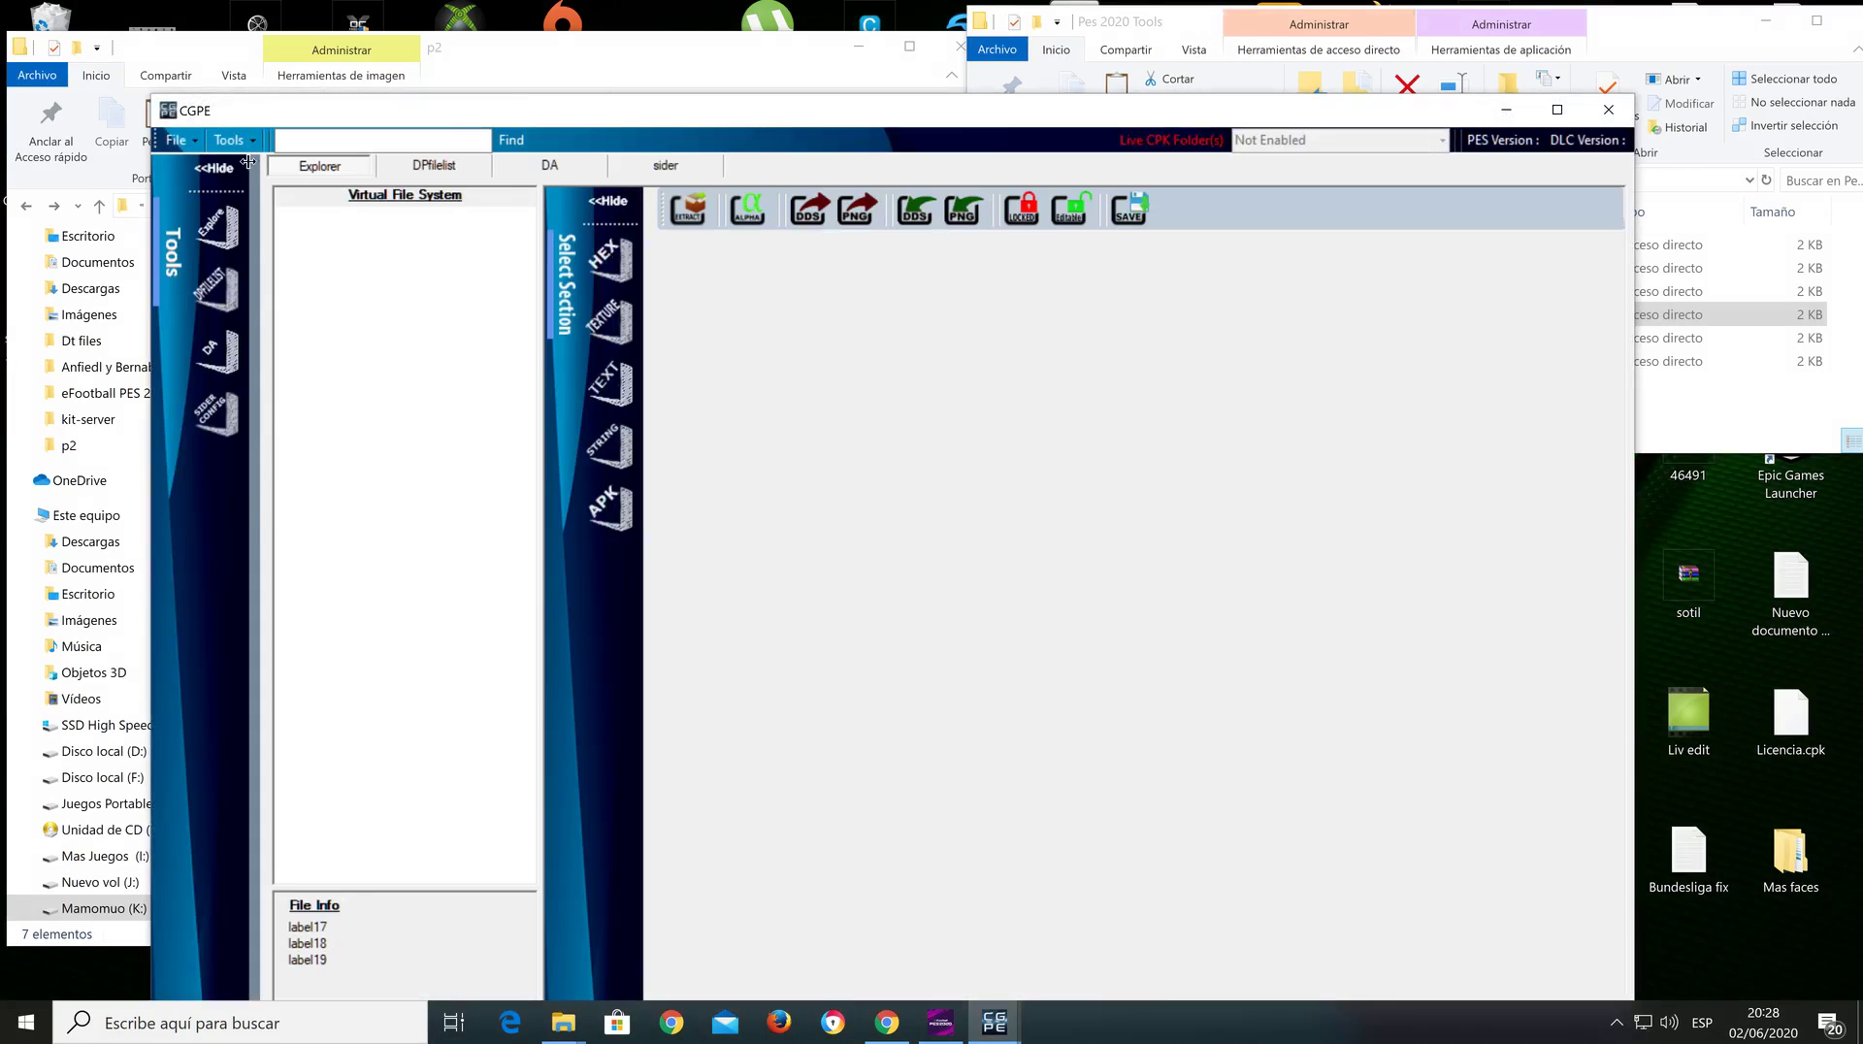
Step: Convert the five Ftex textures in Milan's p2 folder, including u0200p2 and u2473p2_back, to DDS with the Ftex Convertor
left_click(240, 143)
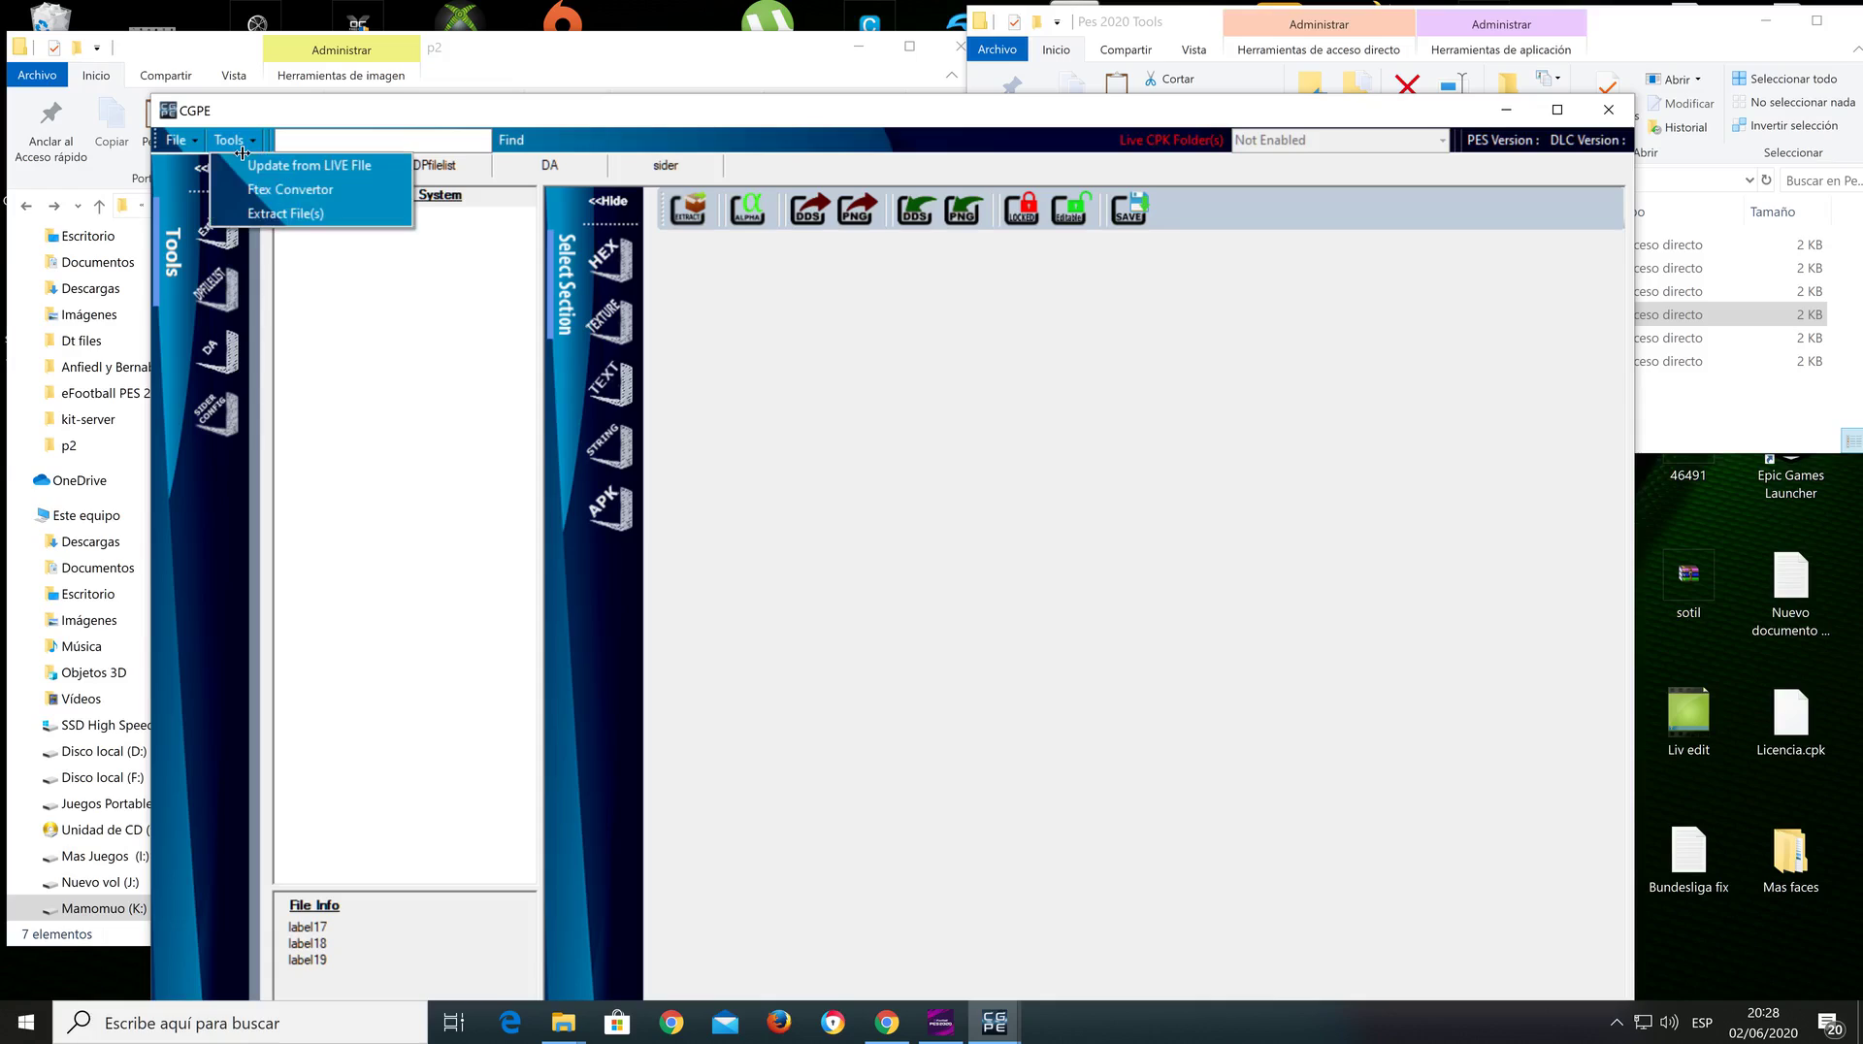
left_click(308, 197)
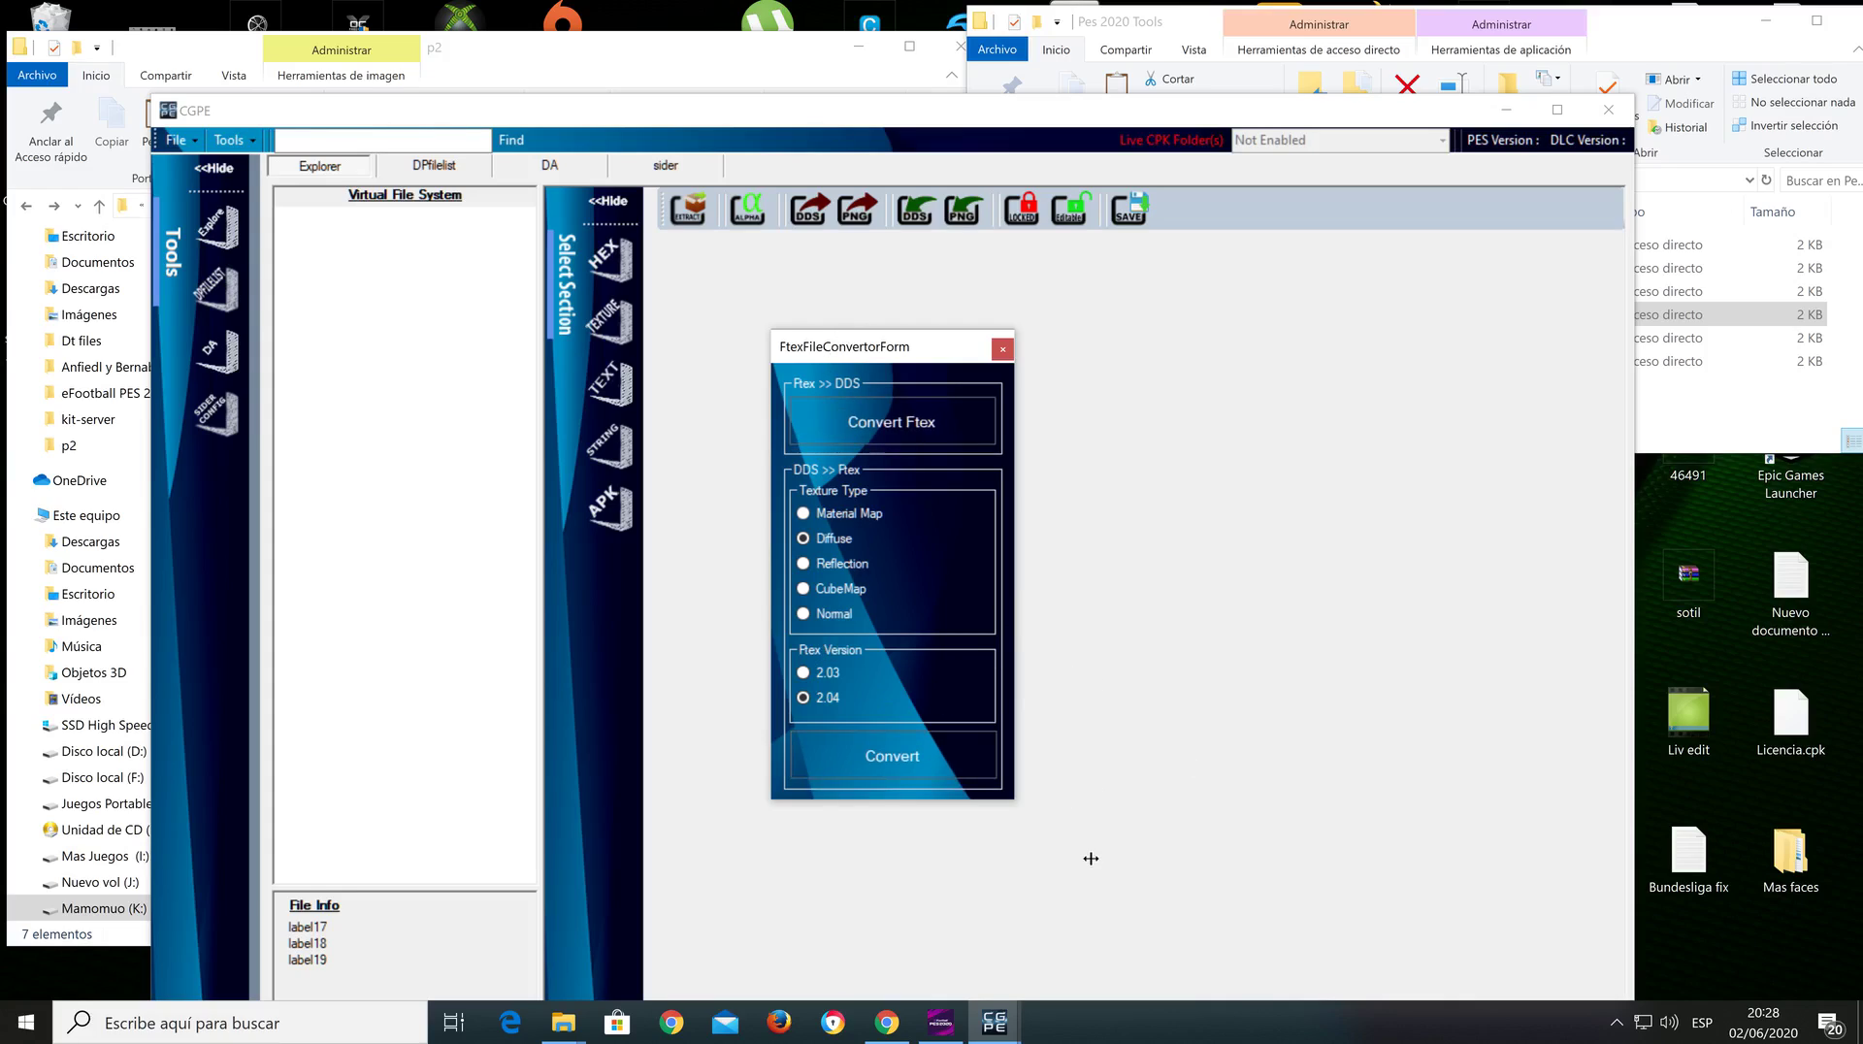
left_click(887, 422)
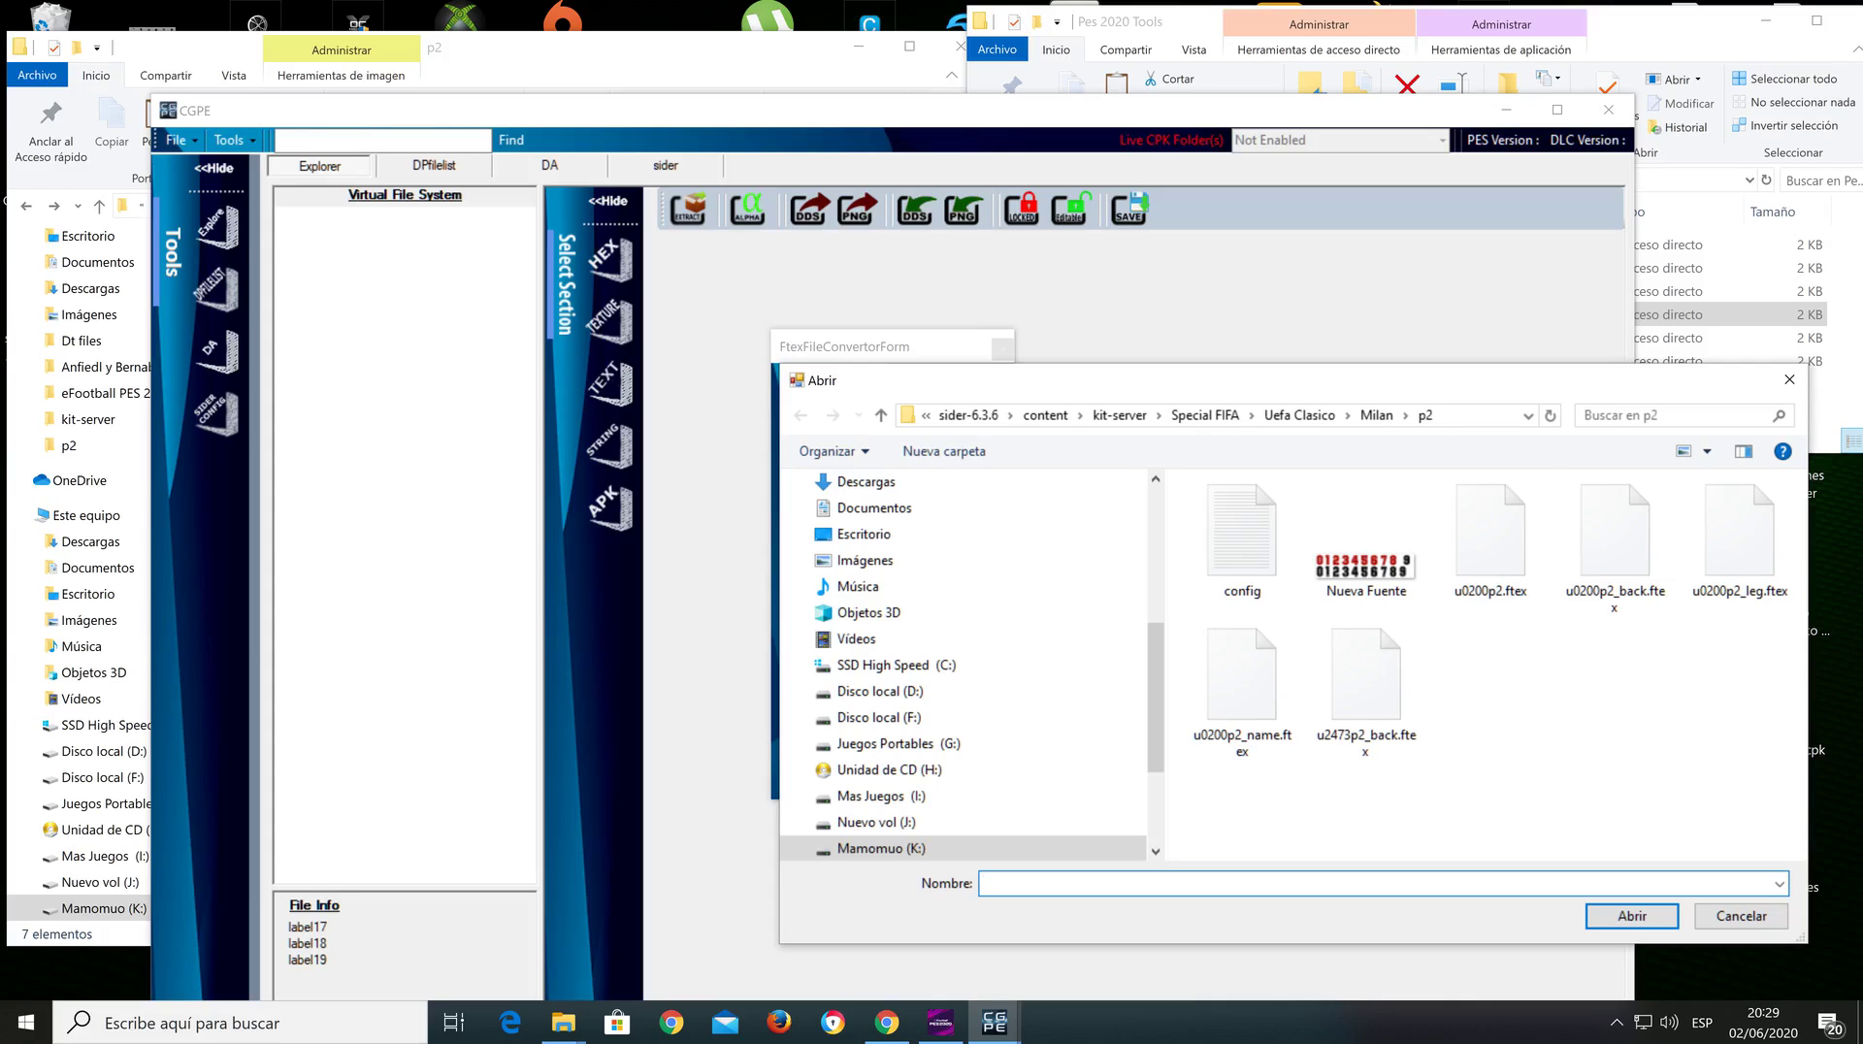
left_click(1491, 543)
left_click(1615, 544, "ctrl")
left_click(1739, 543, "ctrl")
left_click(1365, 689, "ctrl")
left_click(1242, 684, "ctrl")
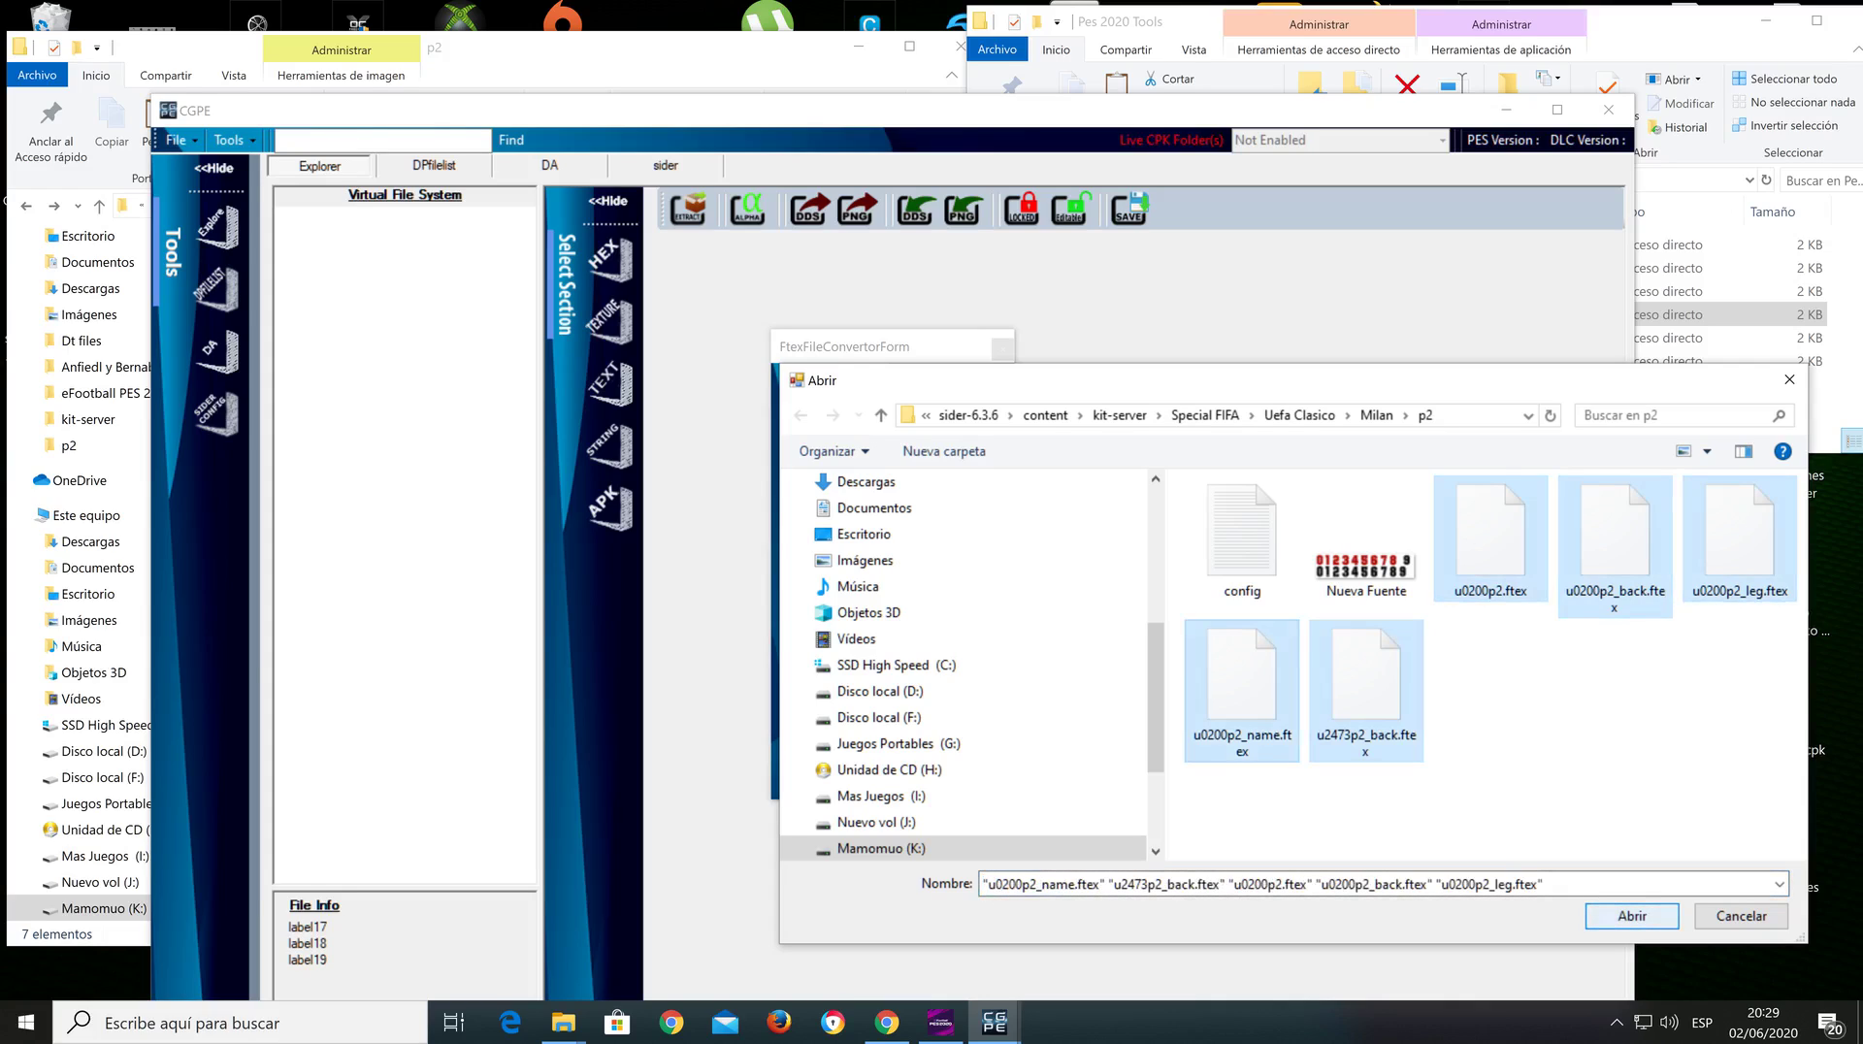
key("Return")
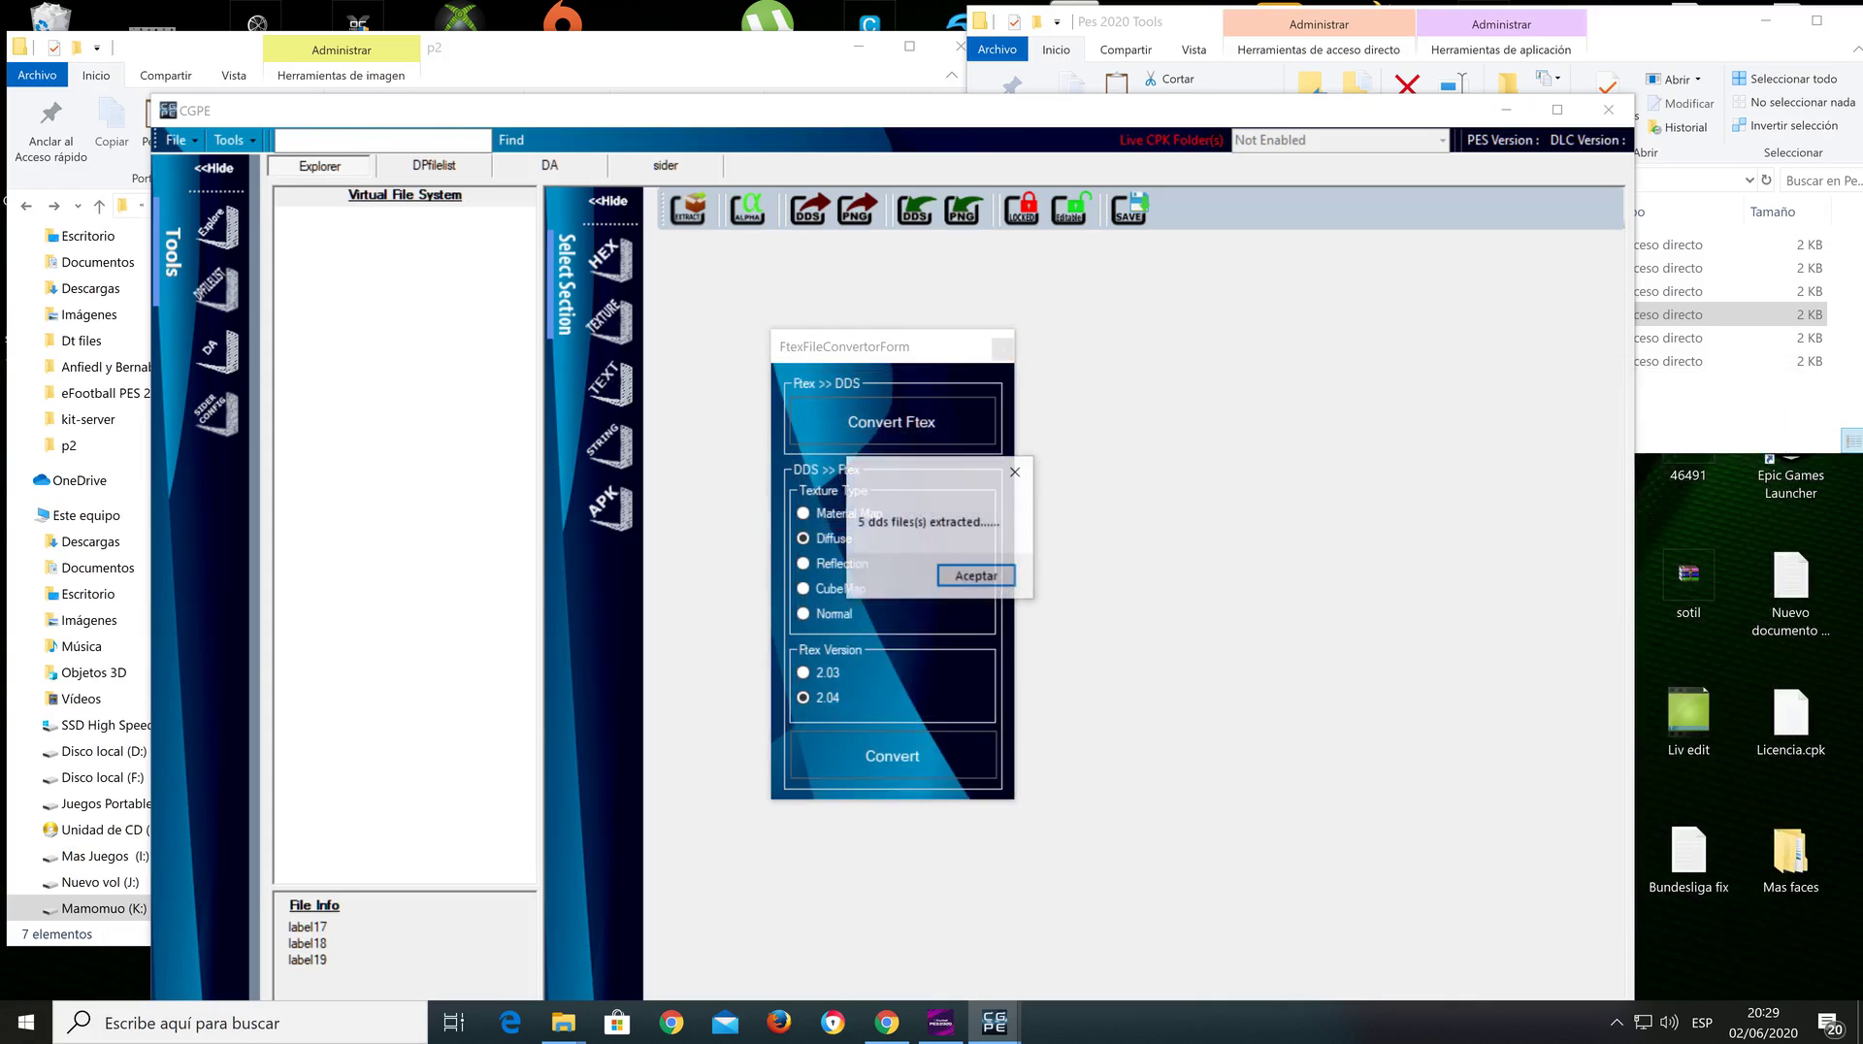
key("Return")
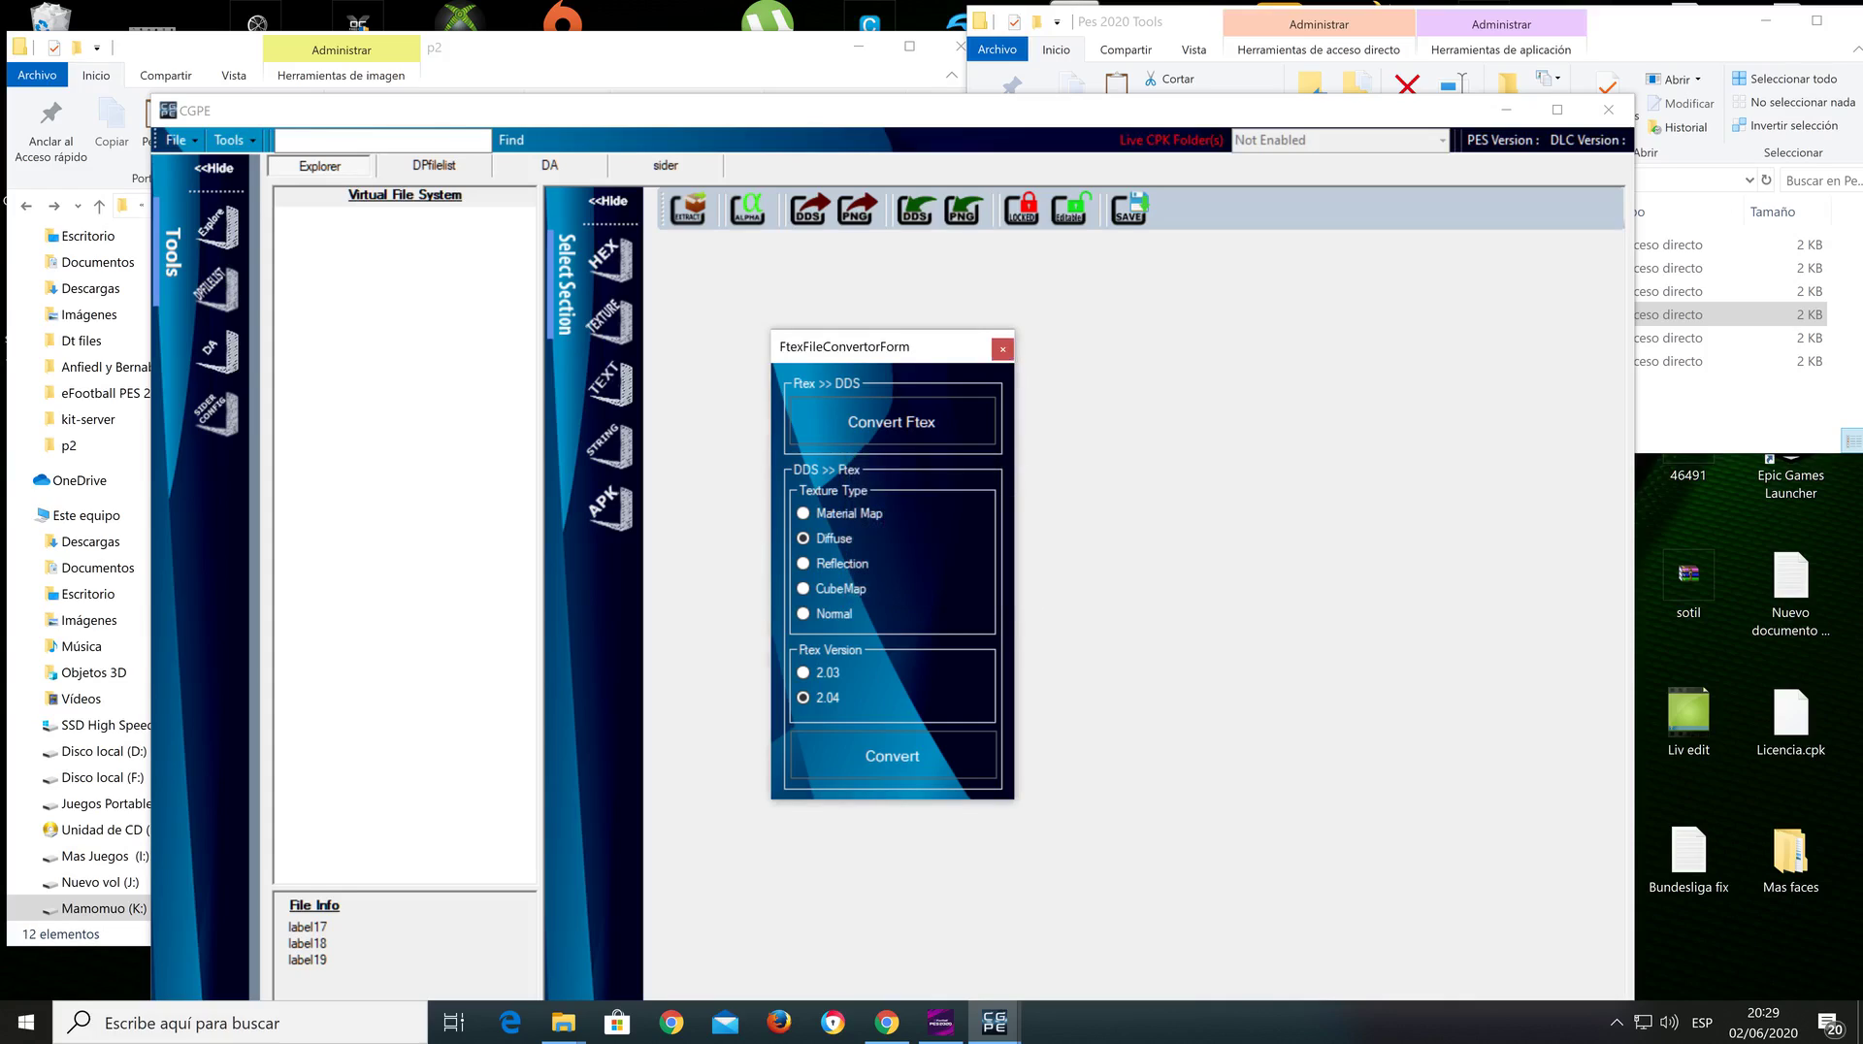
Step: Close the Ftex converter form and exit Pes Explorer
left_click(1003, 348)
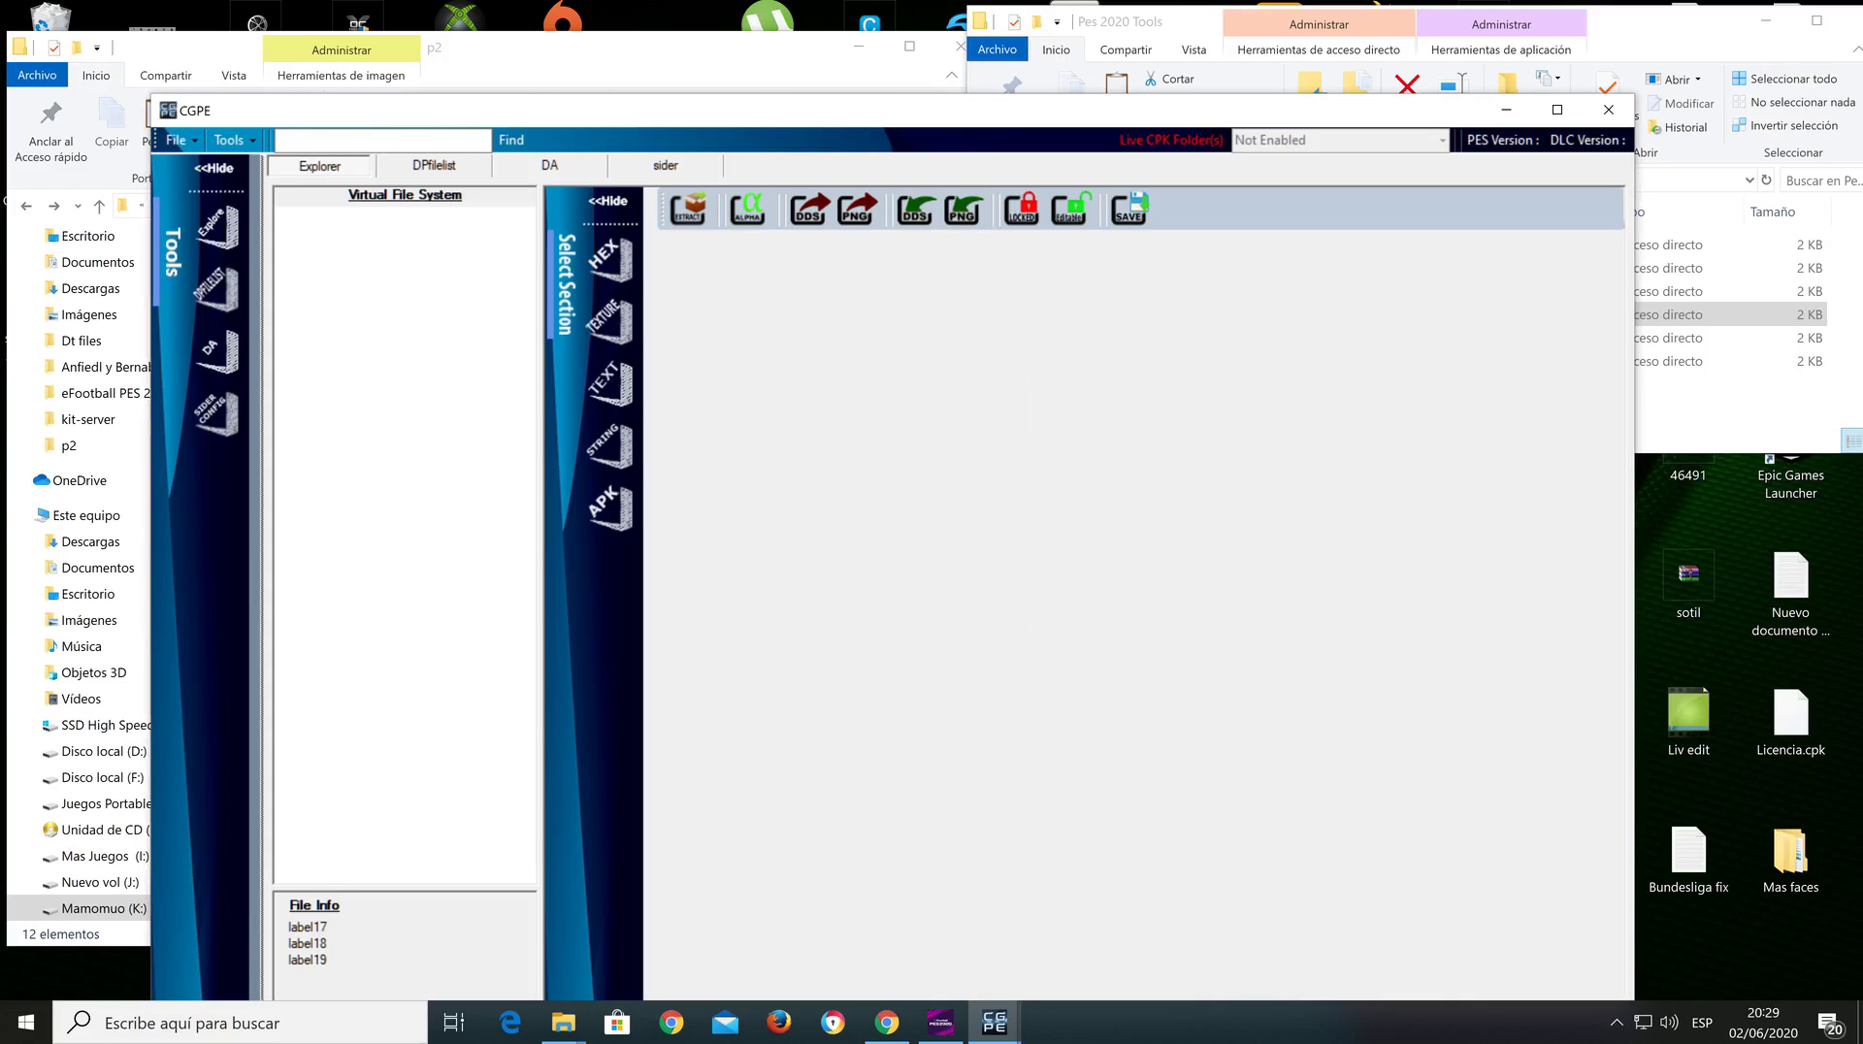
left_click(179, 140)
key("Return")
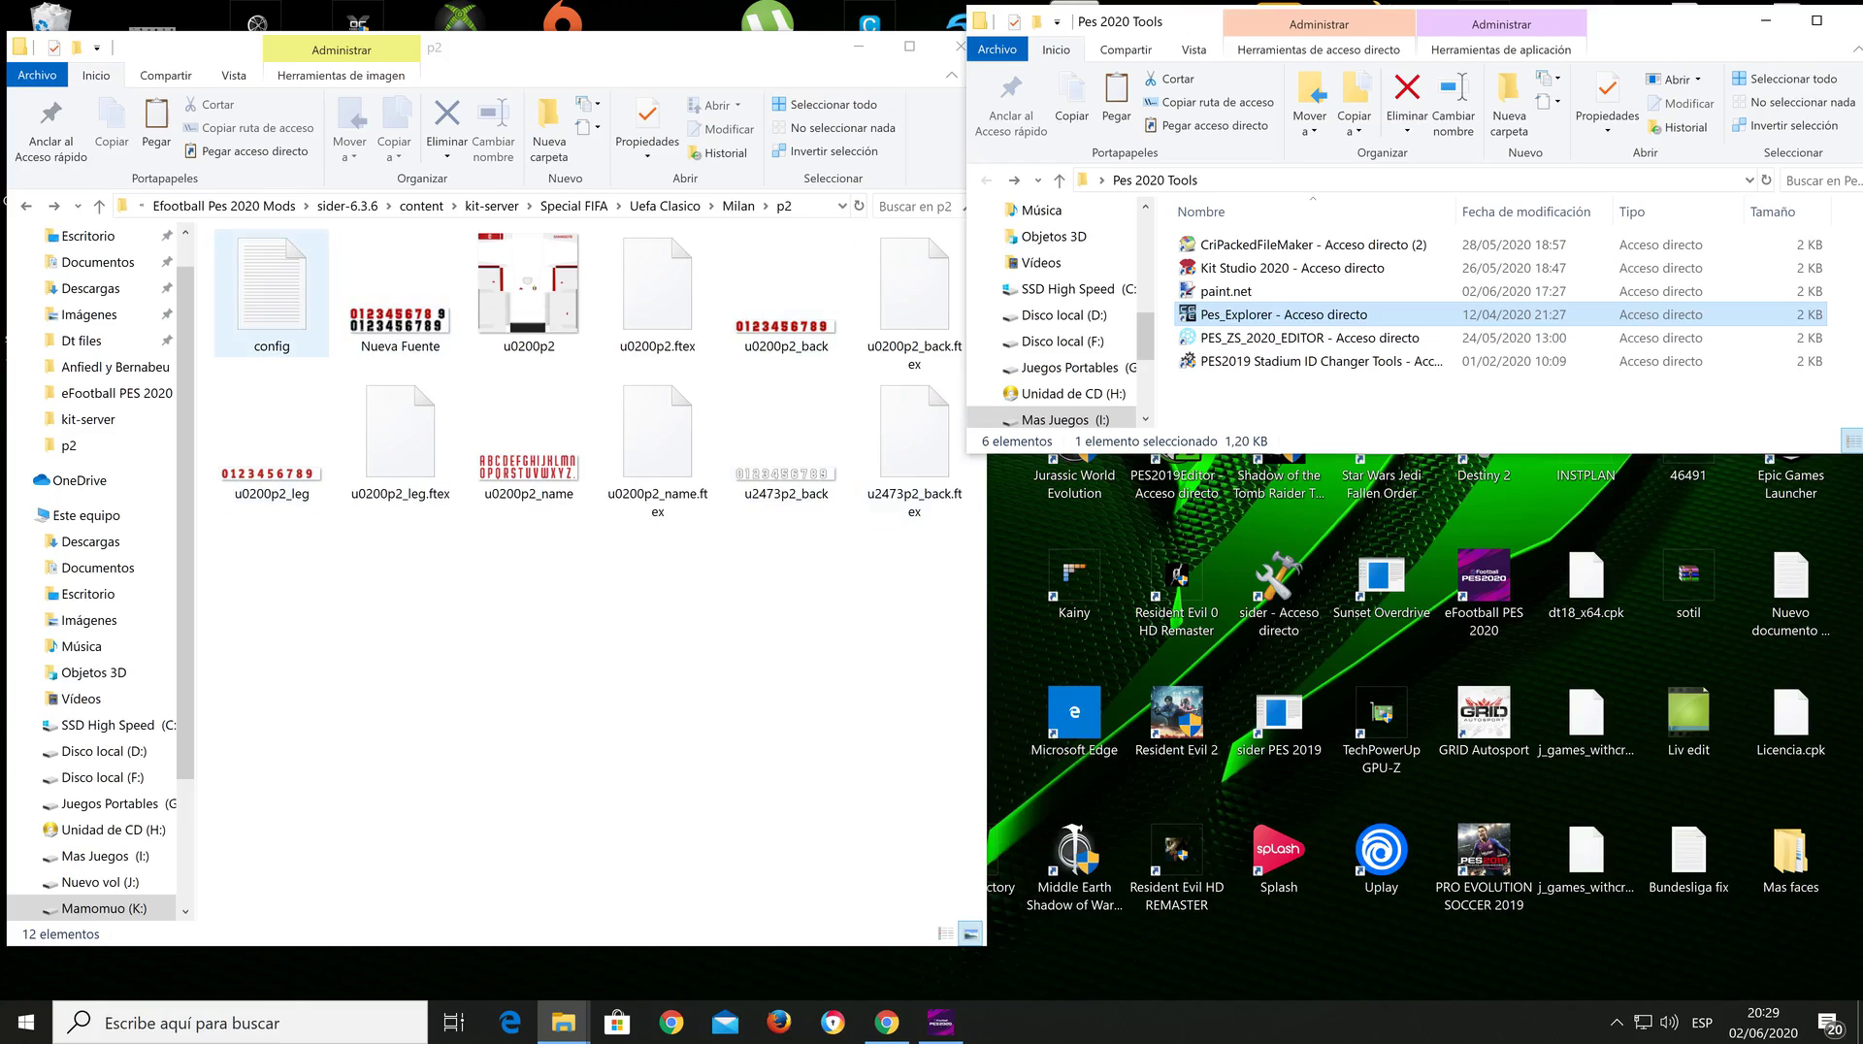
Step: Open the p2 config file, examine its texture files section and move its window clear of the kit files
double_click(272, 291)
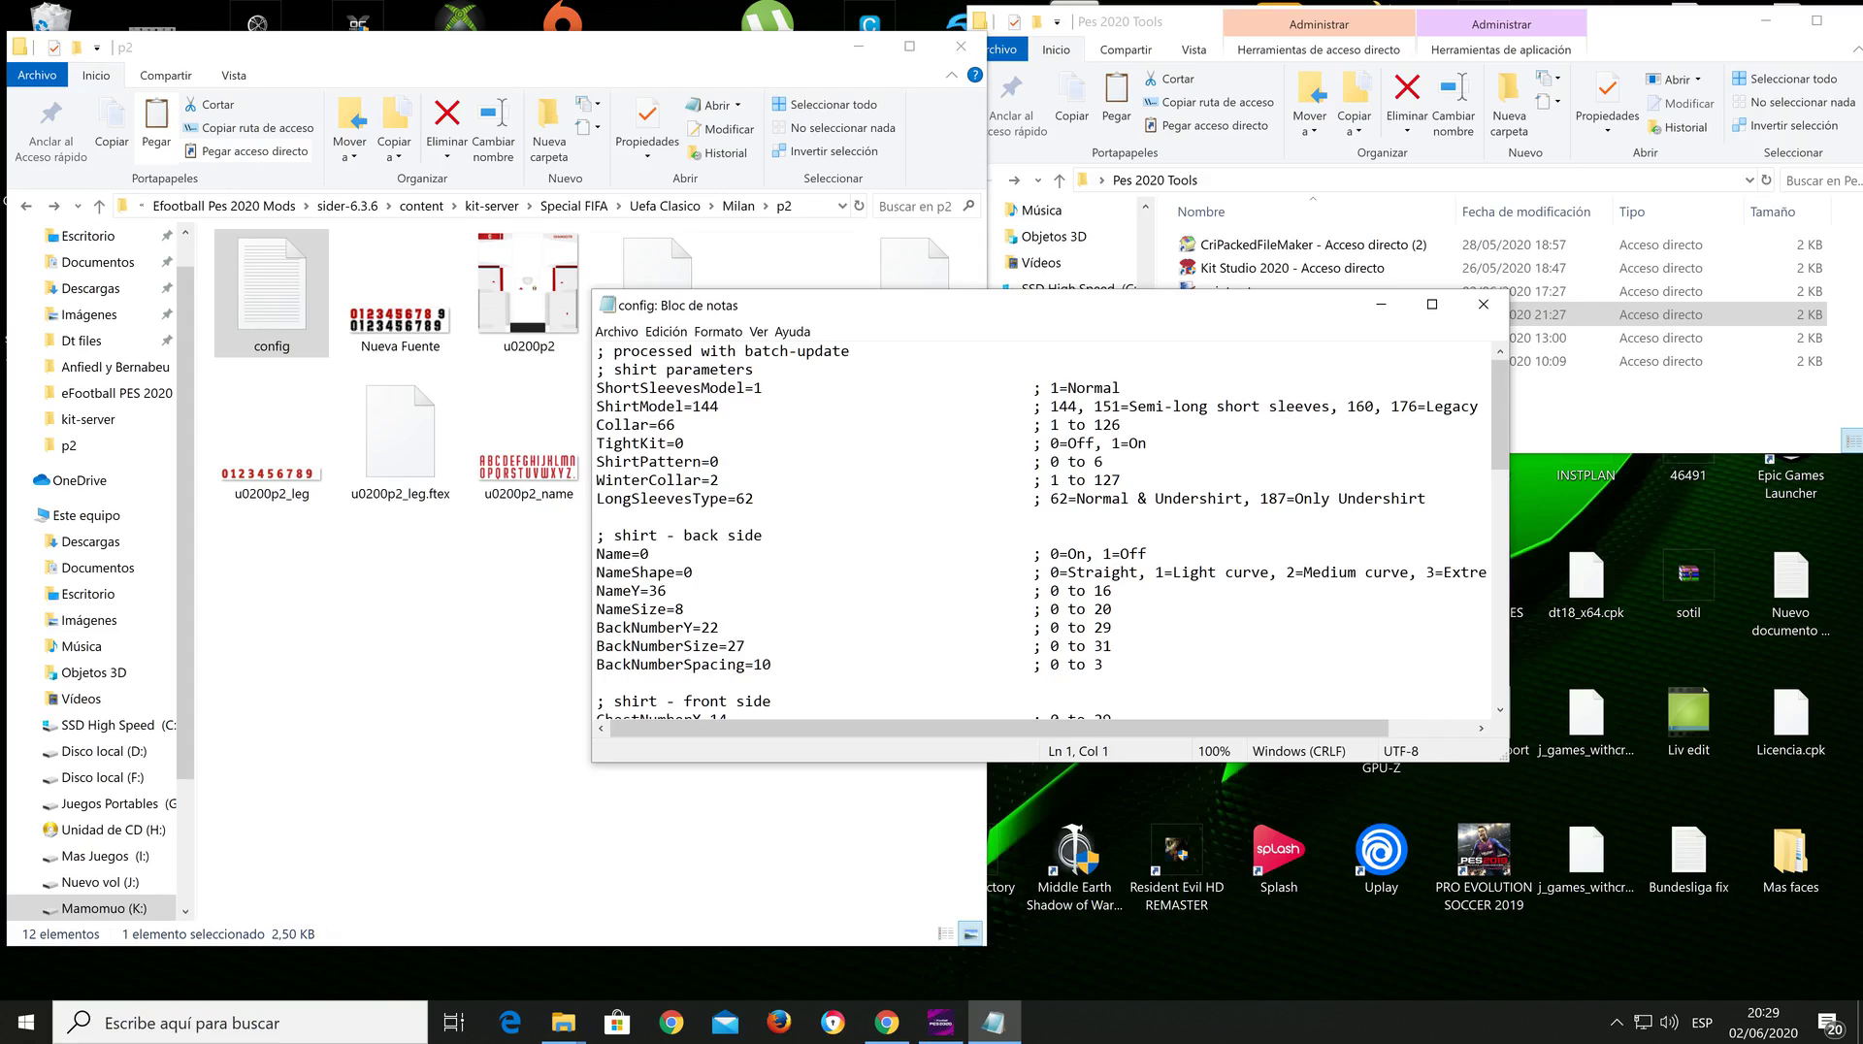
scroll(1052, 533, "down", 6)
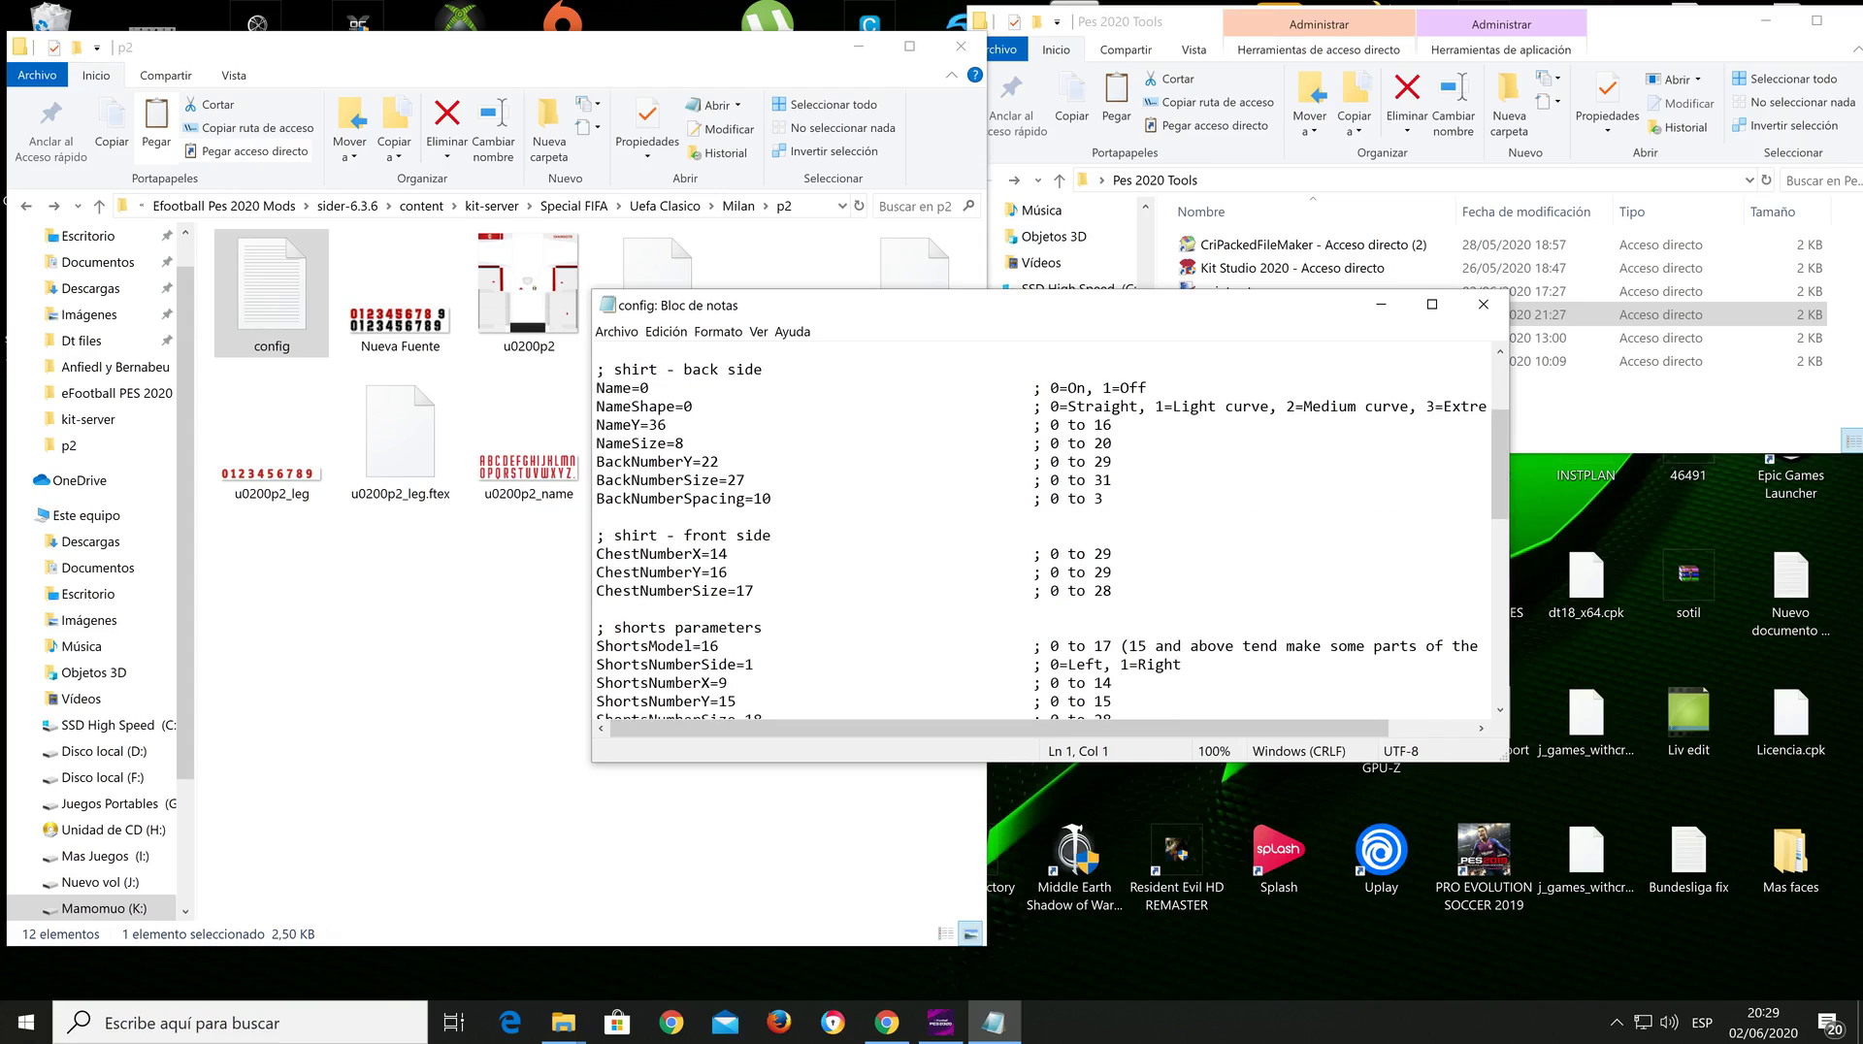
scroll(1052, 533, "down", 2)
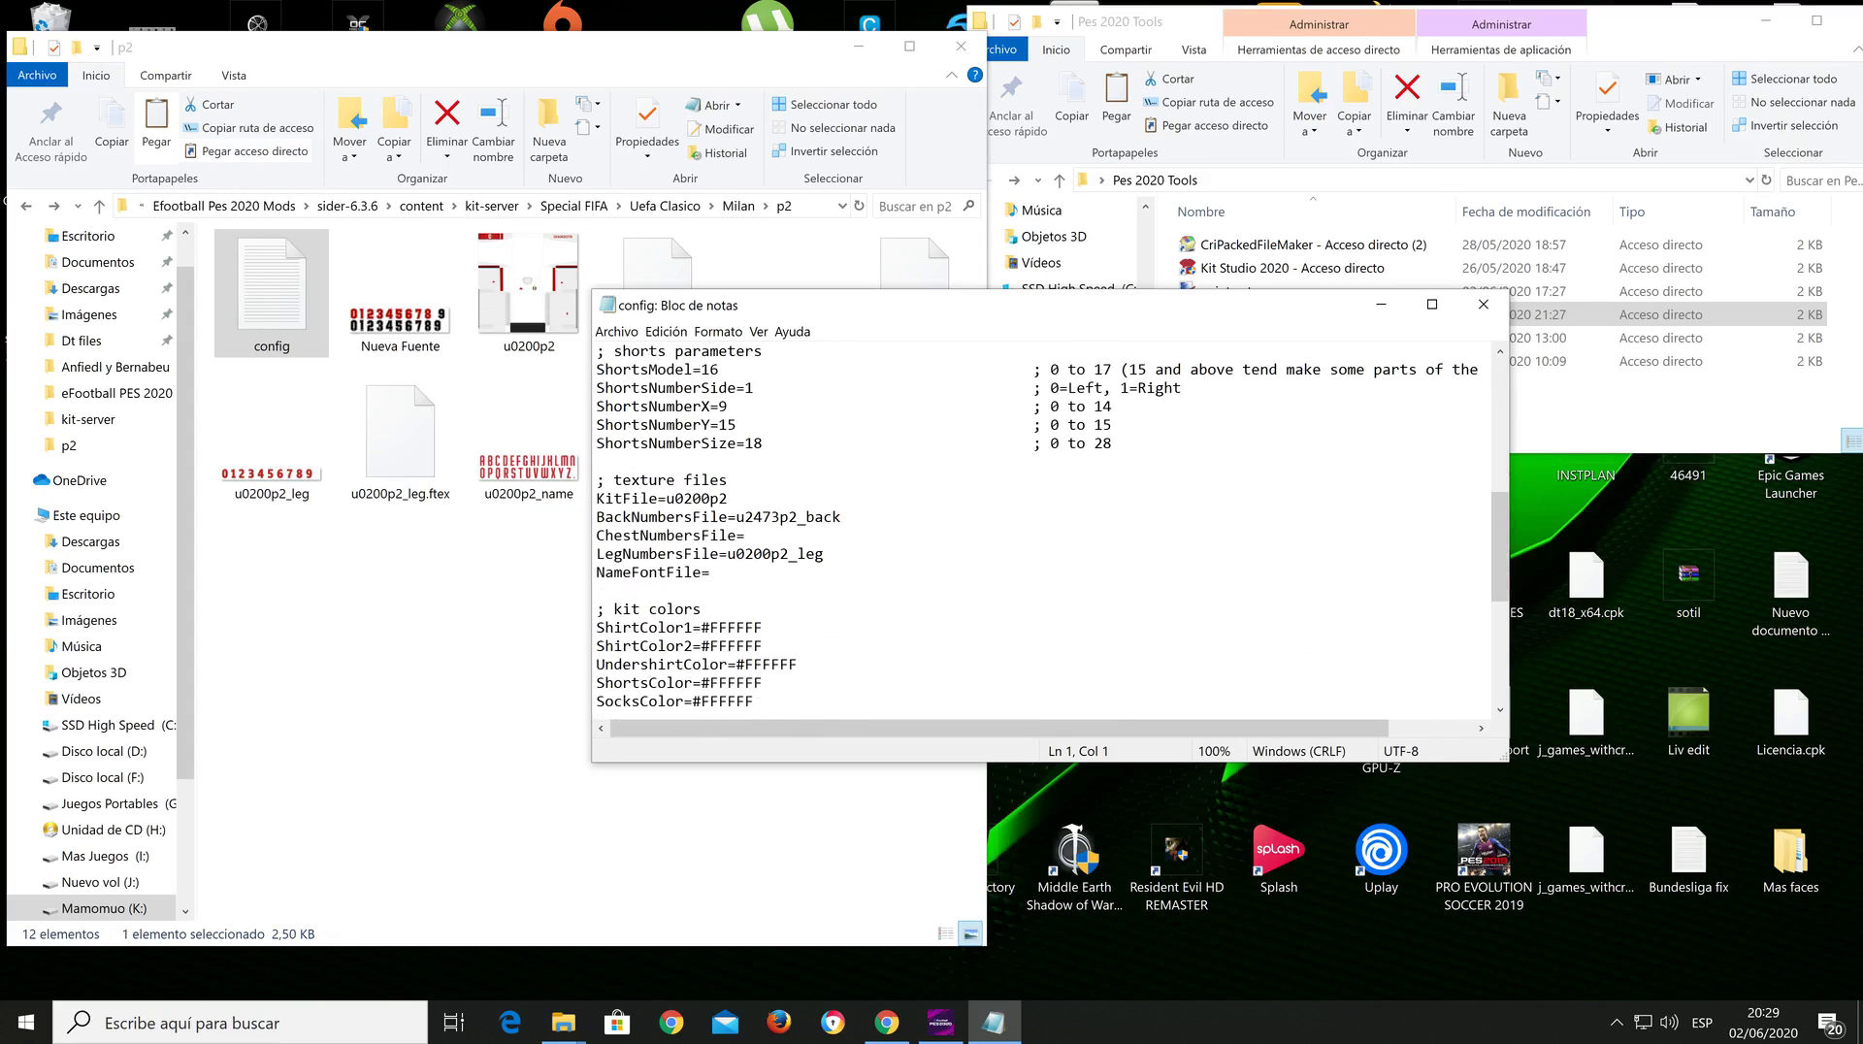
left_click_drag(613, 480, 727, 480)
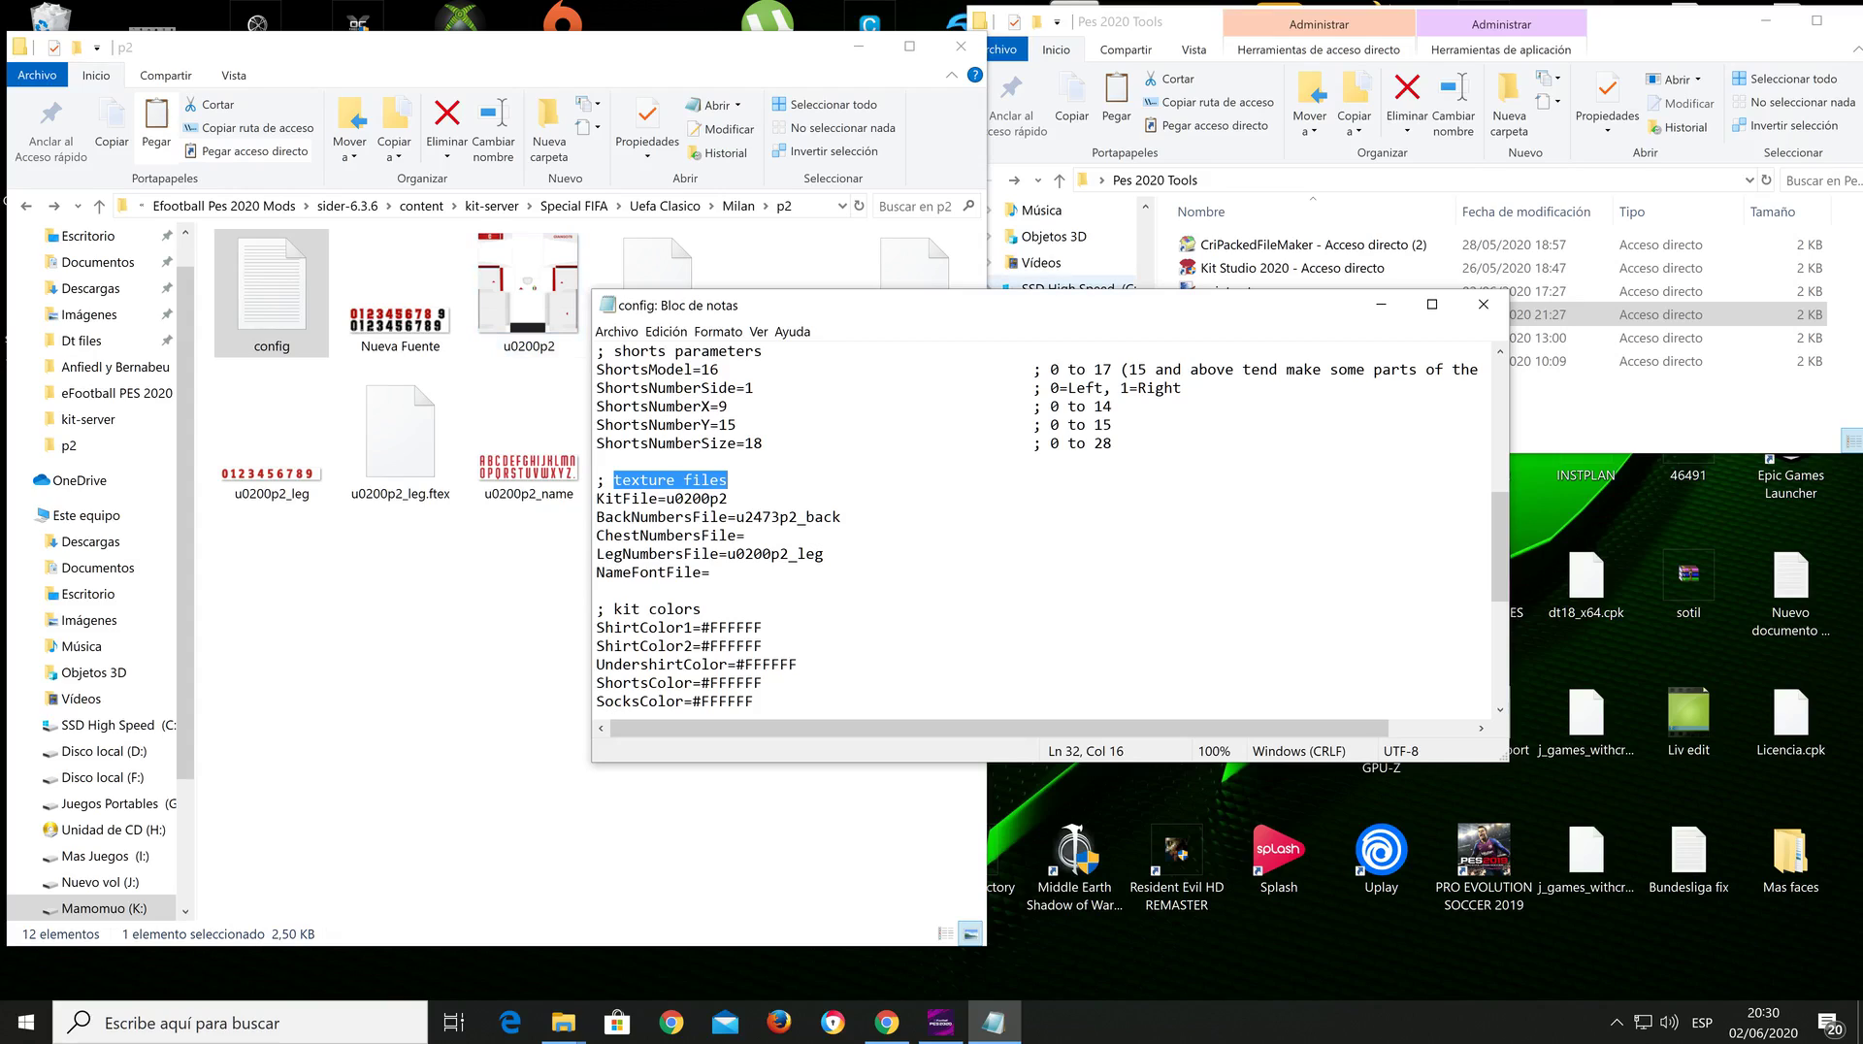
left_click_drag(1041, 317, 1131, 562)
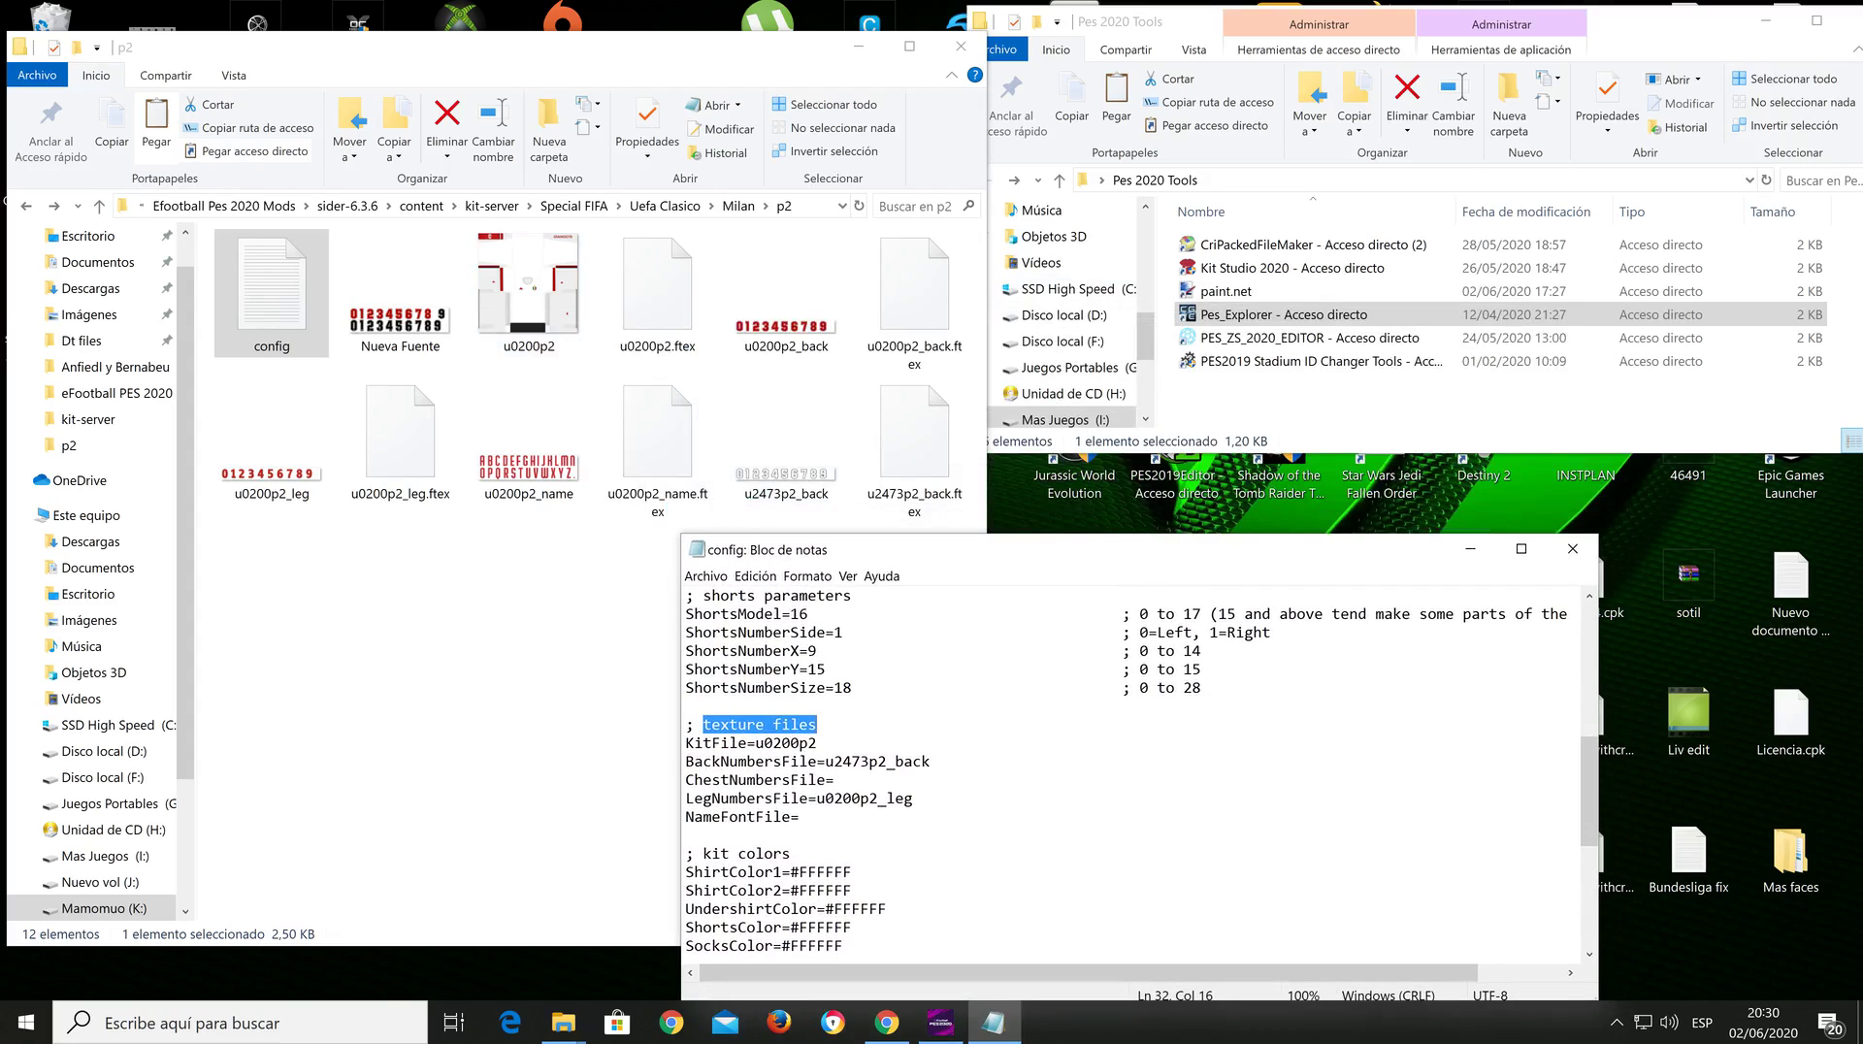
left_click_drag(1149, 563, 1310, 443)
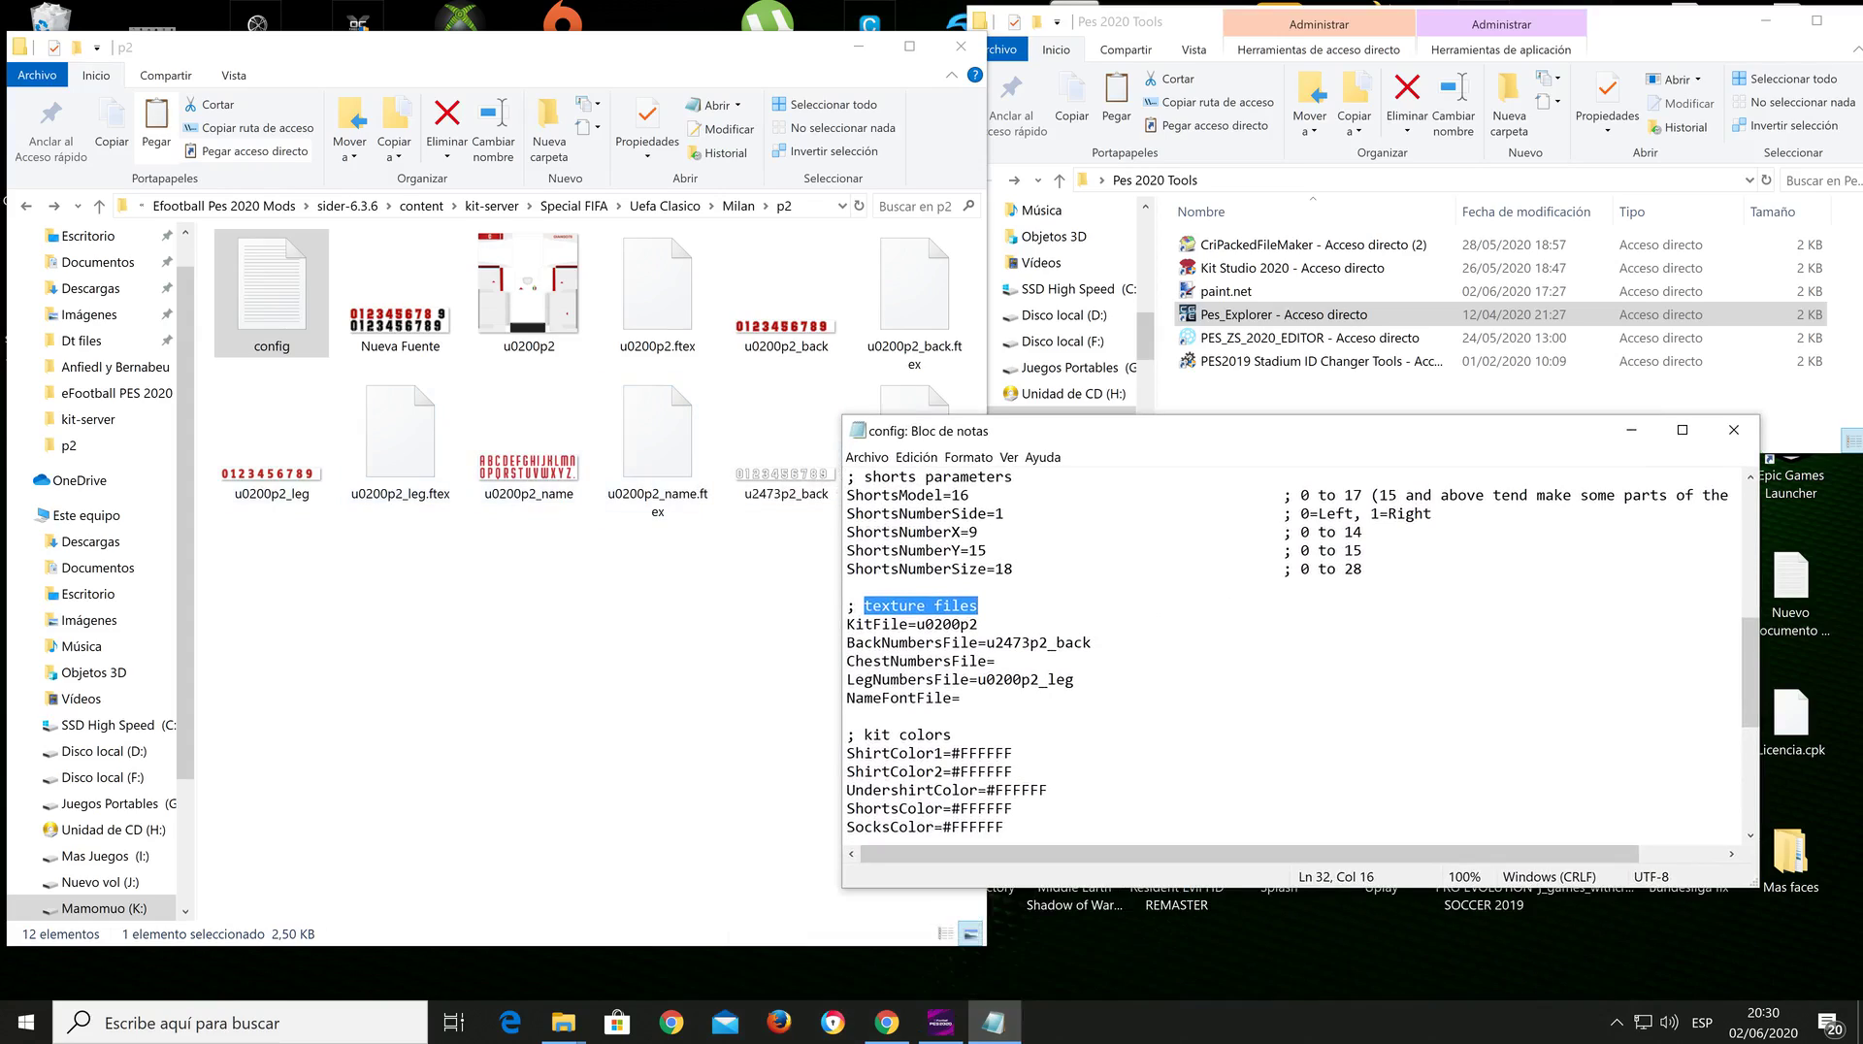
Step: Set NameFontFile to u200p2_name in the config's texture files section, save the file and close it
left_click(996, 661)
left_click(961, 698)
type("u")
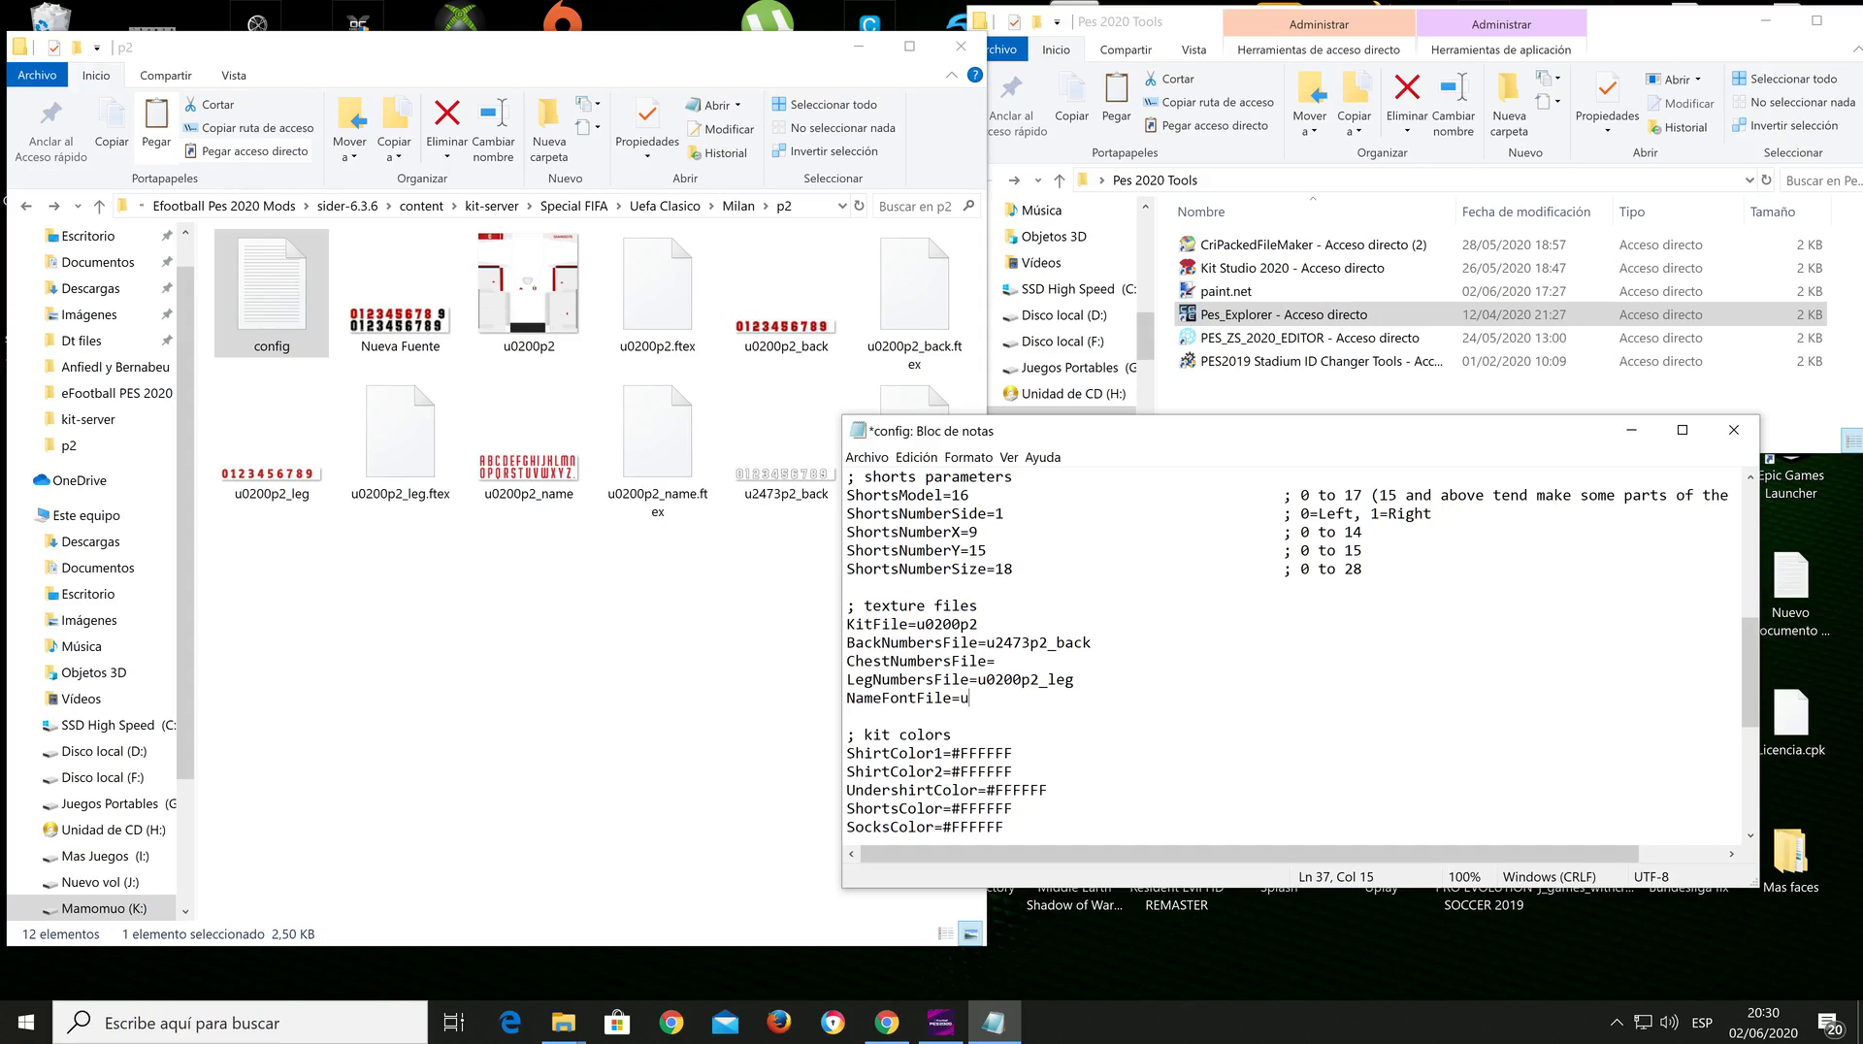
type("200p2_name")
key("alt+a")
key("Down")
key("Down")
key("Down")
key("Return")
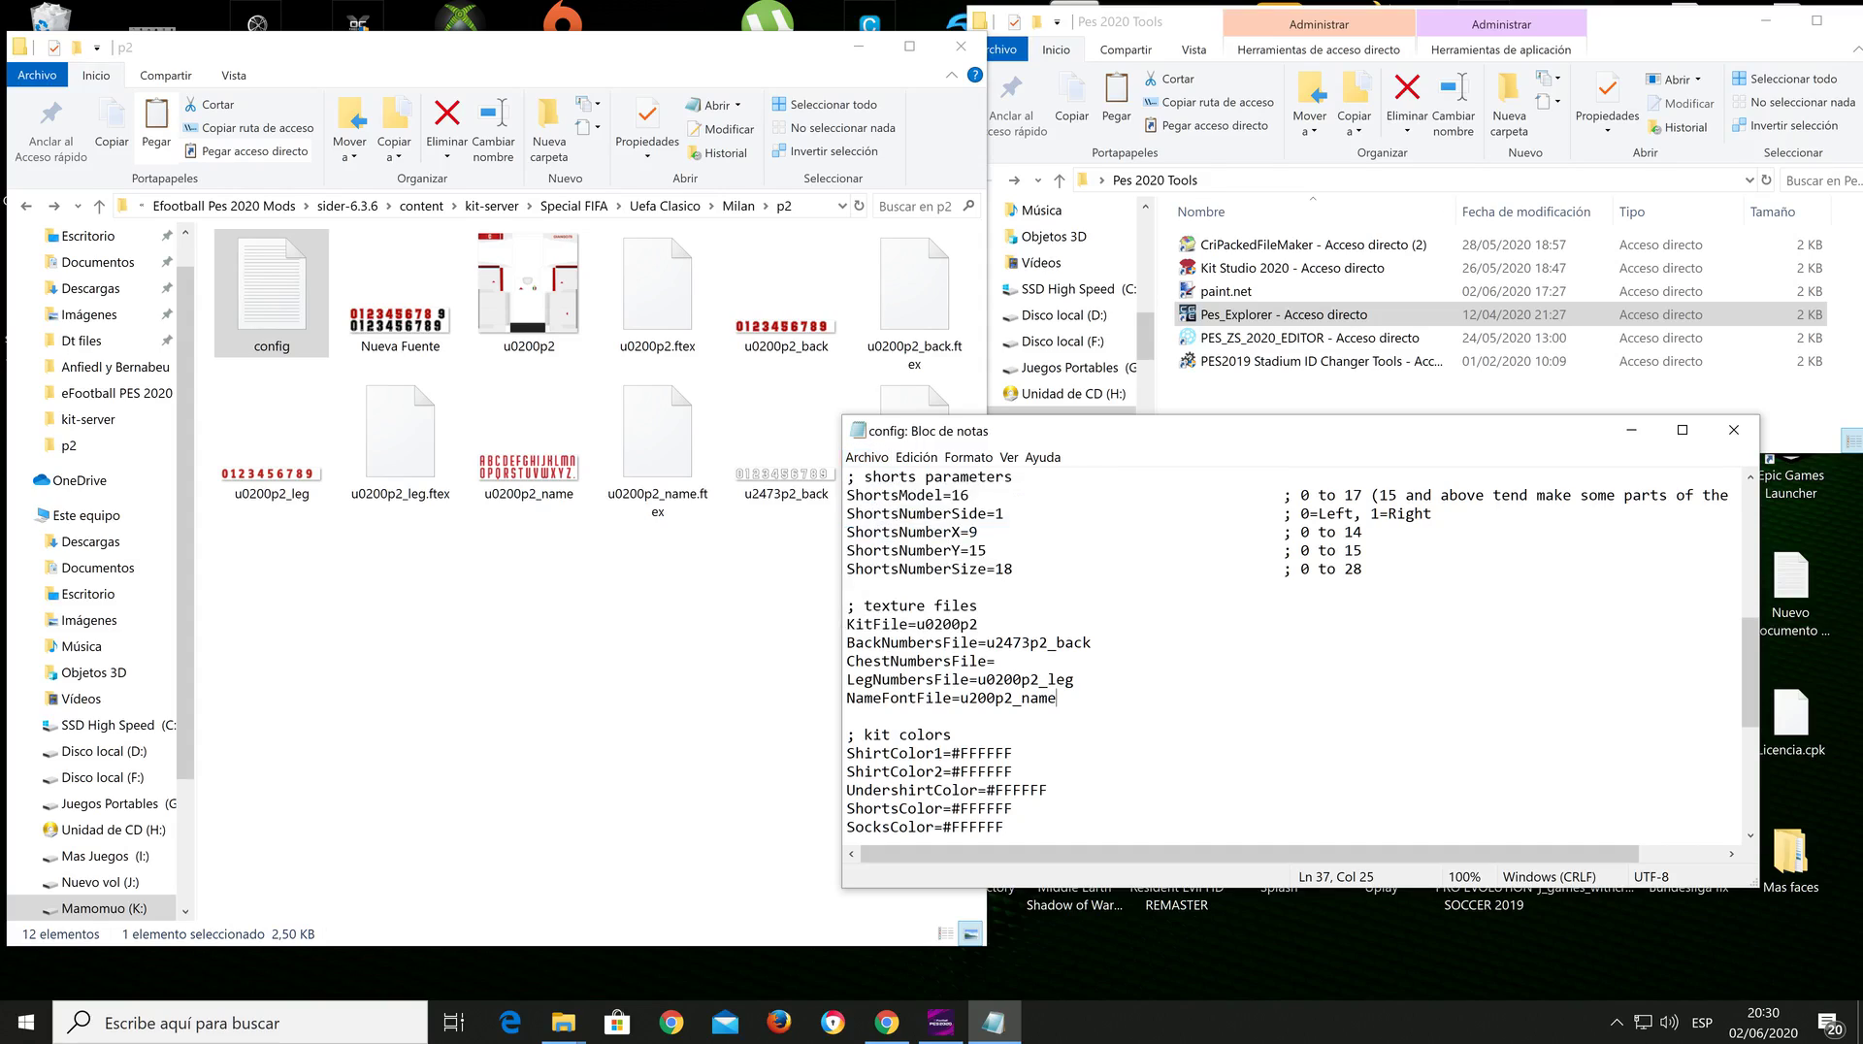
key("alt+F4")
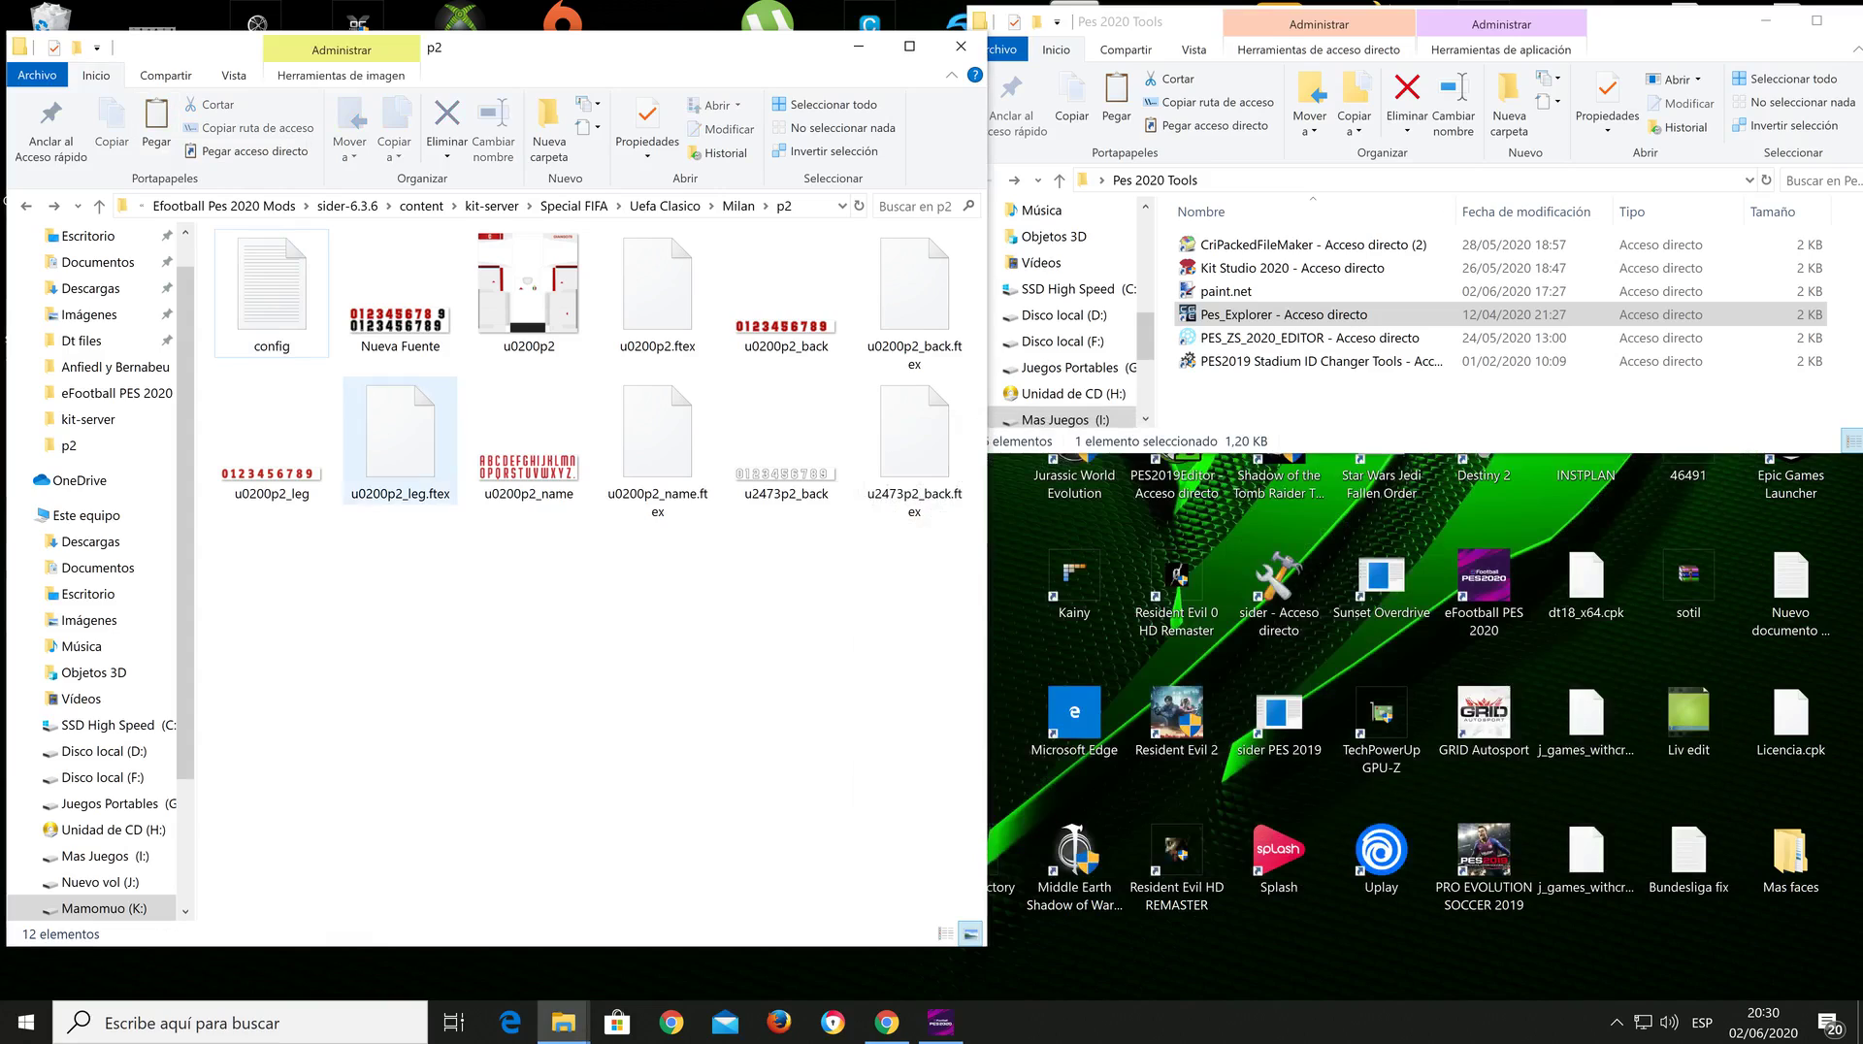
Step: Reopen the config file, review its remaining sections and select the ShirtColor1 value under kit colors
key("Return")
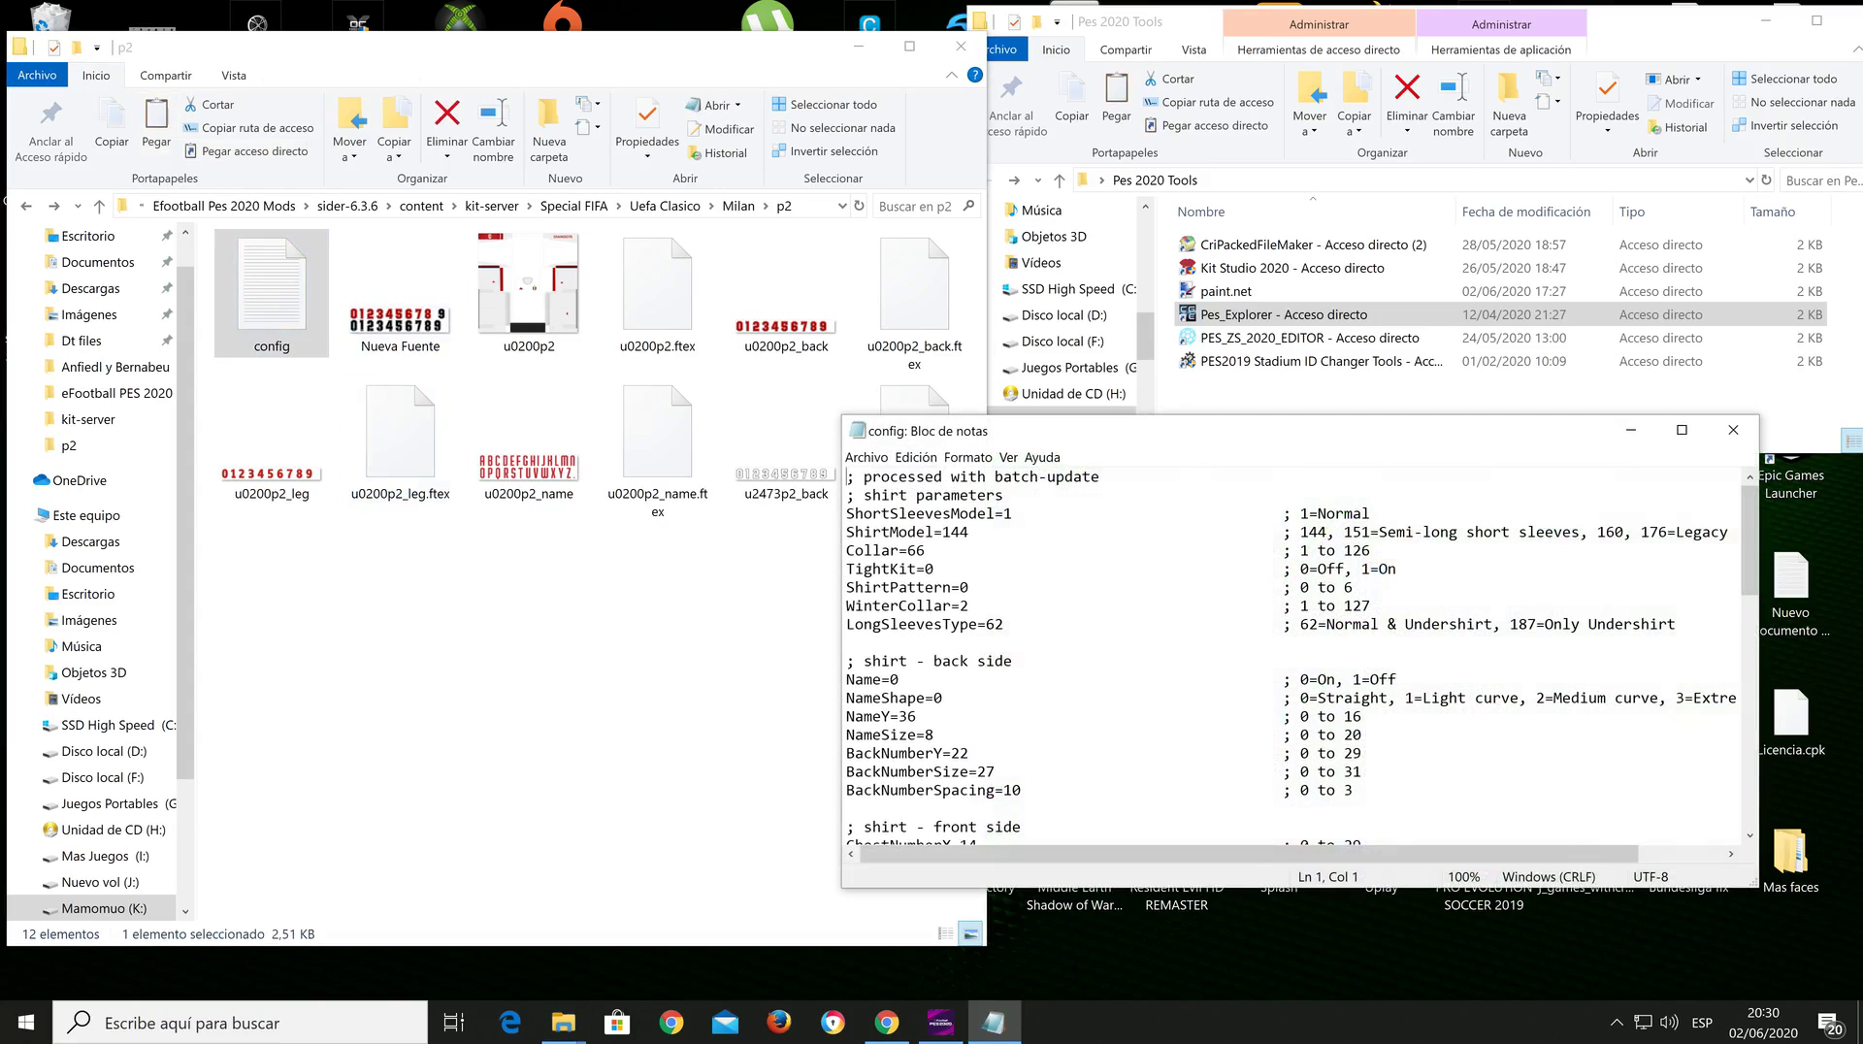
scroll(1290, 660, "down", 6)
scroll(1291, 660, "down", 3)
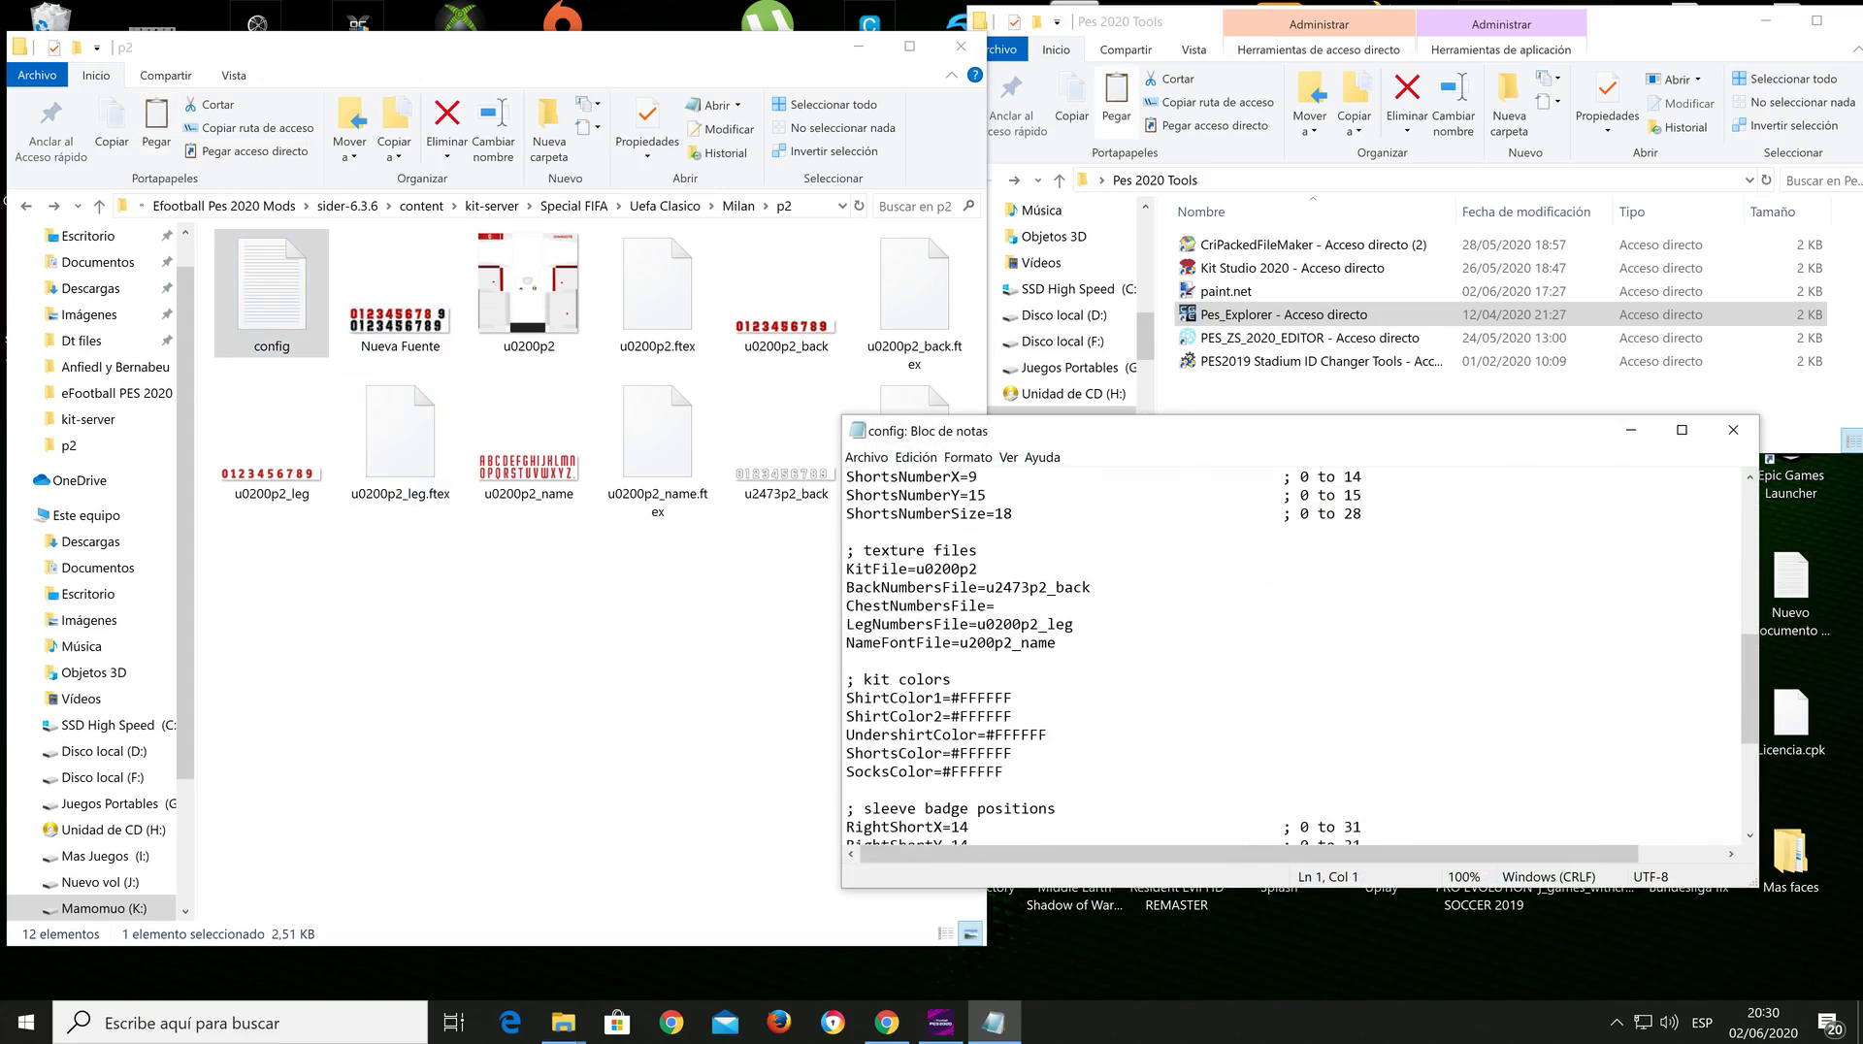
scroll(1290, 660, "down", 2)
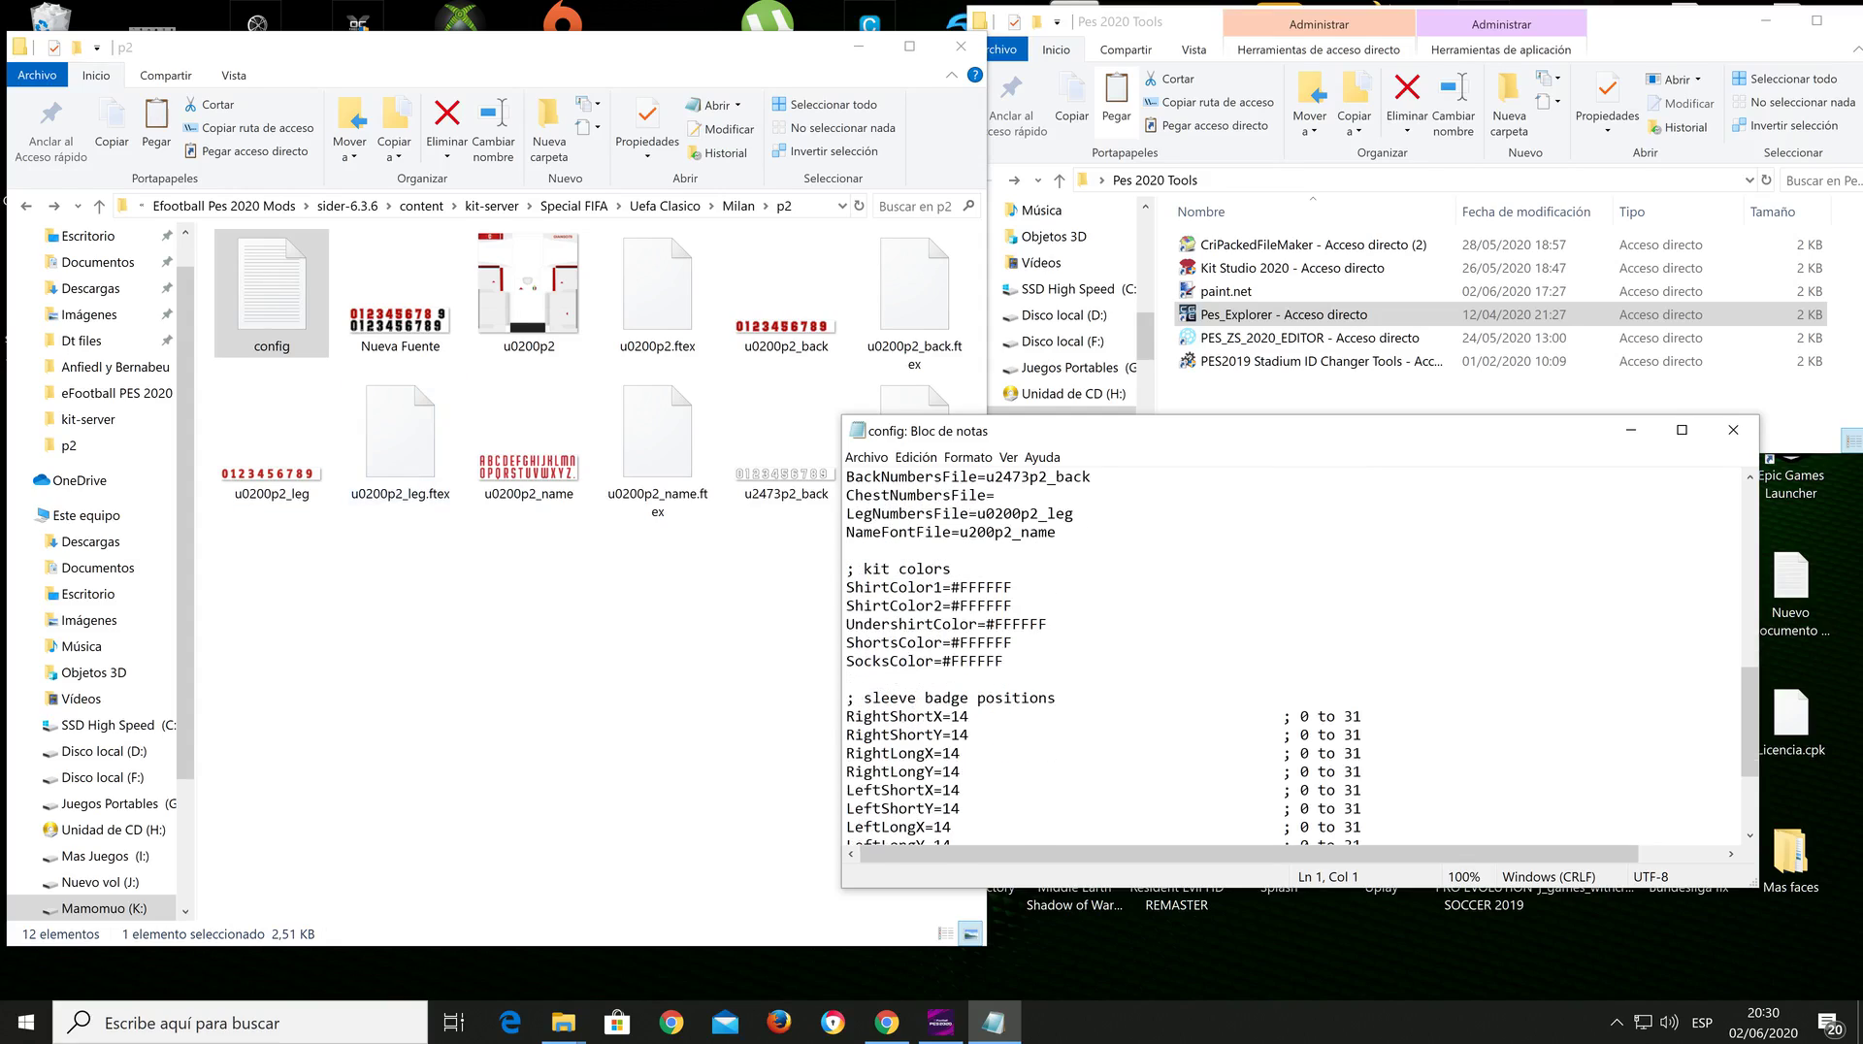
scroll(1291, 660, "down", 1)
scroll(1291, 660, "down", 2)
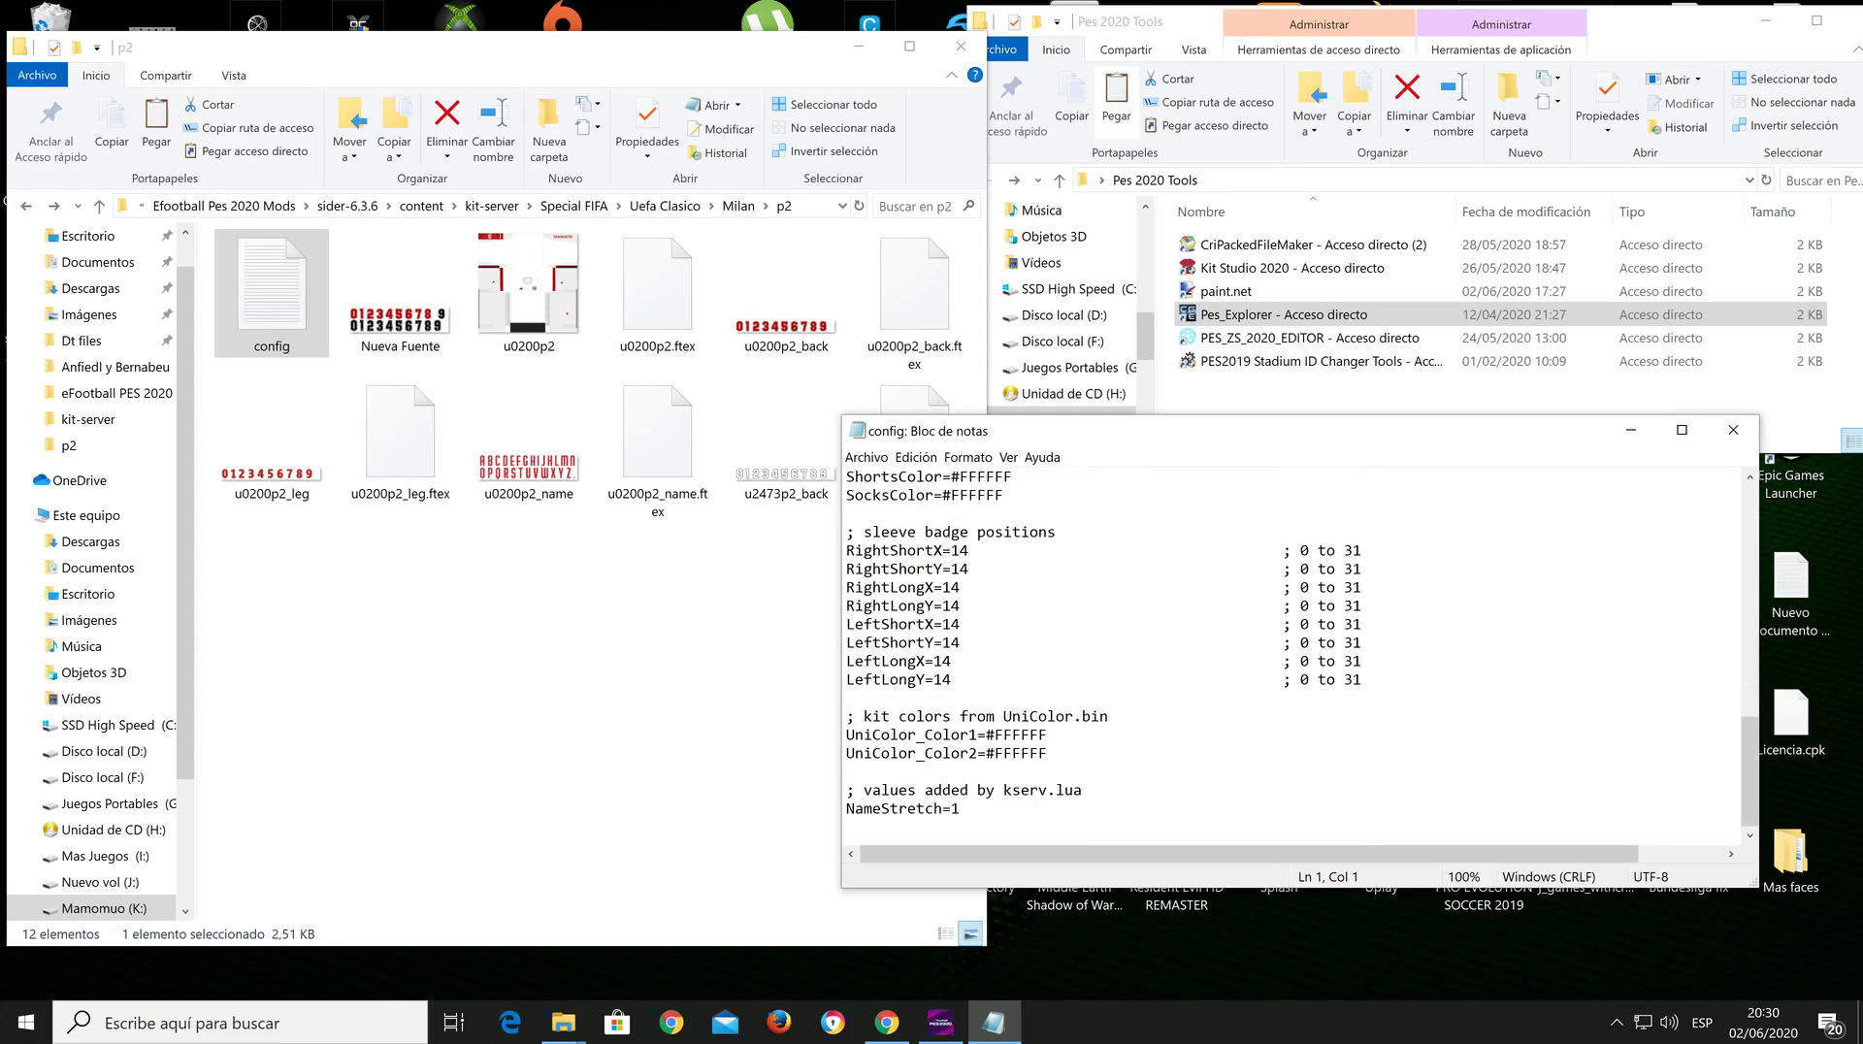
scroll(1291, 660, "up", 2)
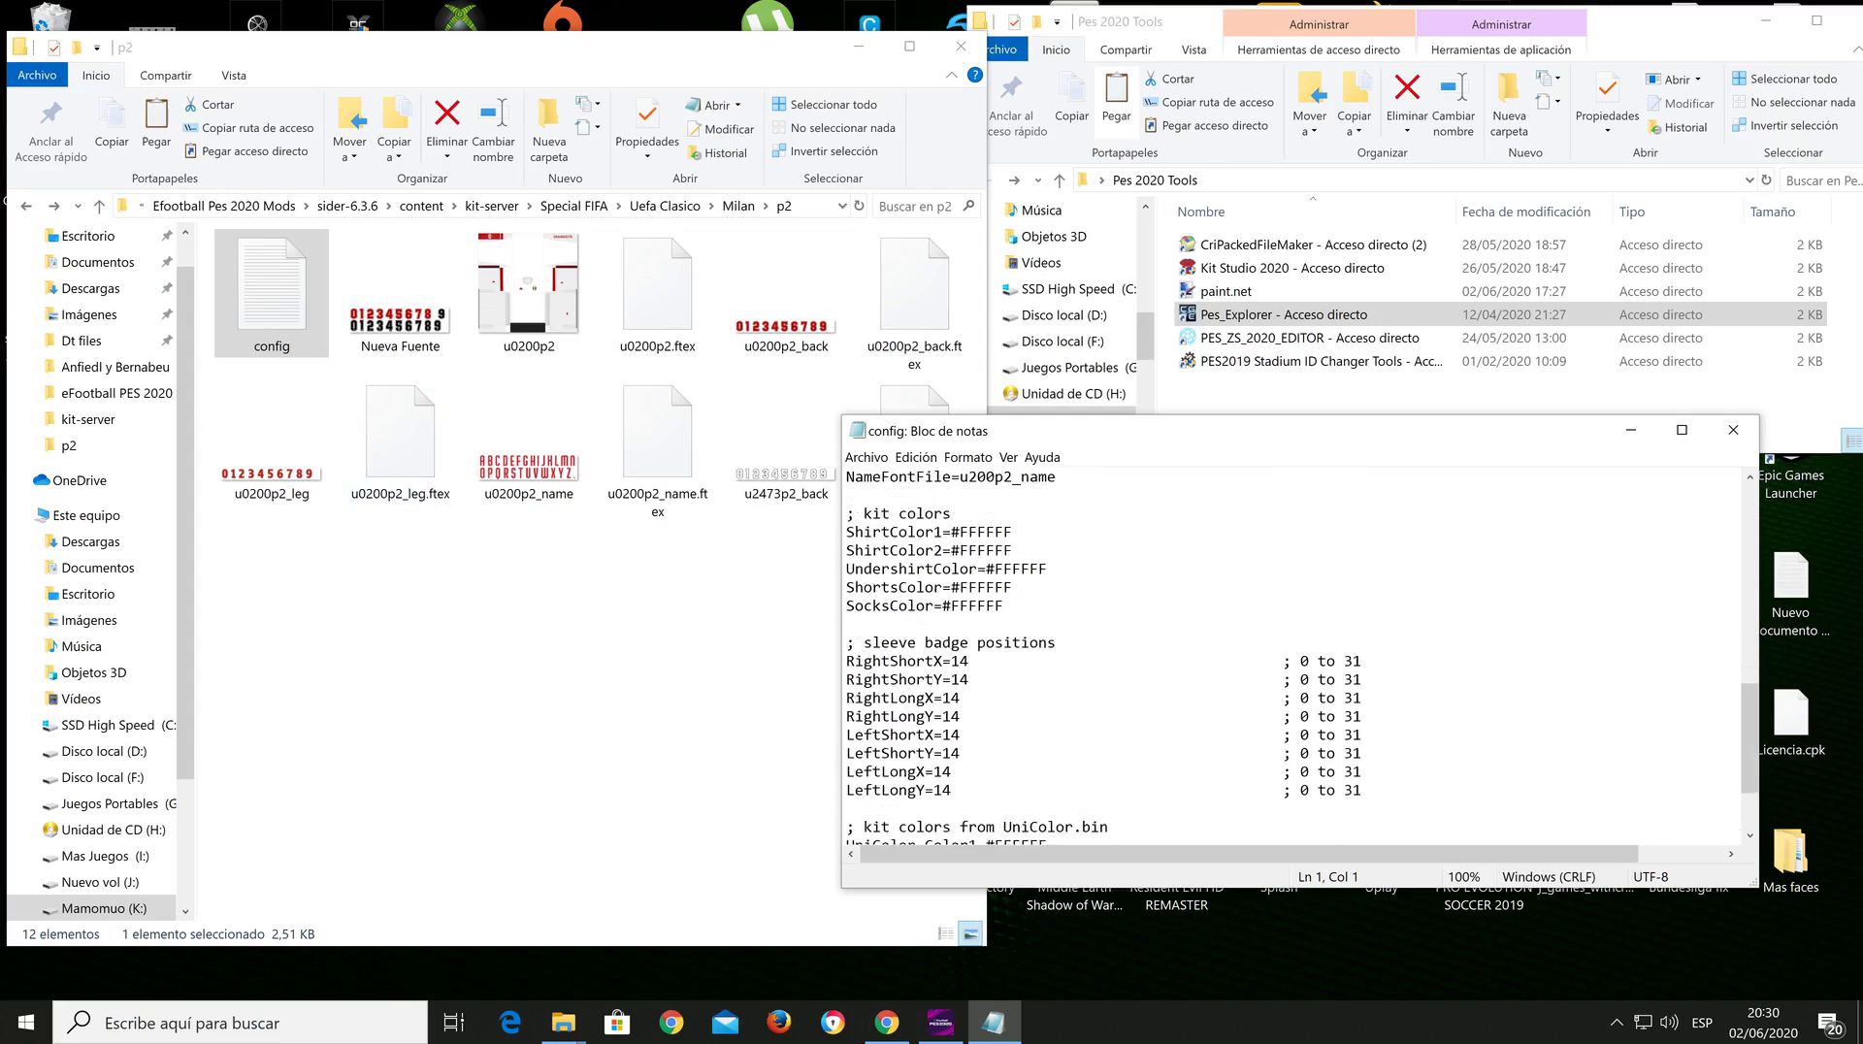
scroll(1291, 660, "up", 1)
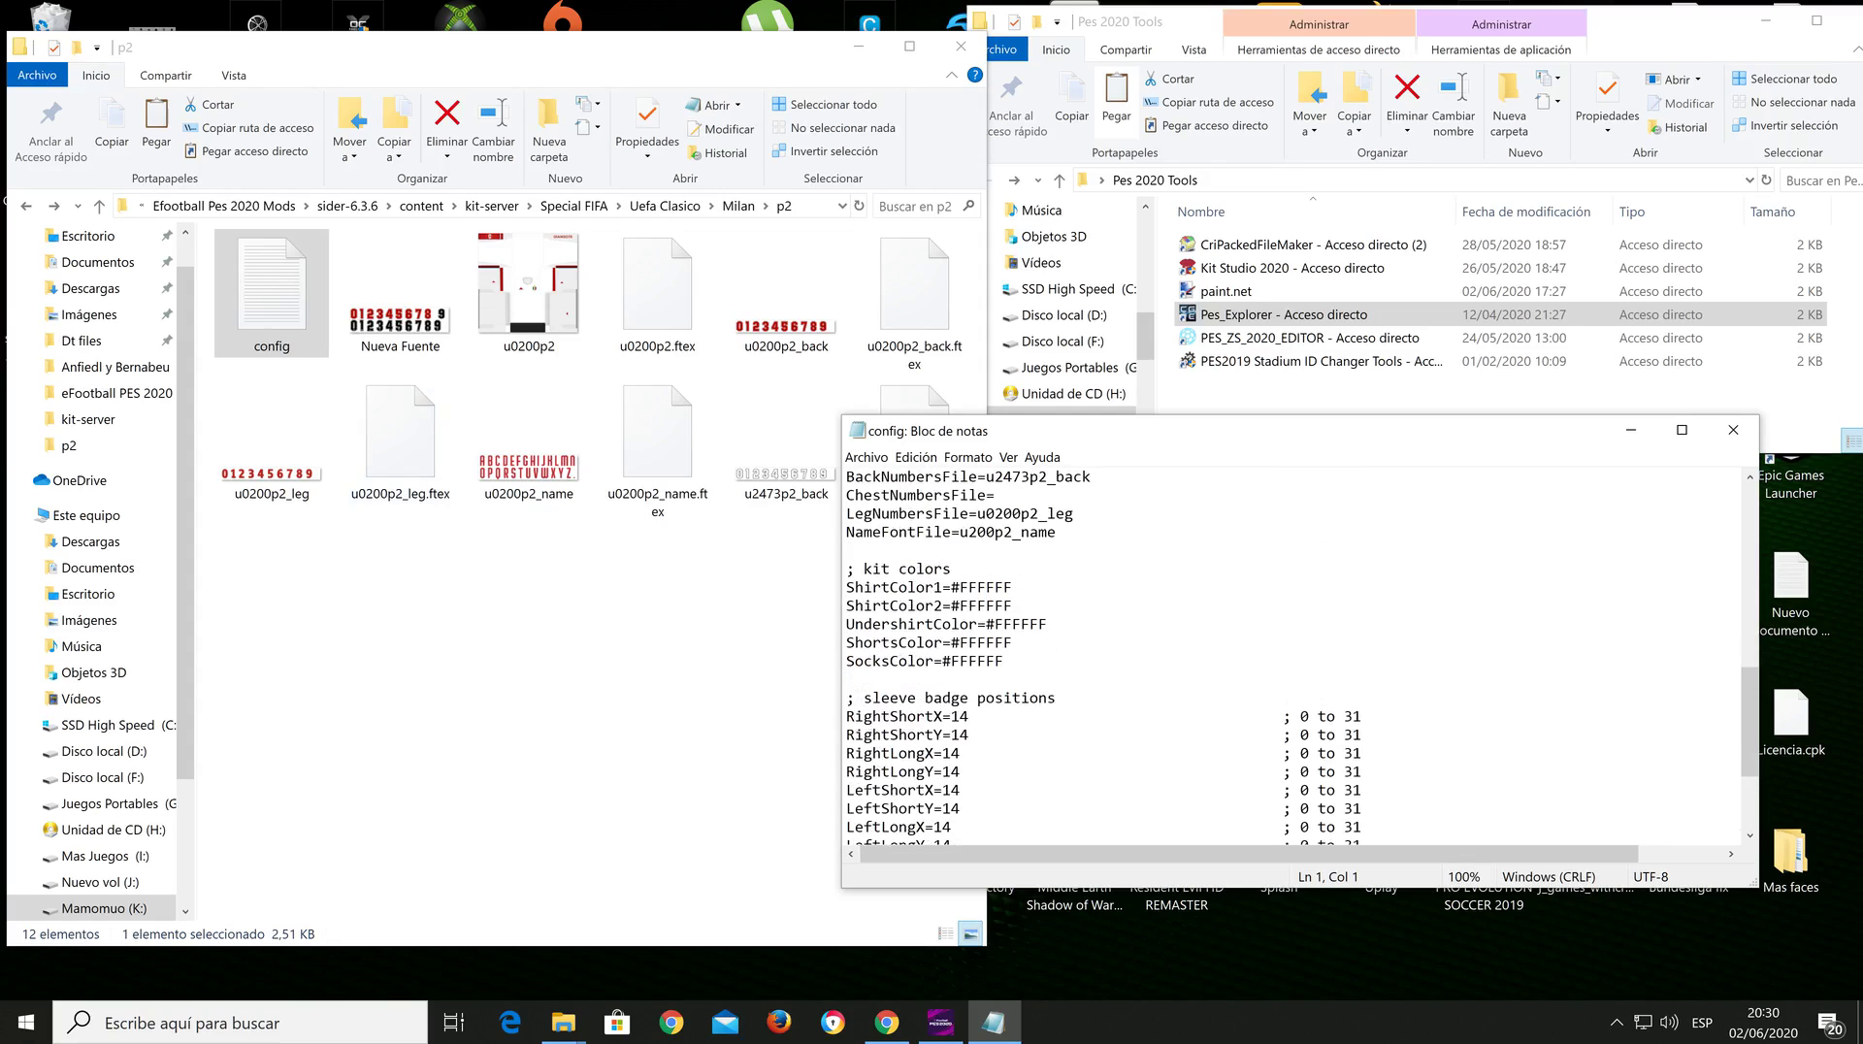
left_click_drag(951, 587, 1012, 587)
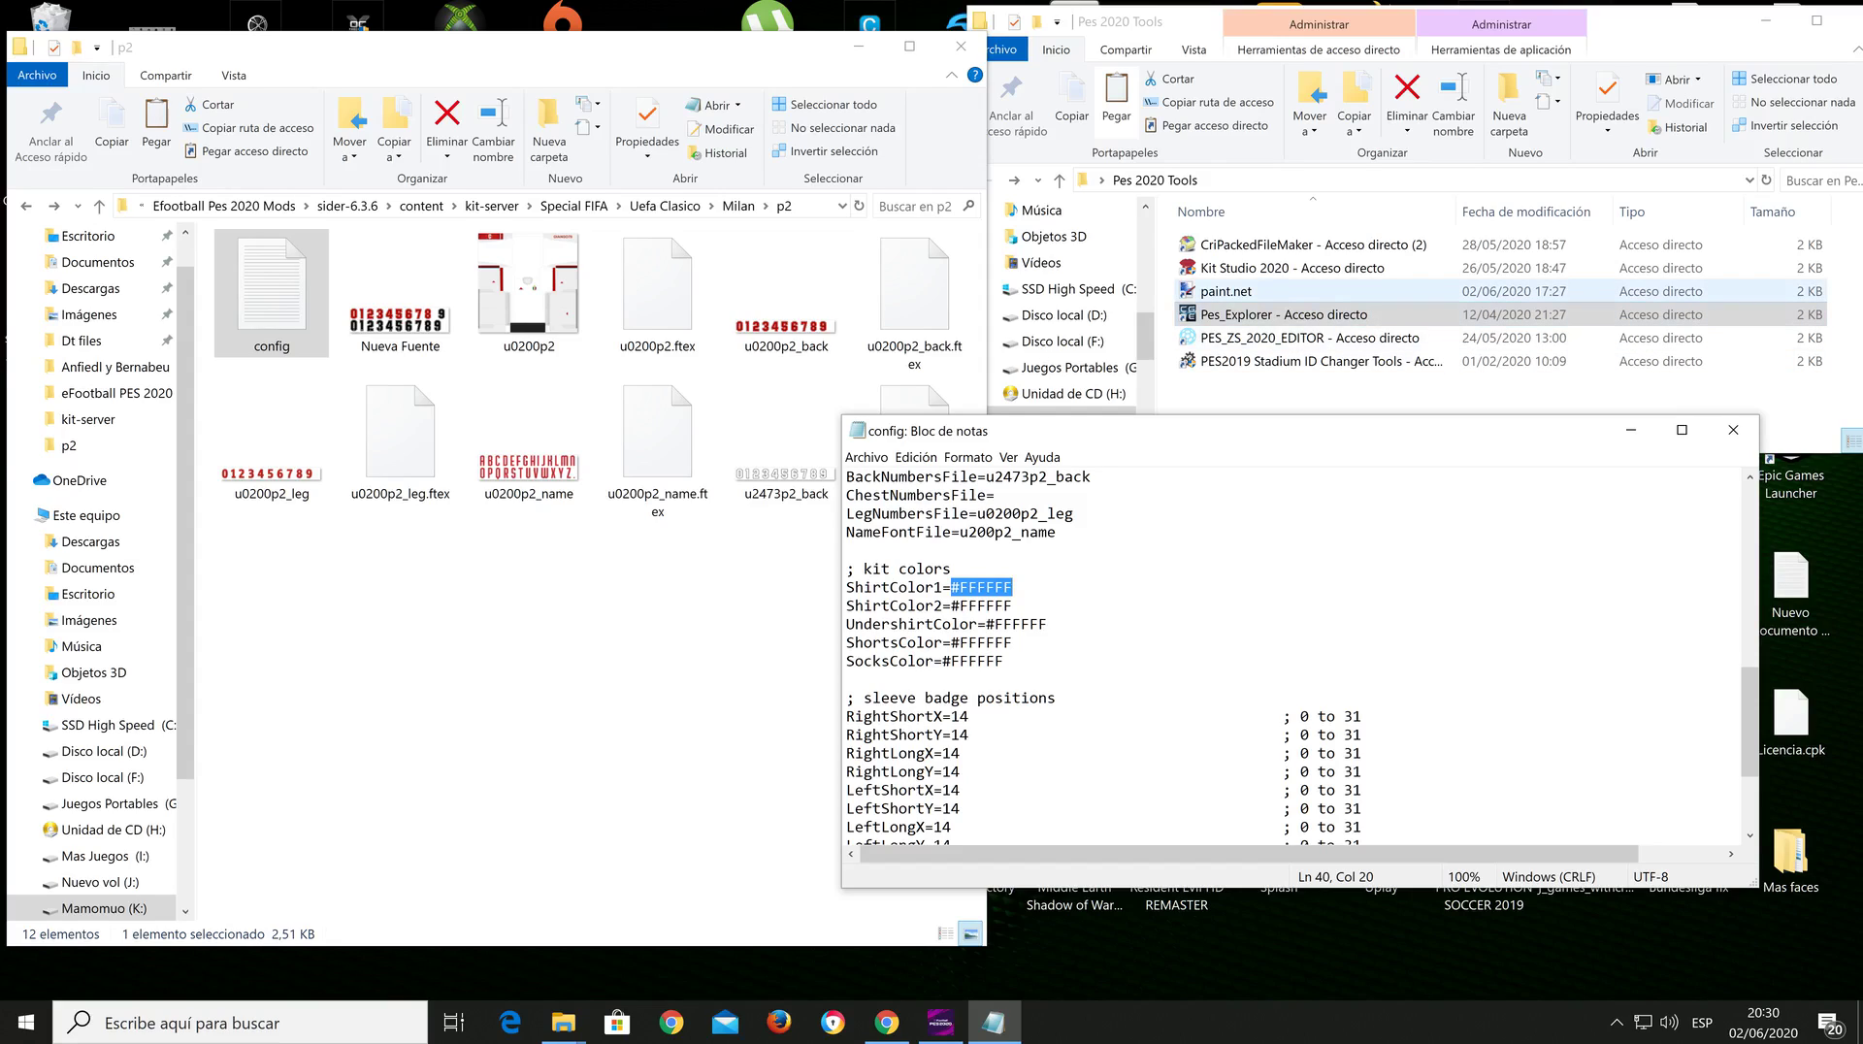
Step: Open the Kit Studio 2020 shortcut's file location, run jcpicker and move the colour picker window below the folder windows
right_click(1233, 265)
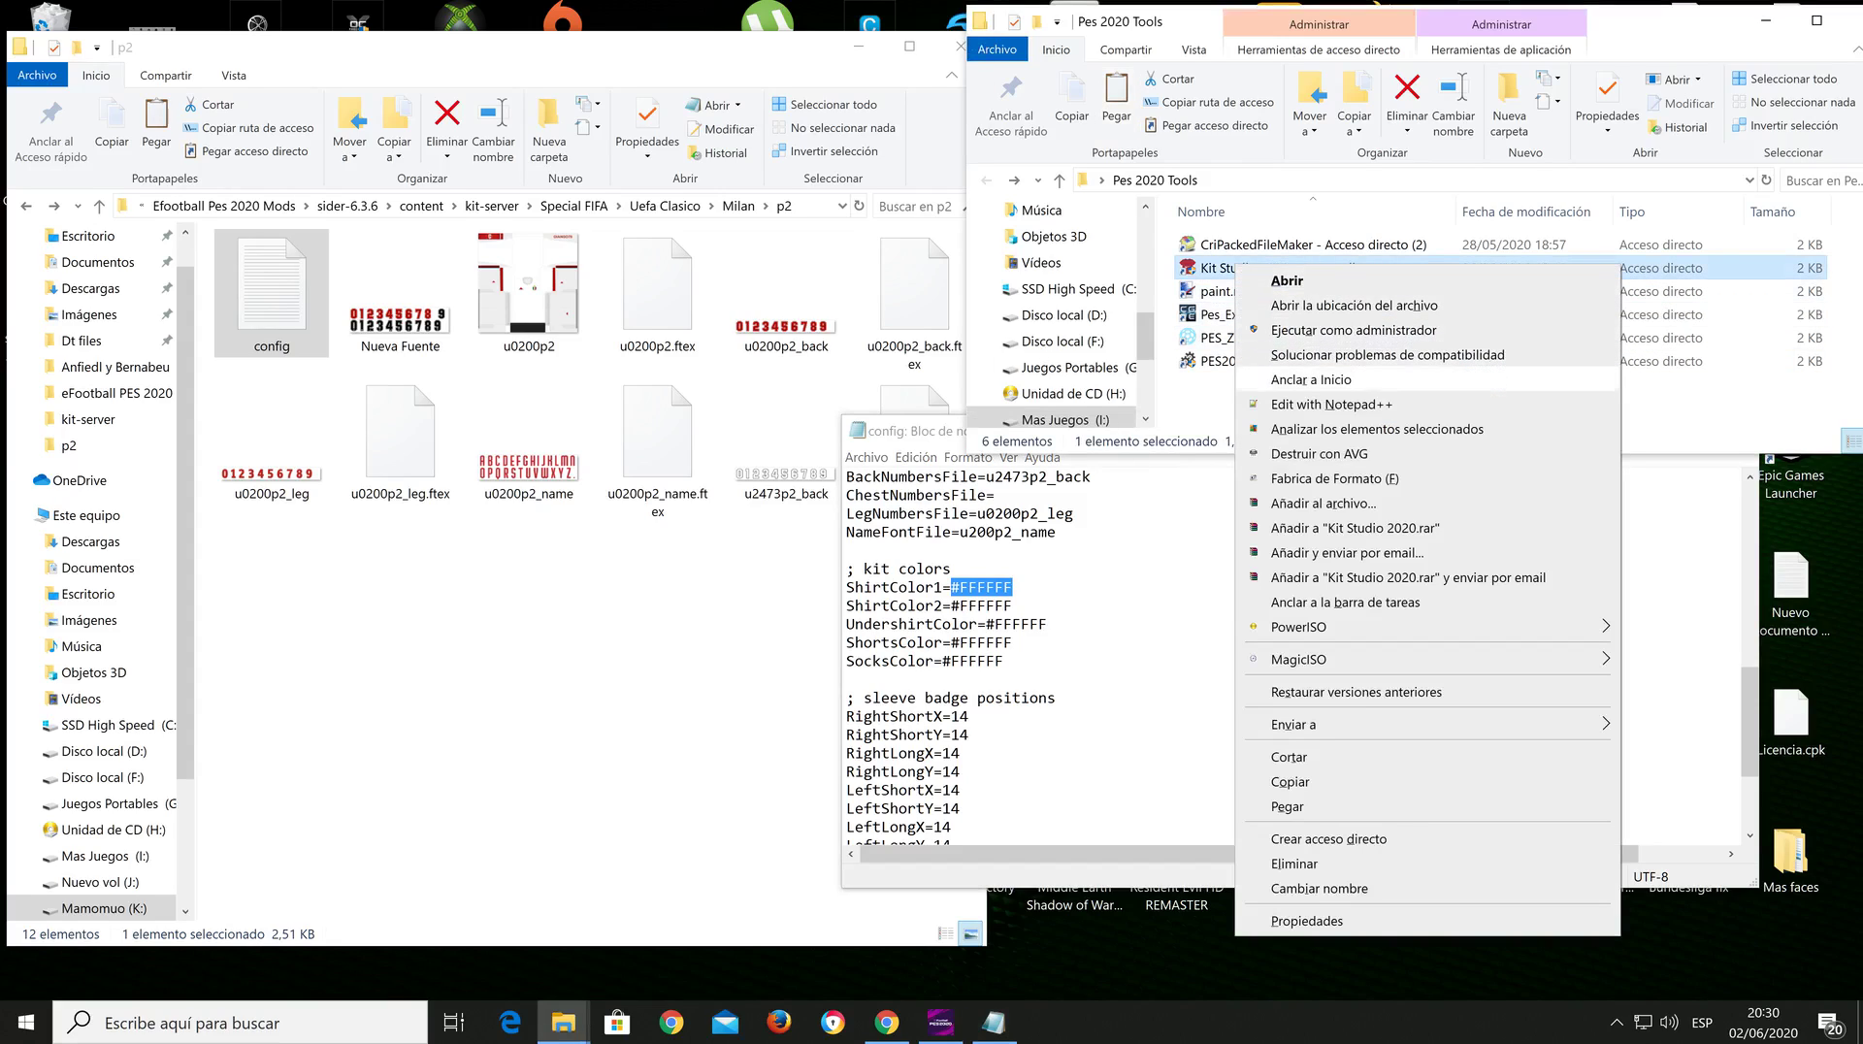
left_click(1355, 305)
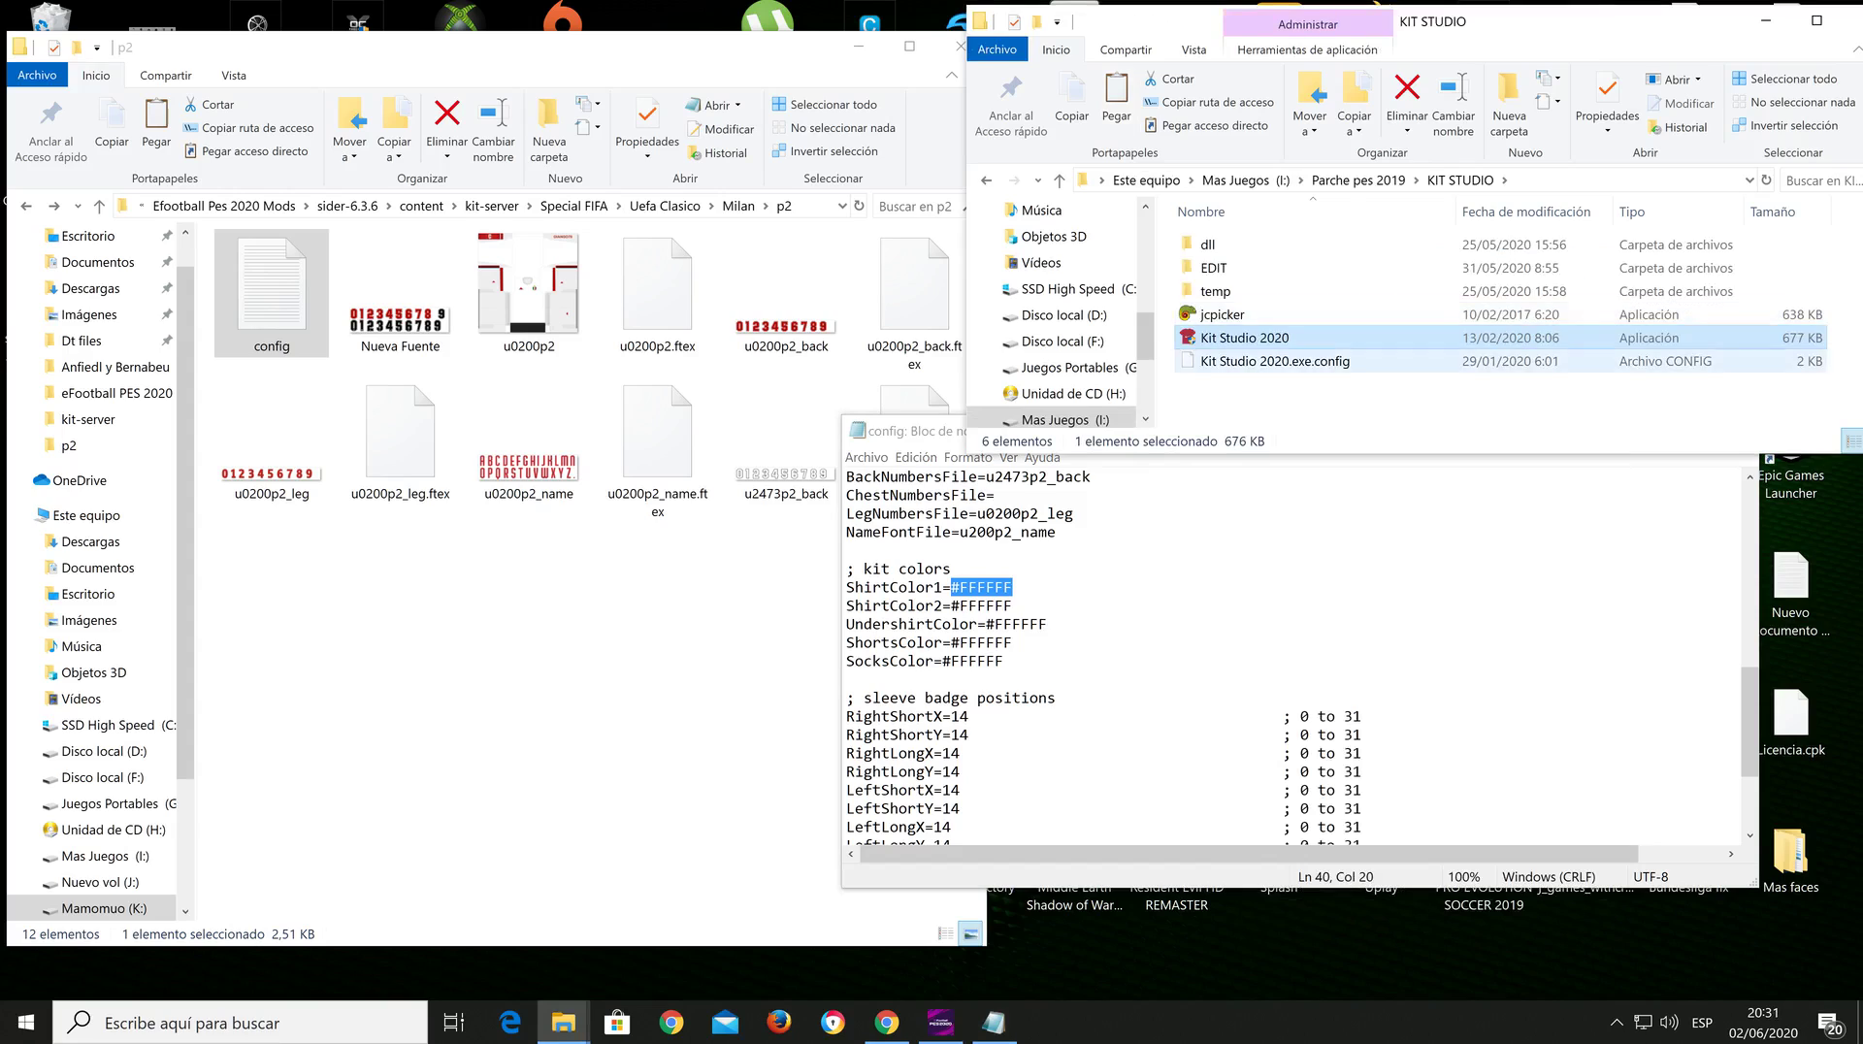
key("Return")
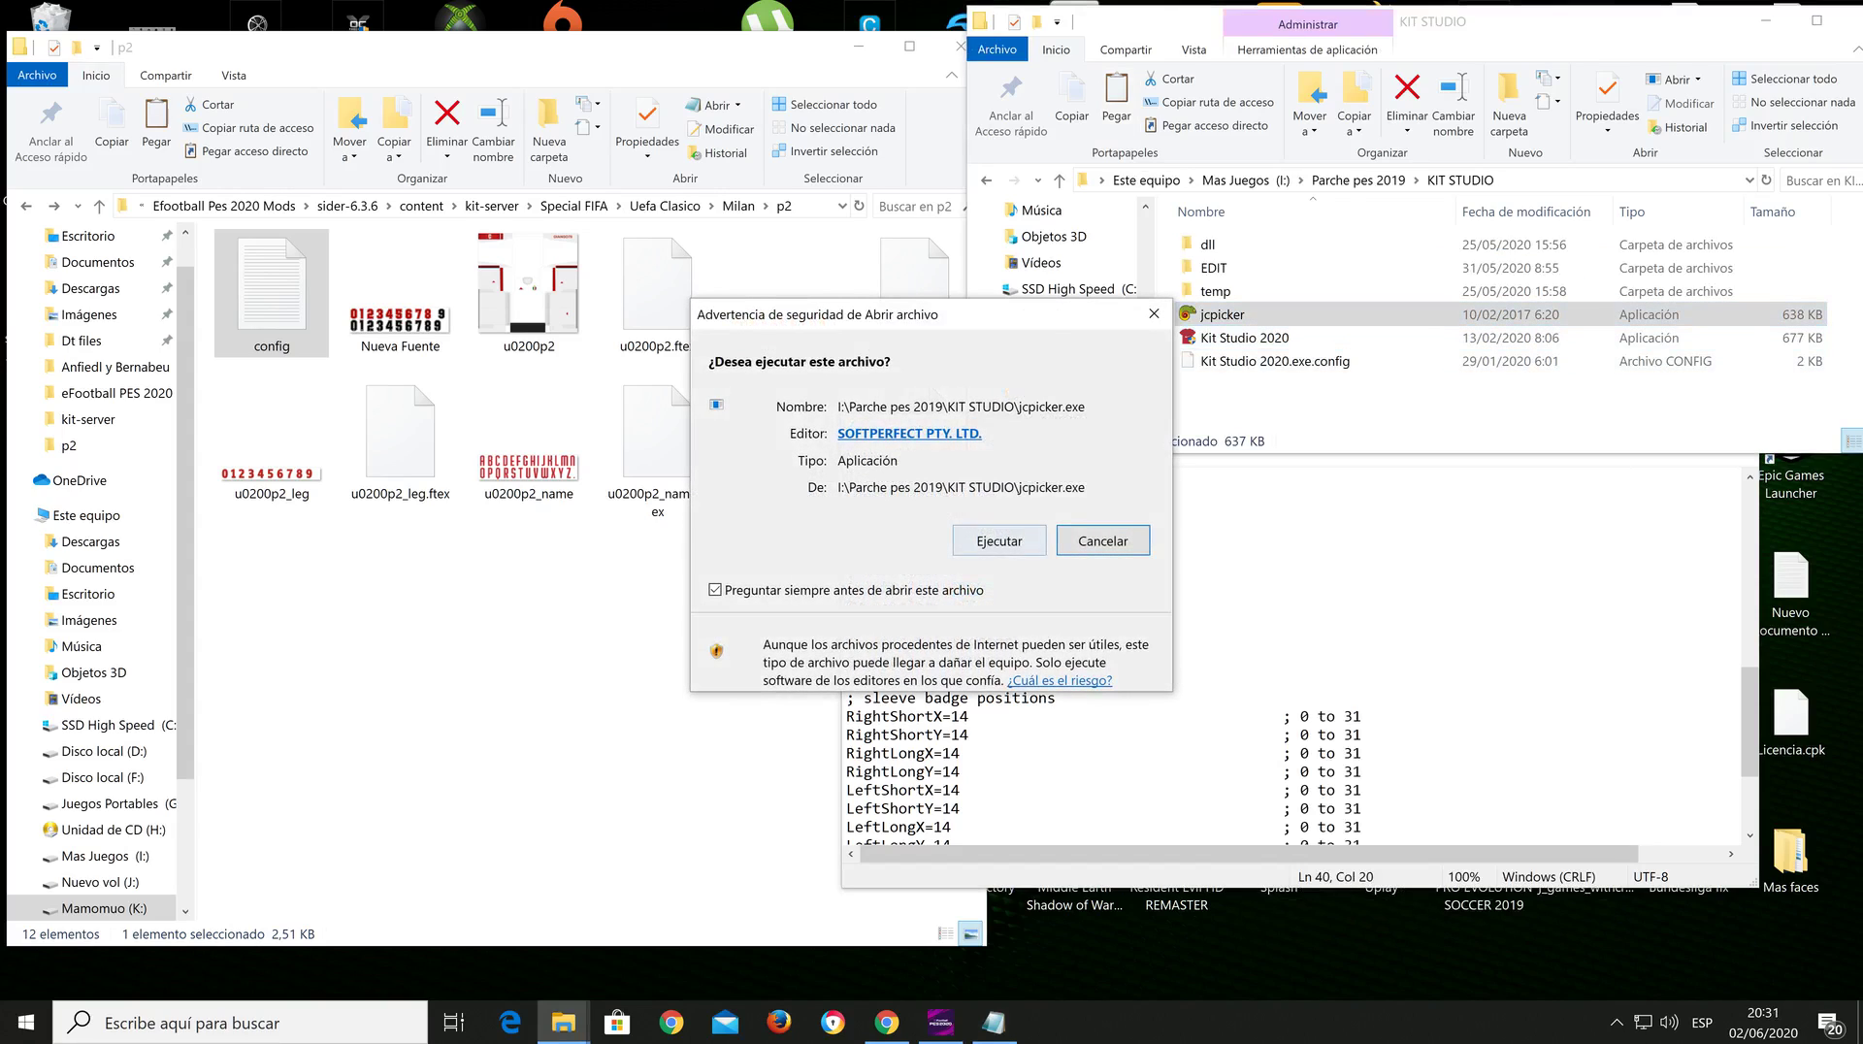
left_click(999, 541)
left_click_drag(874, 448, 1197, 663)
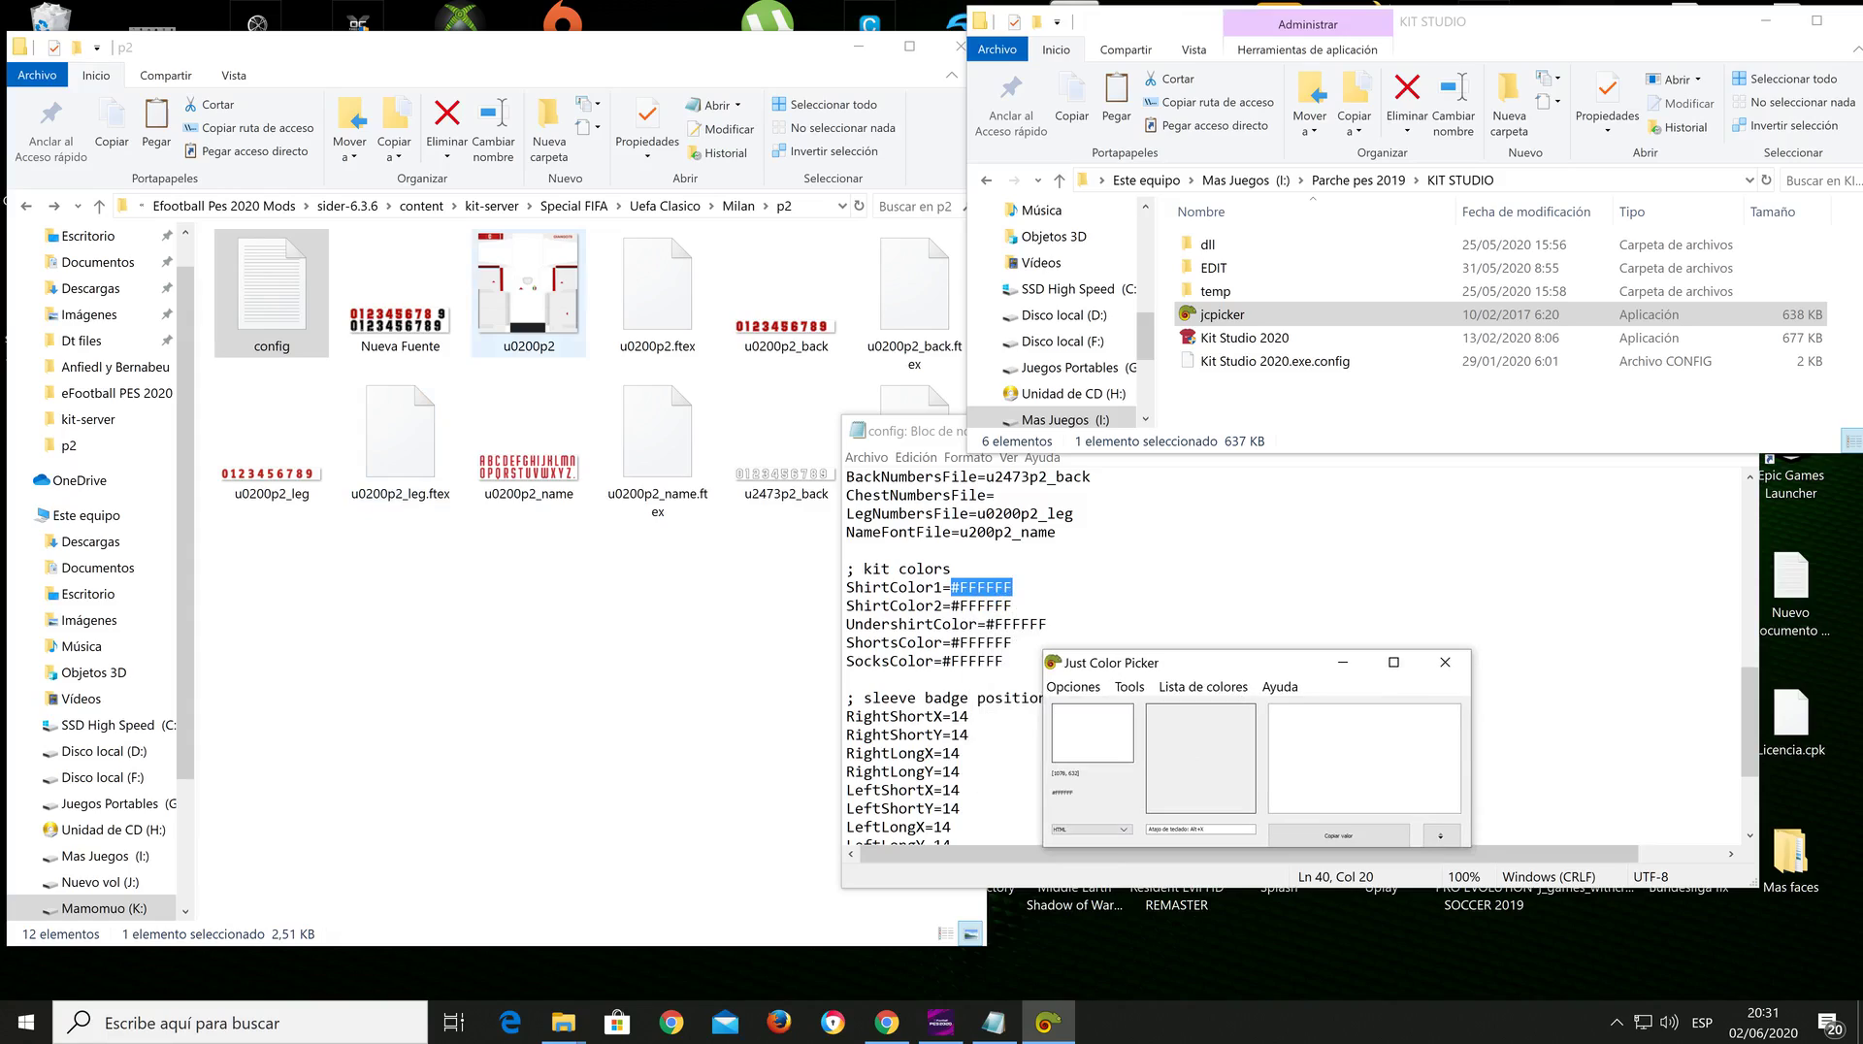
Step: Sample two colours from the u0200p2 kit image with Just Color Picker and place the picker and config windows side by side
key("alt+x")
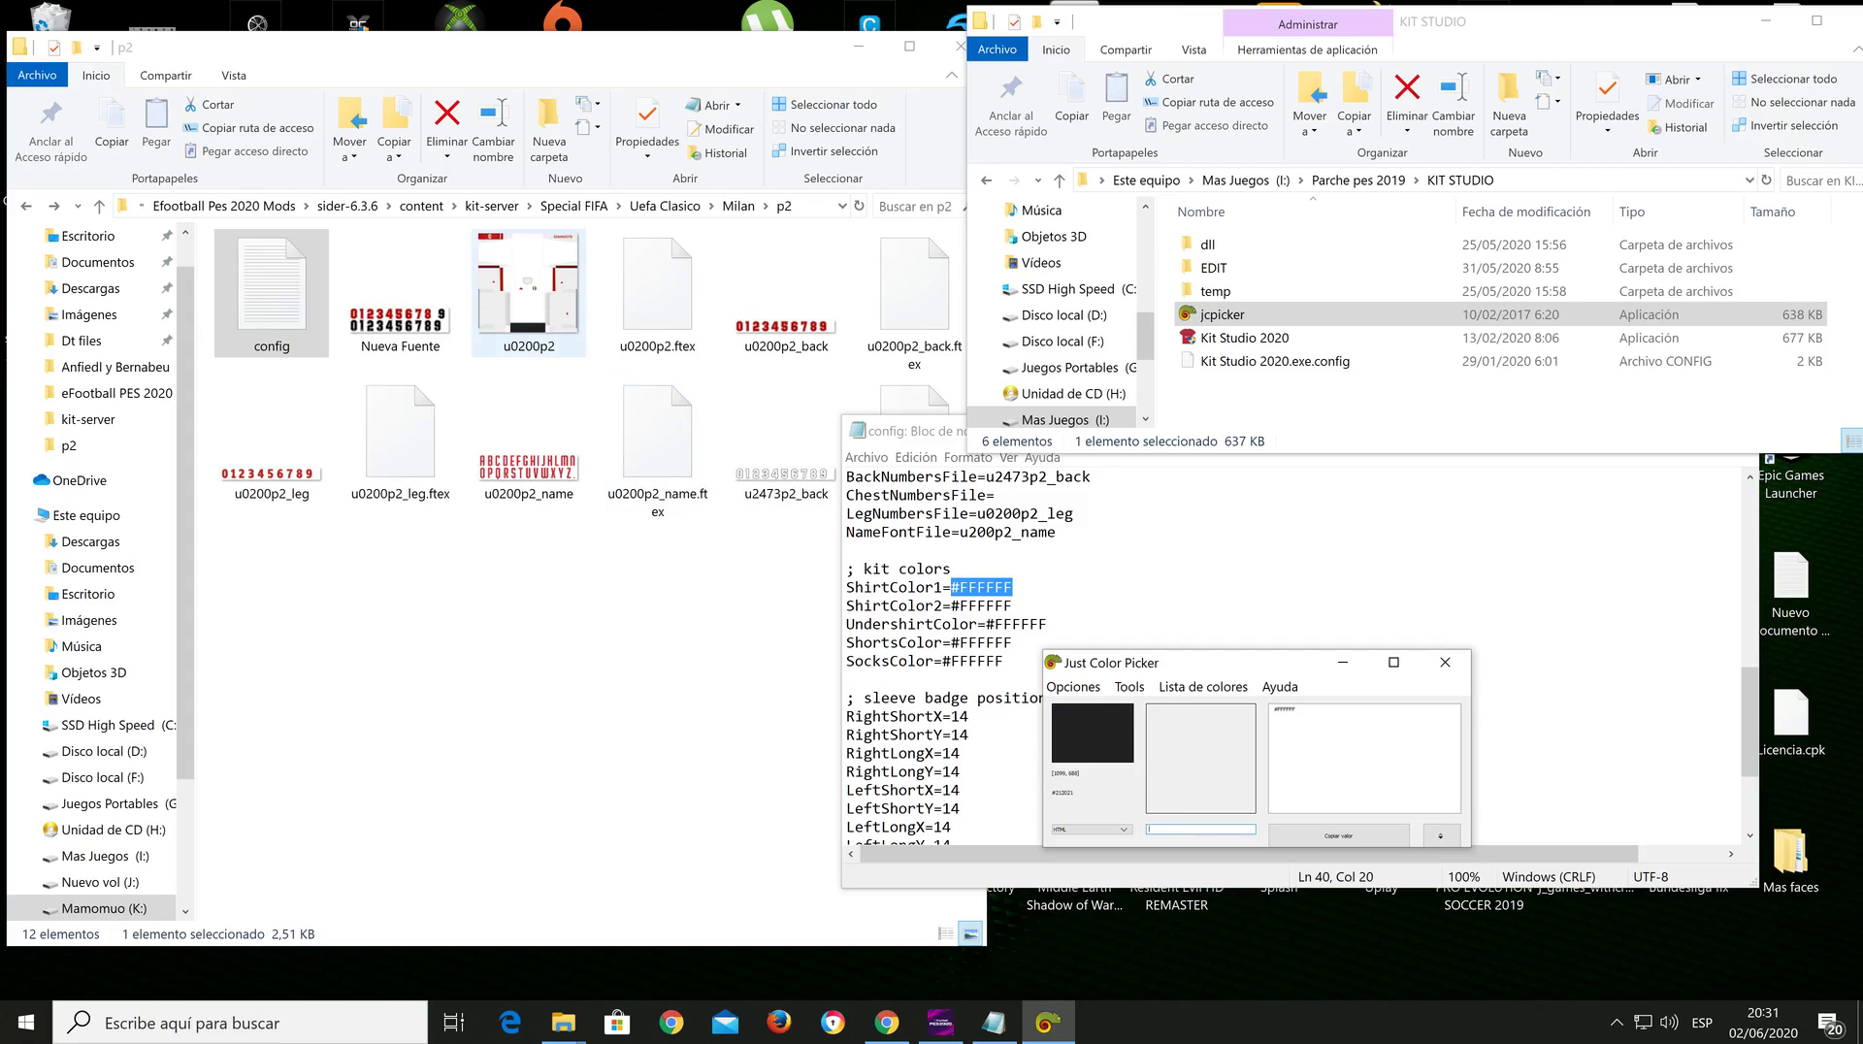
key("alt+x")
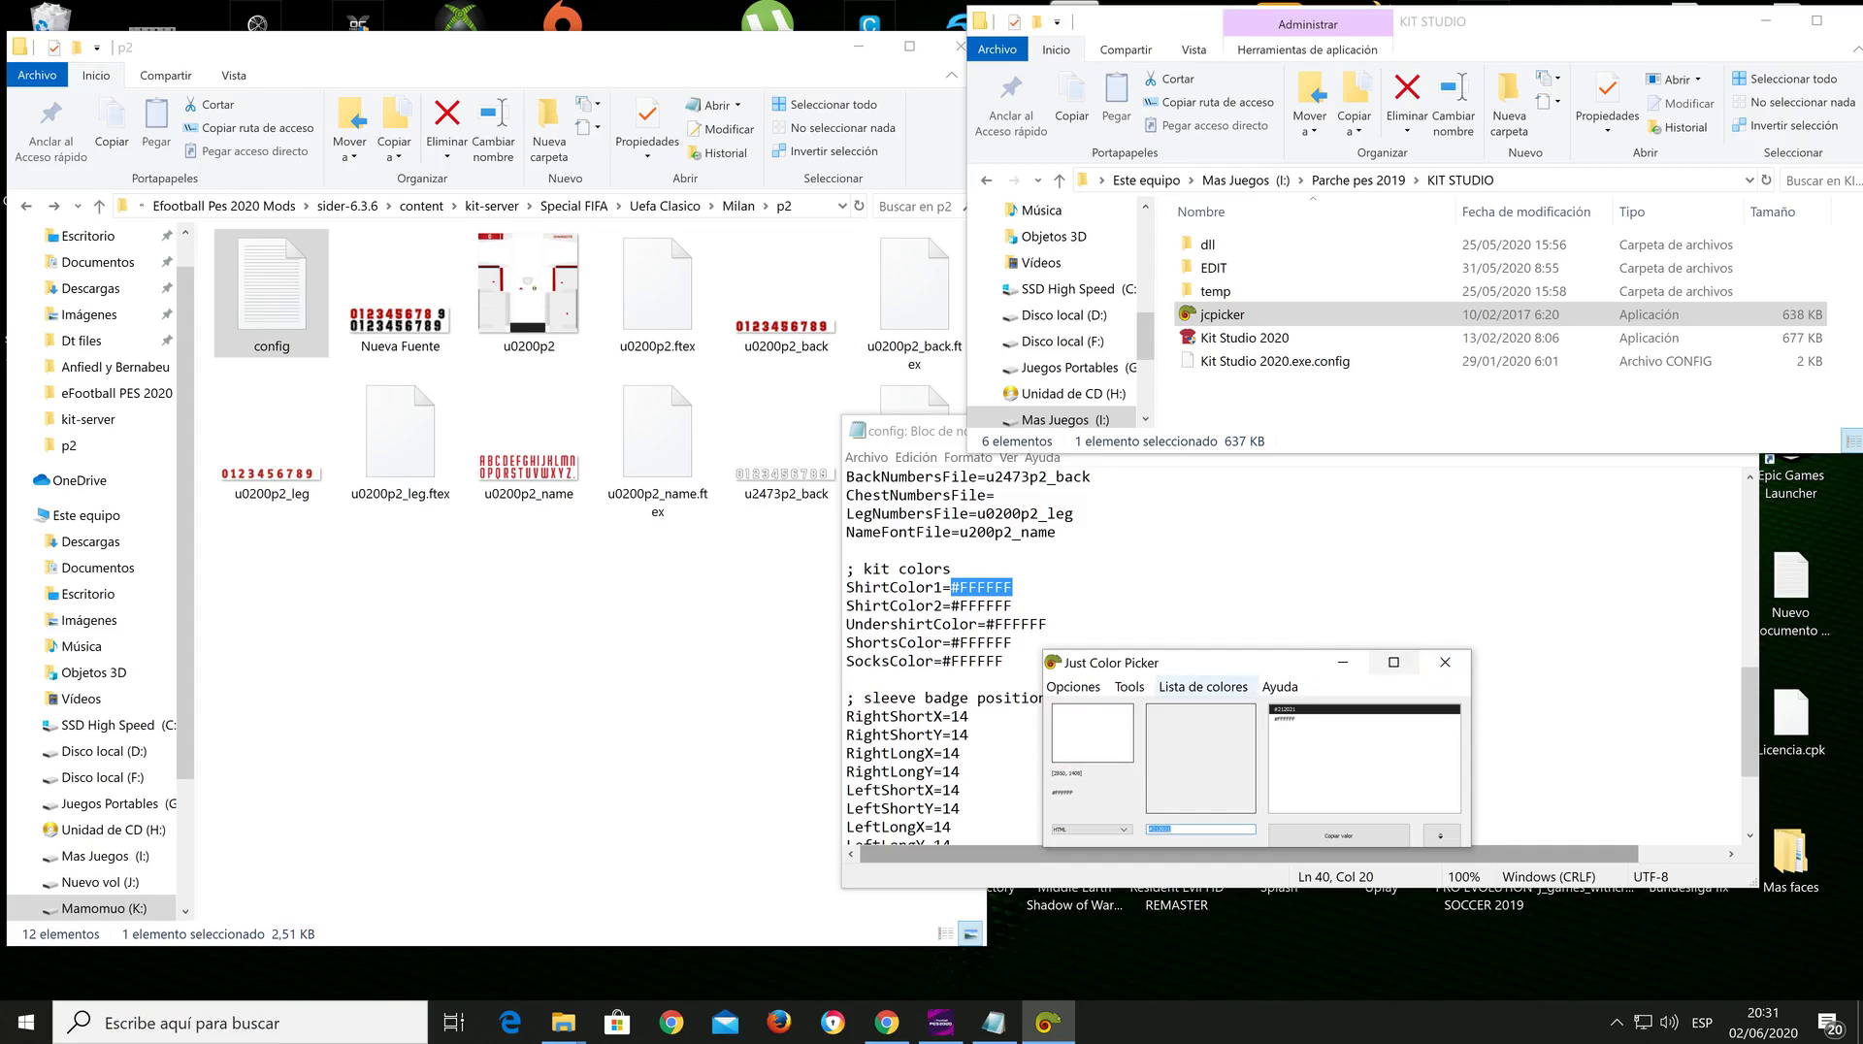
left_click_drag(1199, 670, 1451, 592)
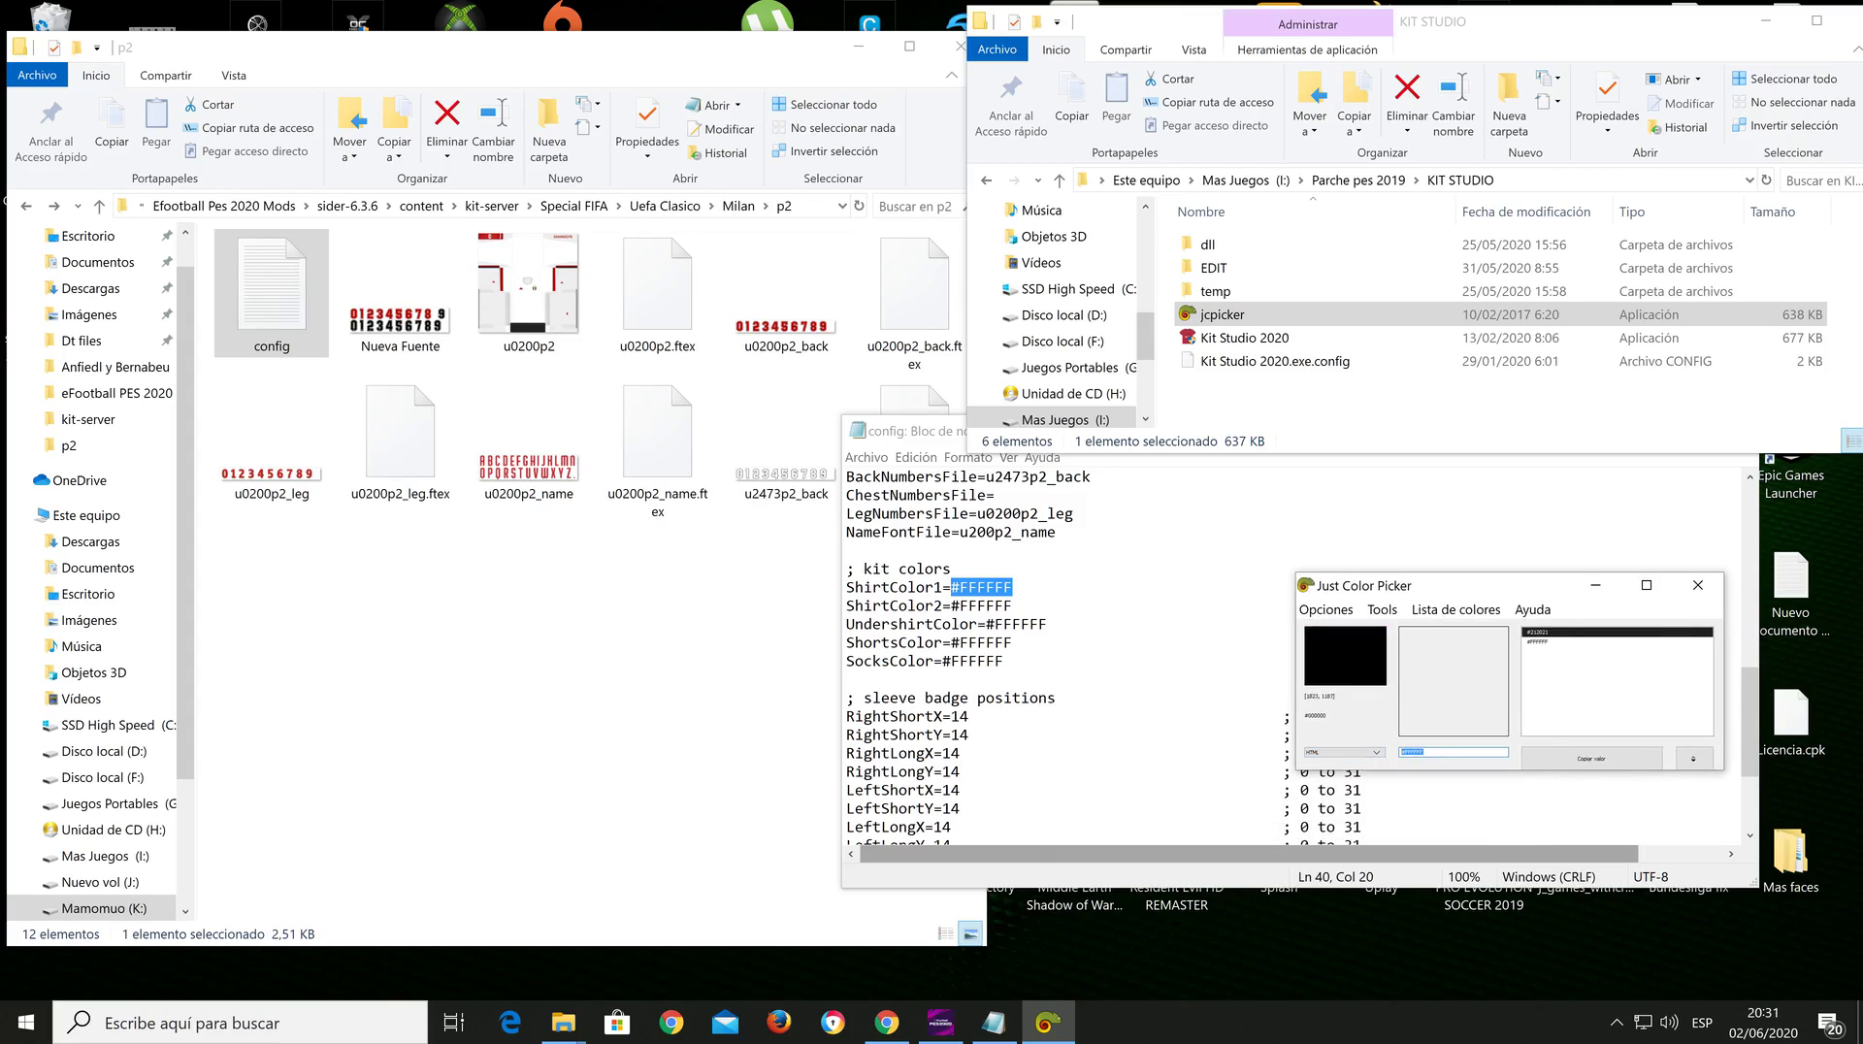
key("alt+Tab")
key("Down")
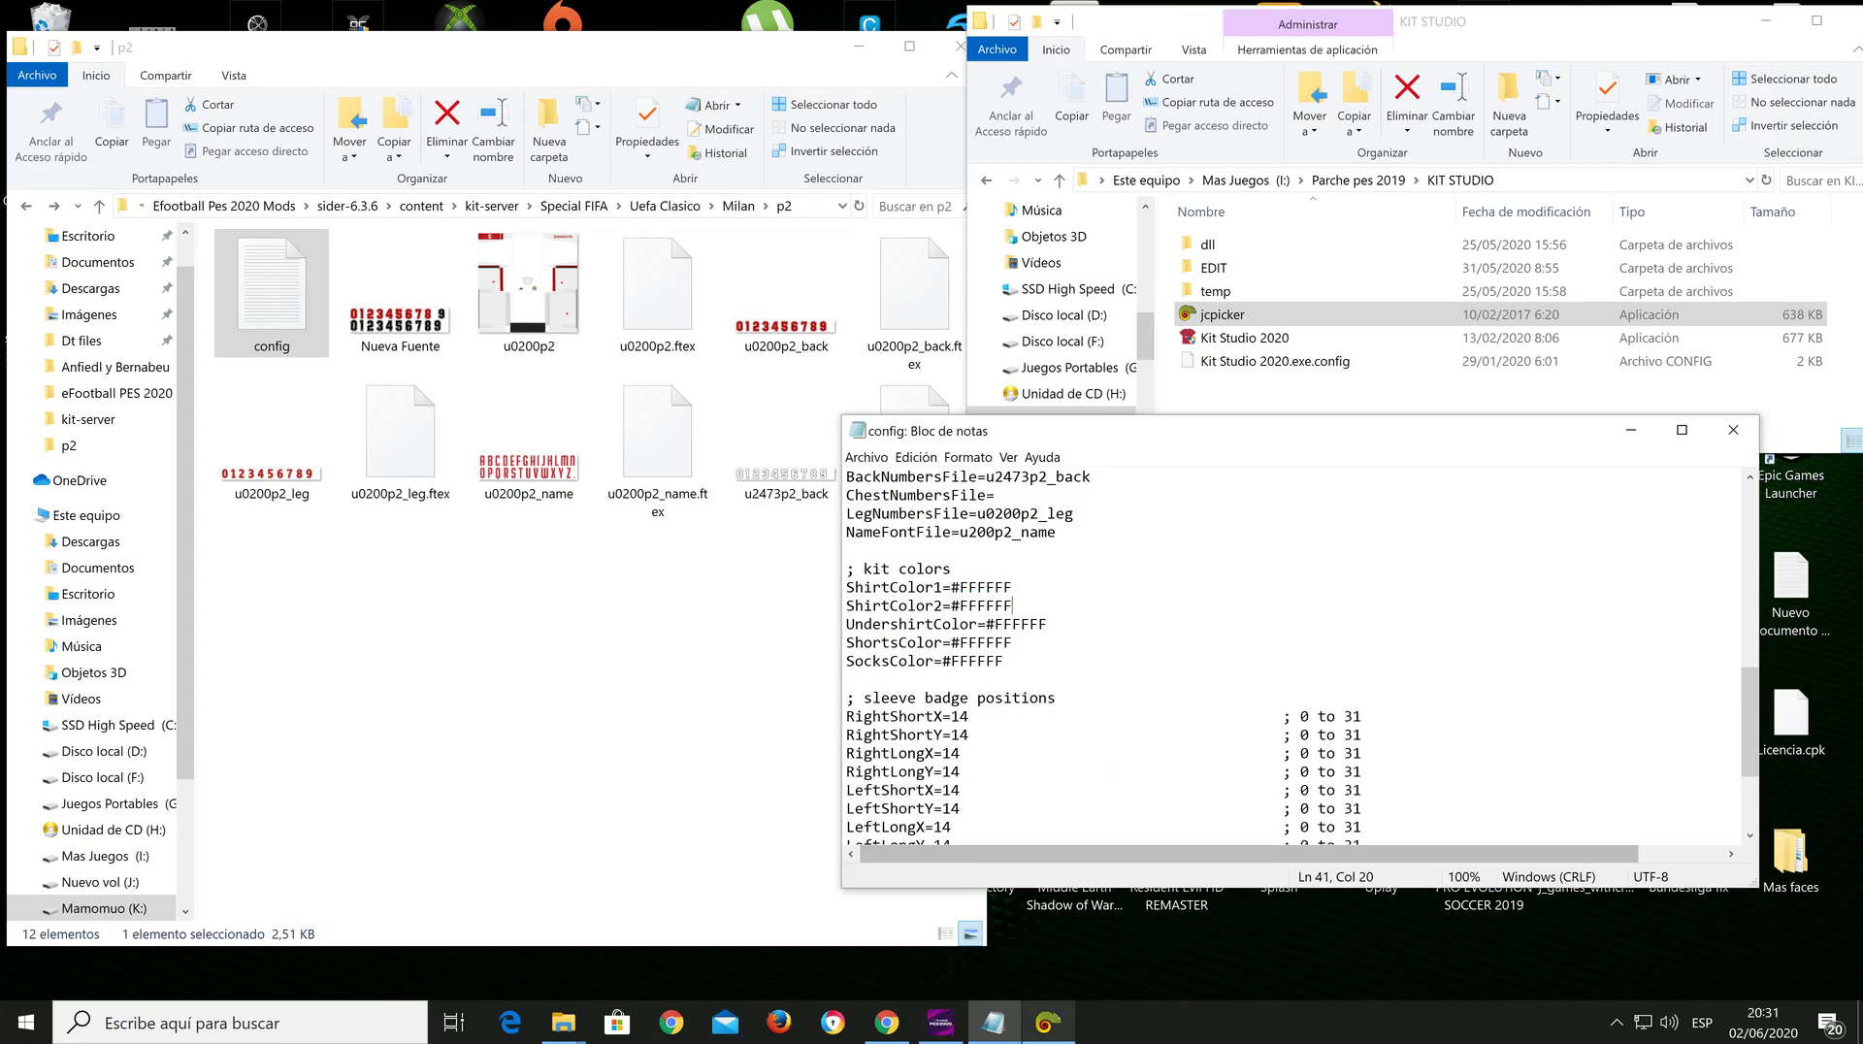
left_click(1048, 1022)
left_click_drag(1244, 441, 744, 453)
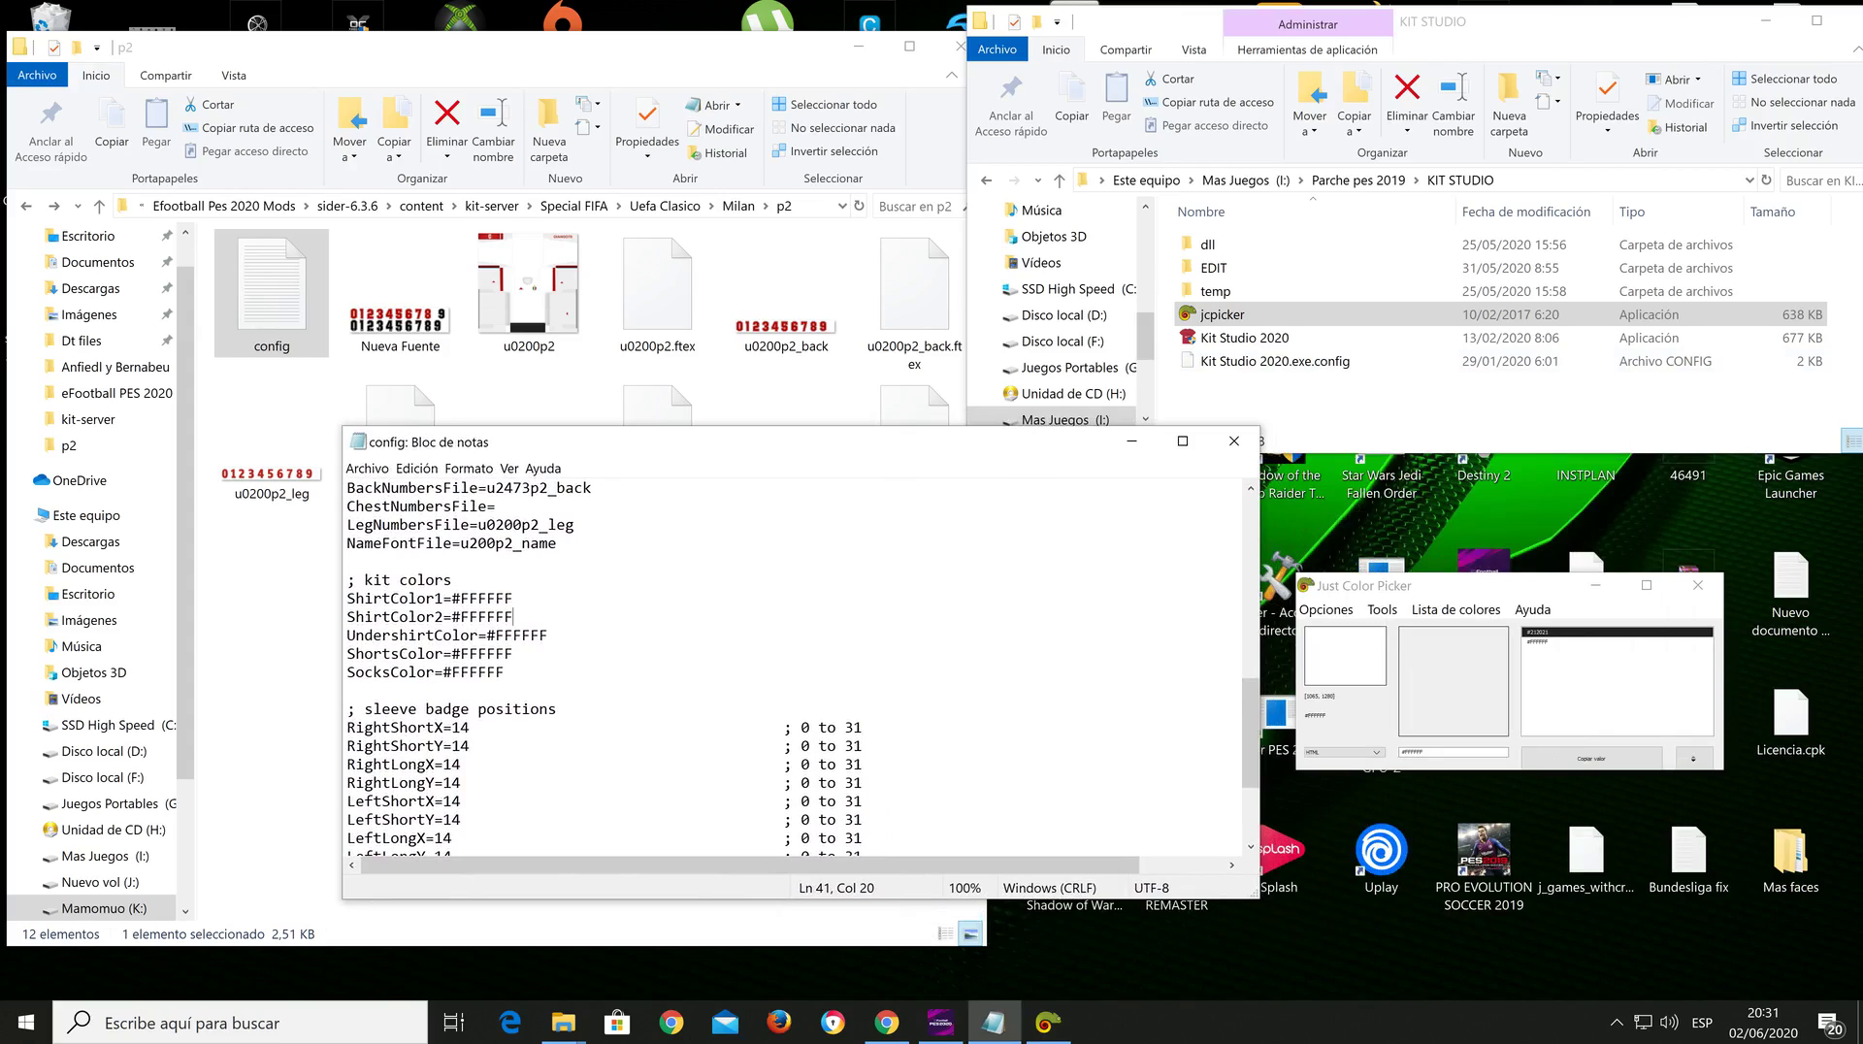
Step: Examine the shirt, undershirt, shorts and socks colour entries in the config and return to Just Color Picker
left_click_drag(346, 635, 487, 617)
left_click(549, 634)
left_click_drag(348, 635, 427, 671)
left_click(524, 665)
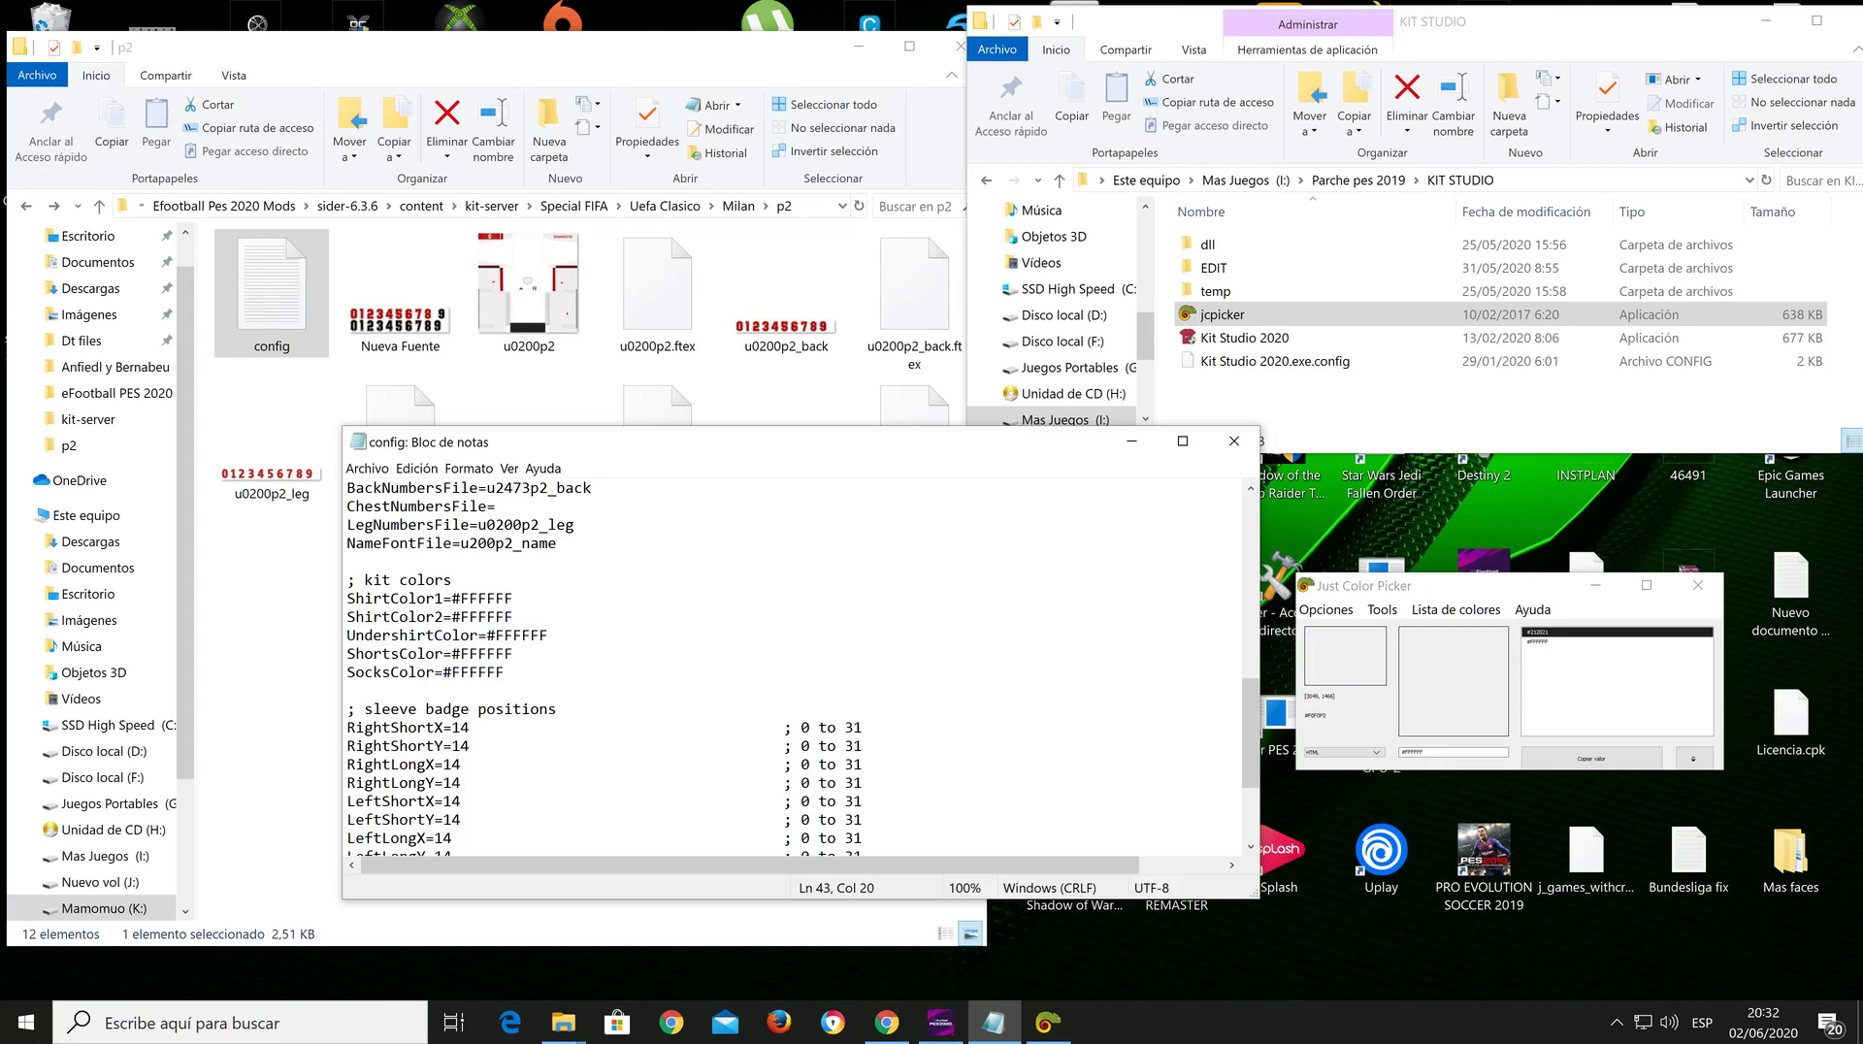
key("alt+Tab")
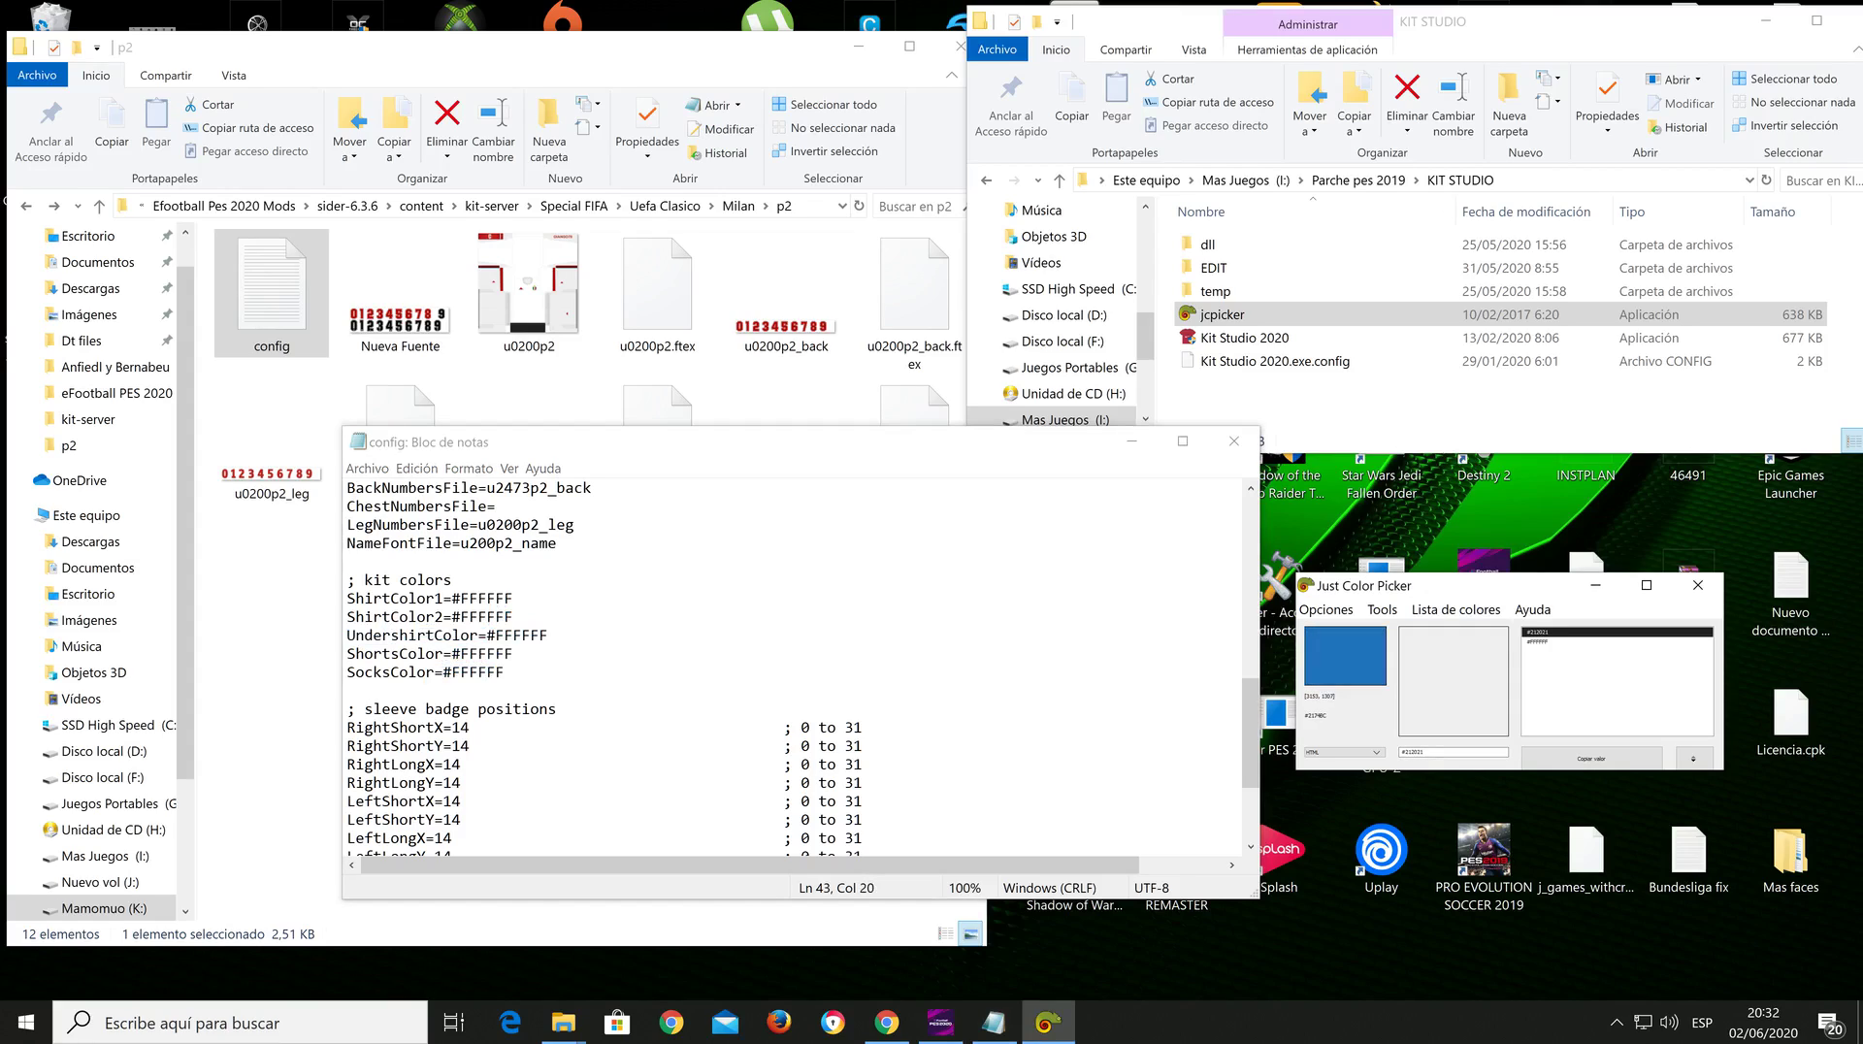
Step: Copy the dark colour code #212021 from Just Color Picker and set the config's UndershirtColor to it
key("Tab")
key("ctrl+c")
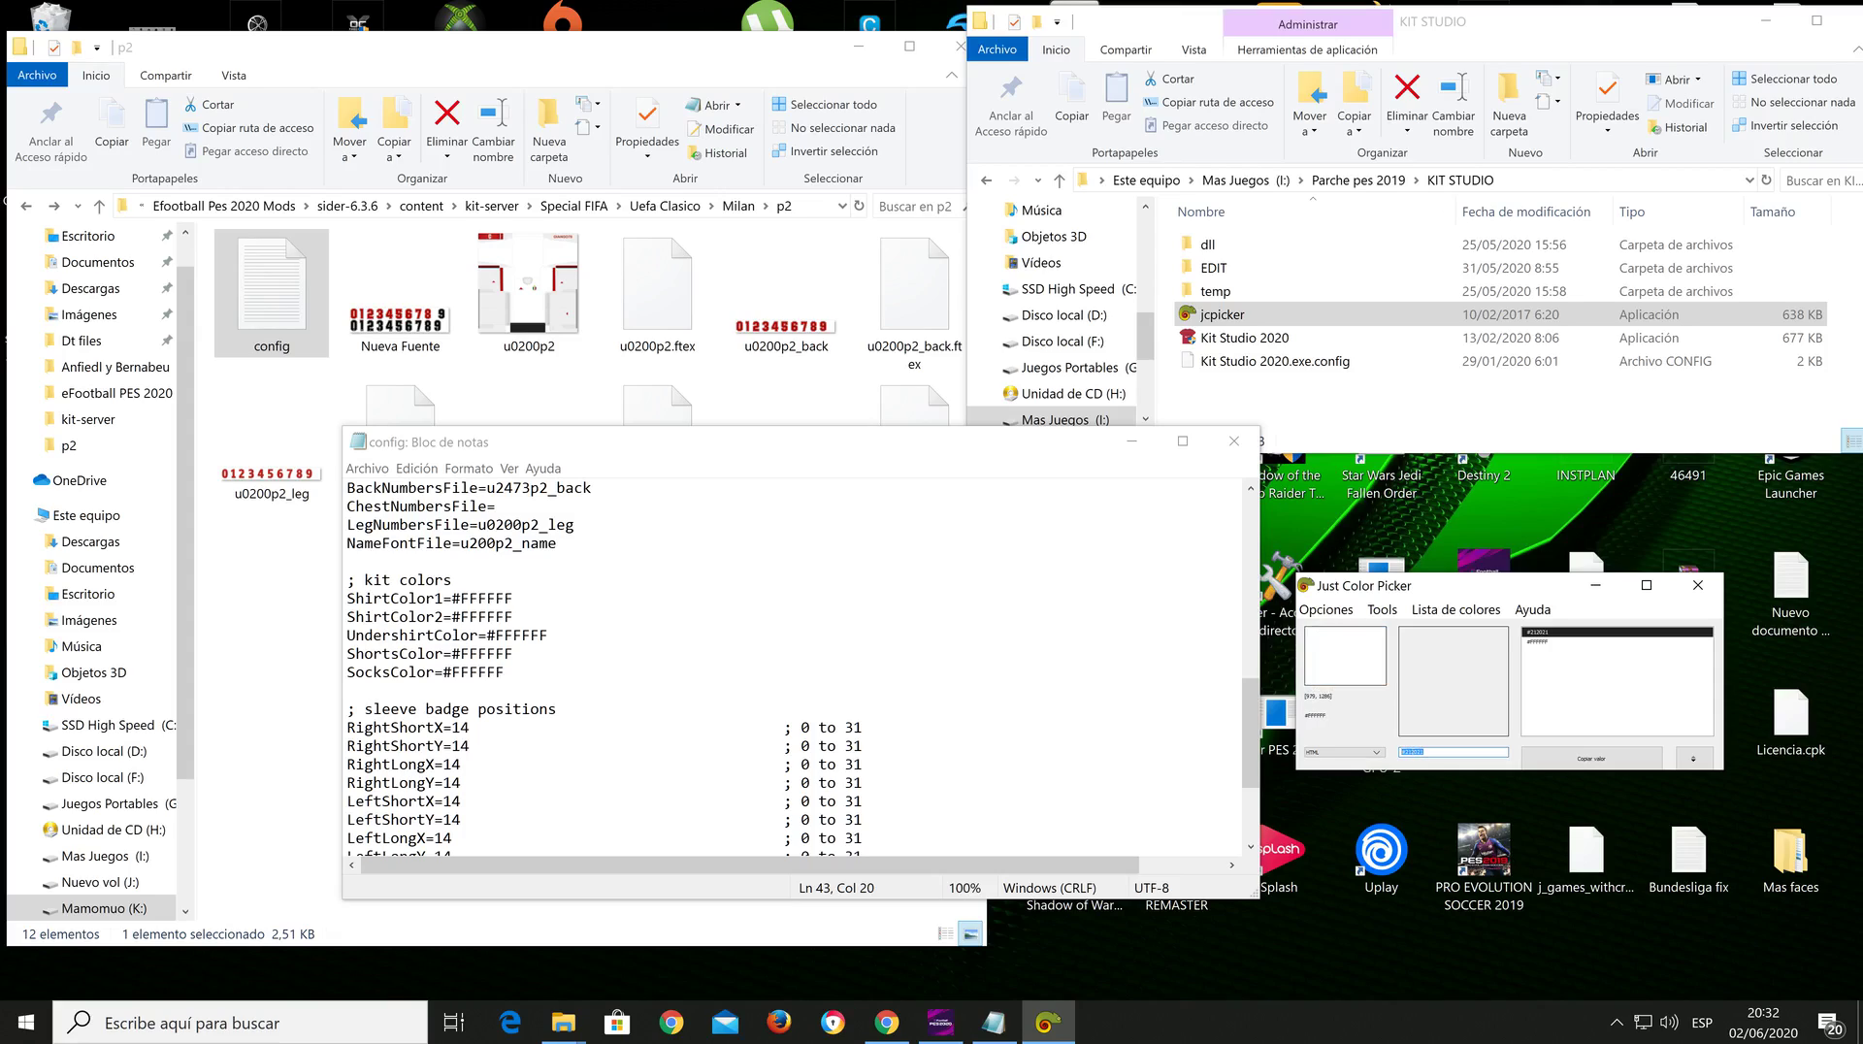
key("alt+Tab")
key("Up")
key("End")
key("shift+Left")
key("shift+Left")
key("shift+Left")
key("shift+Left")
key("shift+Left")
key("shift+Left")
key("shift+Left")
key("shift+Left")
key("shift+Right")
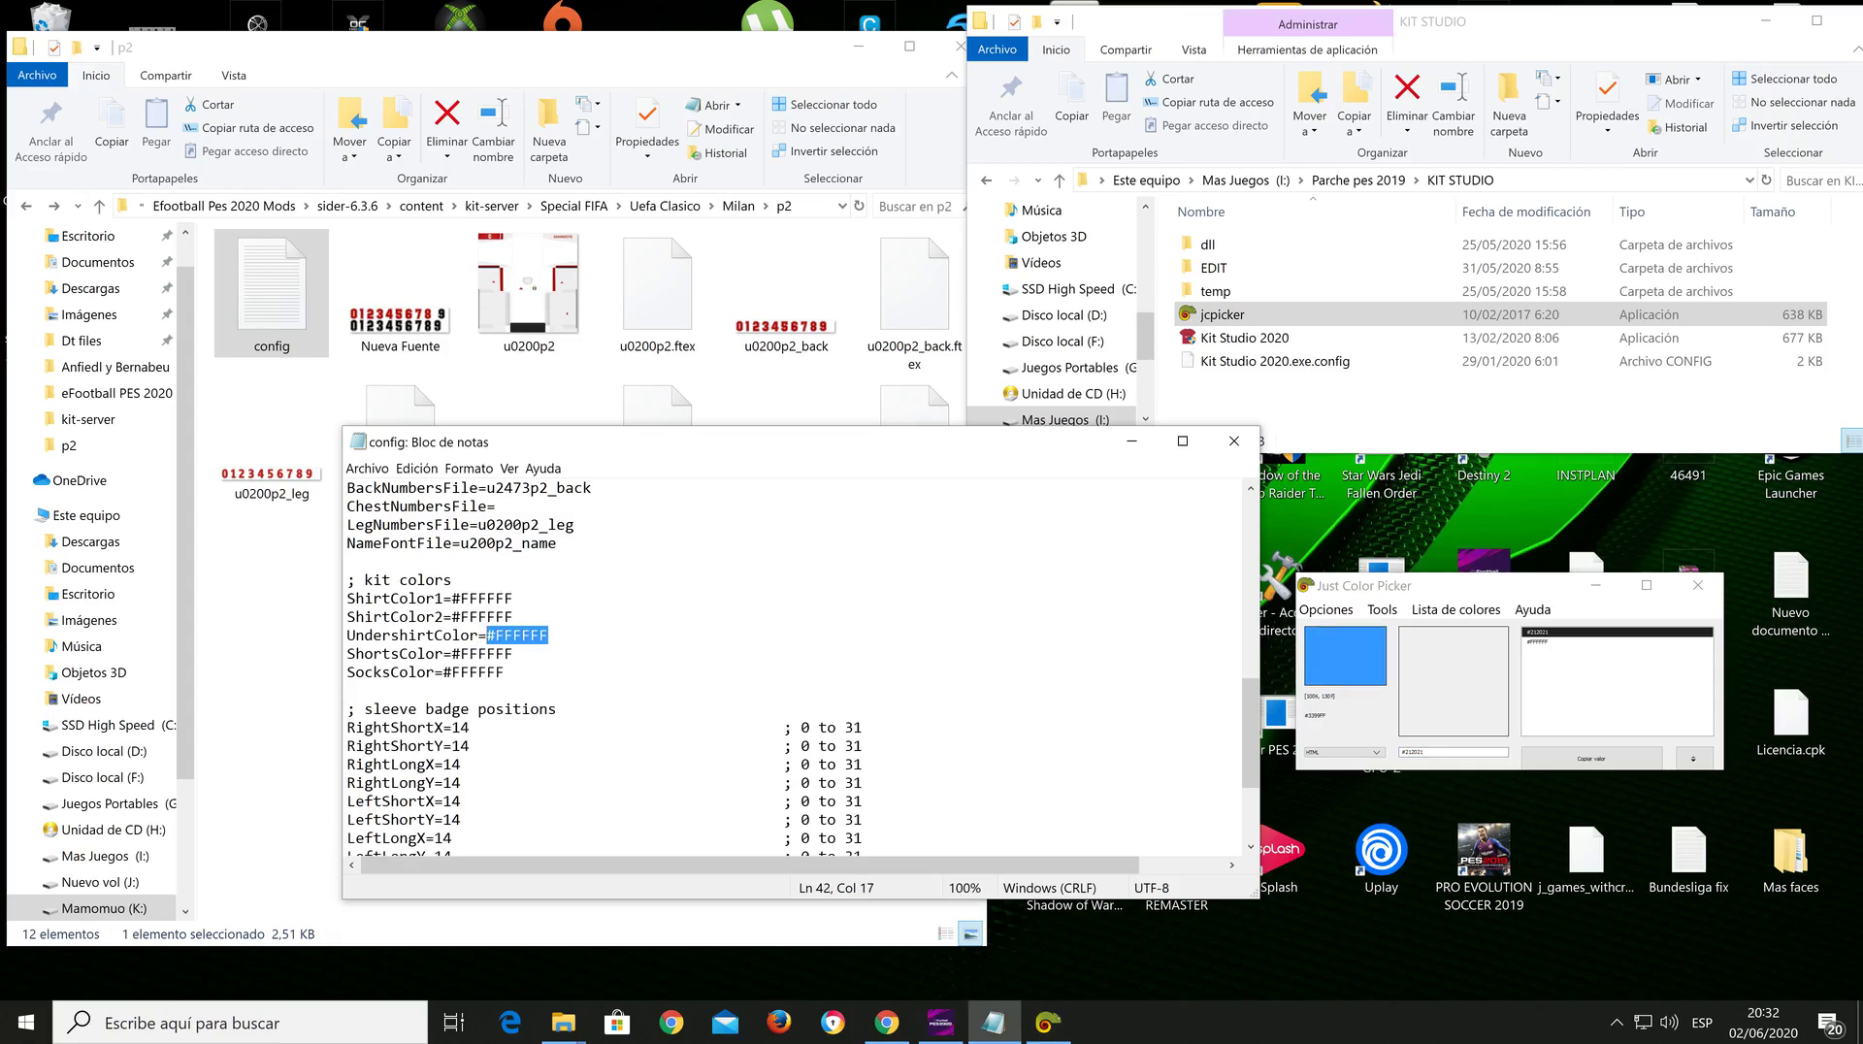
key("ctrl+v")
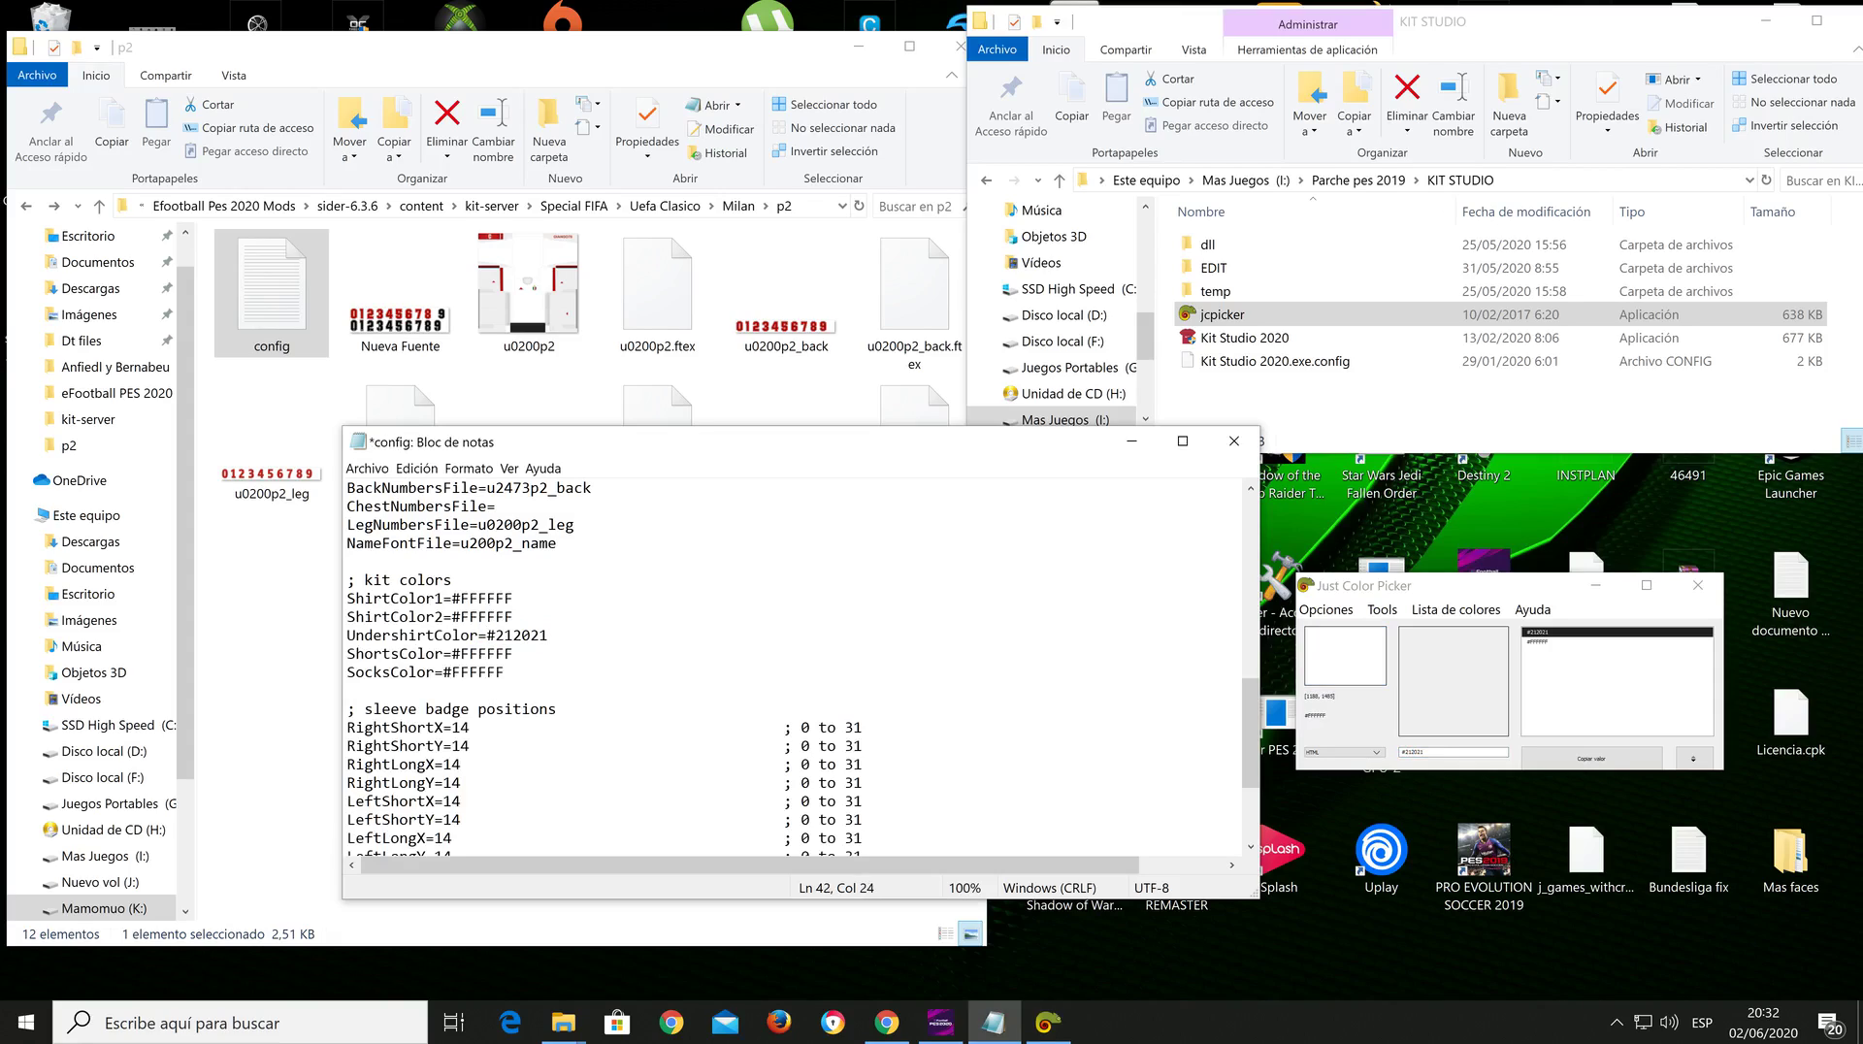
Step: Undo the UndershirtColor change in the config file
key("shift+Left")
key("shift+Left")
key("shift+Left")
key("shift+Left")
key("shift+Left")
key("shift+Left")
key("shift+Left")
key("shift+Left")
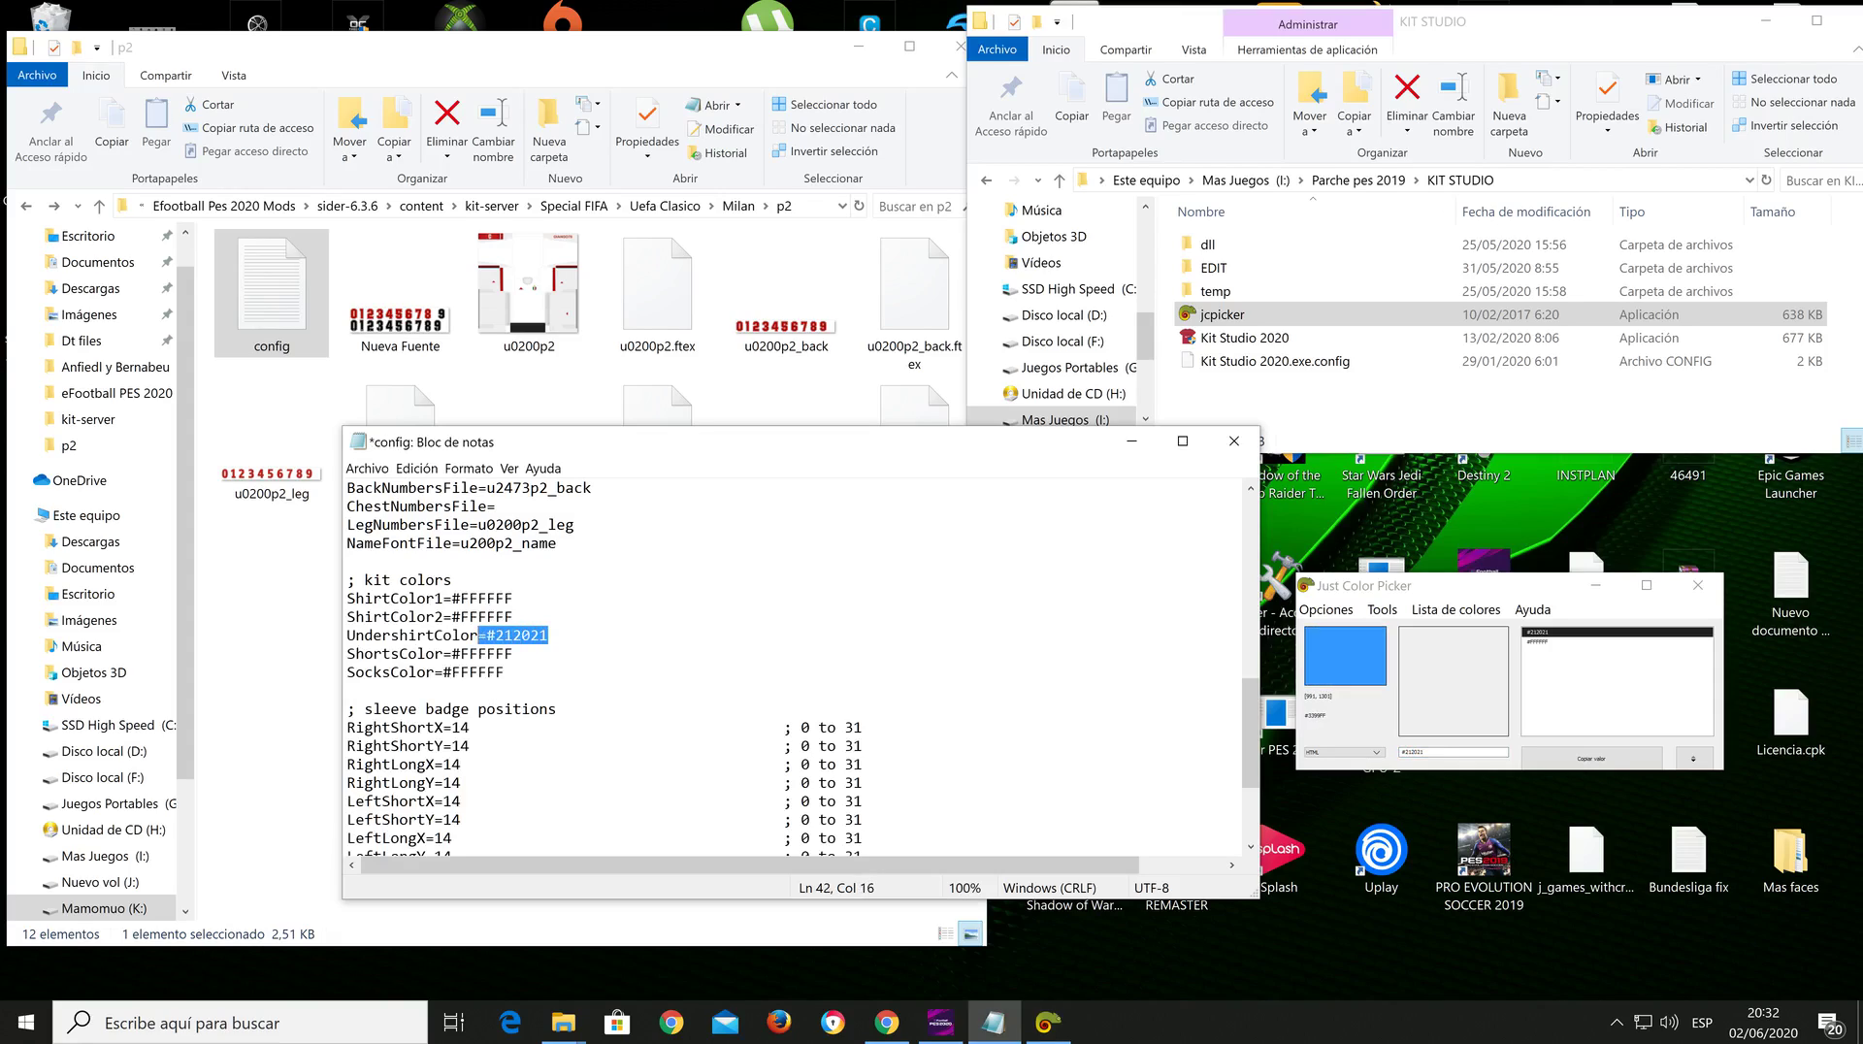
left_click(418, 468)
left_click(431, 491)
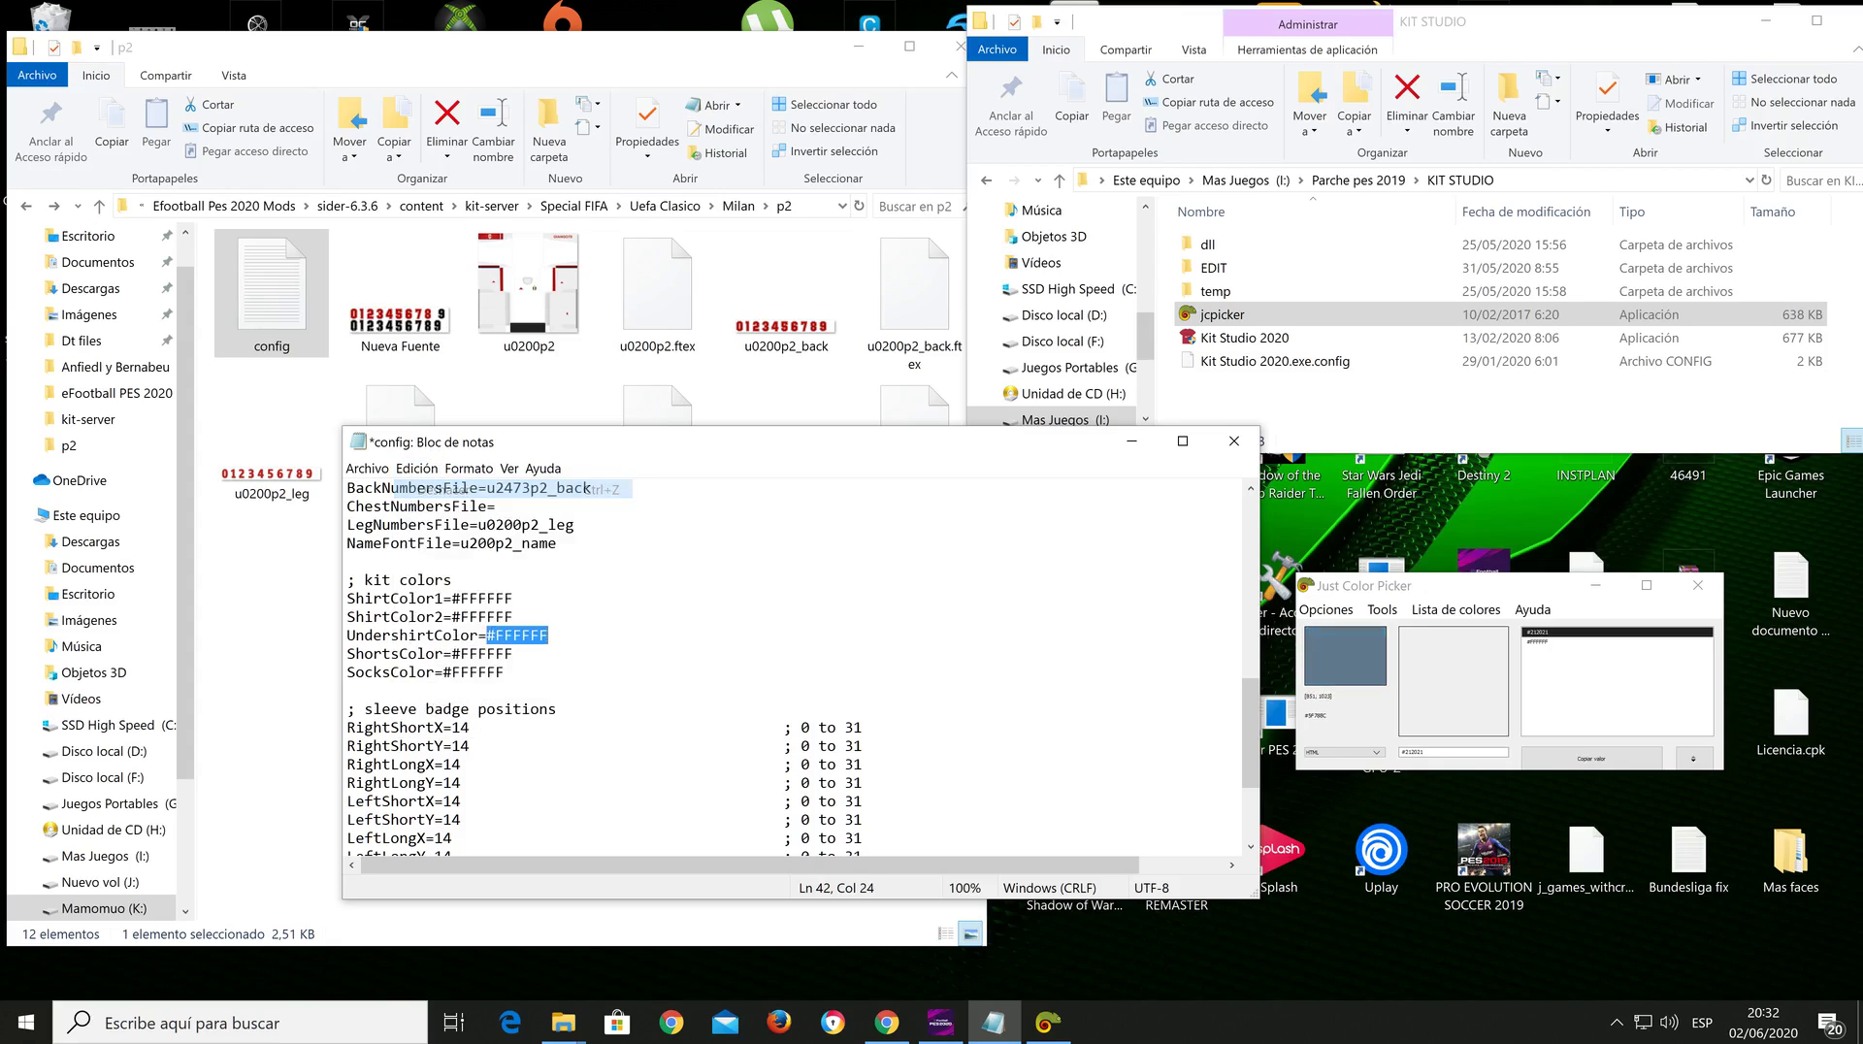
Step: Scroll through the config's remaining sections, then close the config file and Just Color Picker
left_click(636, 727)
scroll(635, 727, "down", 3)
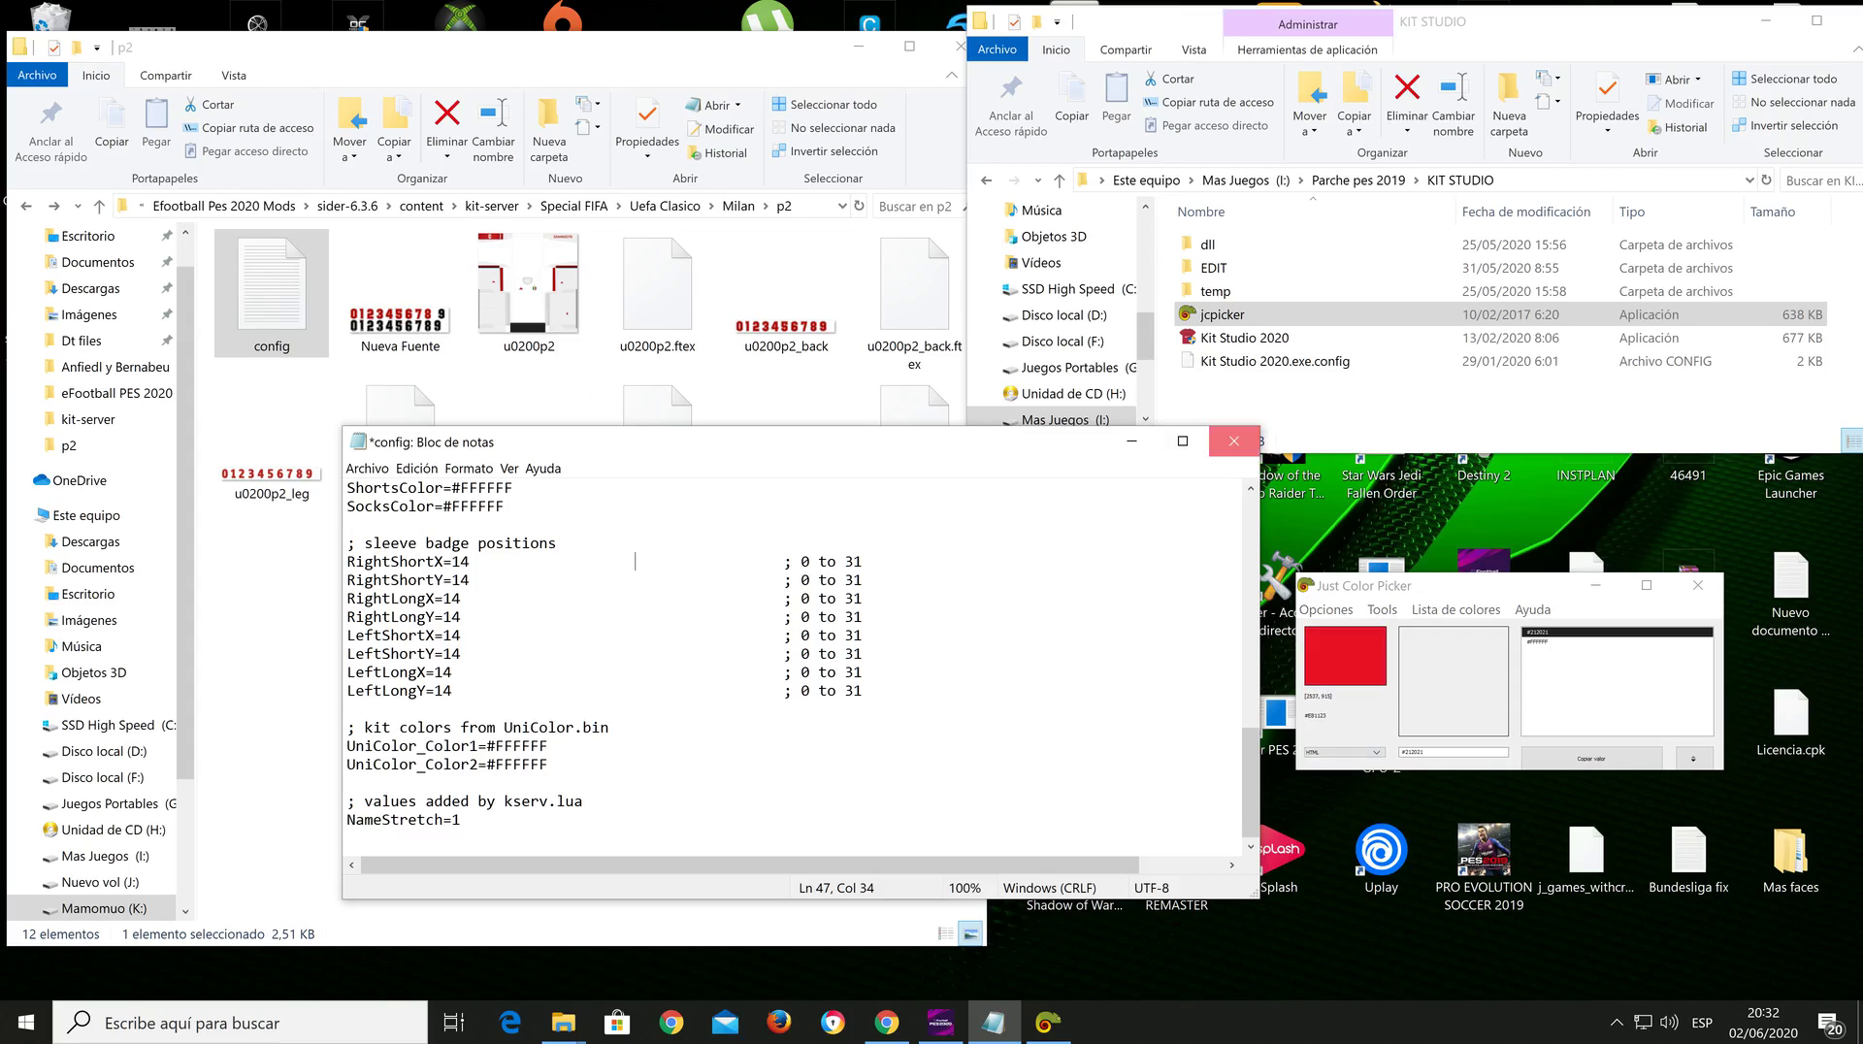
left_click(1233, 441)
left_click(857, 560)
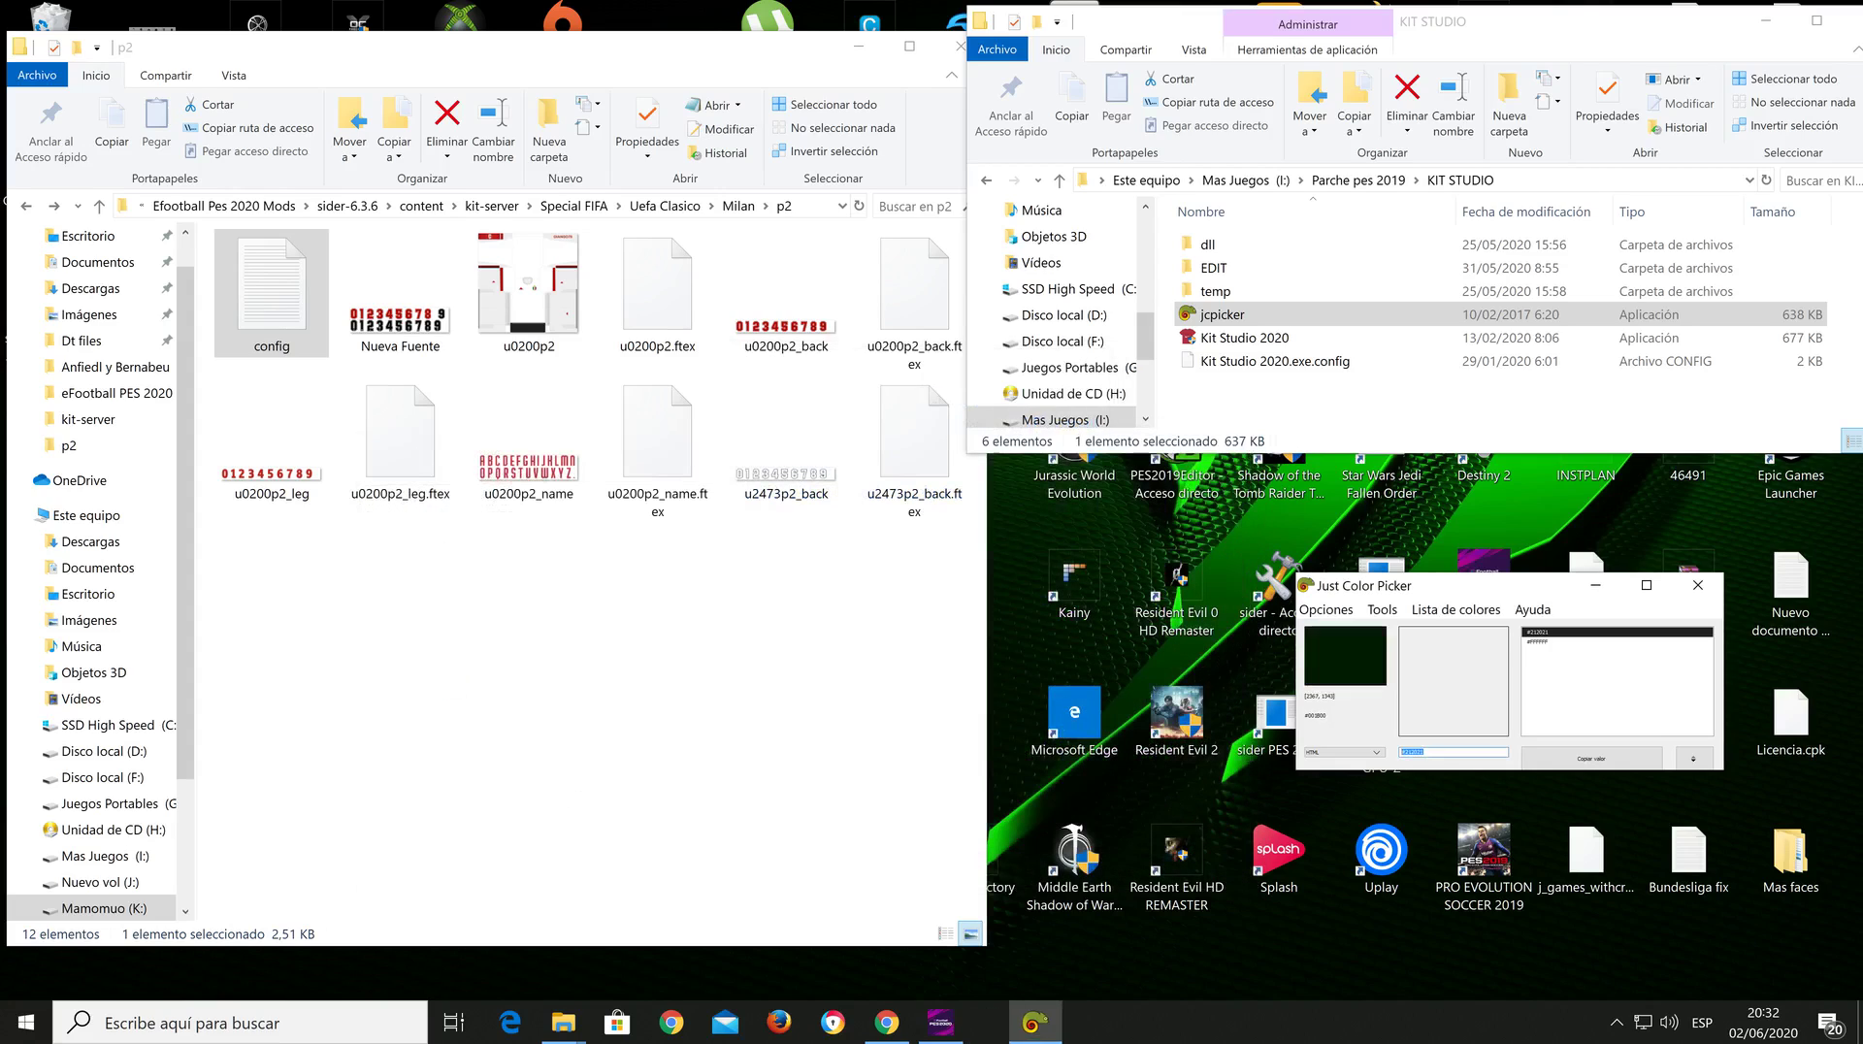
left_click(1697, 585)
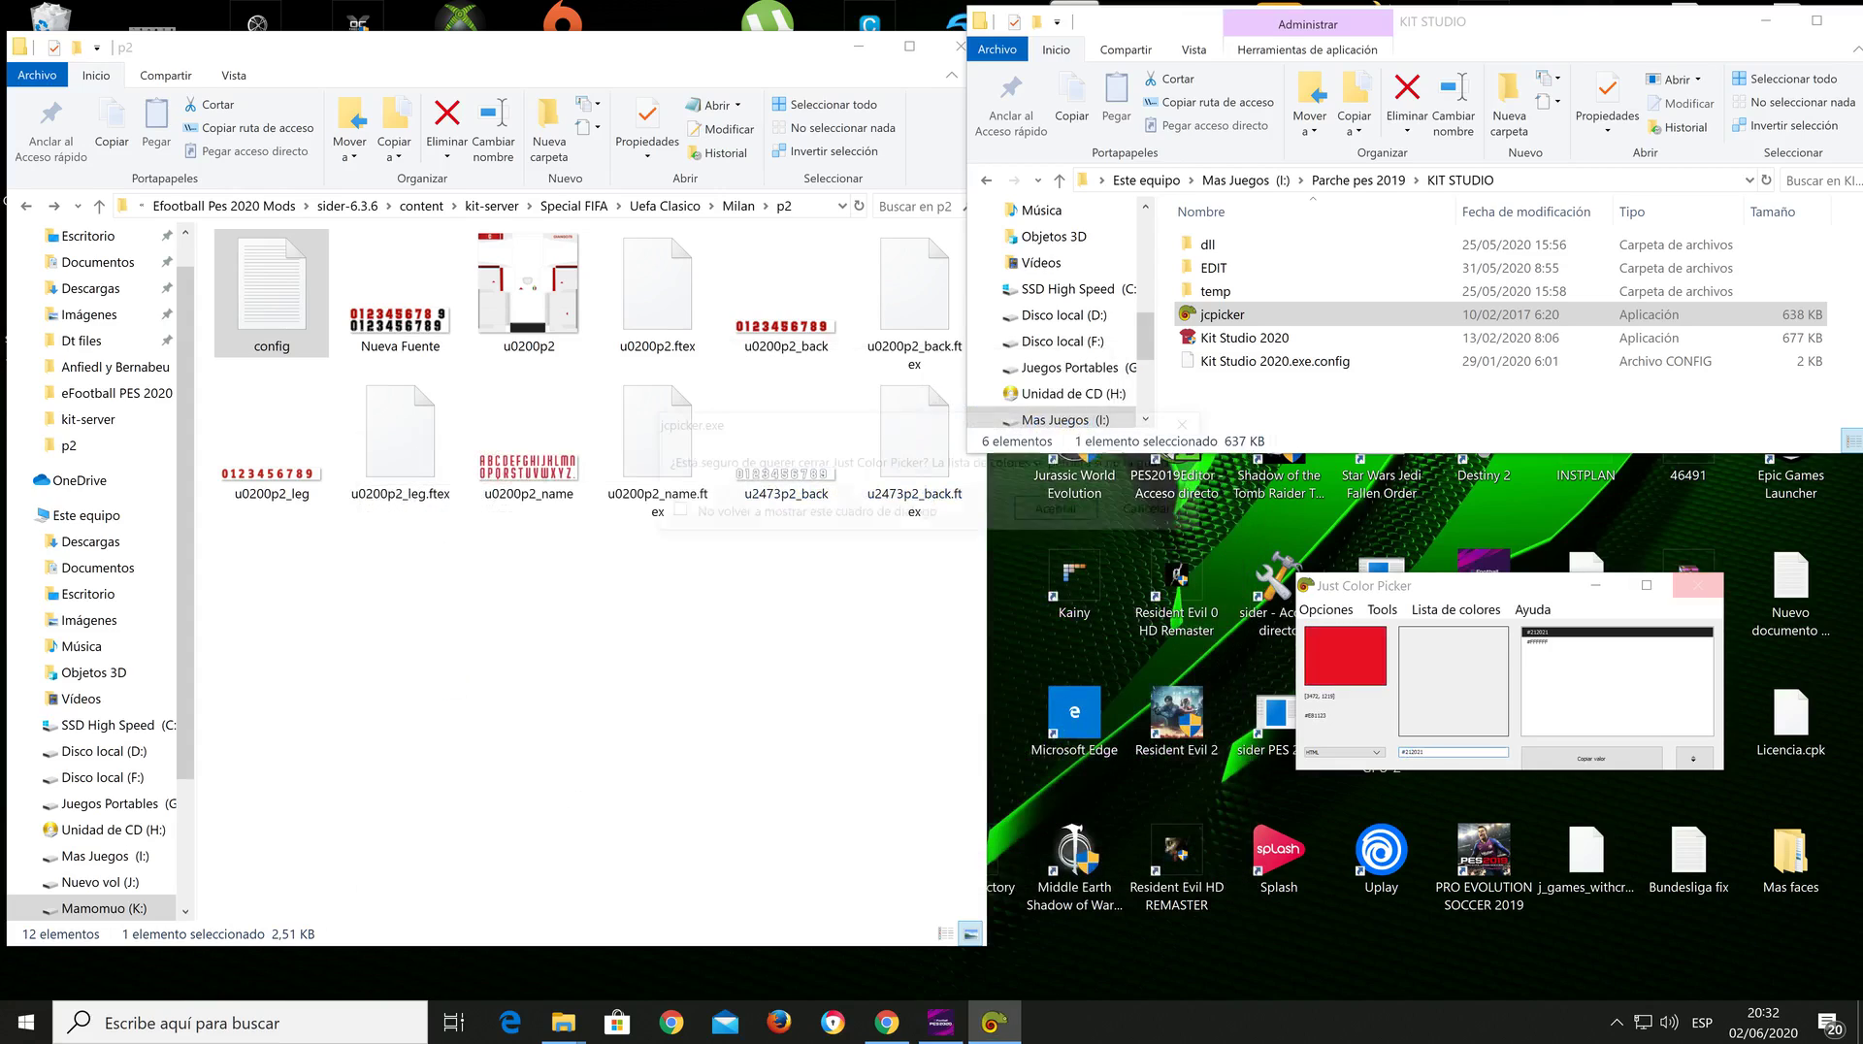
key("Return")
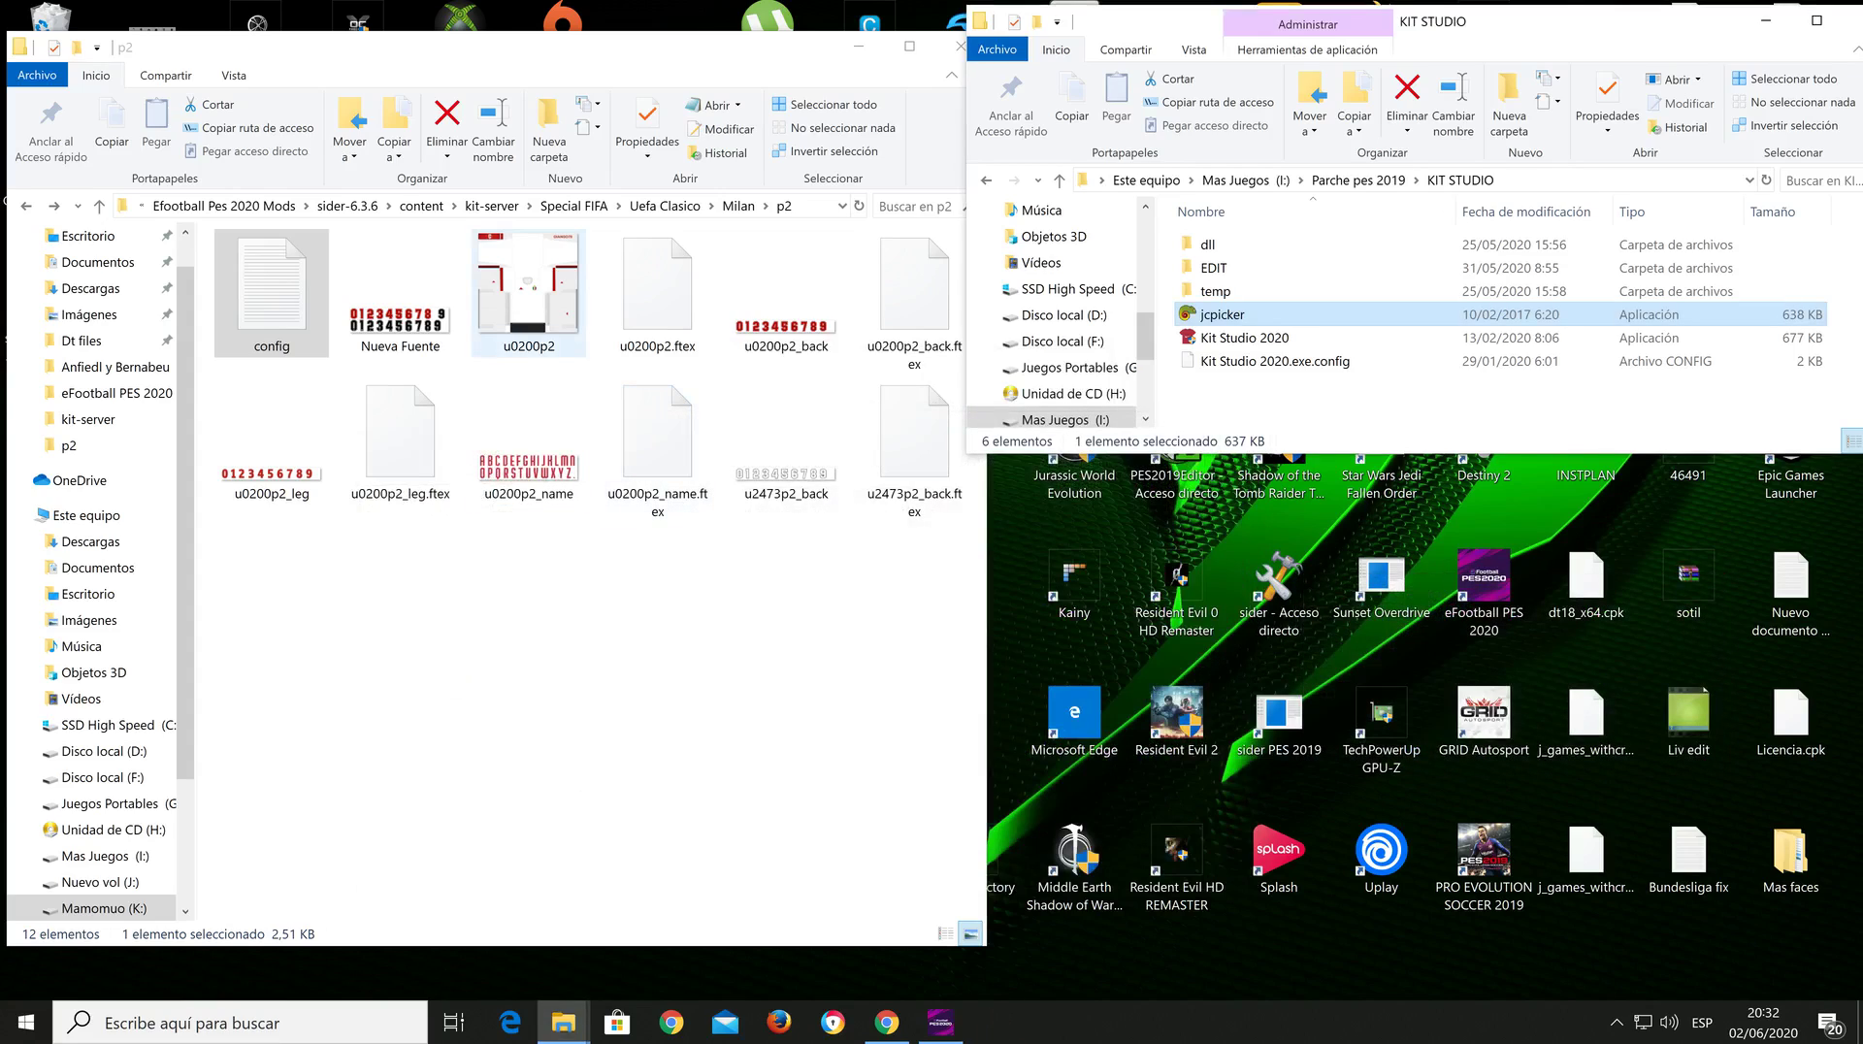
Step: Open the u0200p2 texture in paint.net and scribble over the shirt front with the Pencil tool
left_click(529, 291)
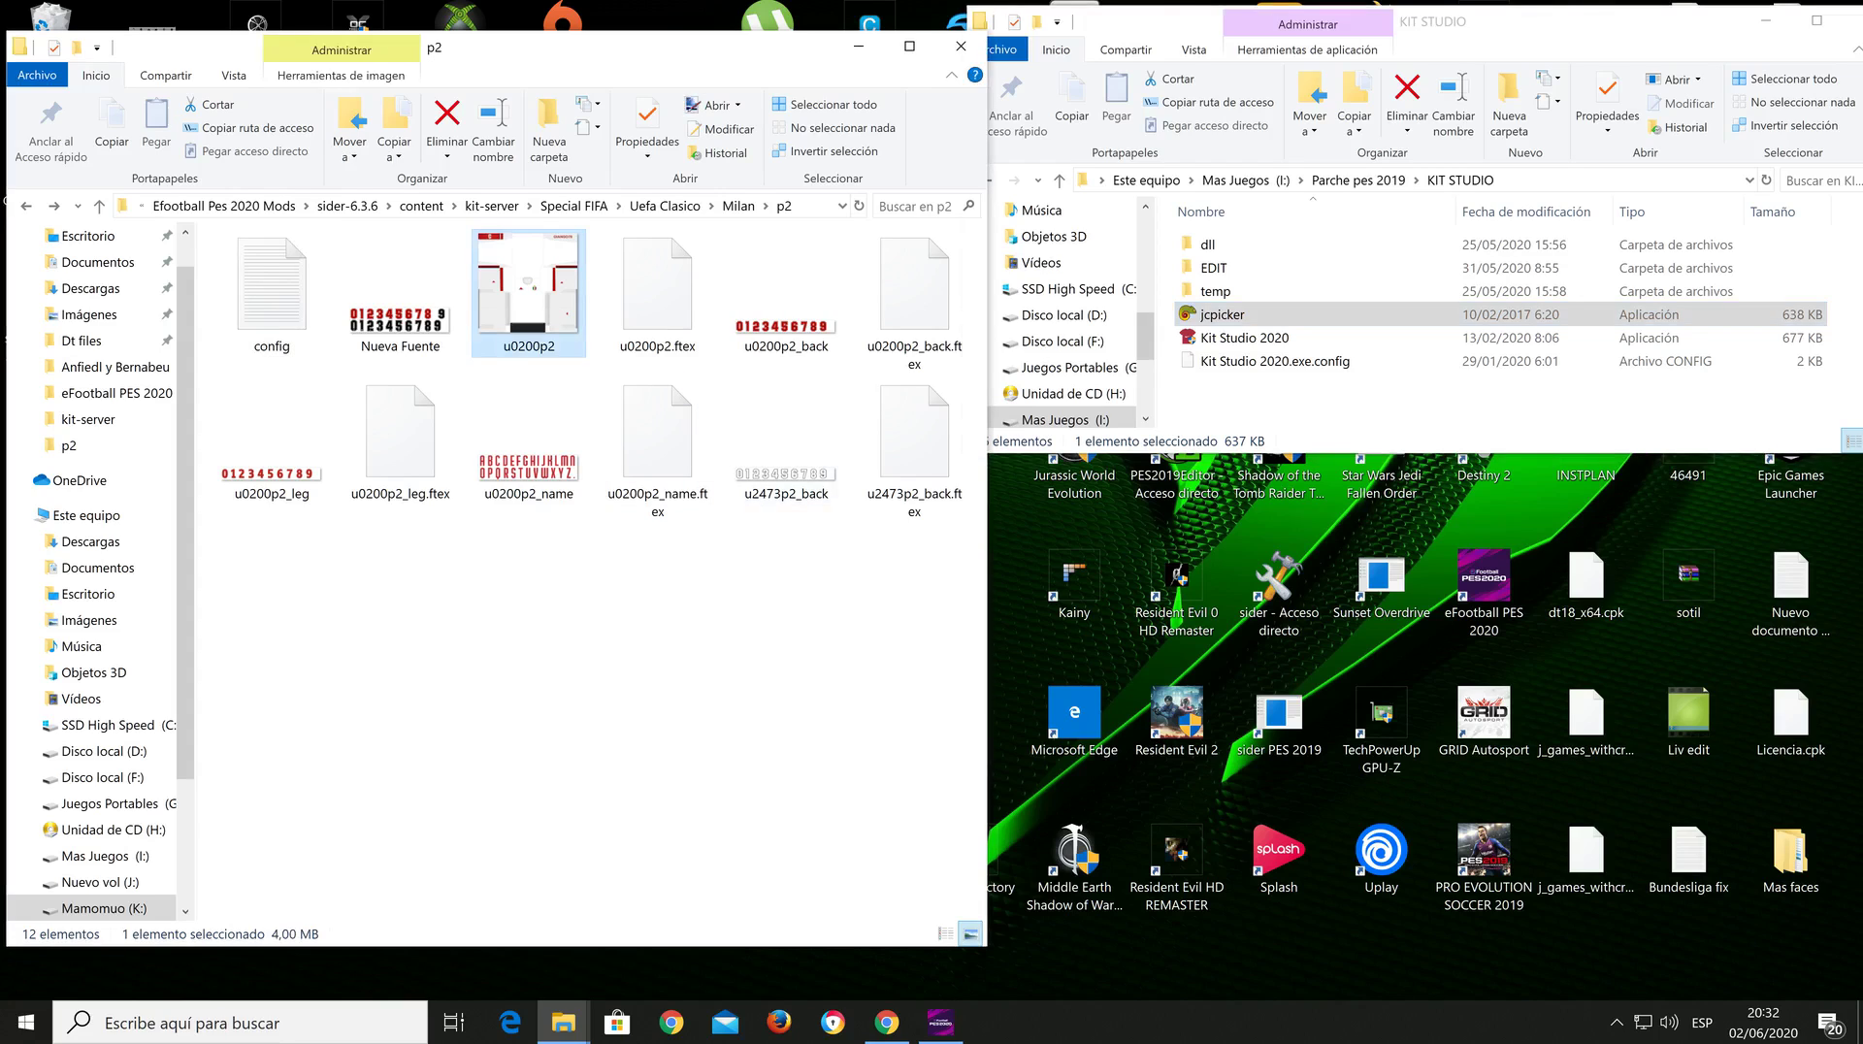
double_click(529, 292)
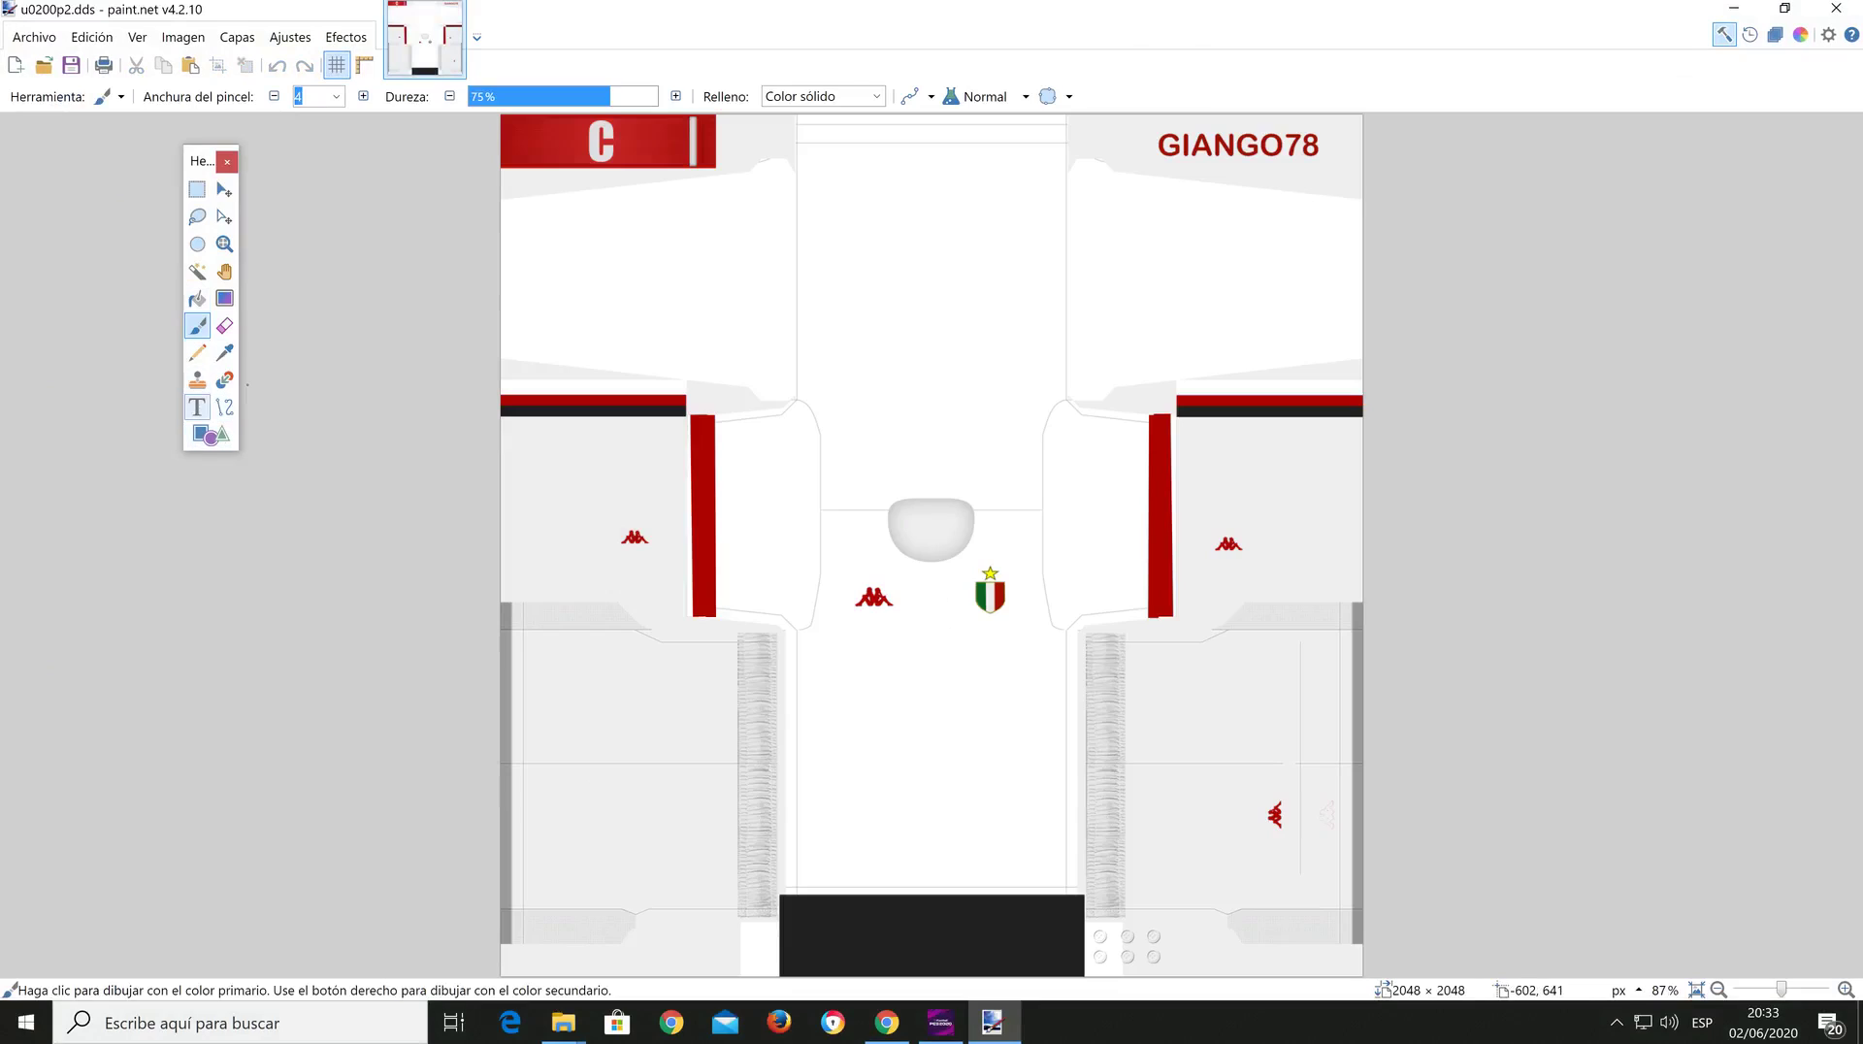
left_click(197, 352)
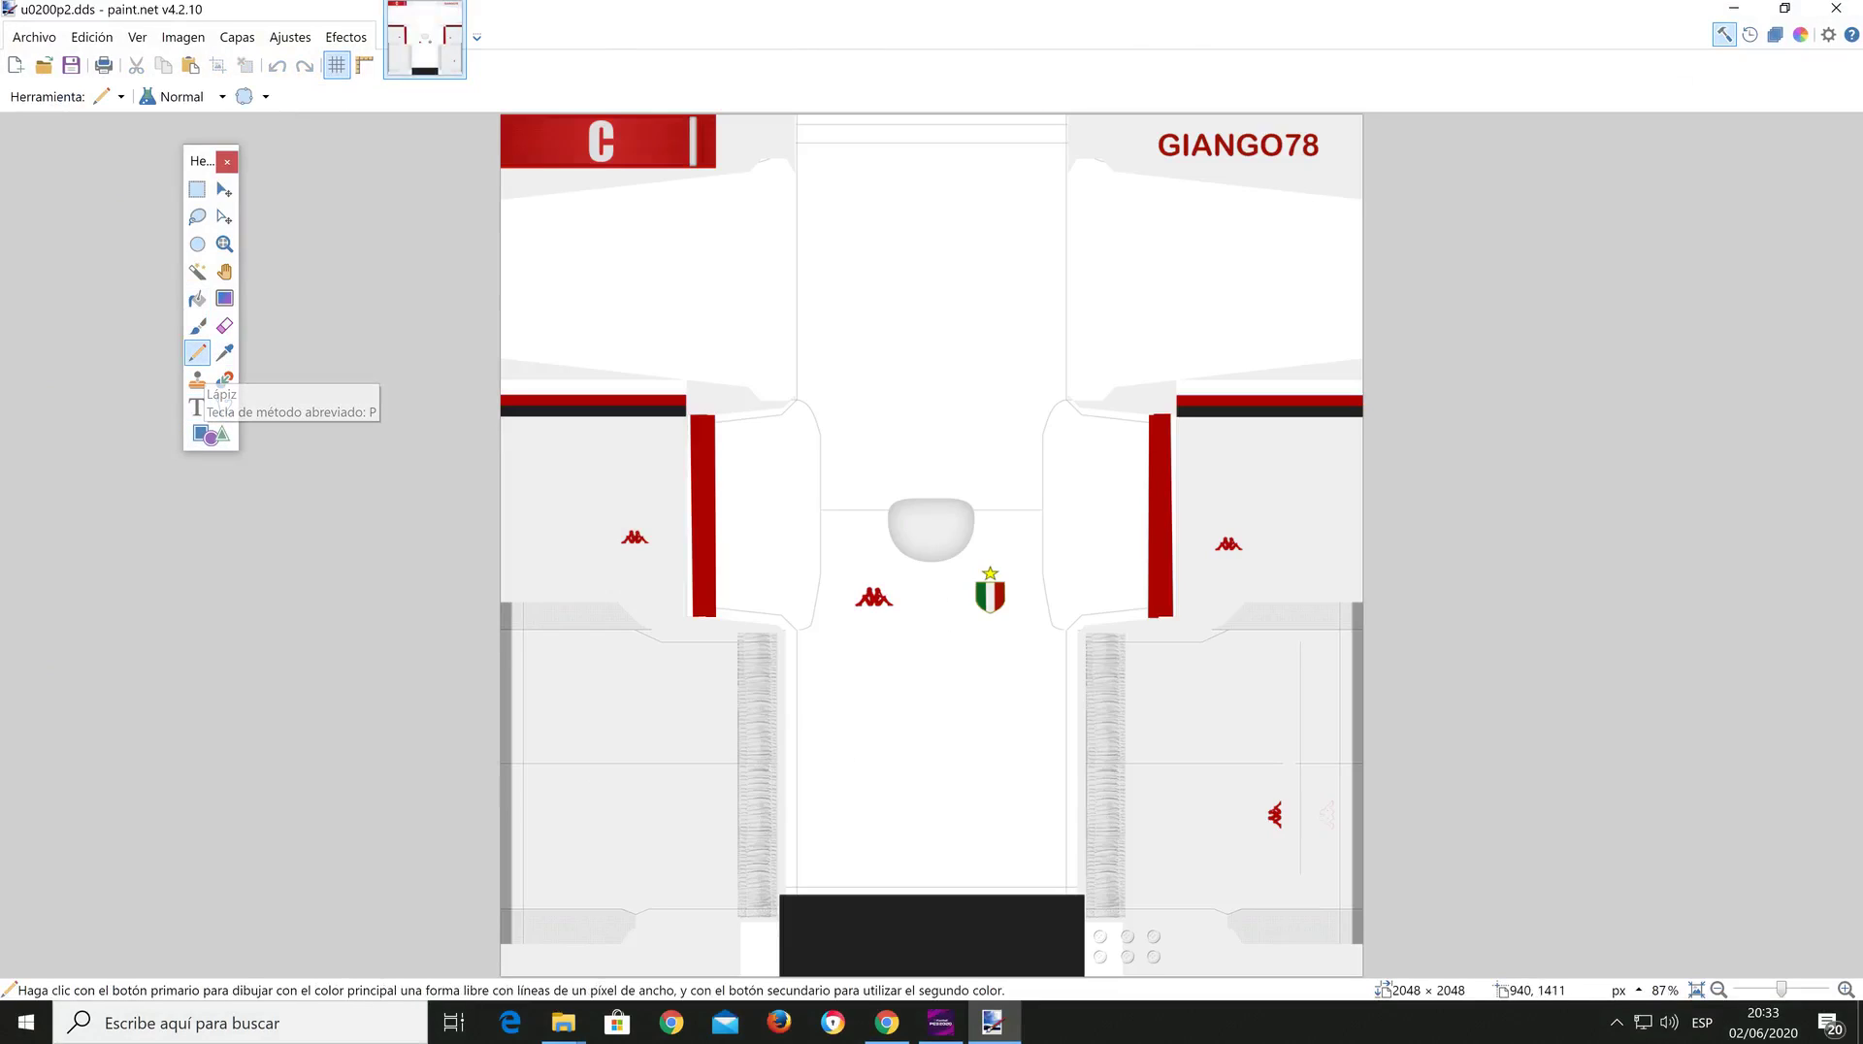
left_click_drag(852, 649, 1008, 821)
mouse_move(846, 844)
left_mouse_down()
mouse_move(914, 730)
mouse_move(893, 680)
mouse_move(884, 729)
mouse_move(927, 694)
mouse_move(932, 738)
mouse_move(935, 719)
left_mouse_up()
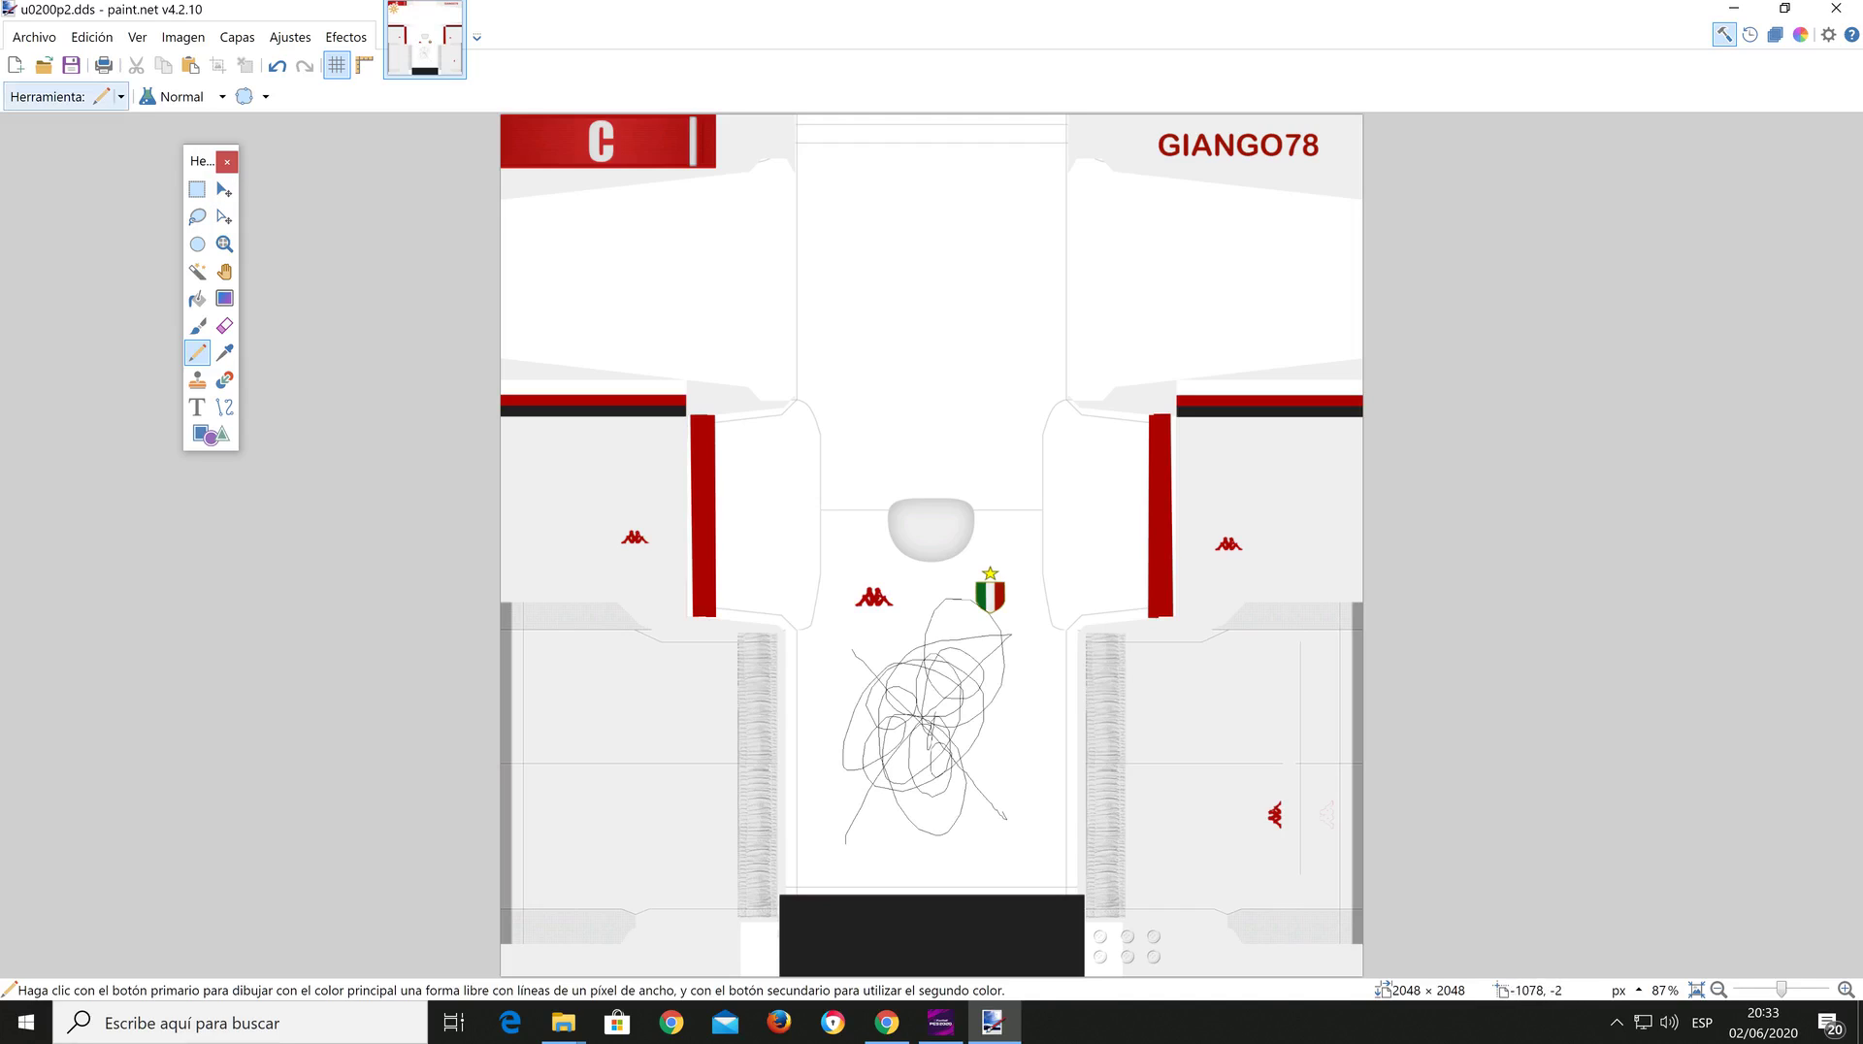
Step: Save u0200p2.dds in BC3 (Linear, DXT5) format and minimise paint.net
left_click(71, 65)
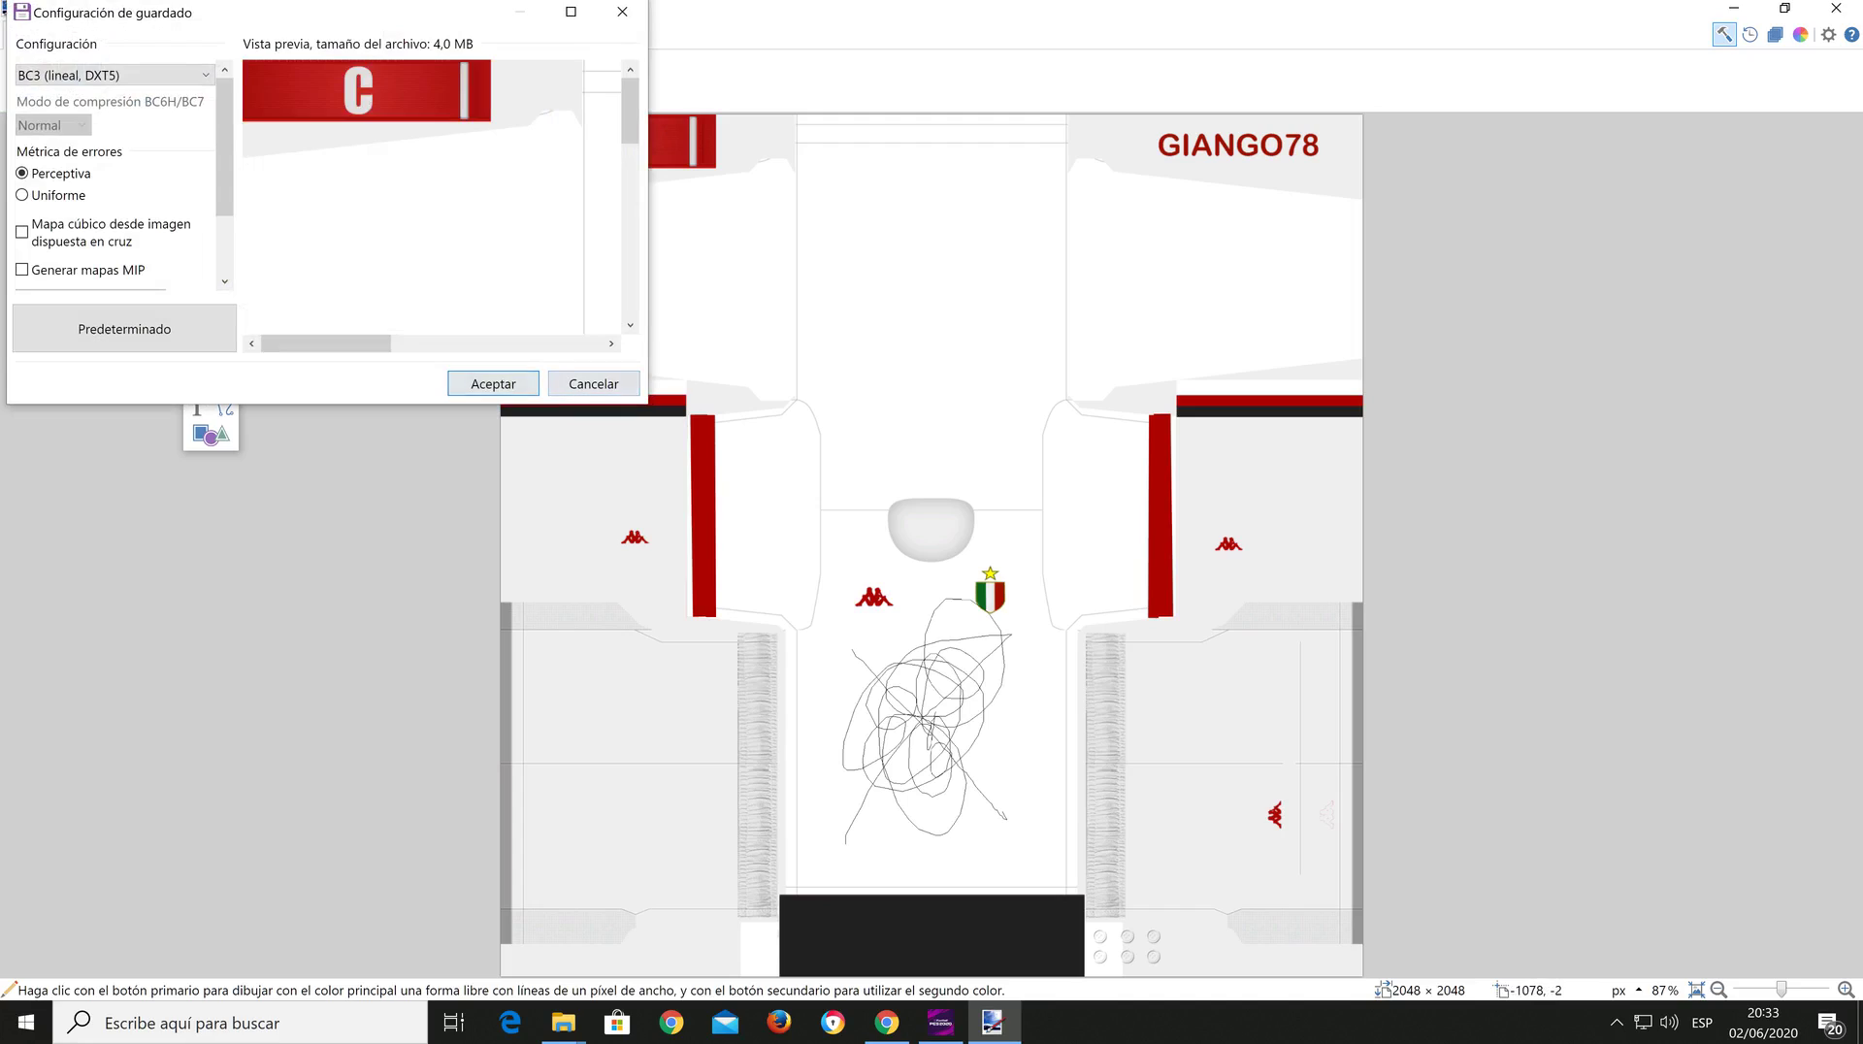
left_click(493, 382)
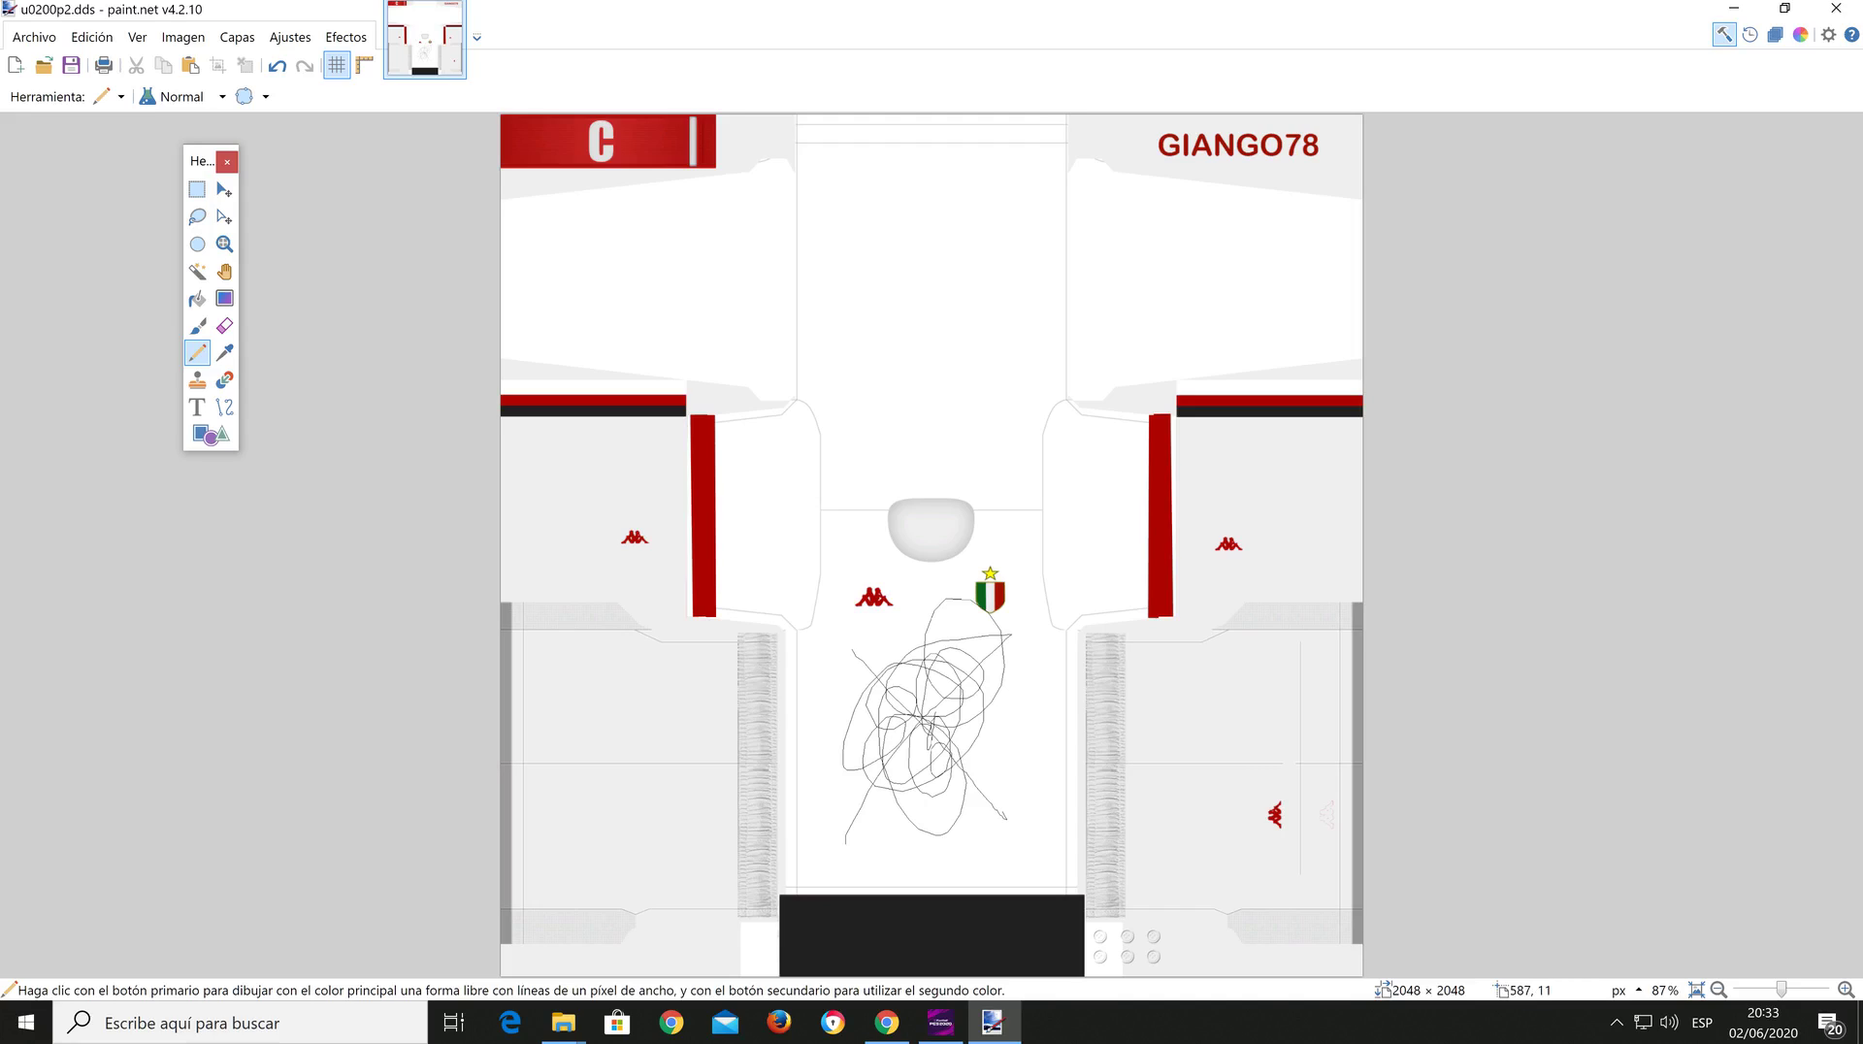
left_click(1735, 8)
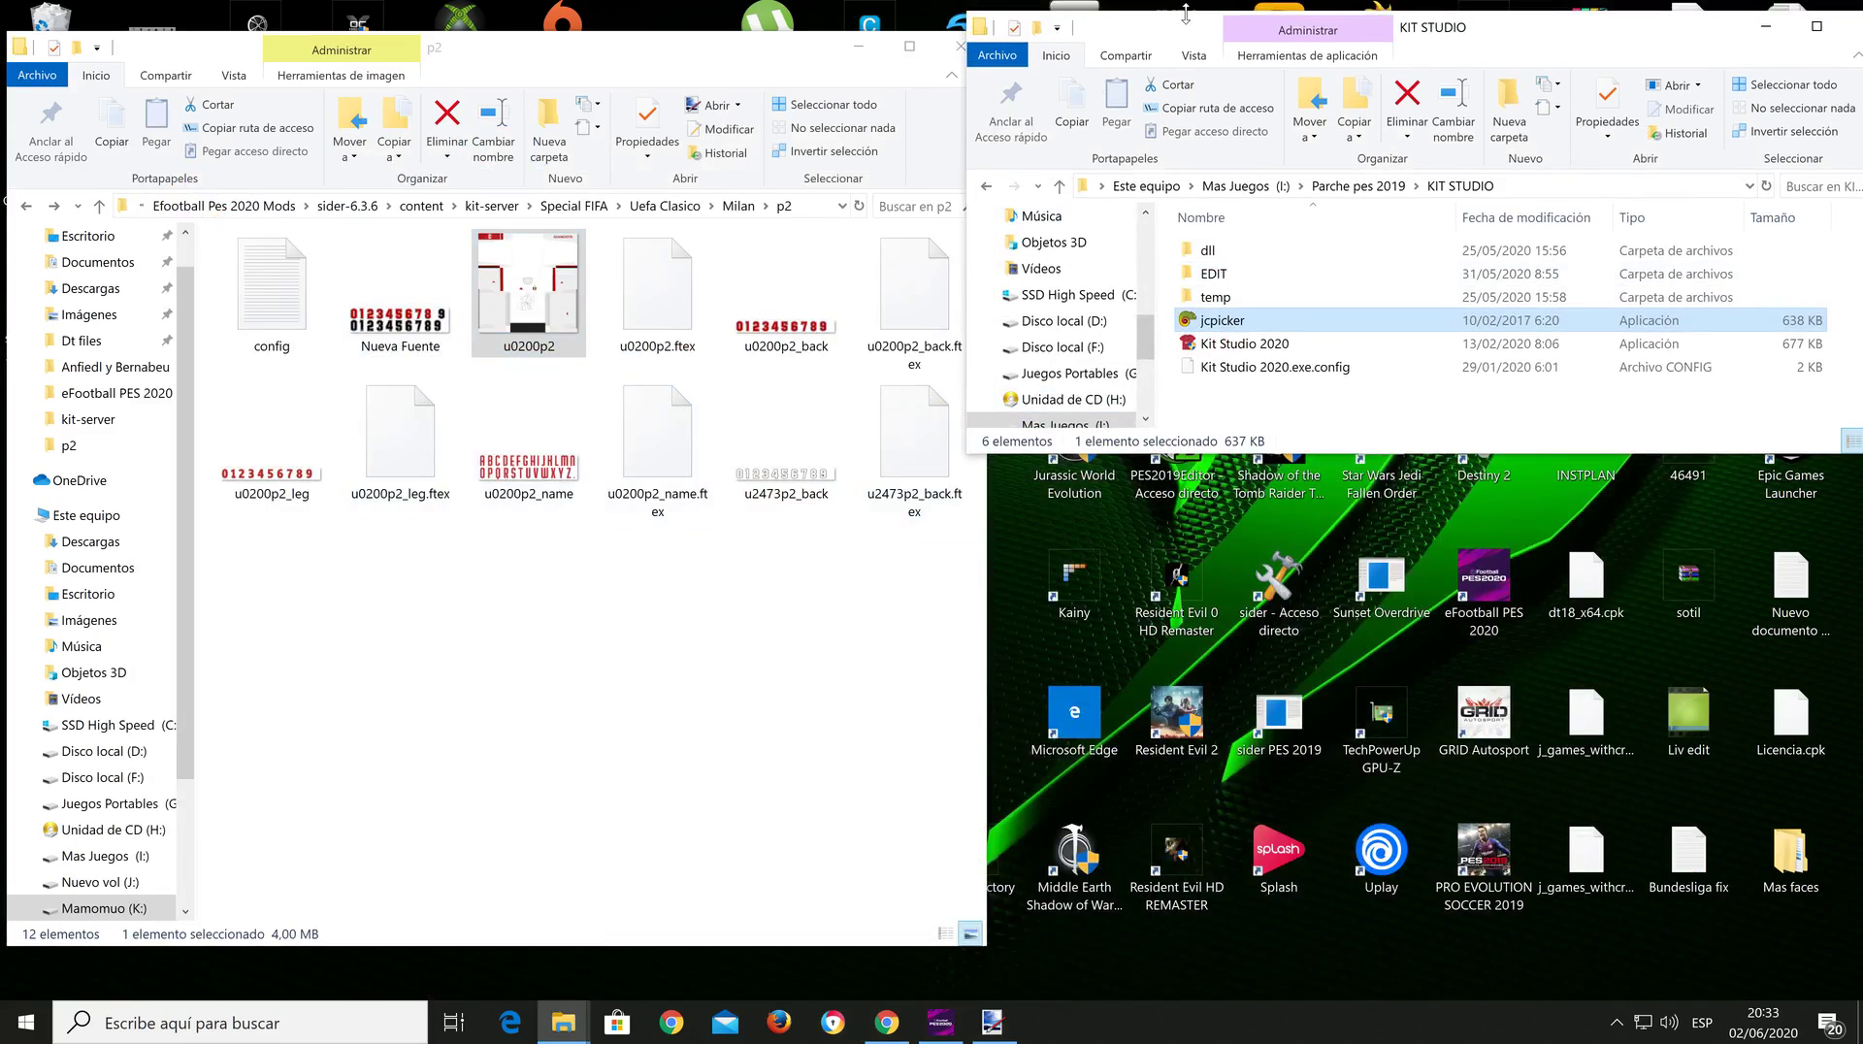
Step: Launch Pes_Explorer from the Pes 2020 Tools folder, load the selected profile past the error and open the Ftex converter
key("alt+Tab")
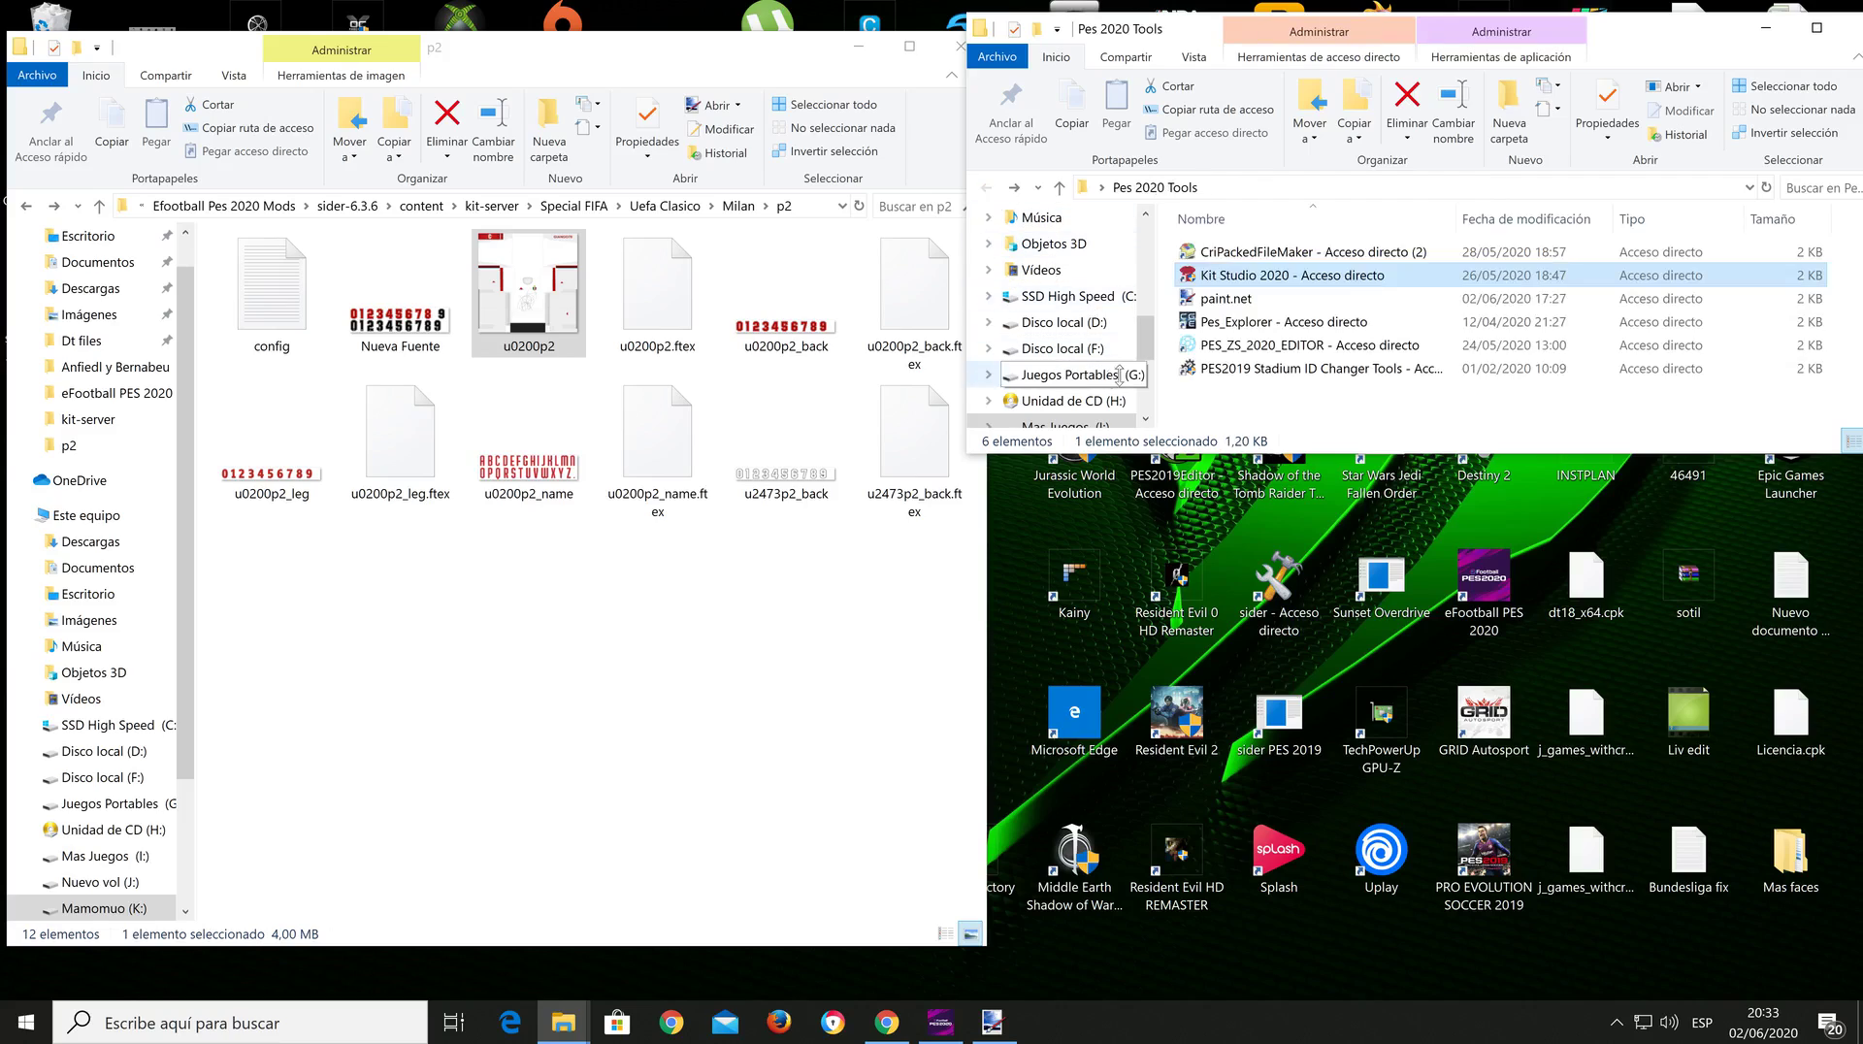
left_click(1209, 325)
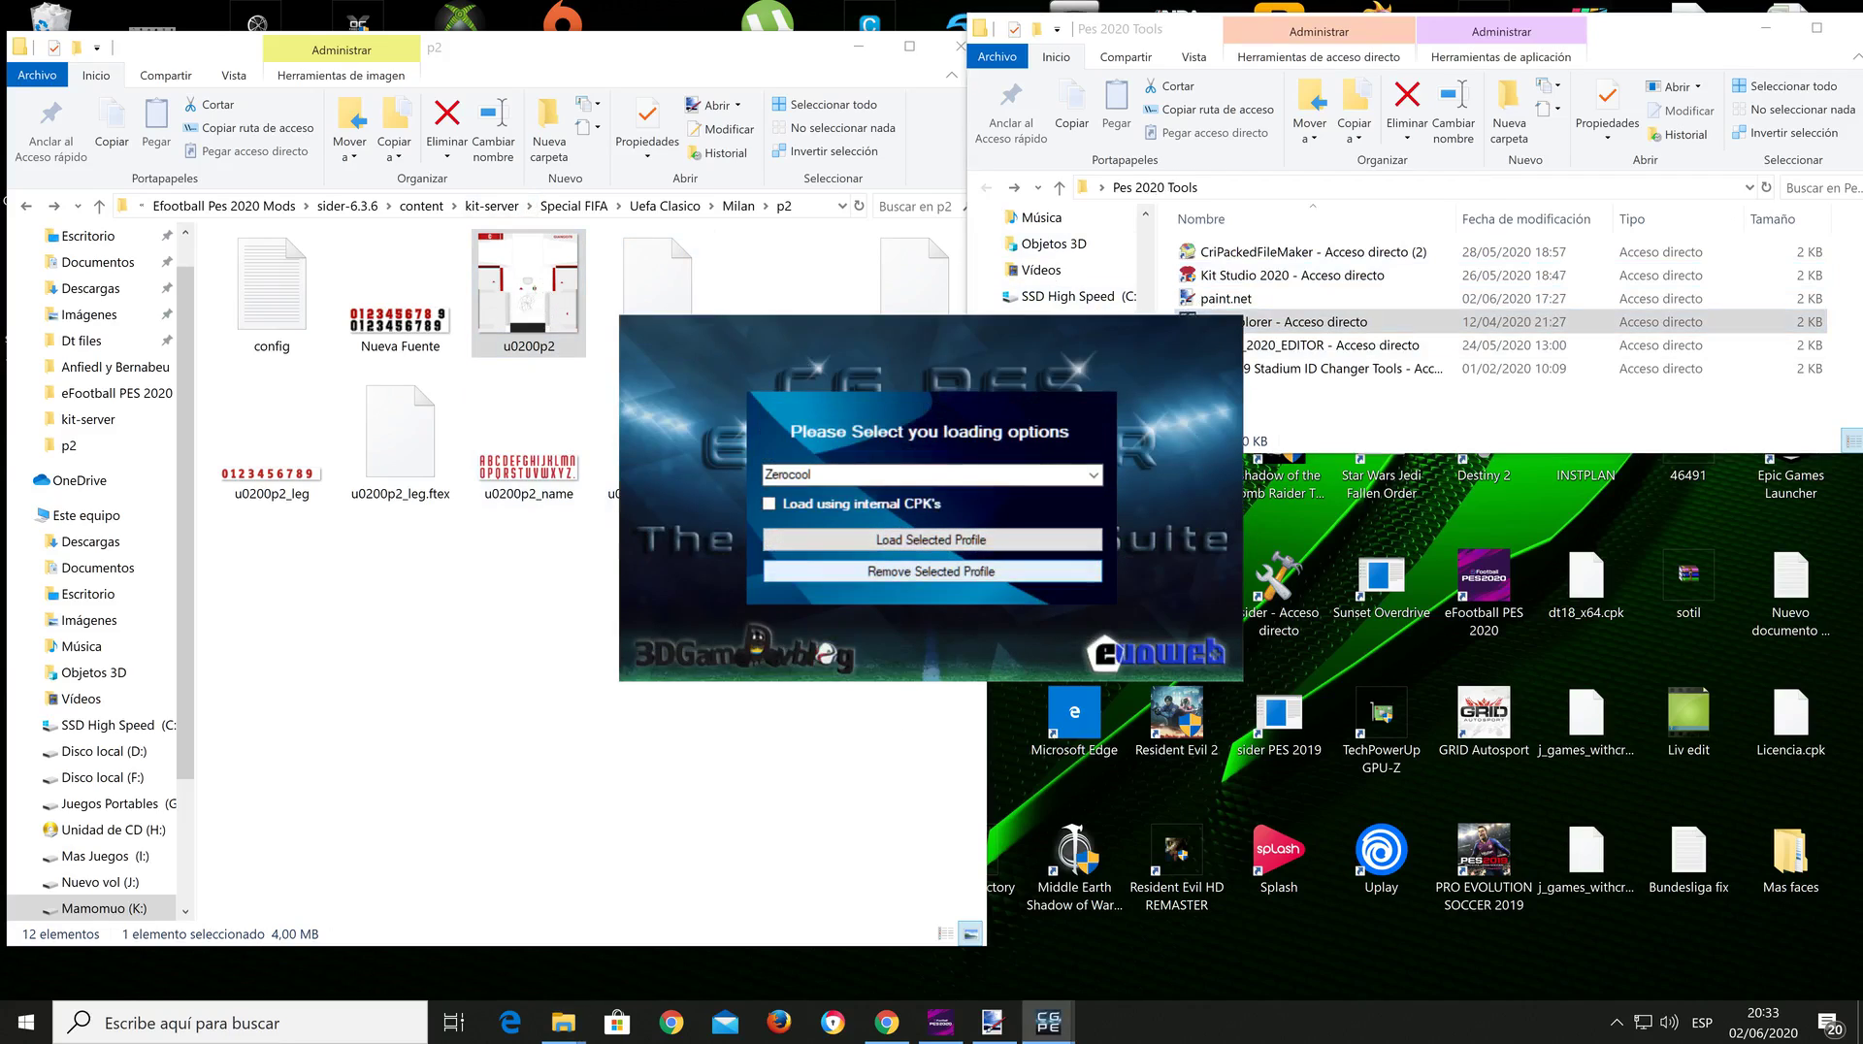
left_click(970, 540)
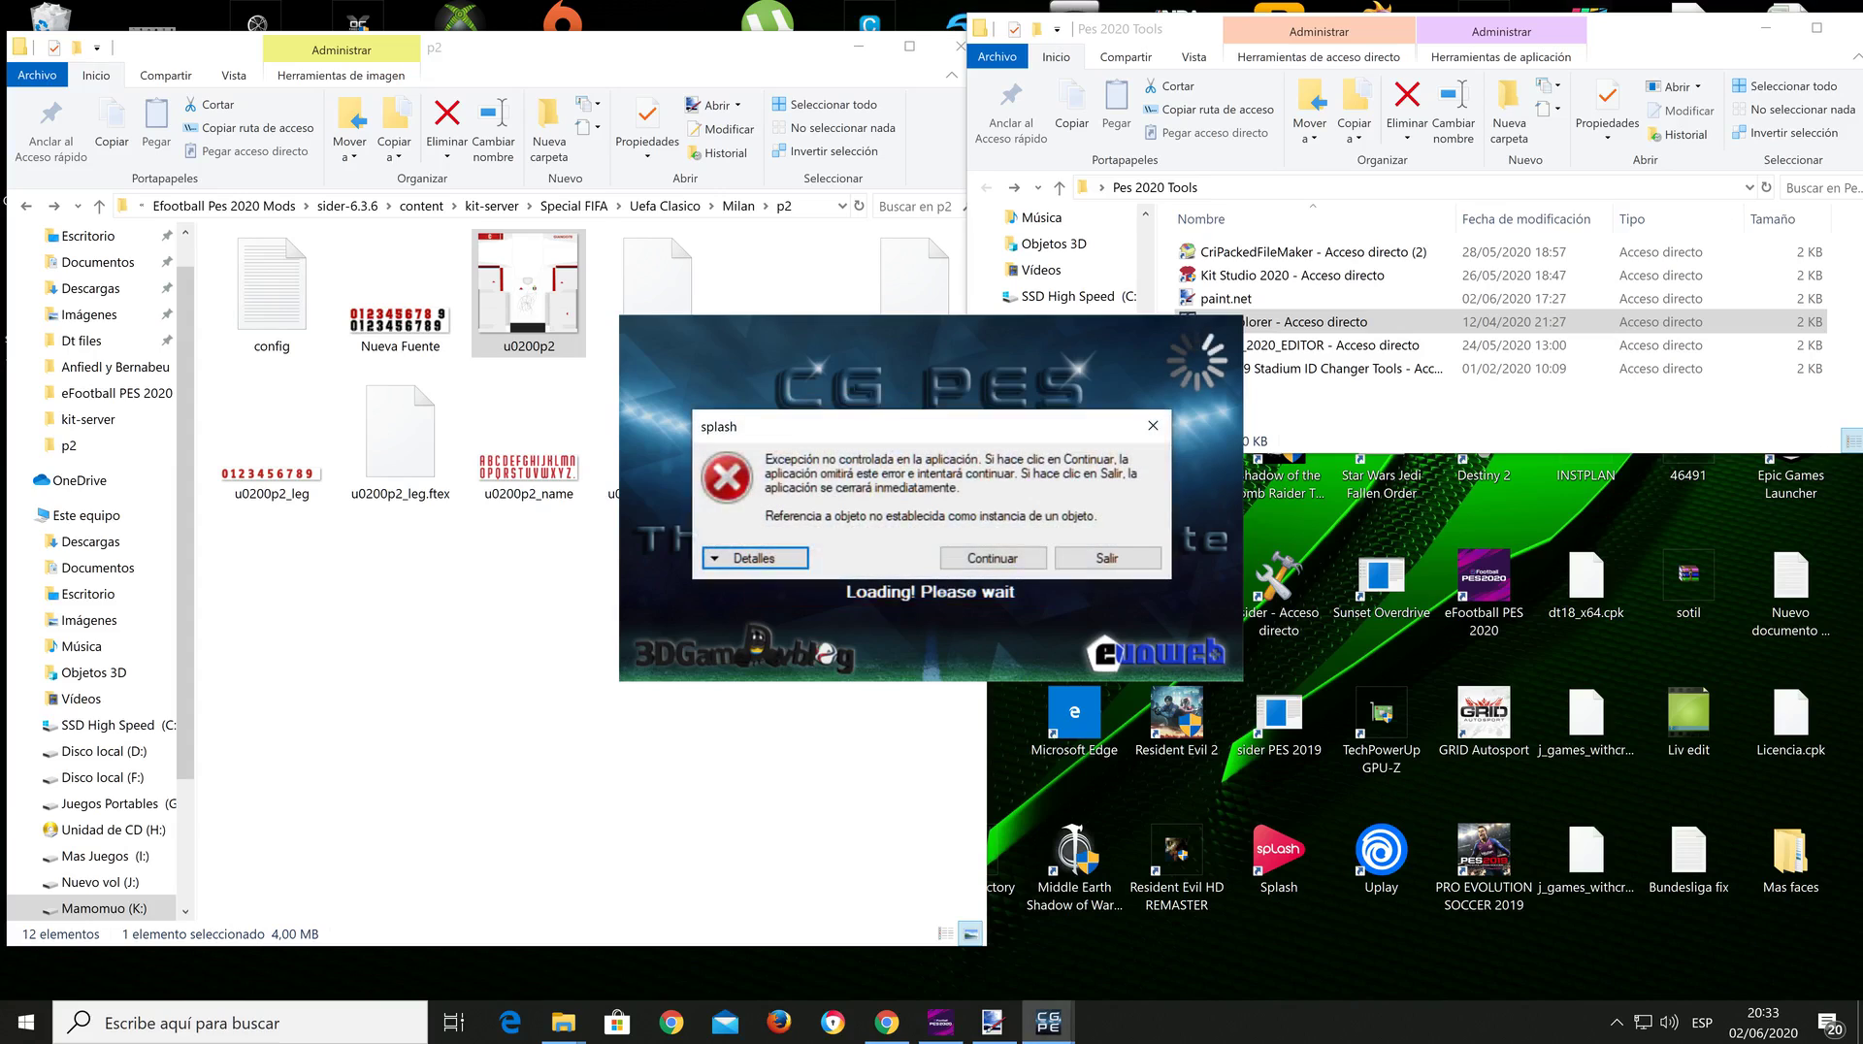
left_click(994, 557)
left_click(194, 129)
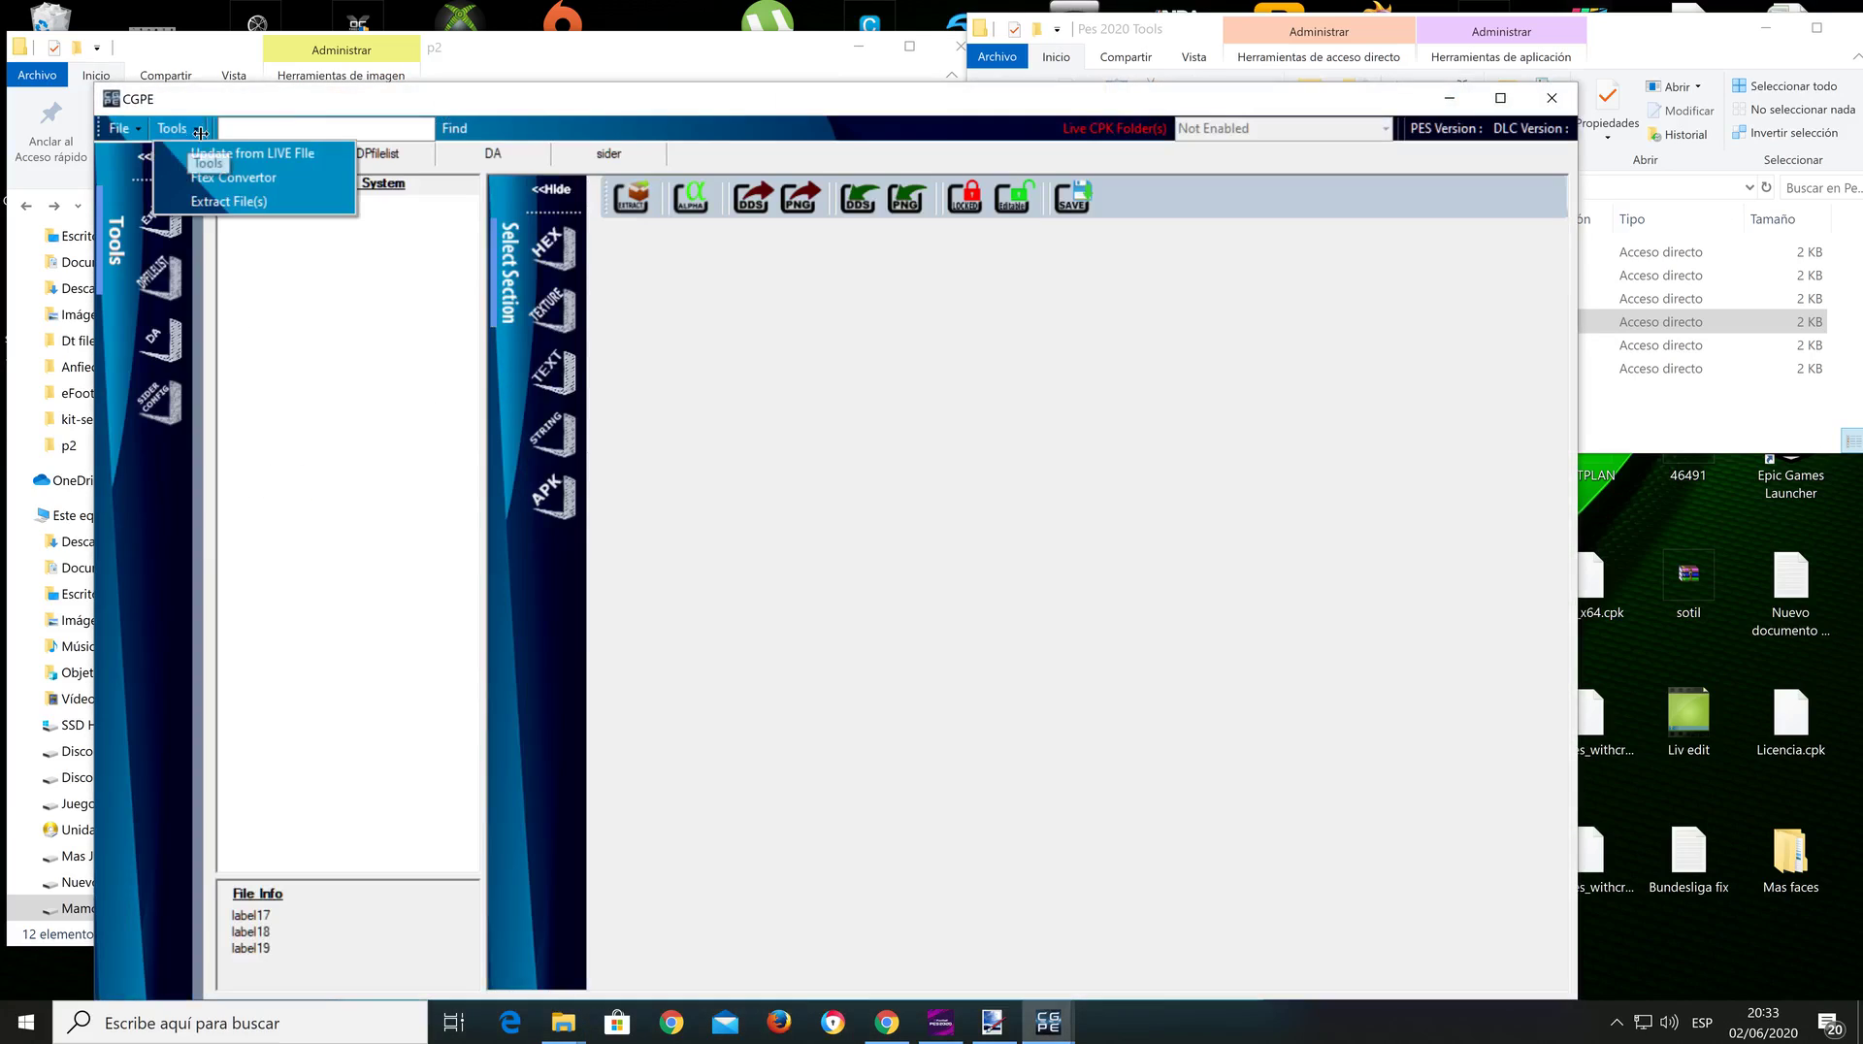
left_click(204, 175)
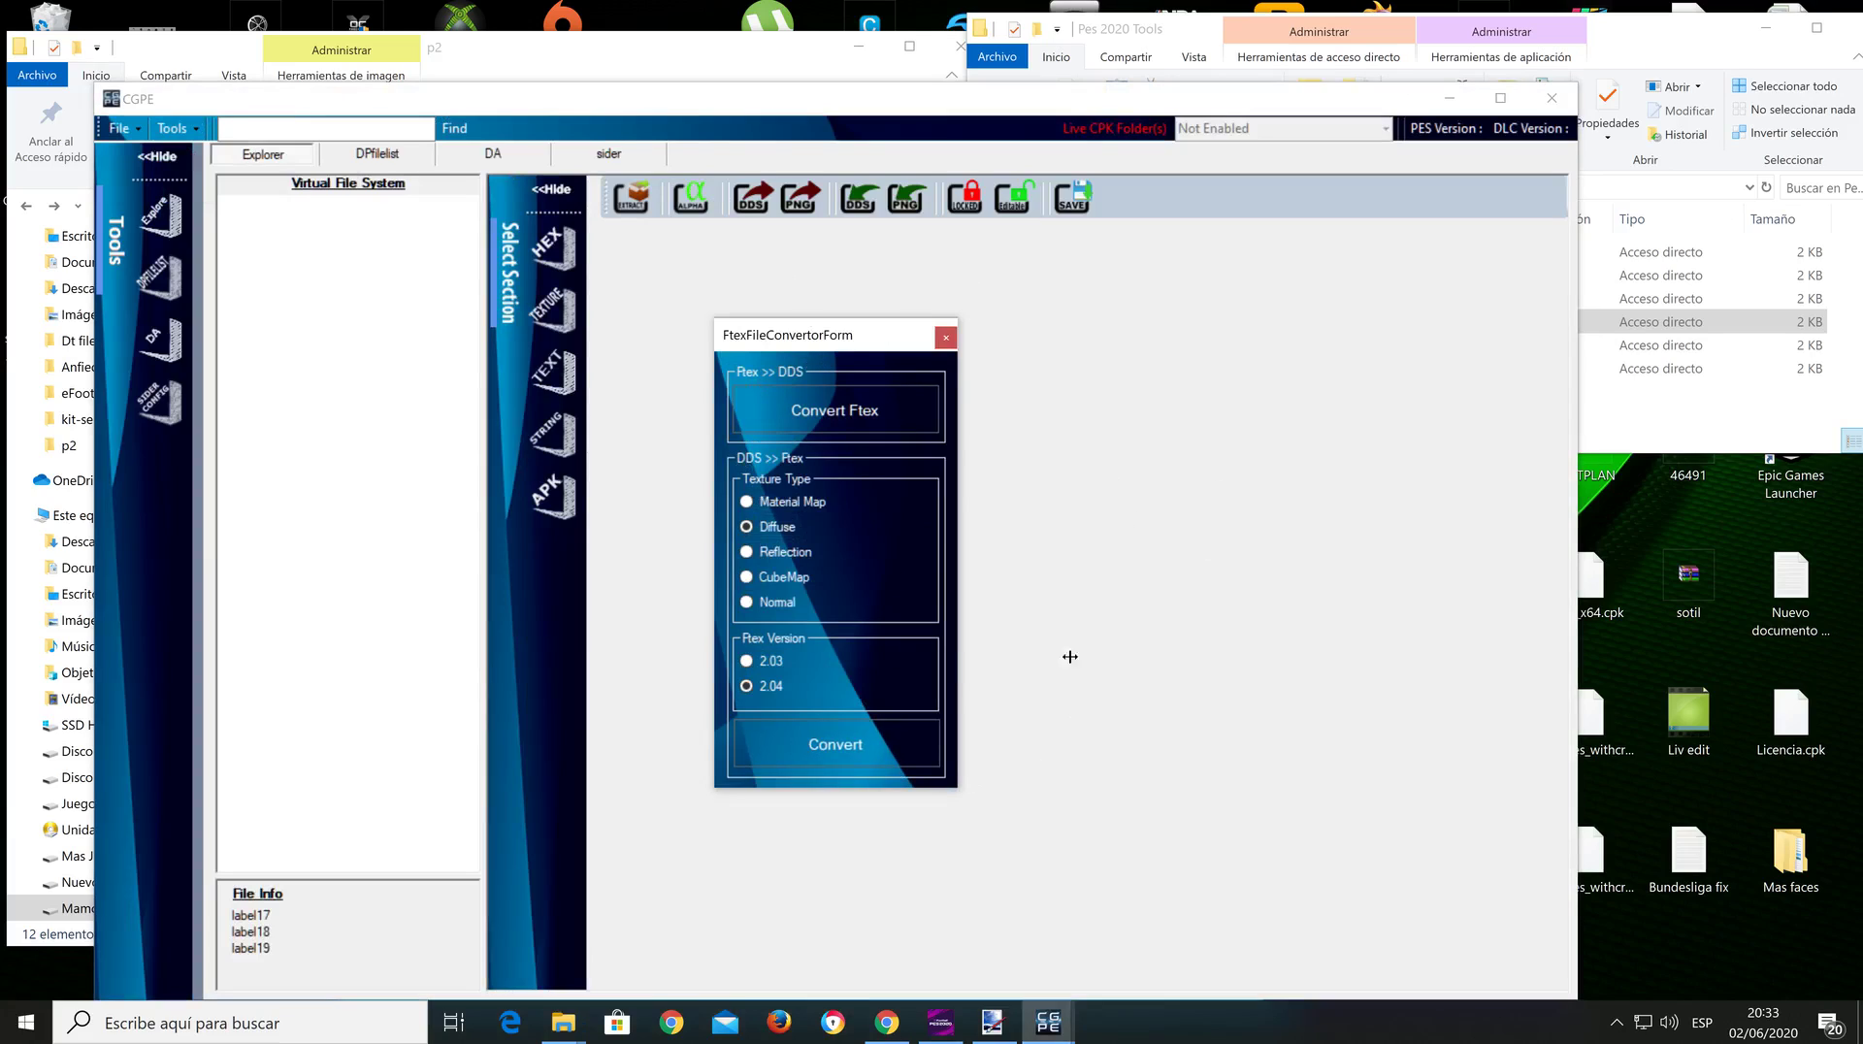
Step: Convert u0200p2.dds from Milan's p2 folder to Ftex with the Diffuse texture type and version 2.04
left_click(873, 726)
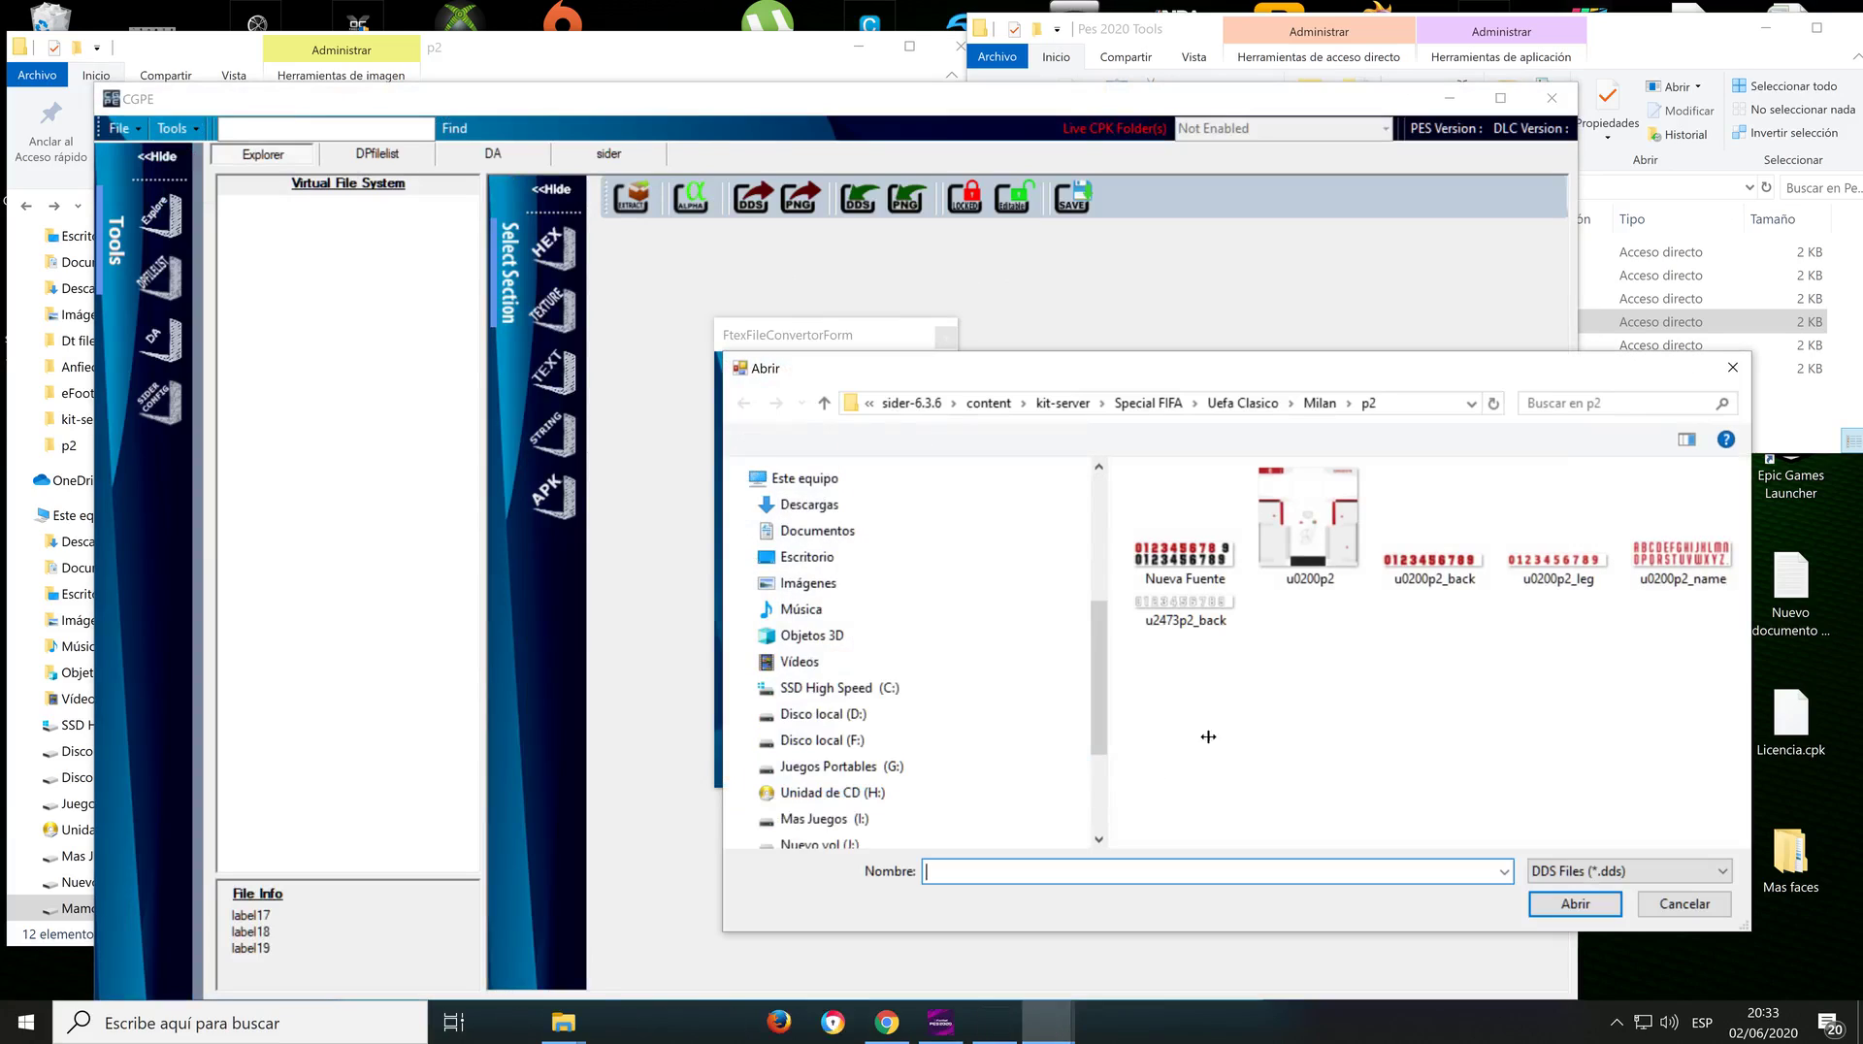
double_click(1355, 541)
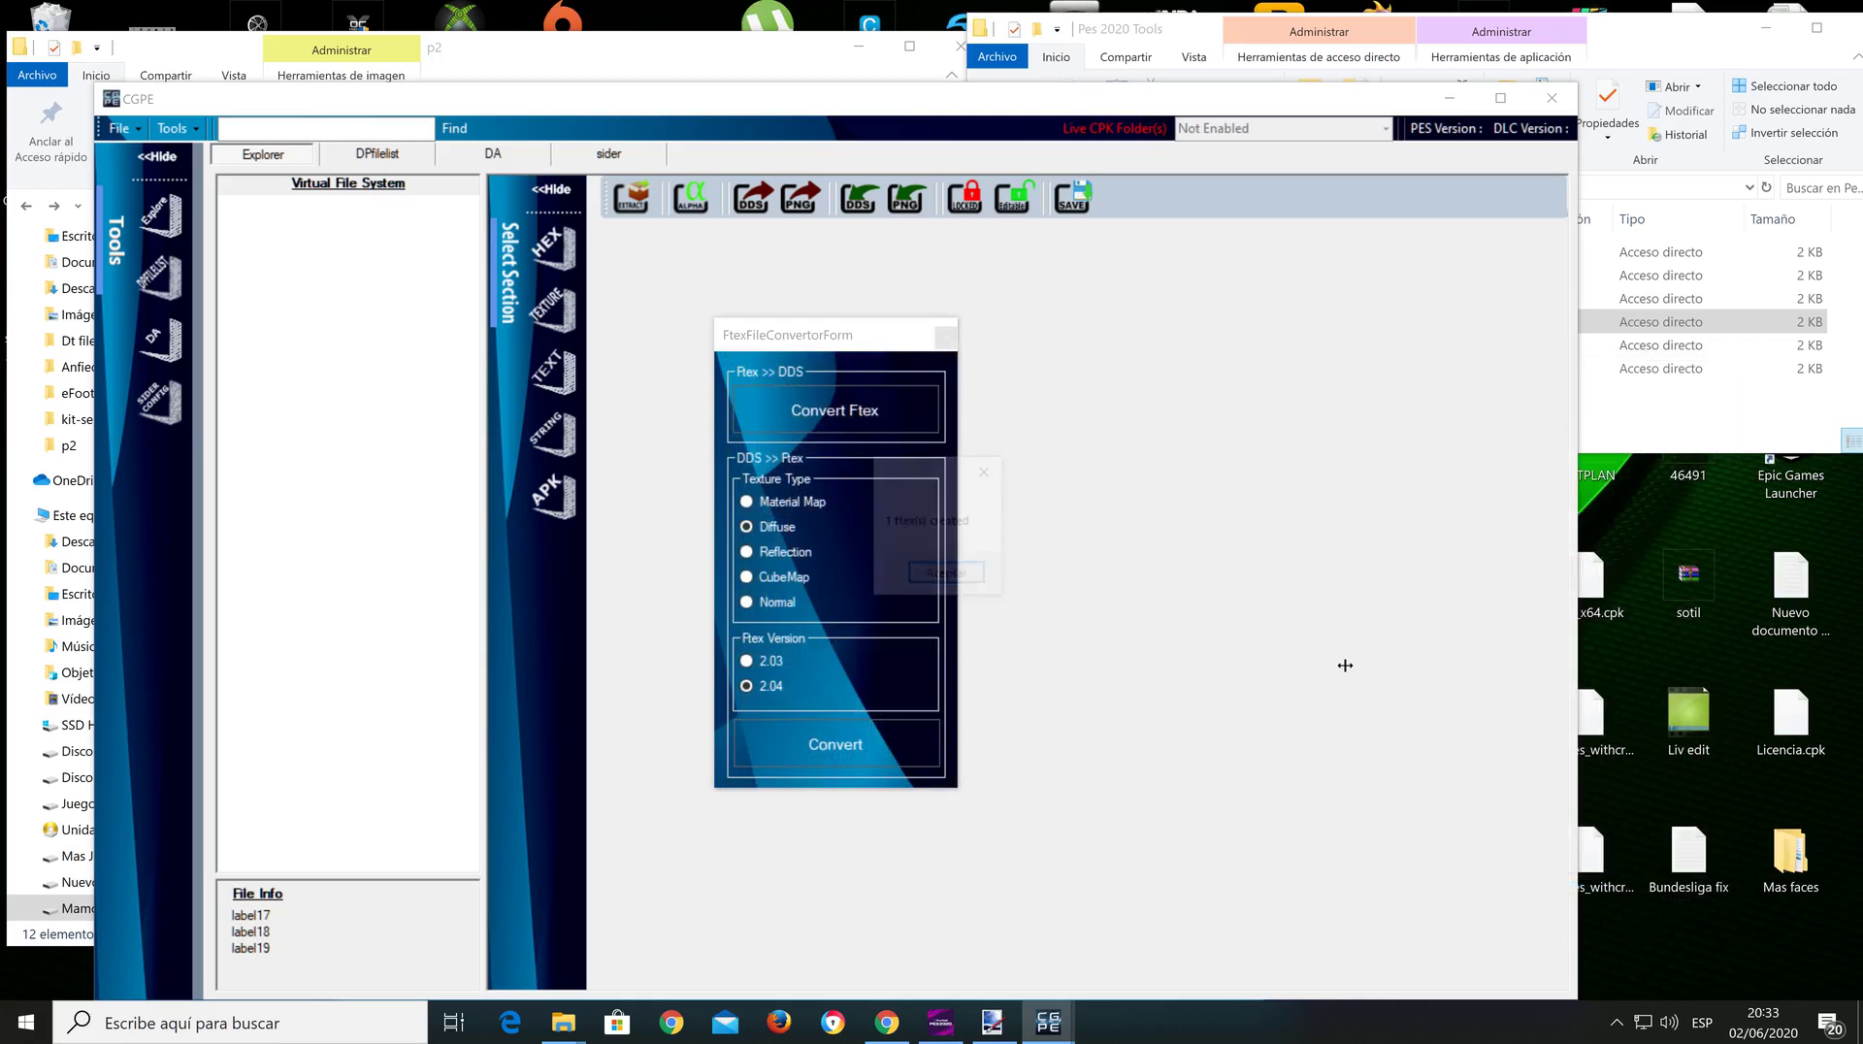
left_click(949, 576)
Step: Switch to eFootball PES 2020, reload the 2do Uniforme preview of AC Milan Clásico and examine its shirt front up close
left_click(941, 1021)
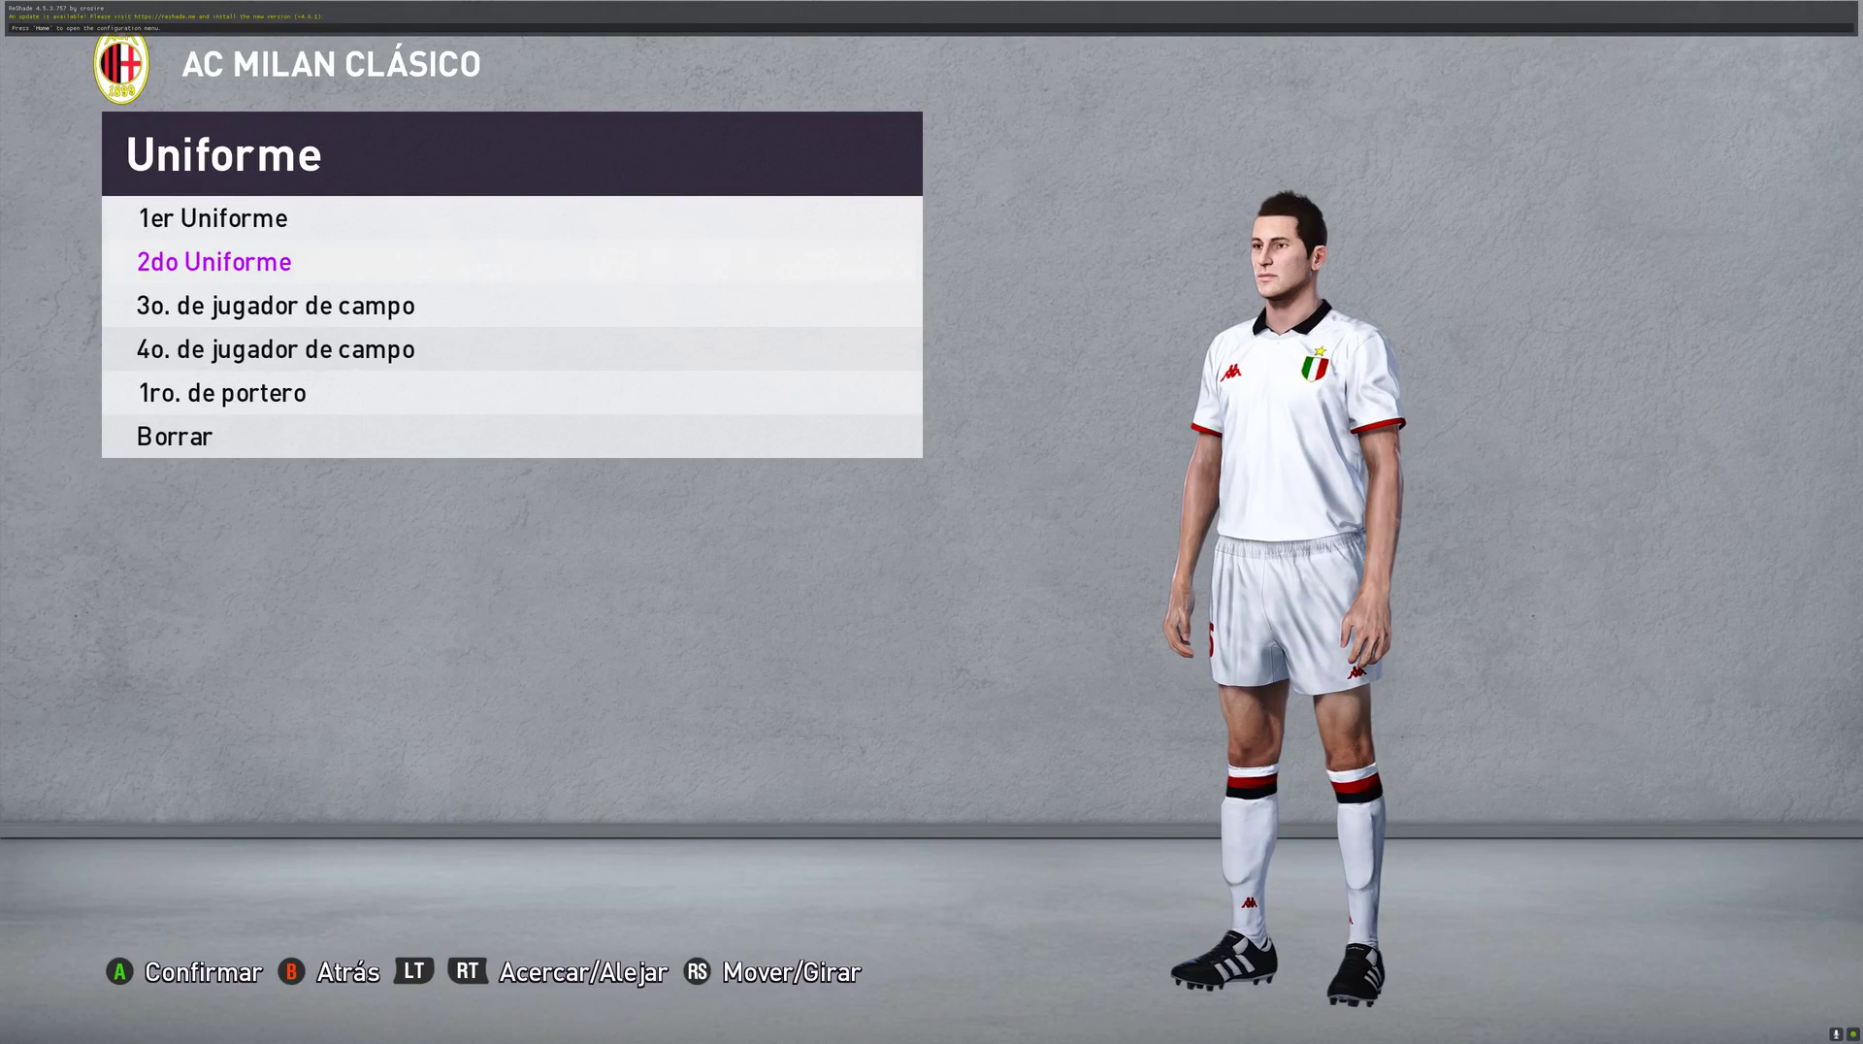
key("alt+Tab")
key("super+g")
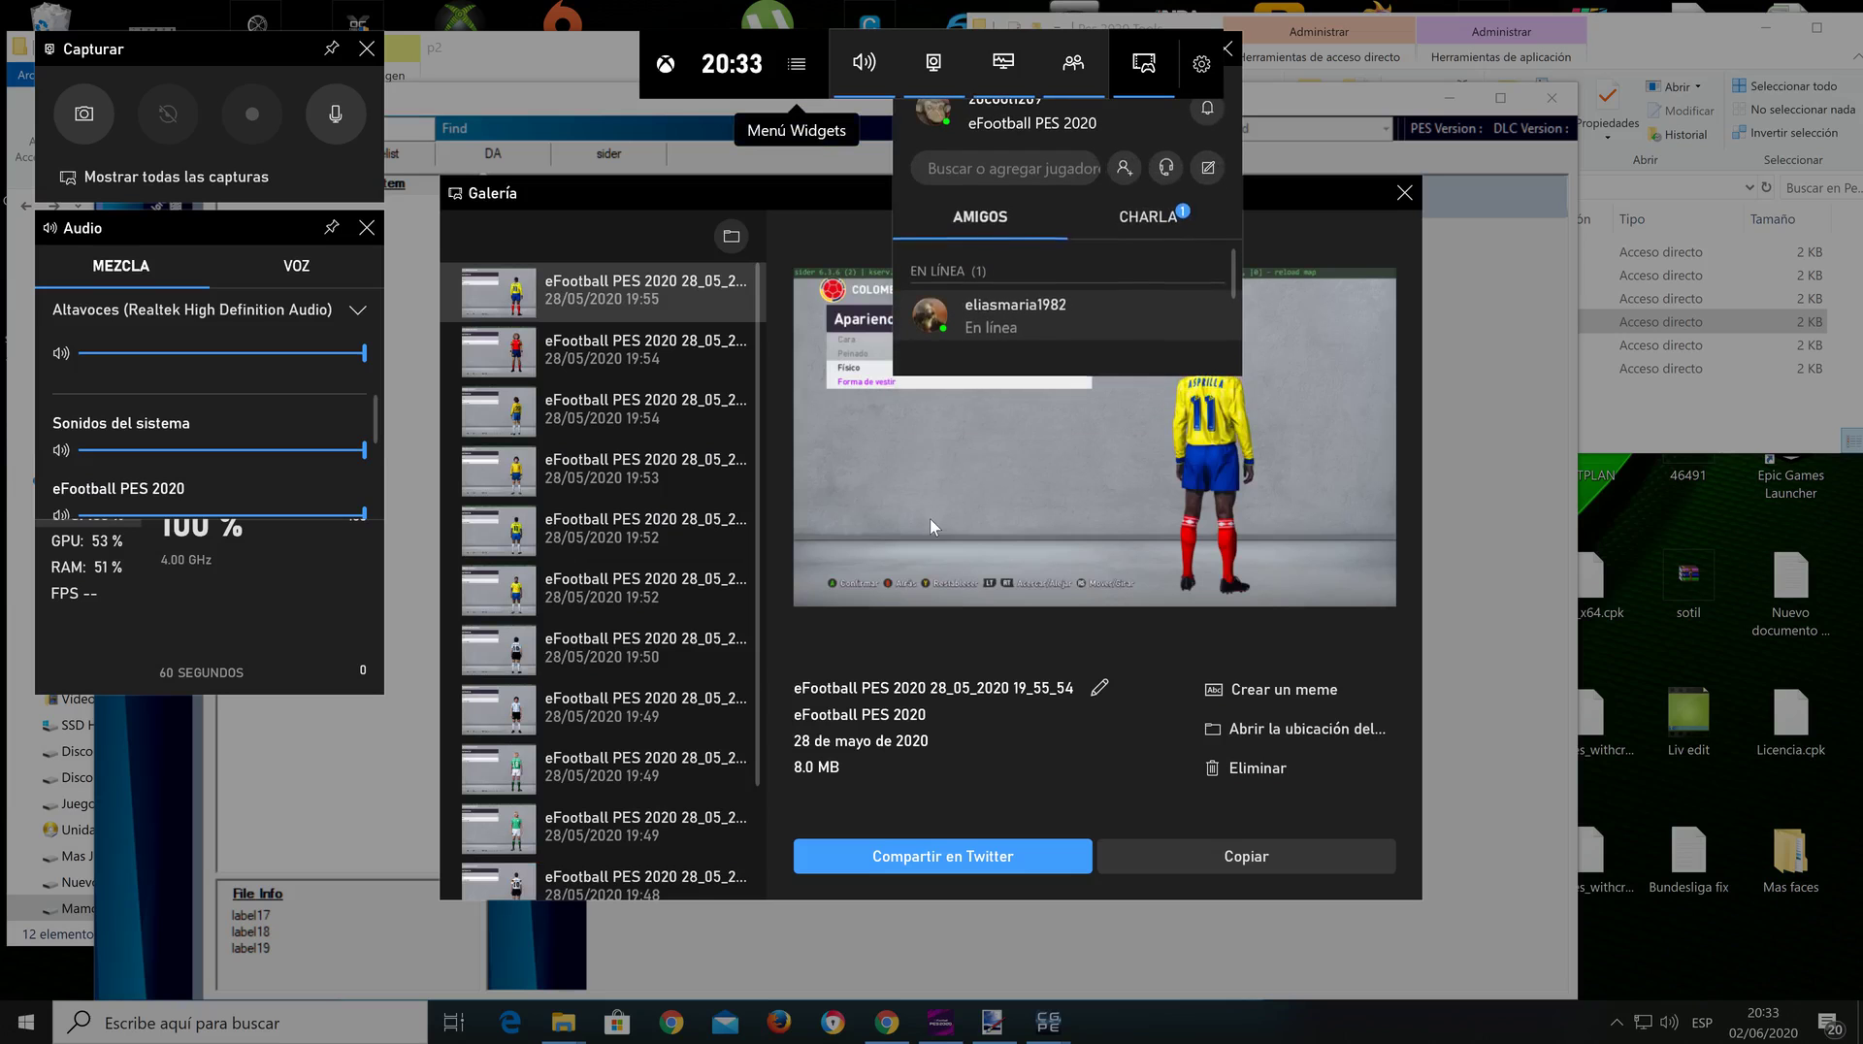
key("Escape")
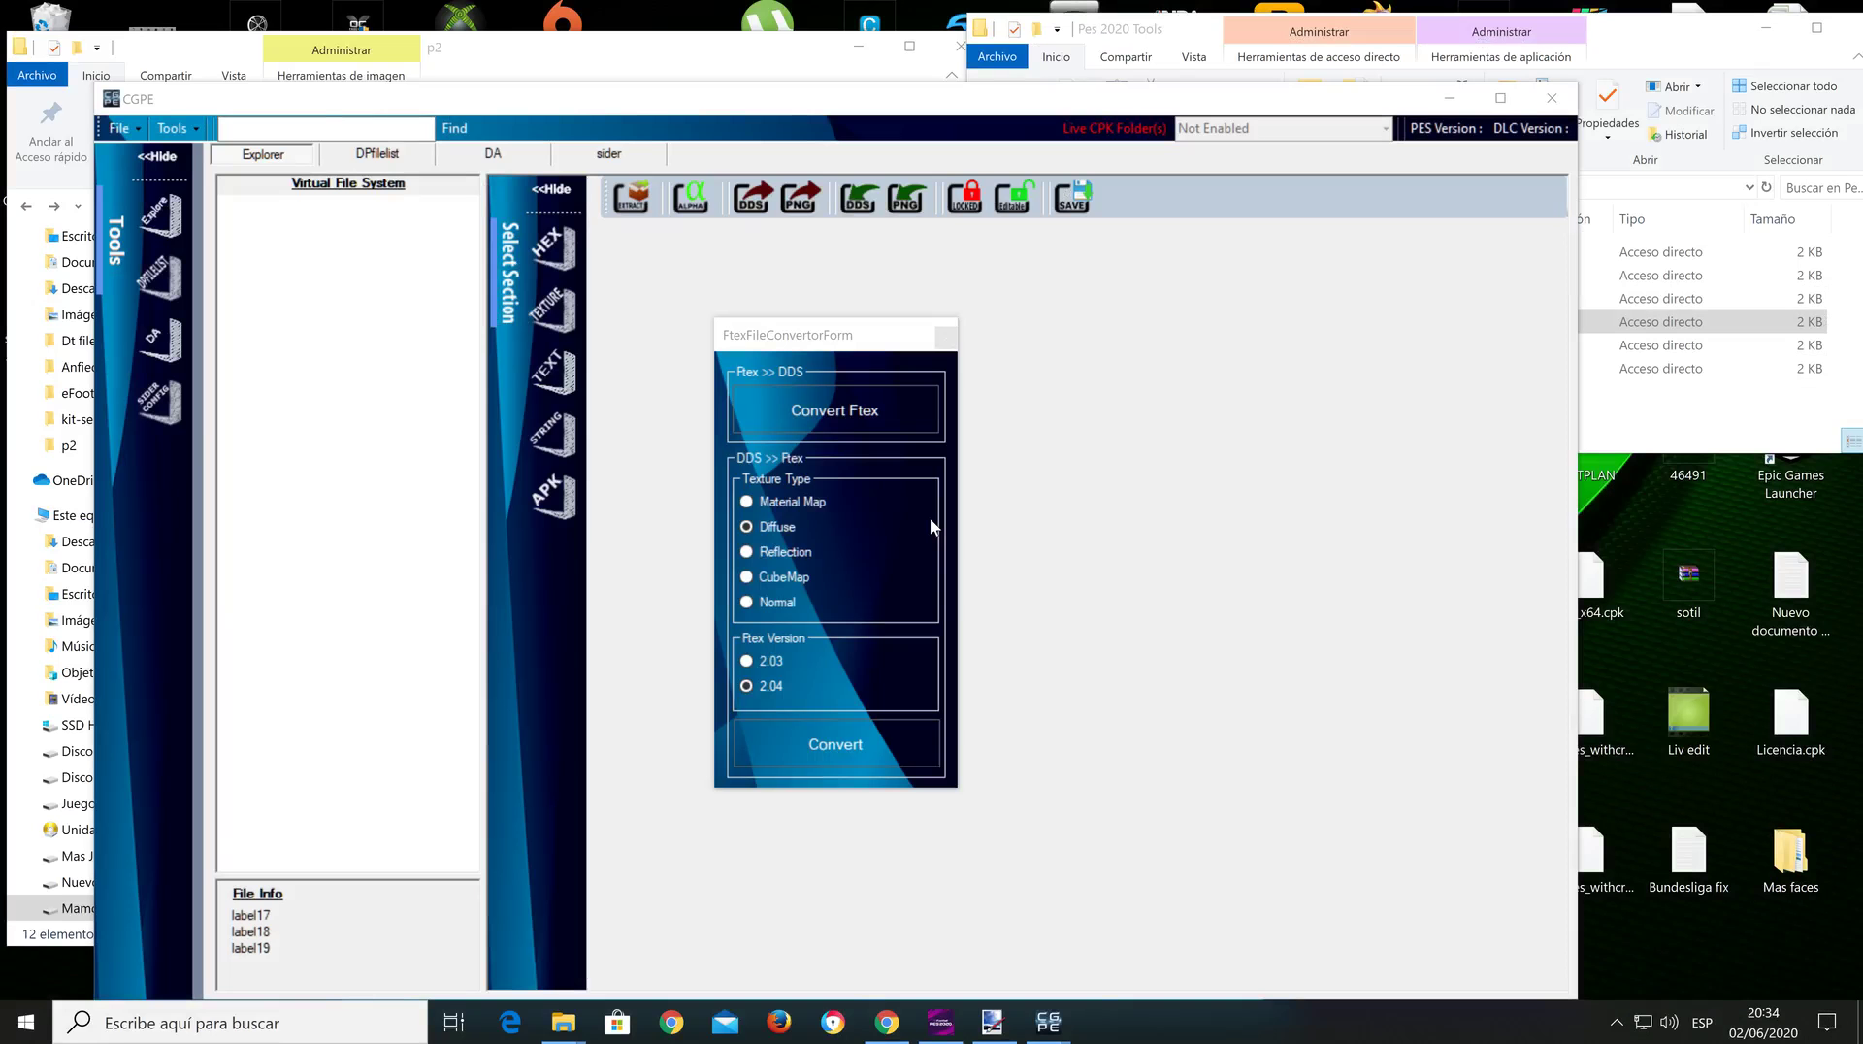
left_click(941, 1022)
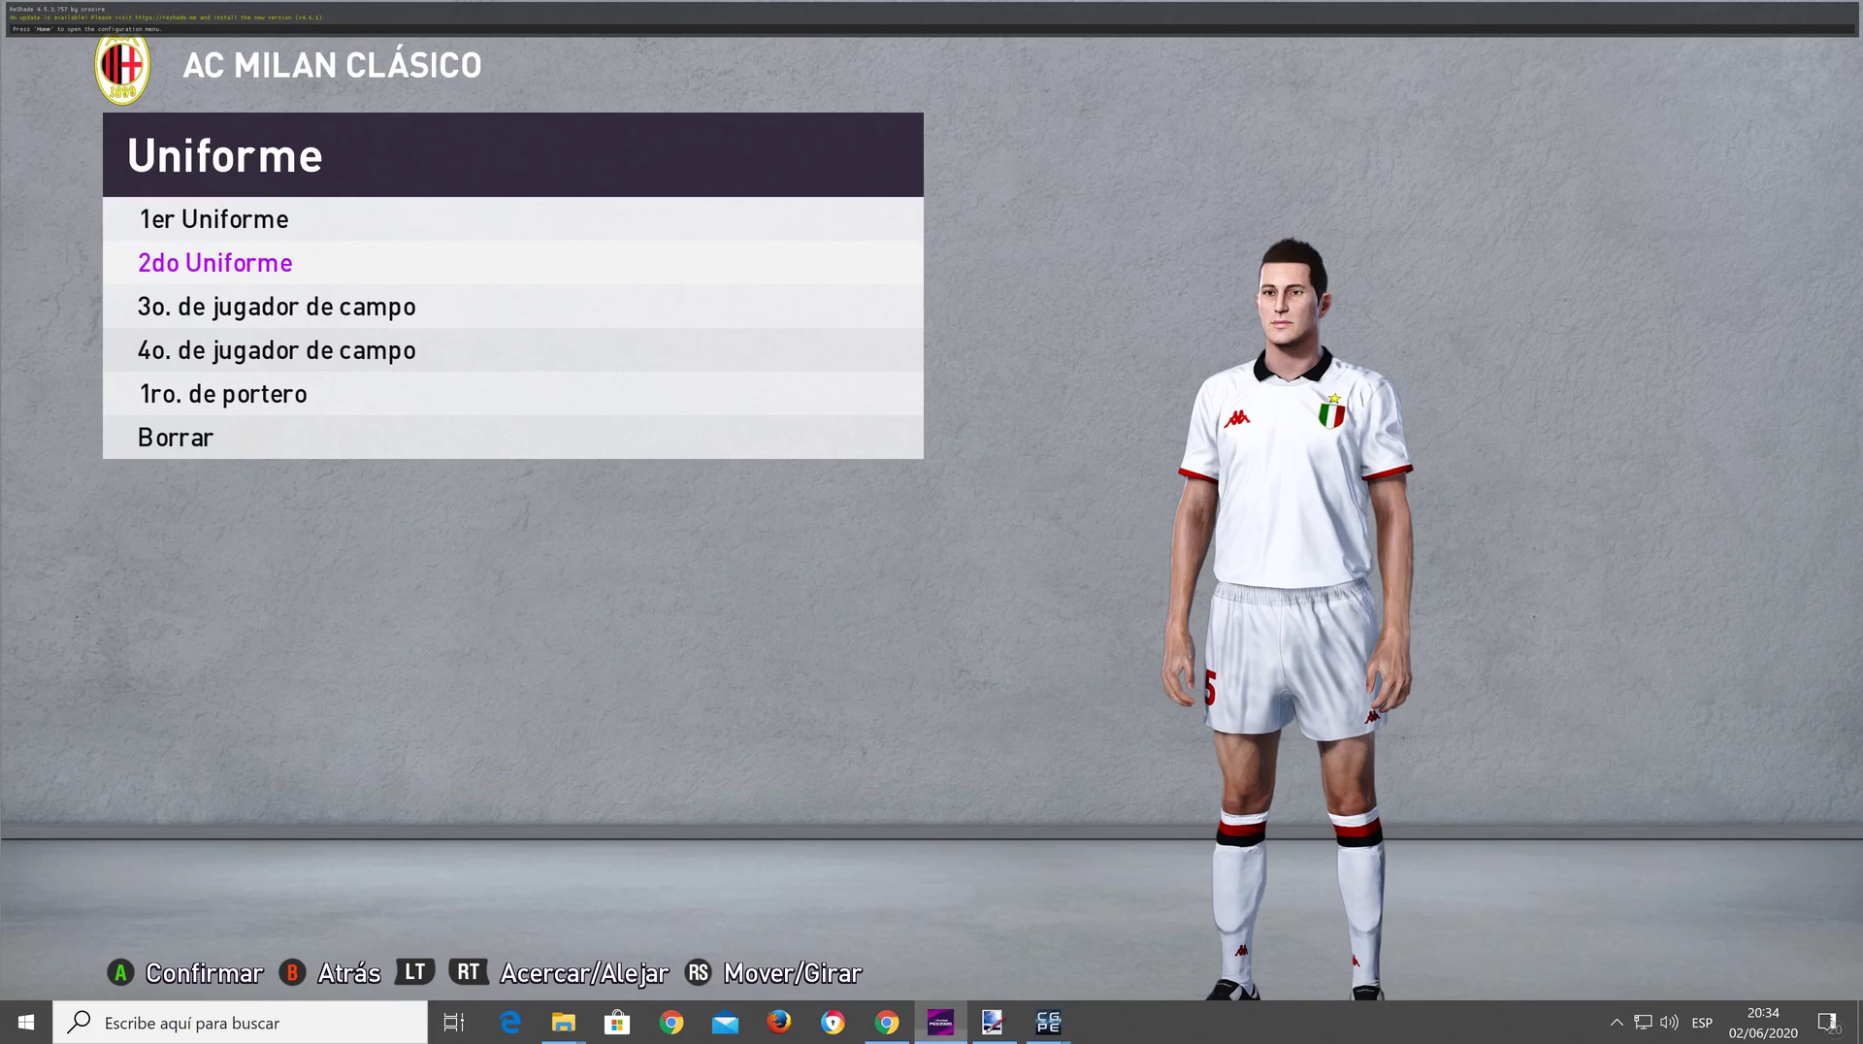
key("Down")
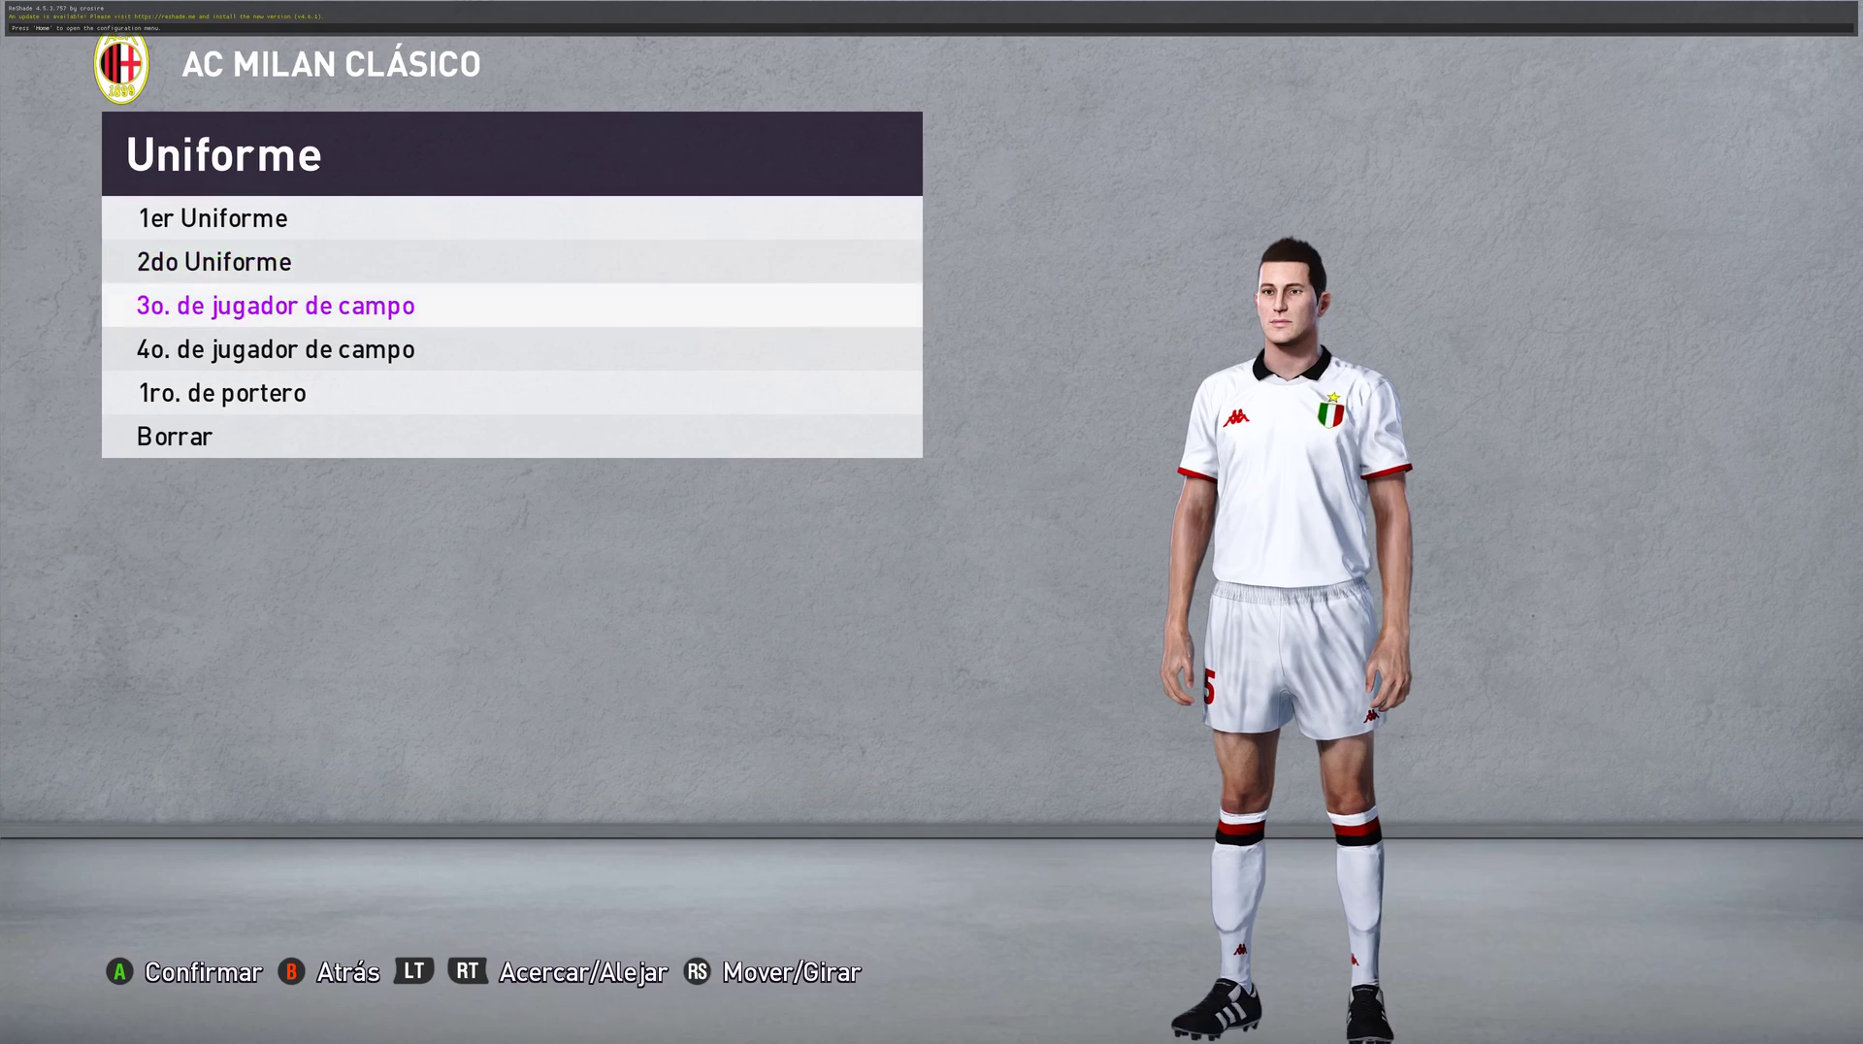
key("Up")
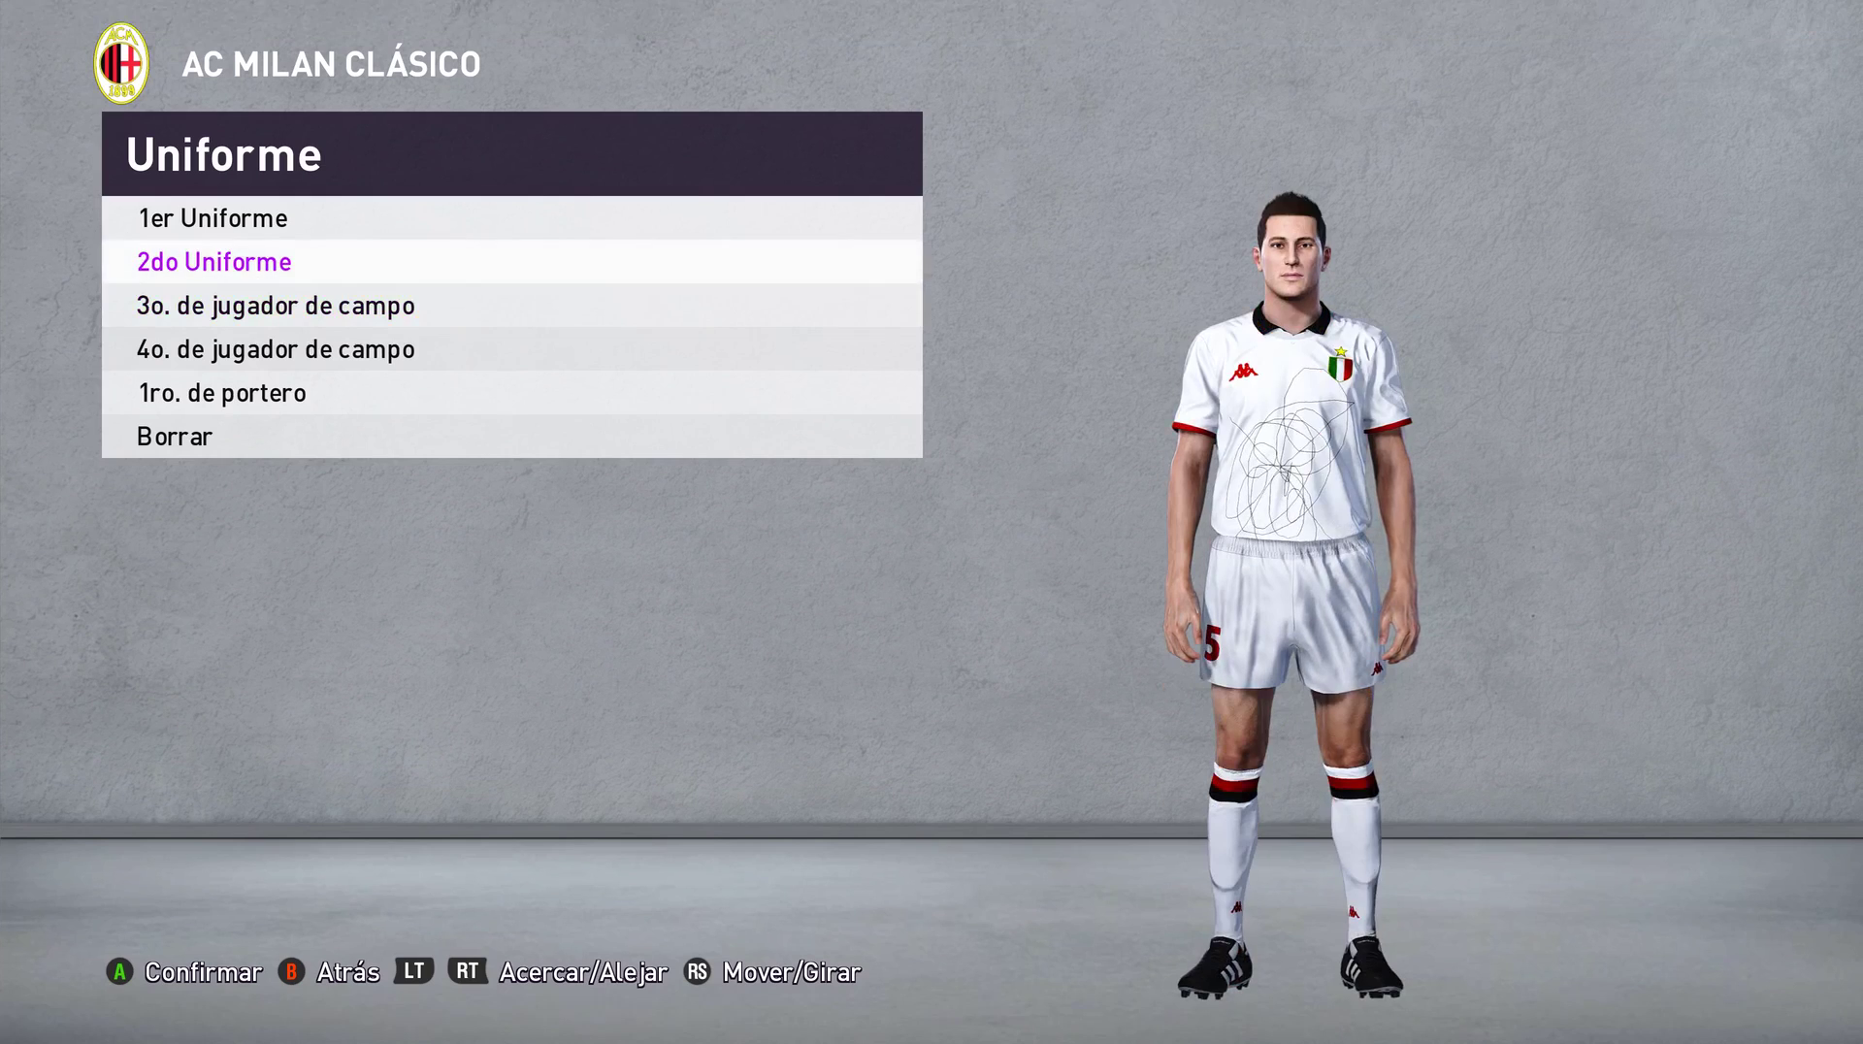
key("e")
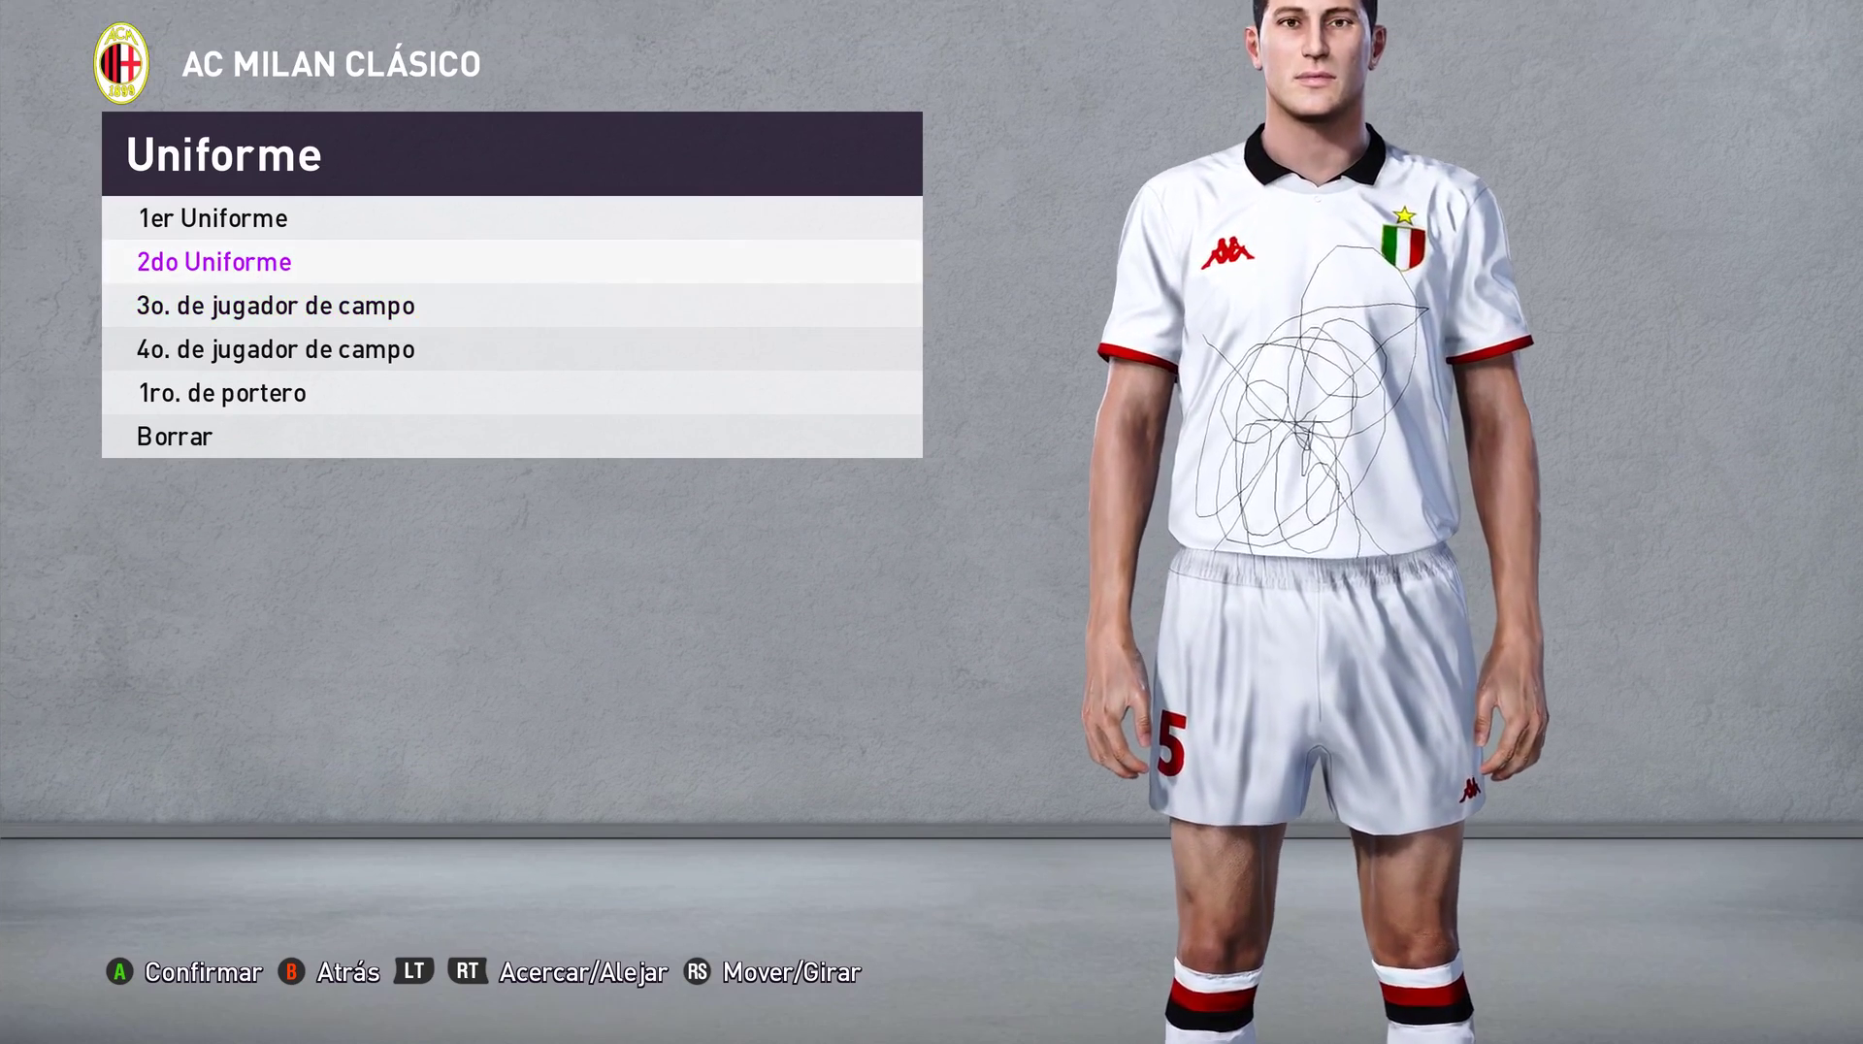
key("q")
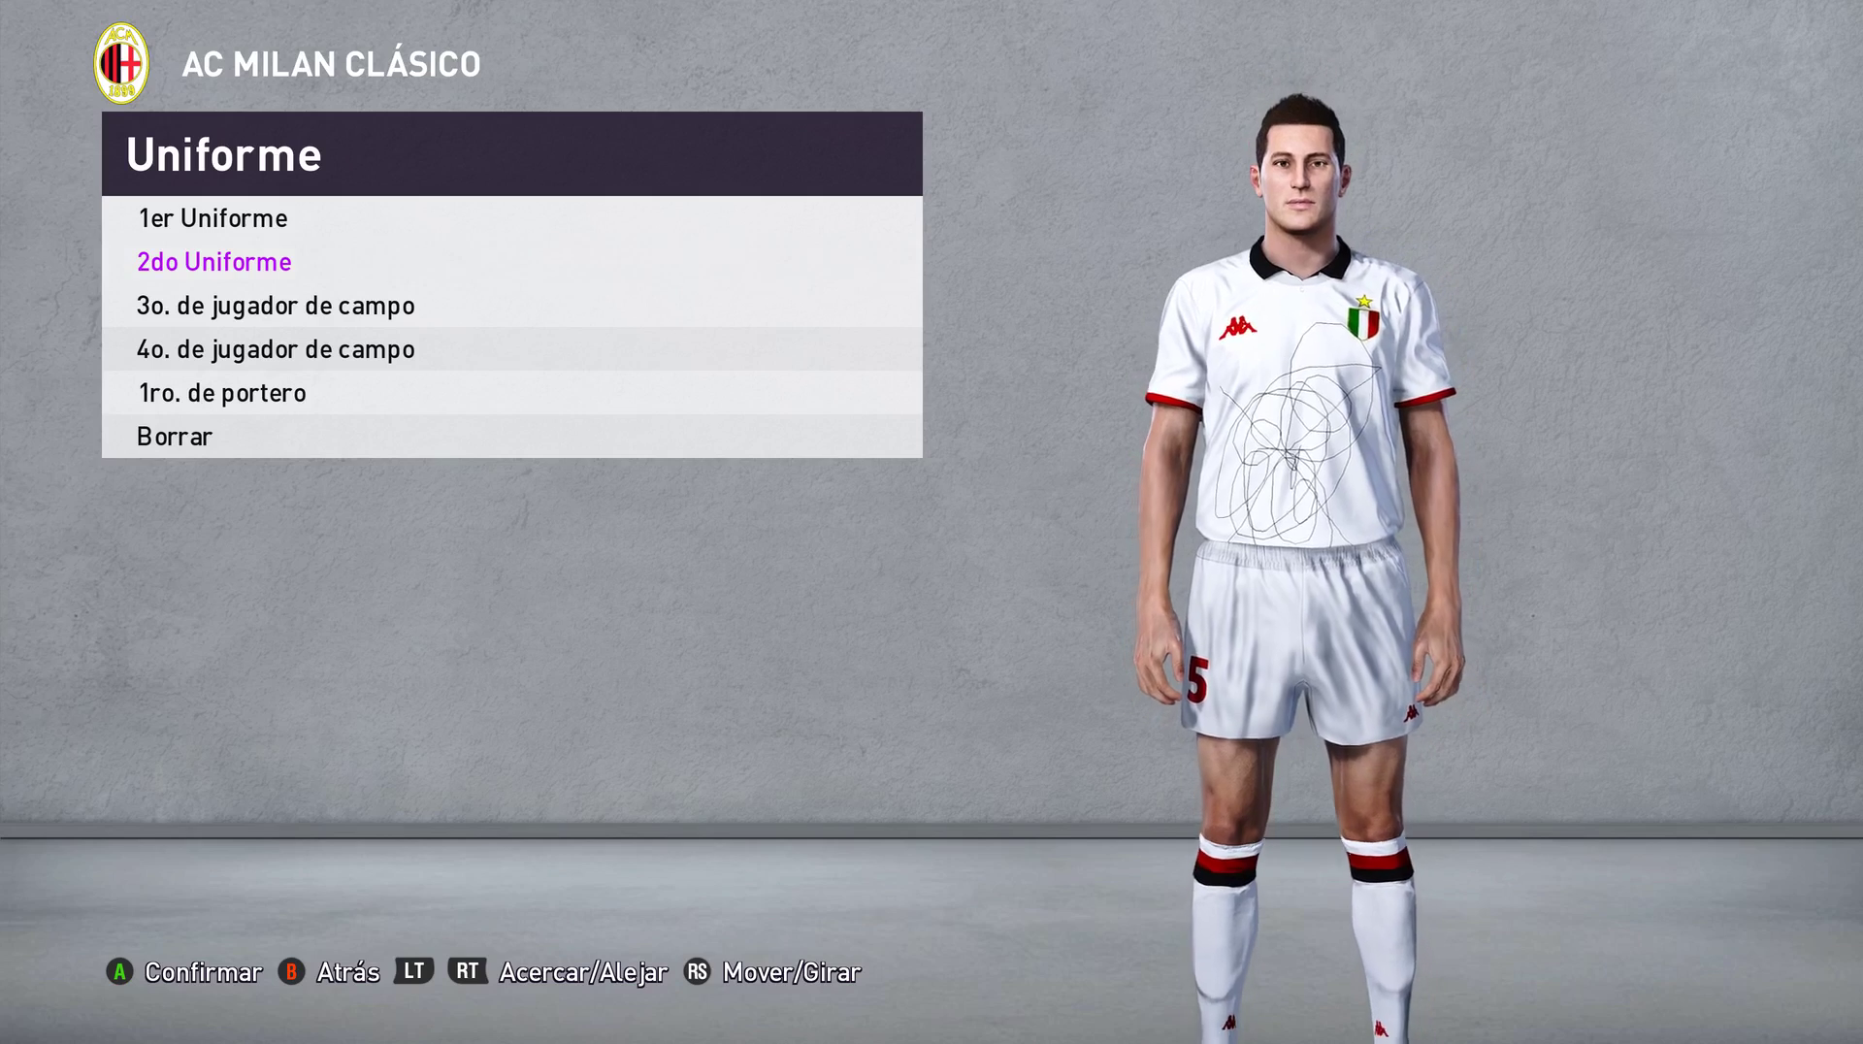
key("q")
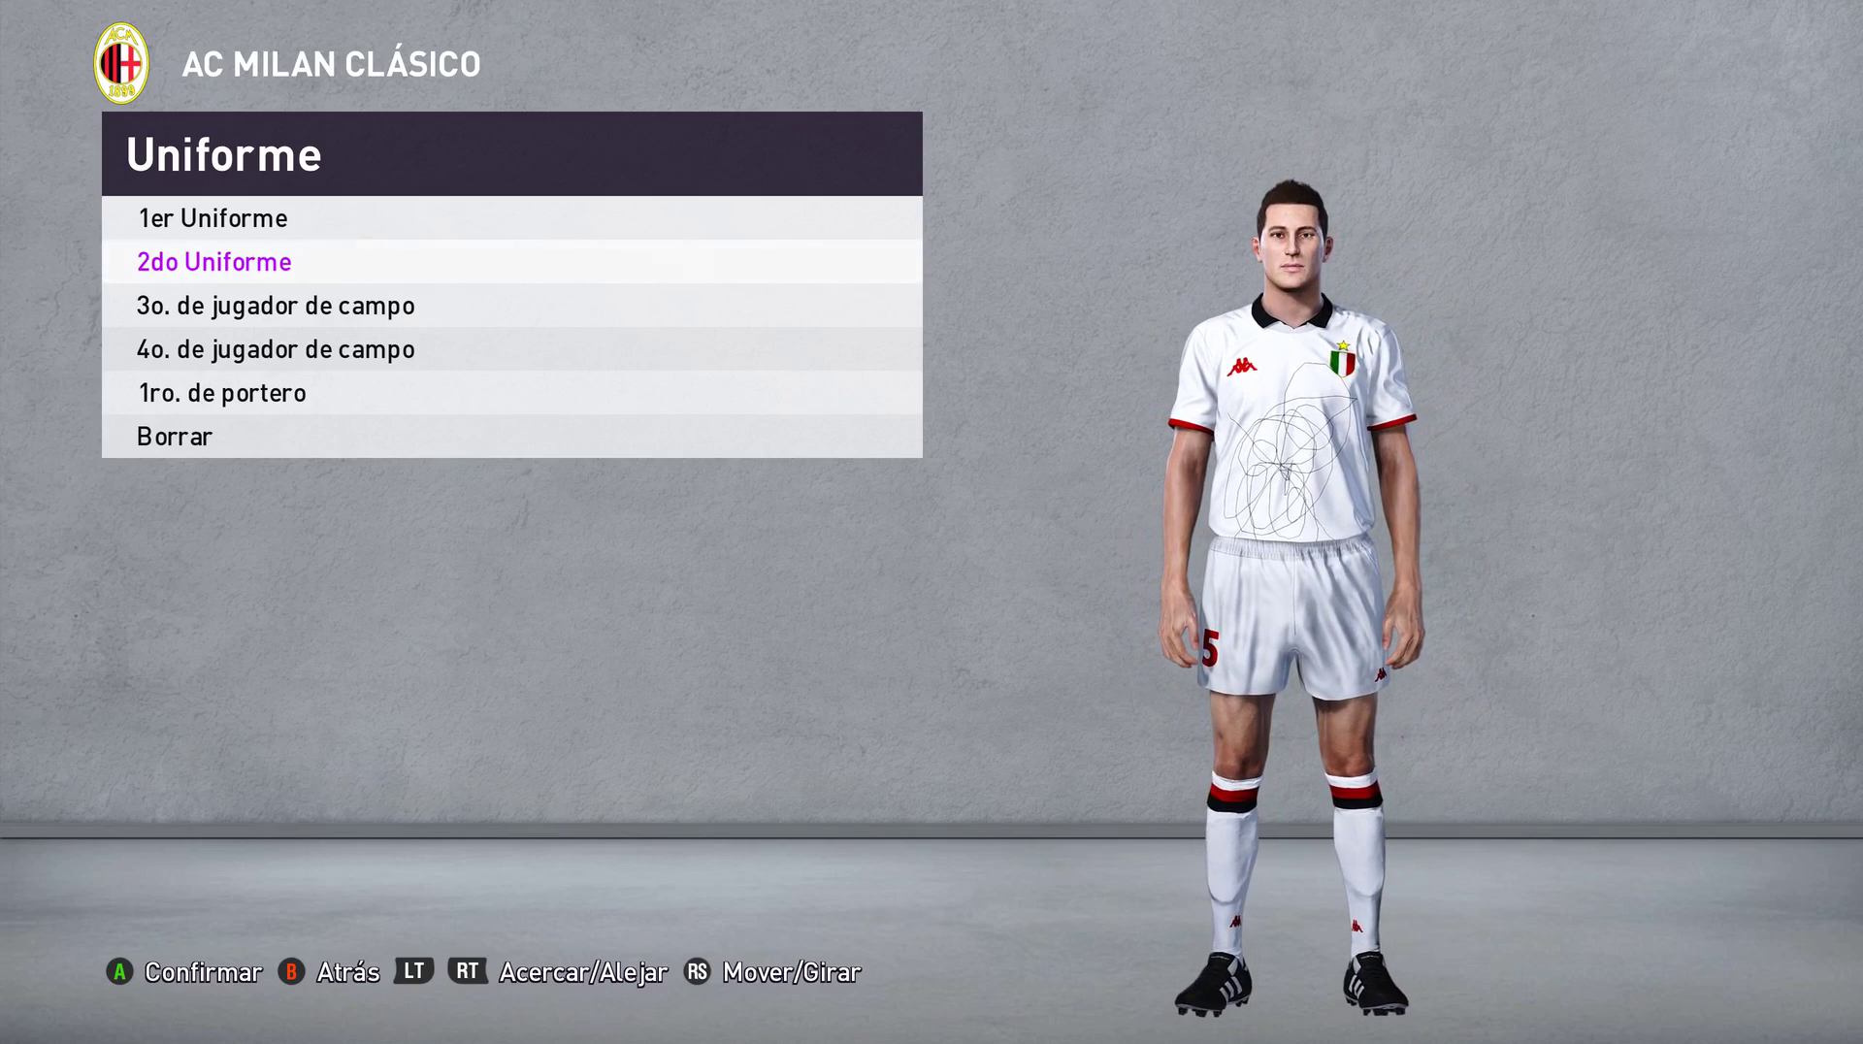
Step: Switch back to u0200p2.dds in paint.net and undo both pencil strokes on the shirt front
key("alt+Tab")
key("alt+Tab")
key("alt+Tab")
left_click(933, 526)
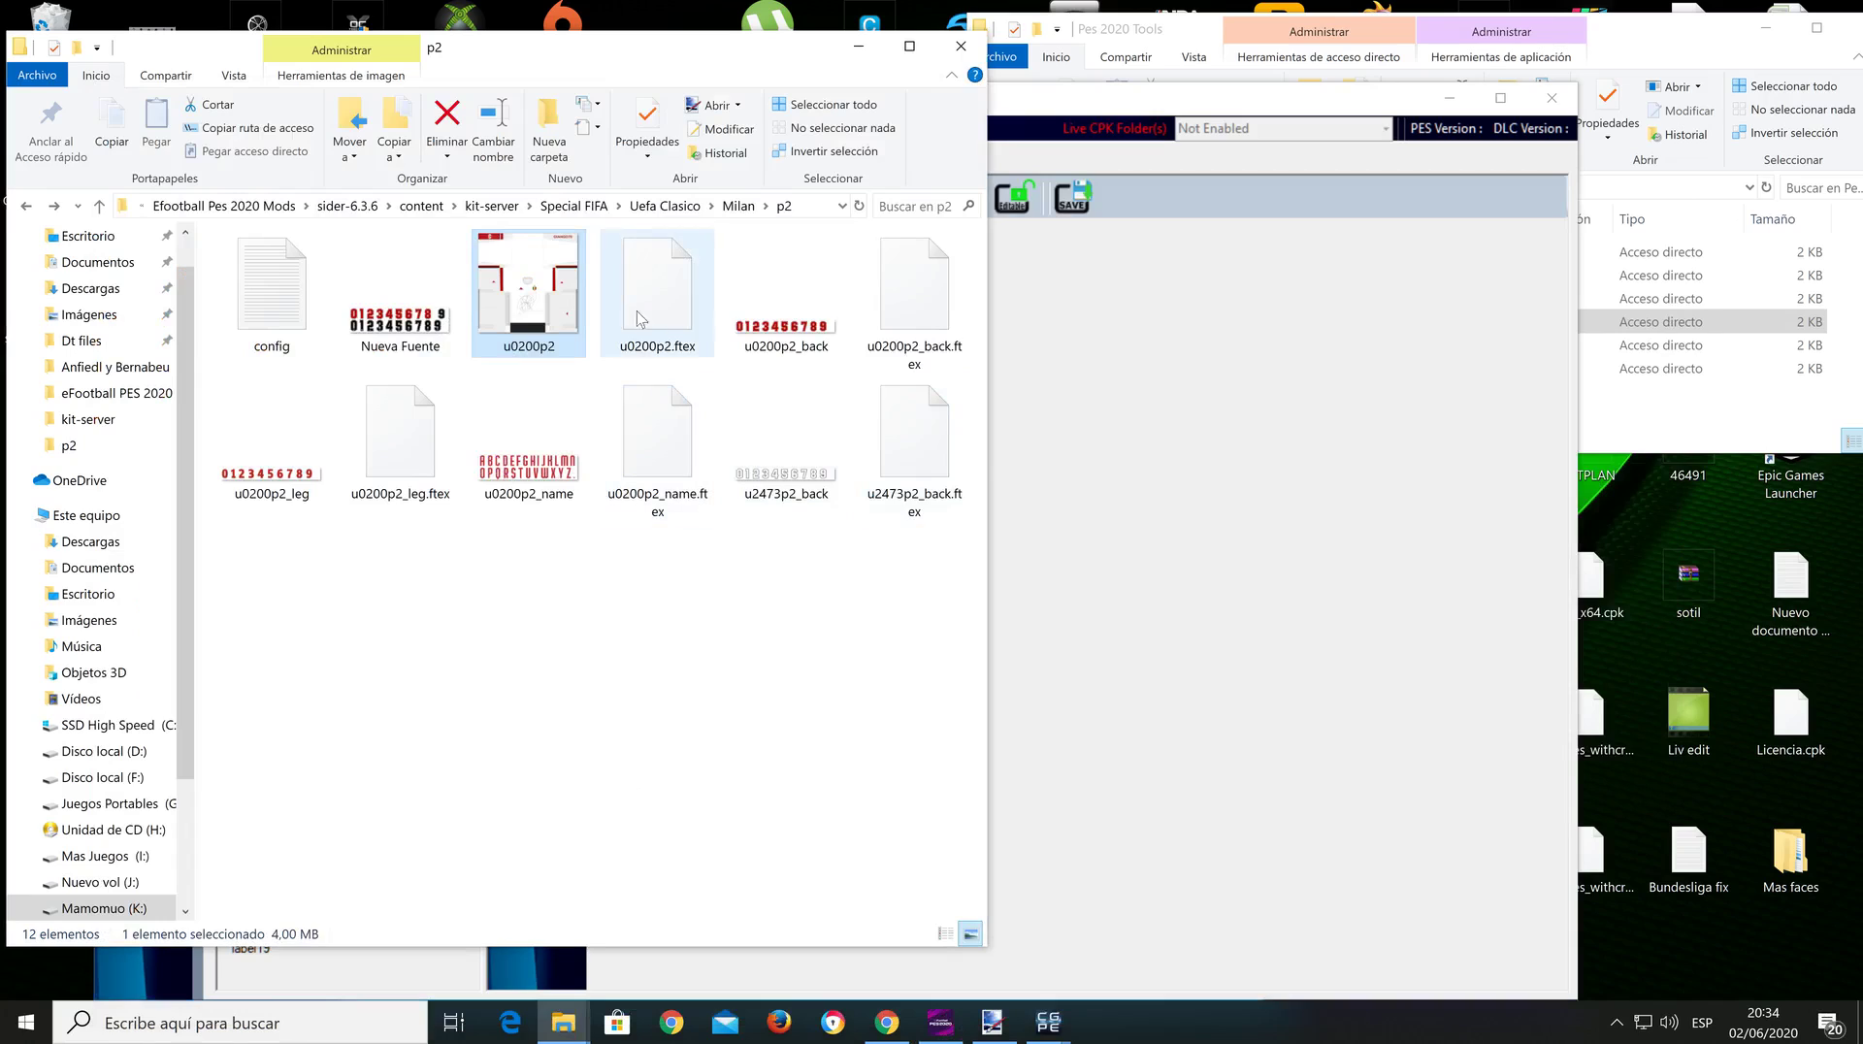
left_click(992, 1022)
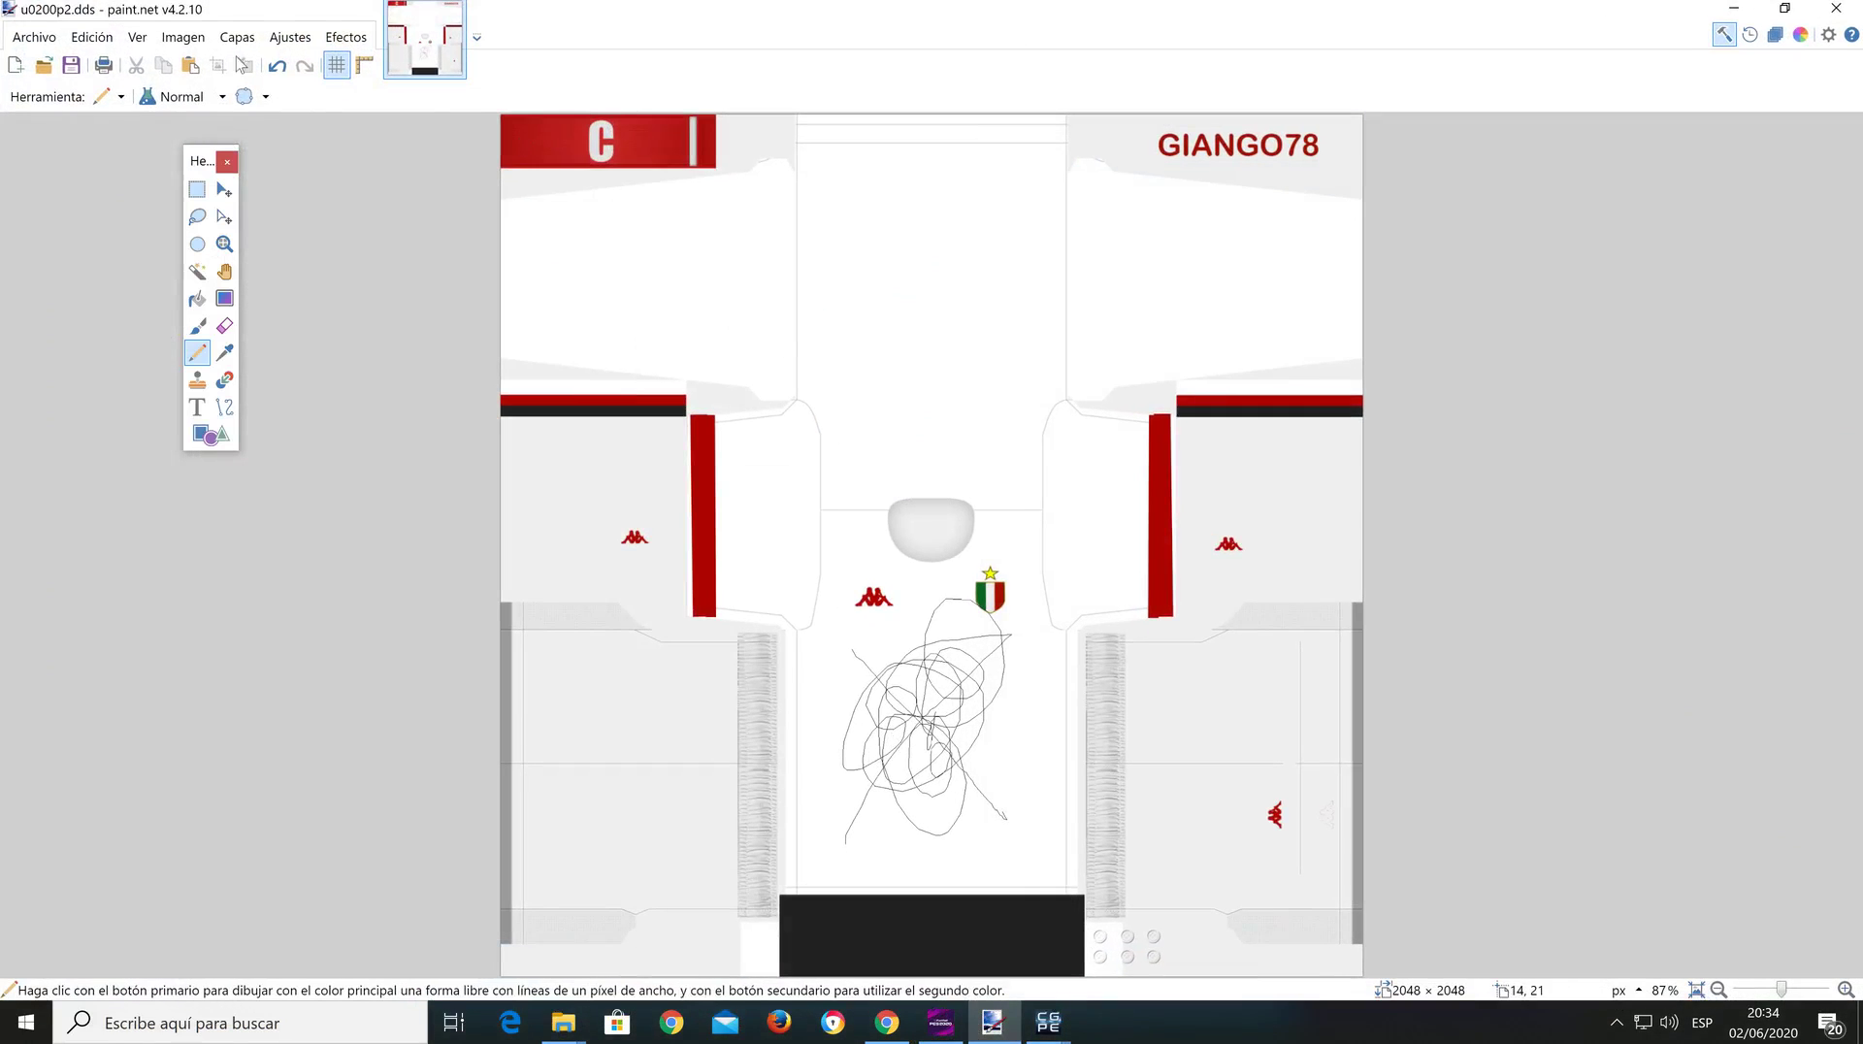
left_click(277, 65)
left_click(276, 65)
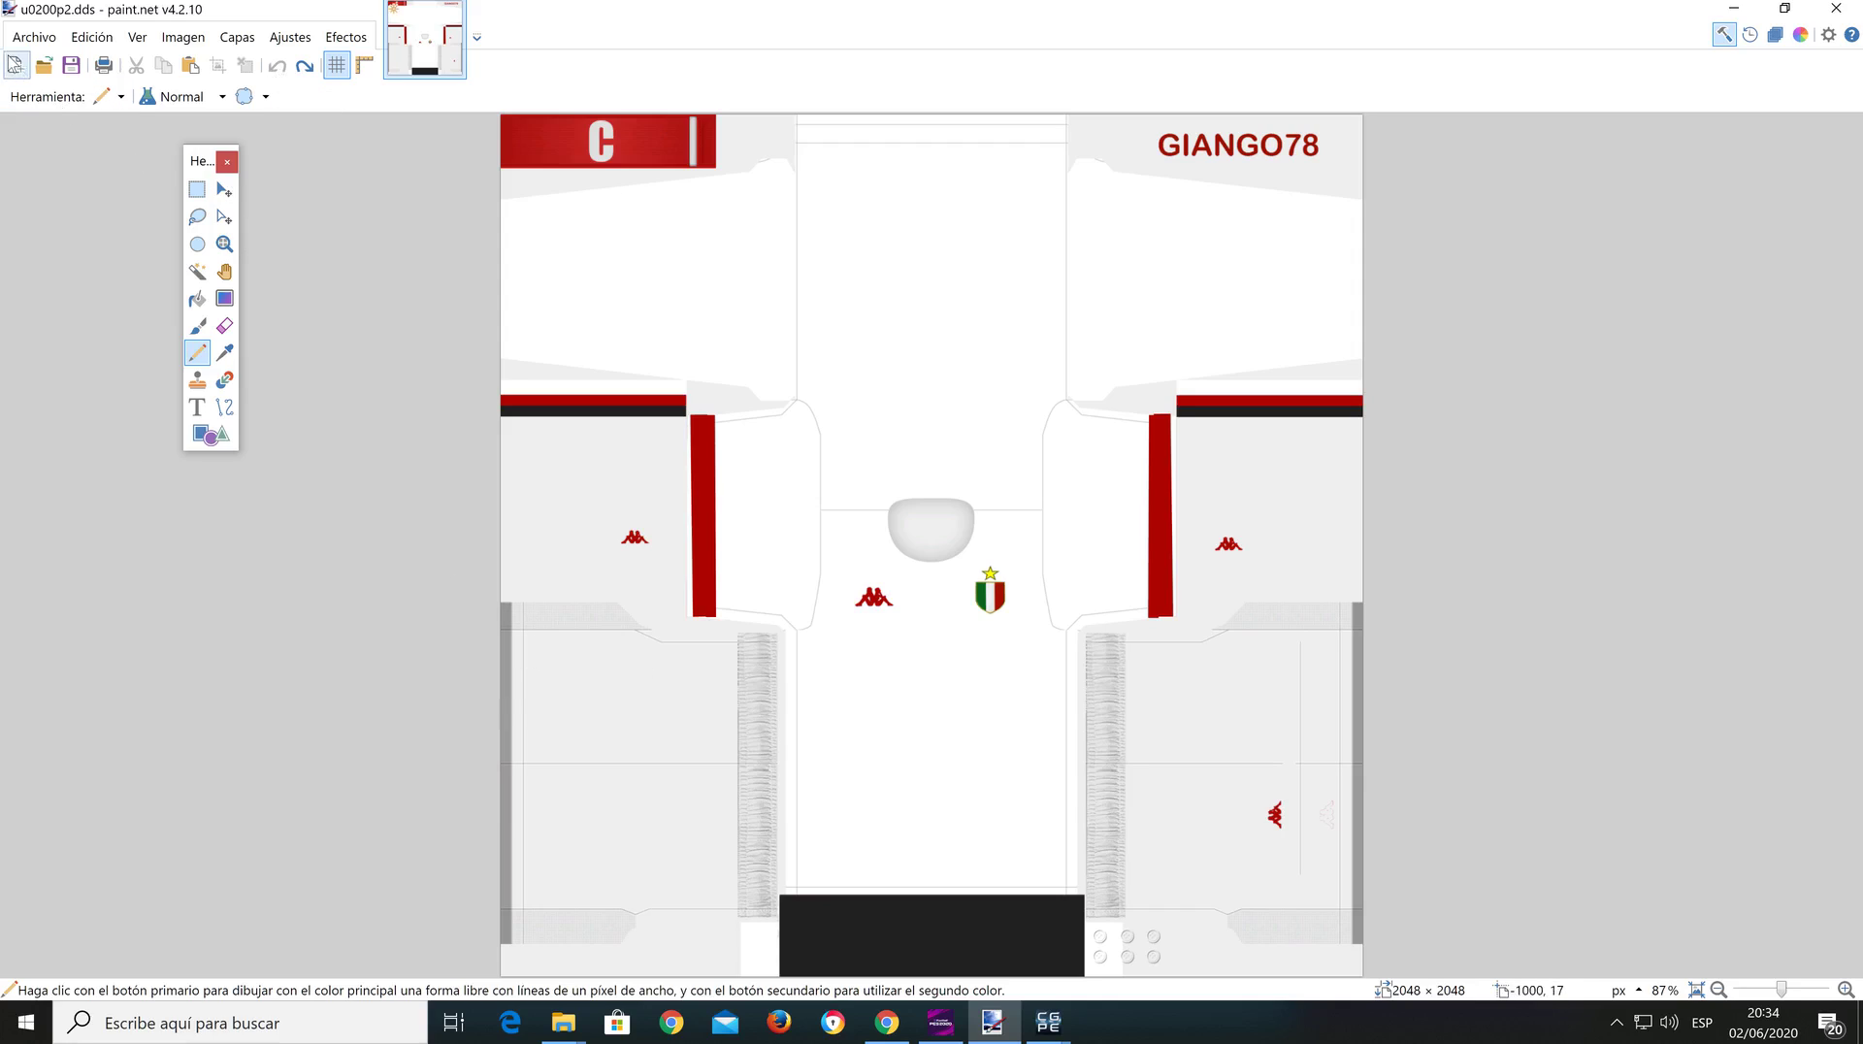
Step: Save u0200p2.dds and open the u2473p2_back number texture from Milan's p2 folder in paint.net
left_click(71, 65)
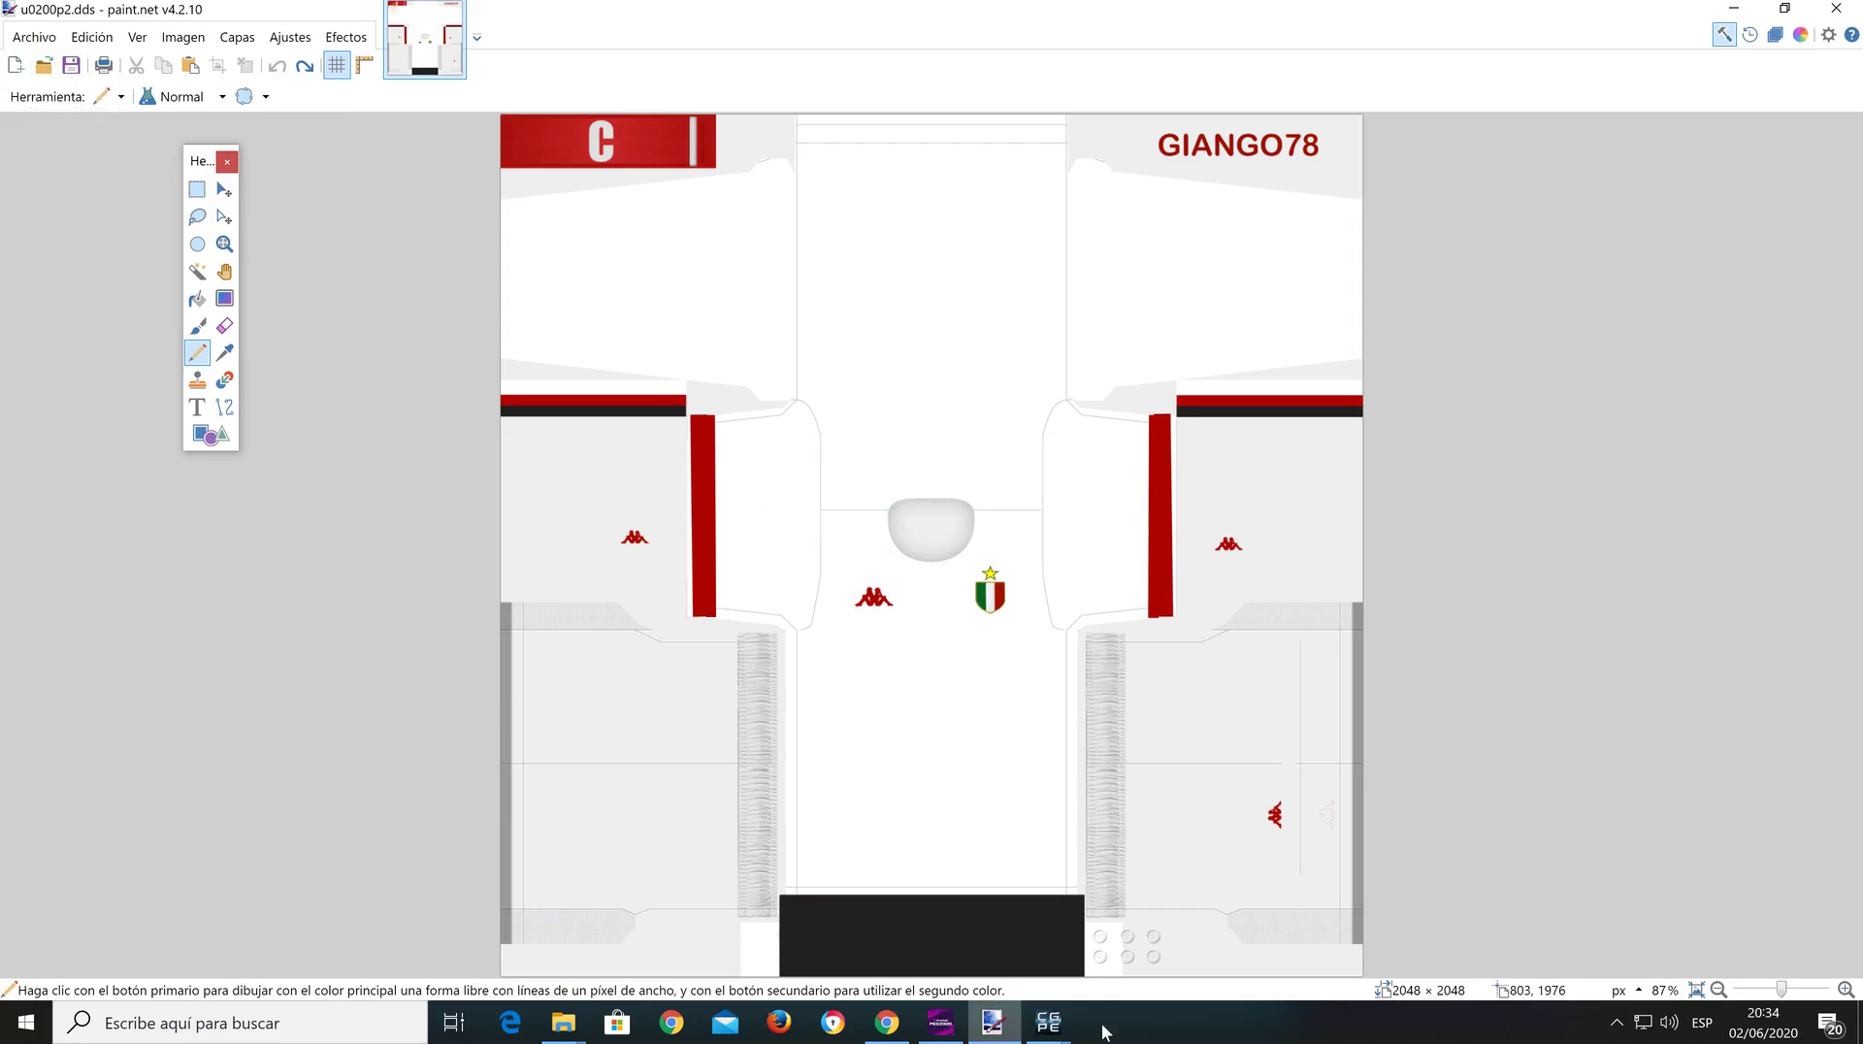
left_click(1064, 1031)
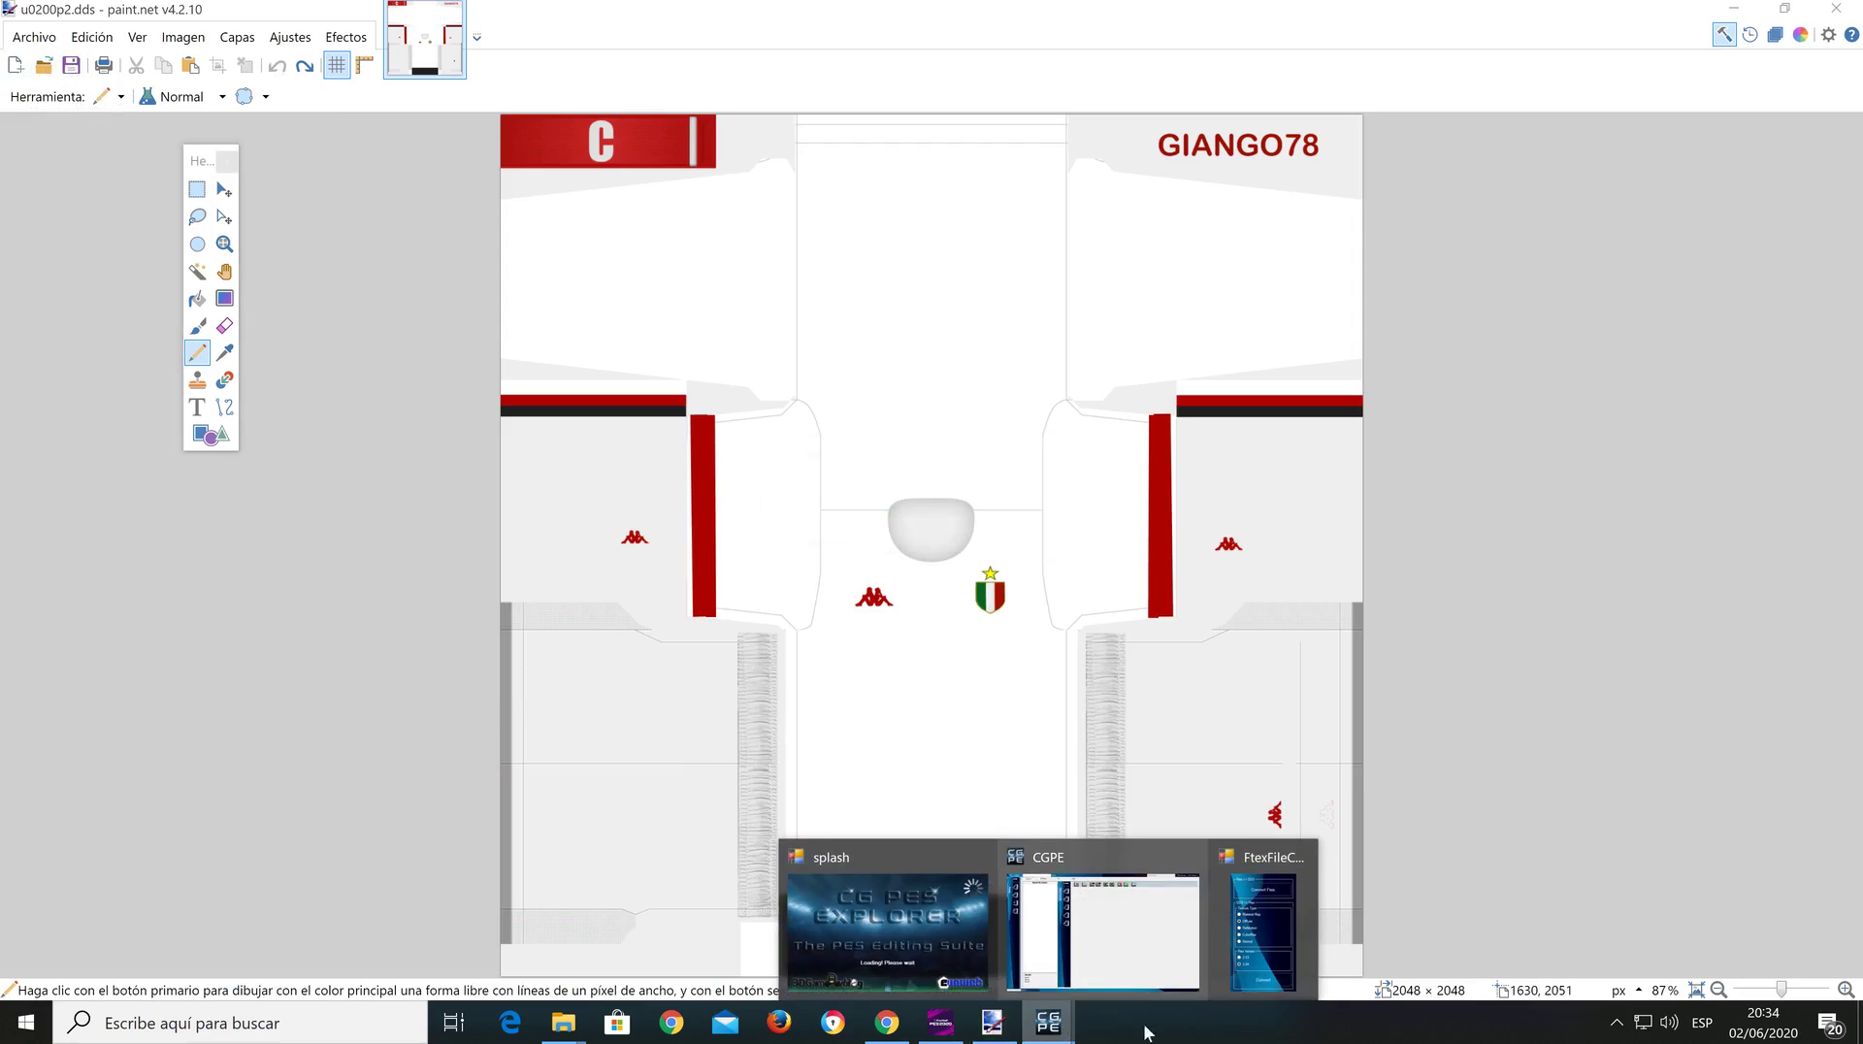
left_click(983, 1032)
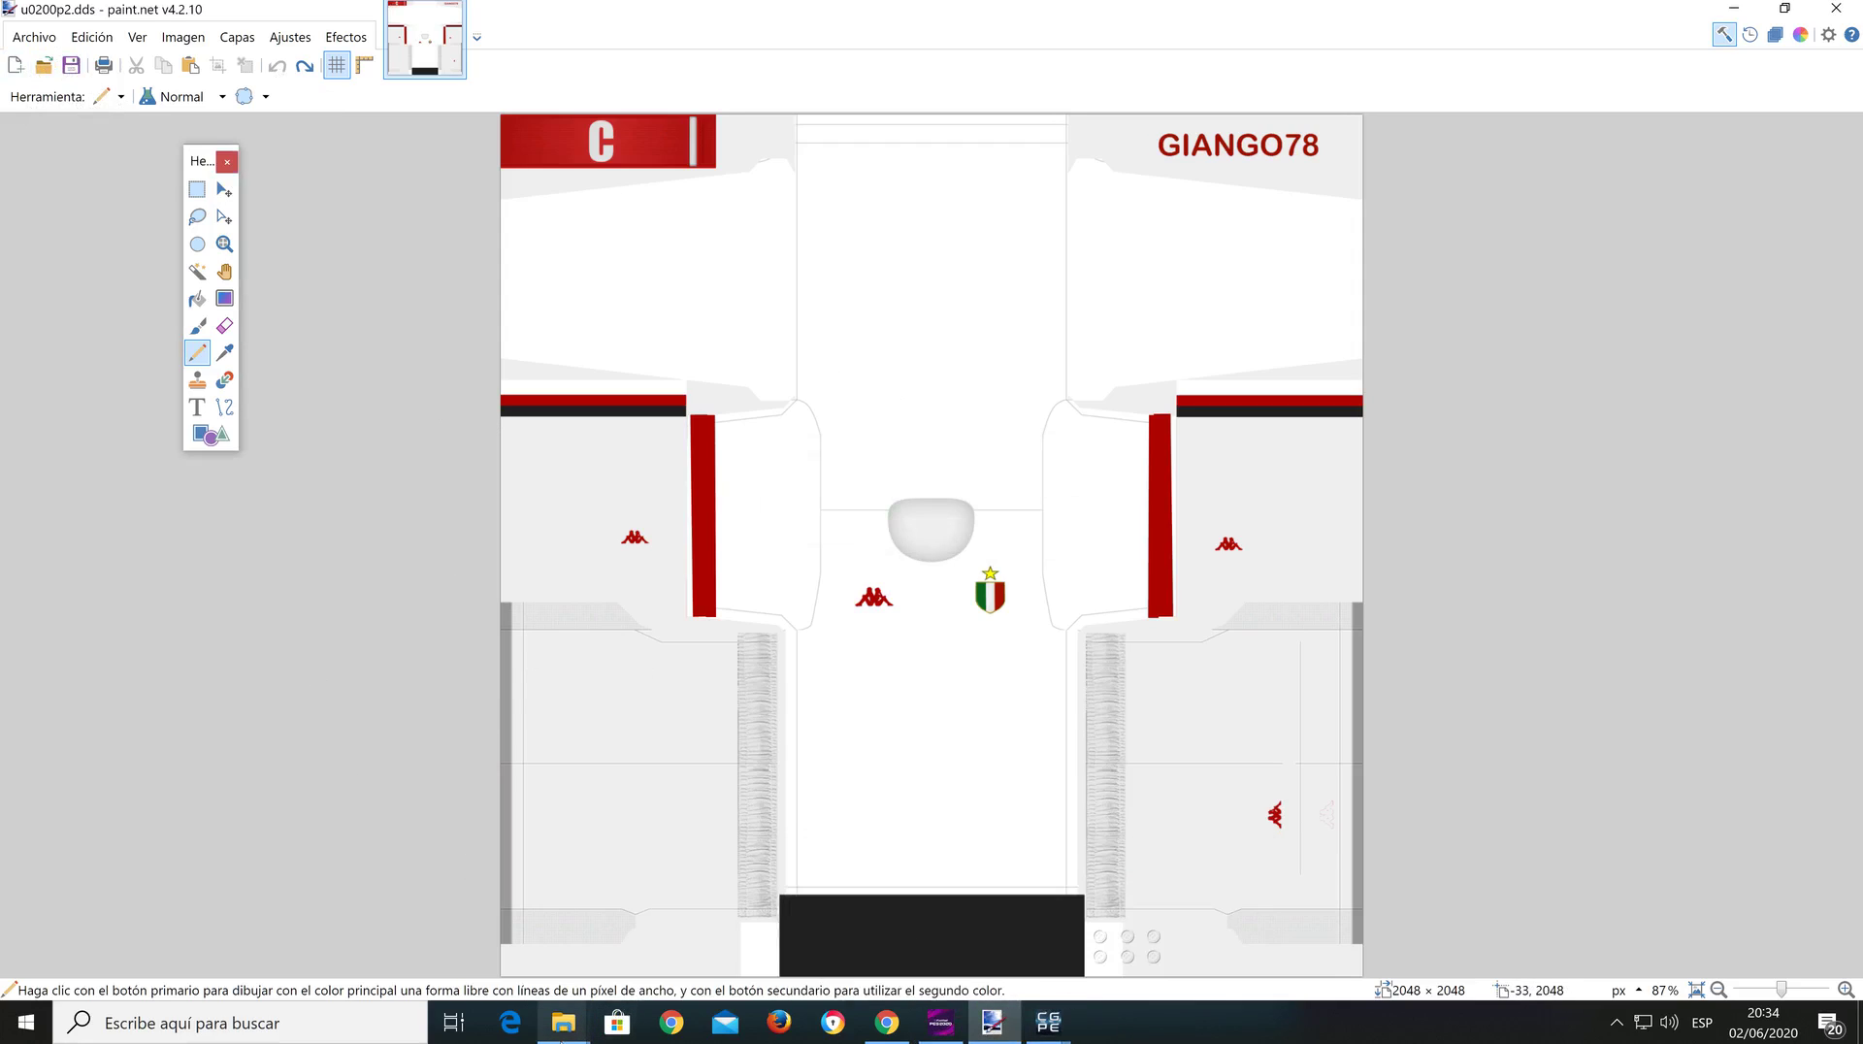
mouse_move(568, 1030)
left_click(695, 922)
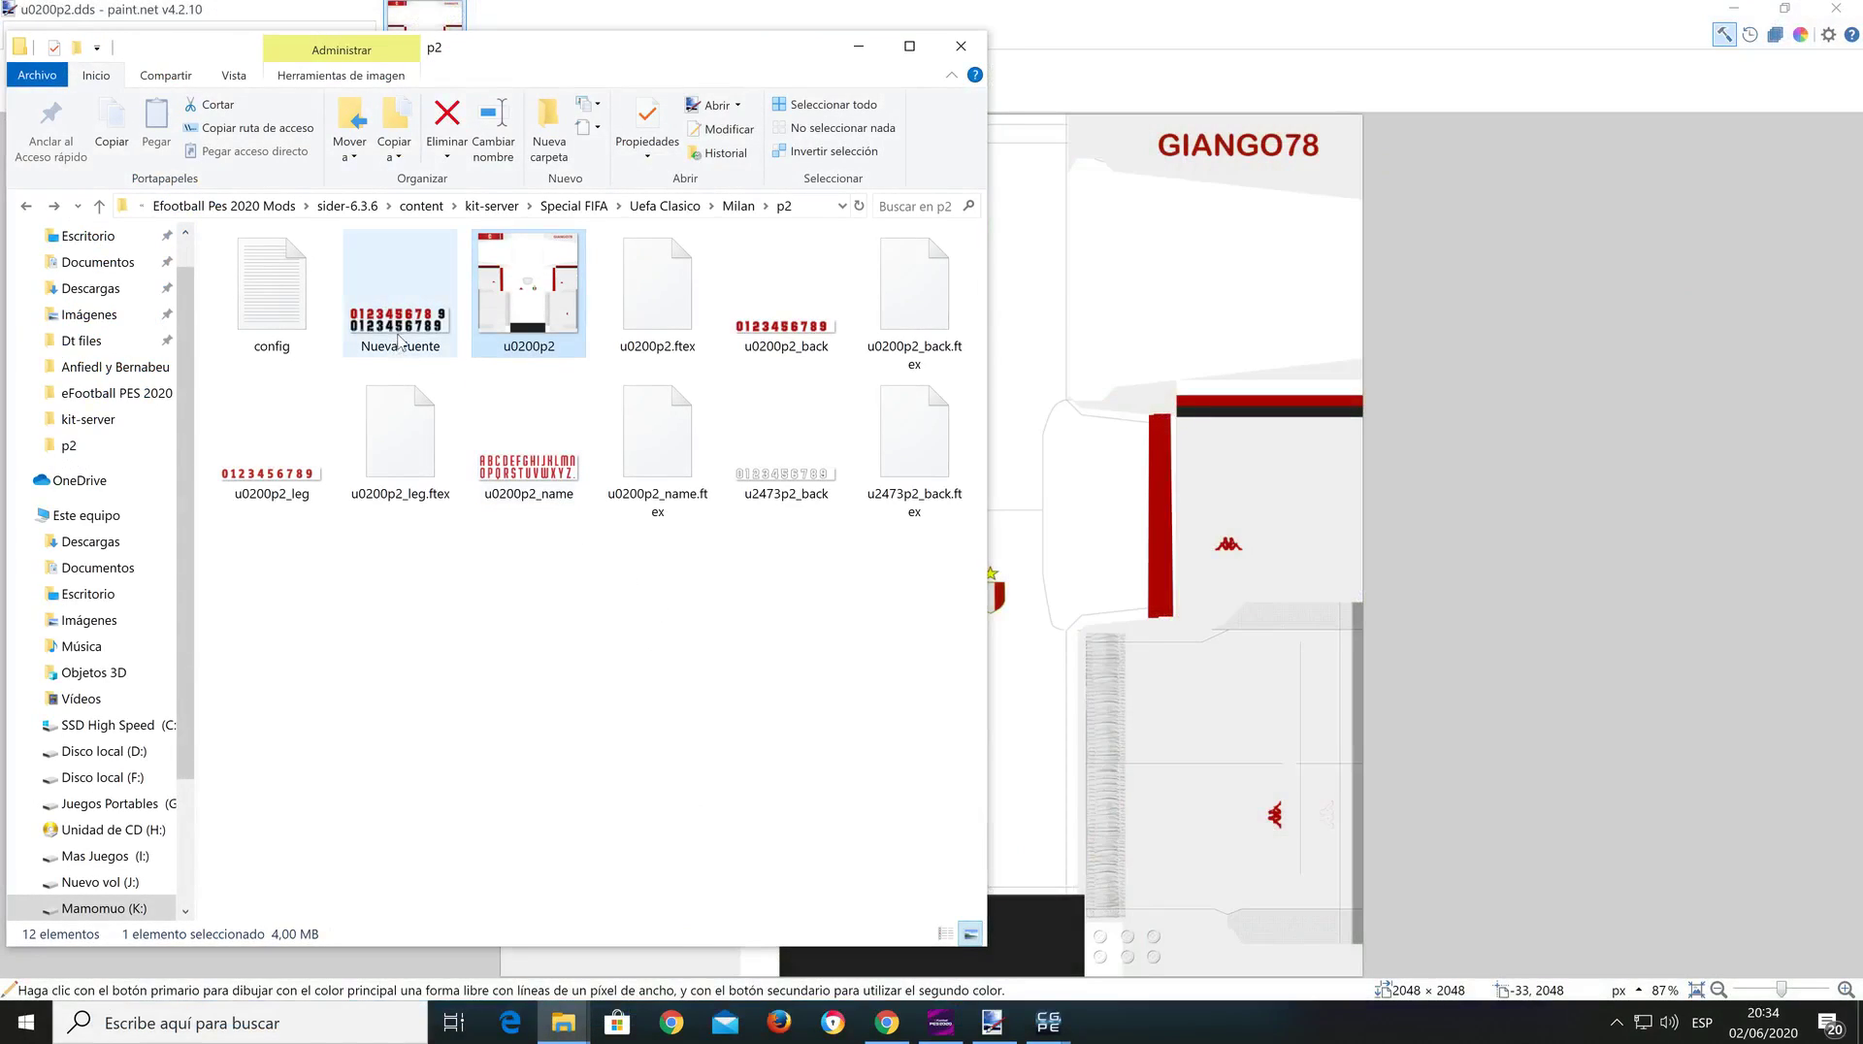
double_click(780, 499)
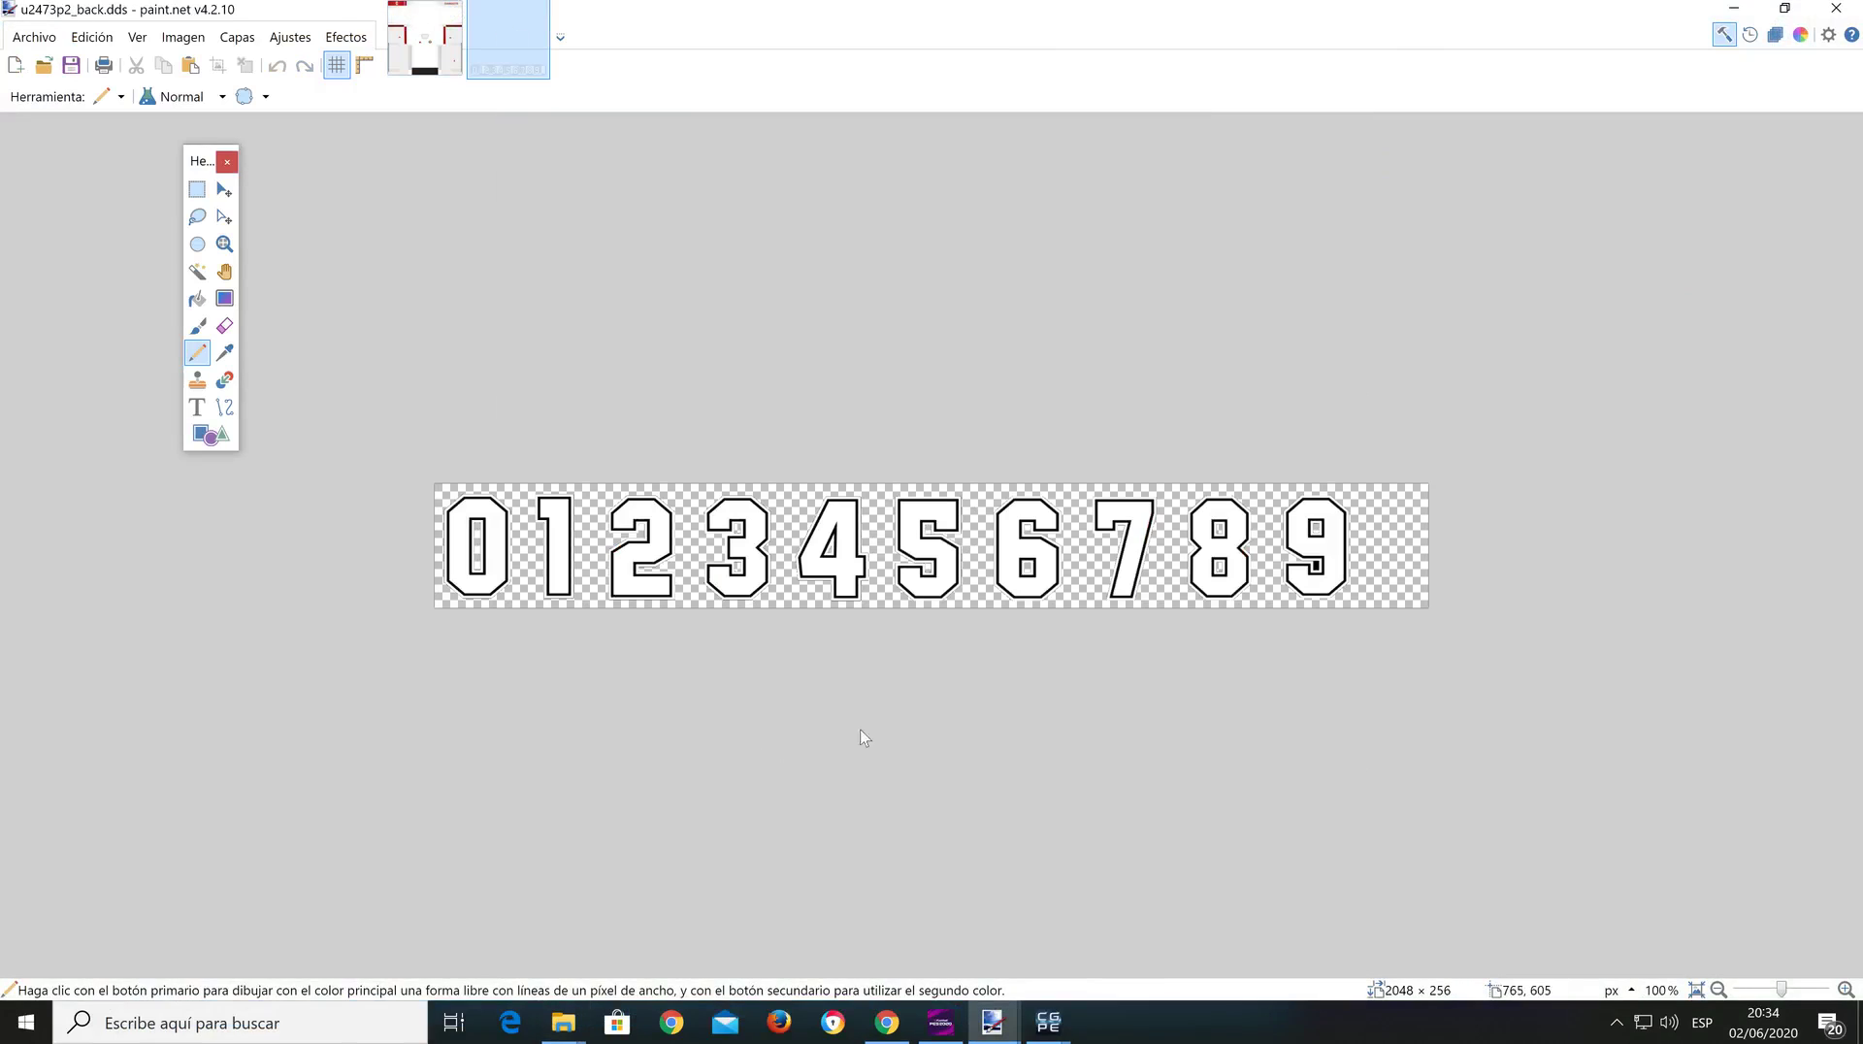
Step: Check the file details of u2473p2_back in the p2 folder and return to its image in paint.net
left_click(1732, 7)
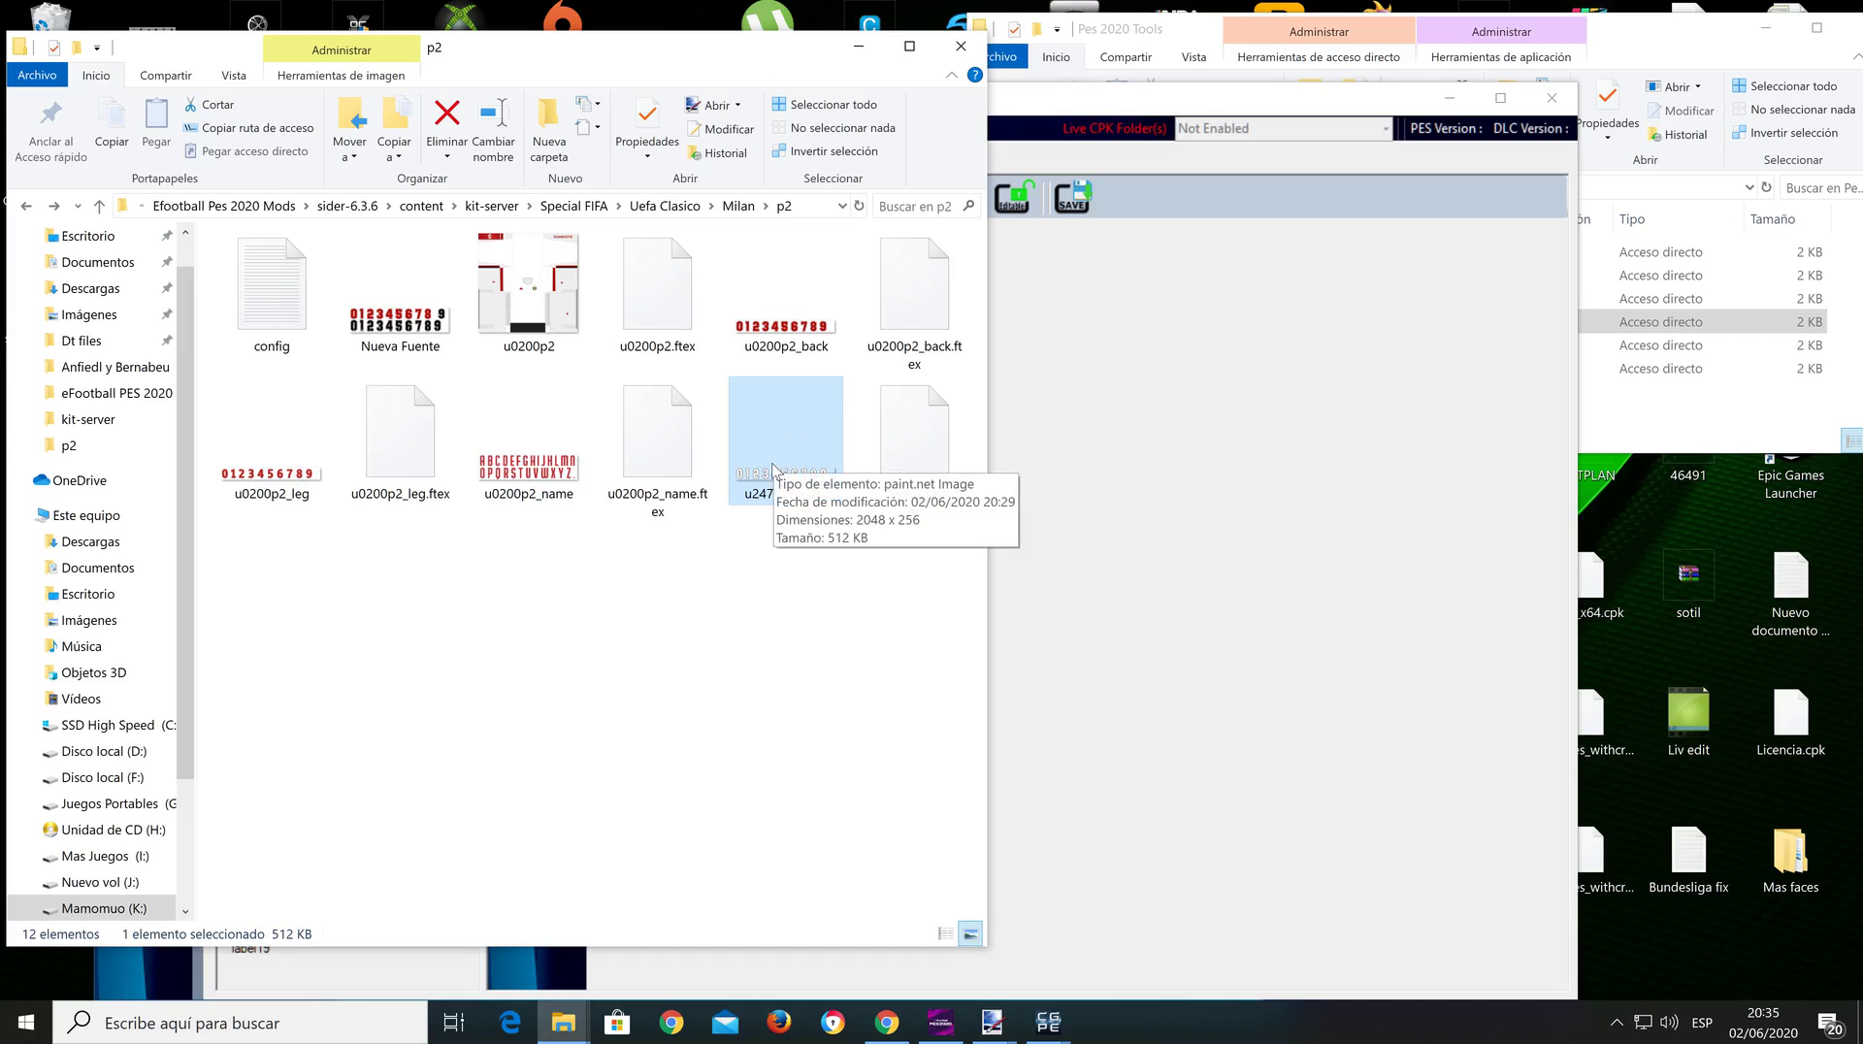
left_click(991, 1022)
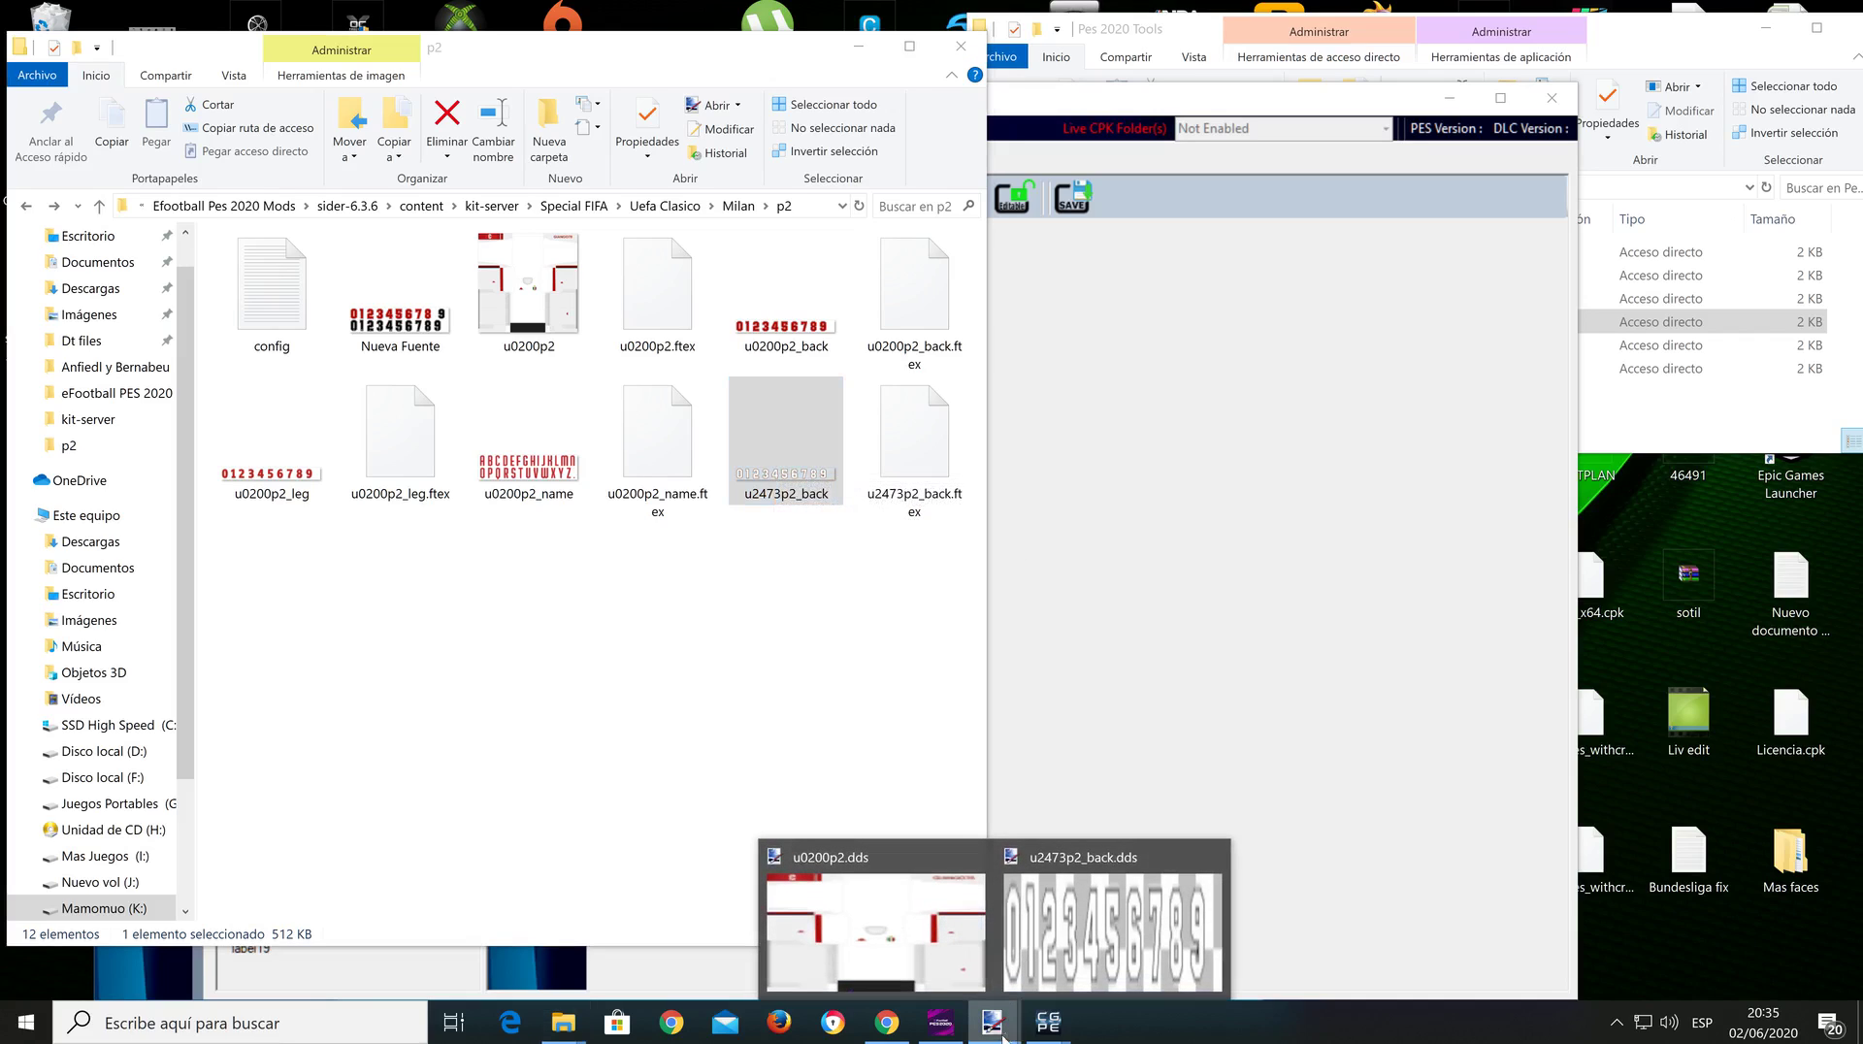
left_click(1082, 936)
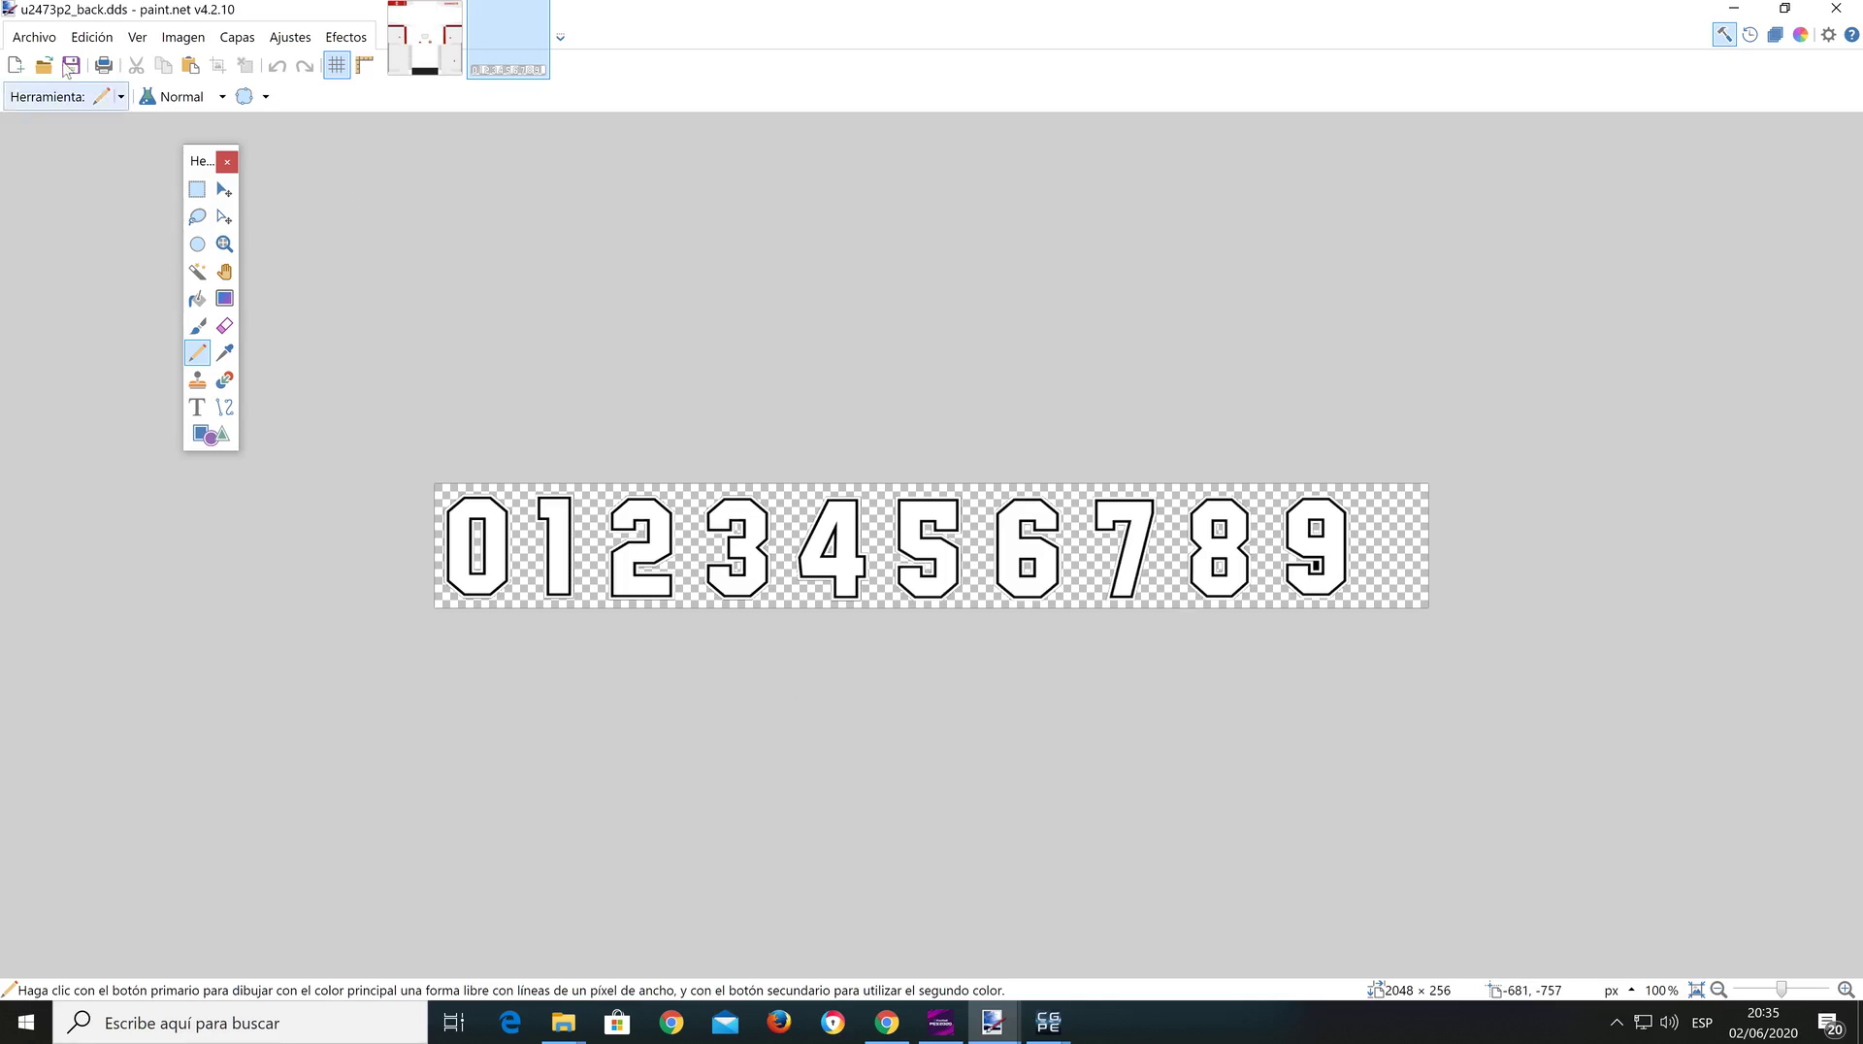
Step: Create a new blank image 2048 pixels wide and 512 pixels high
left_click(37, 39)
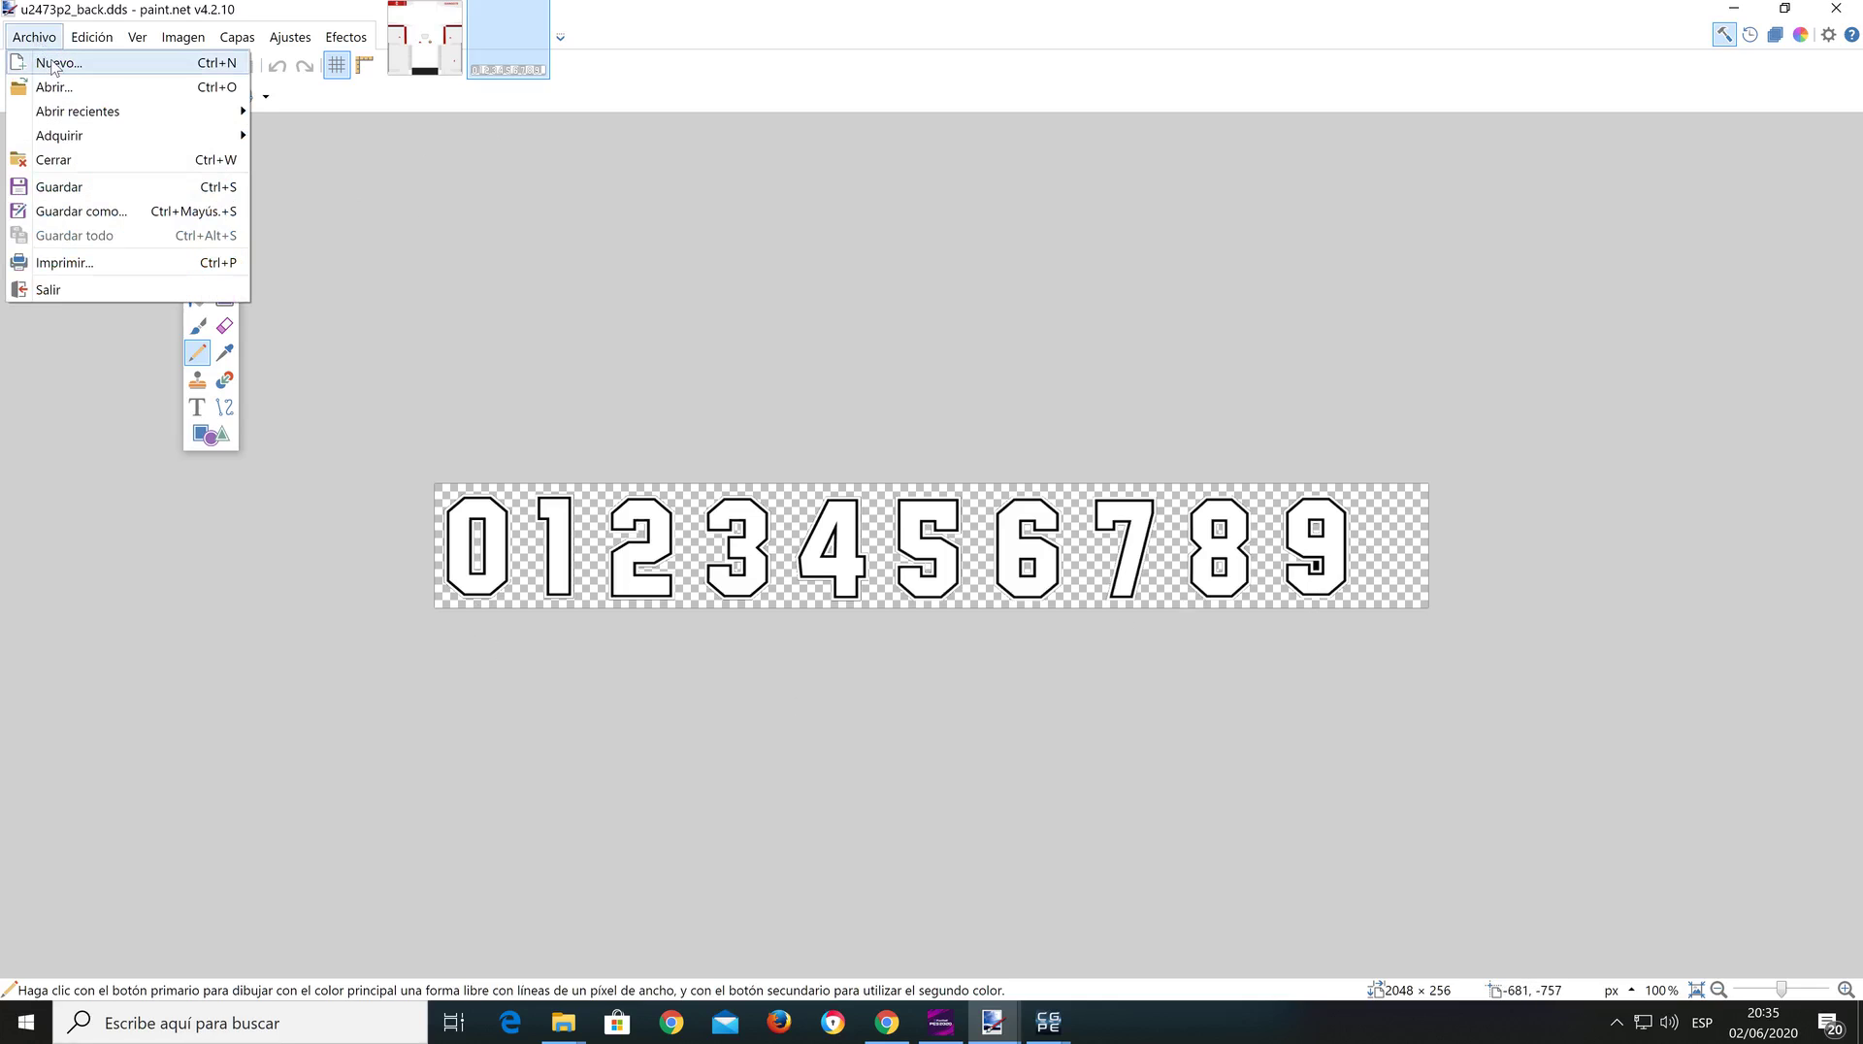
left_click(53, 64)
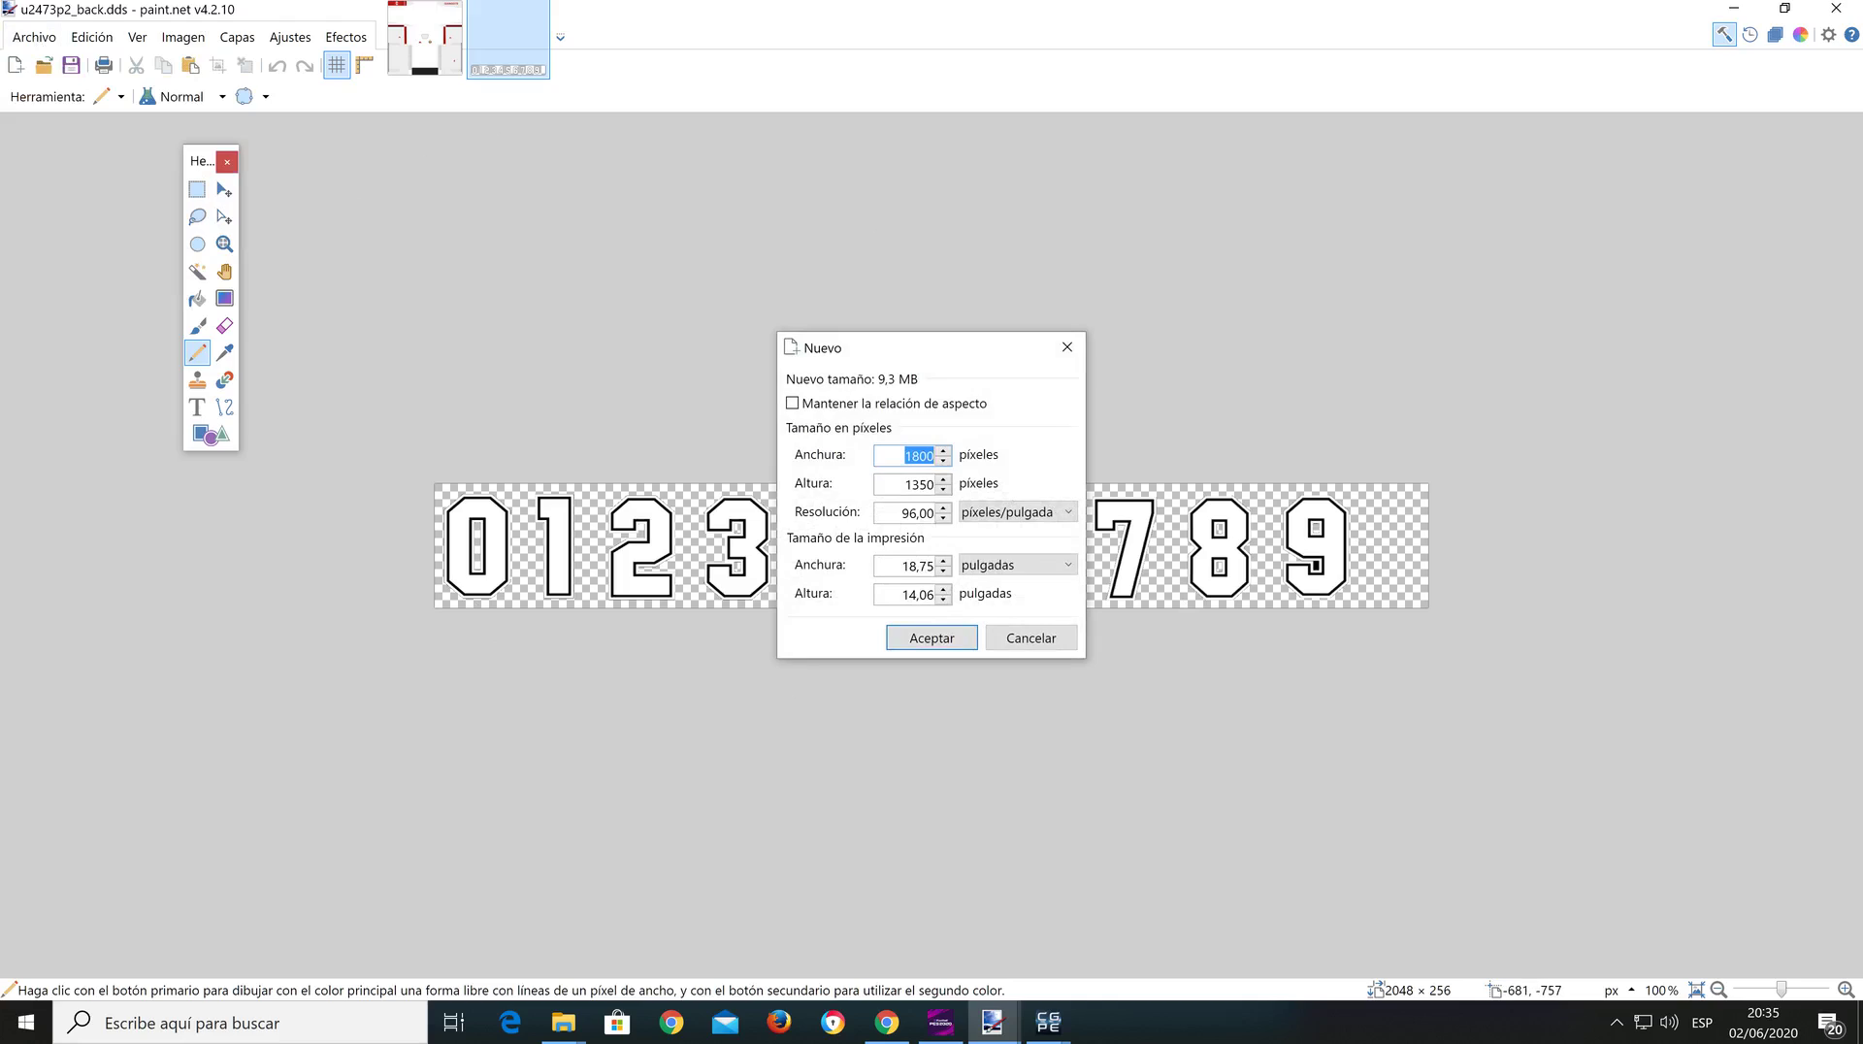
type("248048512")
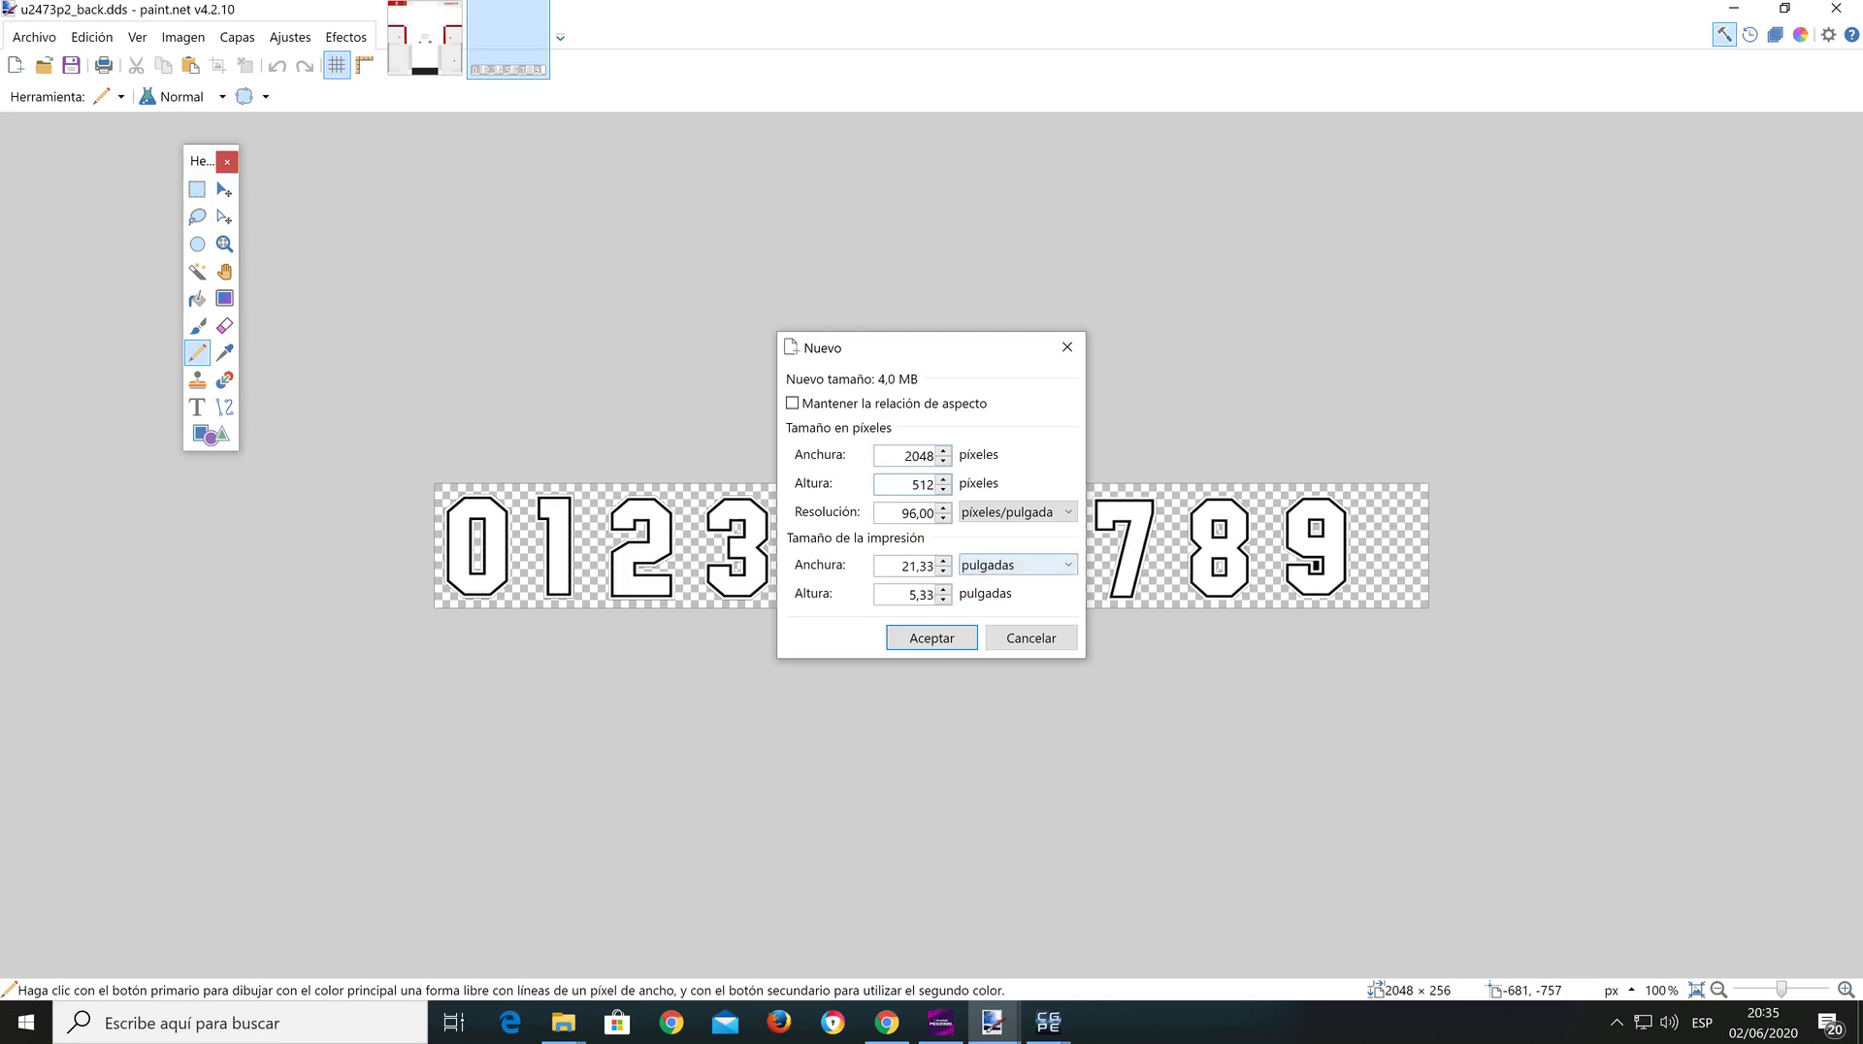
left_click(931, 638)
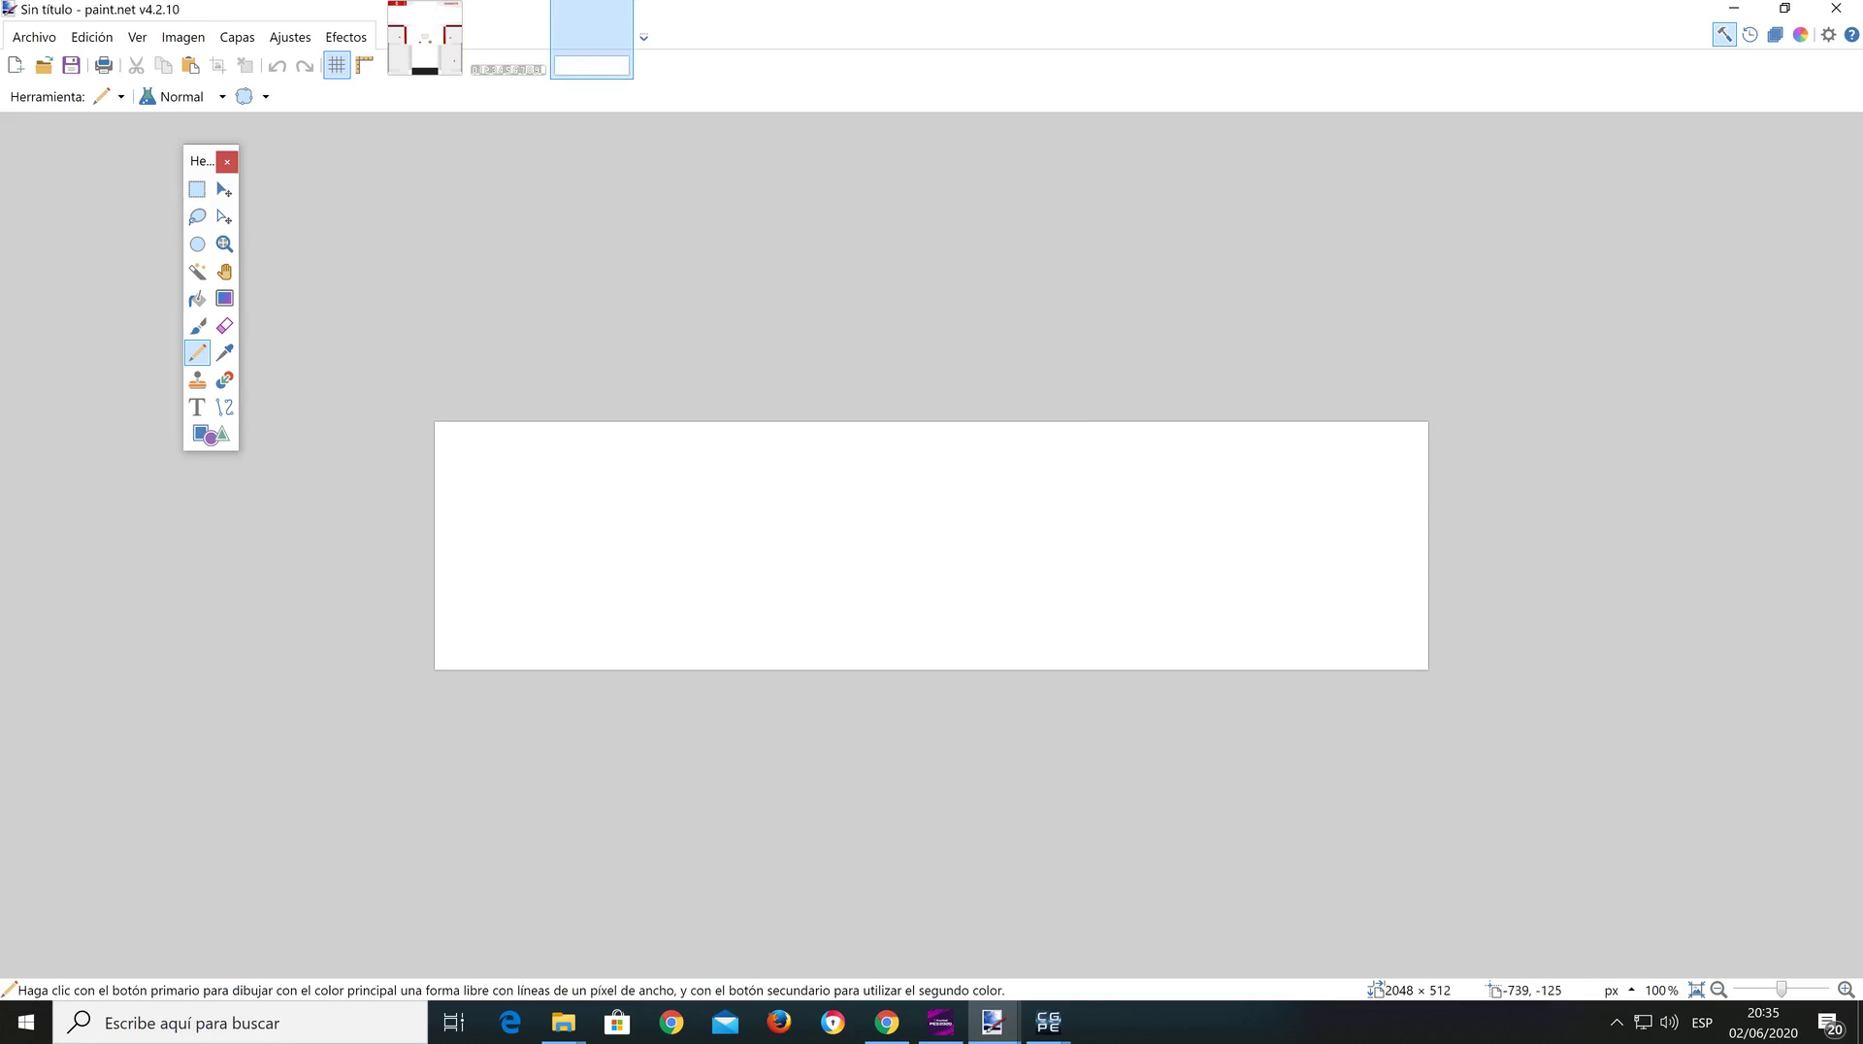
Step: Copy the whole digit strip from u2473p2_back.dds, paste it into the upper half of the new 2048 × 512 image and deselect it
left_click(507, 39)
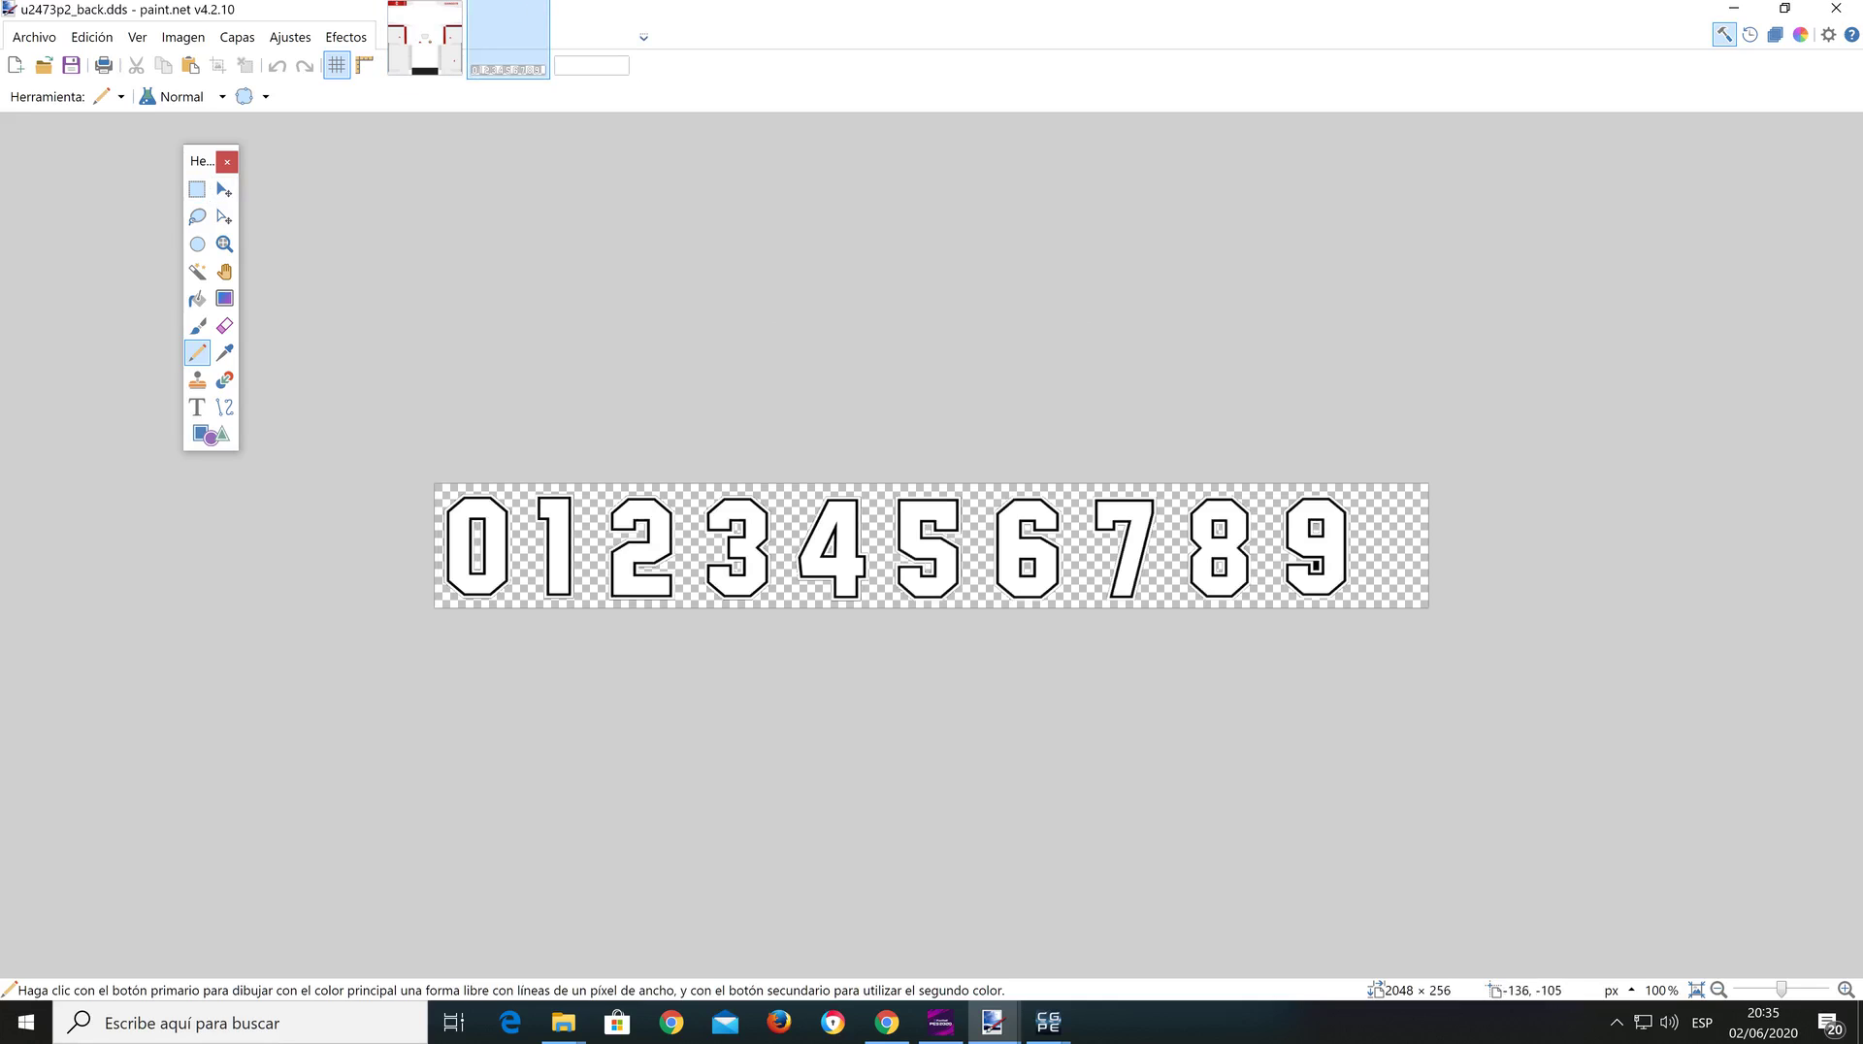
left_click(197, 189)
key("ctrl+a")
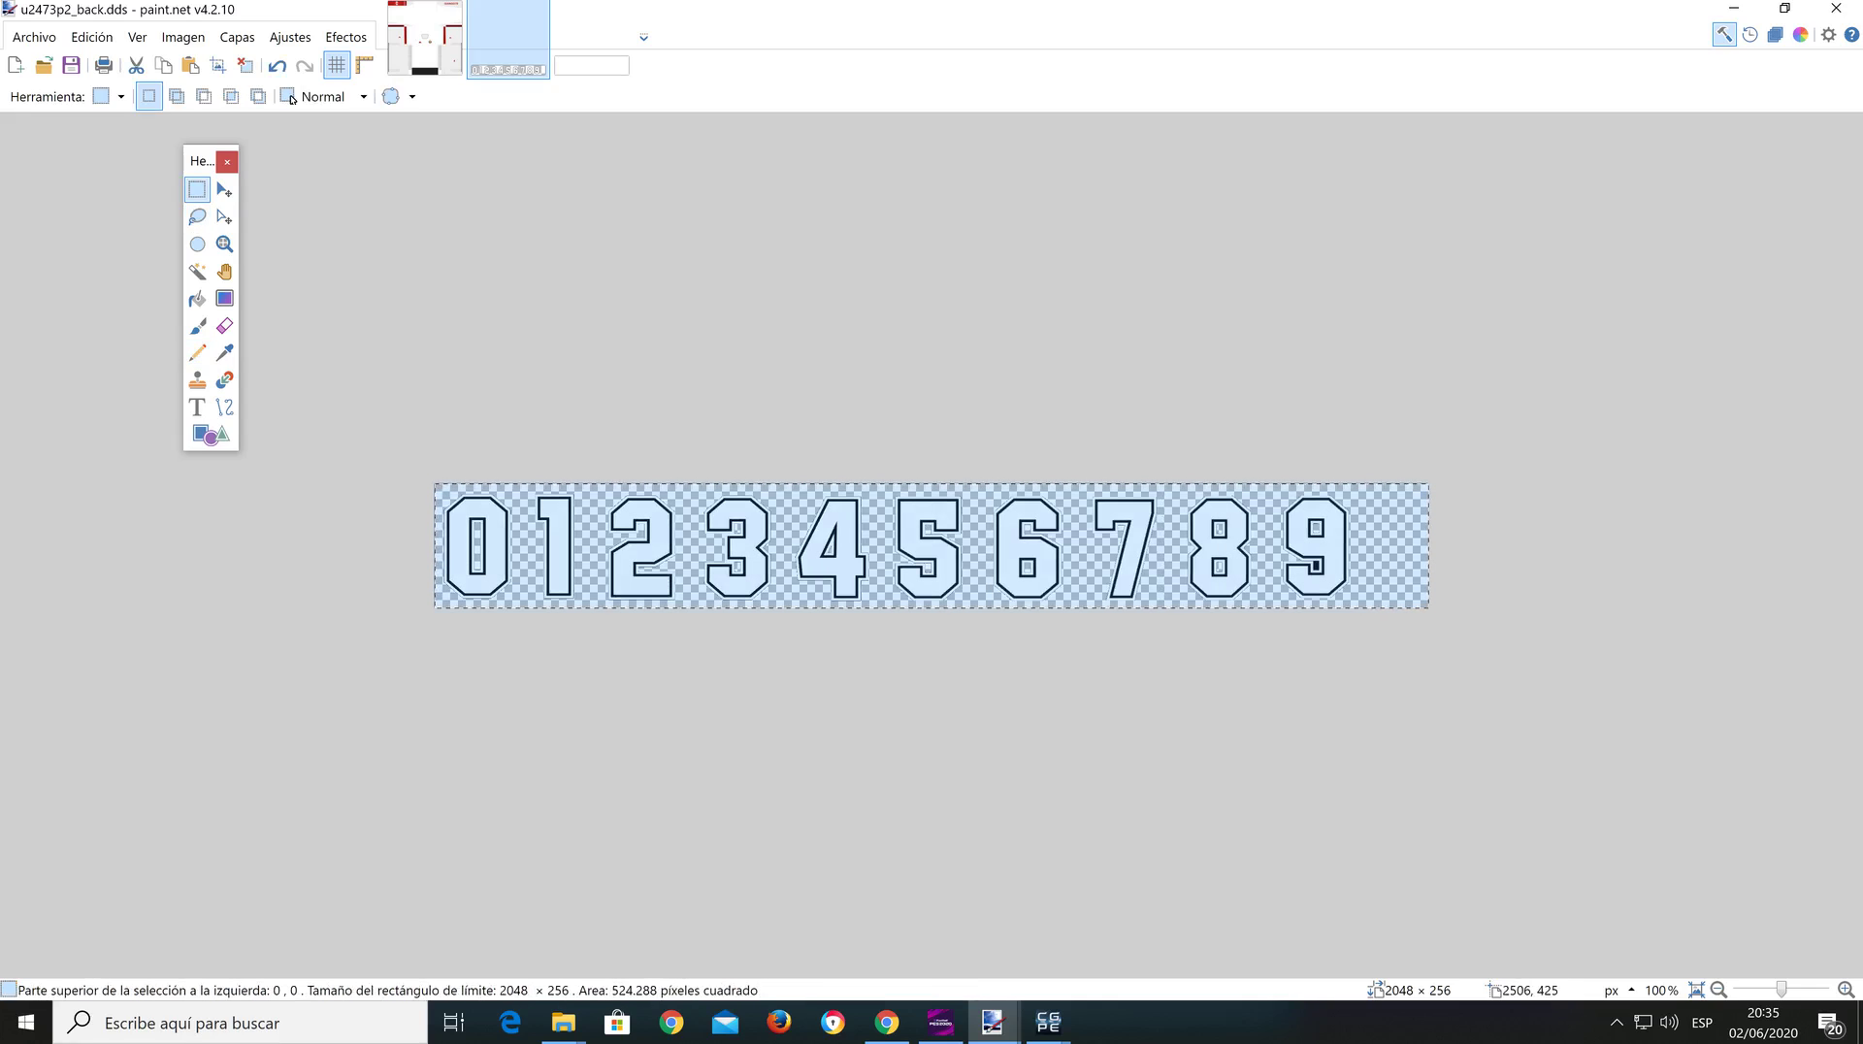
key("ctrl+Tab")
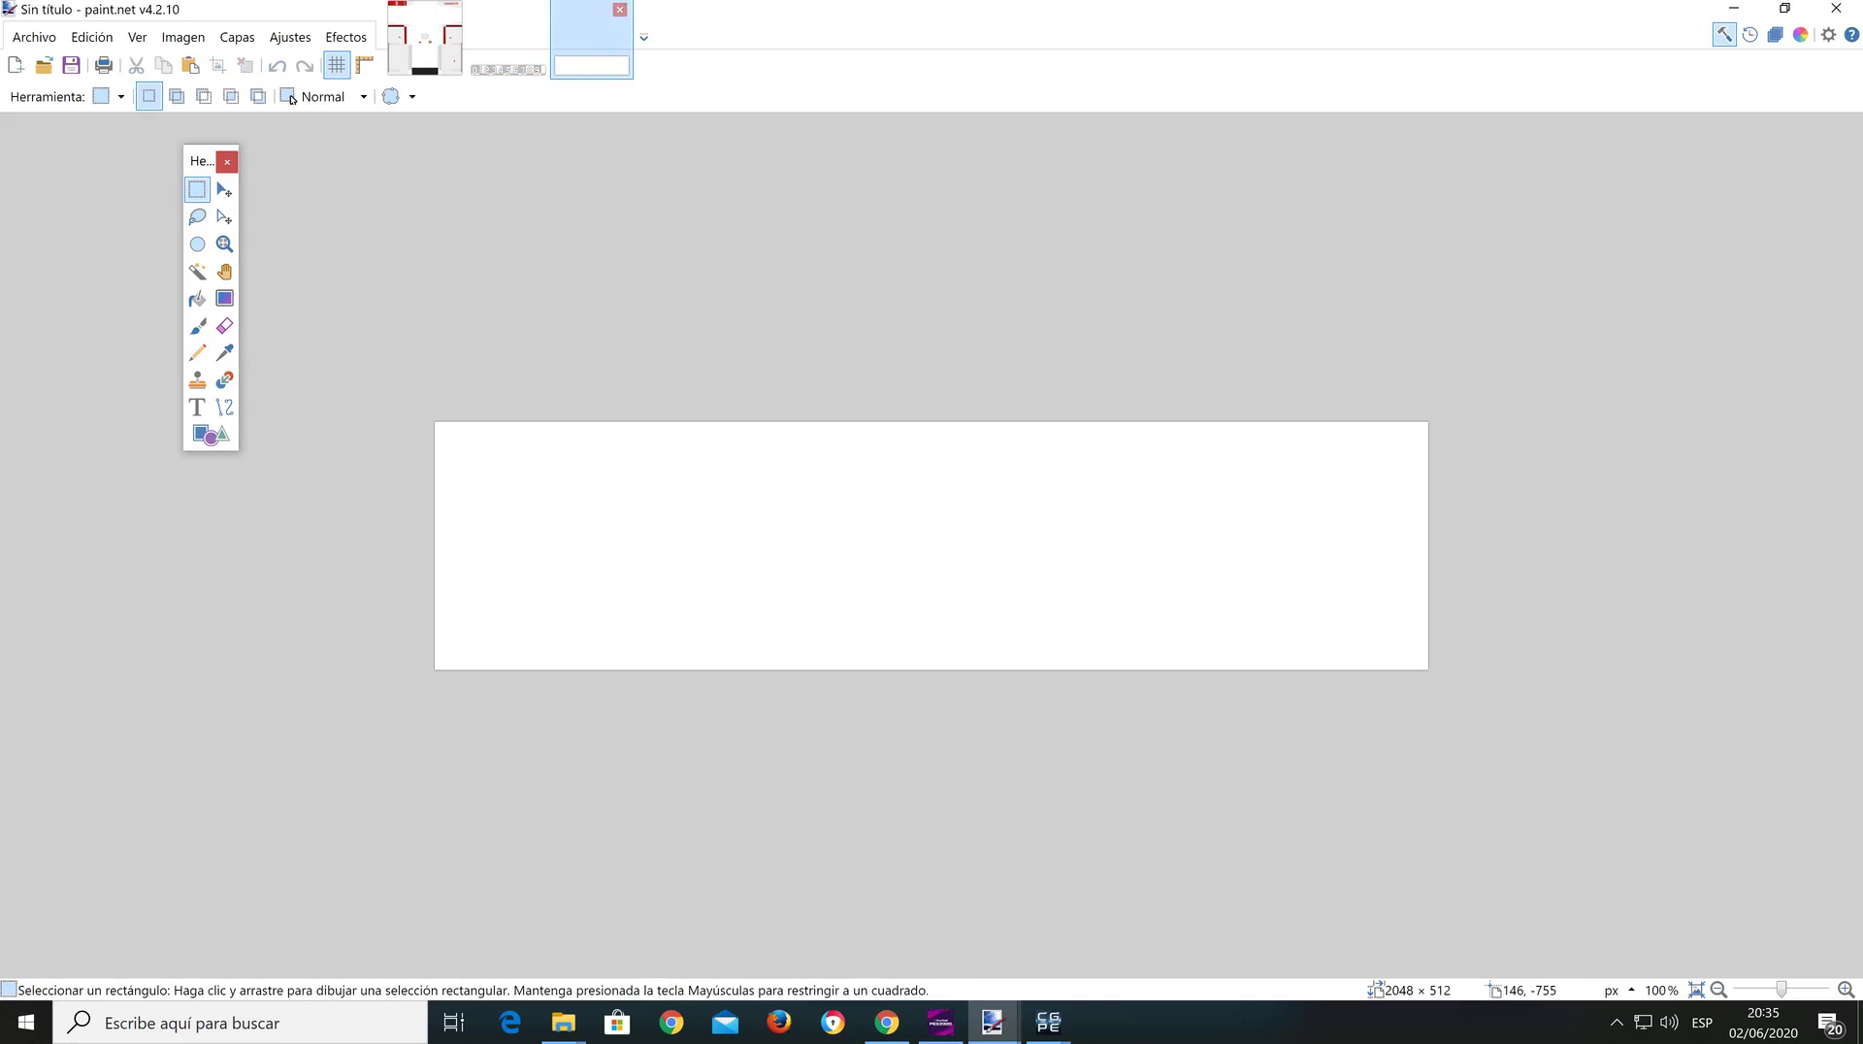
key("ctrl+v")
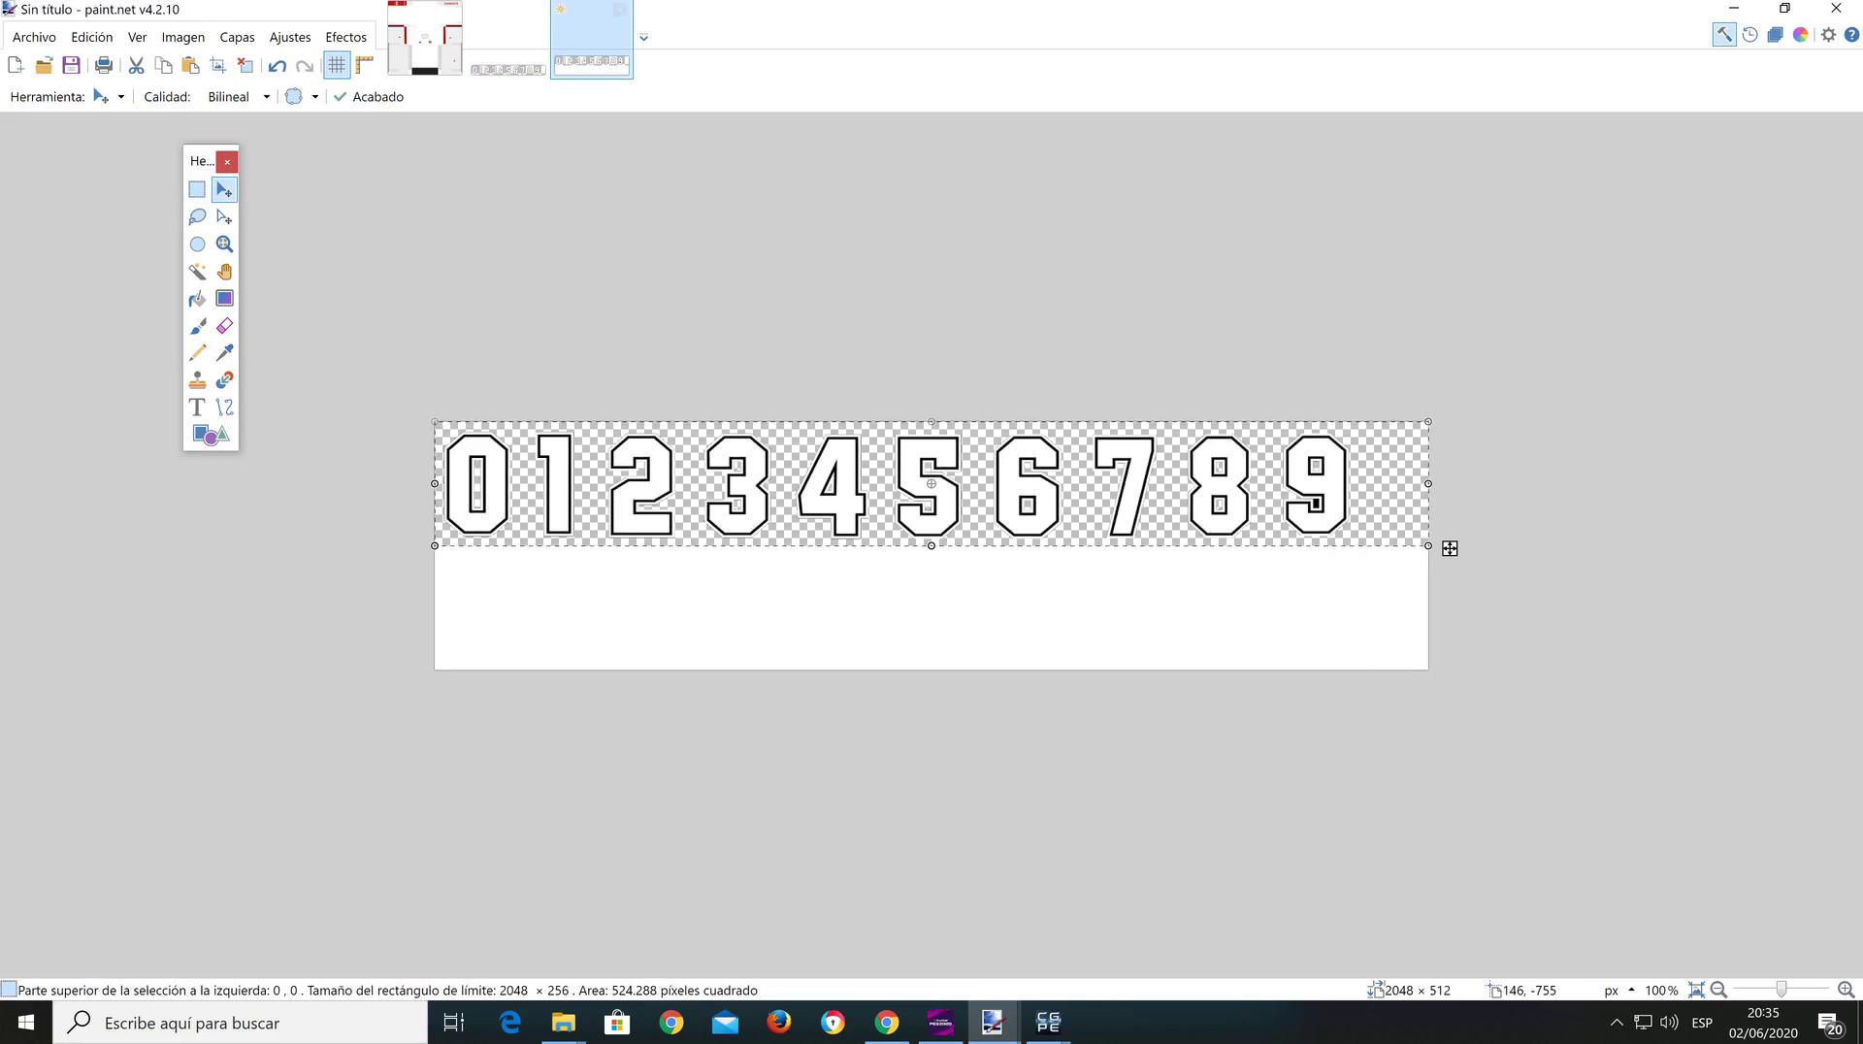
key("ctrl+d")
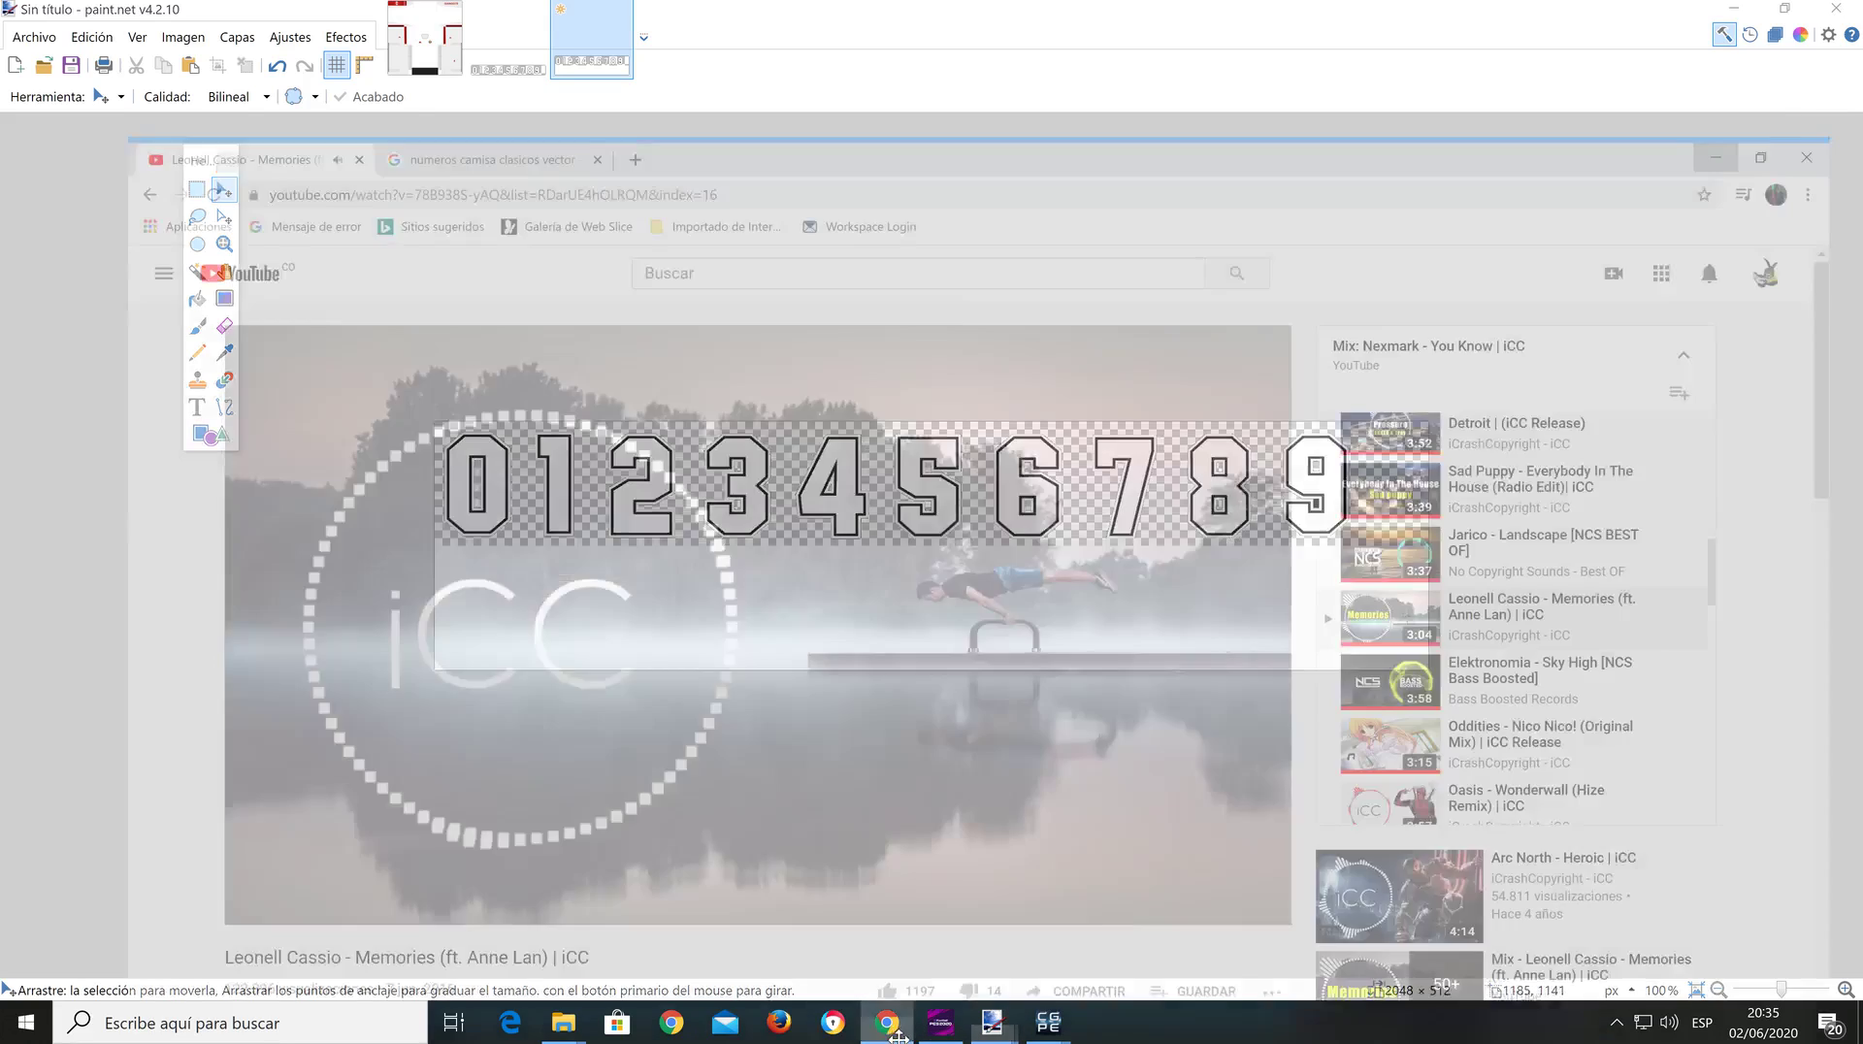
Step: Switch to Chrome's image search for classic shirt numbers and copy the Adidas retro font 80's-90's "German Style" picture
left_click(886, 1022)
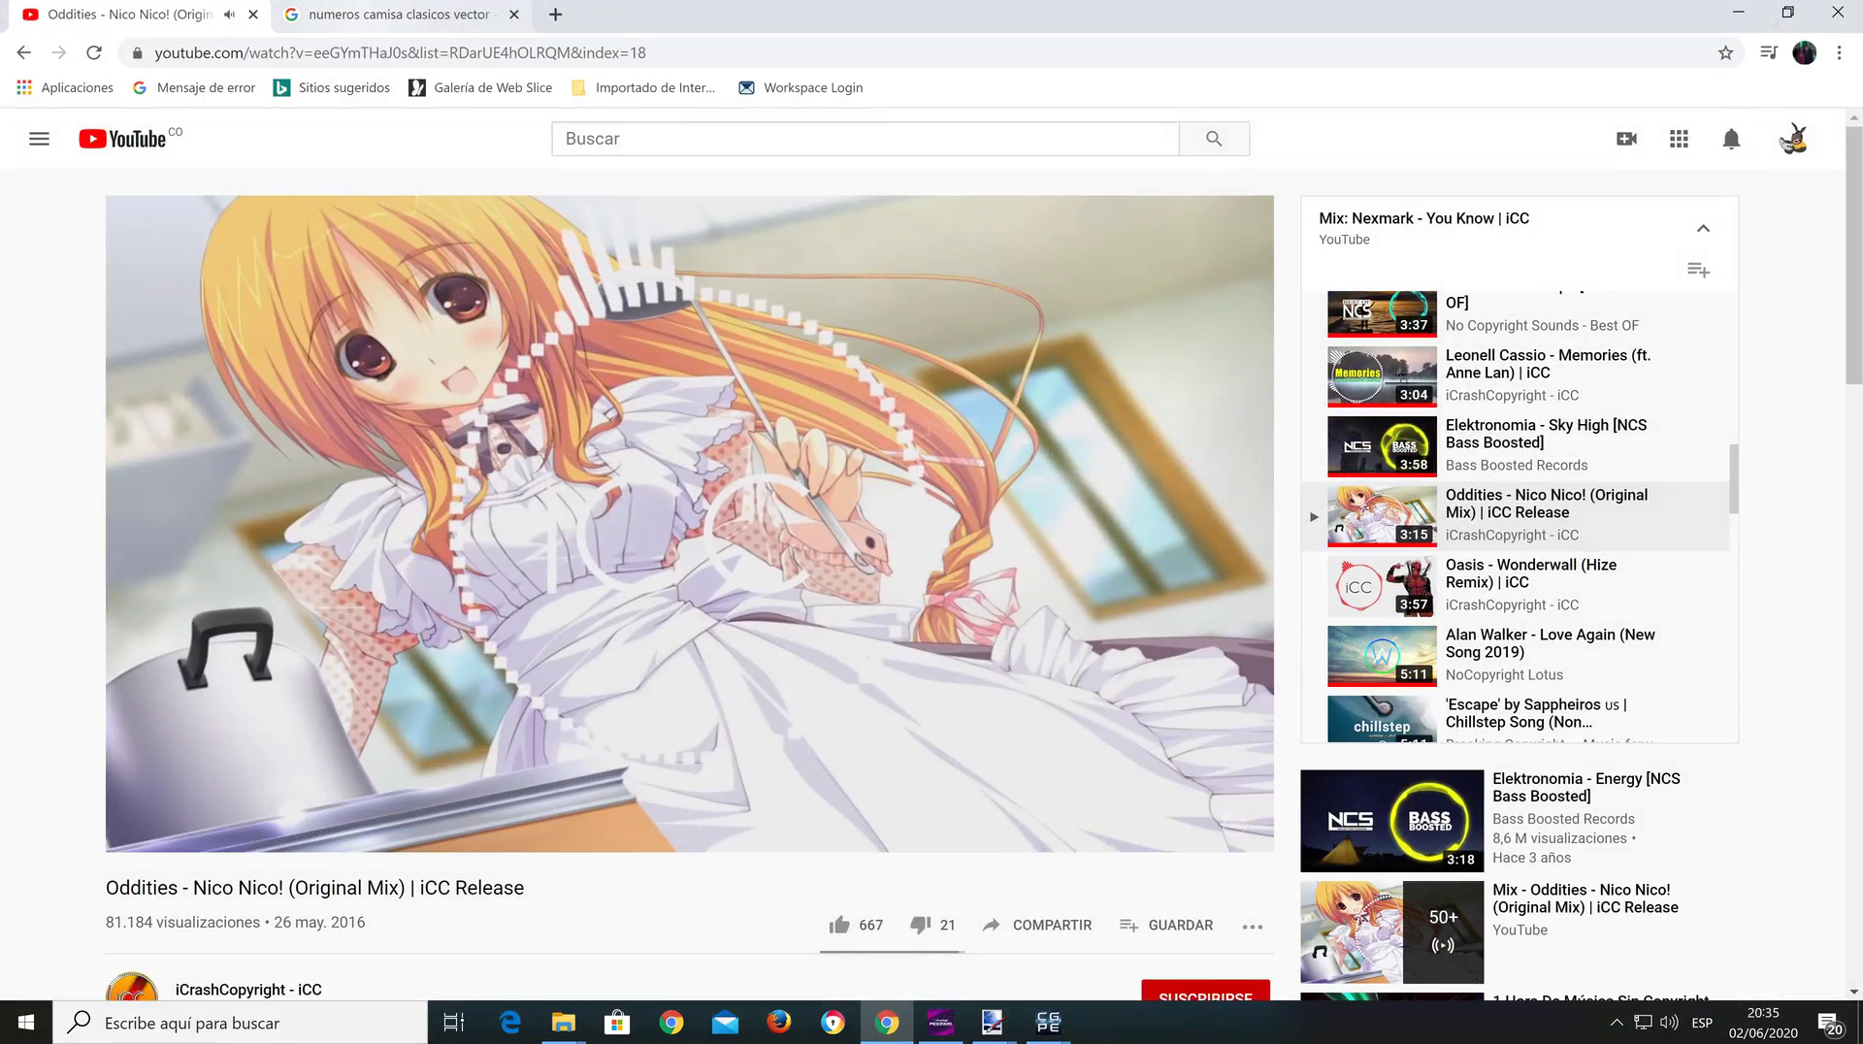
key("ctrl+Tab")
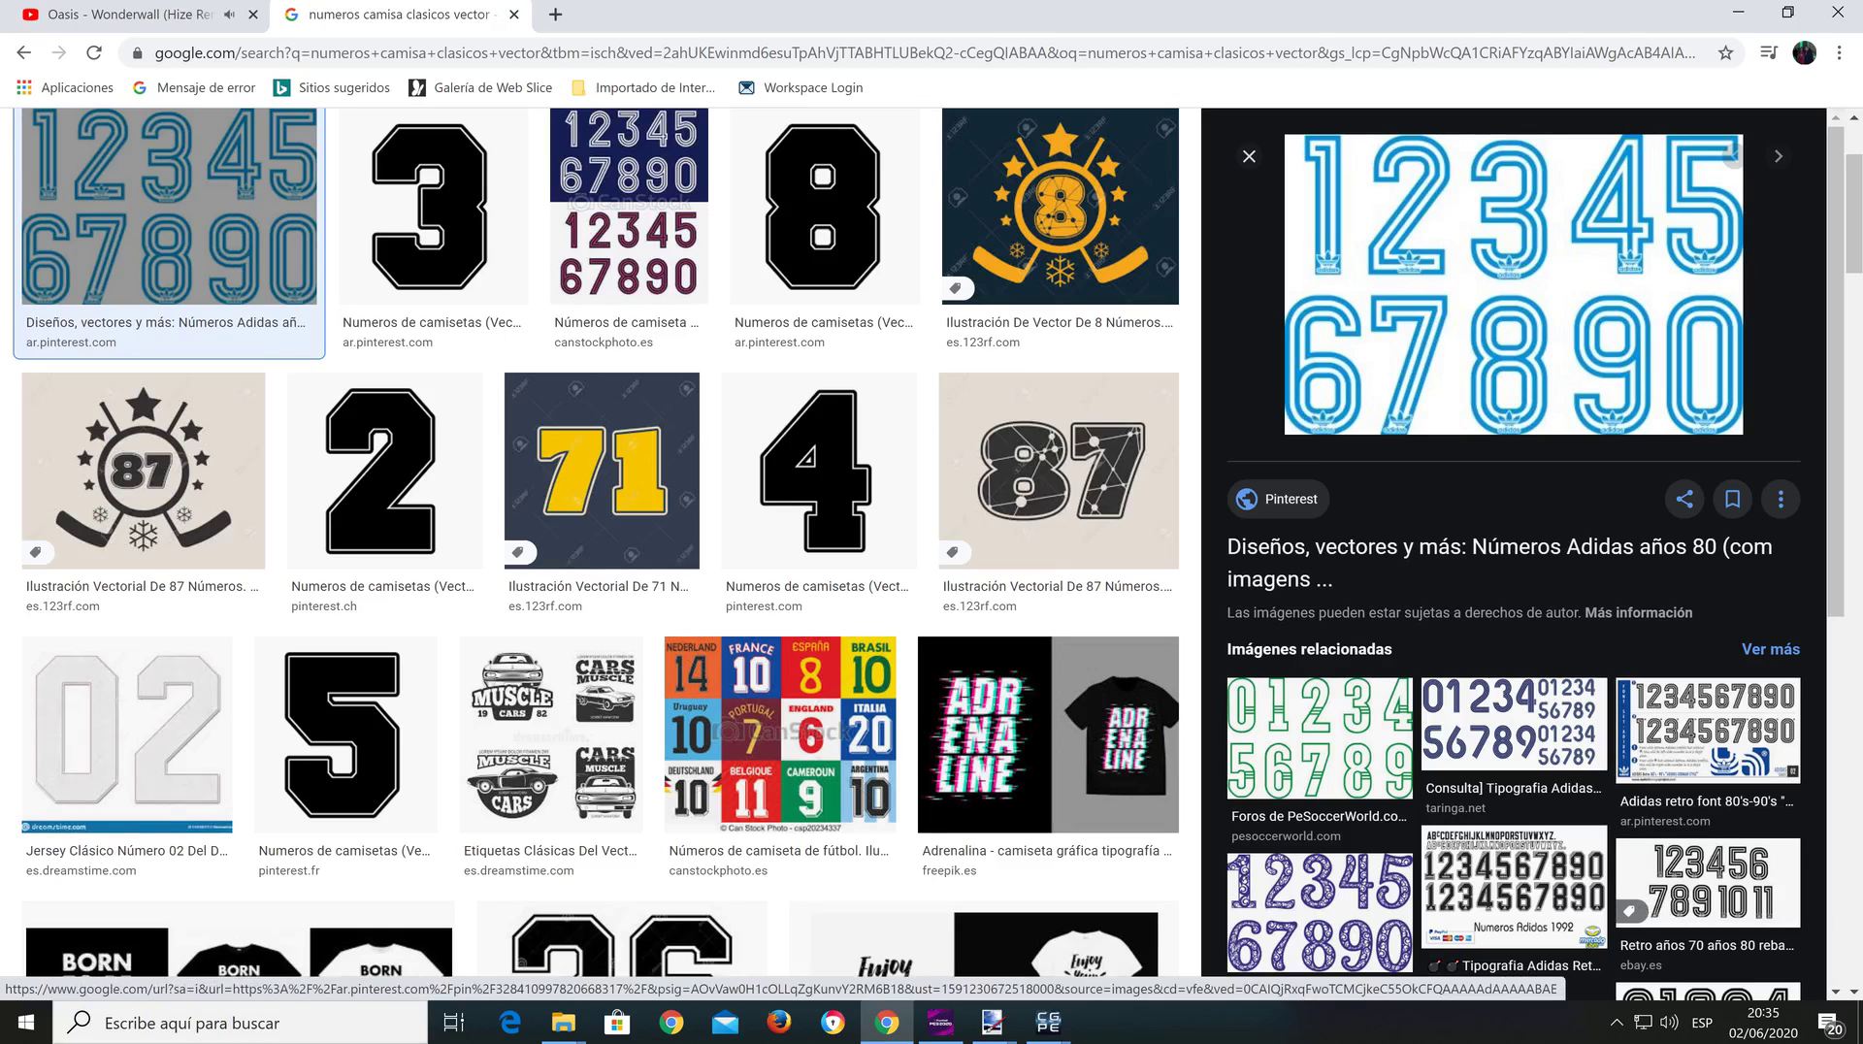
left_click(1708, 728)
right_click(1428, 145)
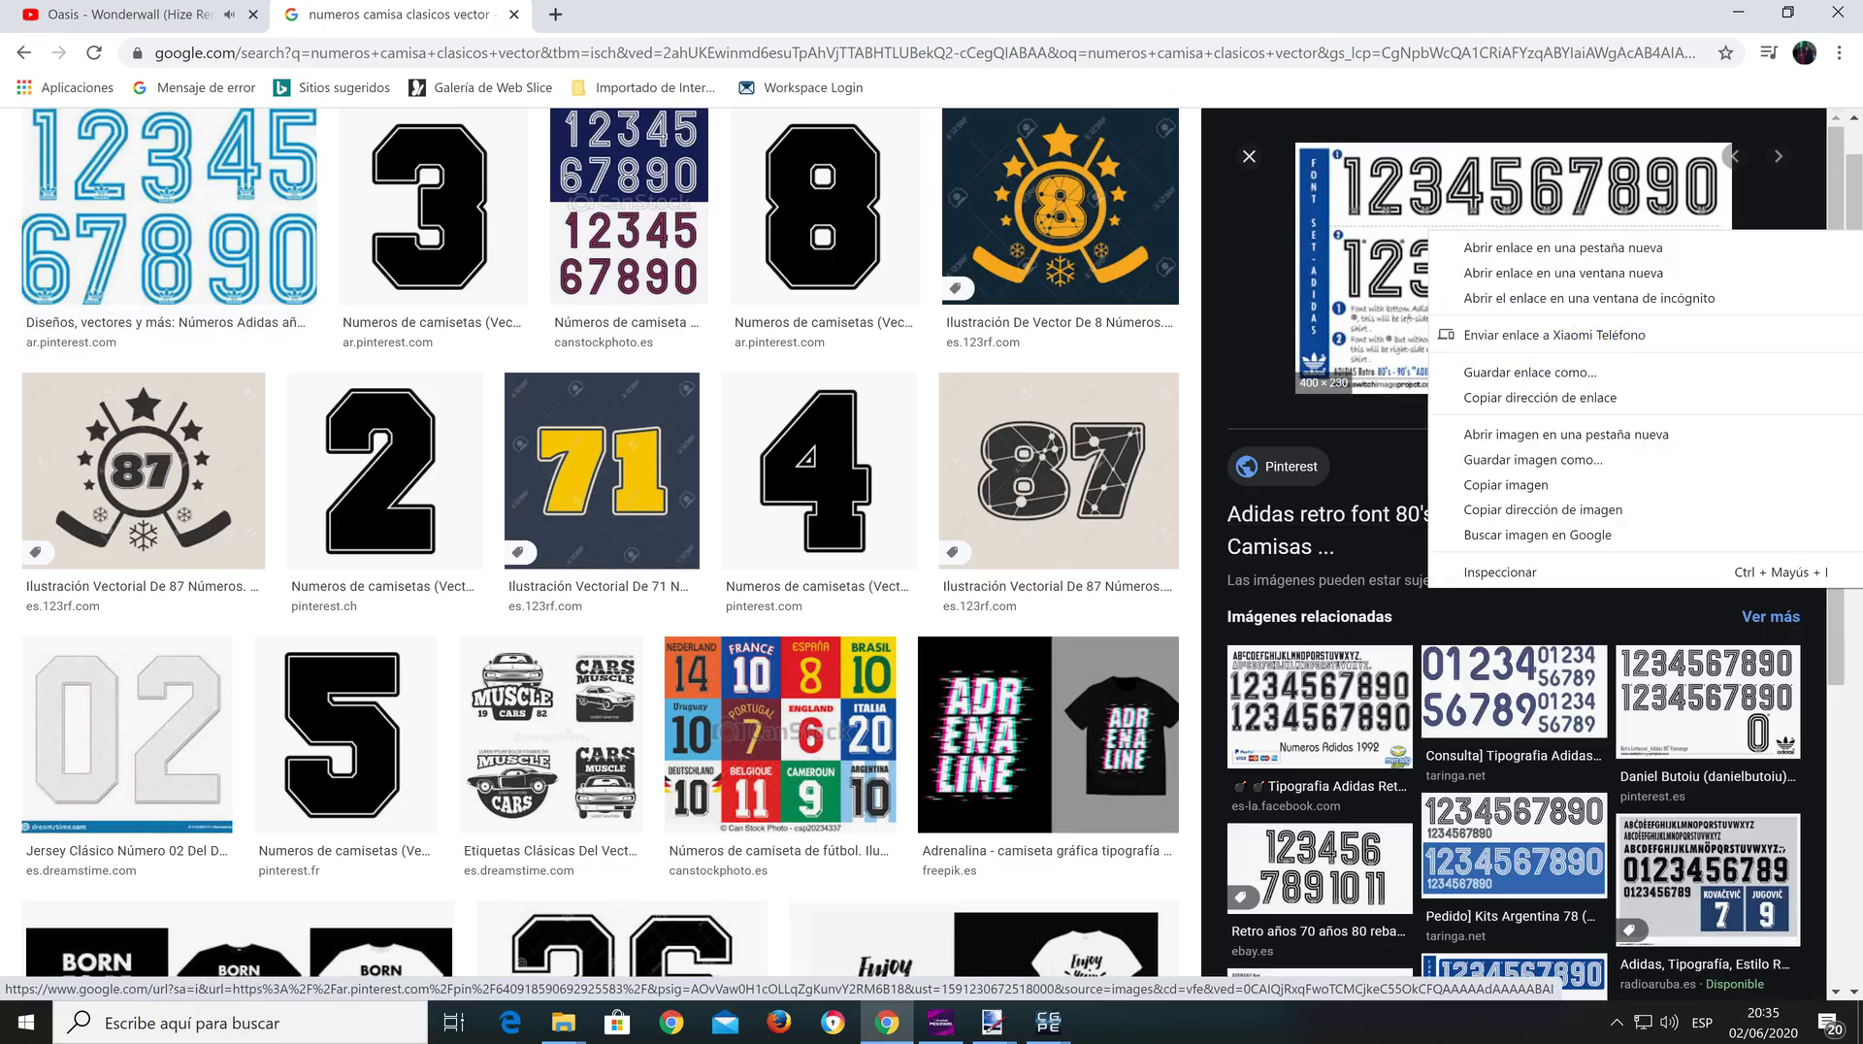
left_click(1485, 483)
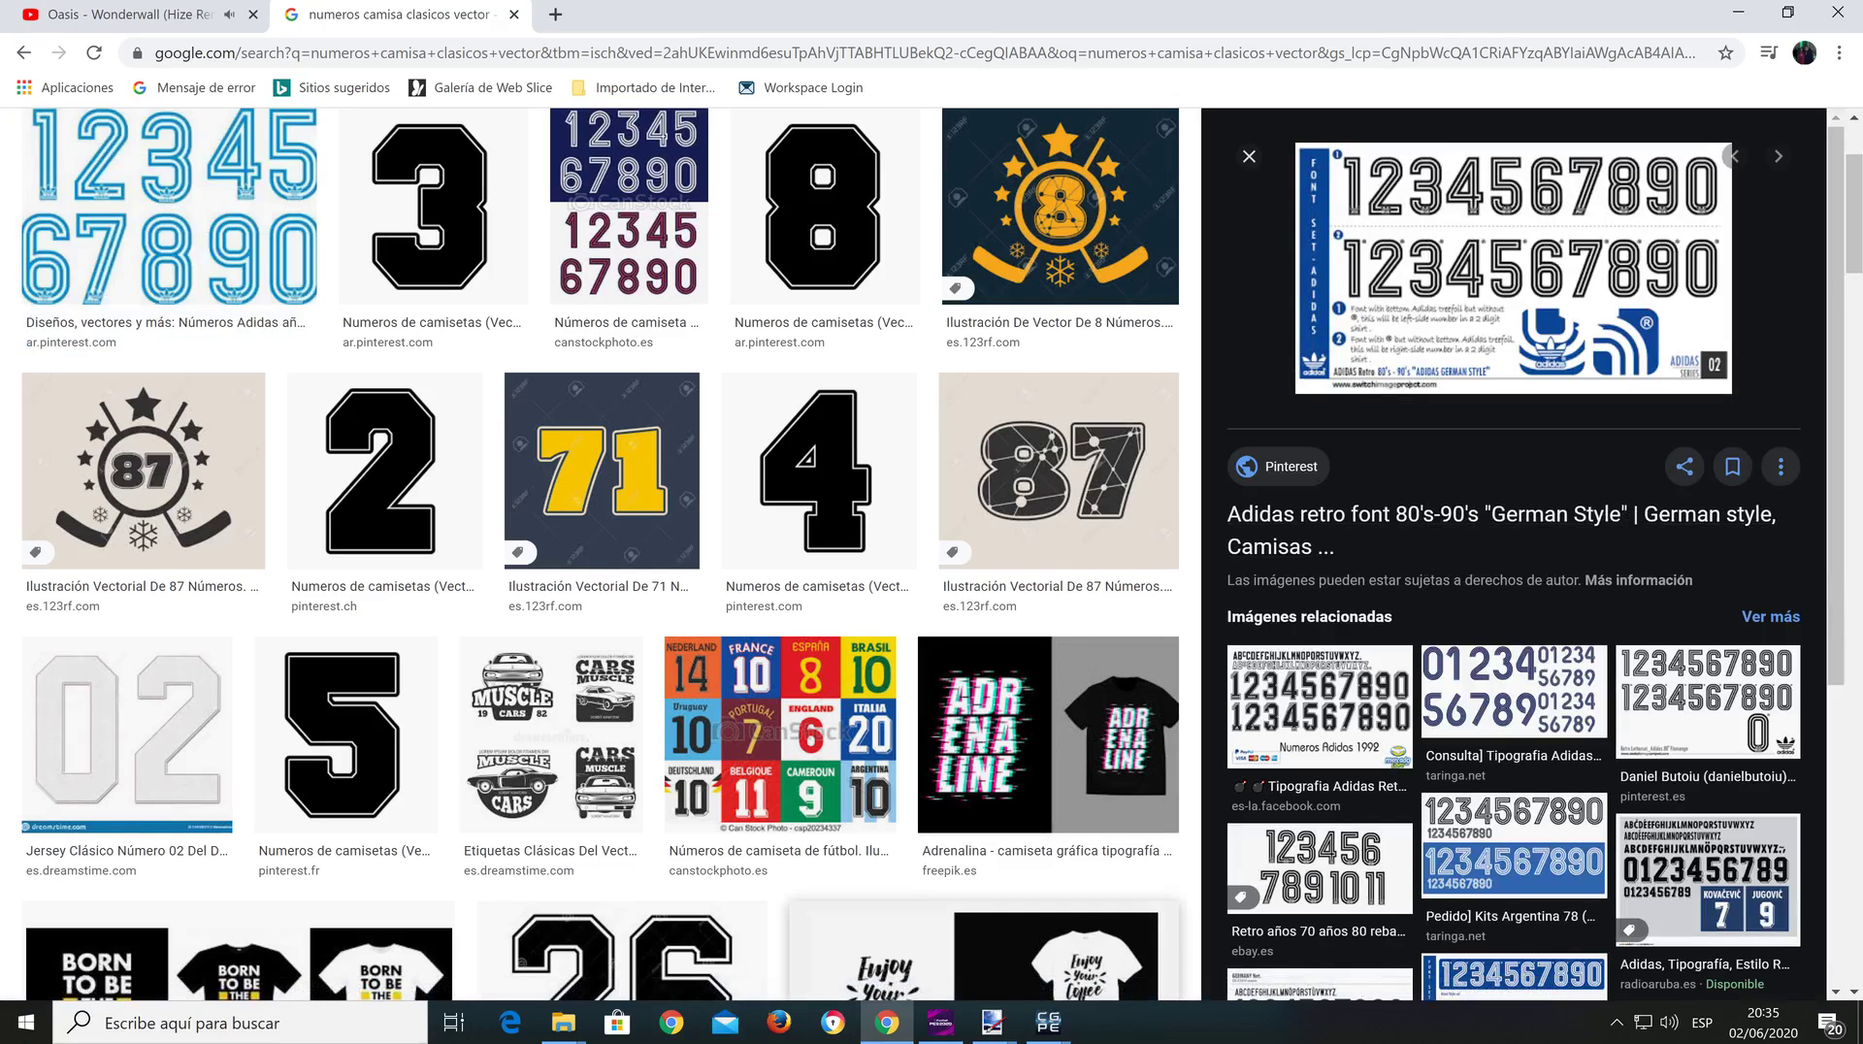
Step: Switch back to paint.net, create a new 400 × 230 pixel image and paste the copied font picture into it
mouse_move(992, 1023)
left_click(1179, 922)
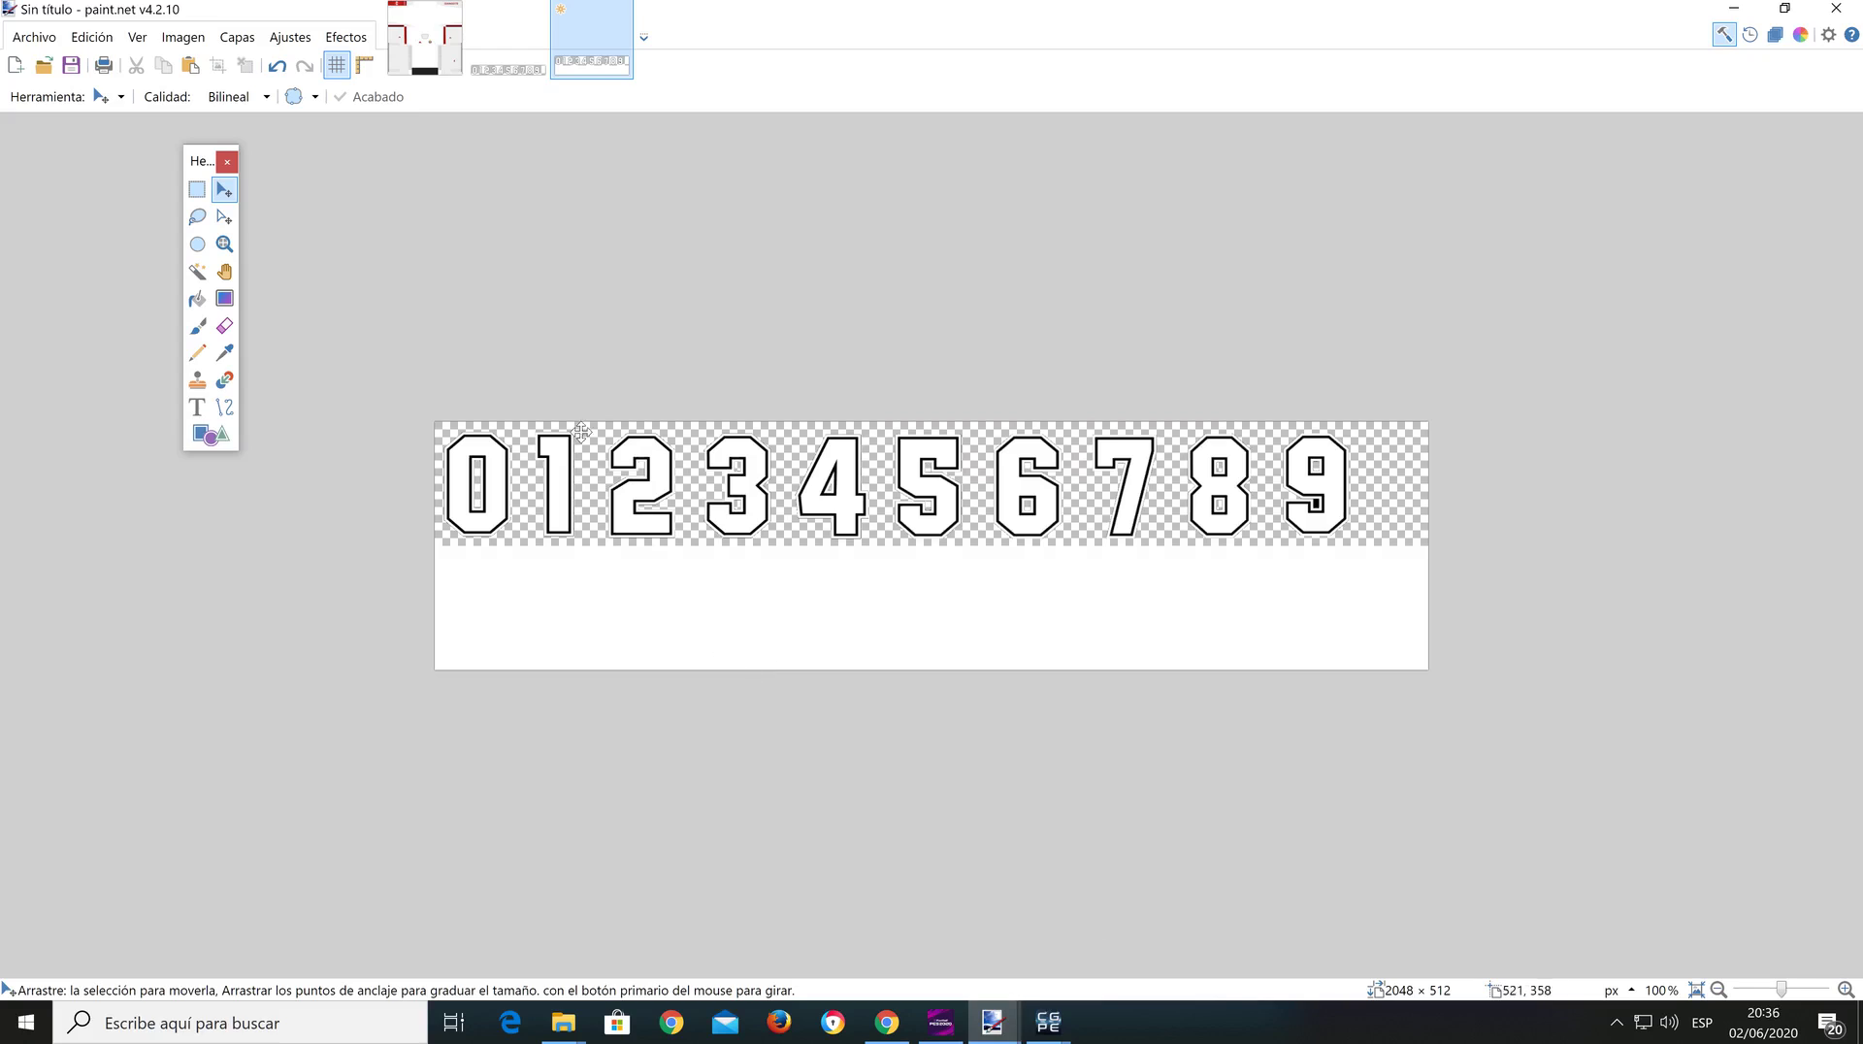
left_click(34, 37)
left_click(52, 63)
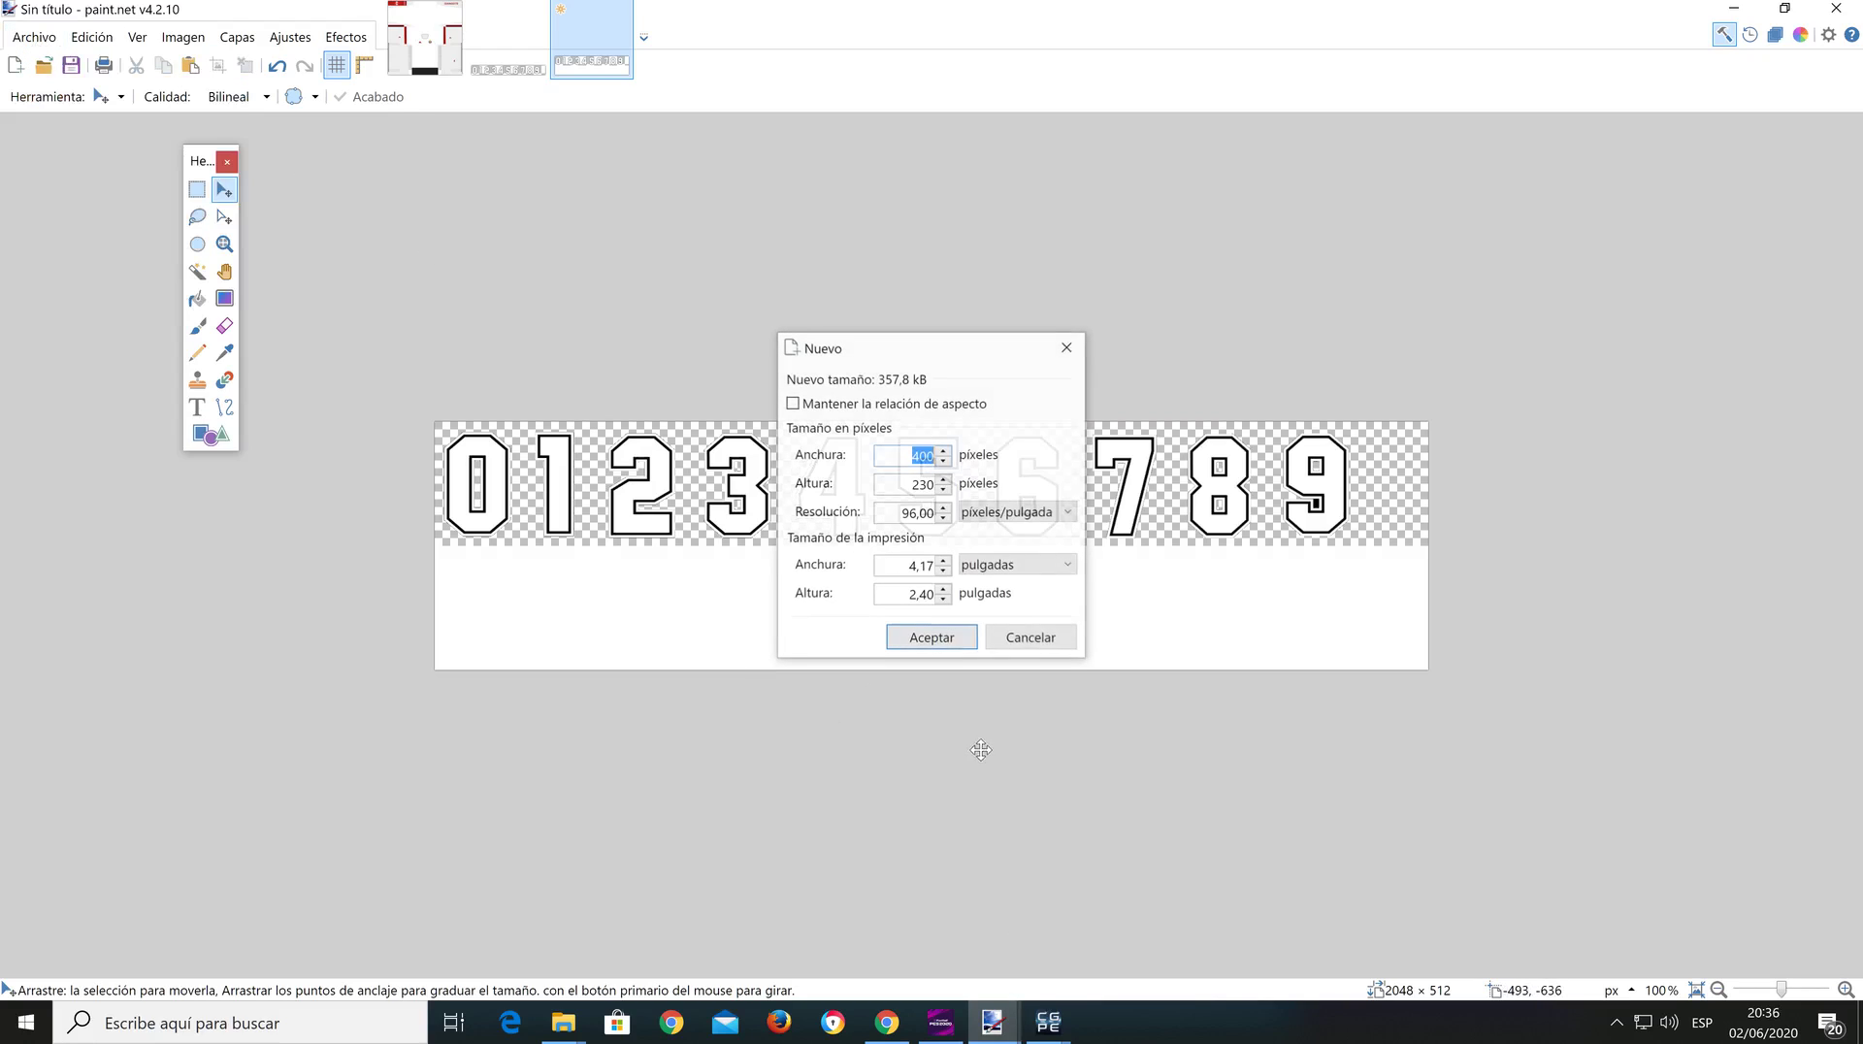
left_click(937, 639)
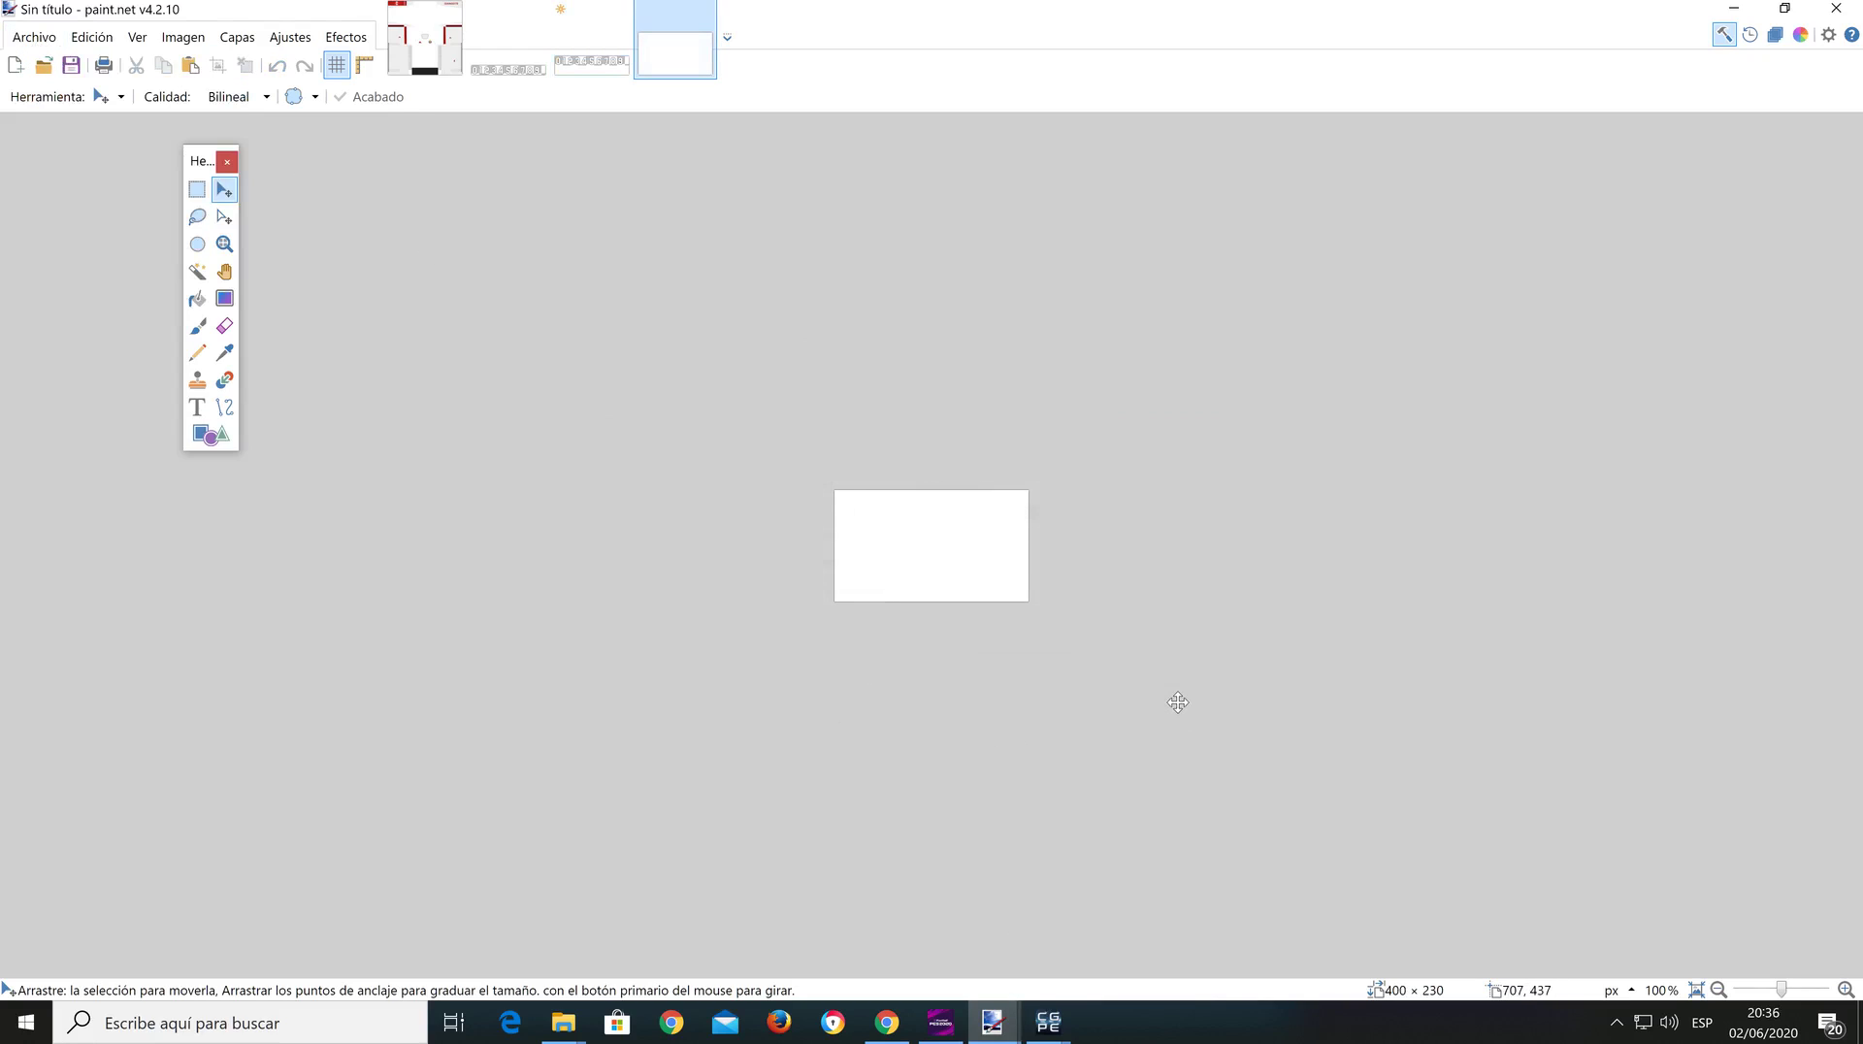
key("ctrl+v")
key("Return")
Step: Copy the upper row of digits with a rectangular selection and paste it into a new 355 × 89 pixel image, then deselect it
left_click(197, 189)
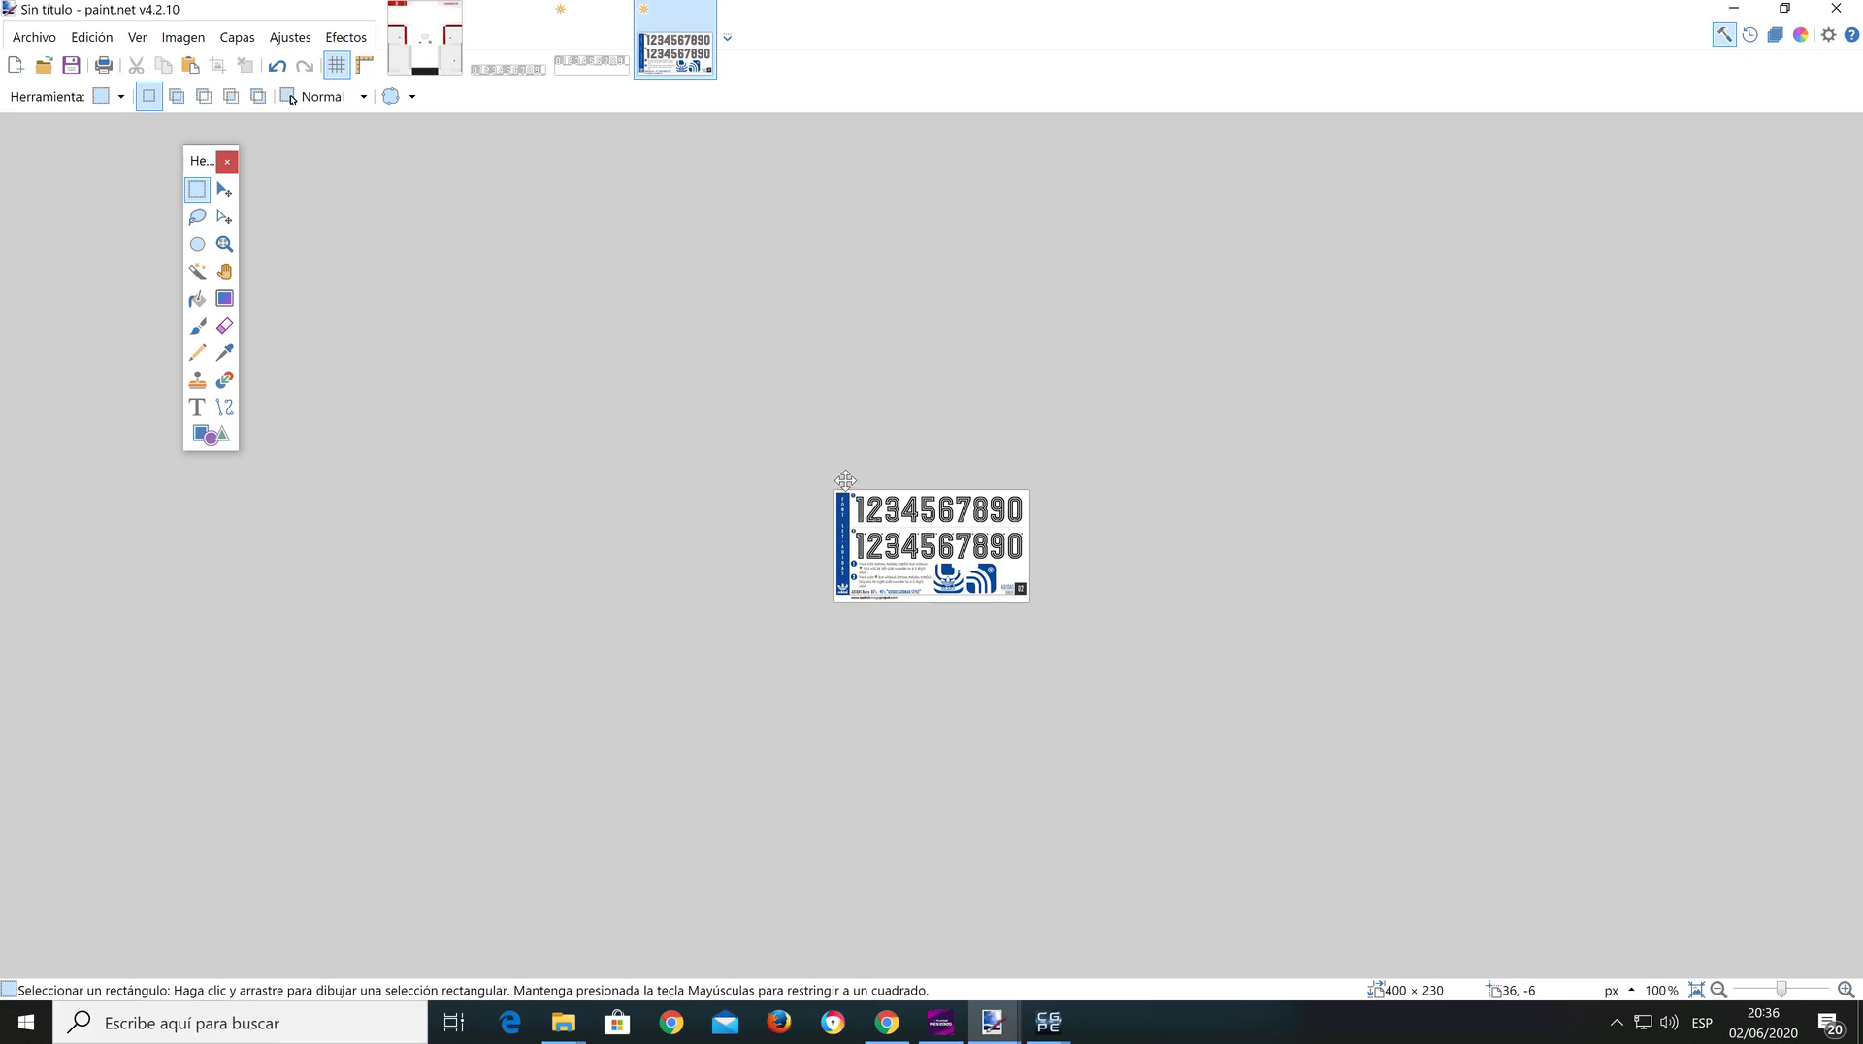
left_click_drag(851, 478, 1053, 527)
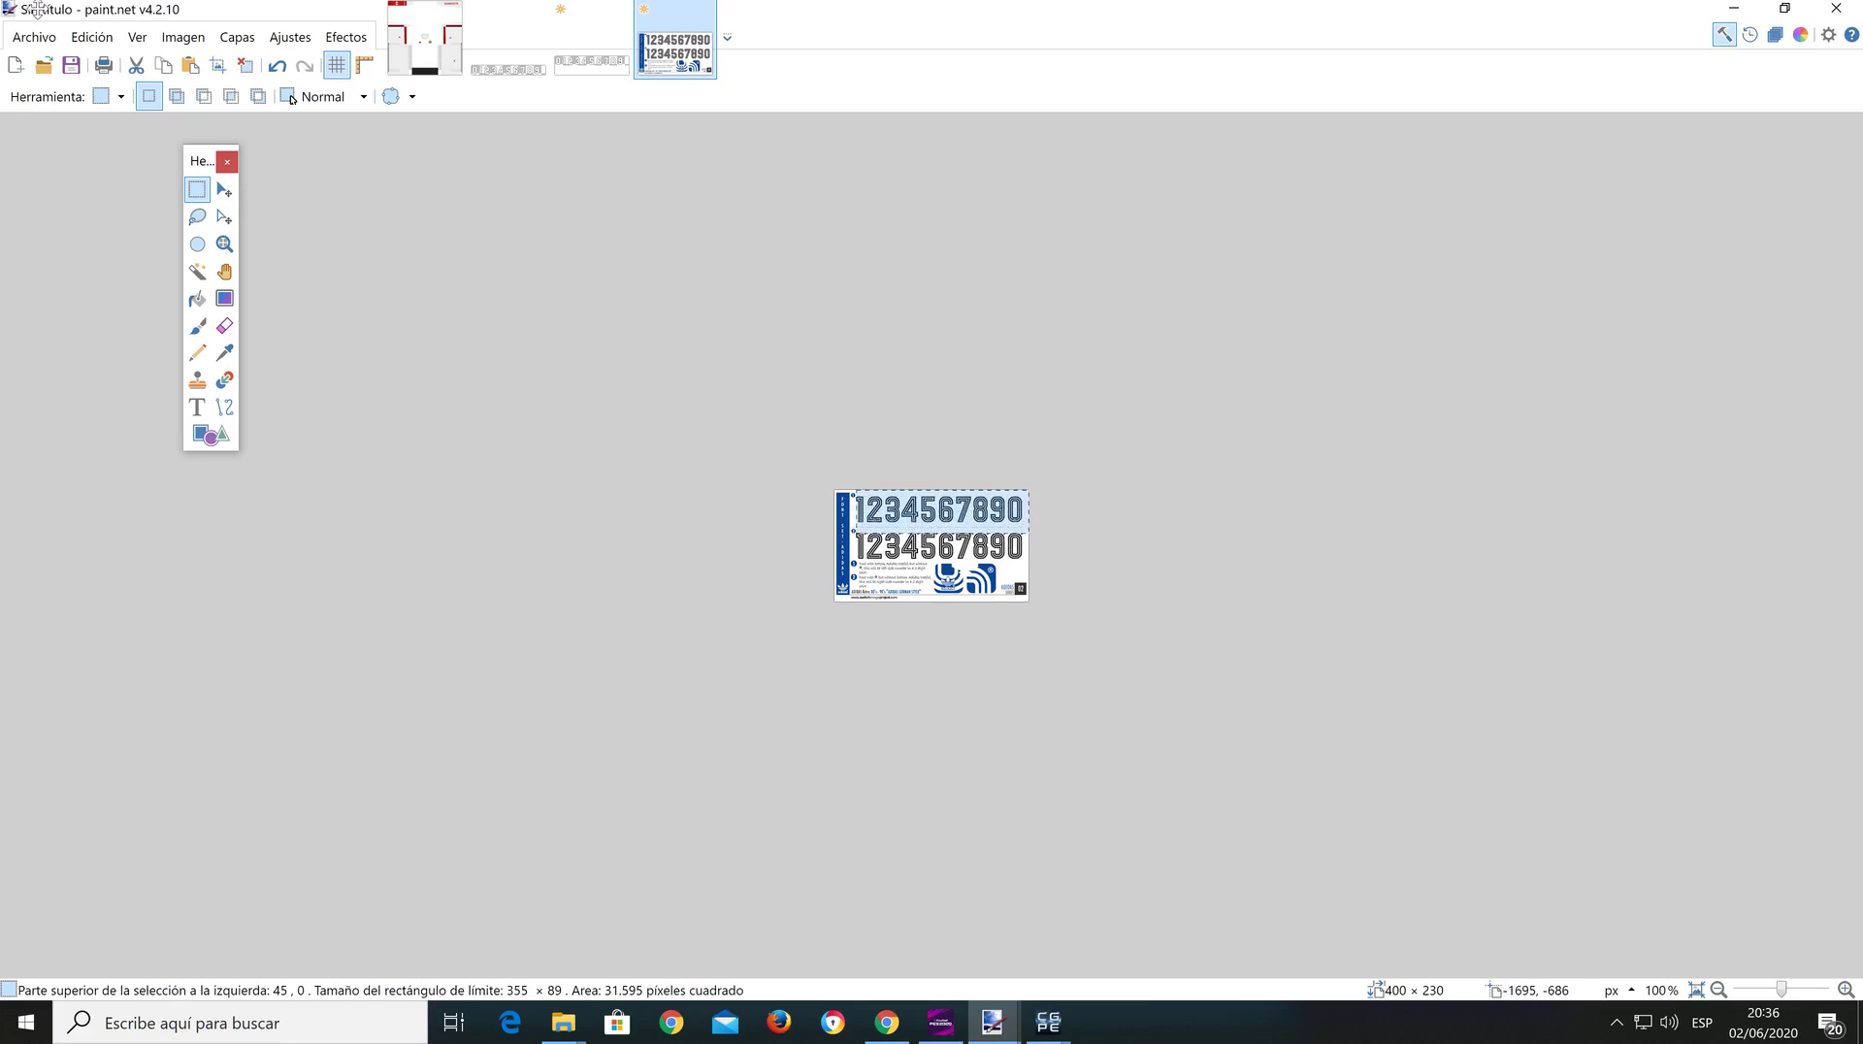
left_click(49, 41)
left_click(60, 65)
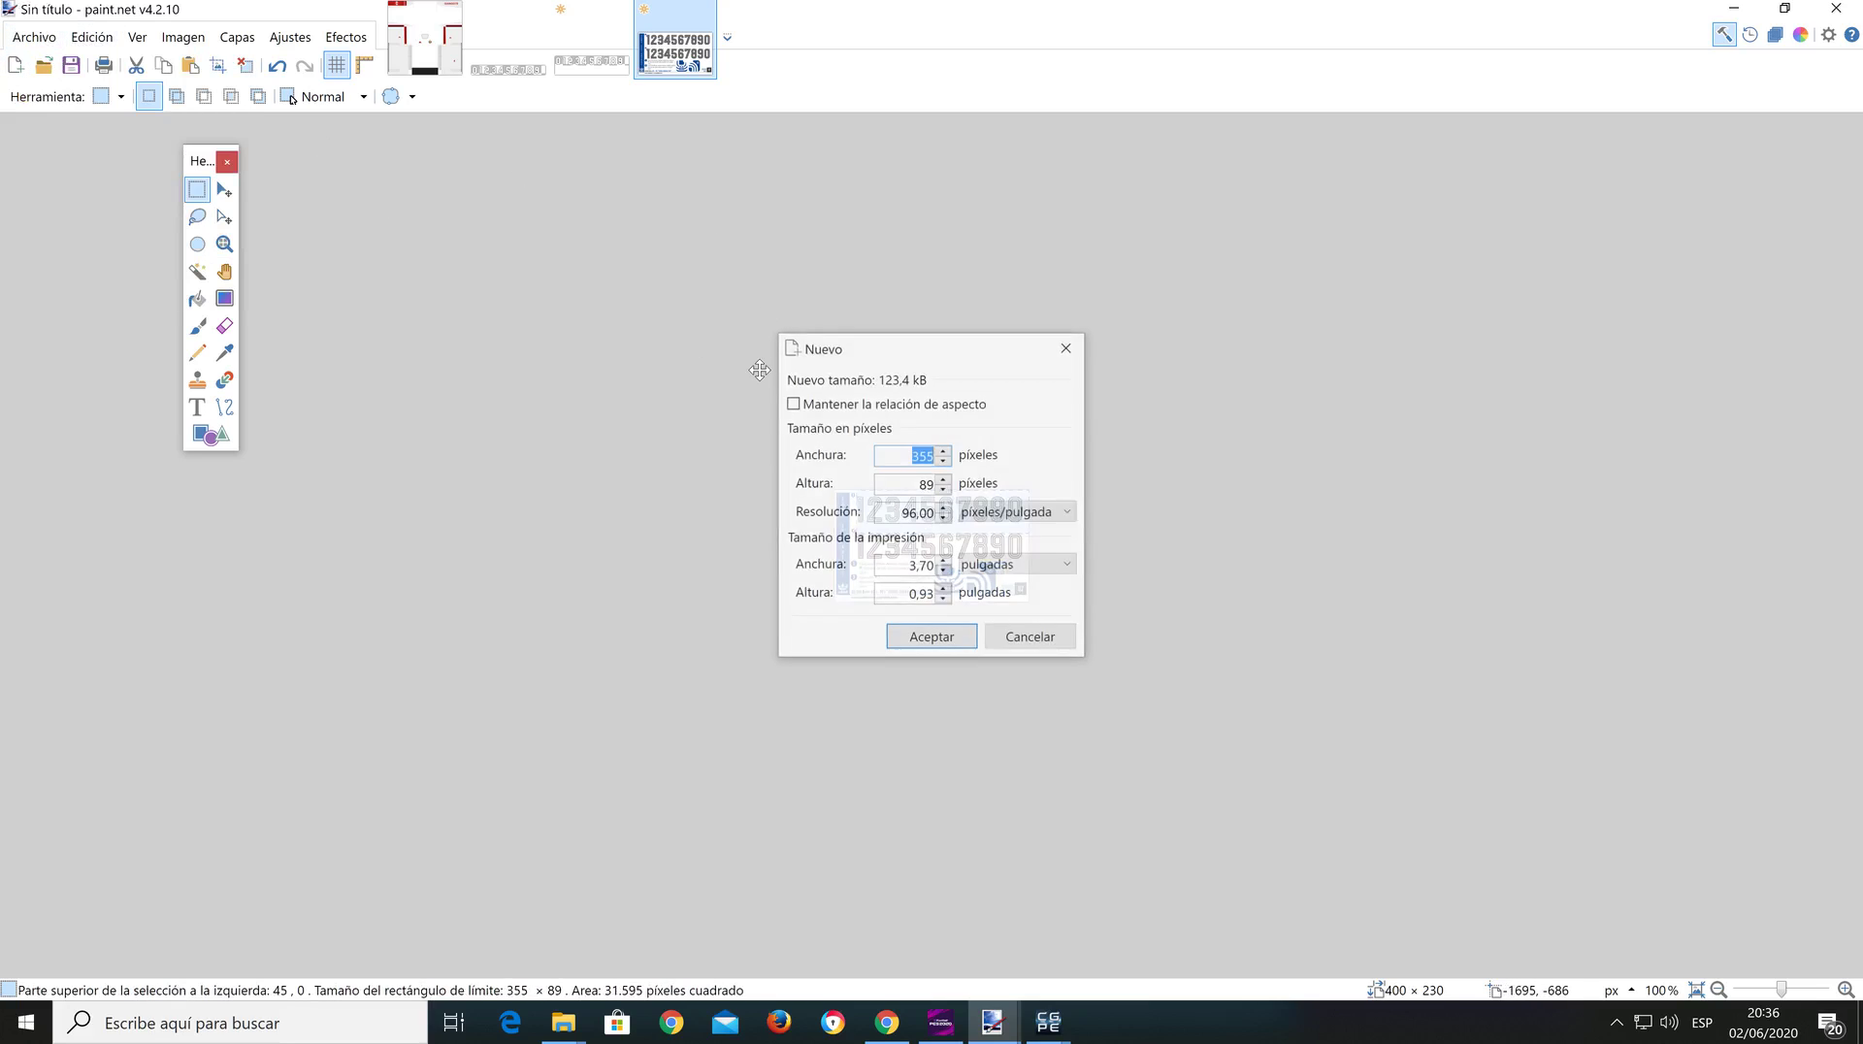
key("Return")
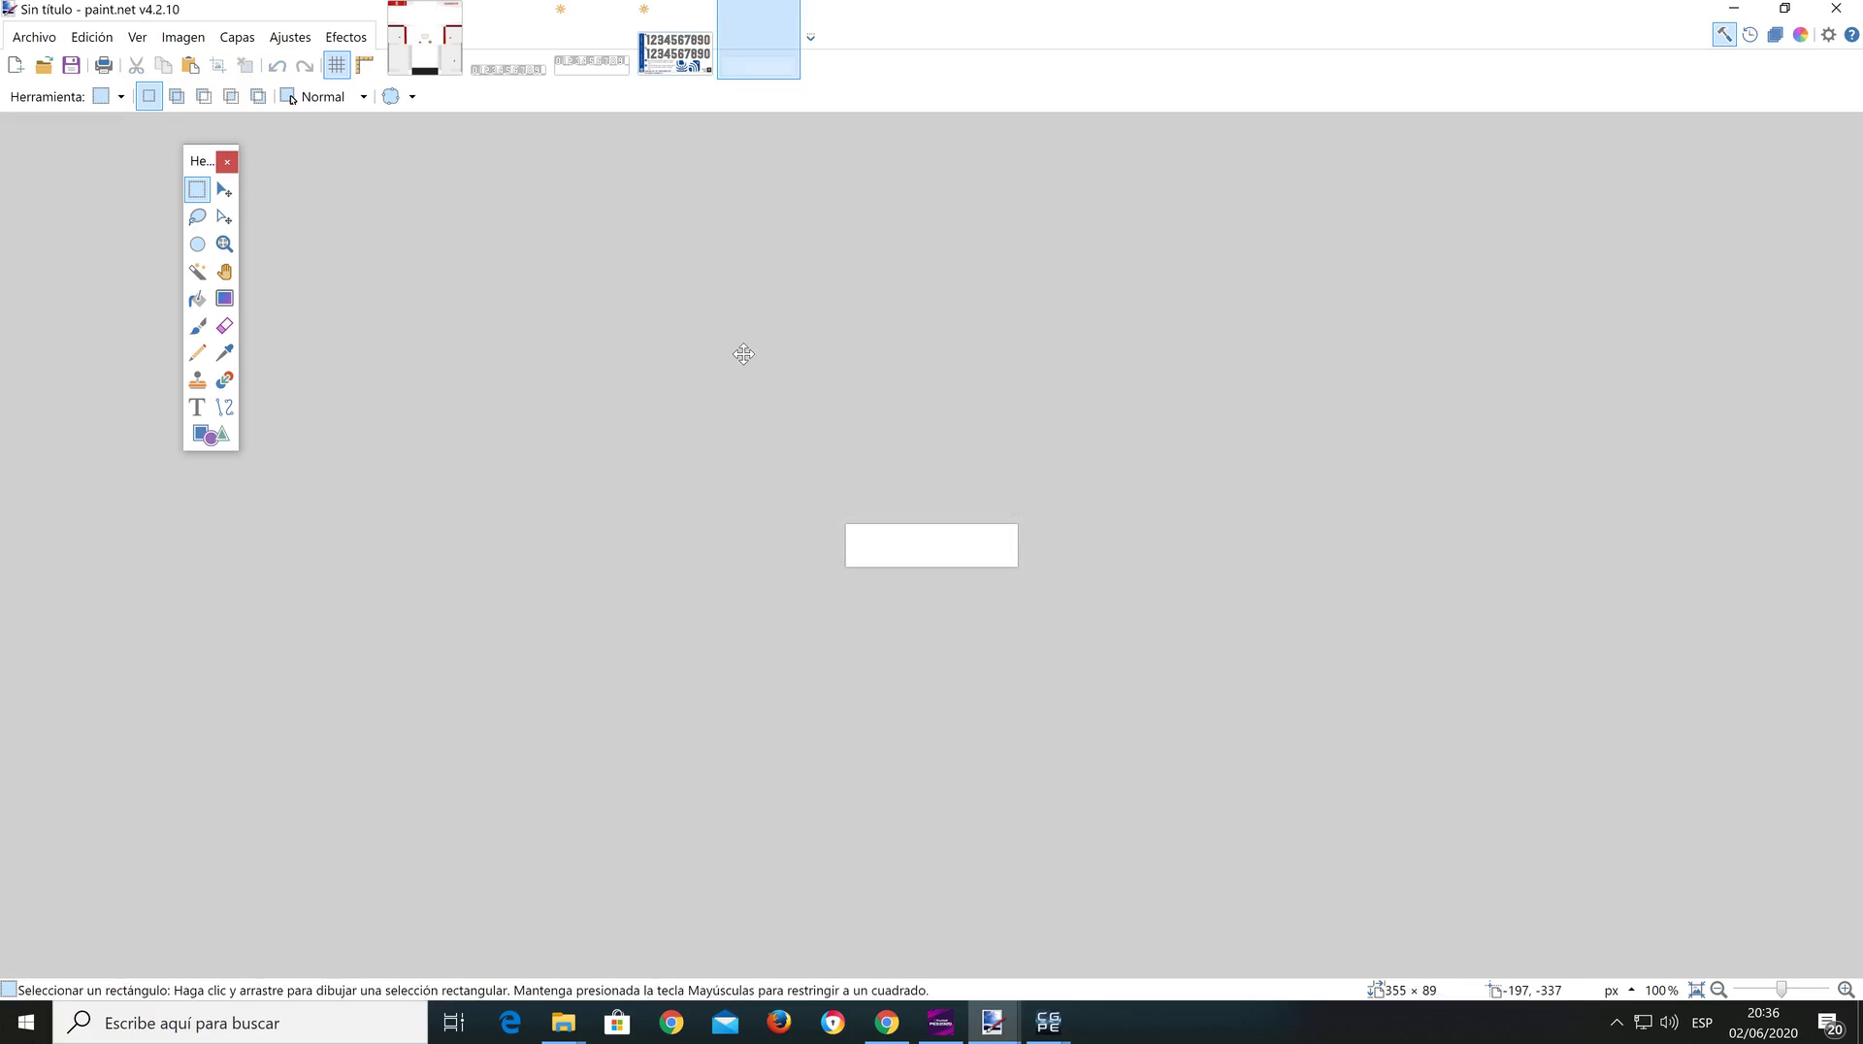
key("ctrl+v")
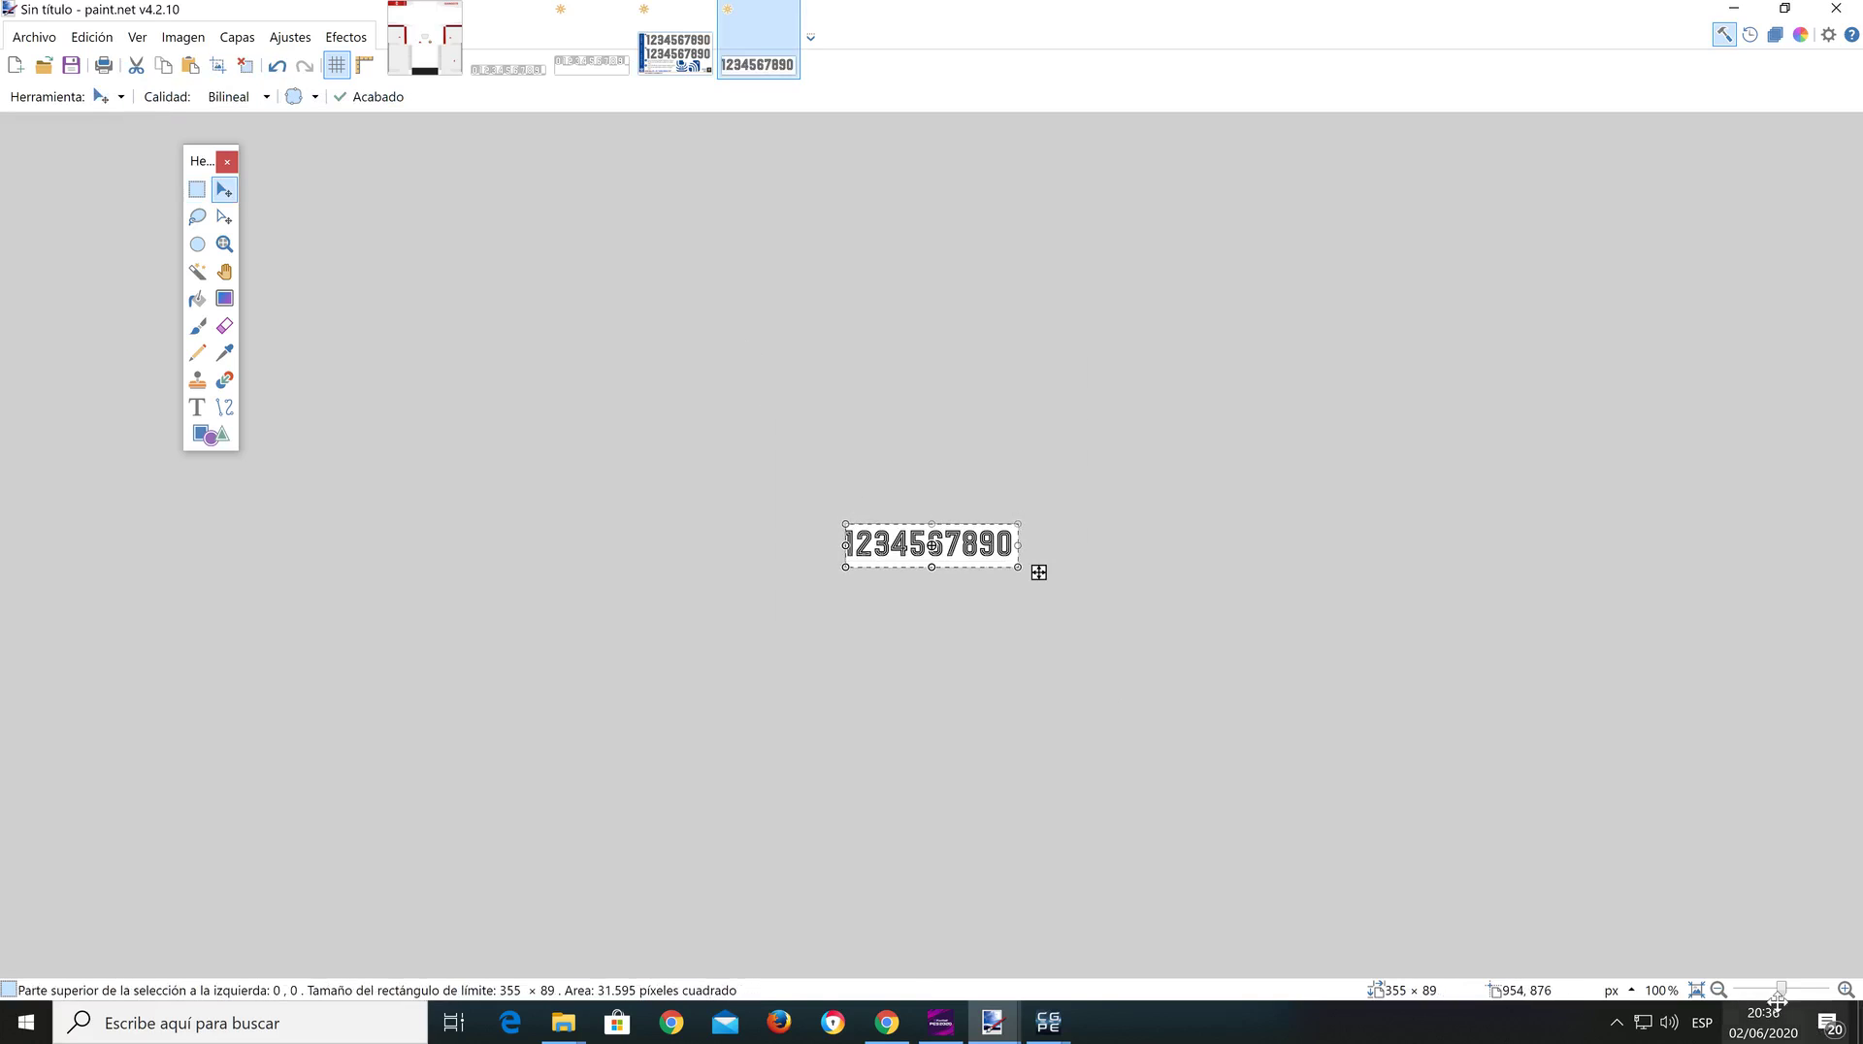
left_click_drag(1782, 990, 1800, 990)
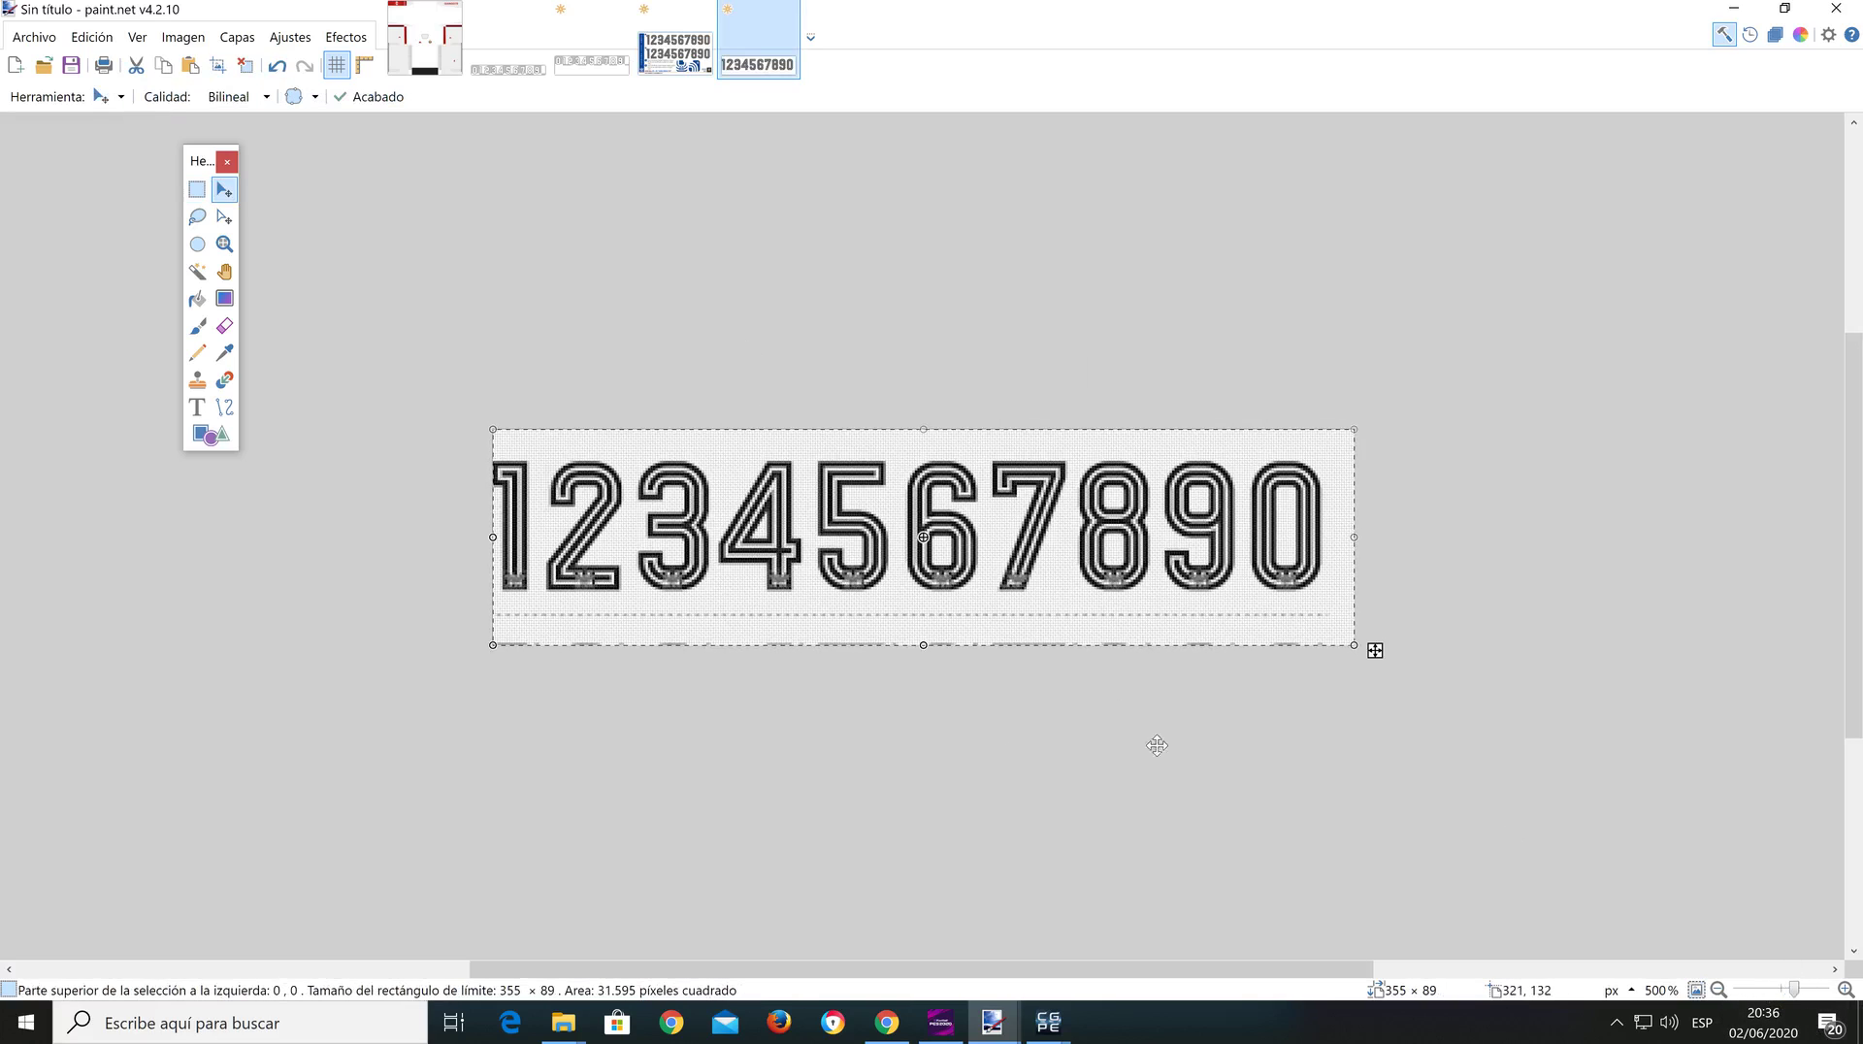
key("ctrl+d")
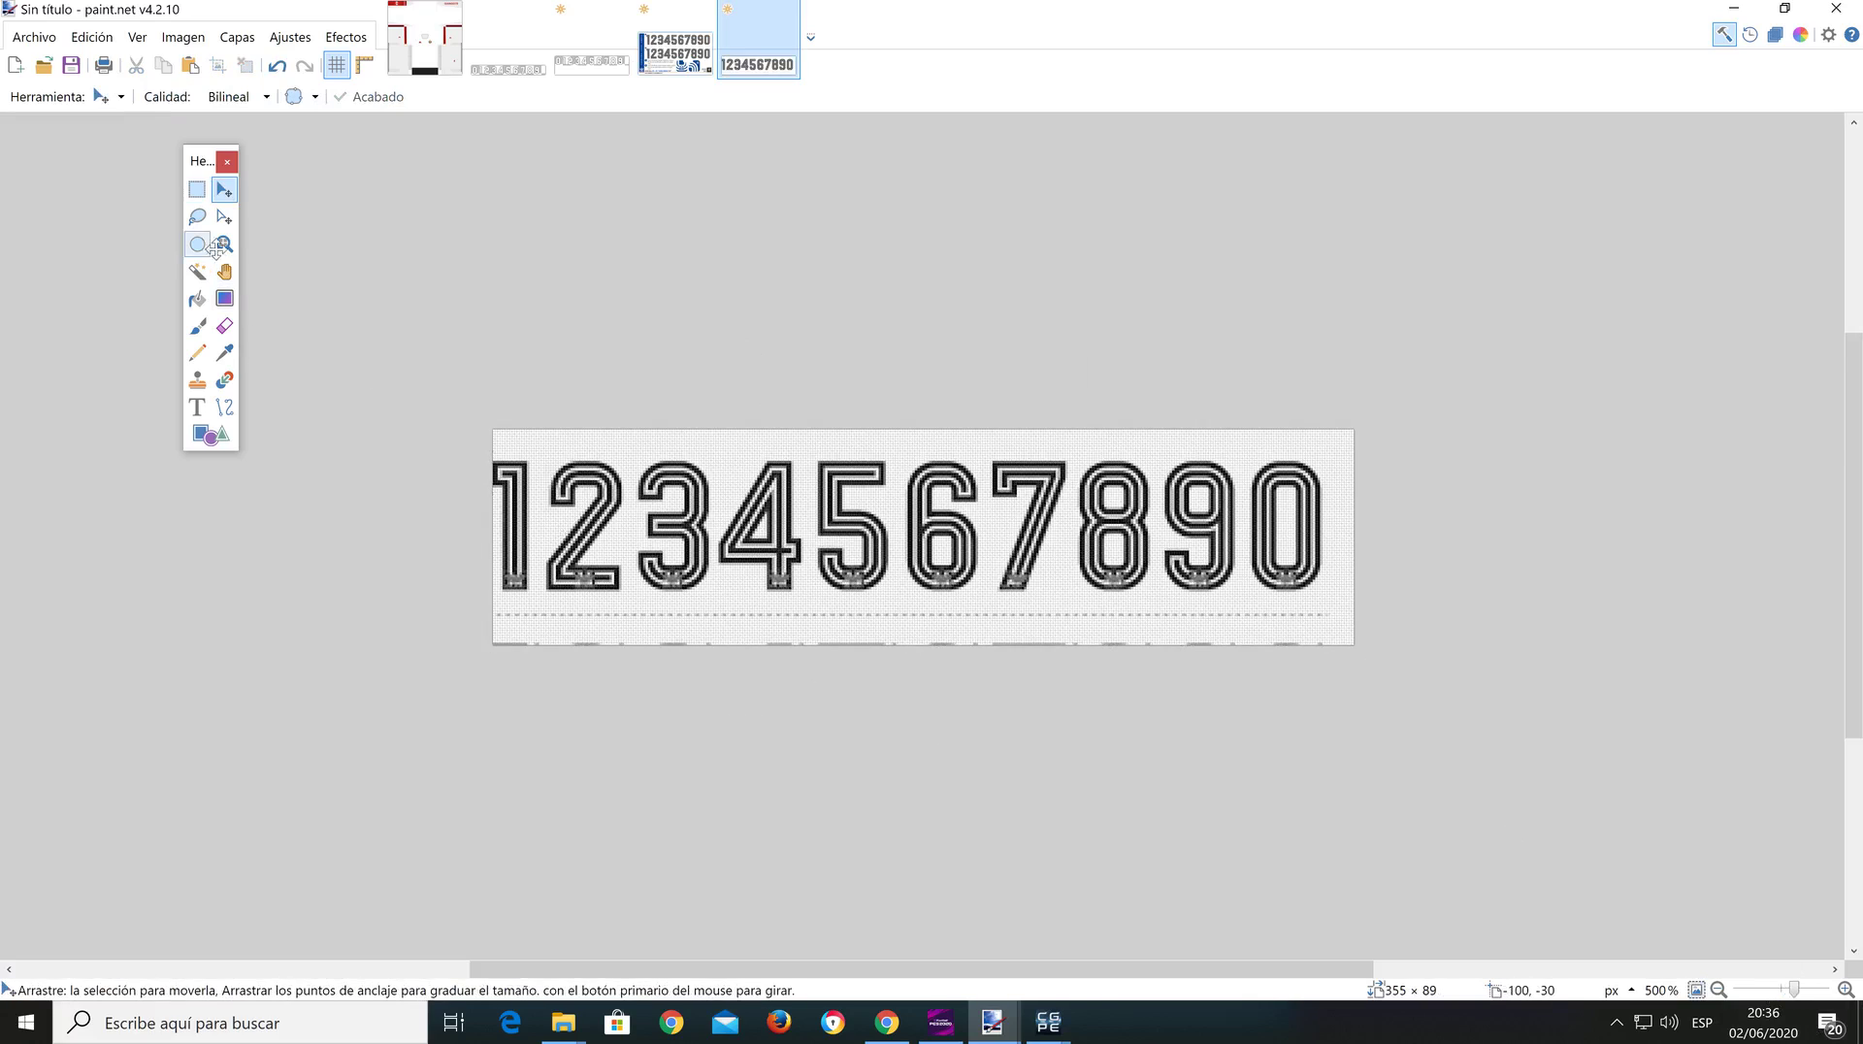
Step: Delete the light background around the retro digits using the Magic Wand at 50% tolerance
left_click(197, 271)
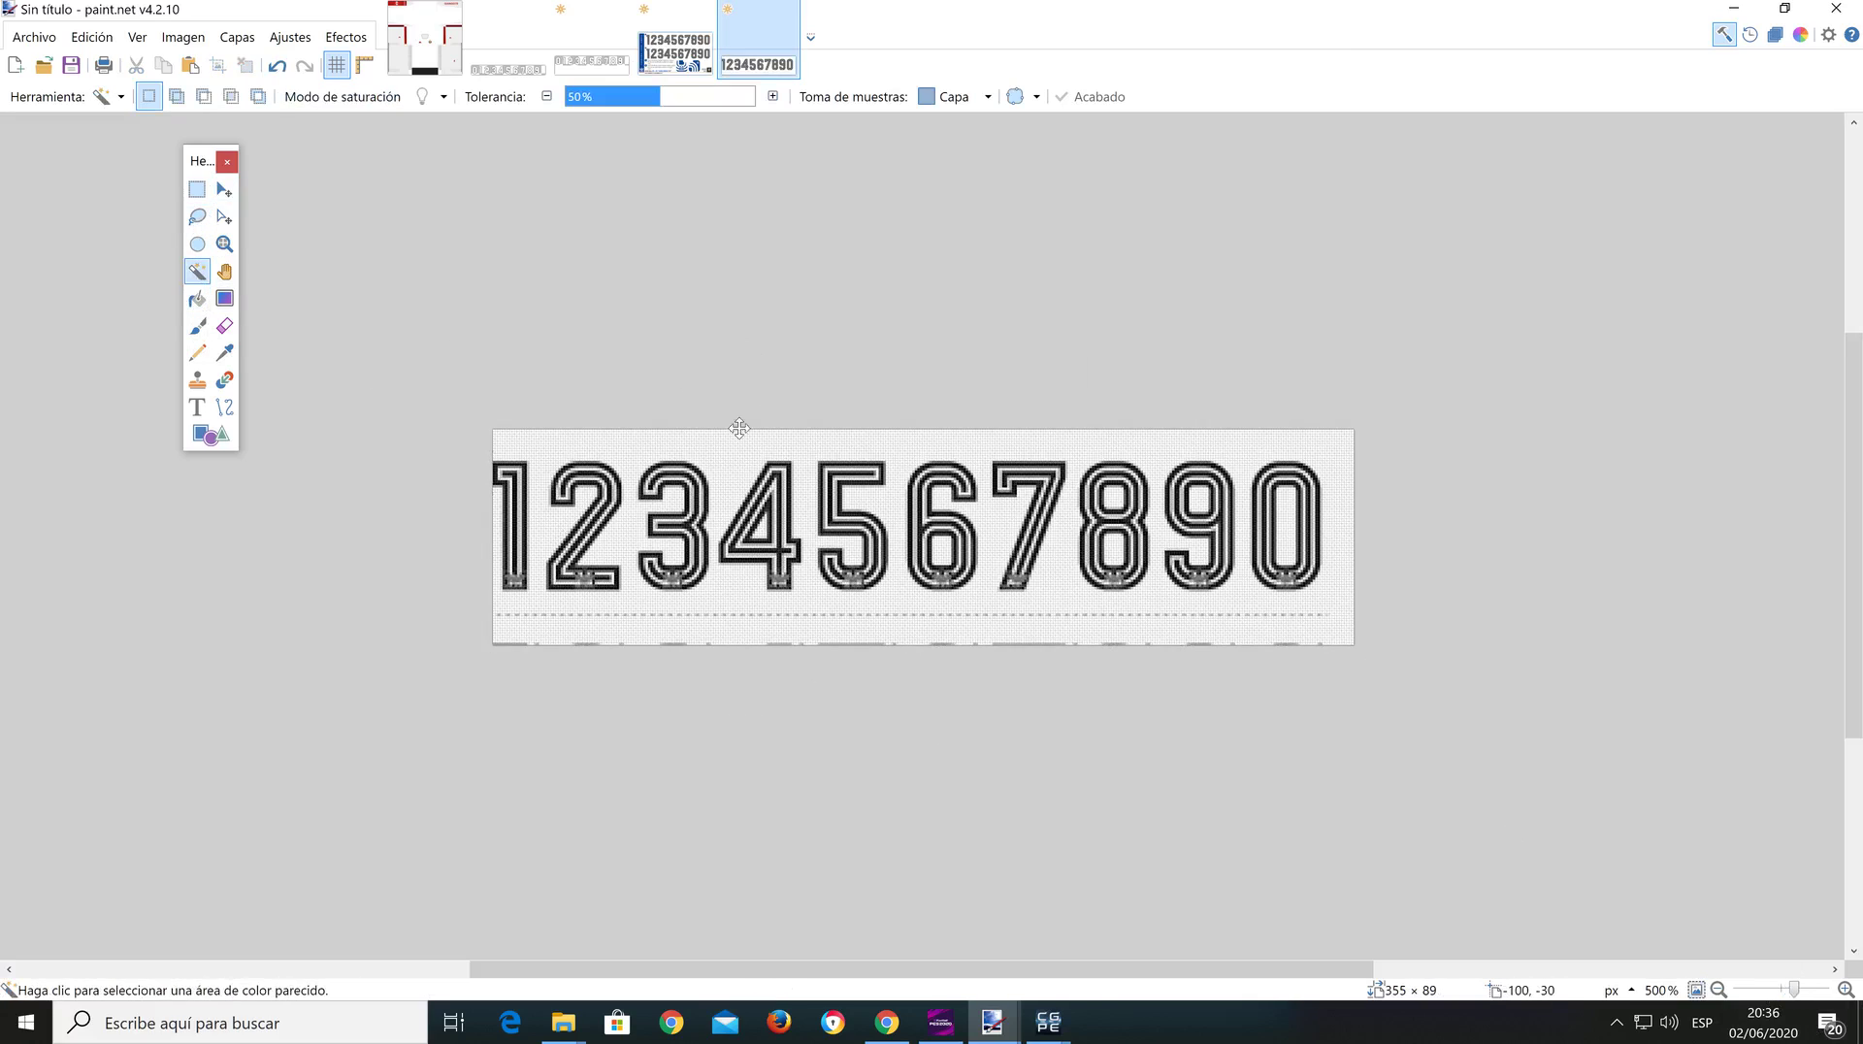
left_click(641, 436)
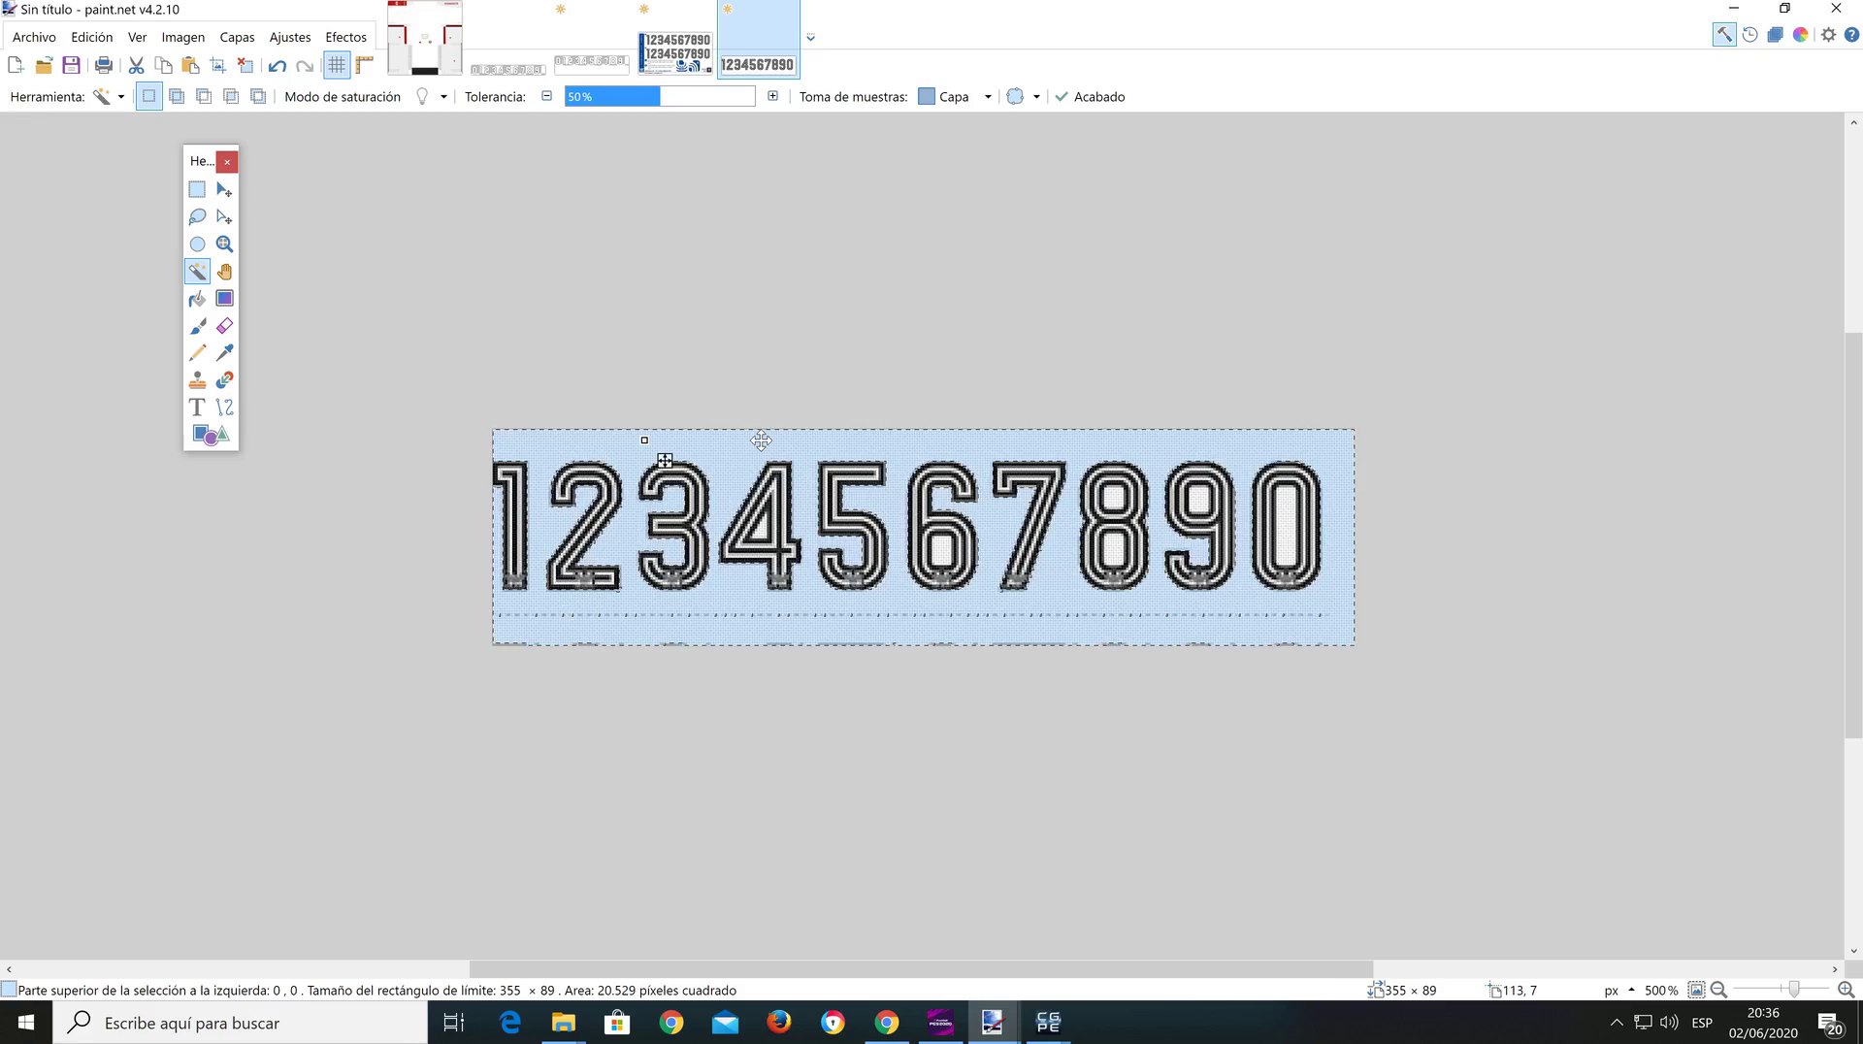
key("Delete")
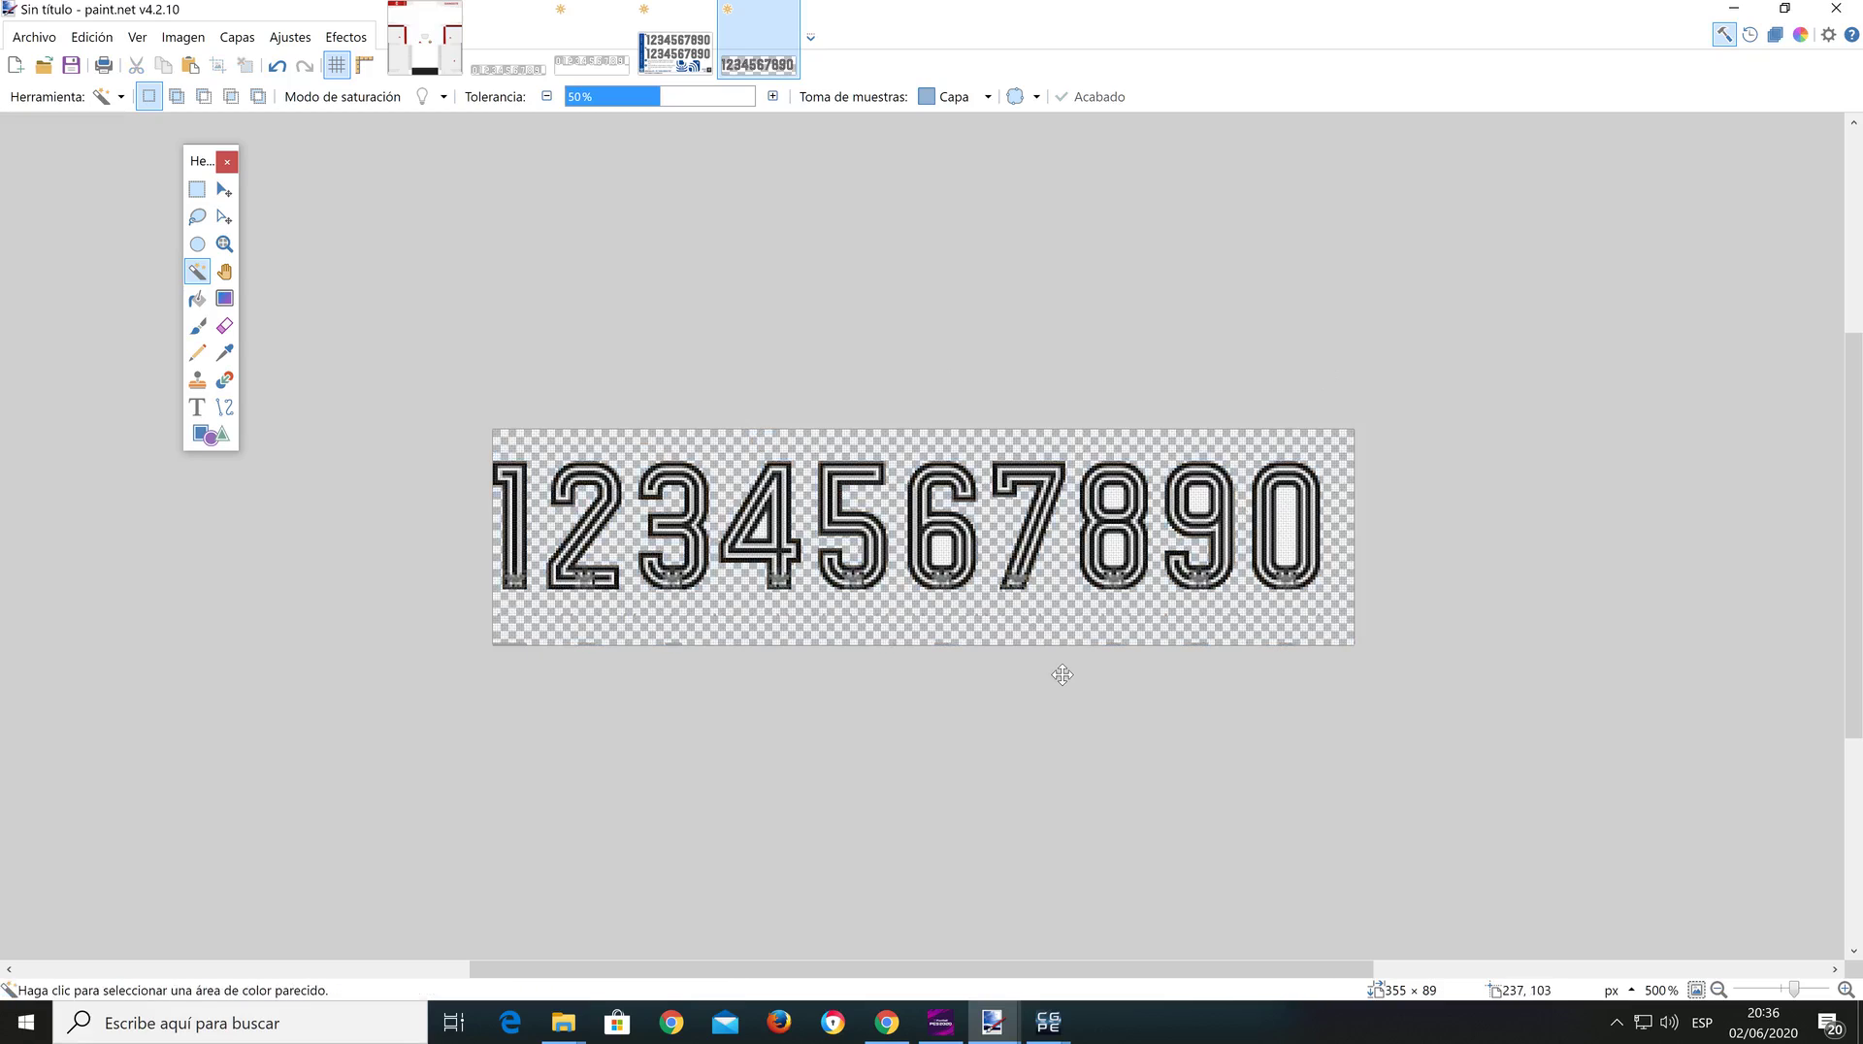
Step: Clear the light areas enclosed inside the digits 0, 9, 8 and 6 with the Magic Wand
left_click(1280, 509)
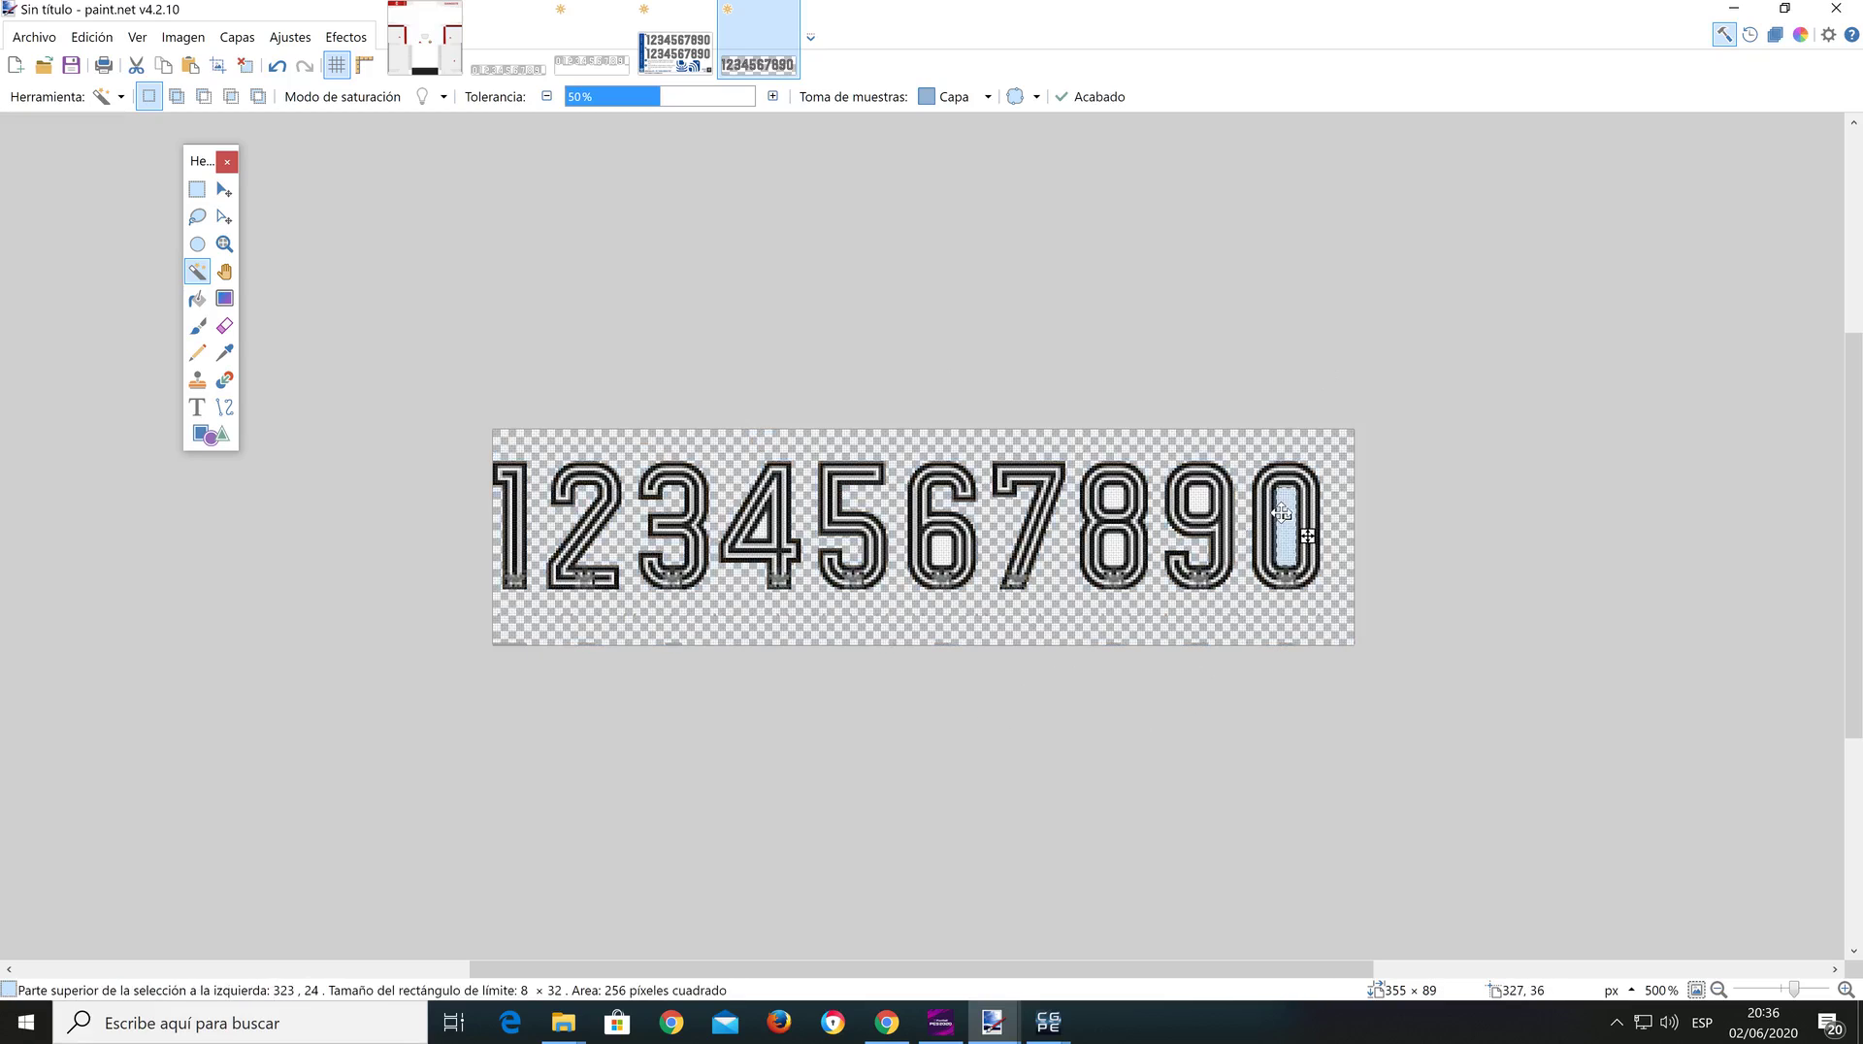
key("Delete")
left_click(1200, 500)
key("Delete")
left_click(1116, 497)
key("Delete")
left_click(1114, 551)
key("Delete")
left_click(930, 548)
key("Delete")
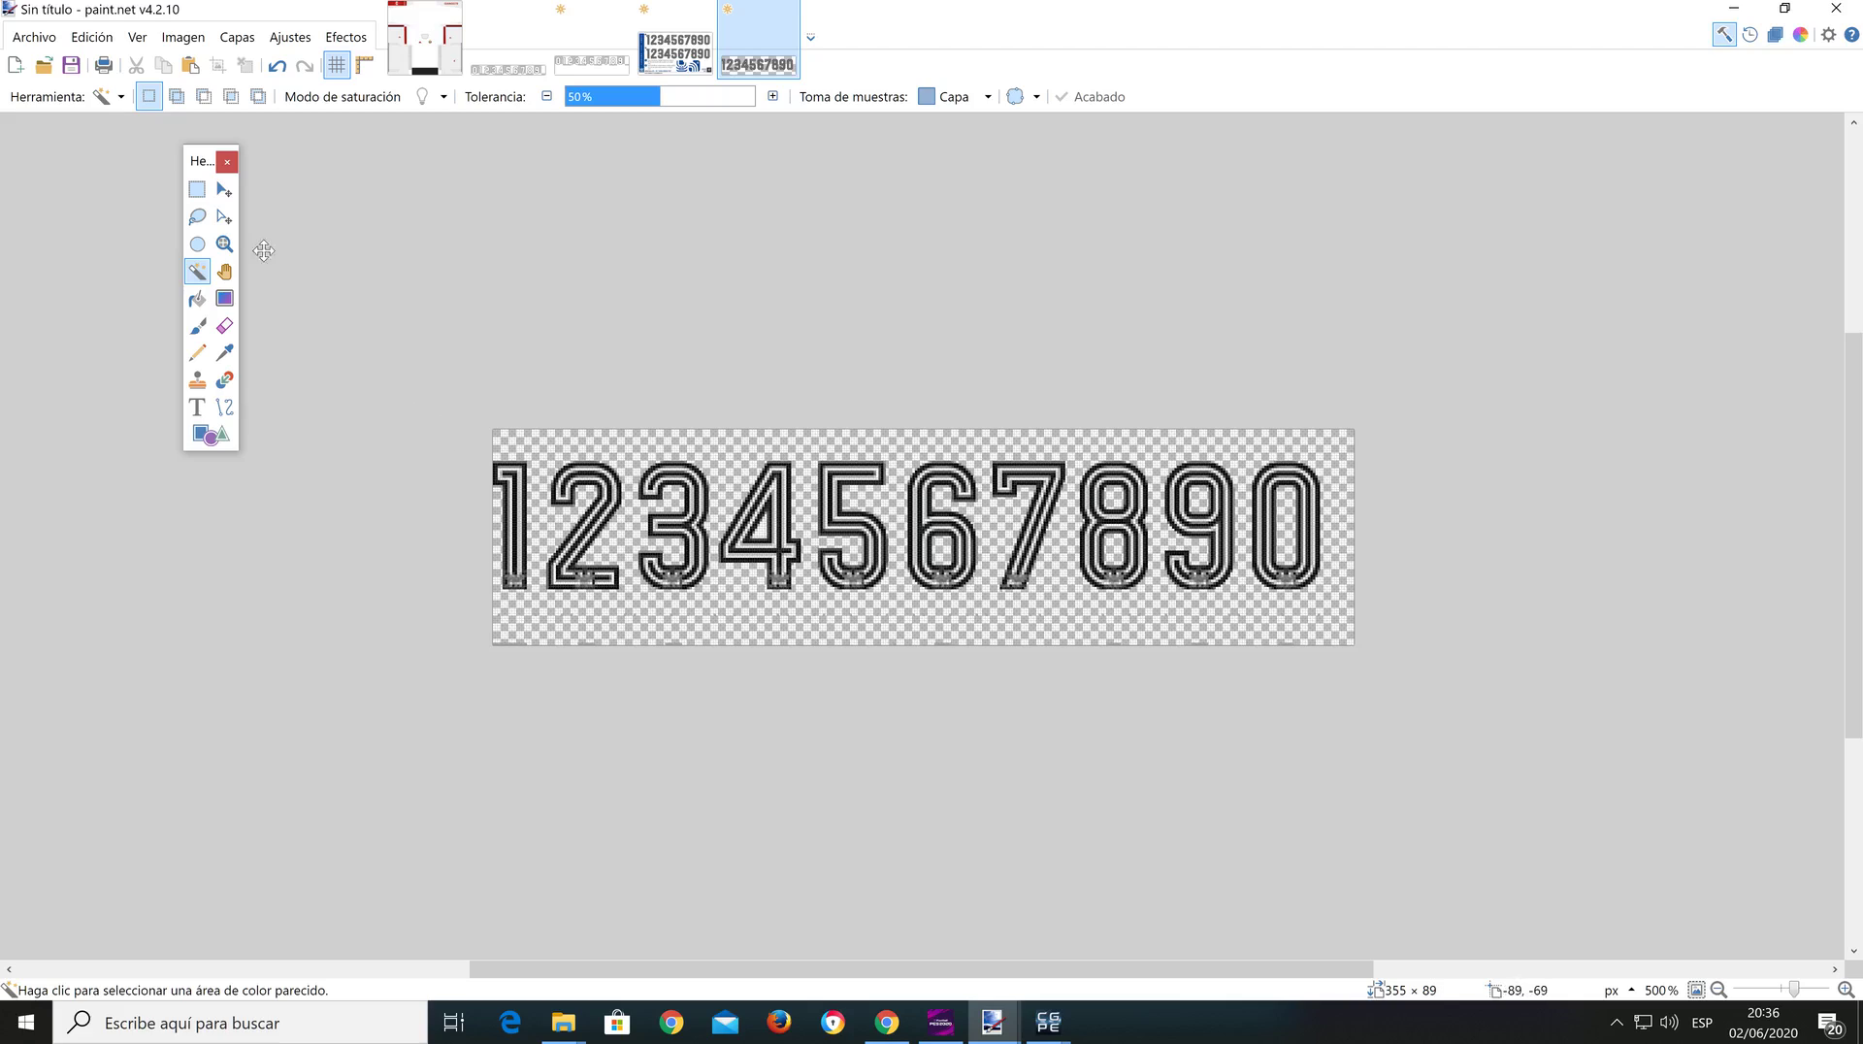
Step: Copy the cleaned digit row and paste it into the lower half of the 2048 × 512 image, enlarged to about 1446 × 252 pixels
left_click(197, 190)
left_click_drag(442, 408, 1347, 588)
left_click(497, 483)
left_click_drag(445, 441, 1361, 593)
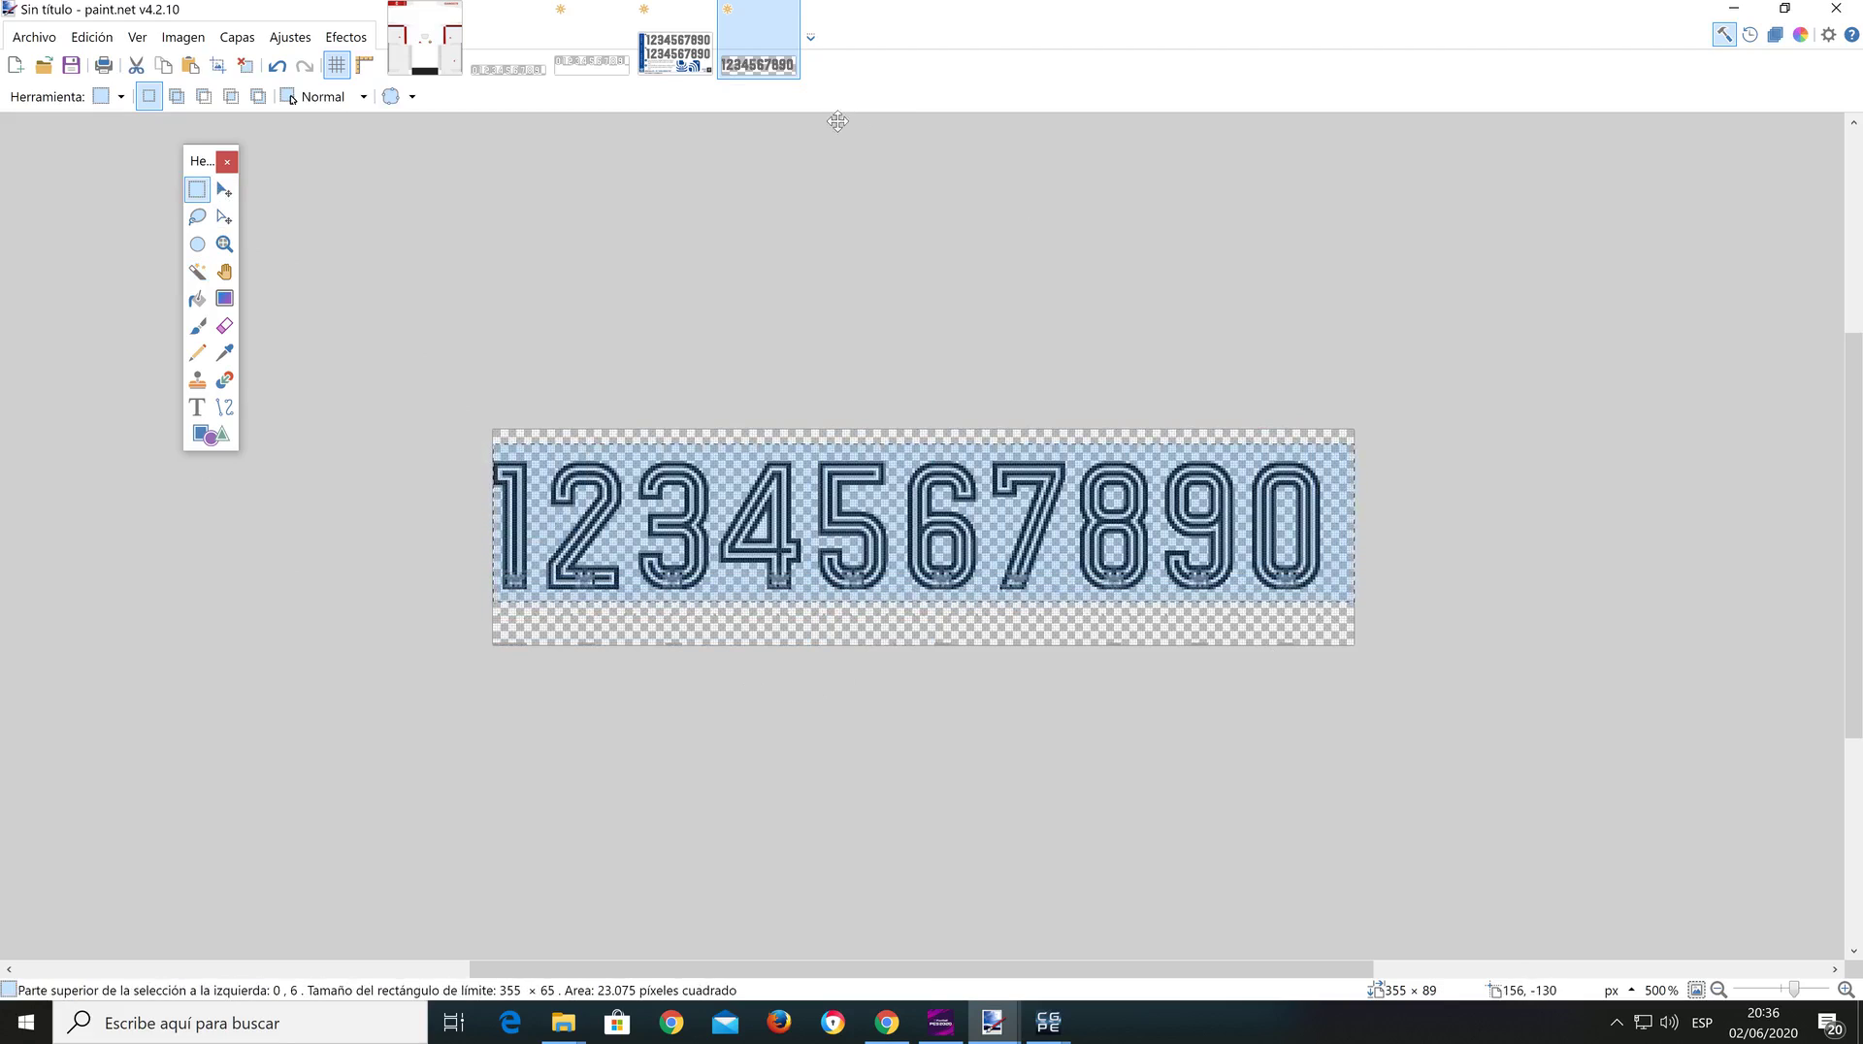
left_click(594, 53)
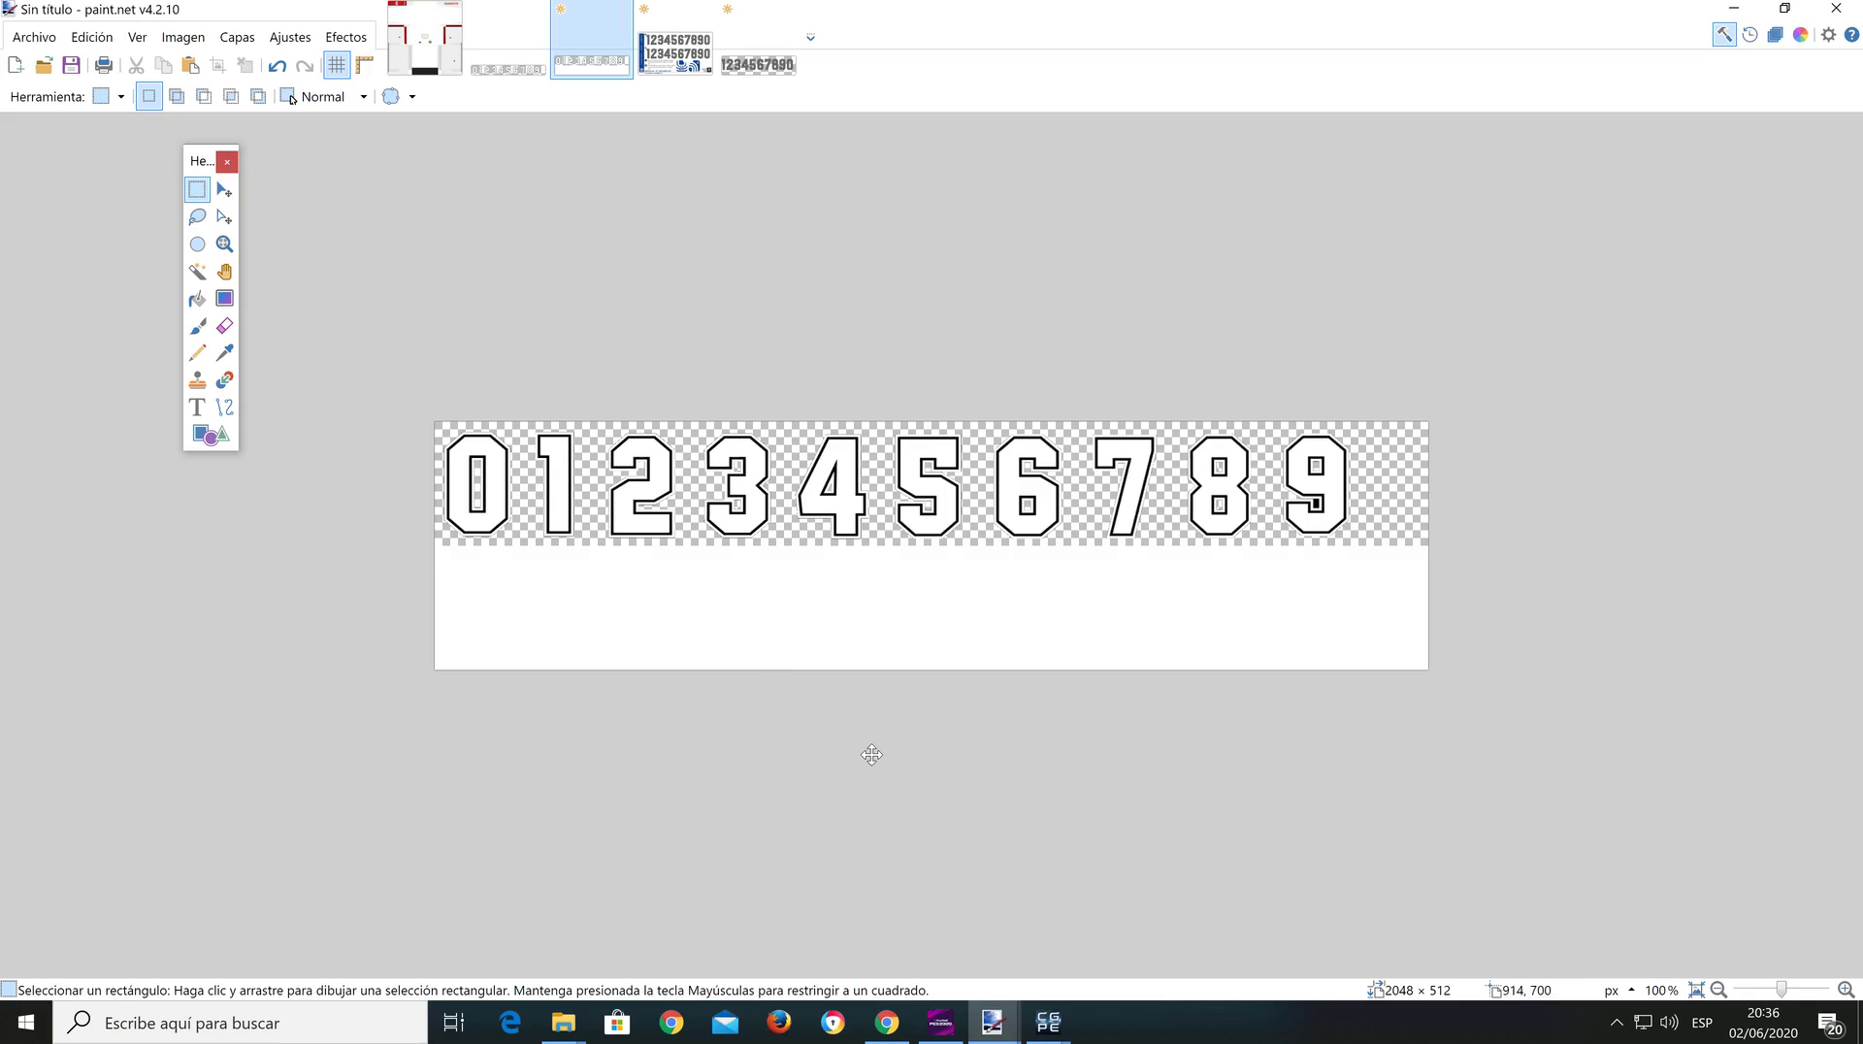
key("ctrl+v")
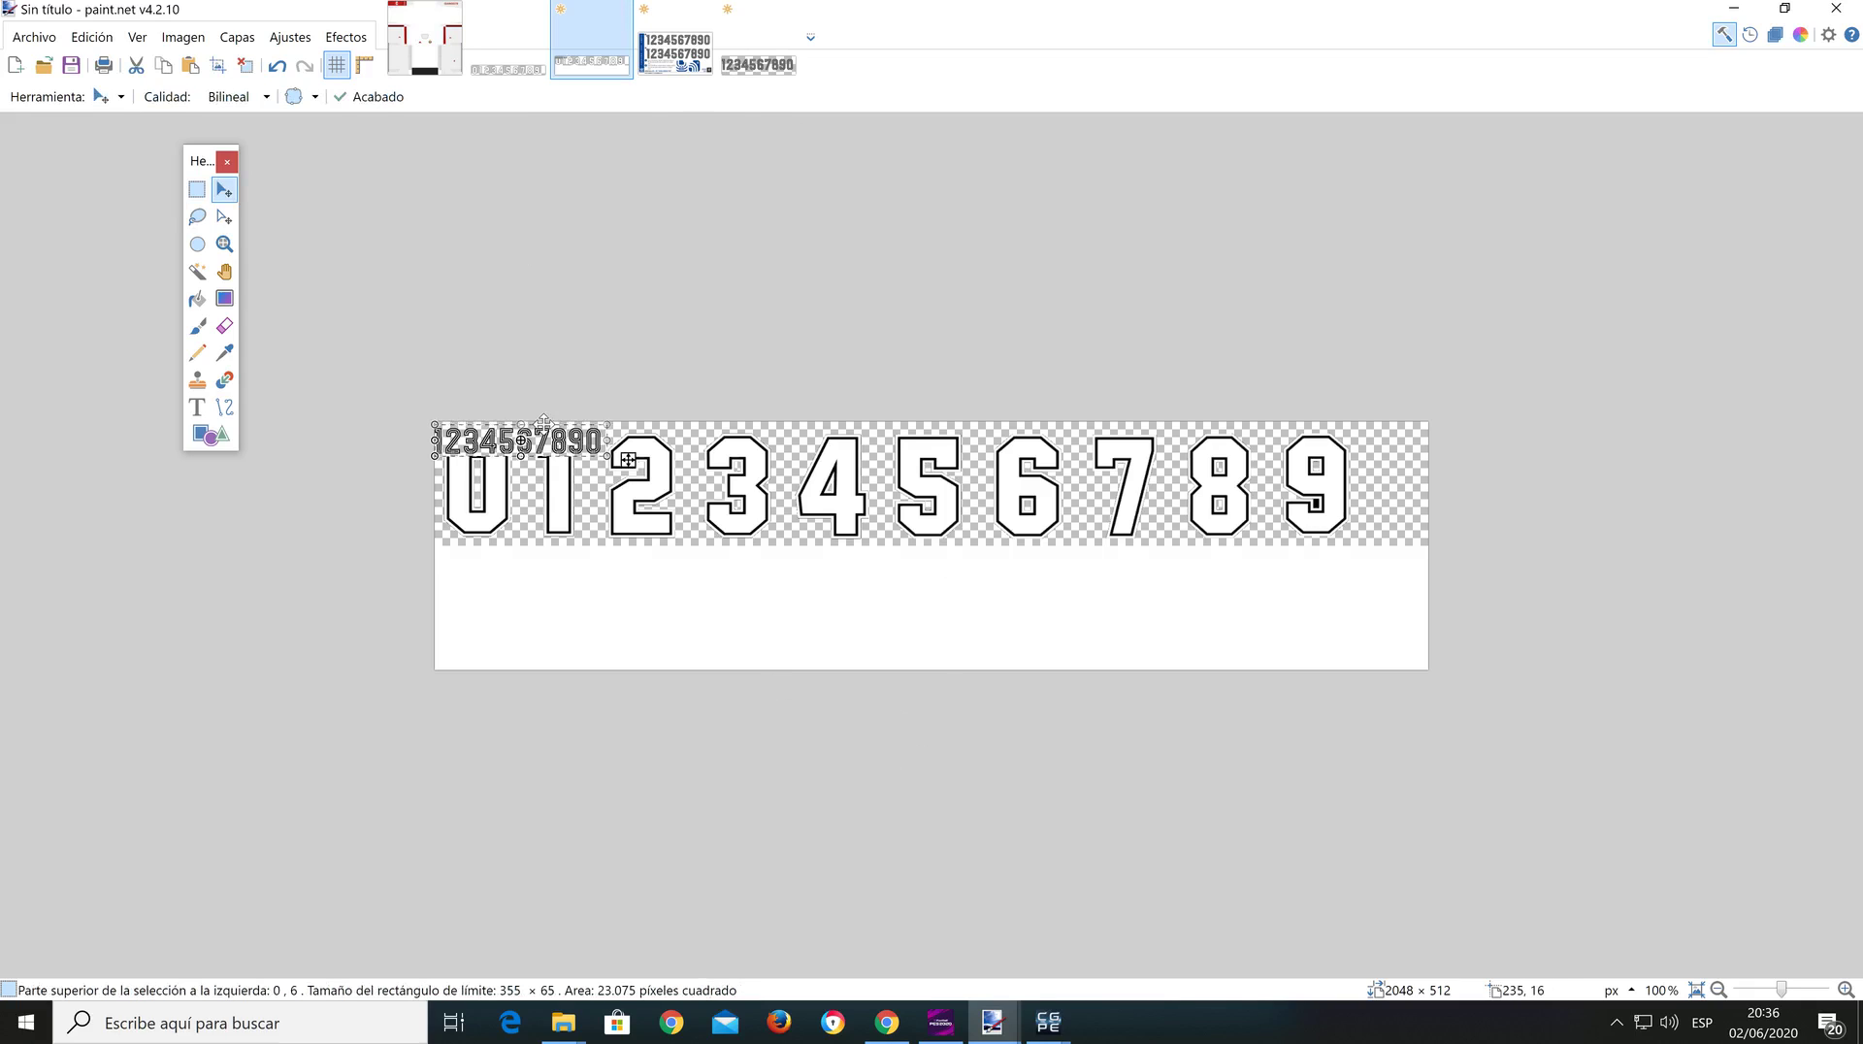
left_click_drag(552, 447, 1208, 614)
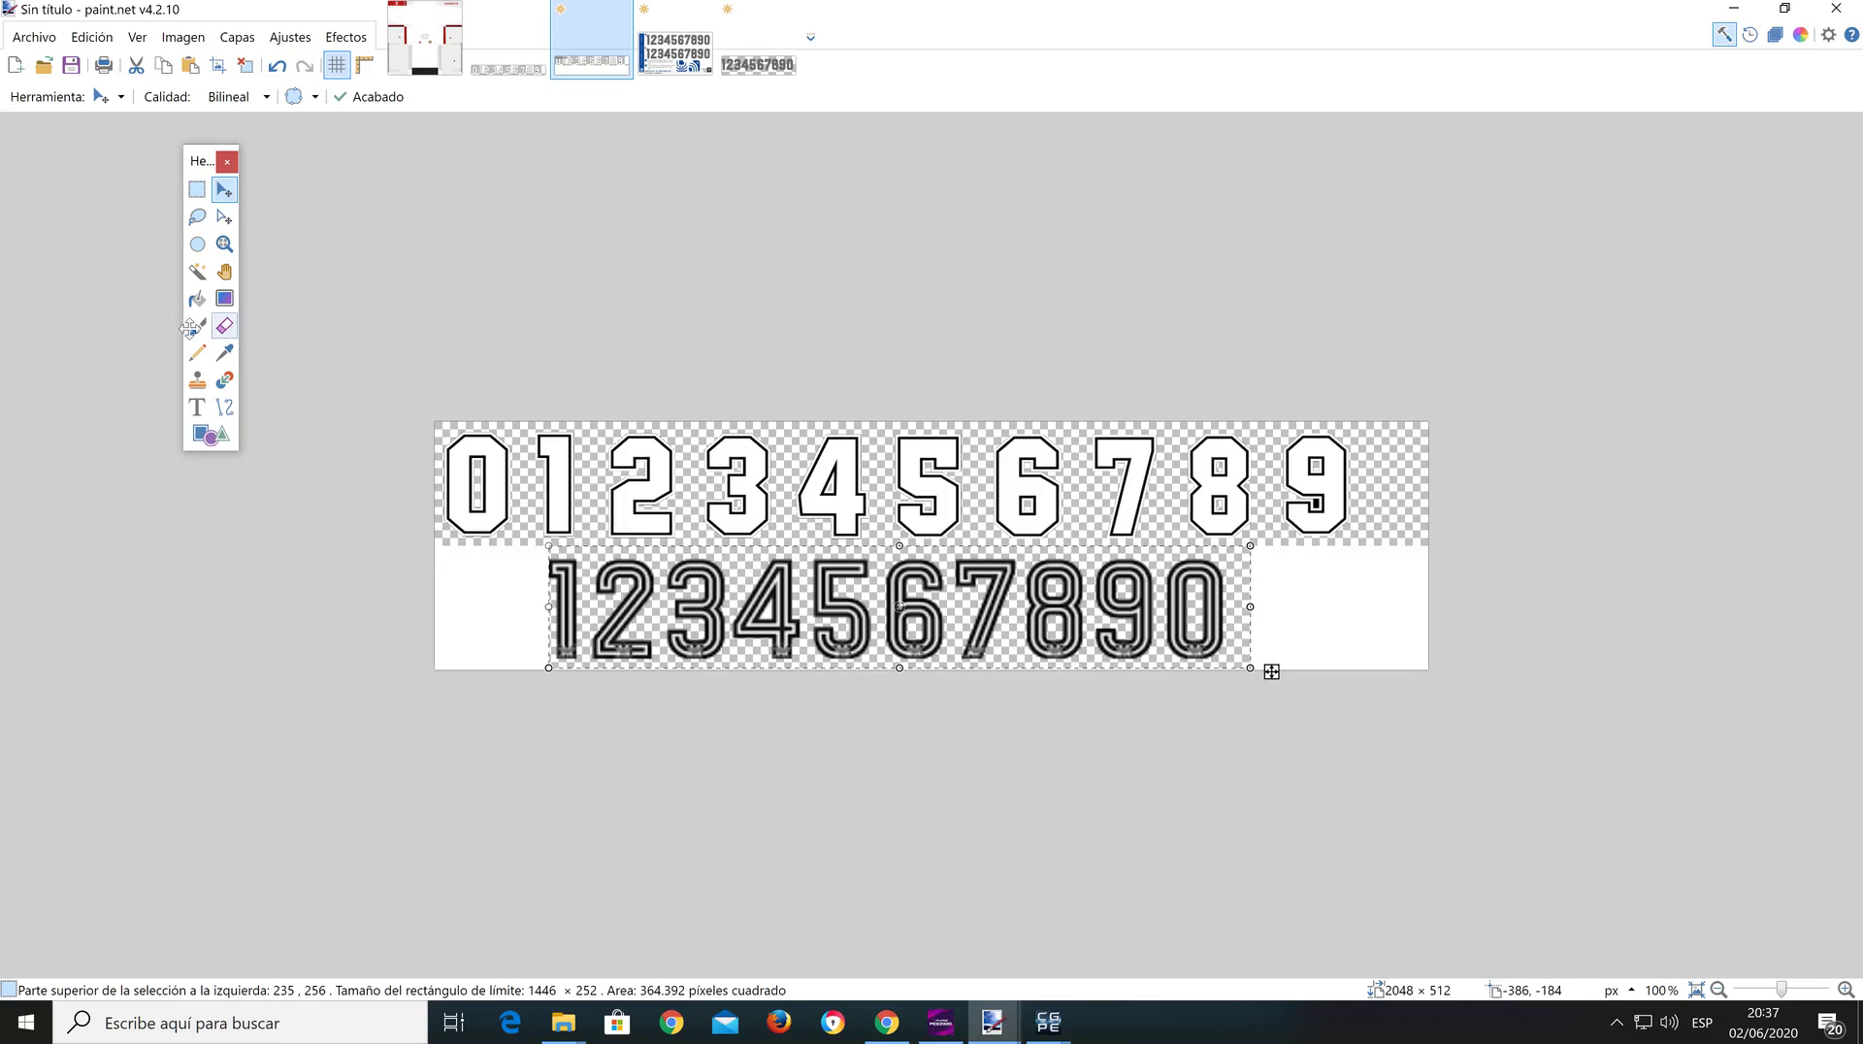
Step: Delete the white background on both sides of the pasted digits in the lower half and deselect
left_click(197, 277)
left_click(490, 614)
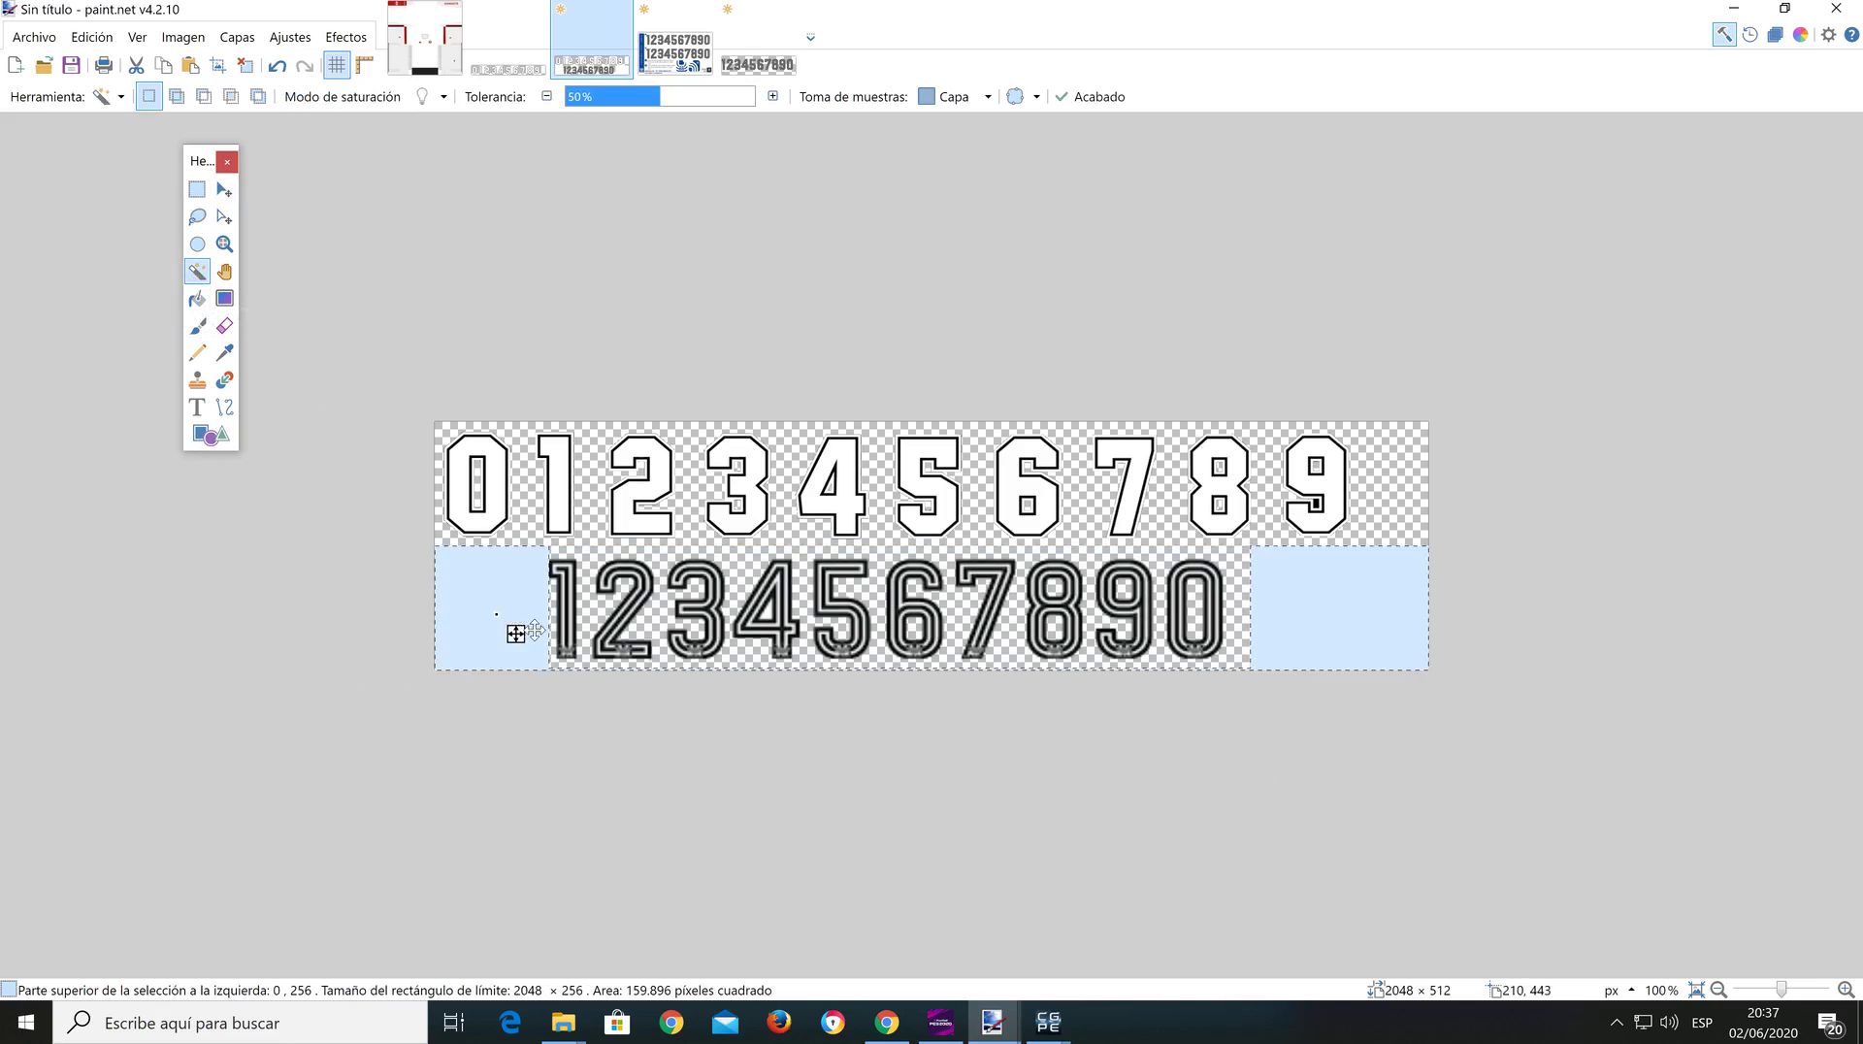
key("Delete")
key("ctrl+d")
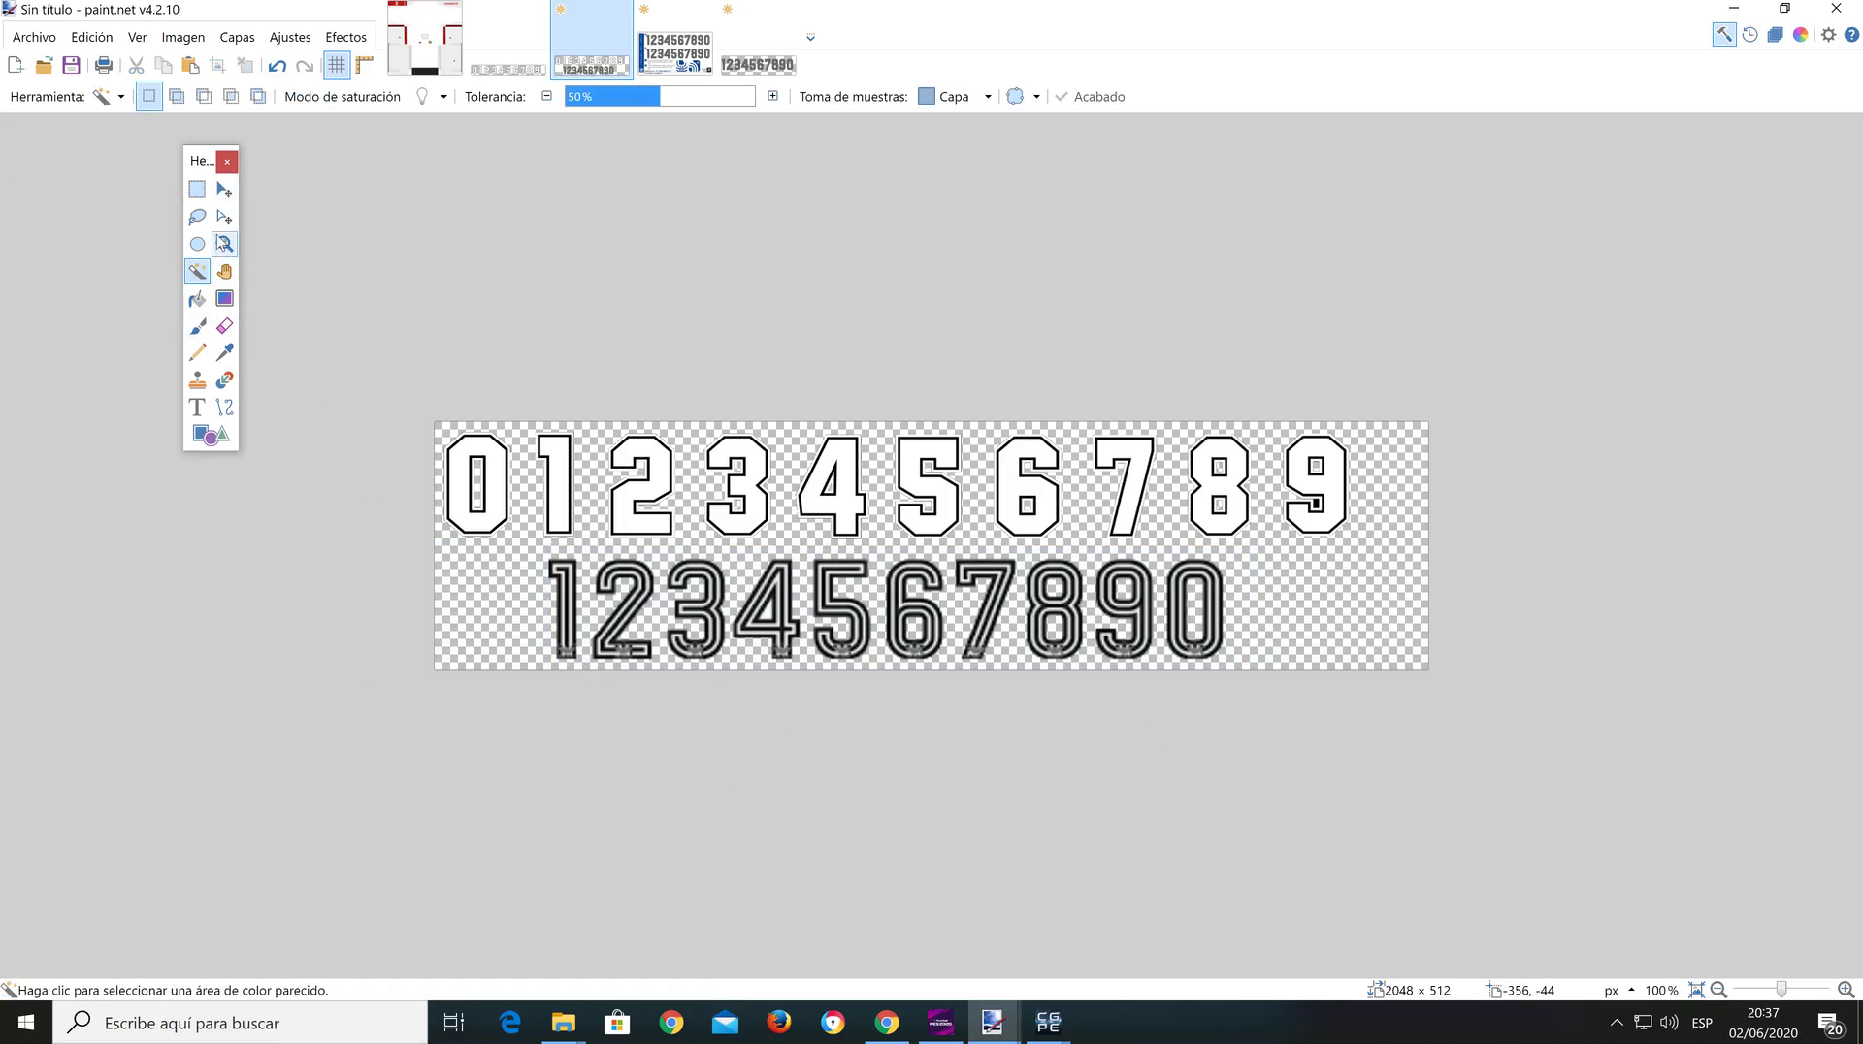
Step: Sample the dark red from the u0200p2.dds kit and fill the upper-row digit 1 with it in the 2048 × 512 image
left_click(197, 189)
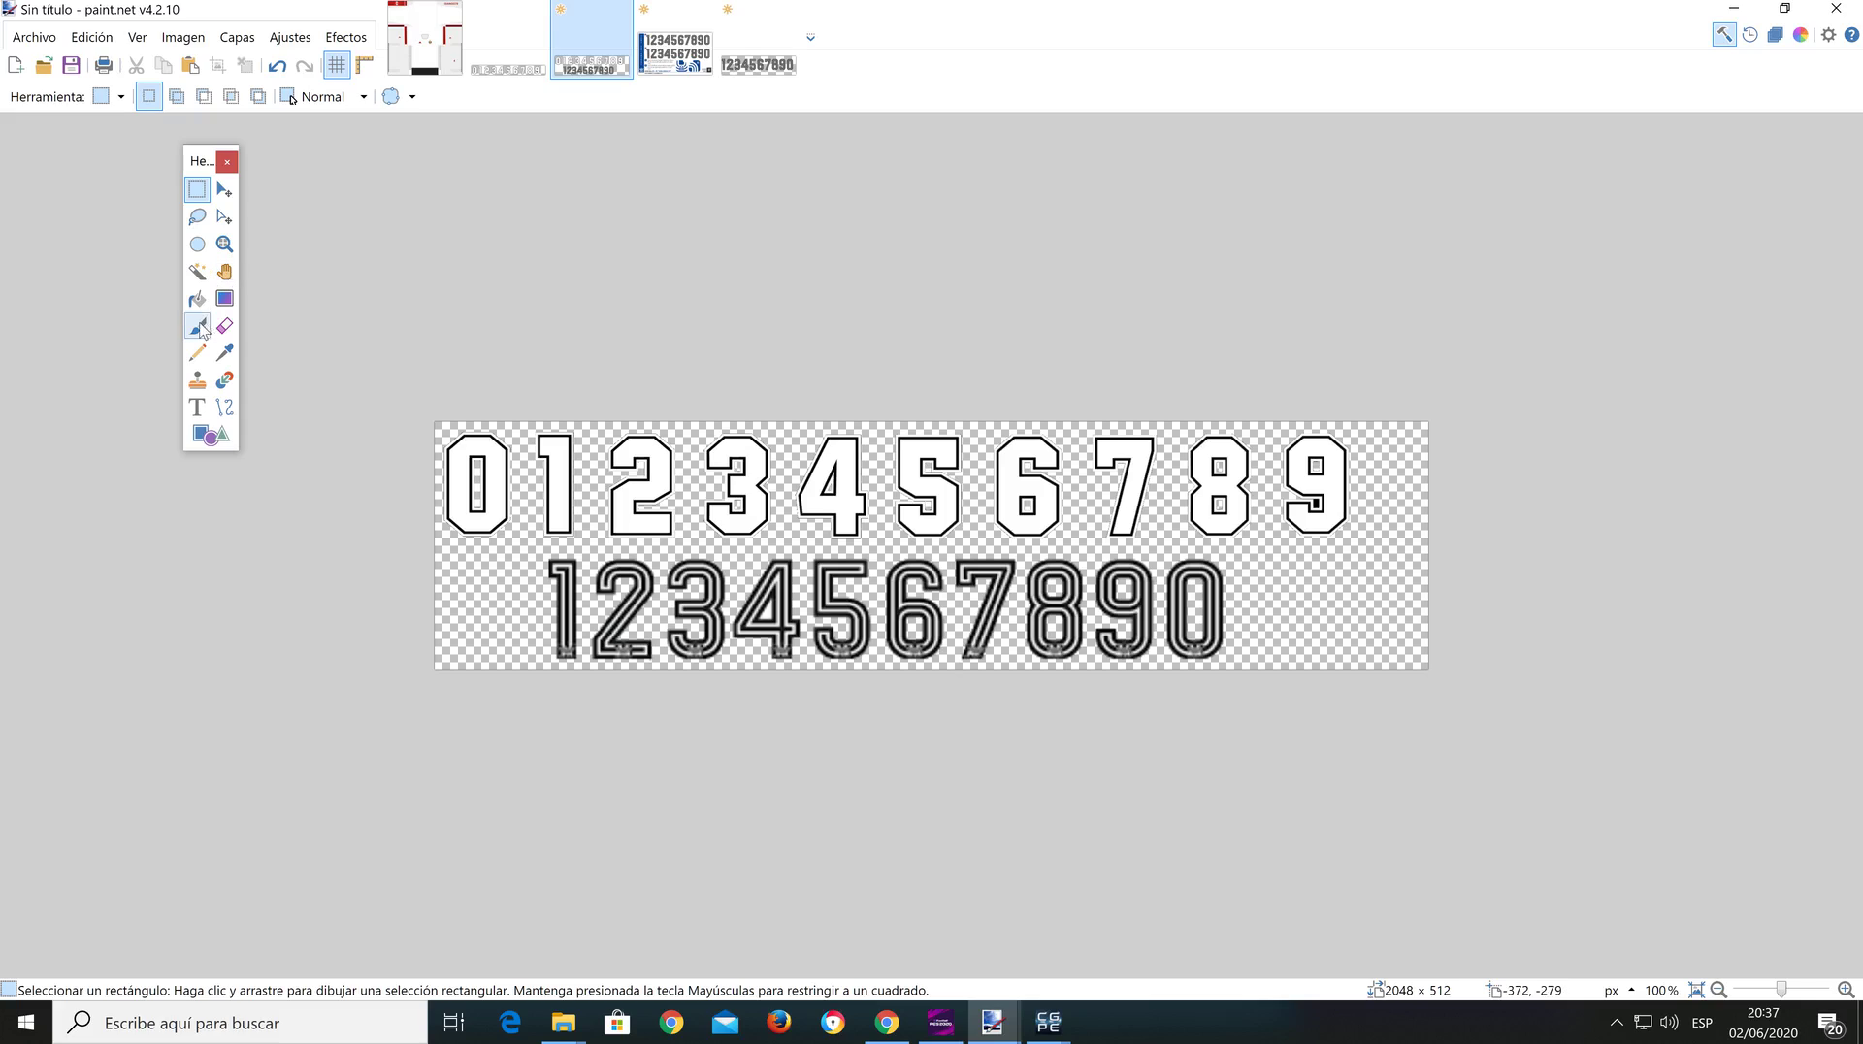
left_click(224, 354)
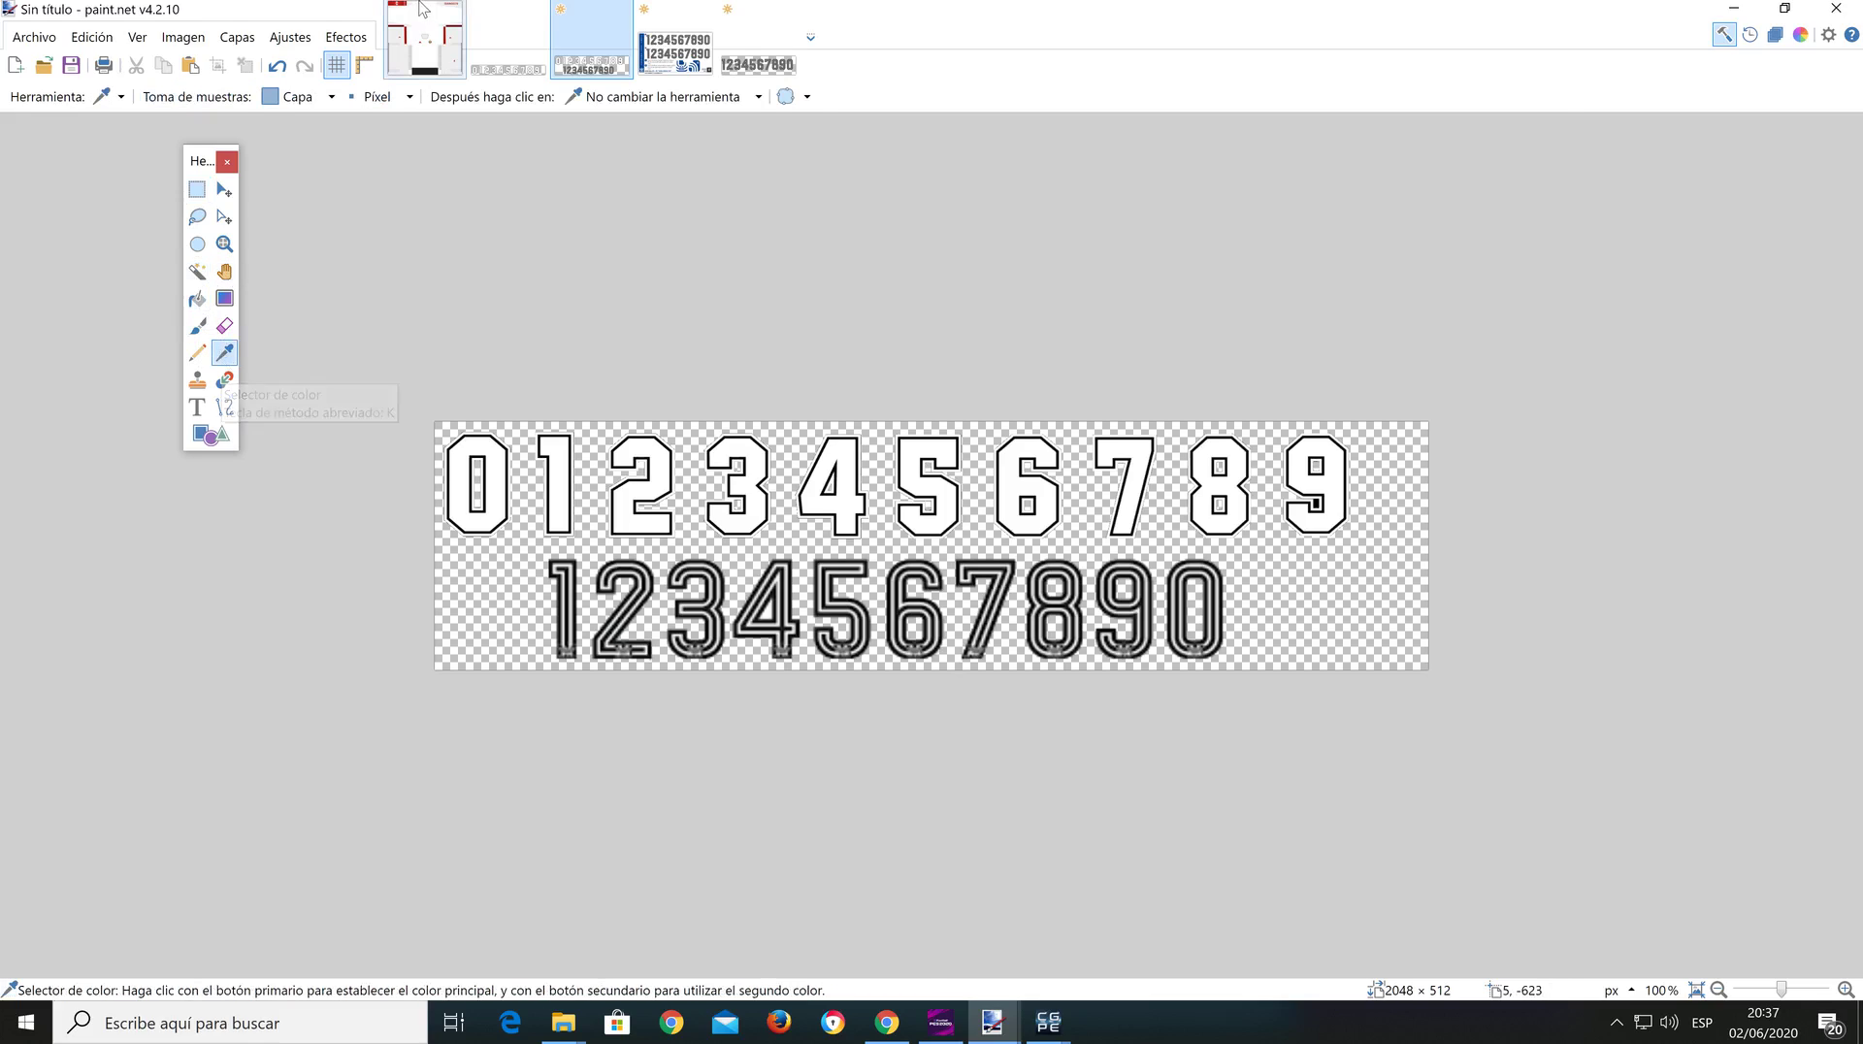
left_click(412, 41)
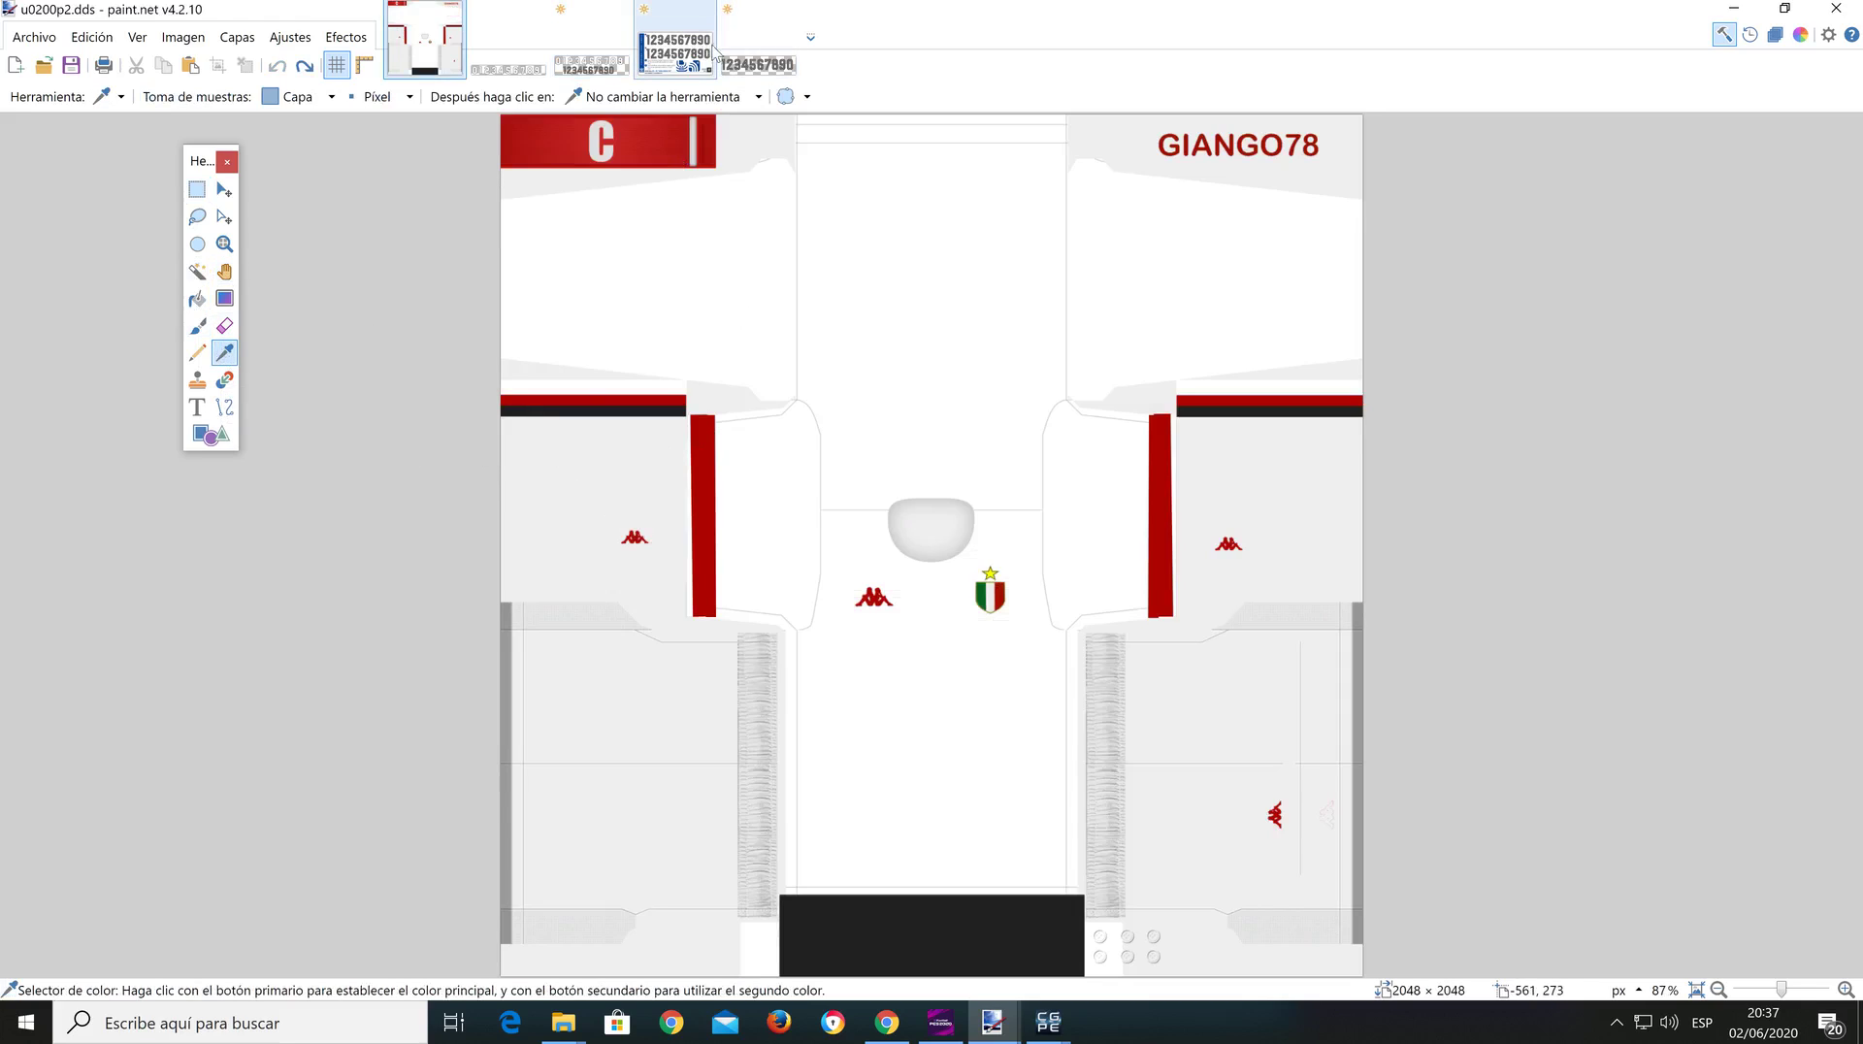
left_click(747, 66)
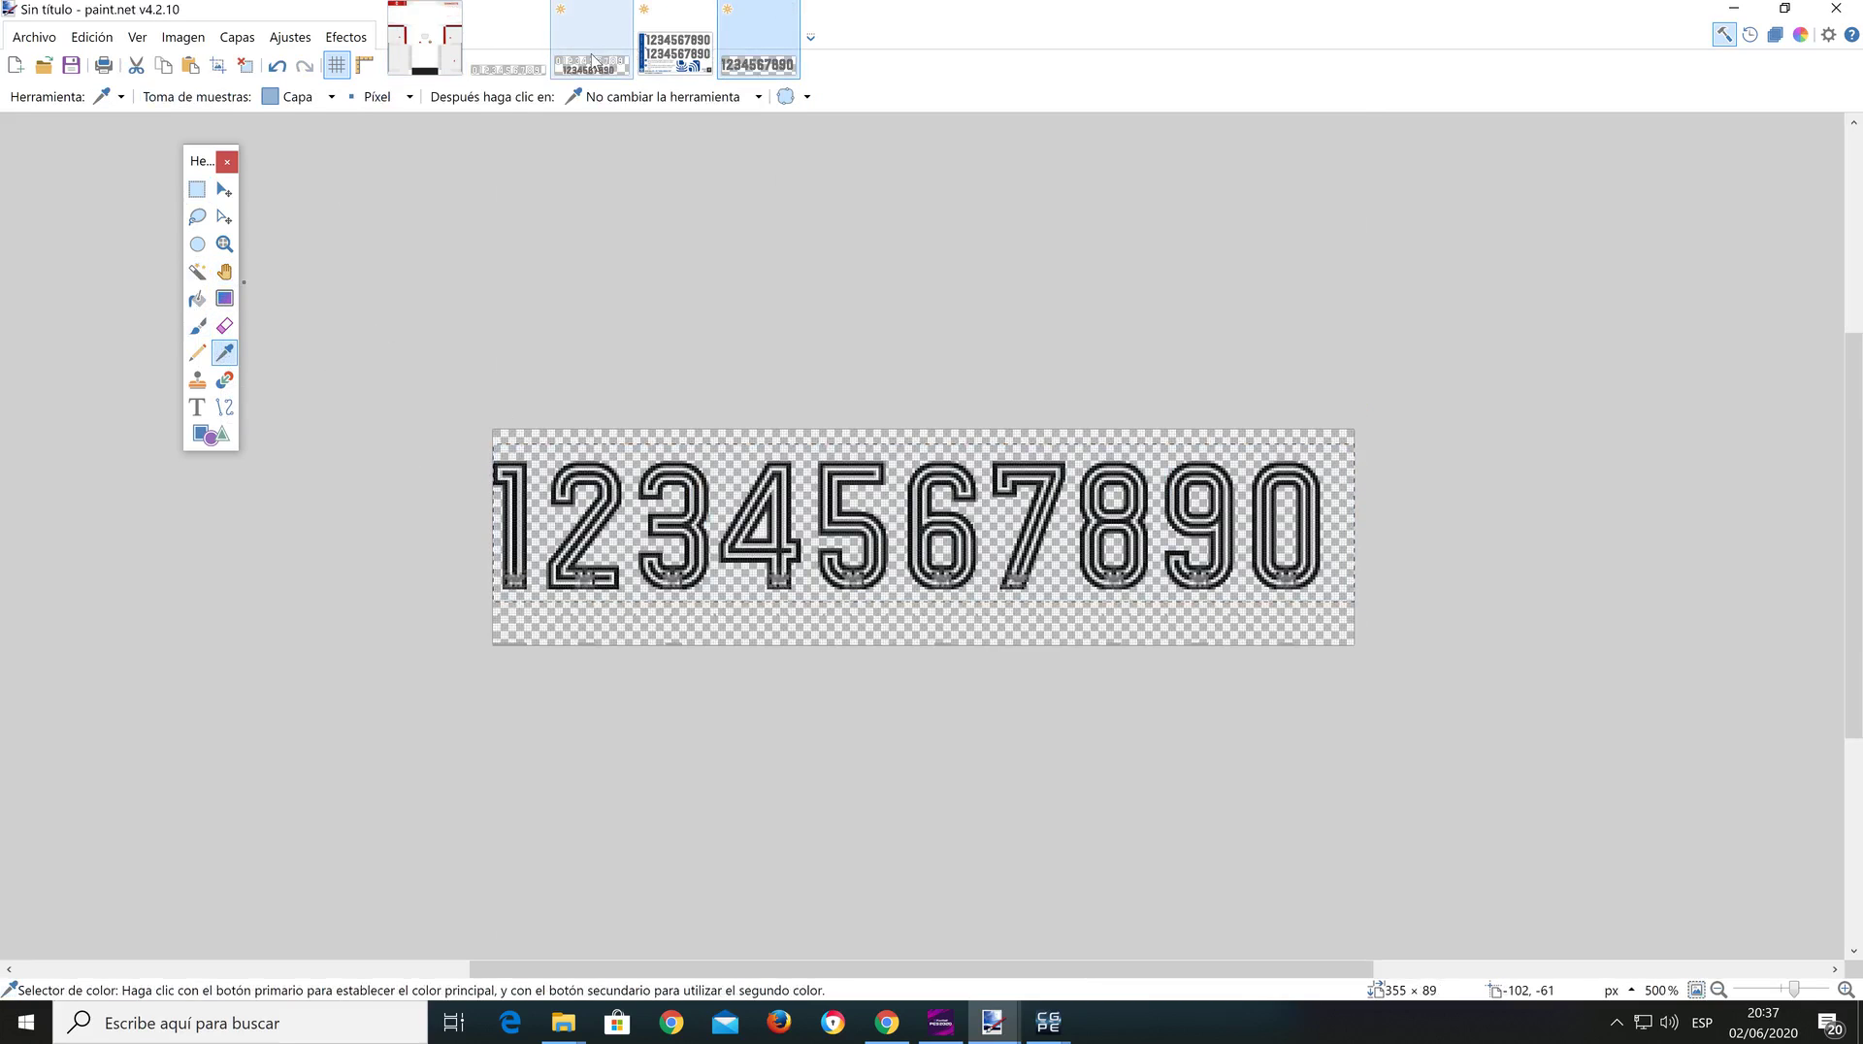
left_click(591, 54)
left_click(197, 297)
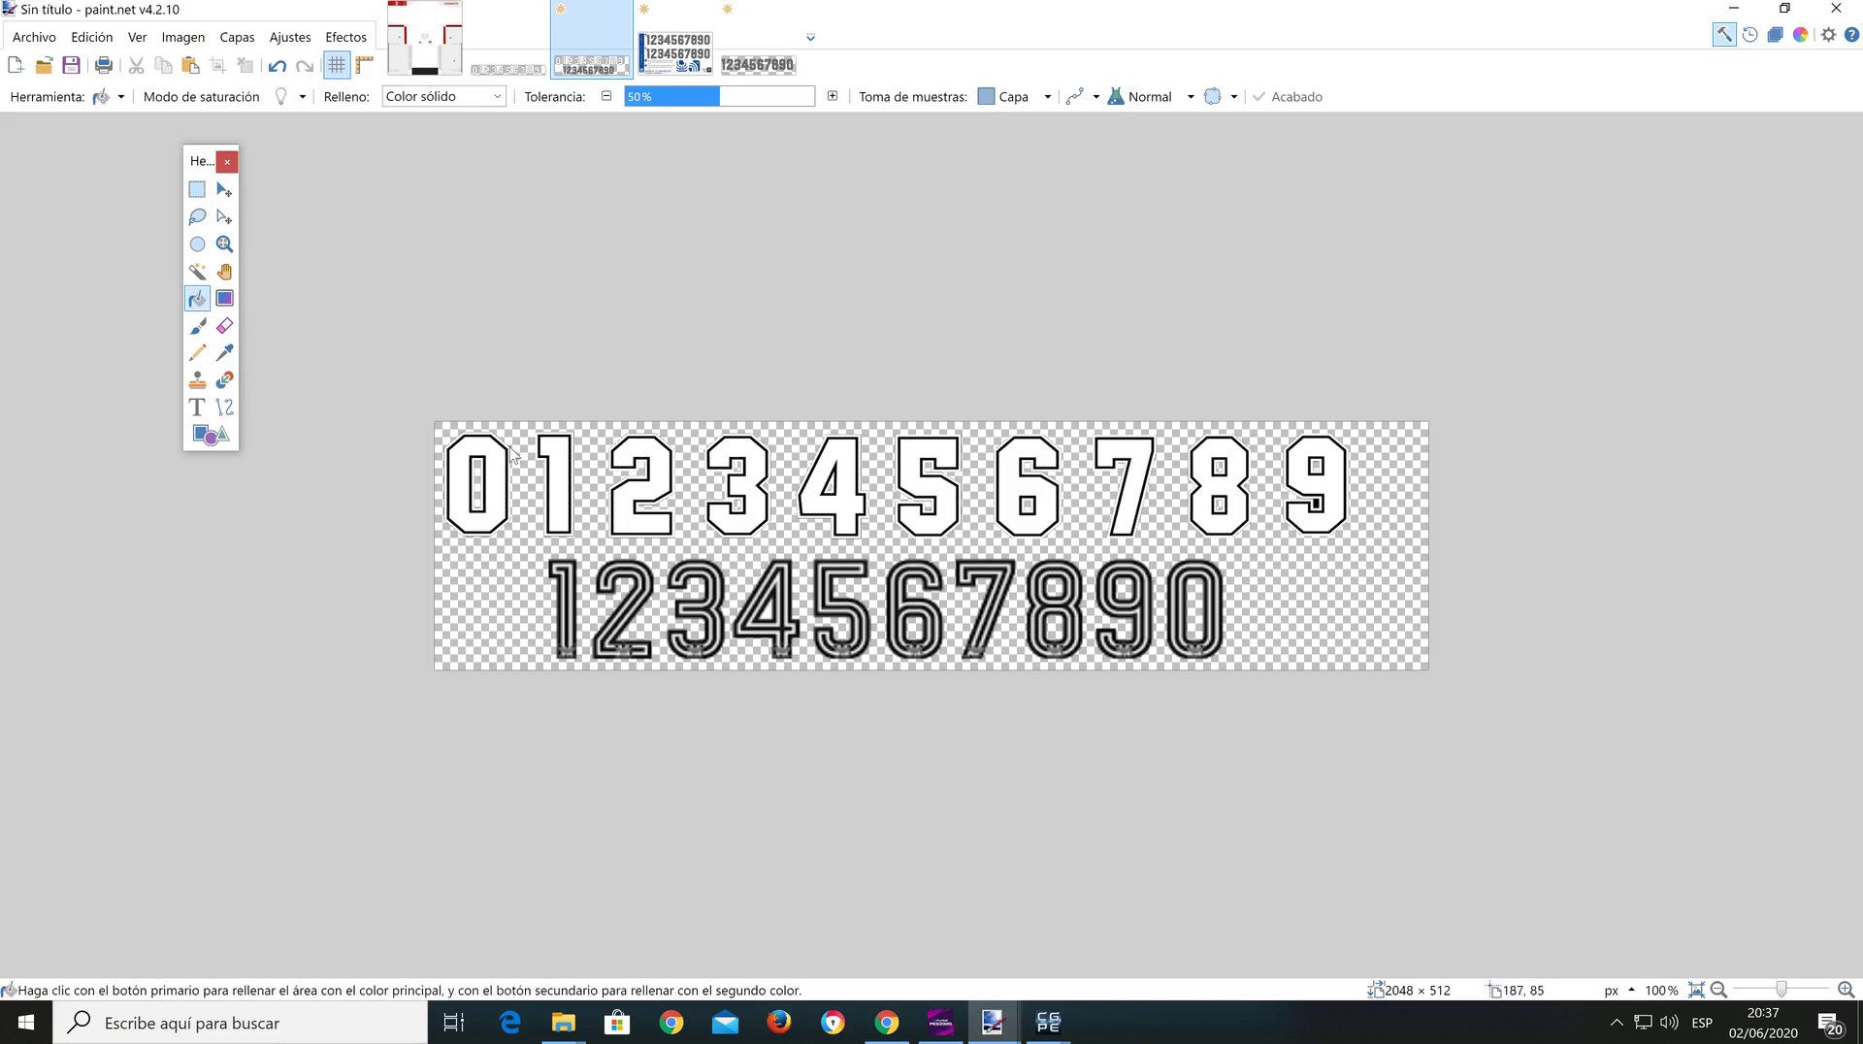
left_click(550, 469)
key("Return")
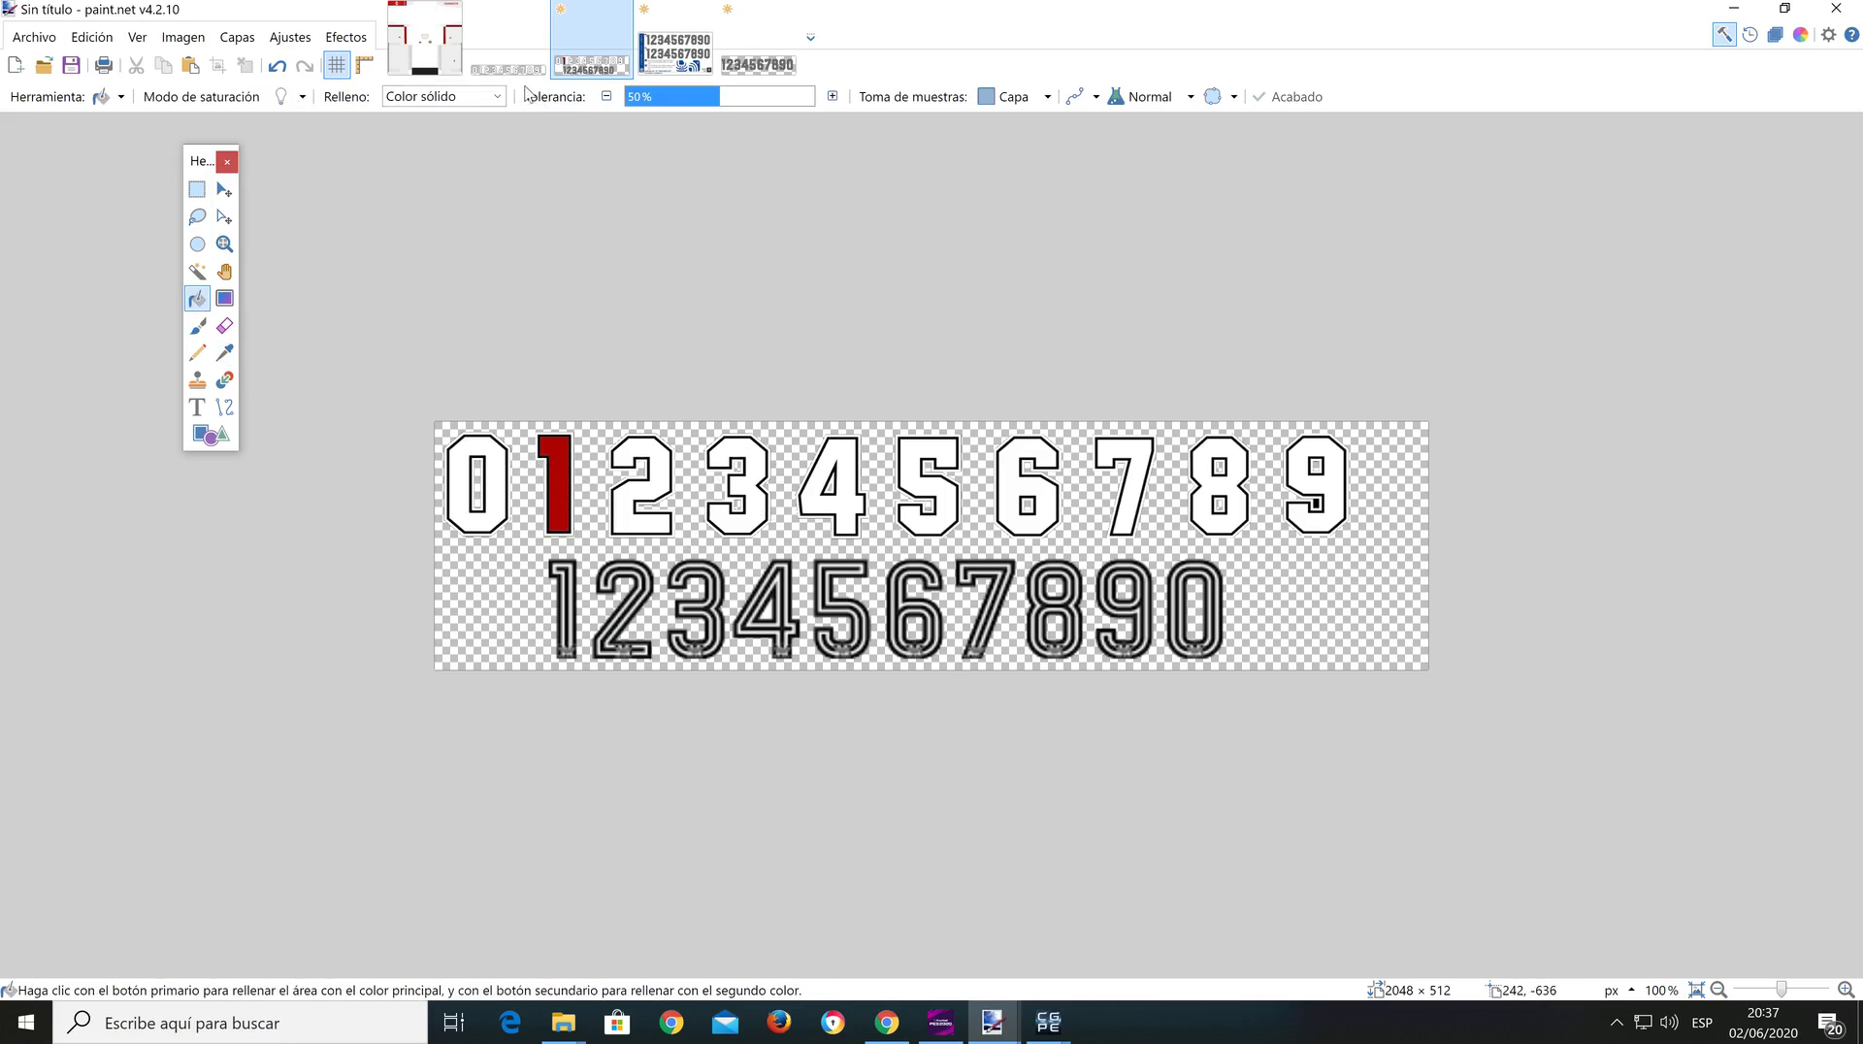
Step: Close the three untitled number images without saving them and close u2473p2_back.dds, leaving the kit texture open
left_click(621, 11)
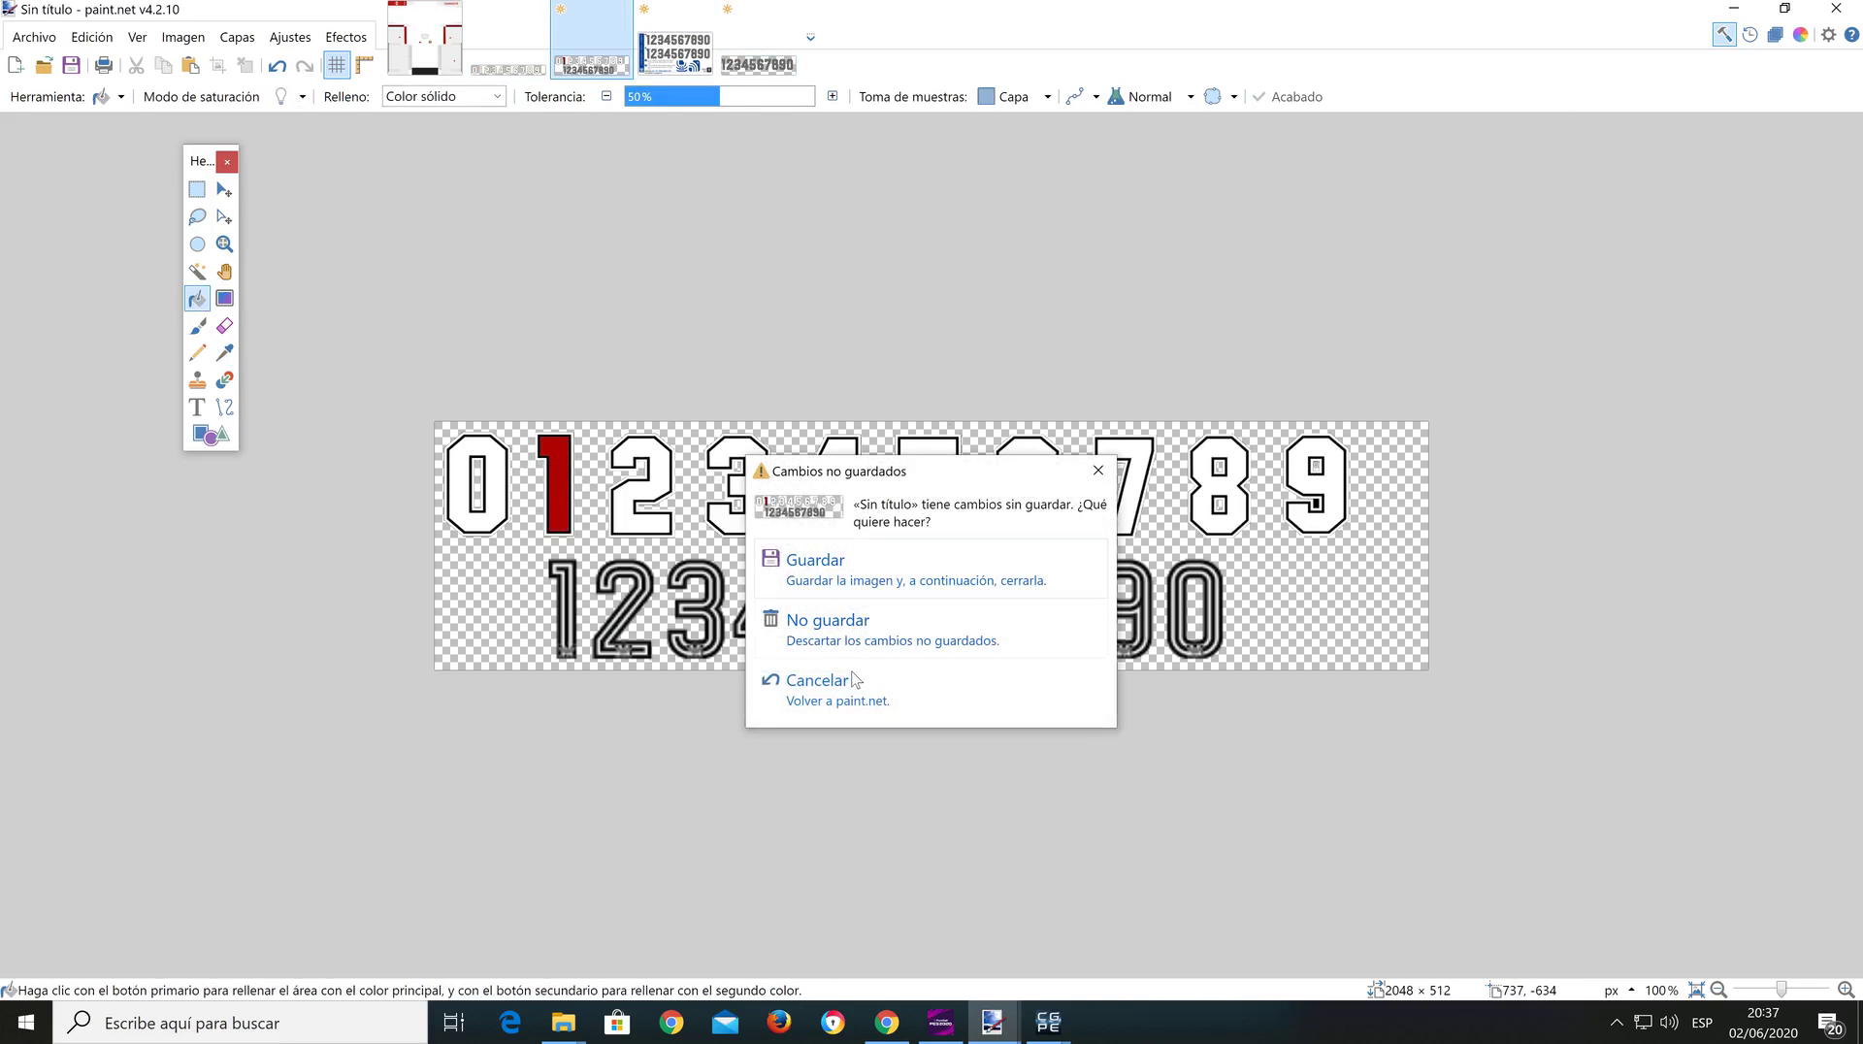
left_click(828, 621)
left_click(619, 9)
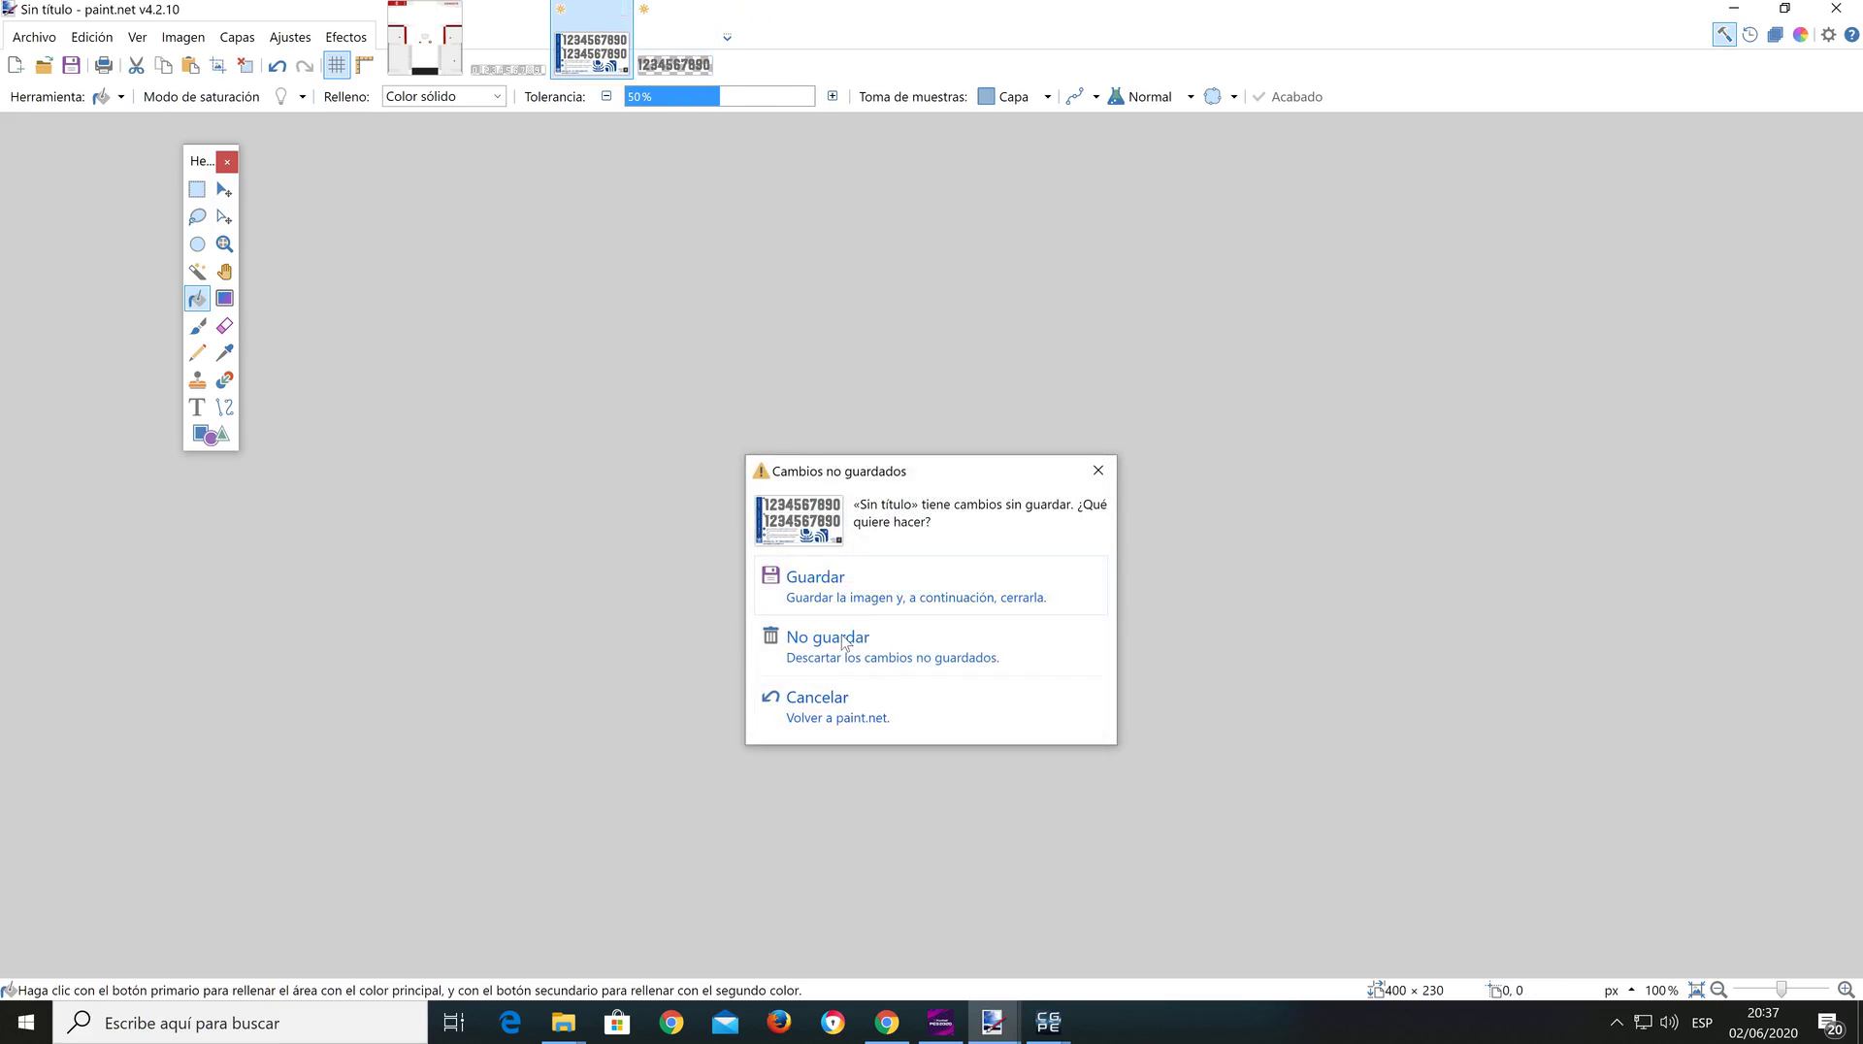
left_click(828, 637)
left_click(619, 11)
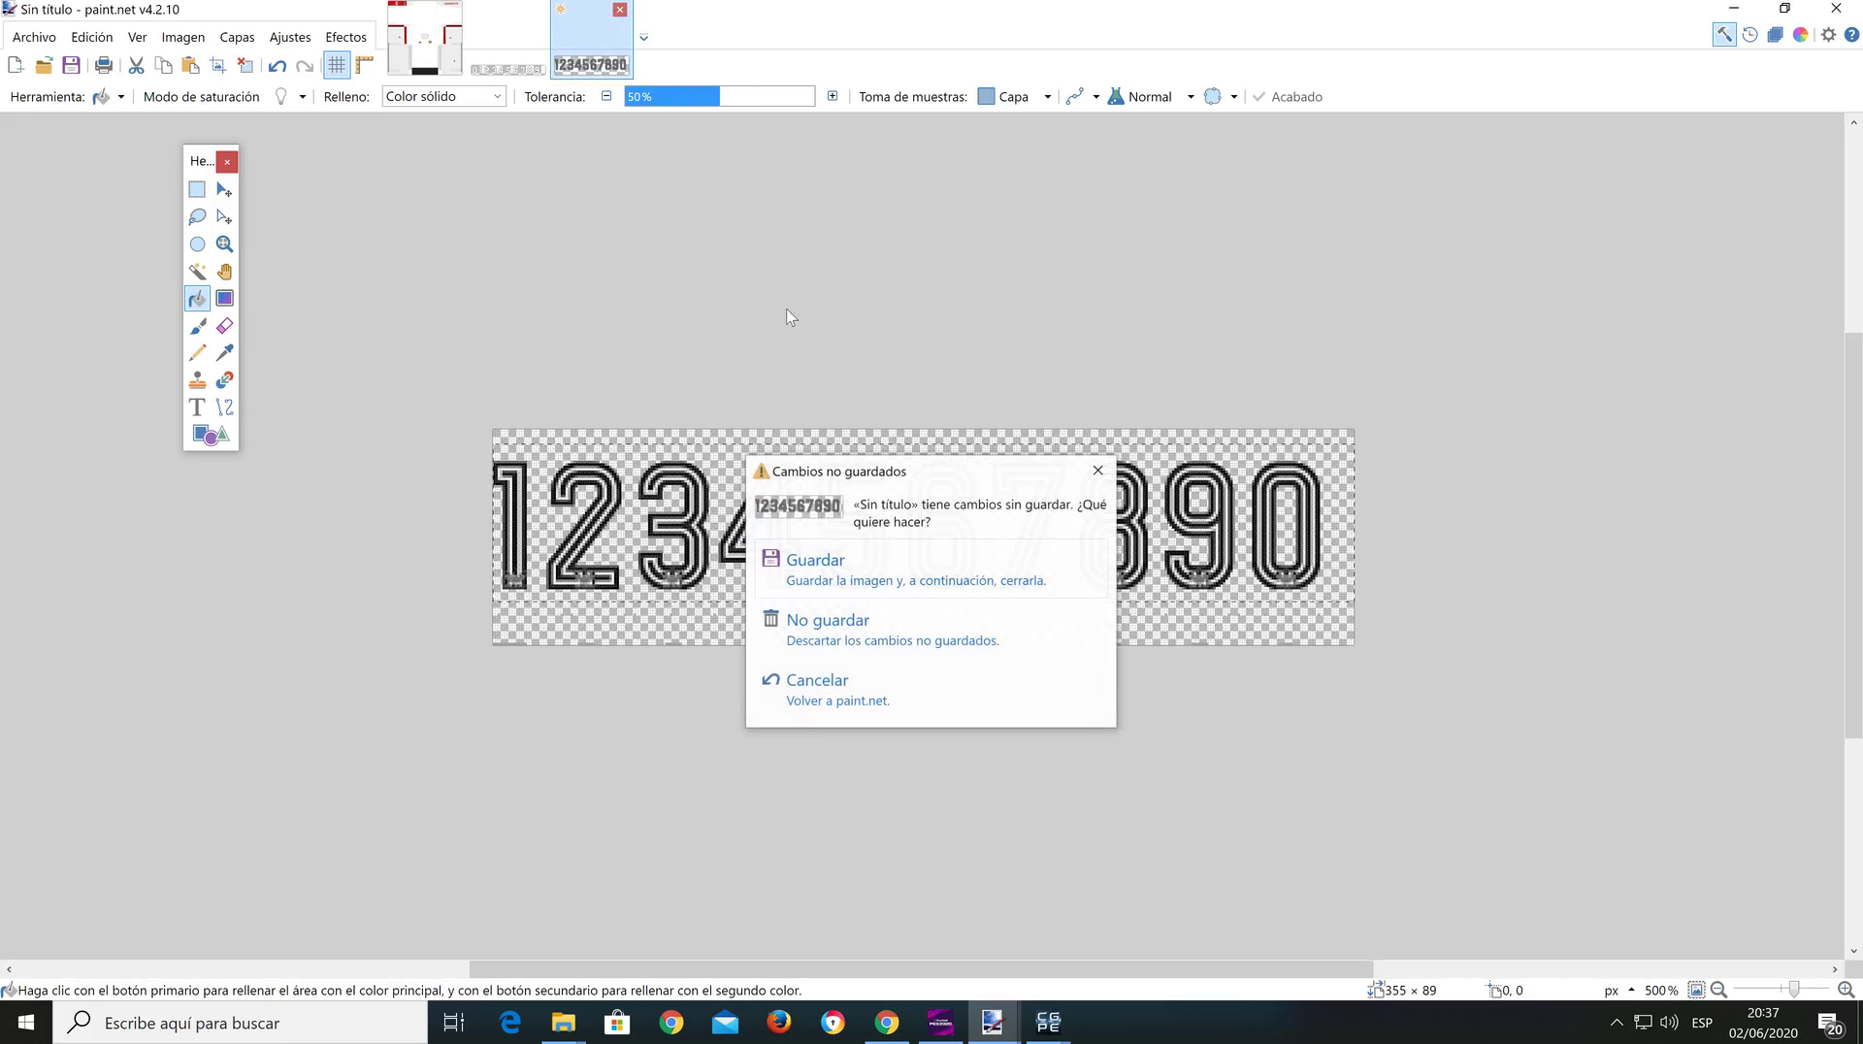
left_click(826, 621)
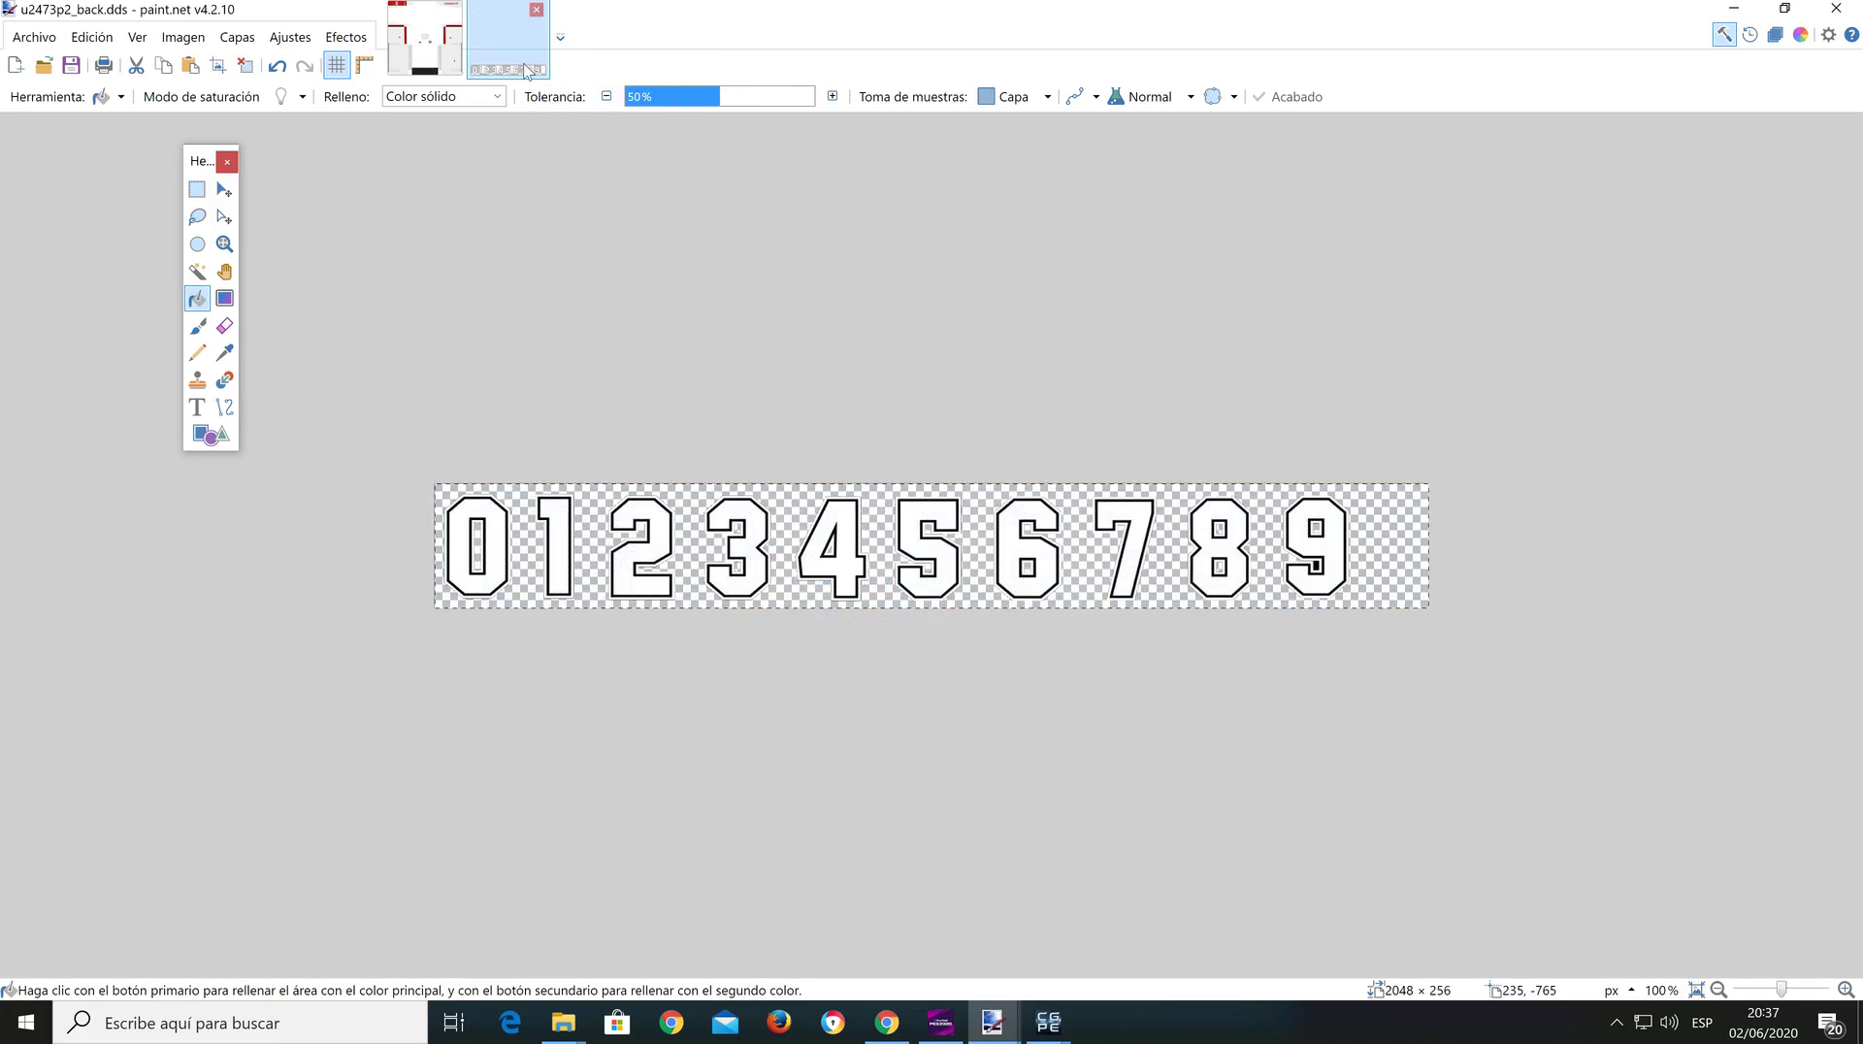
left_click(535, 11)
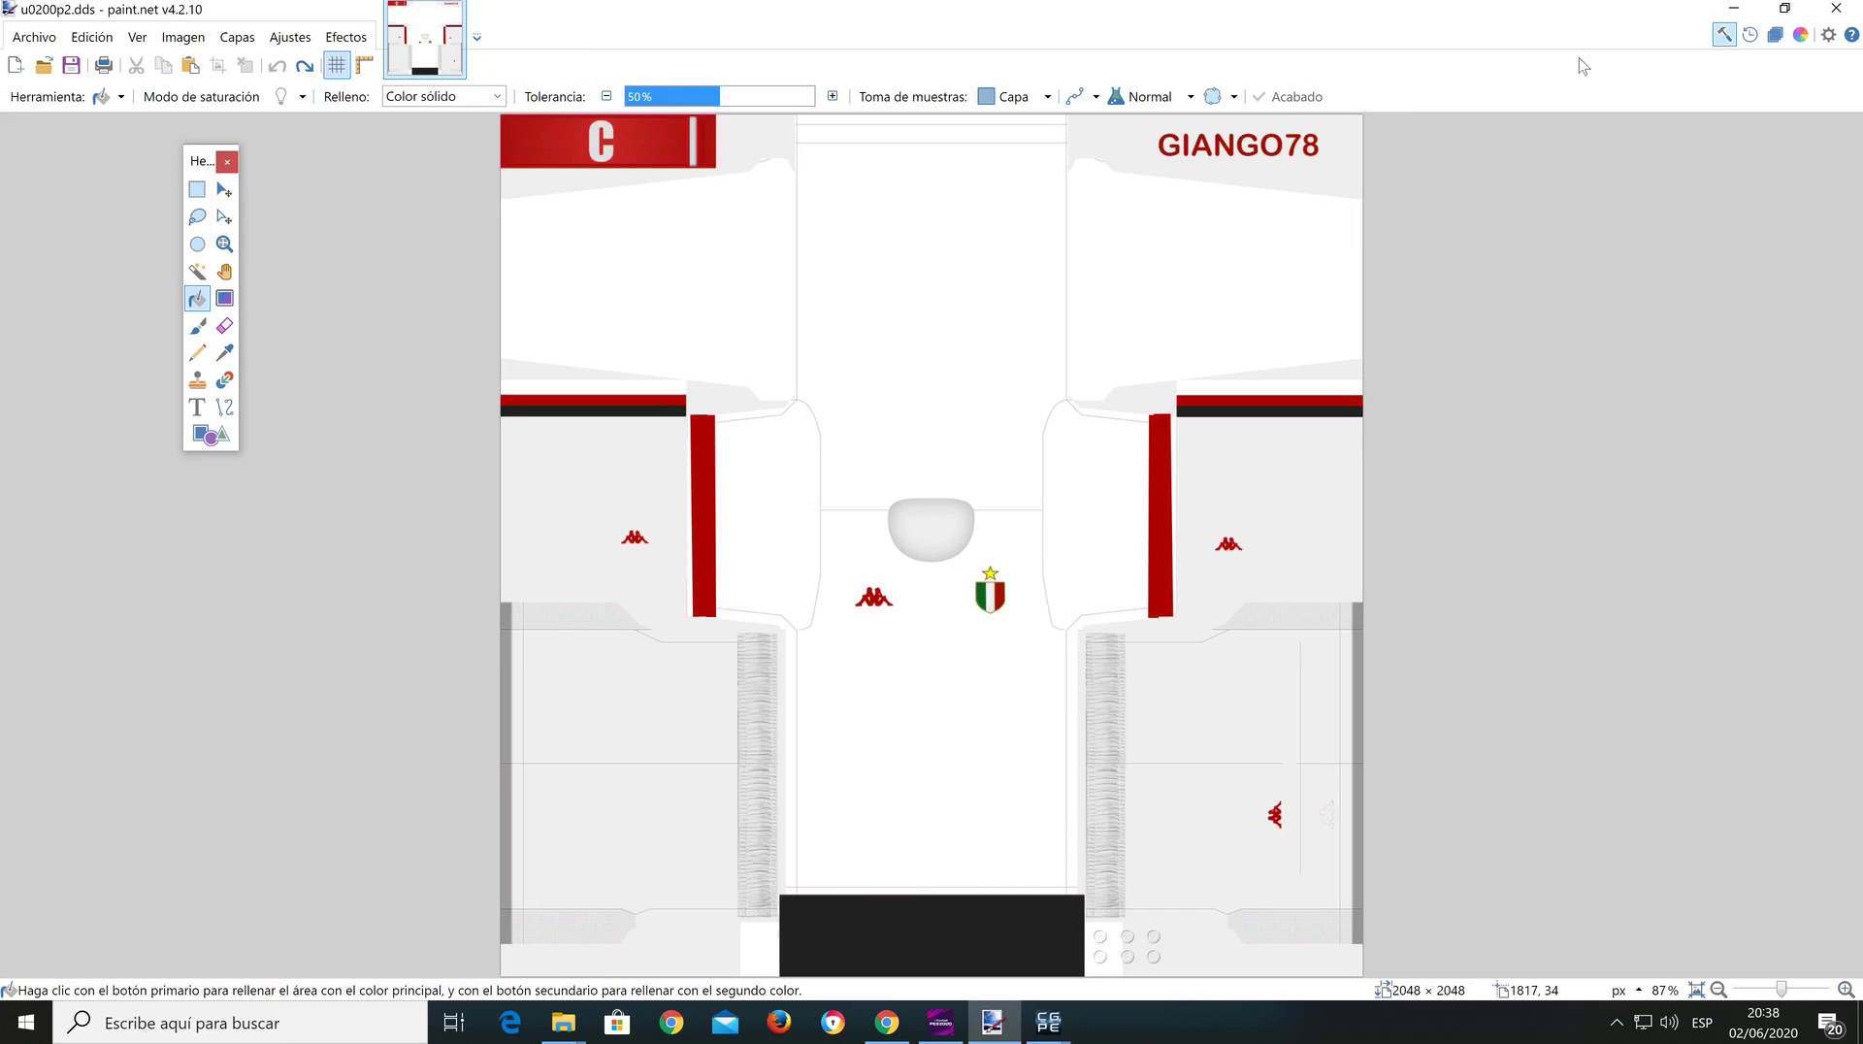
Step: Switch to the p2 folder in File Explorer and open Nueva Fuente.dds in paint.net
left_click(1735, 8)
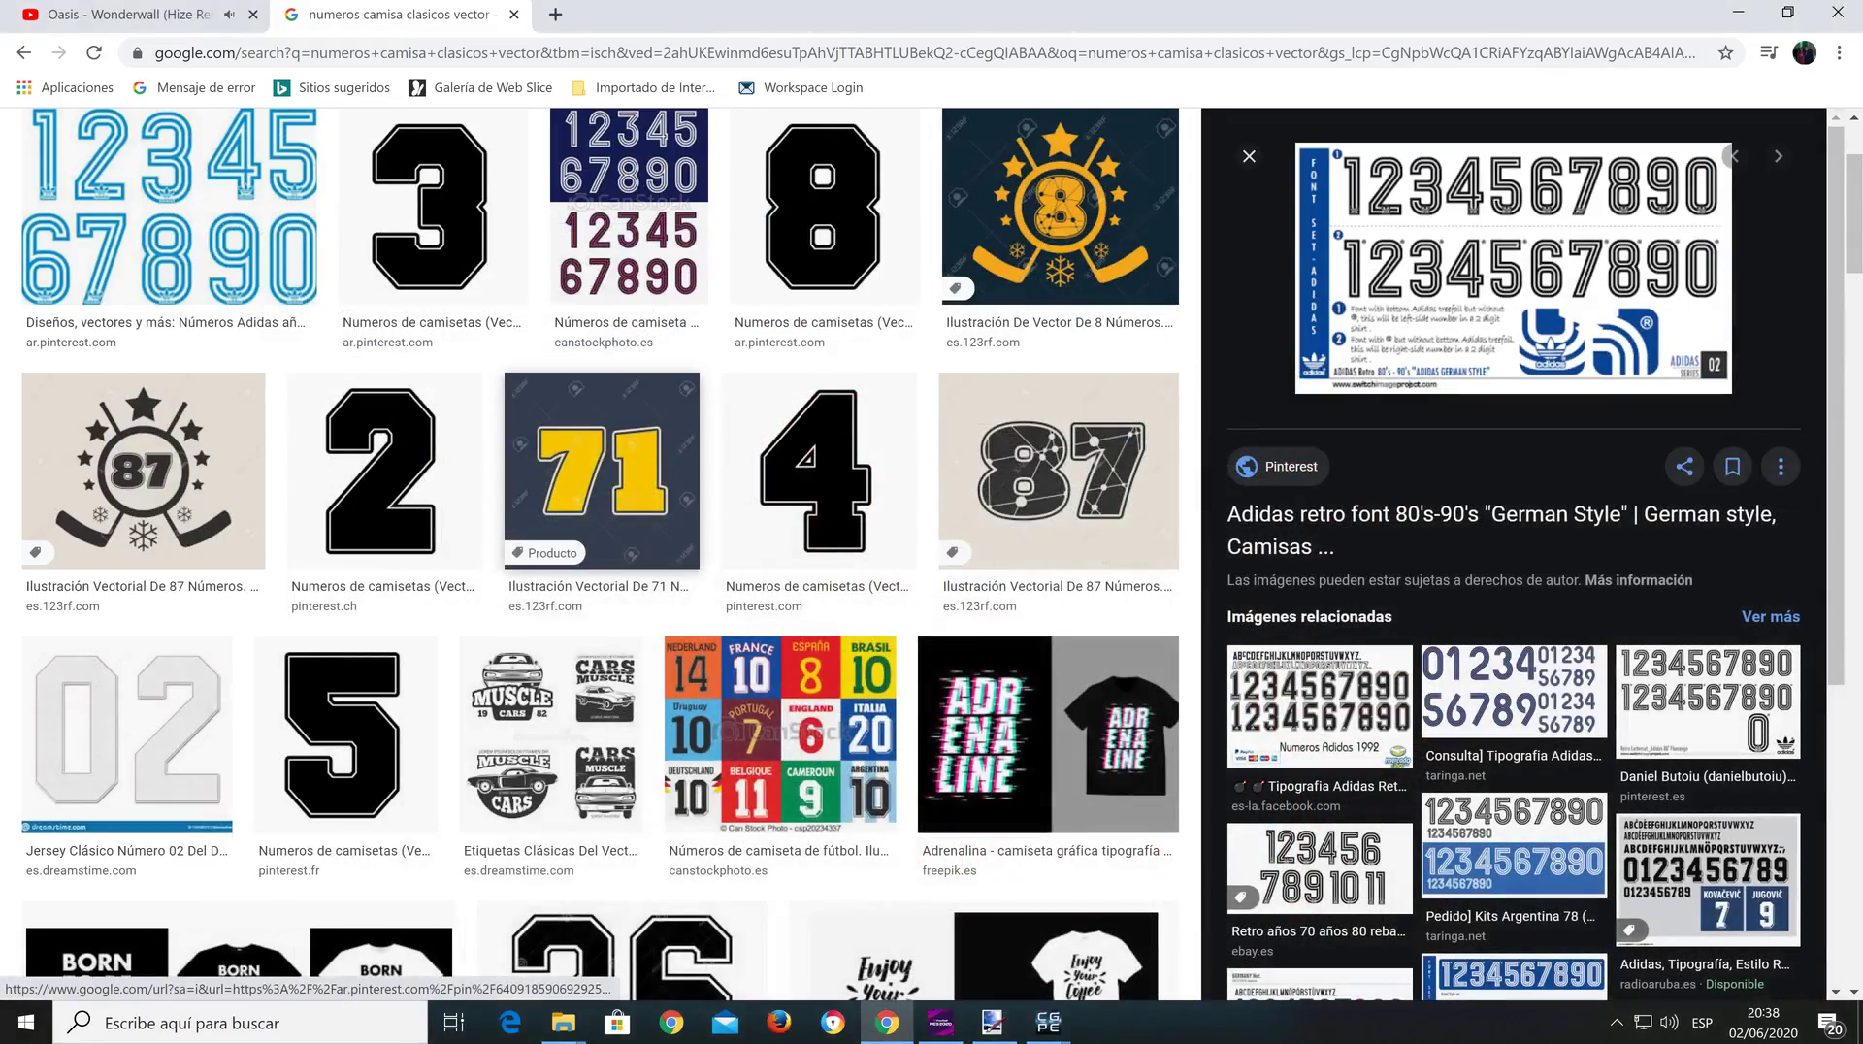
mouse_move(563, 1023)
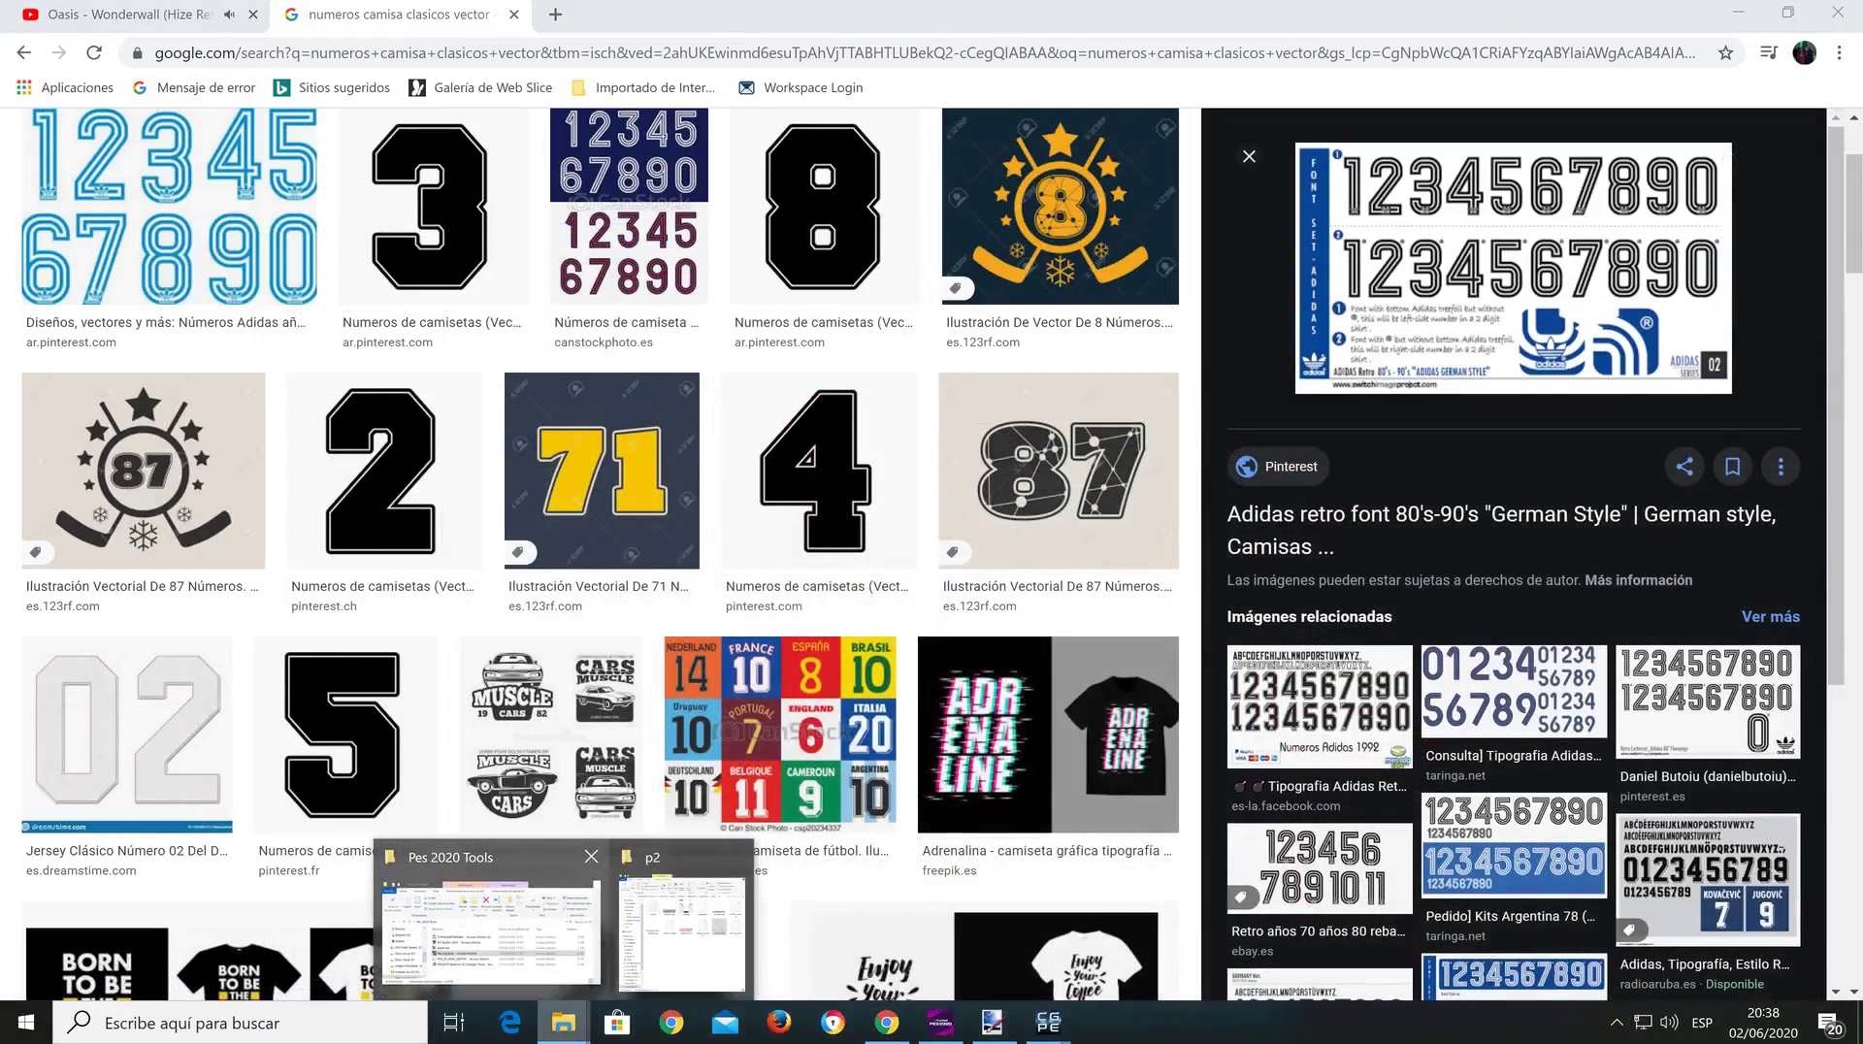
left_click(682, 922)
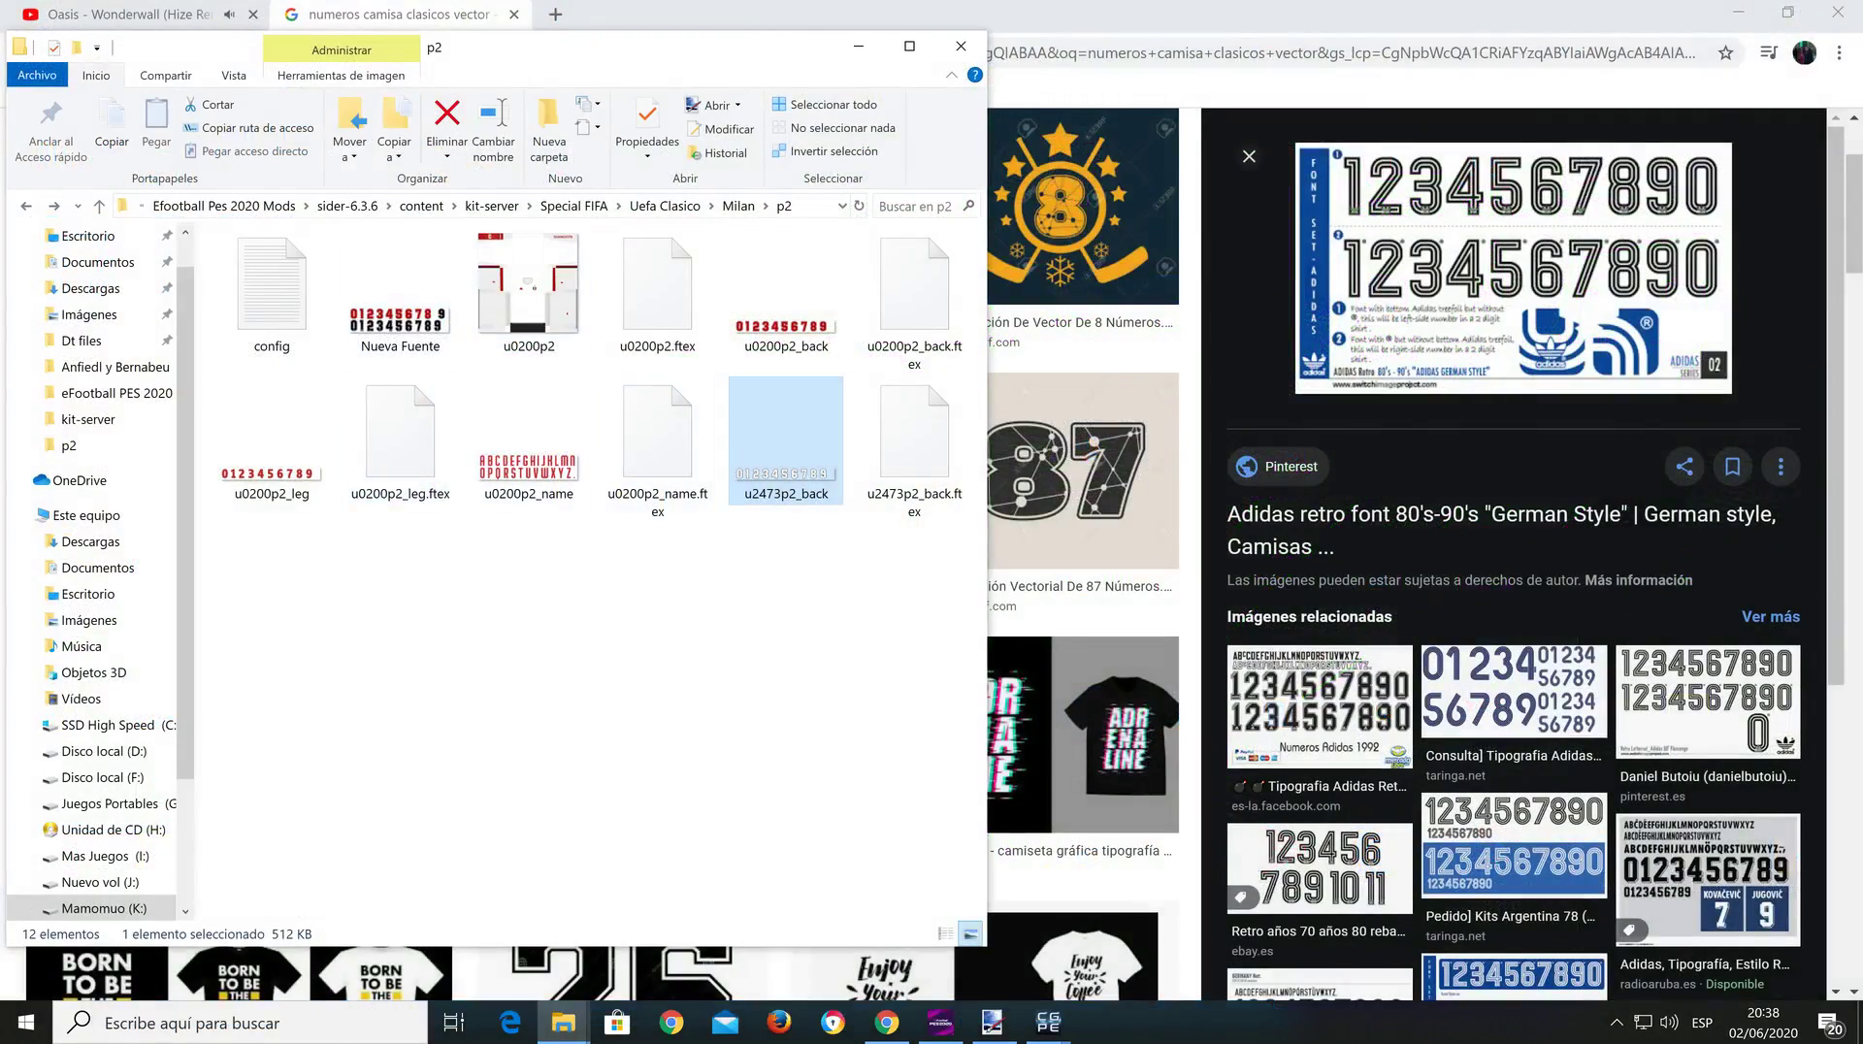
double_click(399, 291)
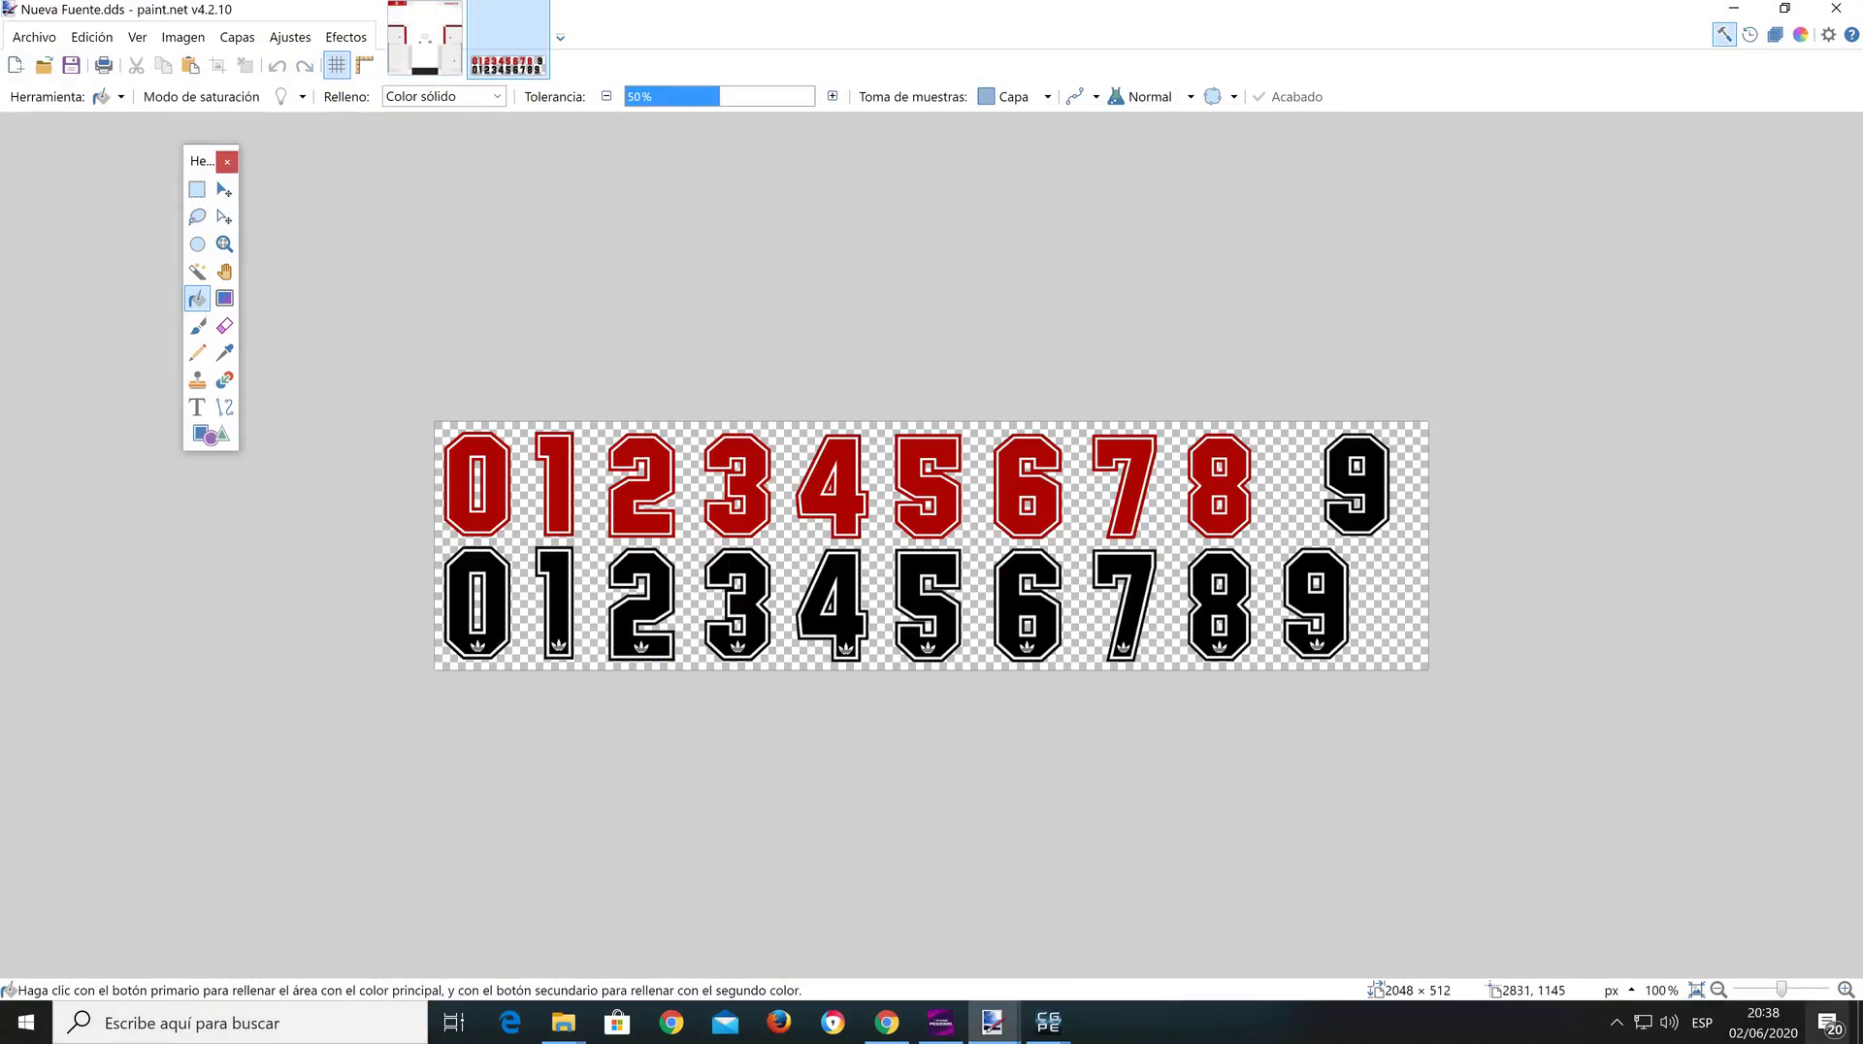
Step: Move the upper-row black 9 directly above the lower 9 using a 250 × 250 pixel selection starting at 1691, 0, then deselect
scroll(932, 543, "up", 3)
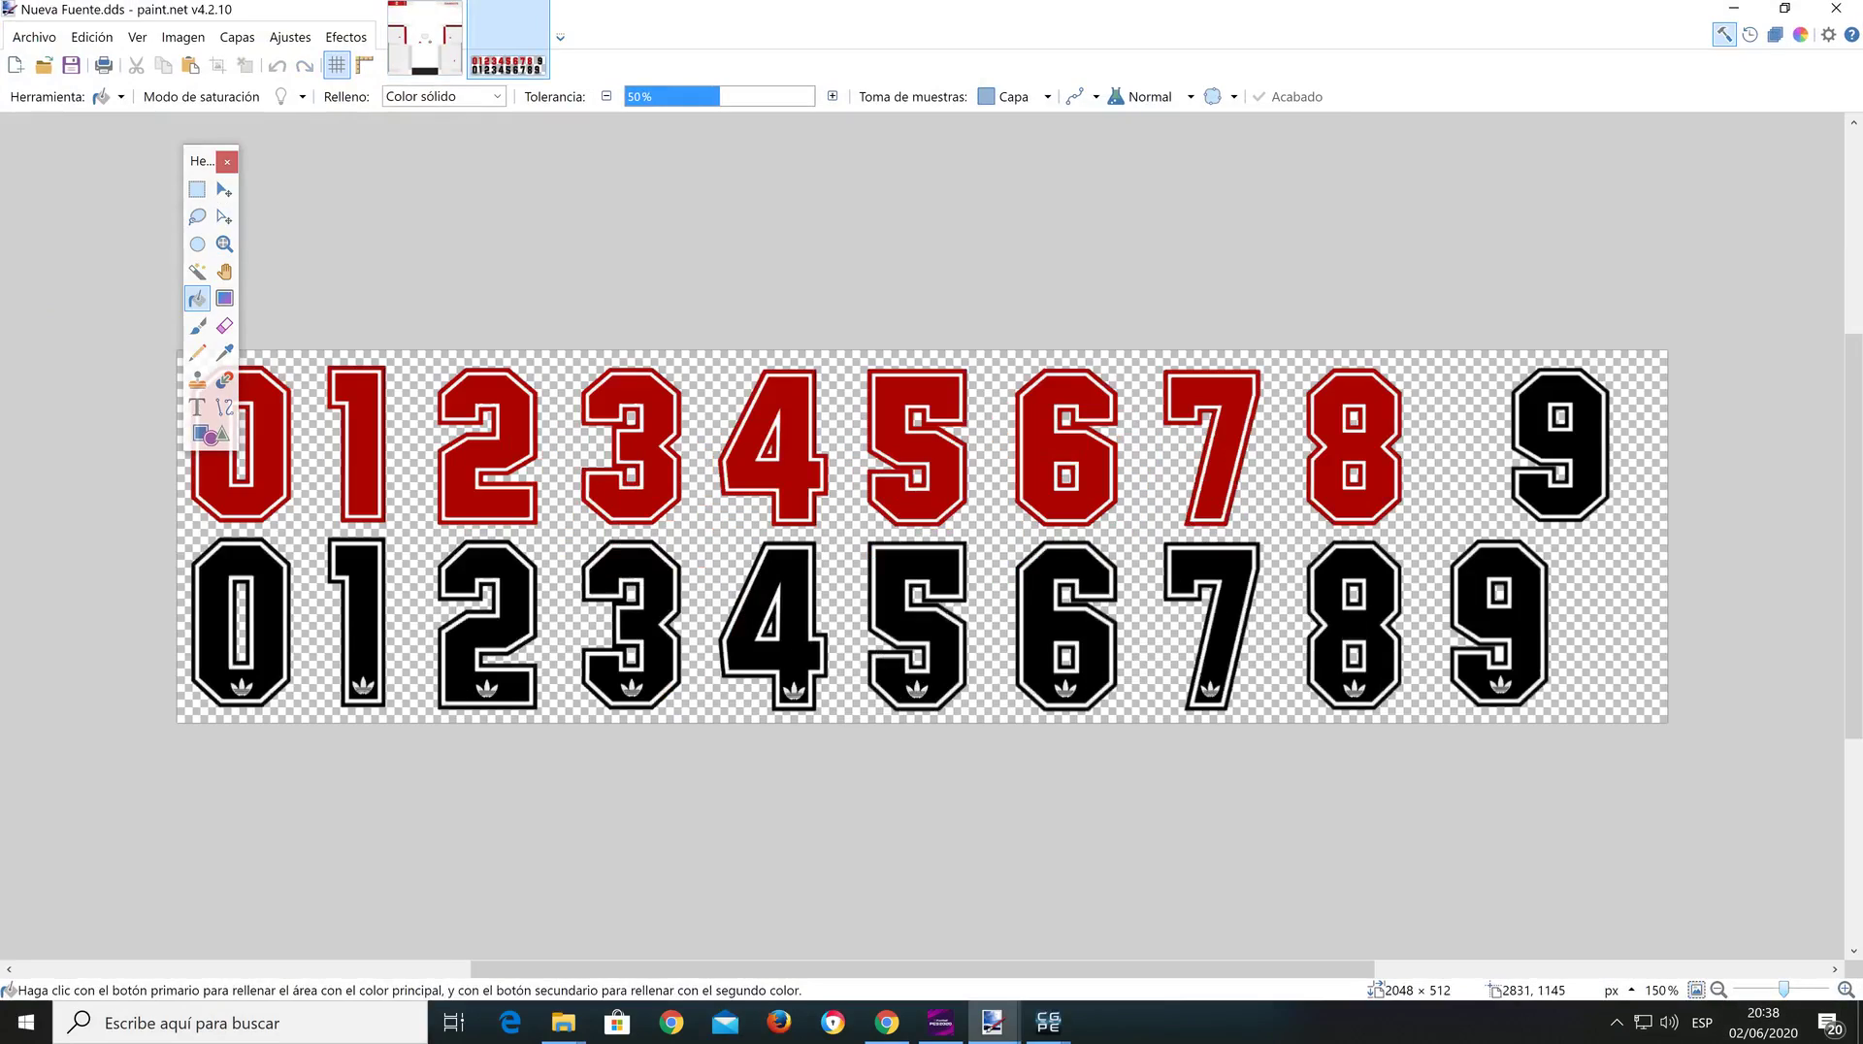
scroll(932, 543, "down", 3)
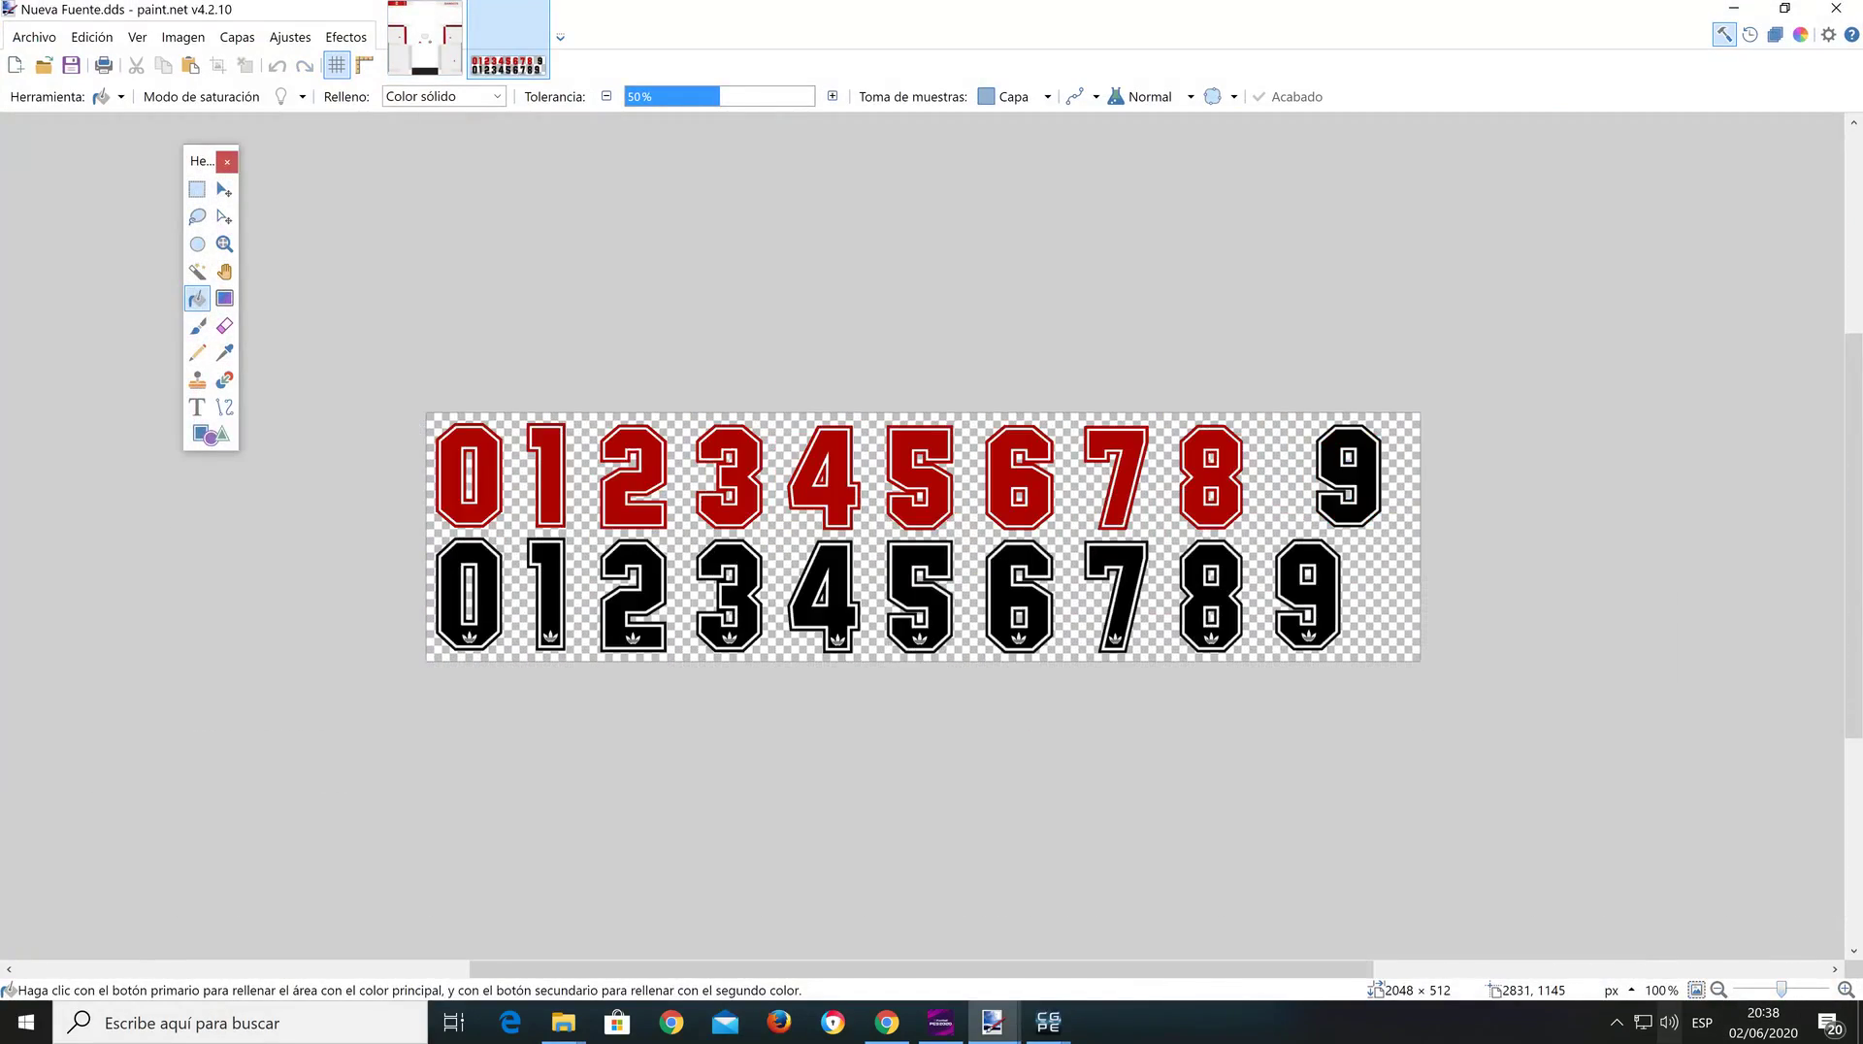
scroll(922, 539, "right", 5)
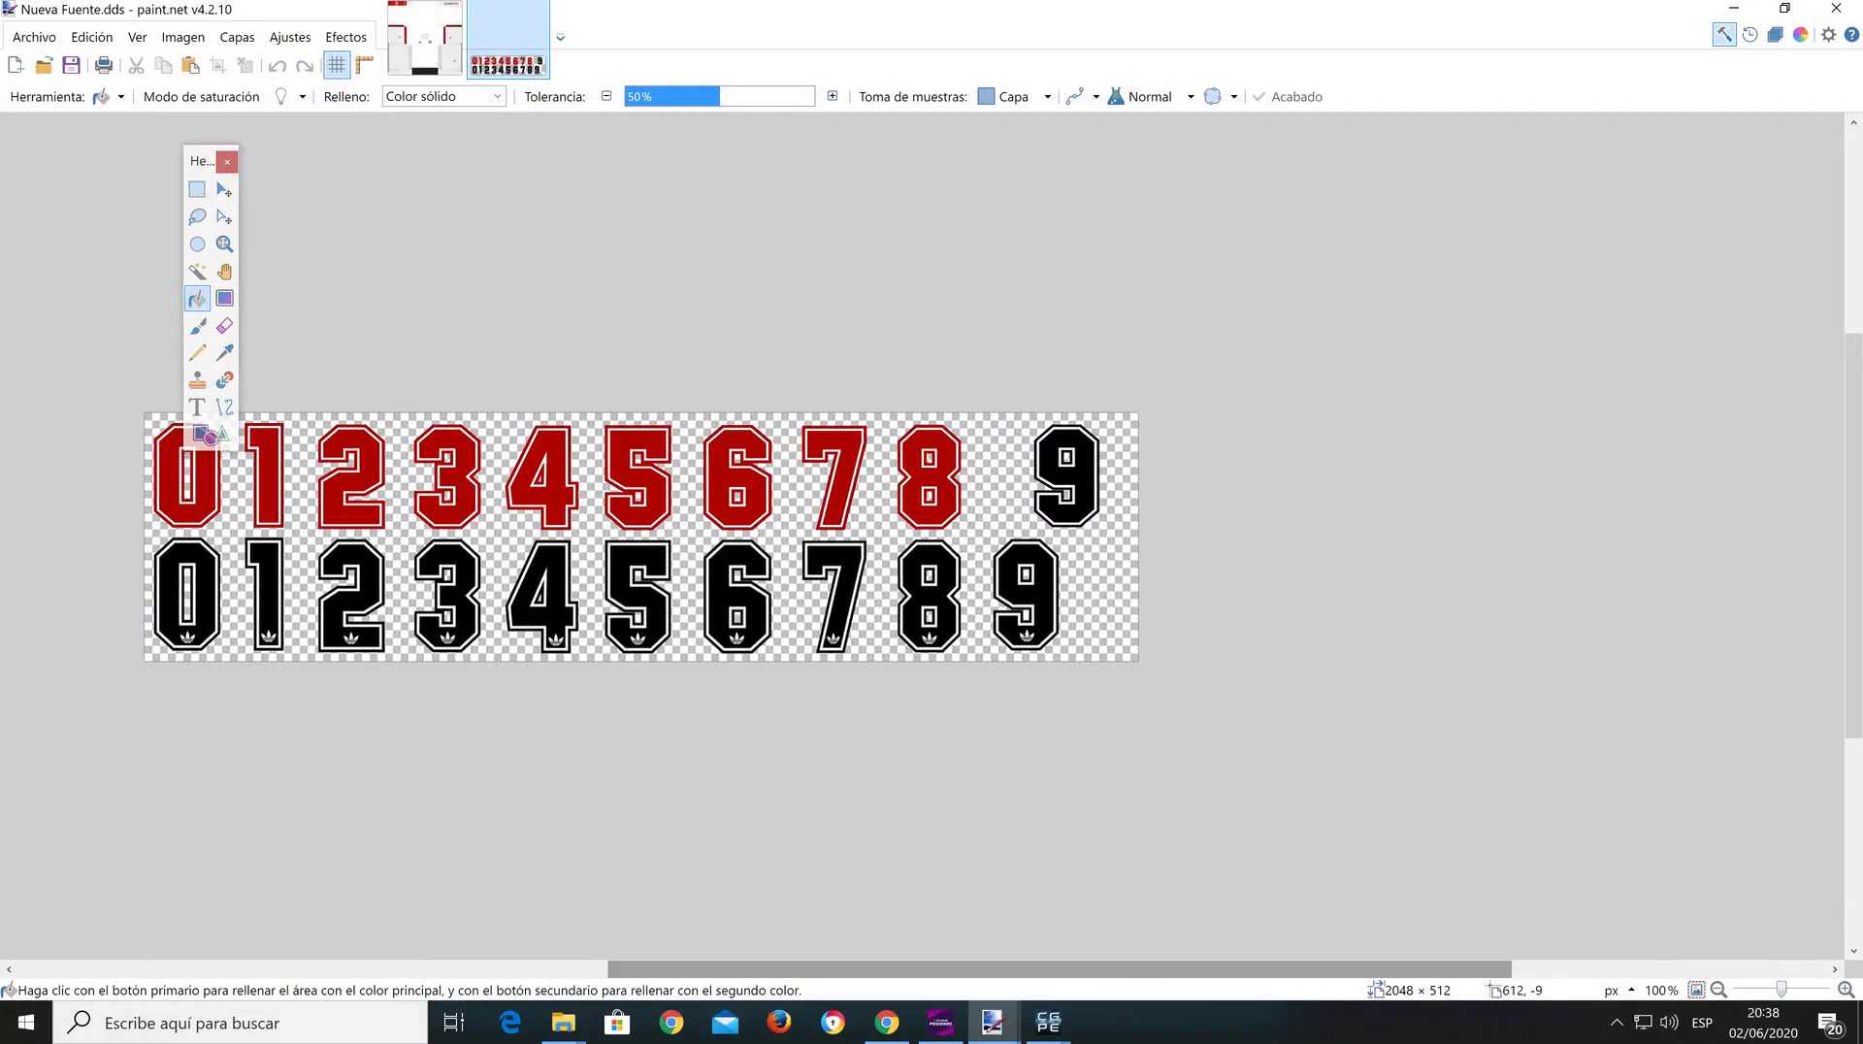
left_click(197, 190)
left_click_drag(1005, 413, 1127, 534)
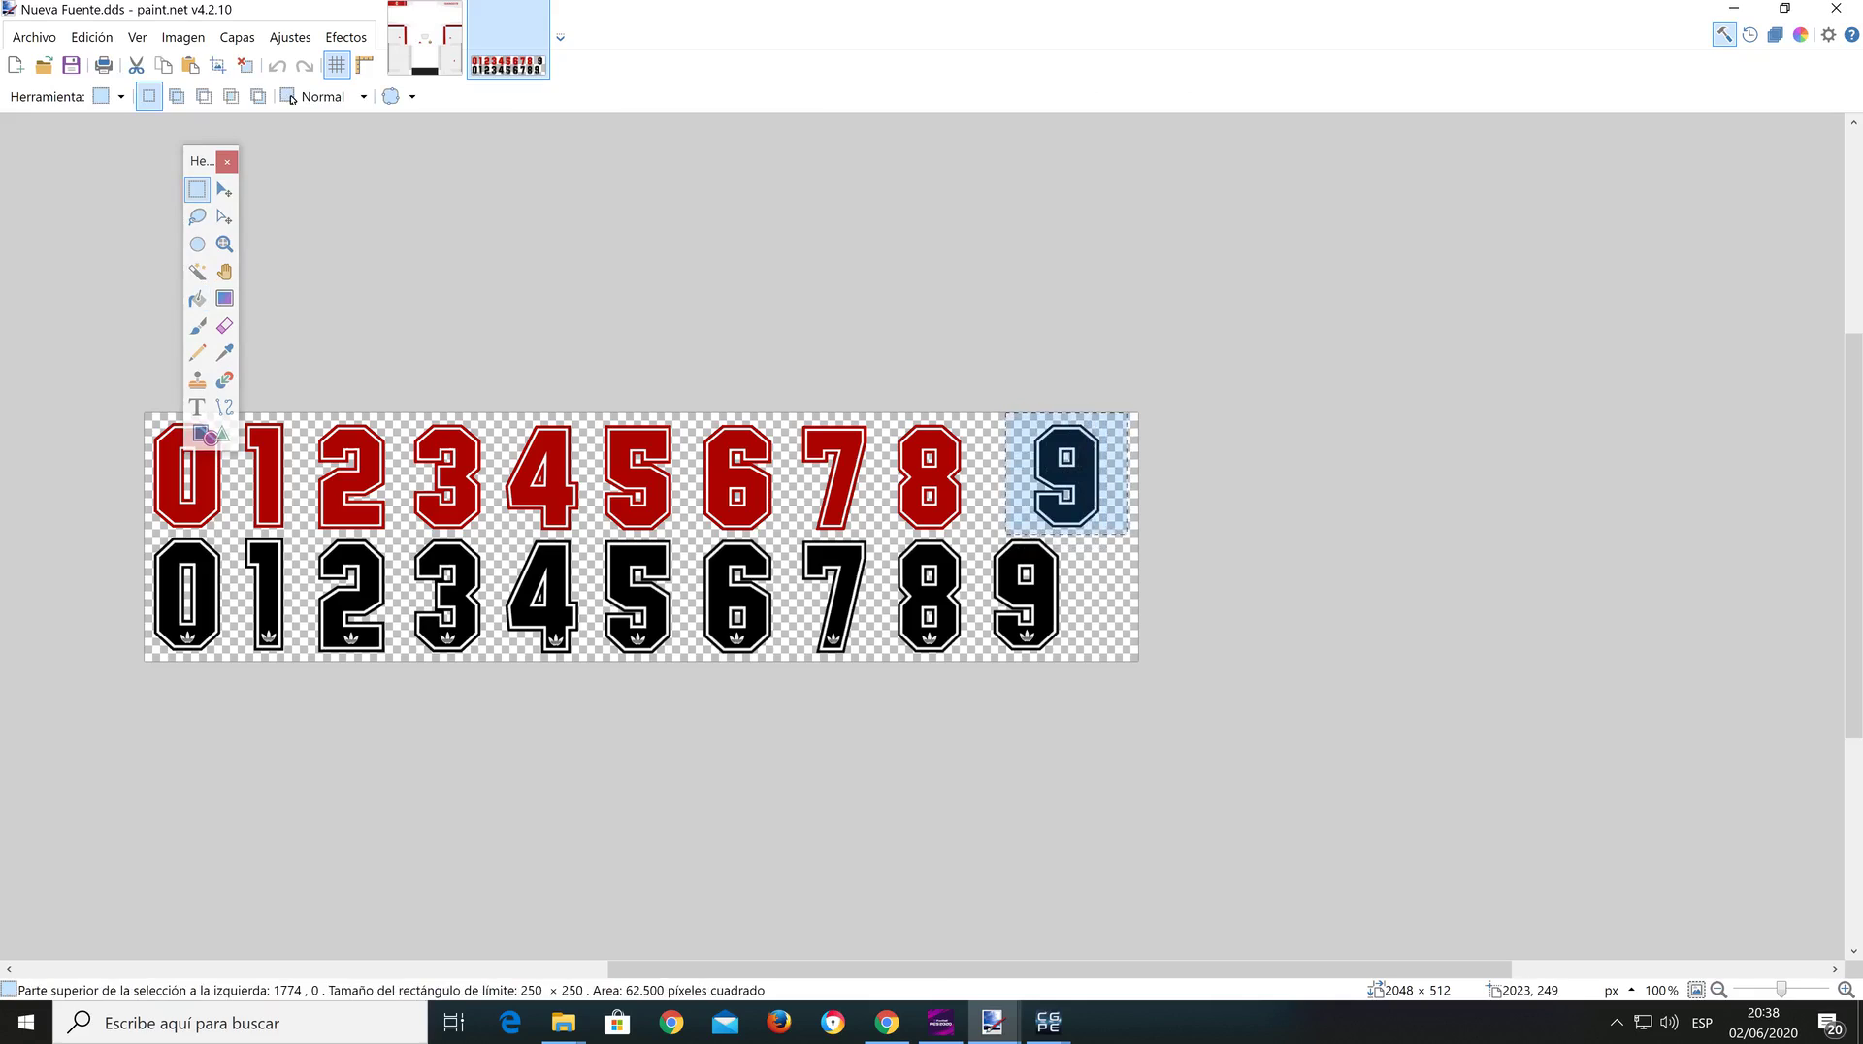
left_click(224, 190)
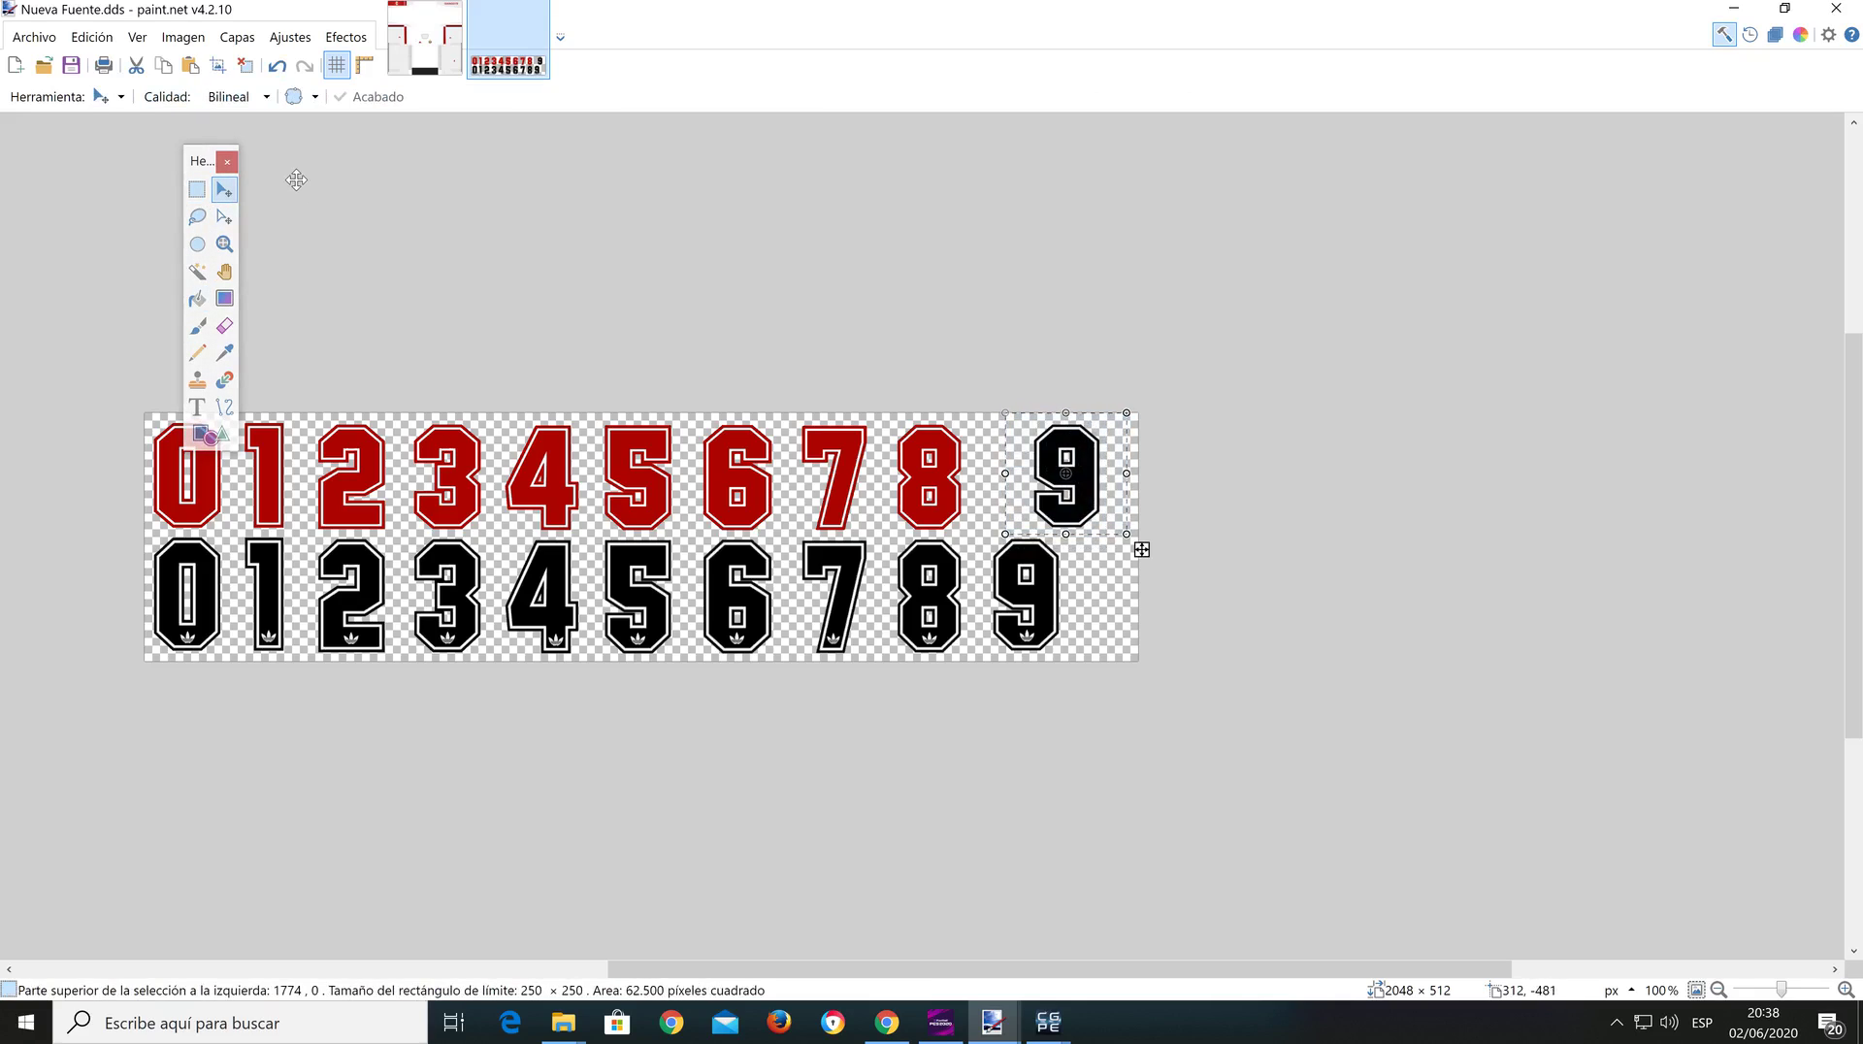
left_click_drag(1142, 549, 1102, 549)
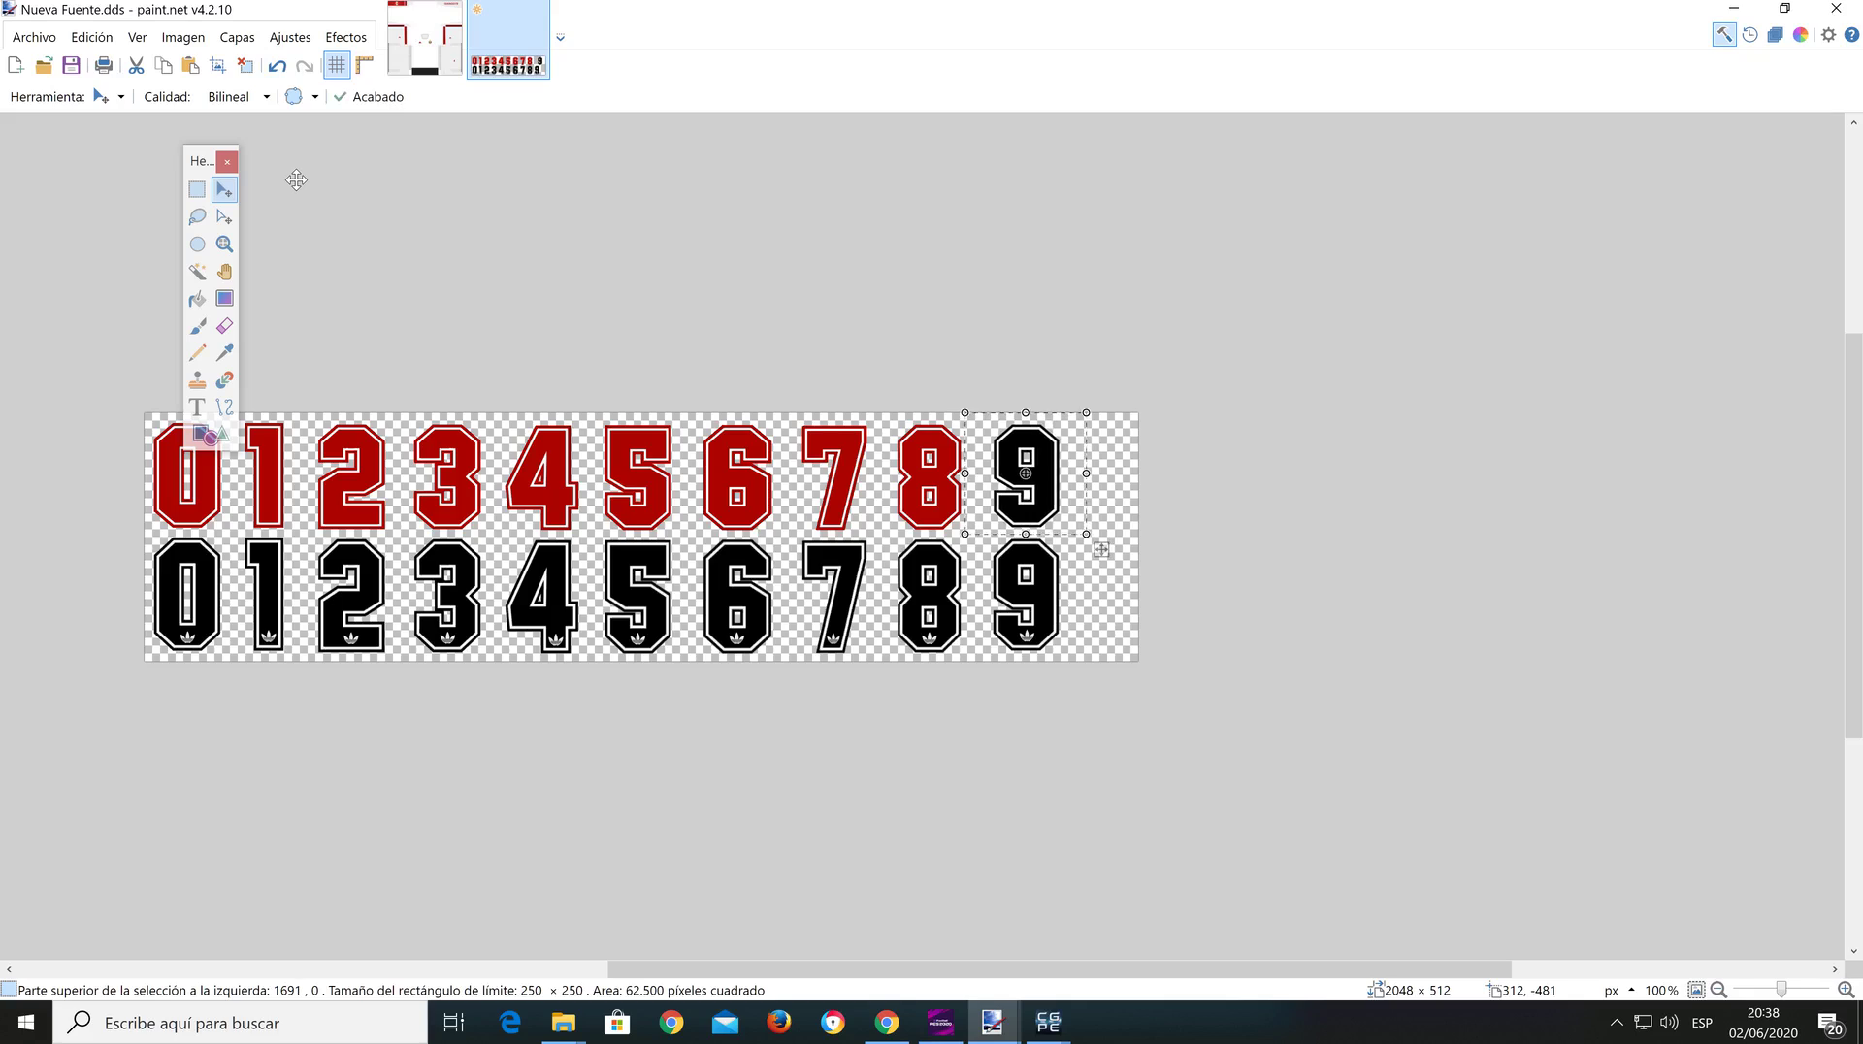
key("ctrl+d")
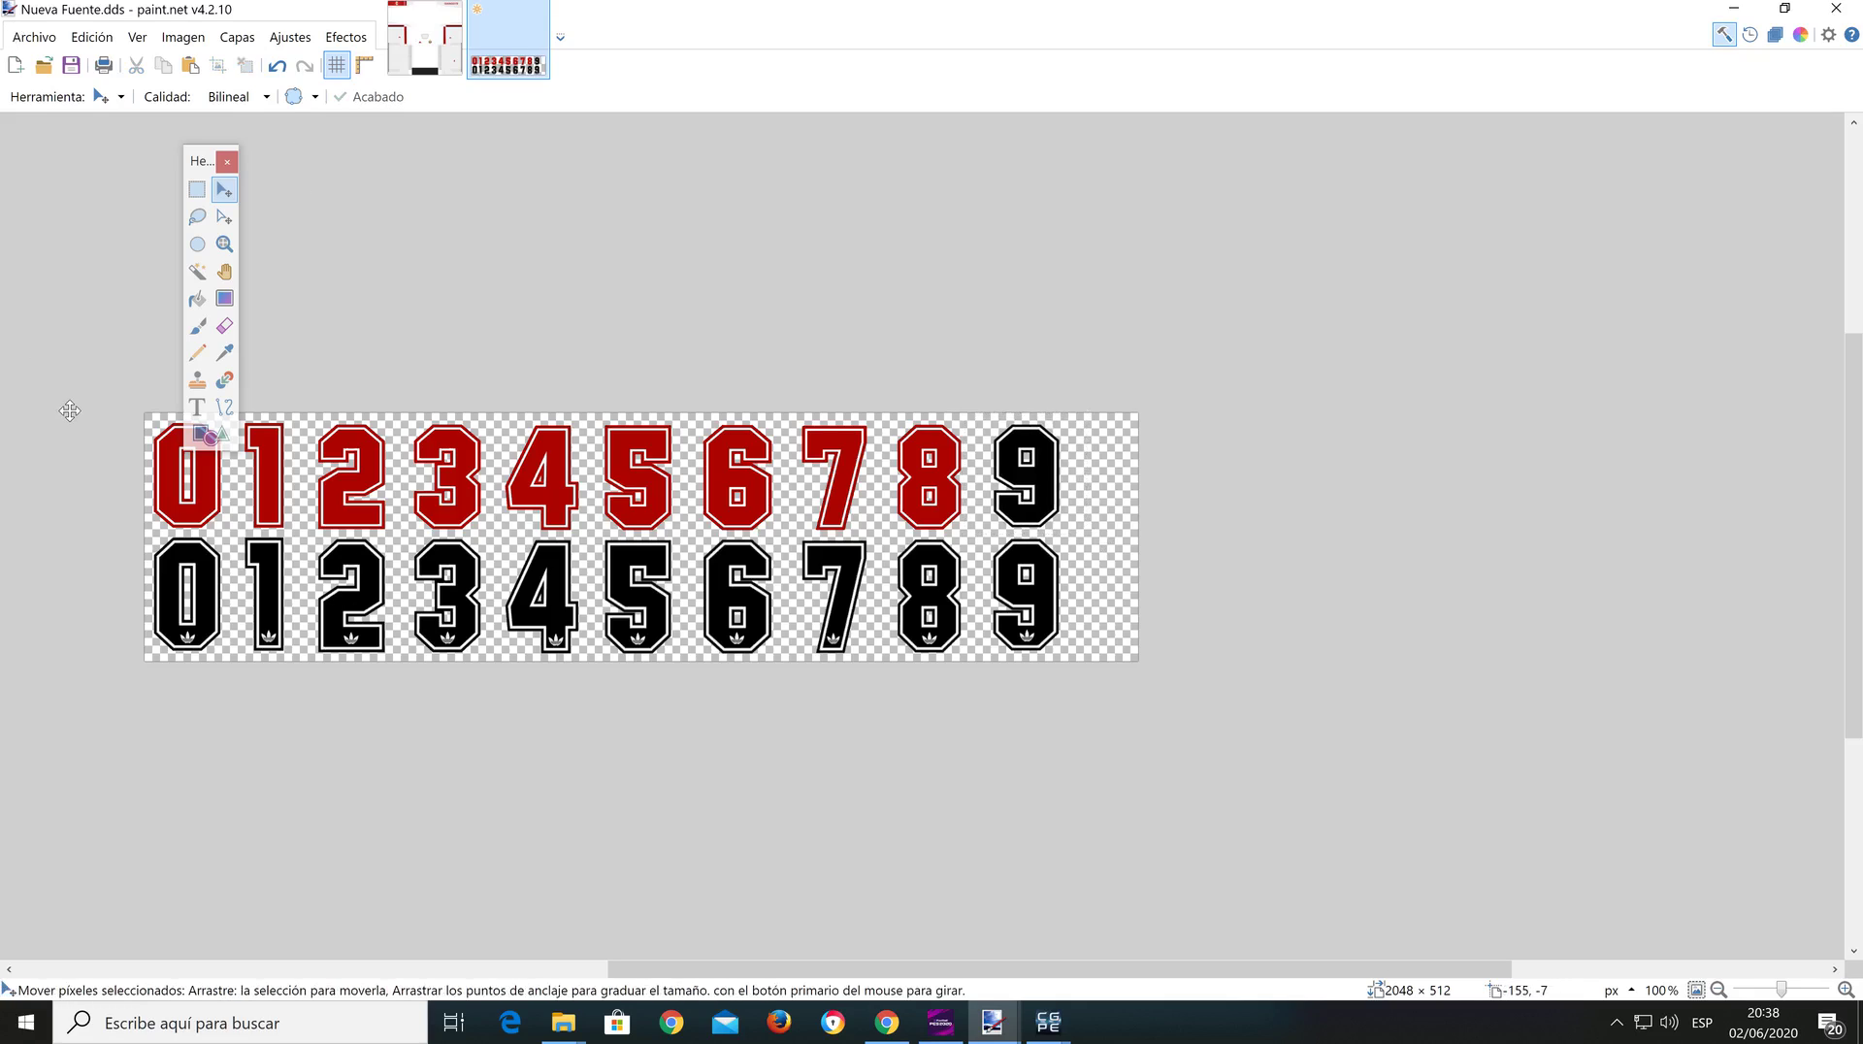
Step: Fill the body, outer outline and inner outlines of the upper-row 9 with the dark red
left_click(224, 353)
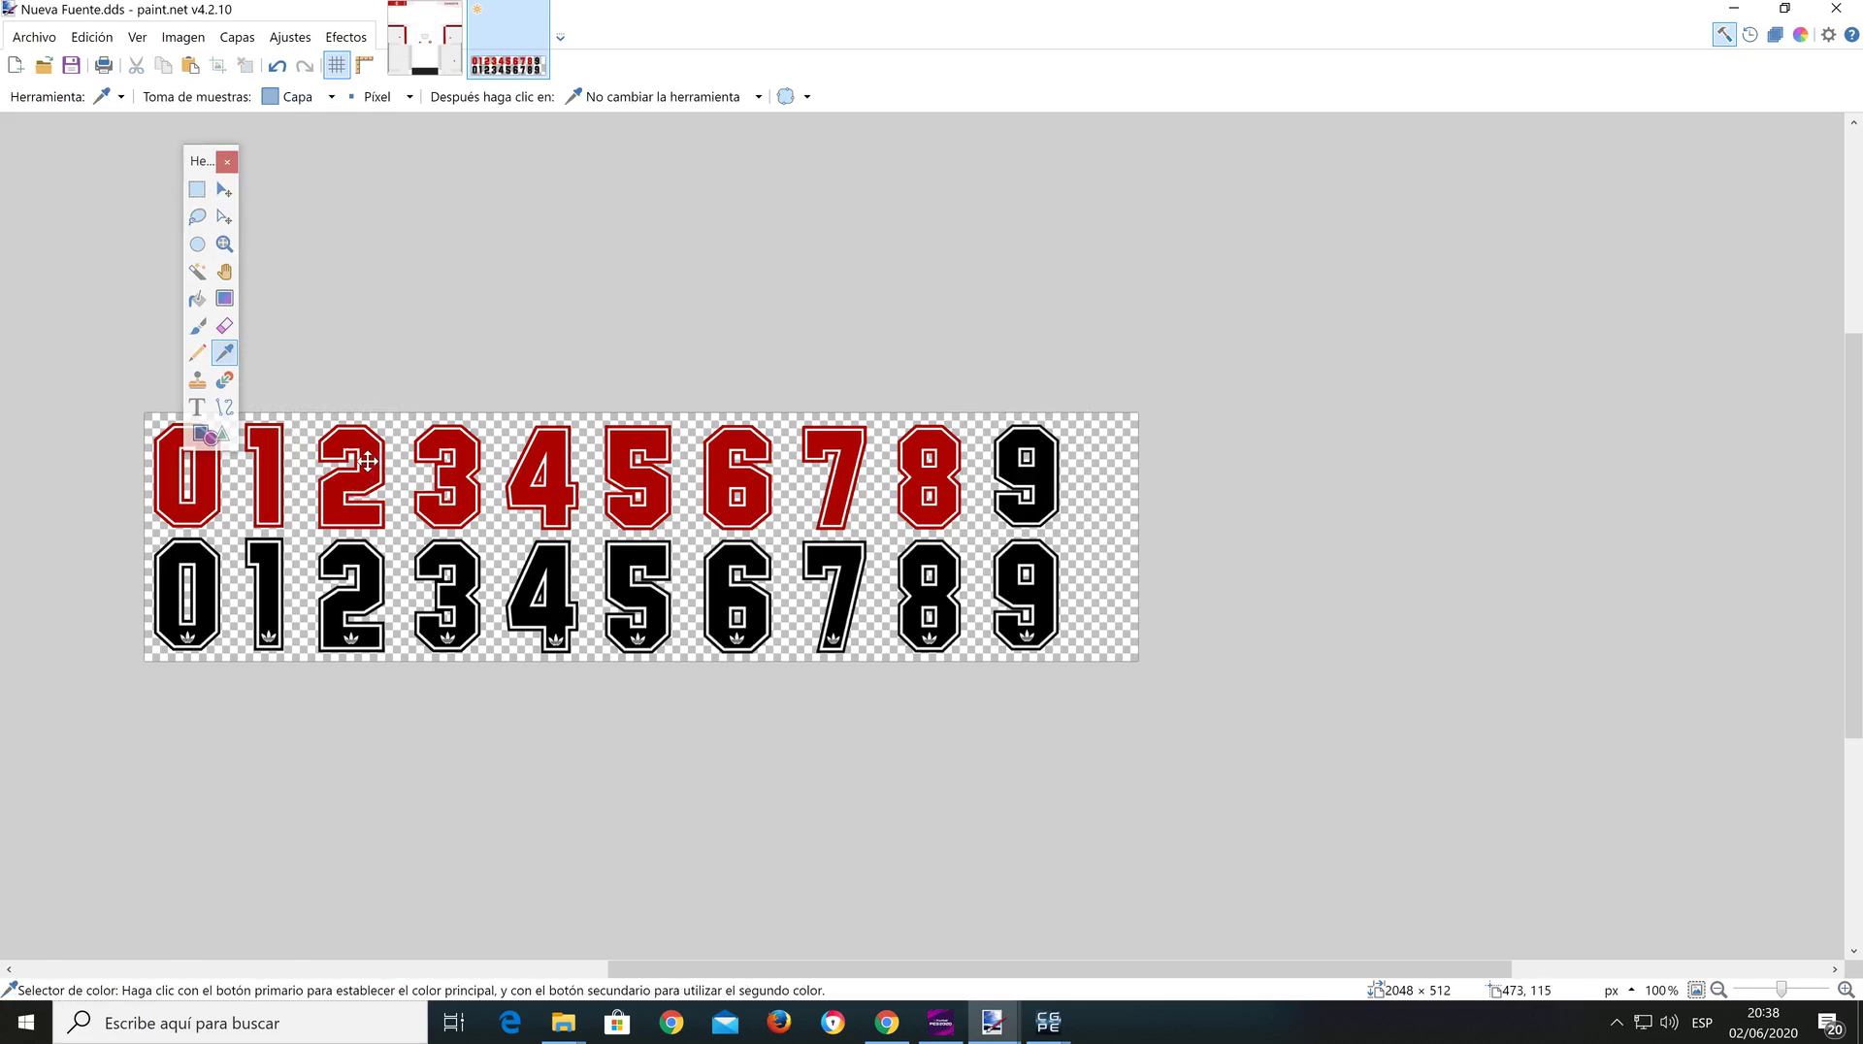
left_click(197, 298)
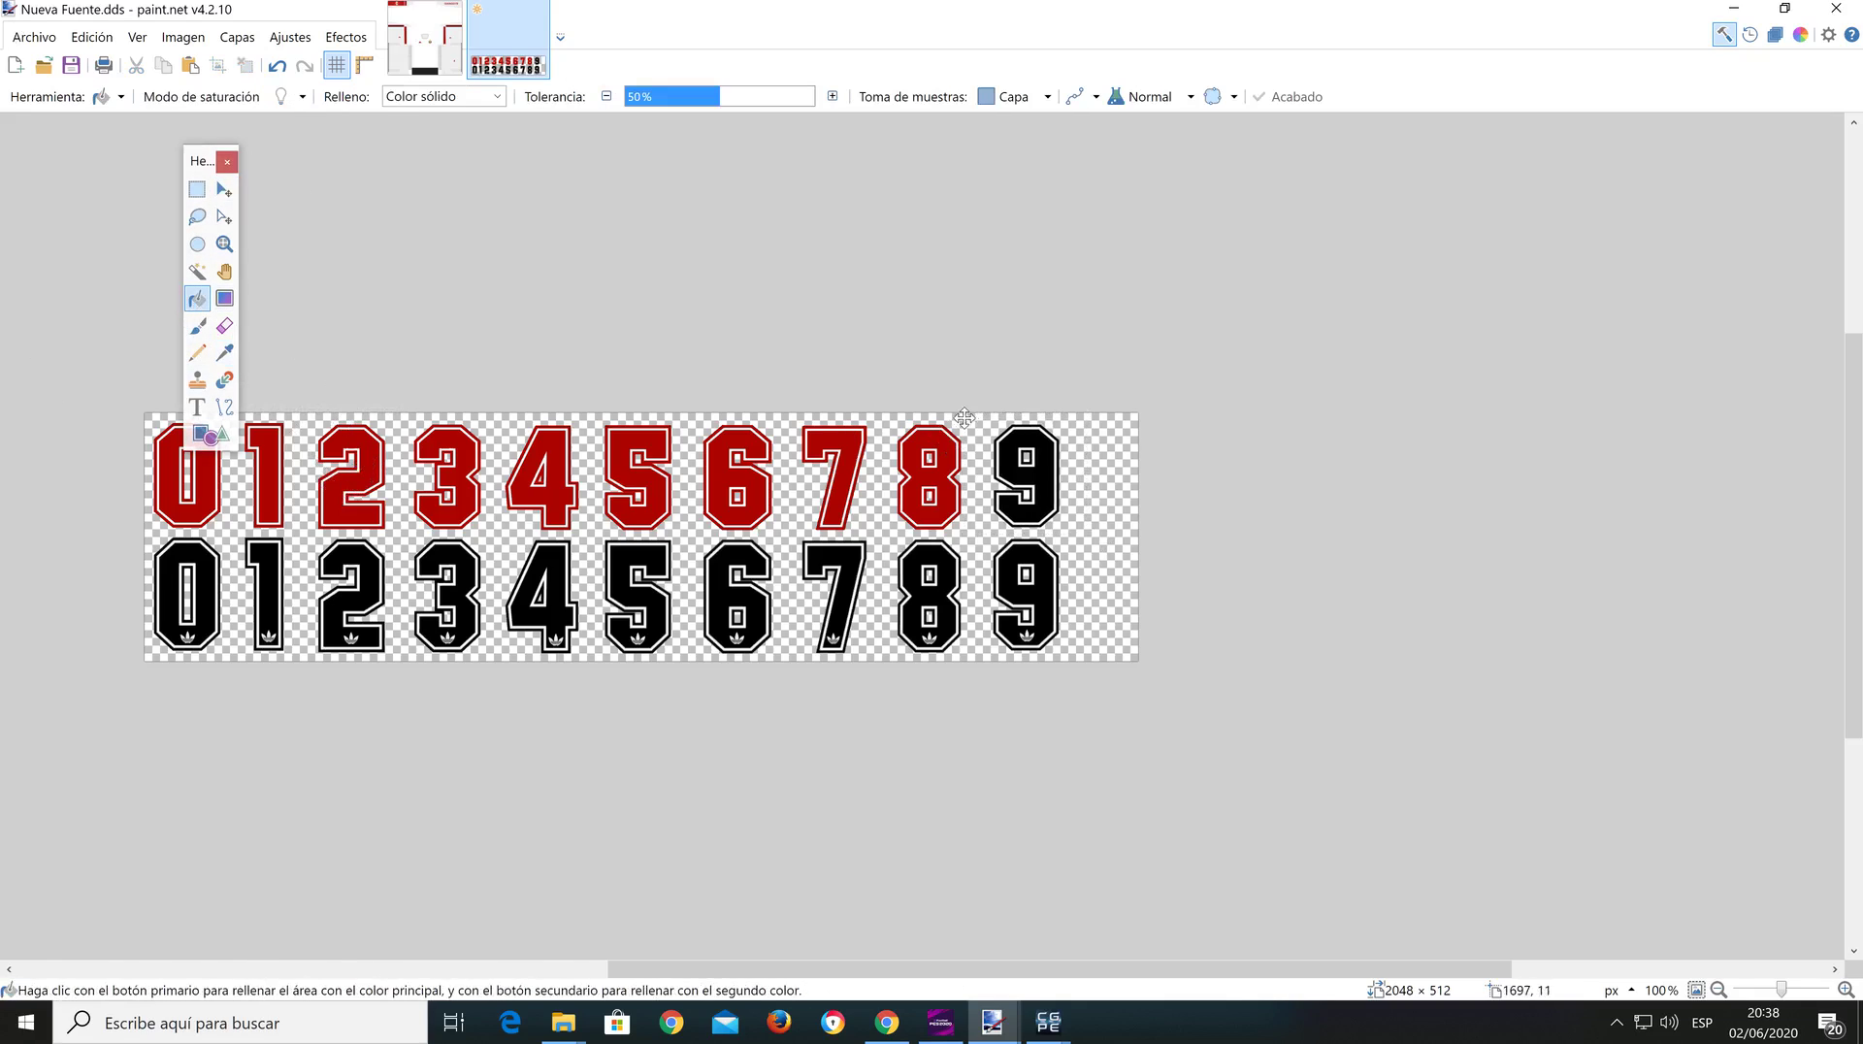
left_click(1000, 449)
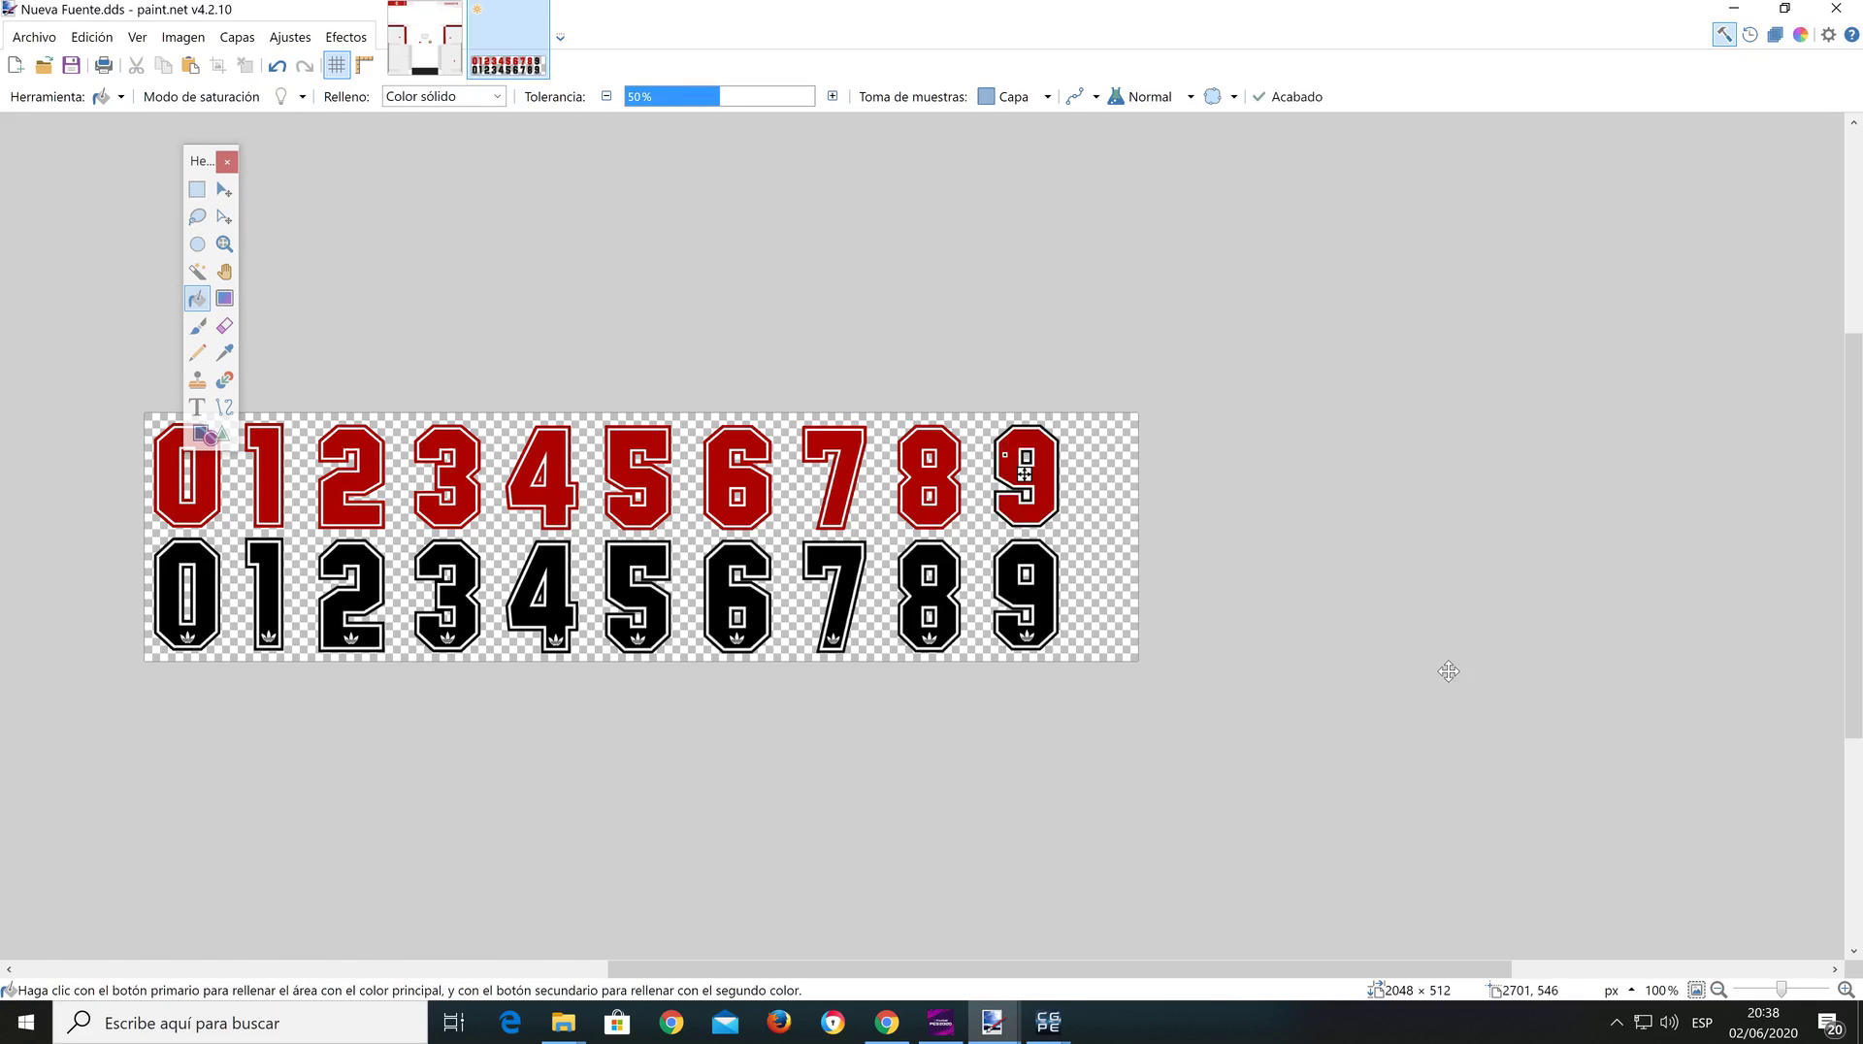
left_click(1796, 992)
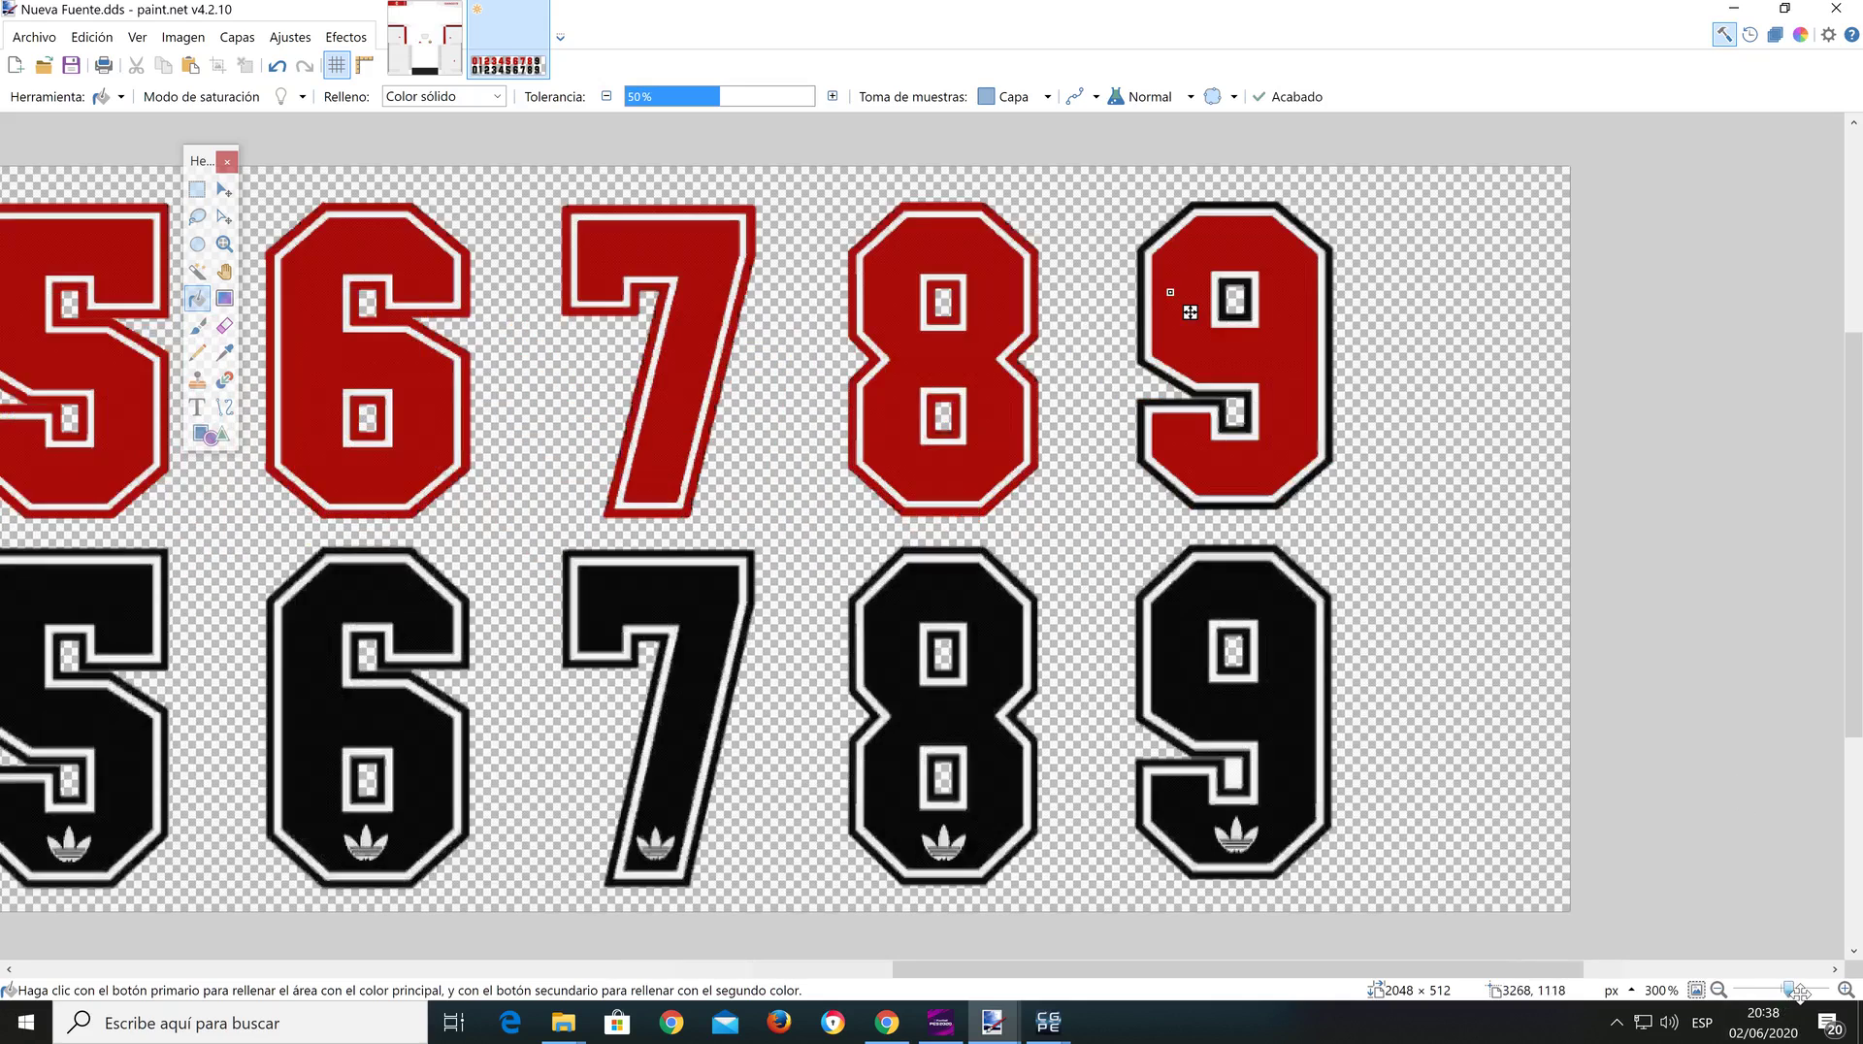
left_click(1213, 406)
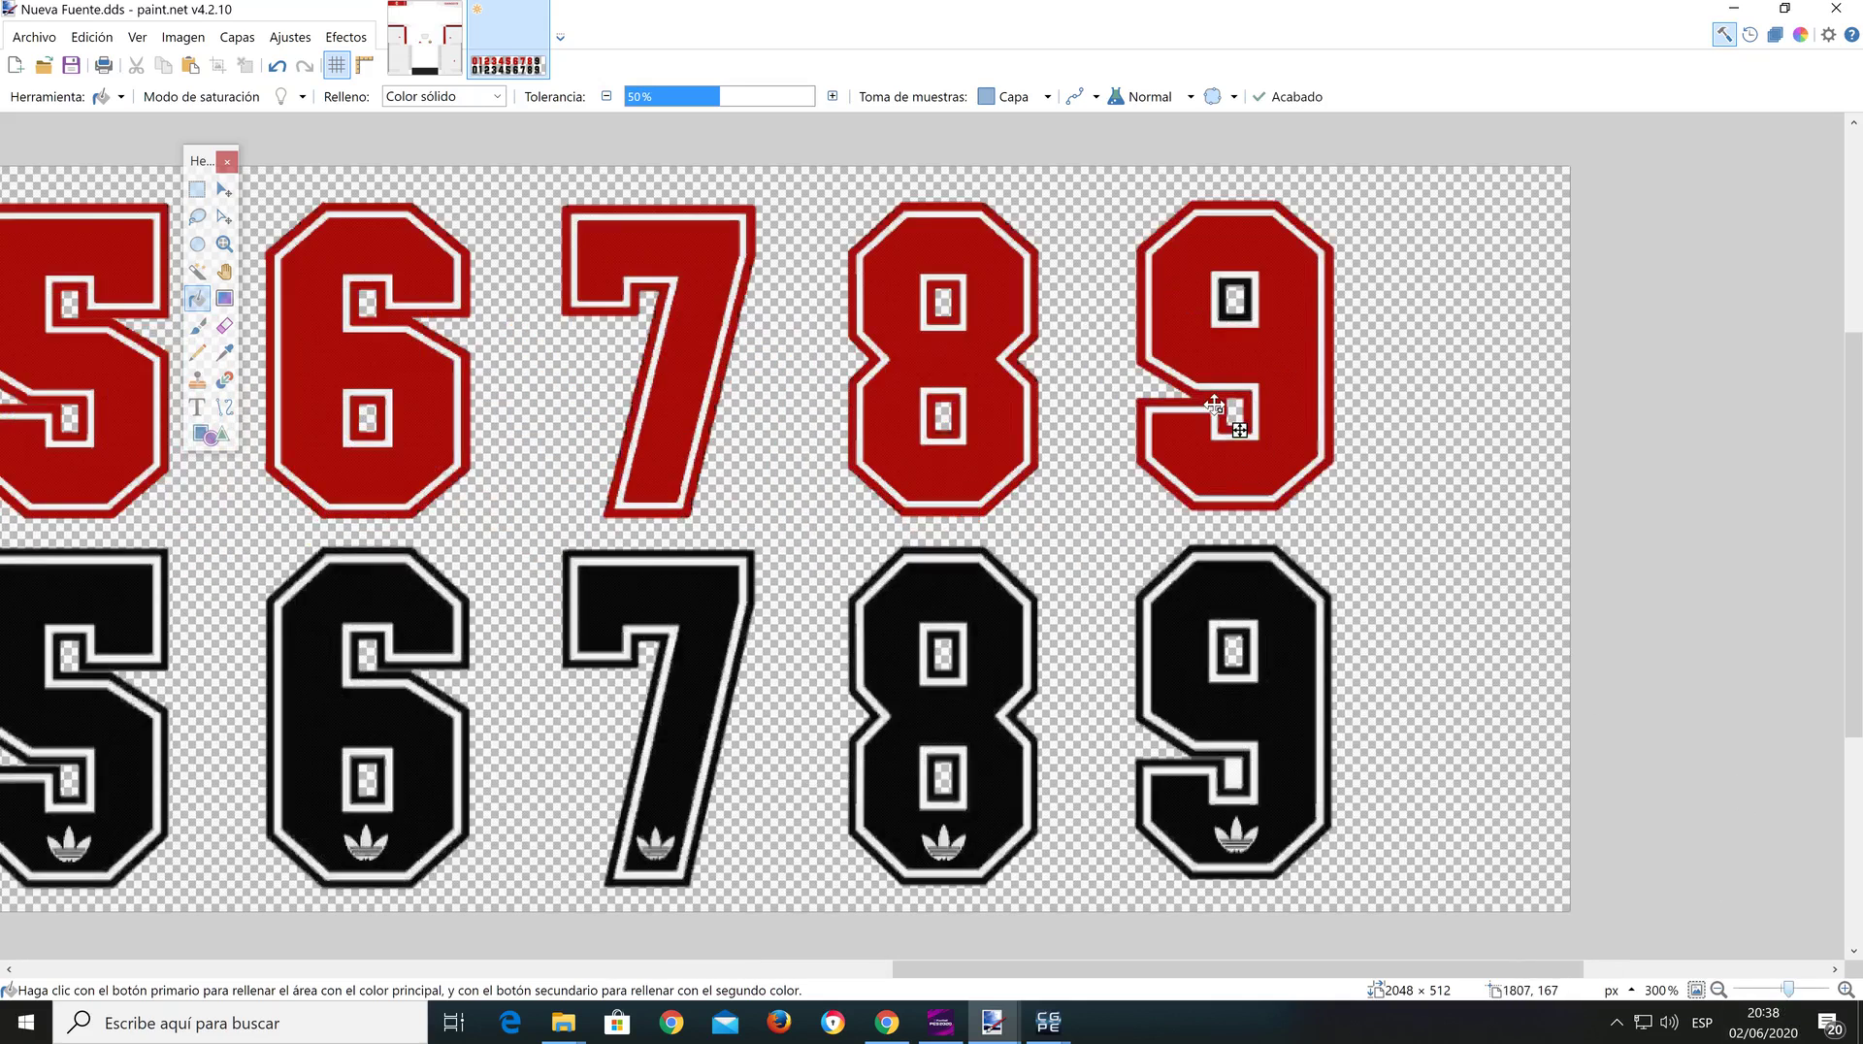
right_click(1241, 300)
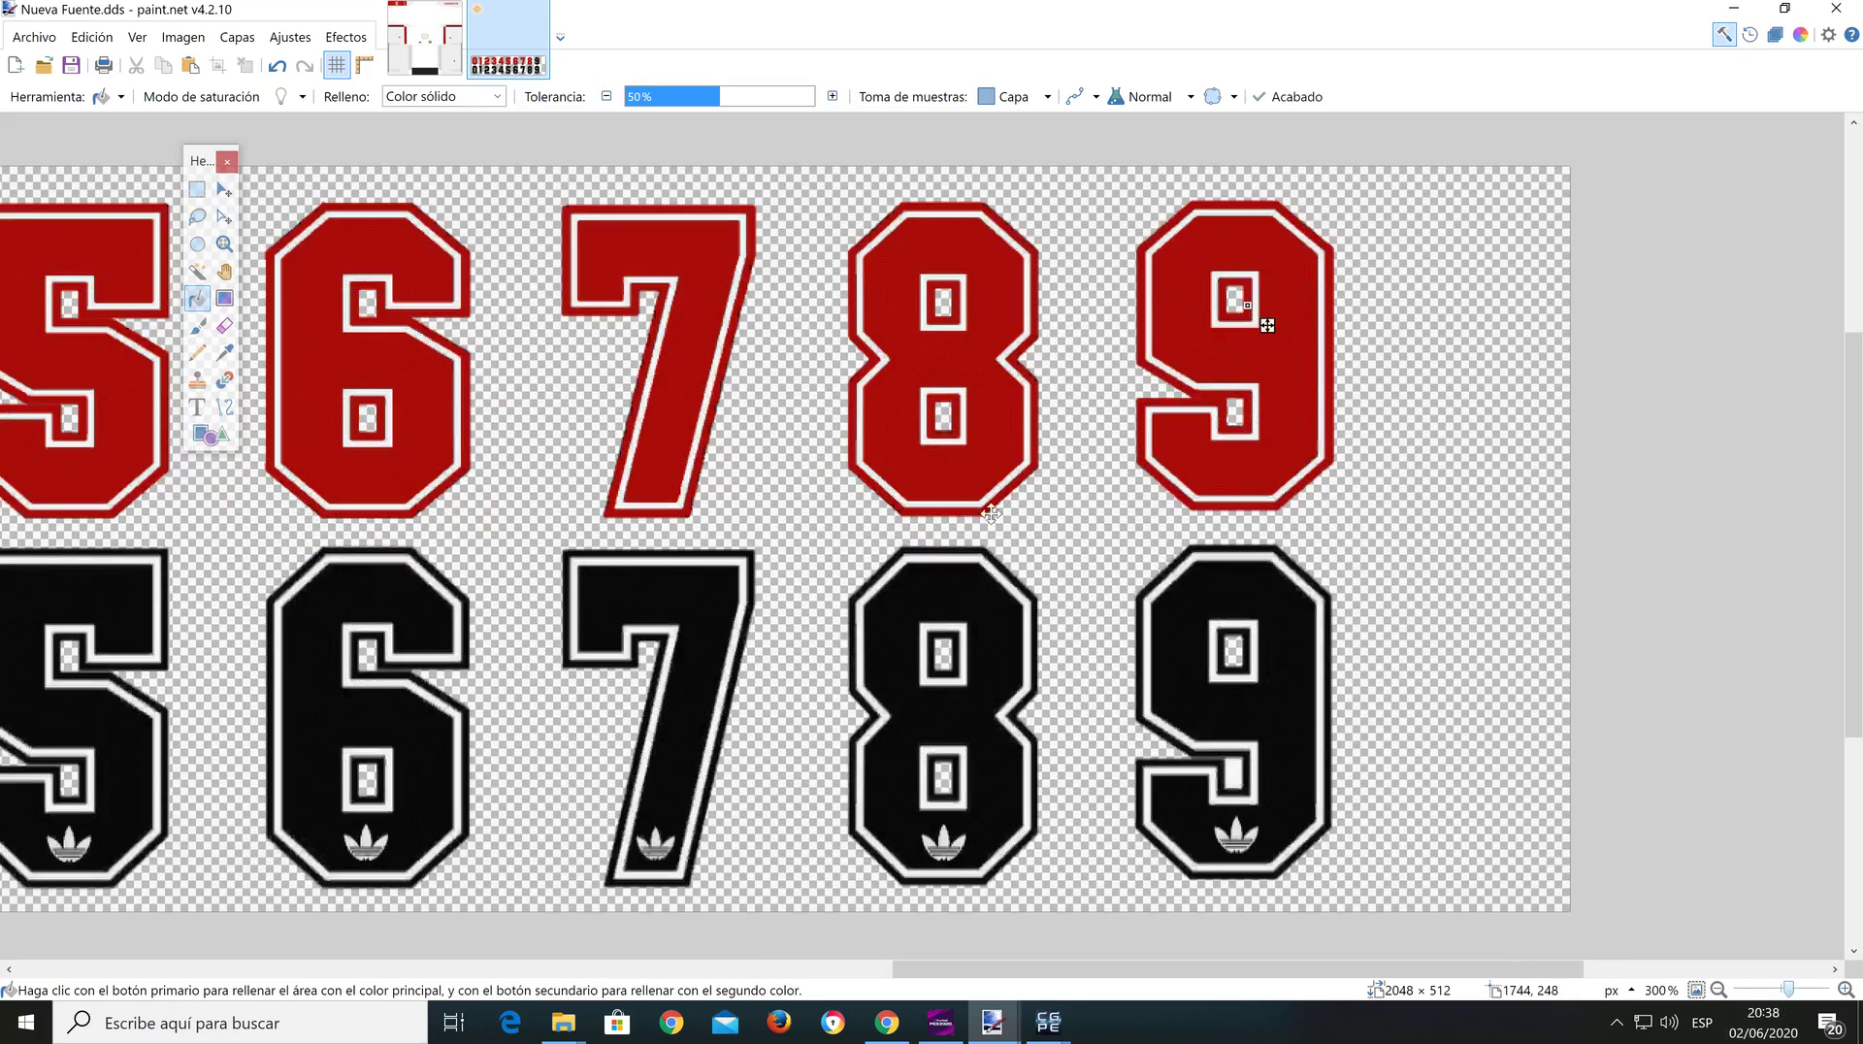
key("Return")
Step: Copy the red upper number row with a 2048 × 250 pixel selection into a new 2048 × 256 pixel image
left_click_drag(1791, 990, 1779, 990)
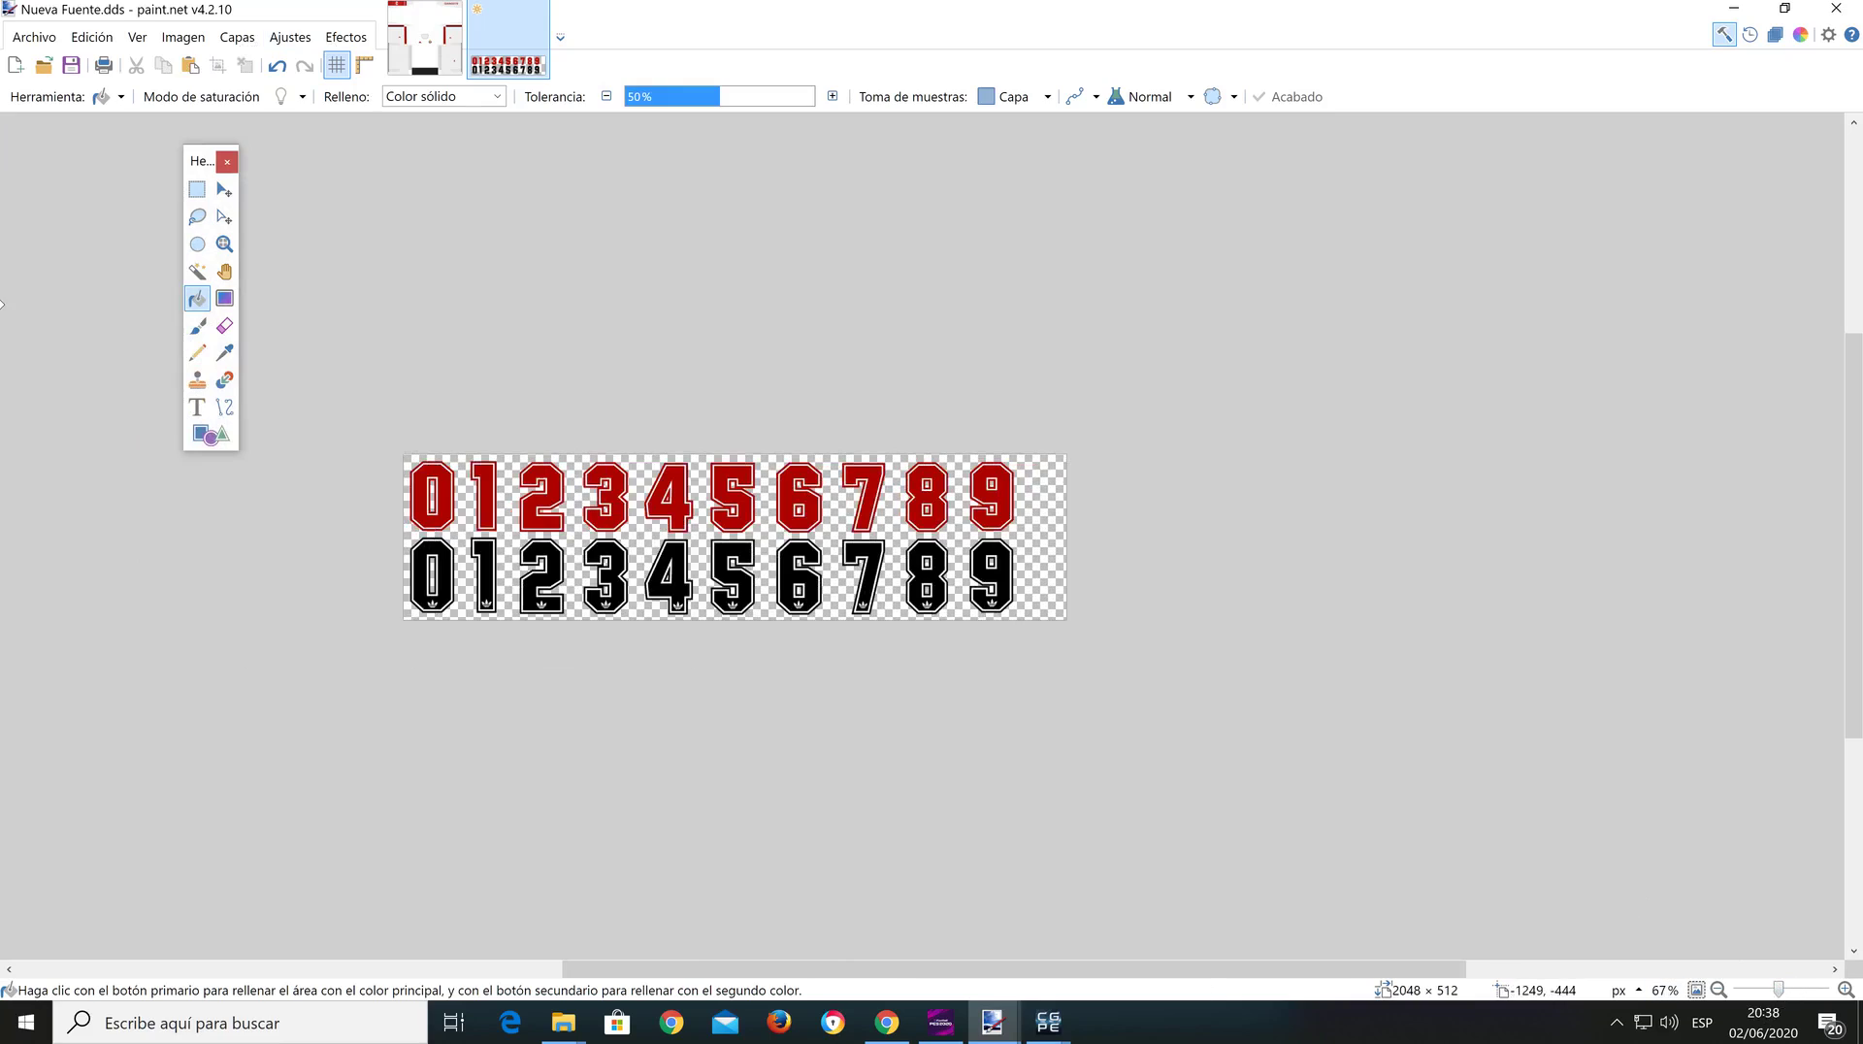
left_click(197, 191)
left_click_drag(381, 439, 1077, 529)
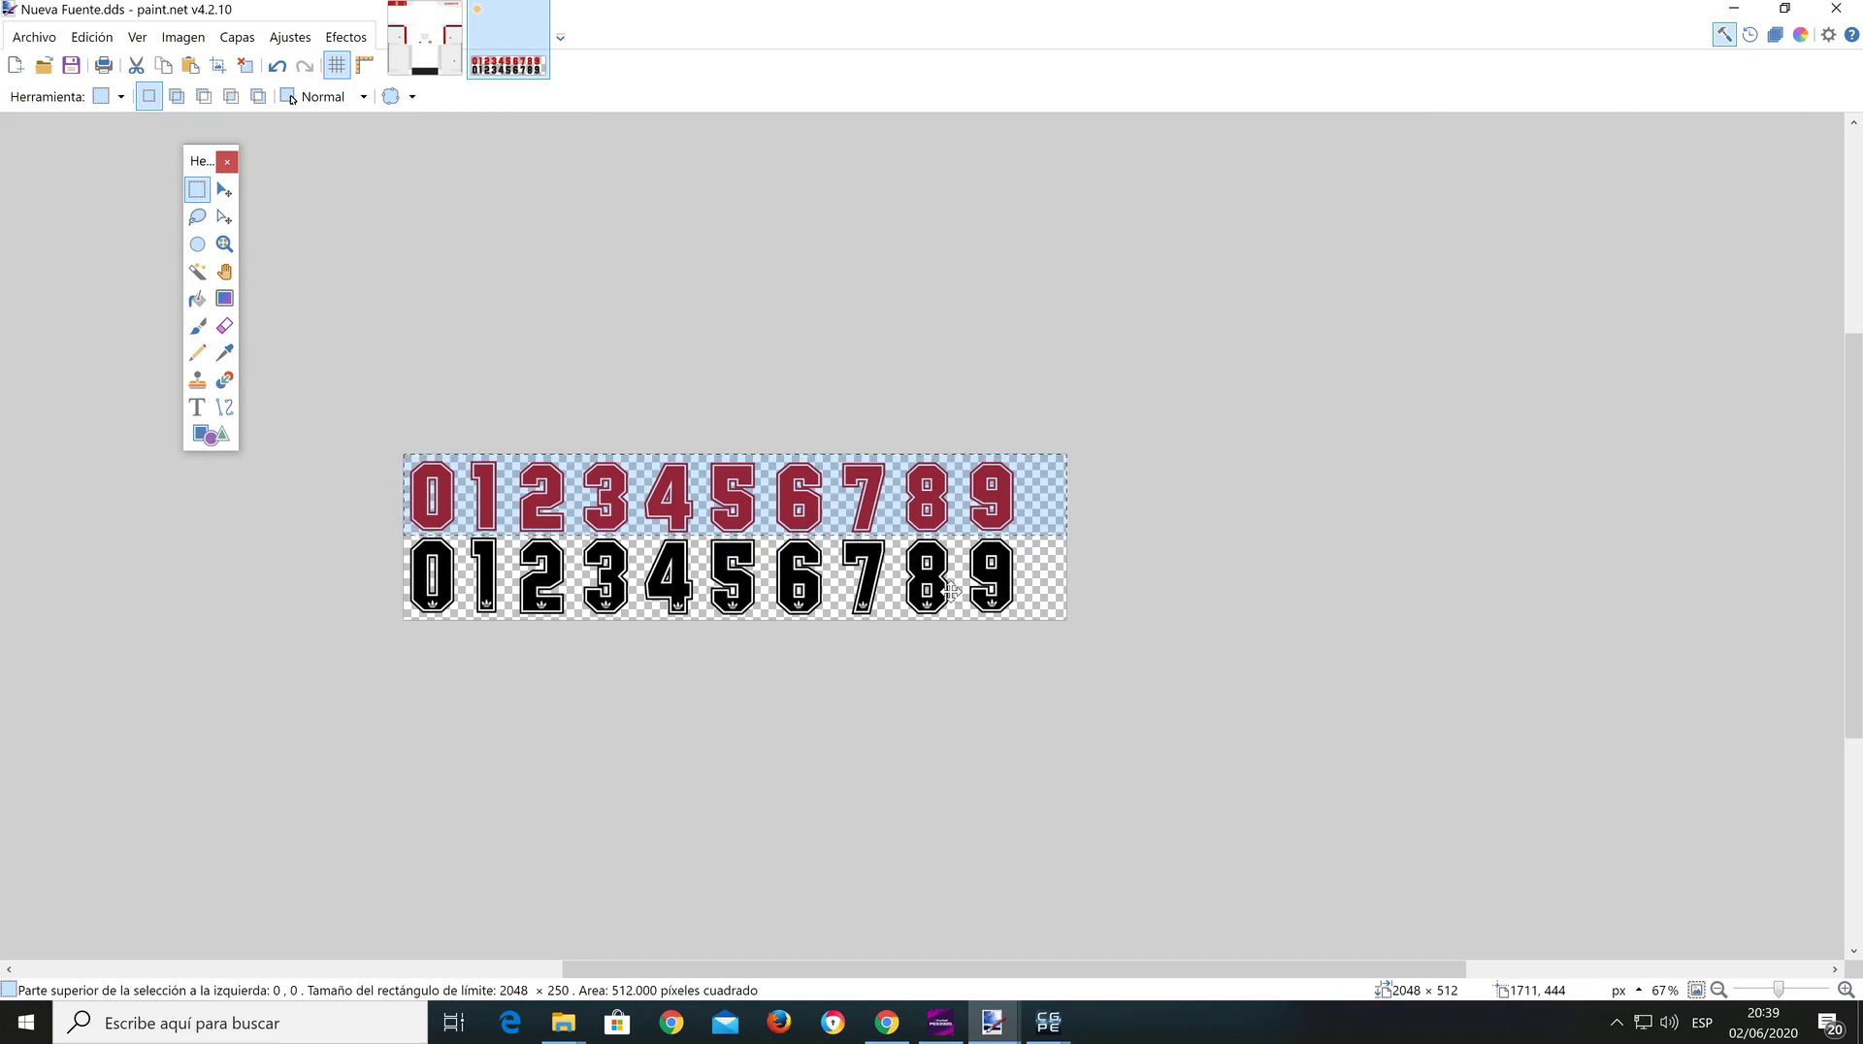
left_click(34, 37)
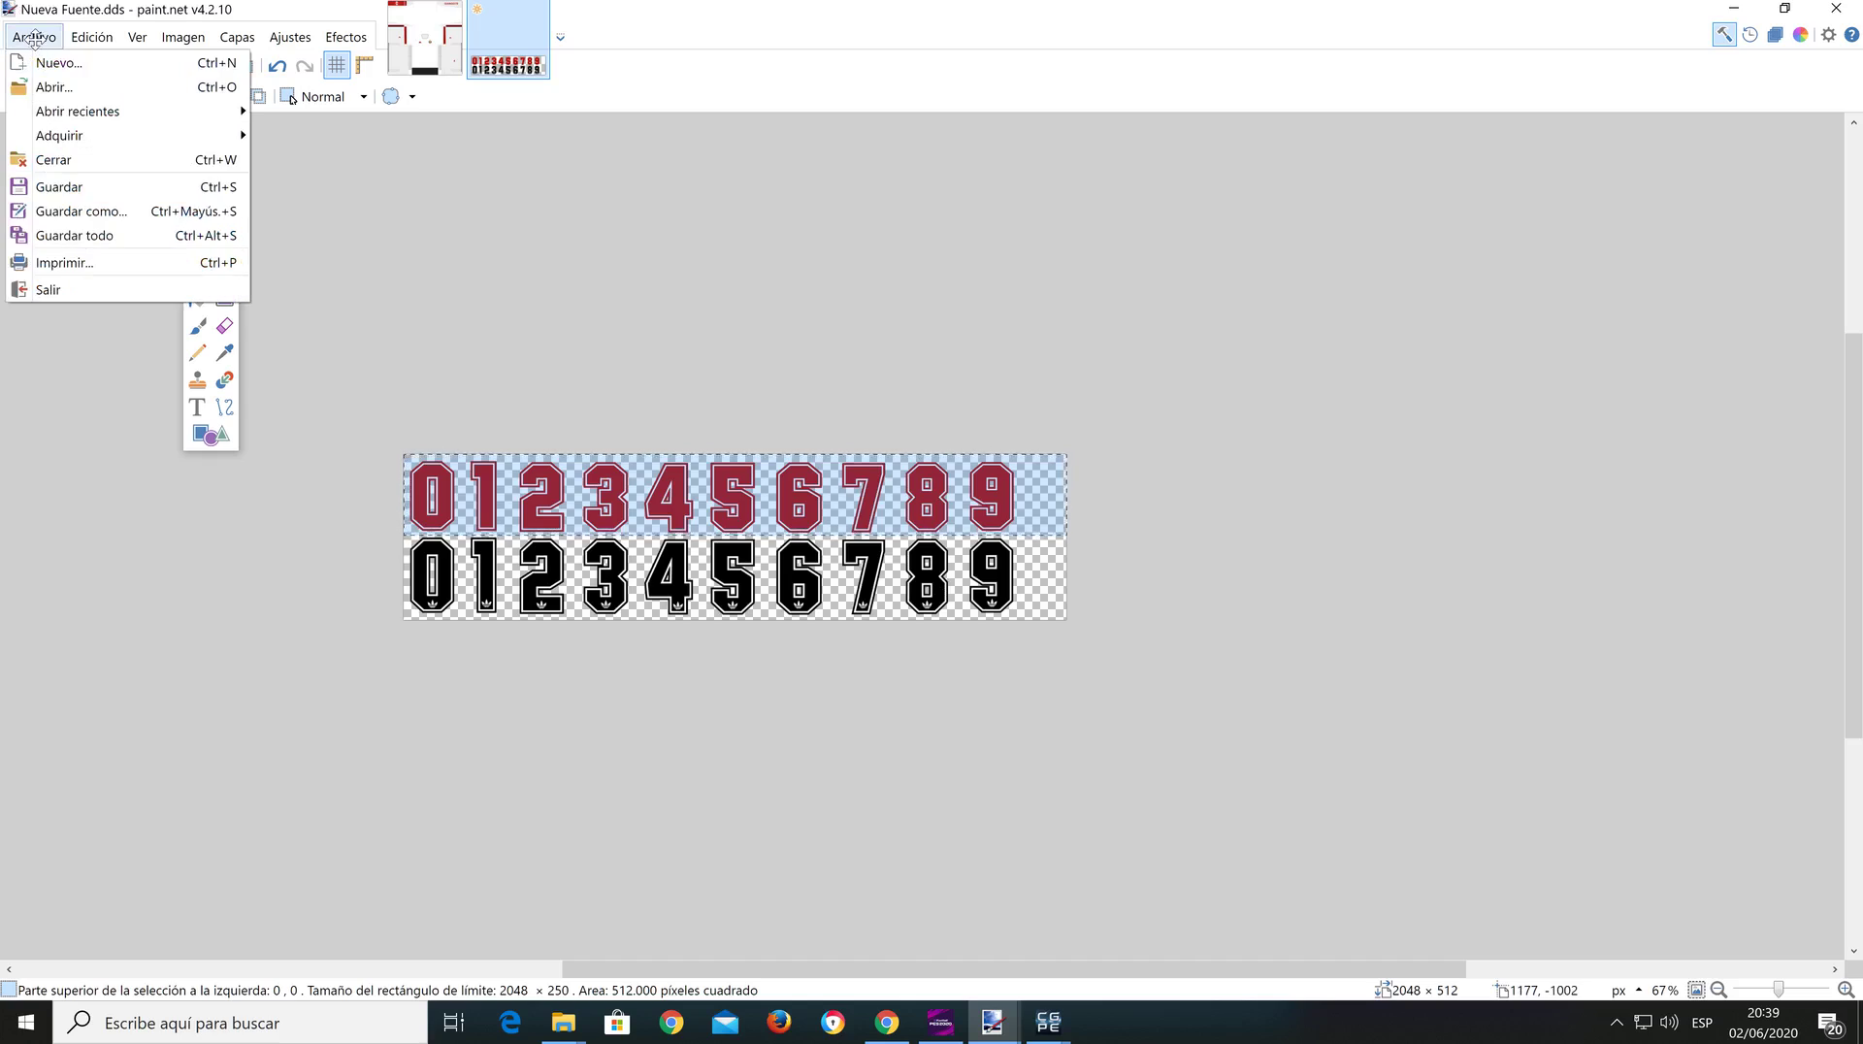
left_click(58, 62)
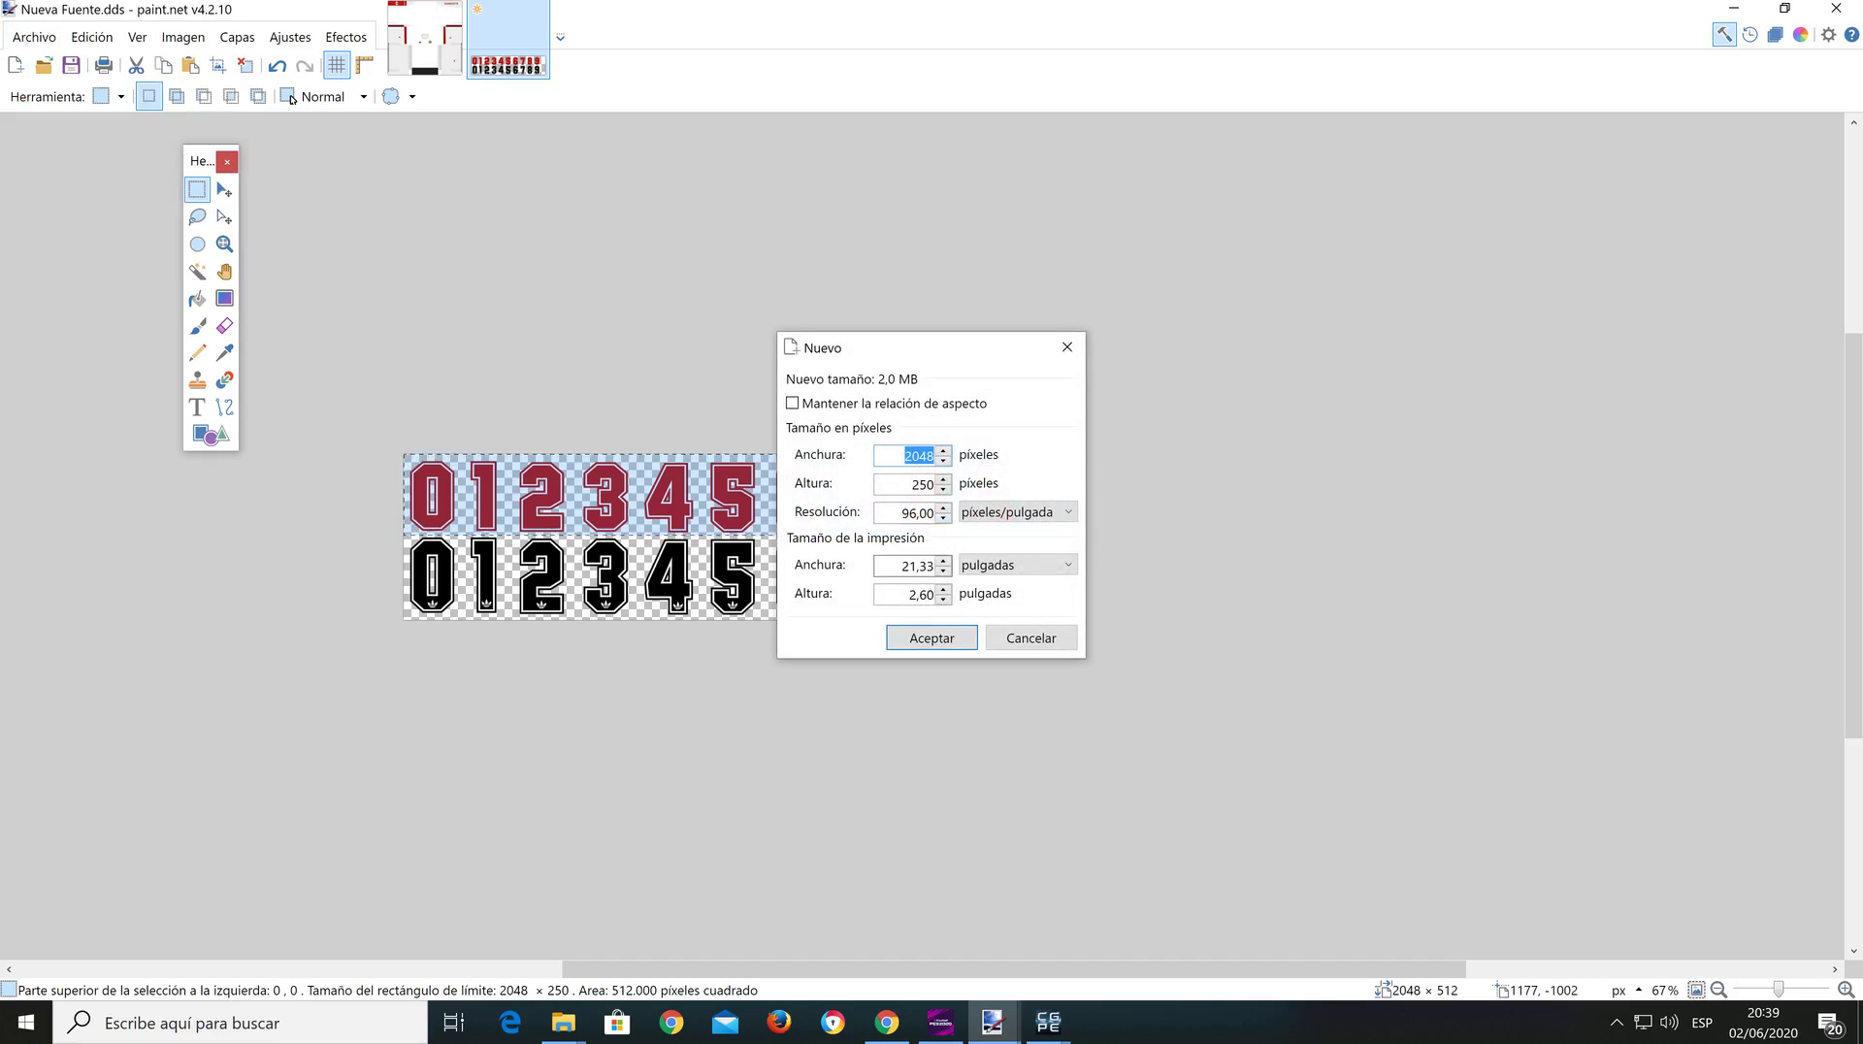
key("Tab")
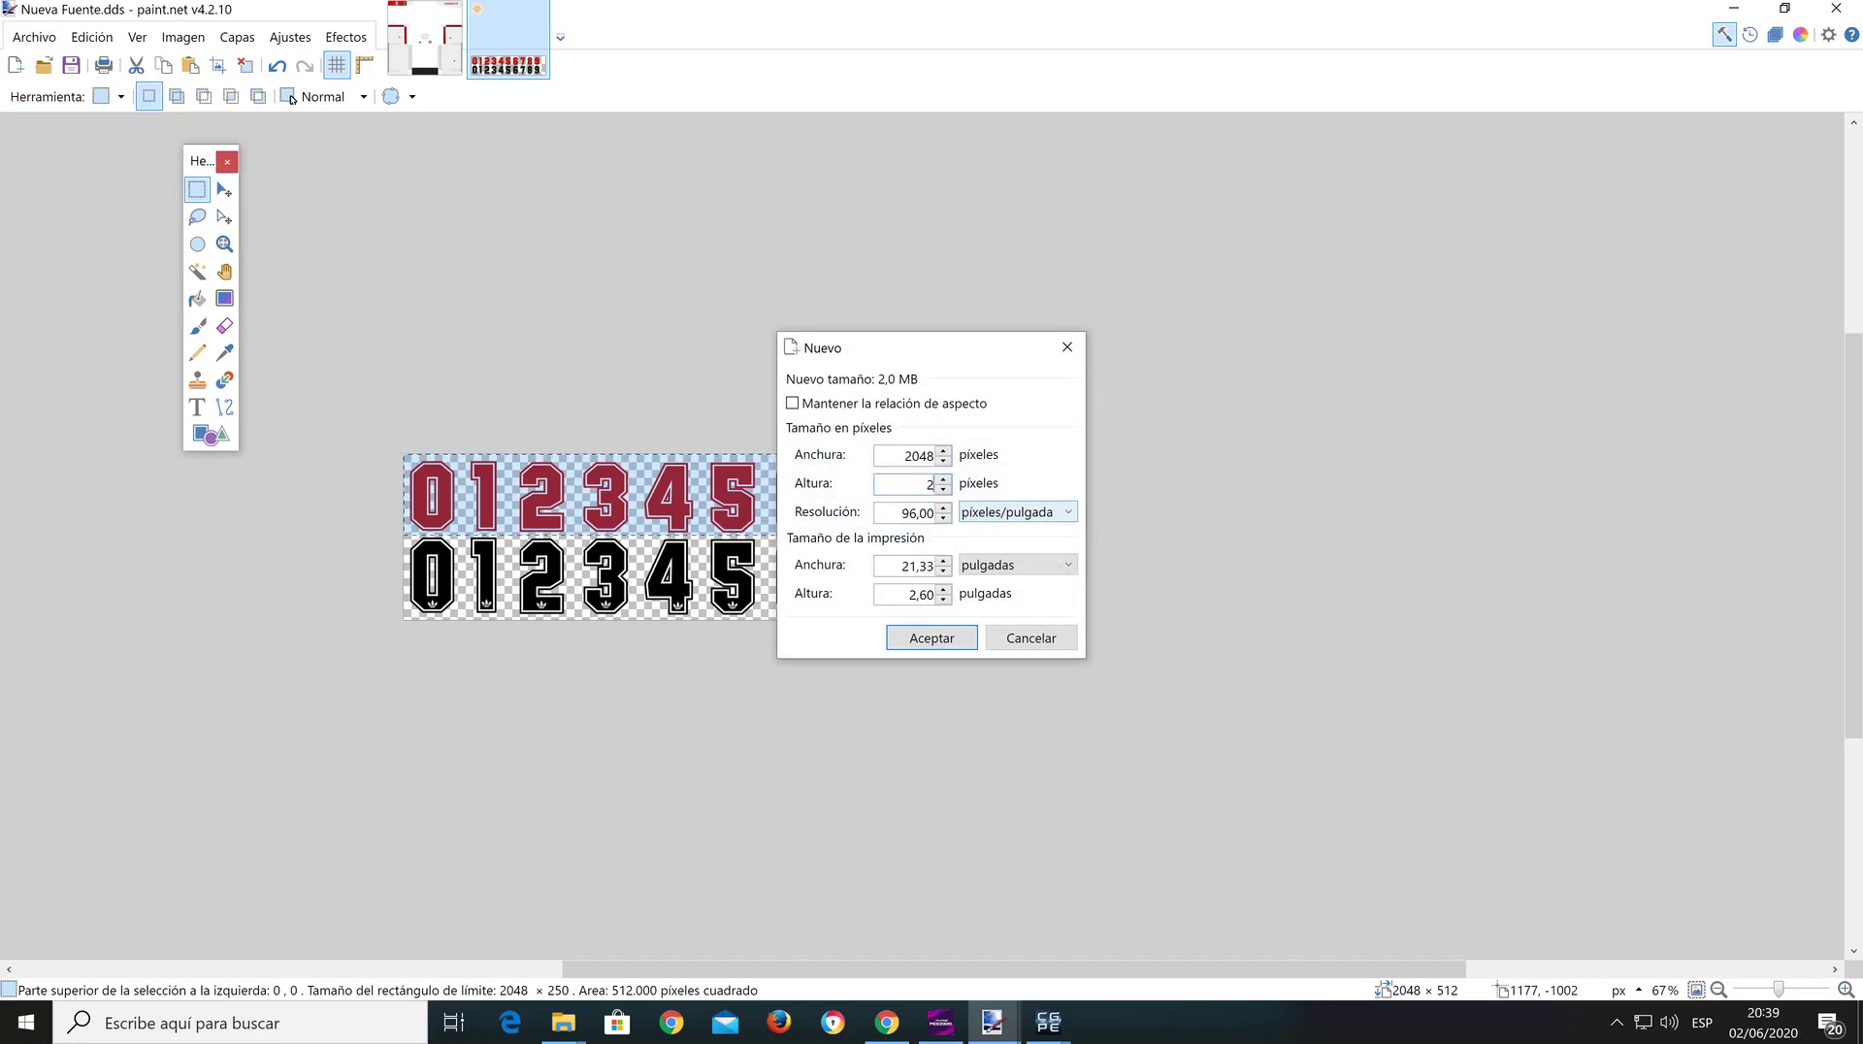
type("256")
key("Return")
key("ctrl+v")
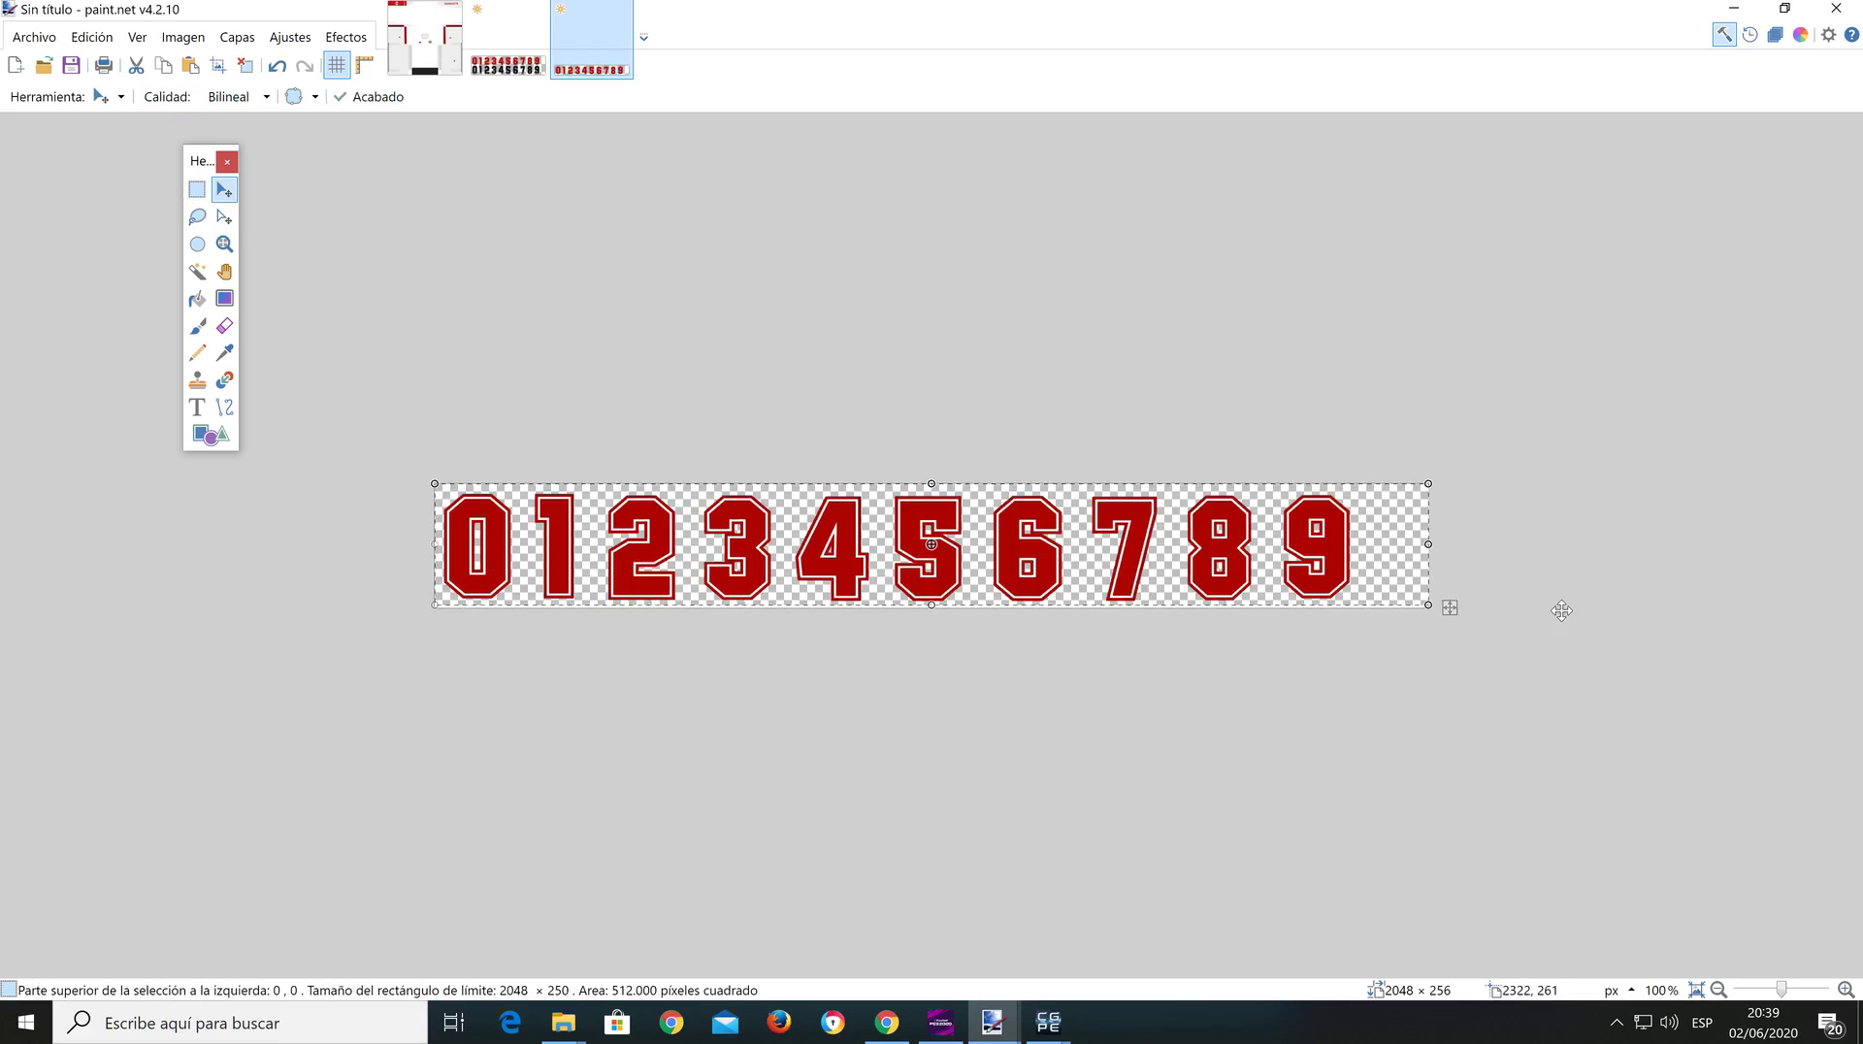
Step: Adjust the pasted number row to 2048 × 247 pixels with its upper edge at -2, then deselect it
mouse_move(933, 600)
left_mouse_down()
mouse_move(912, 599)
mouse_move(937, 613)
left_mouse_up()
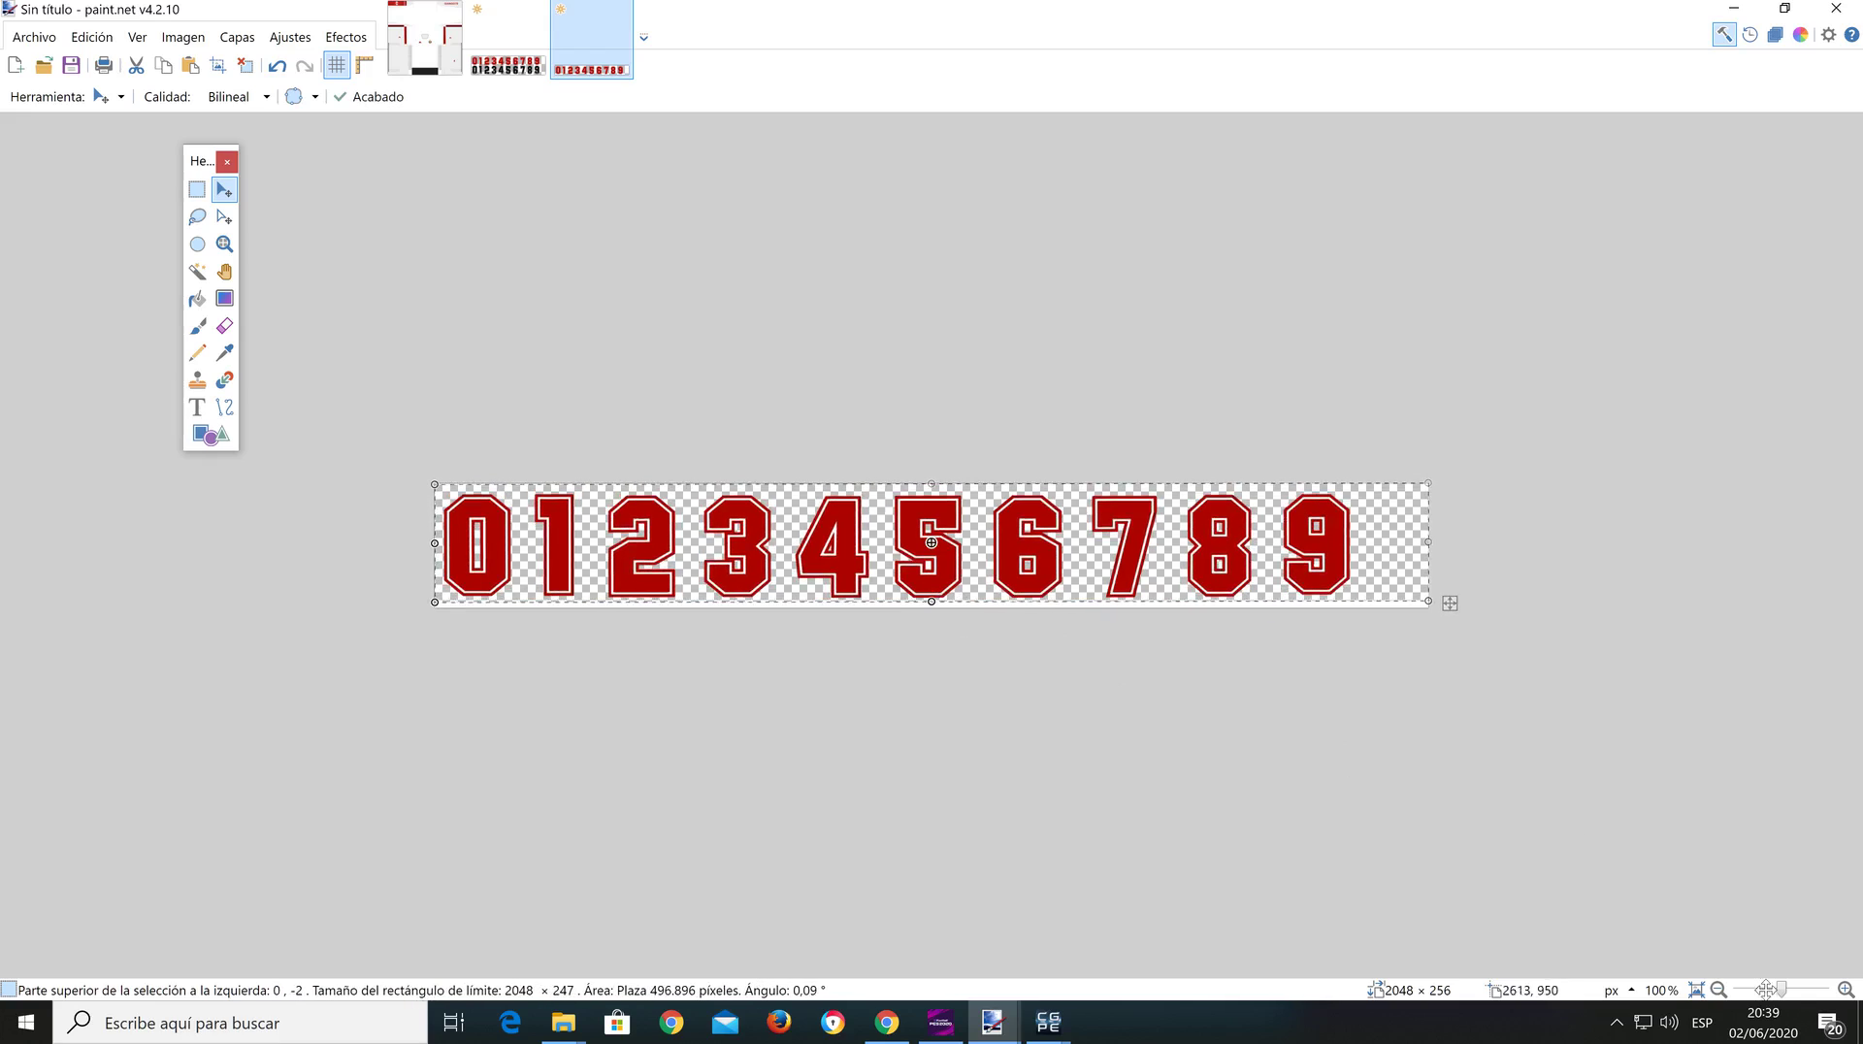
left_click_drag(1784, 990, 1803, 990)
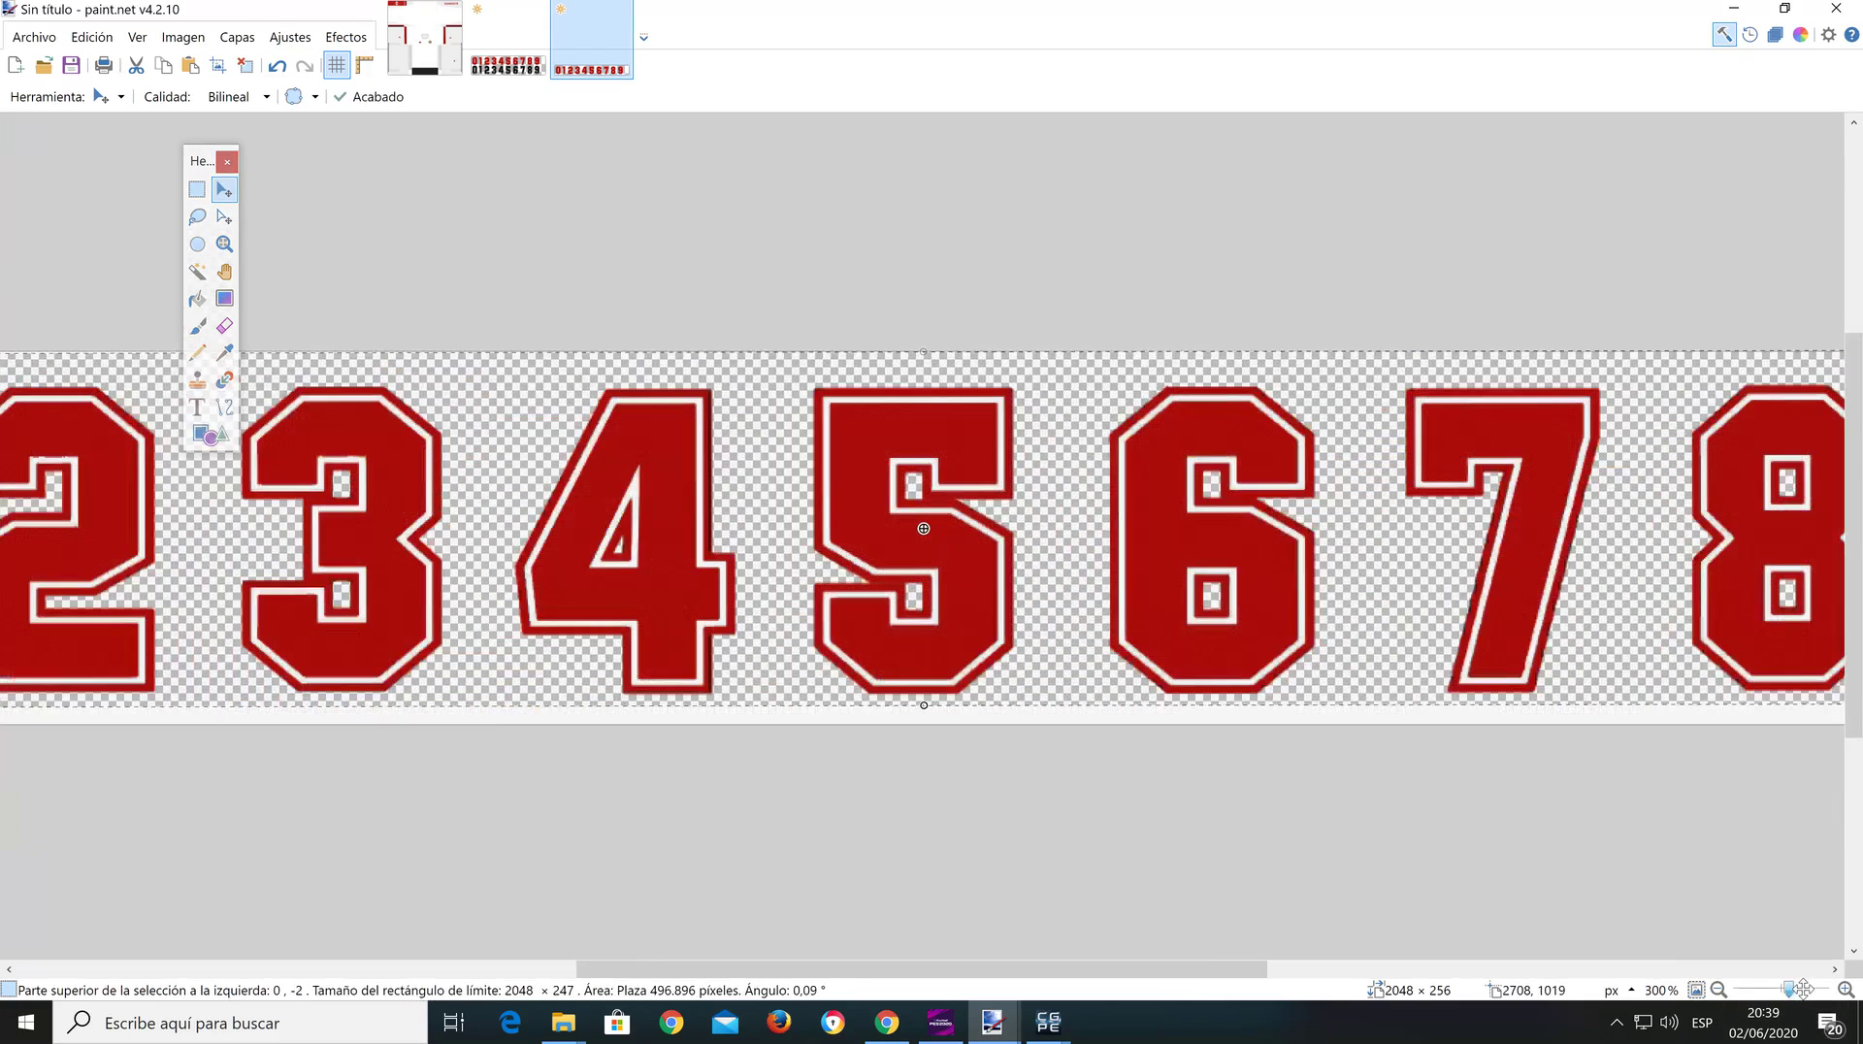
key("ctrl+d")
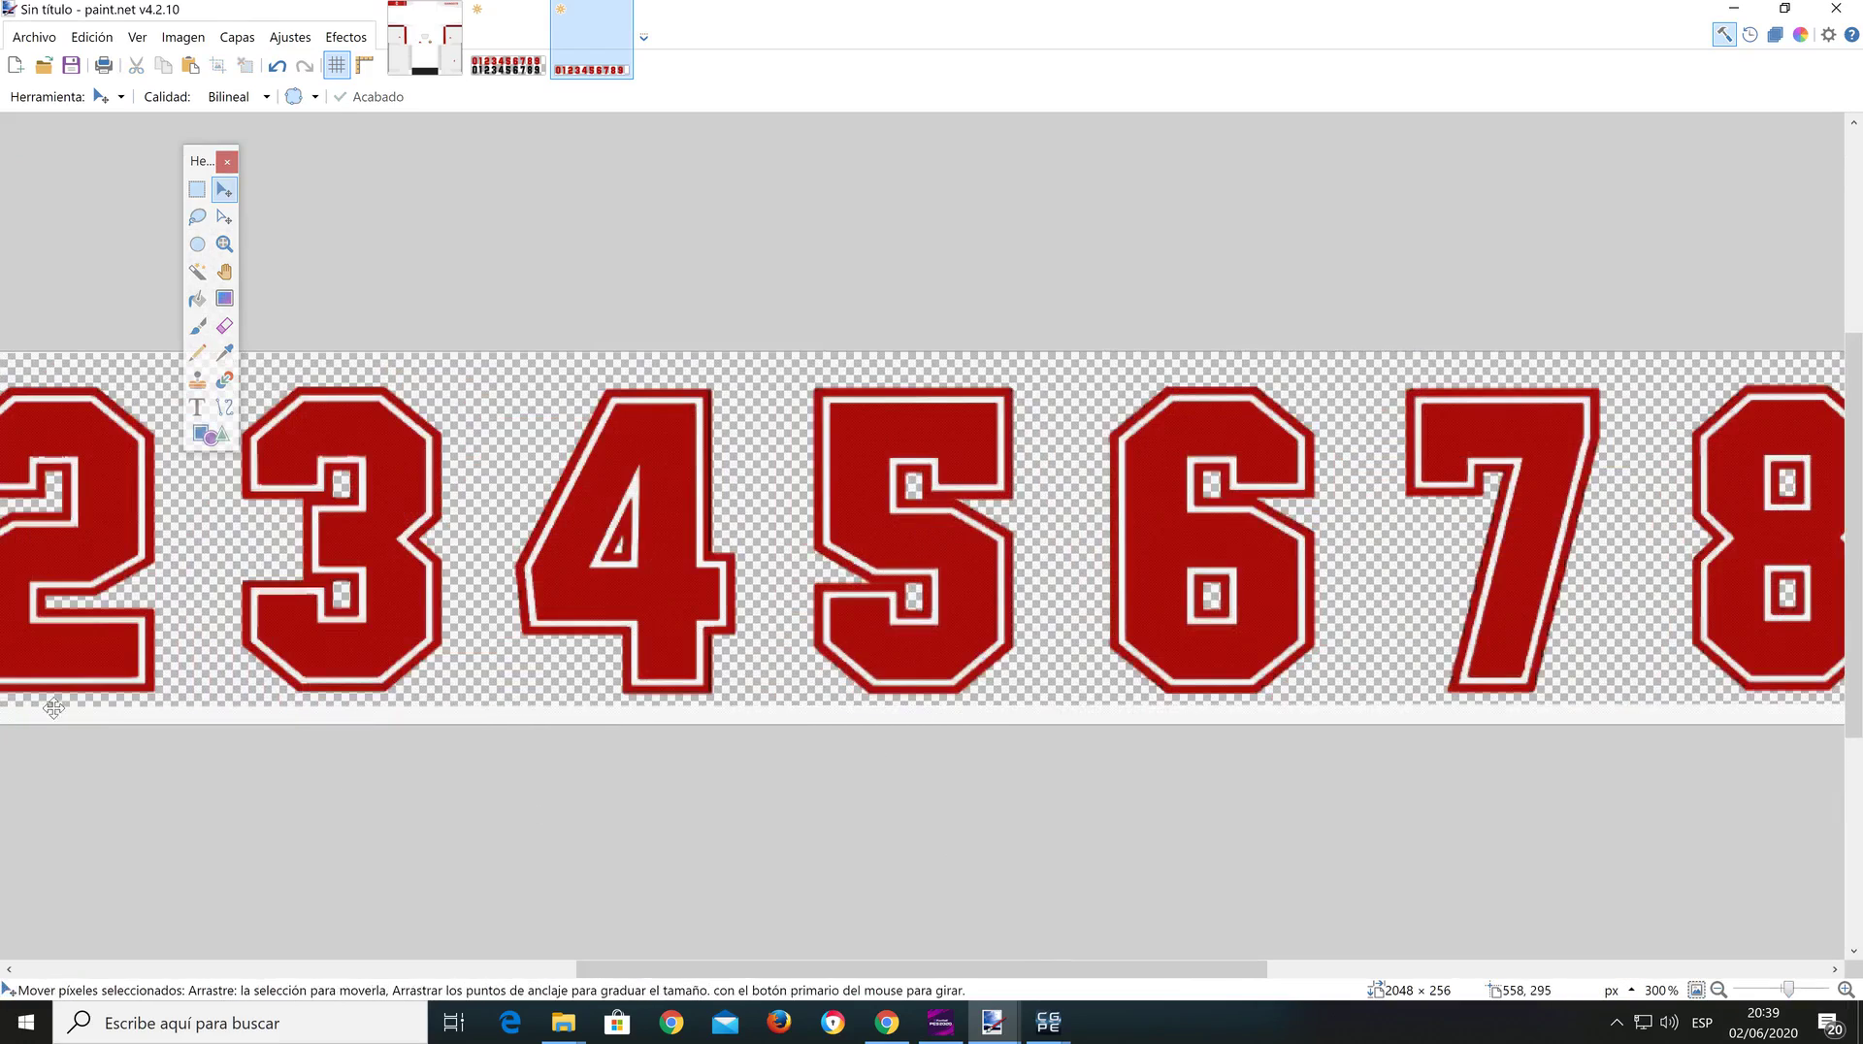
Step: Delete the white strip below the red numbers with the Magic Wand so it becomes transparent
left_click(197, 270)
left_click(521, 716)
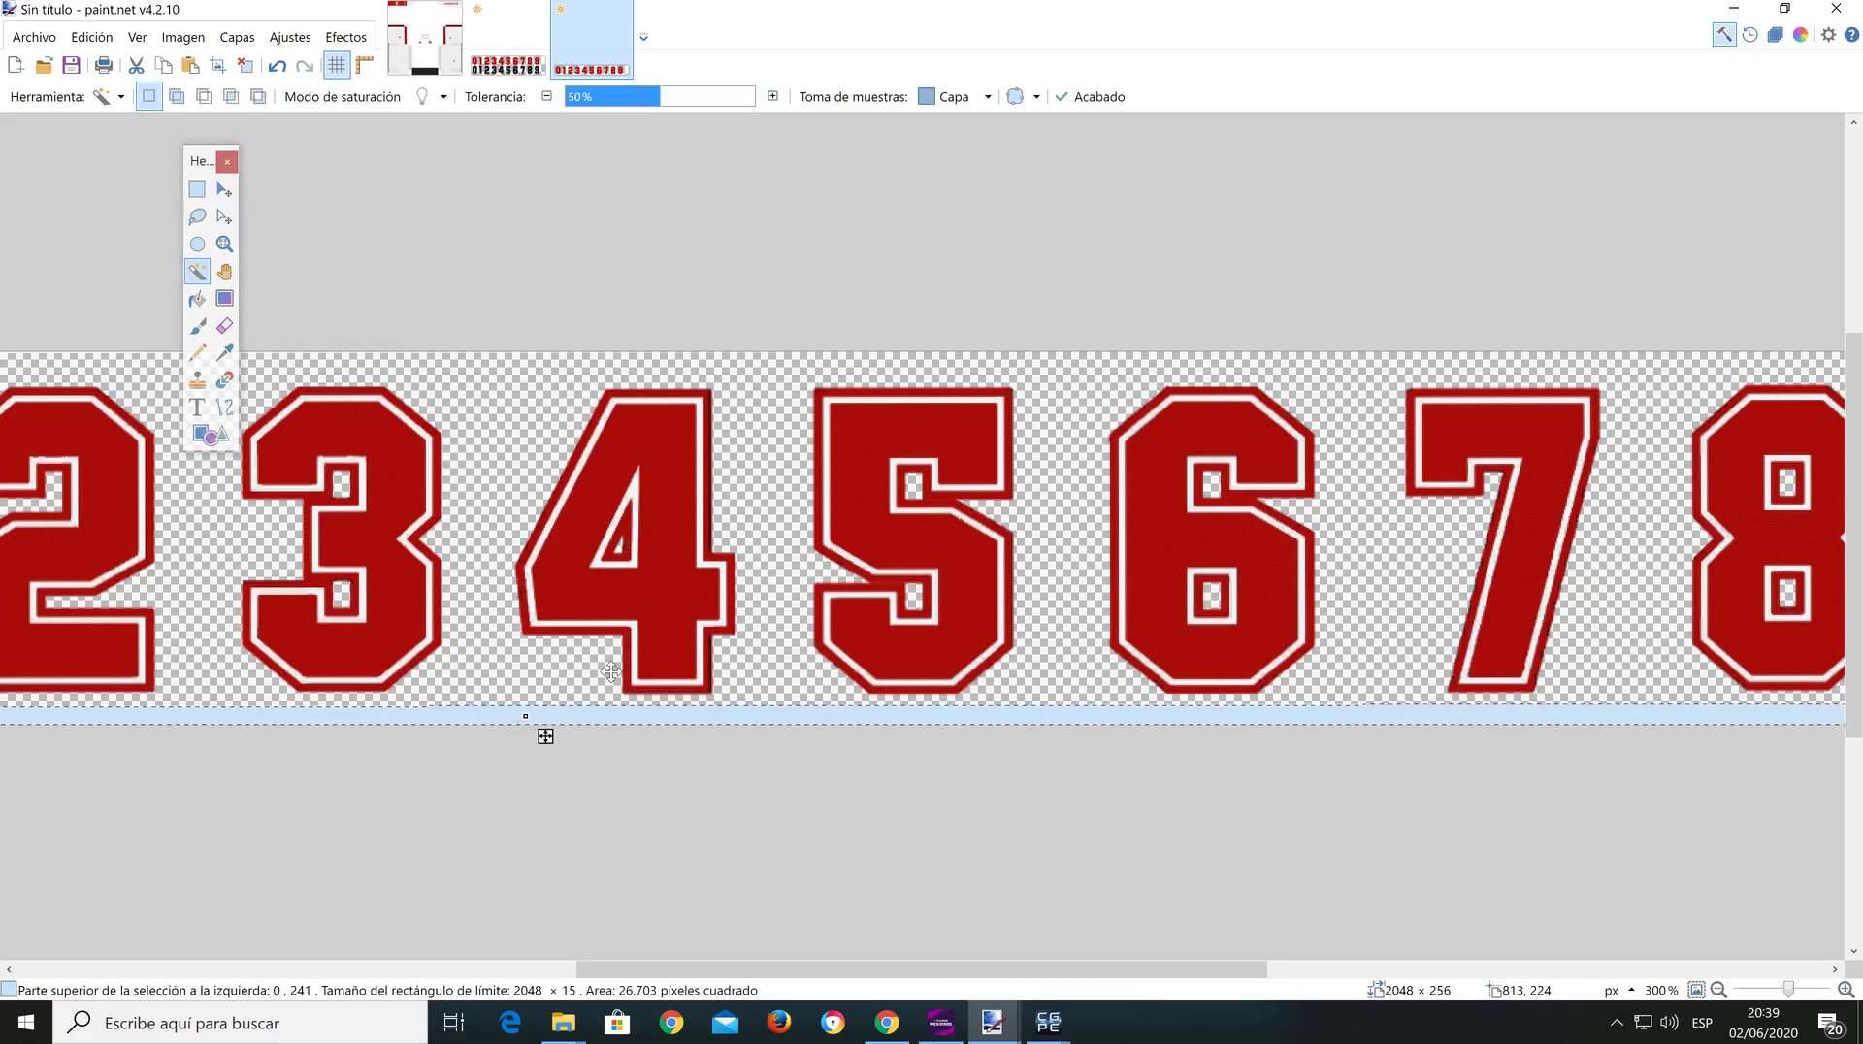
key("Delete")
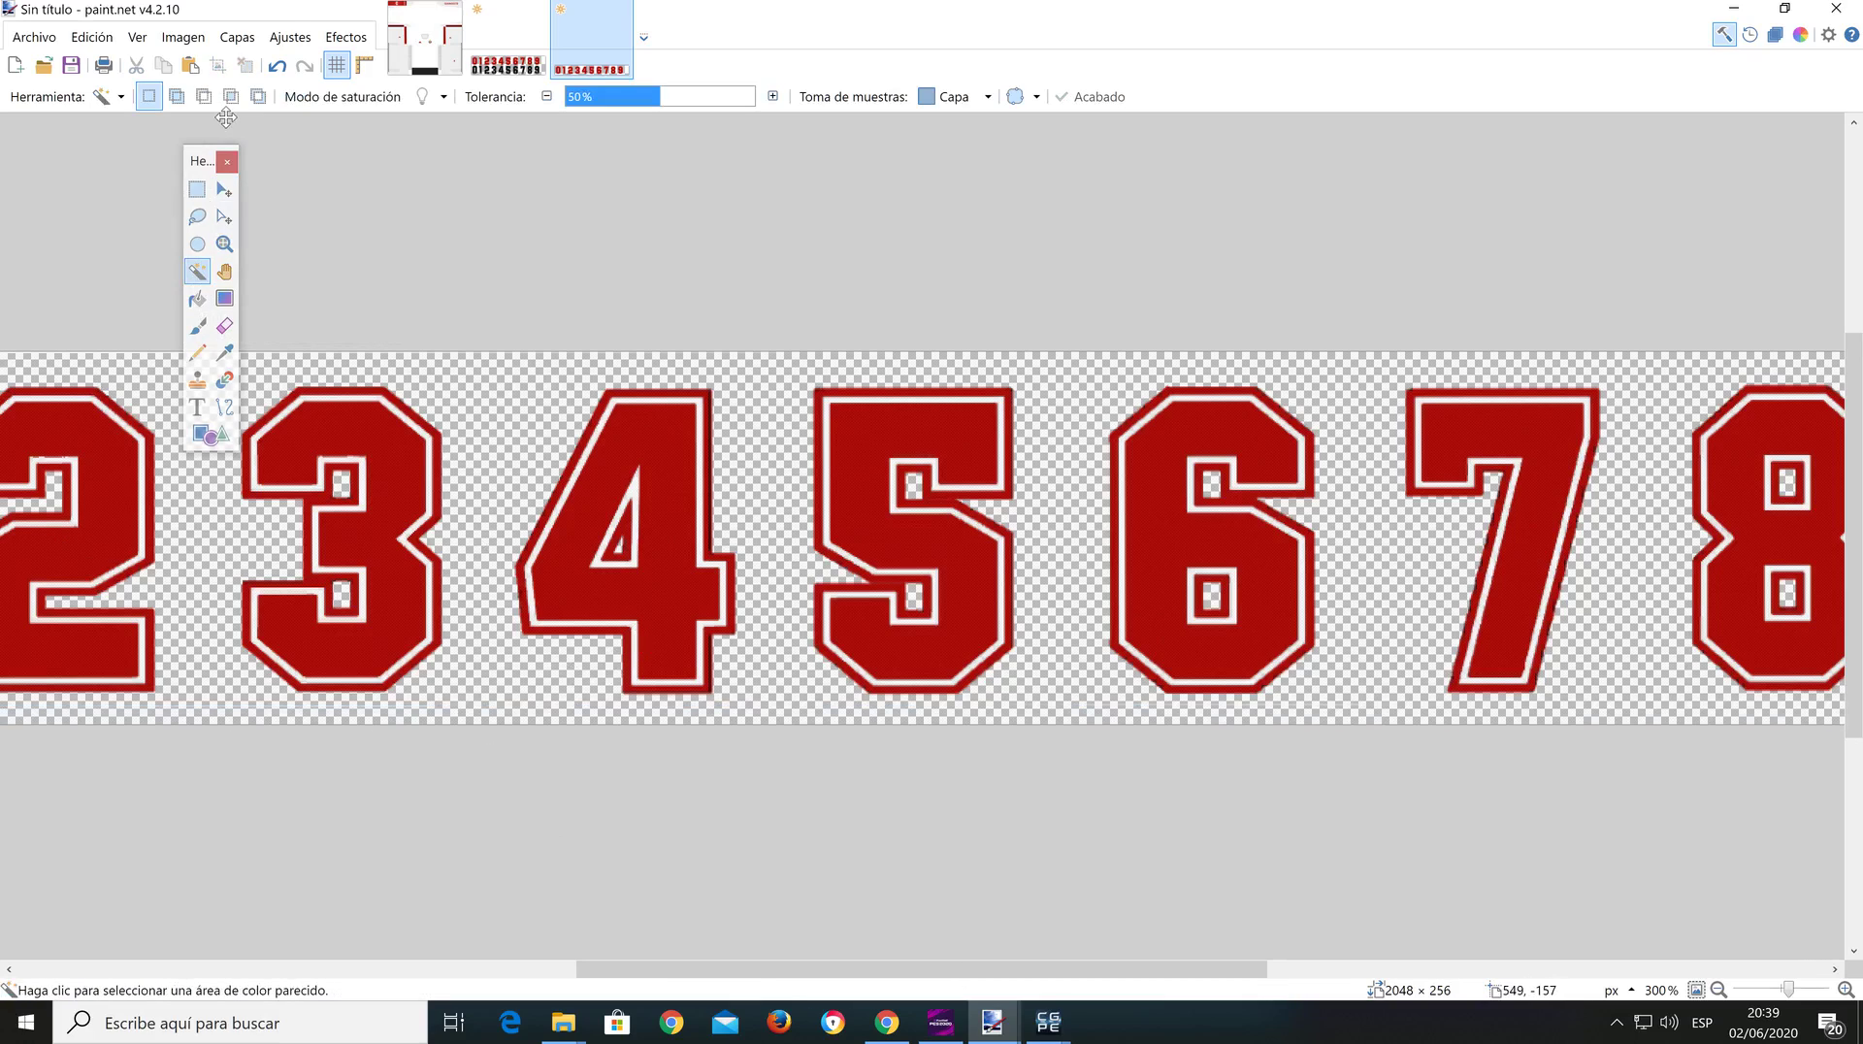
Step: Save the number image in DDS format over u0200p2_back in the p2 folder, accepting the save settings
left_click(55, 43)
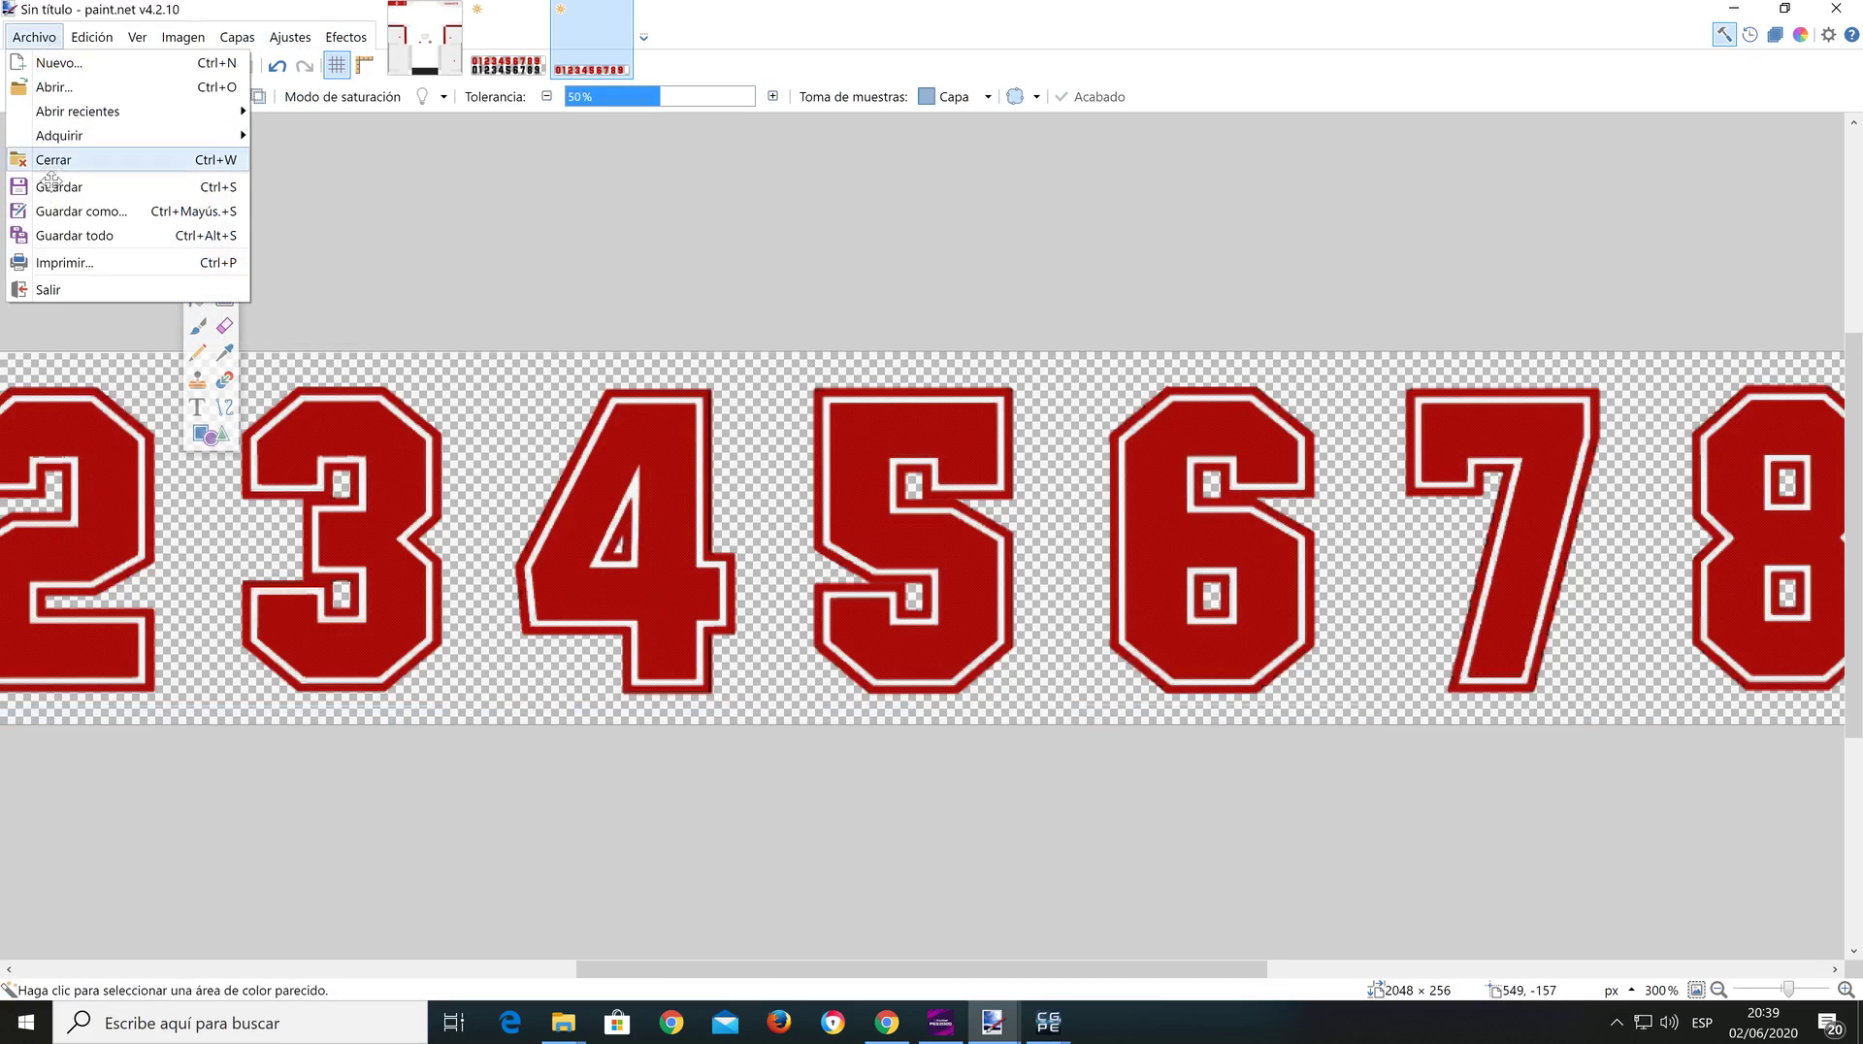
left_click(68, 217)
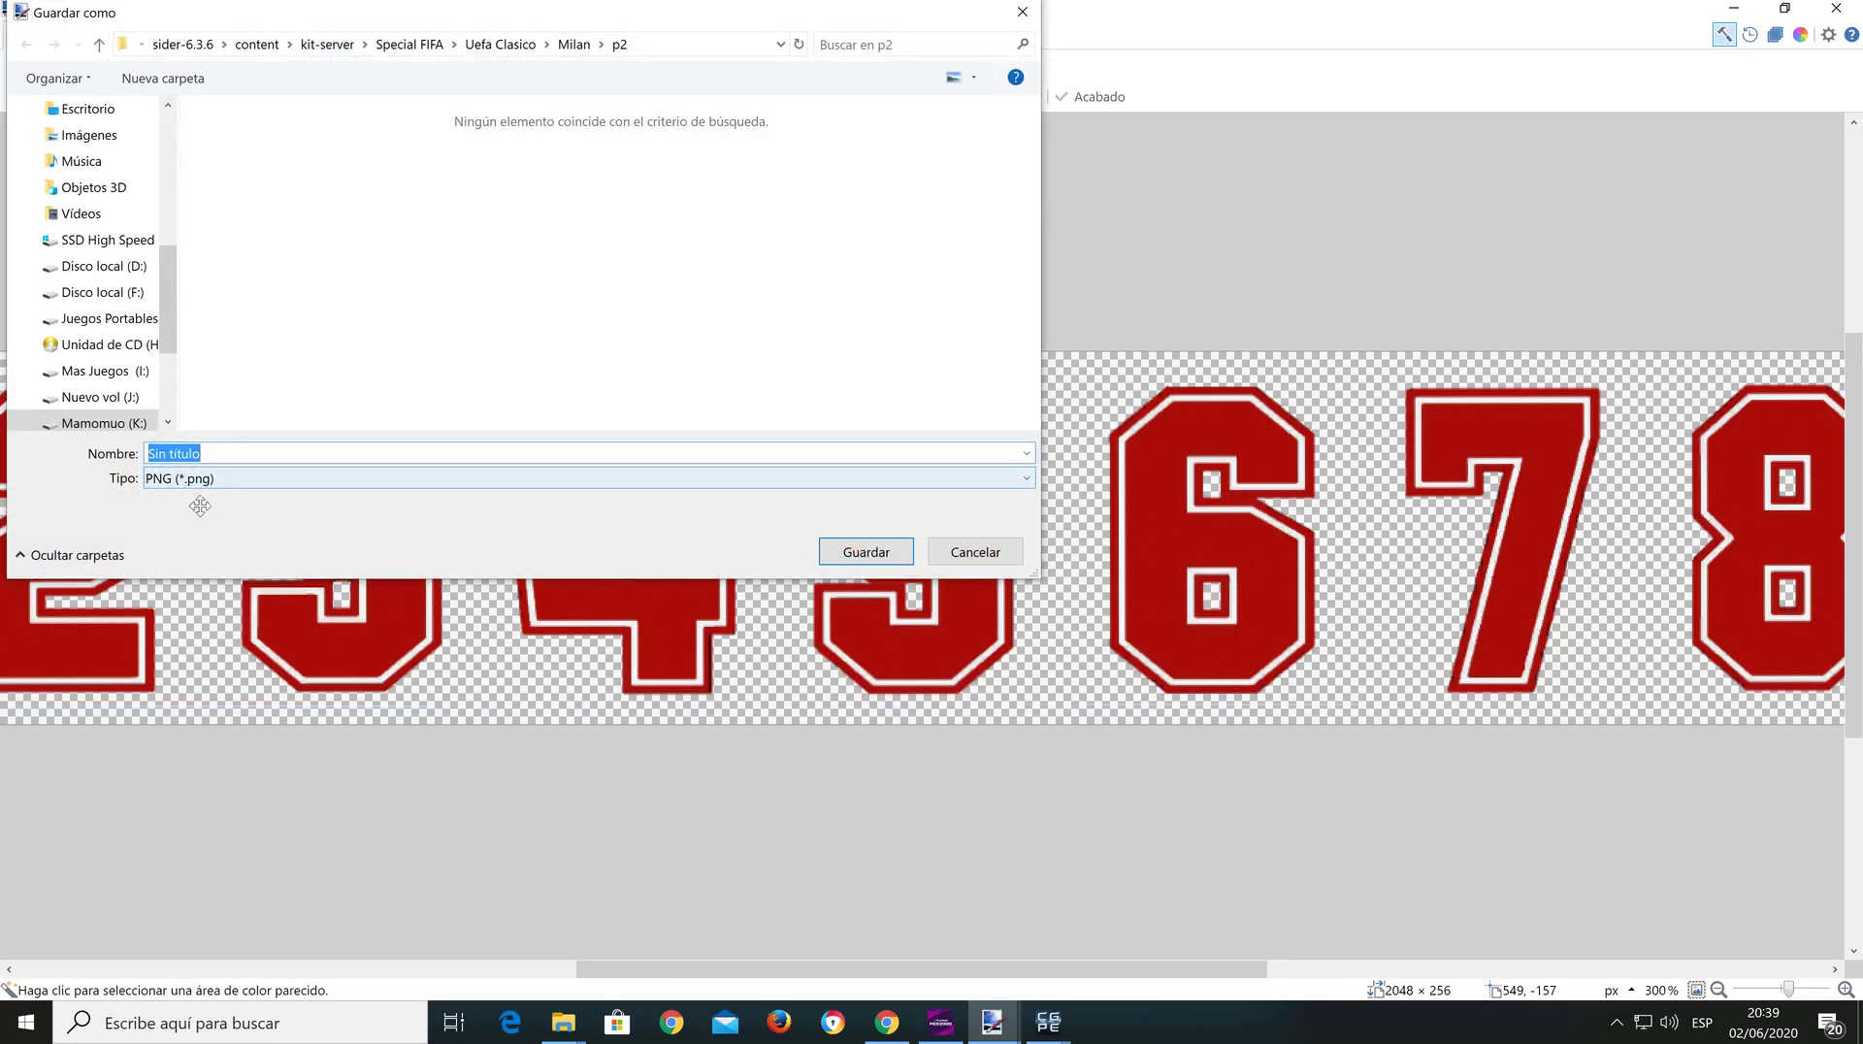
left_click(219, 480)
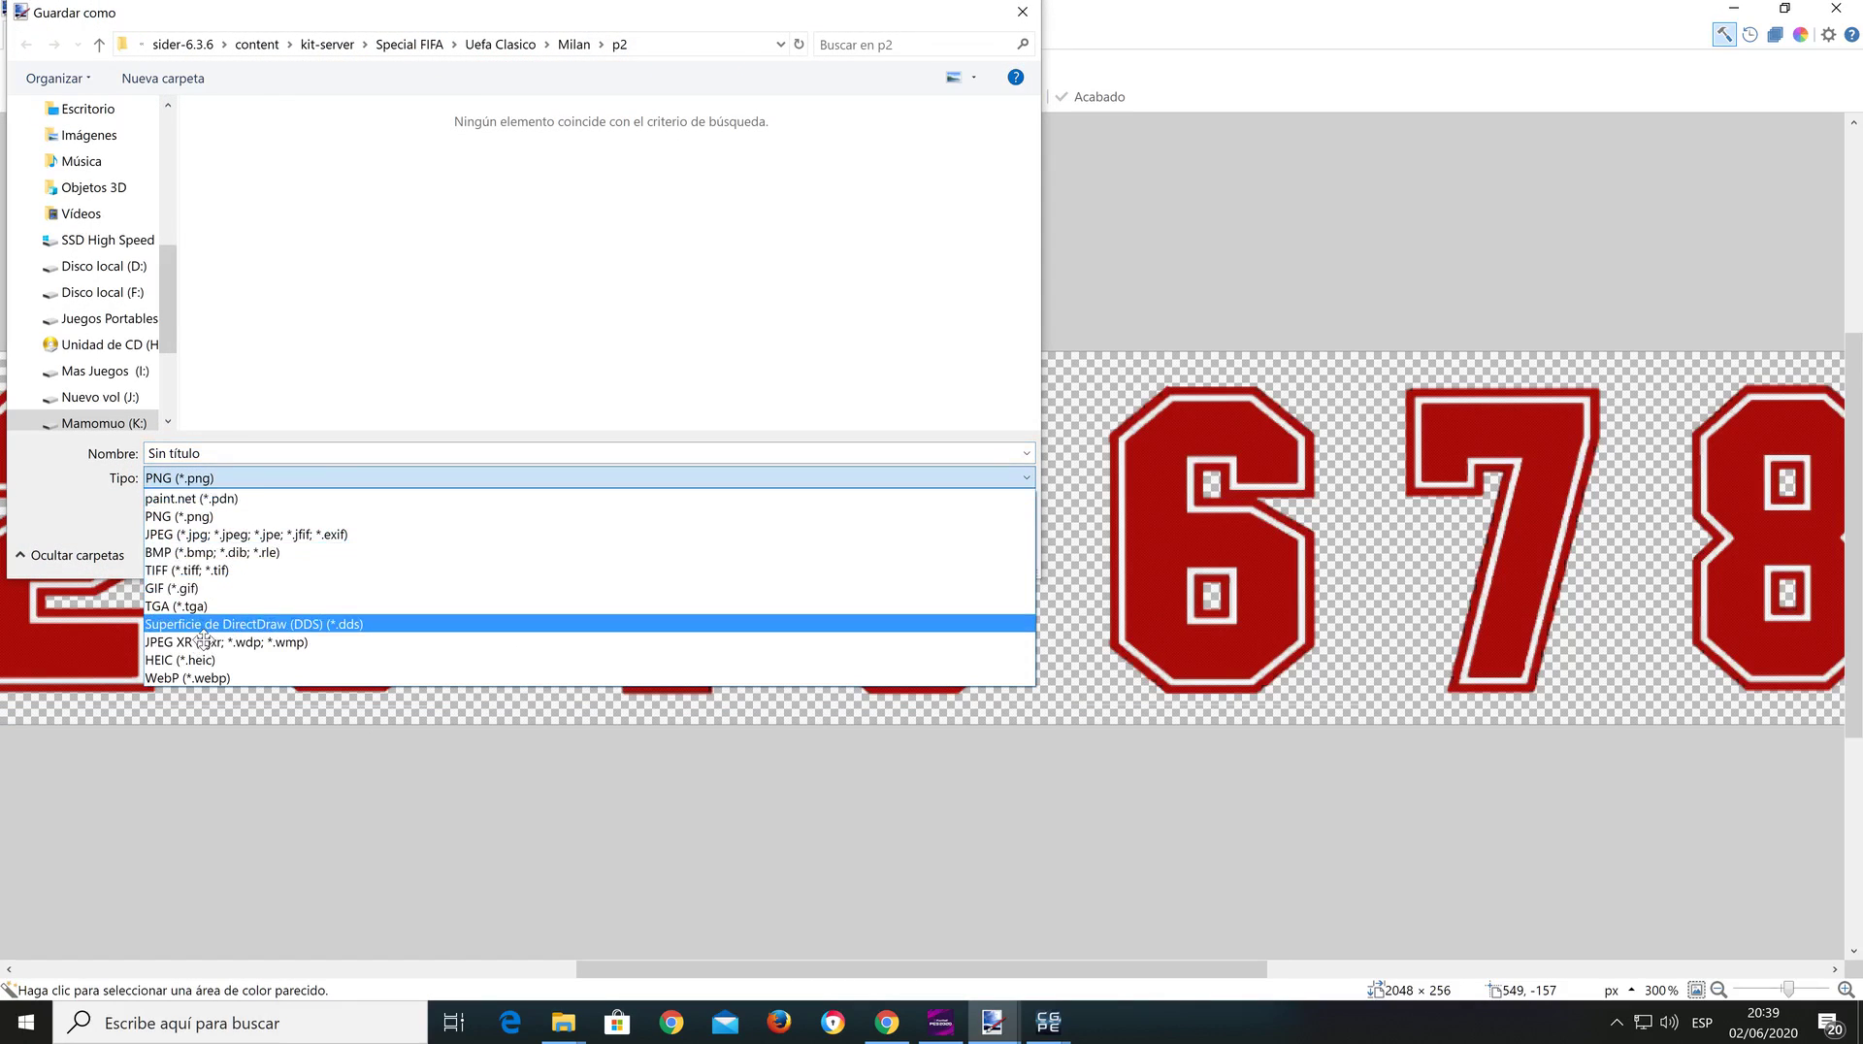
left_click(208, 625)
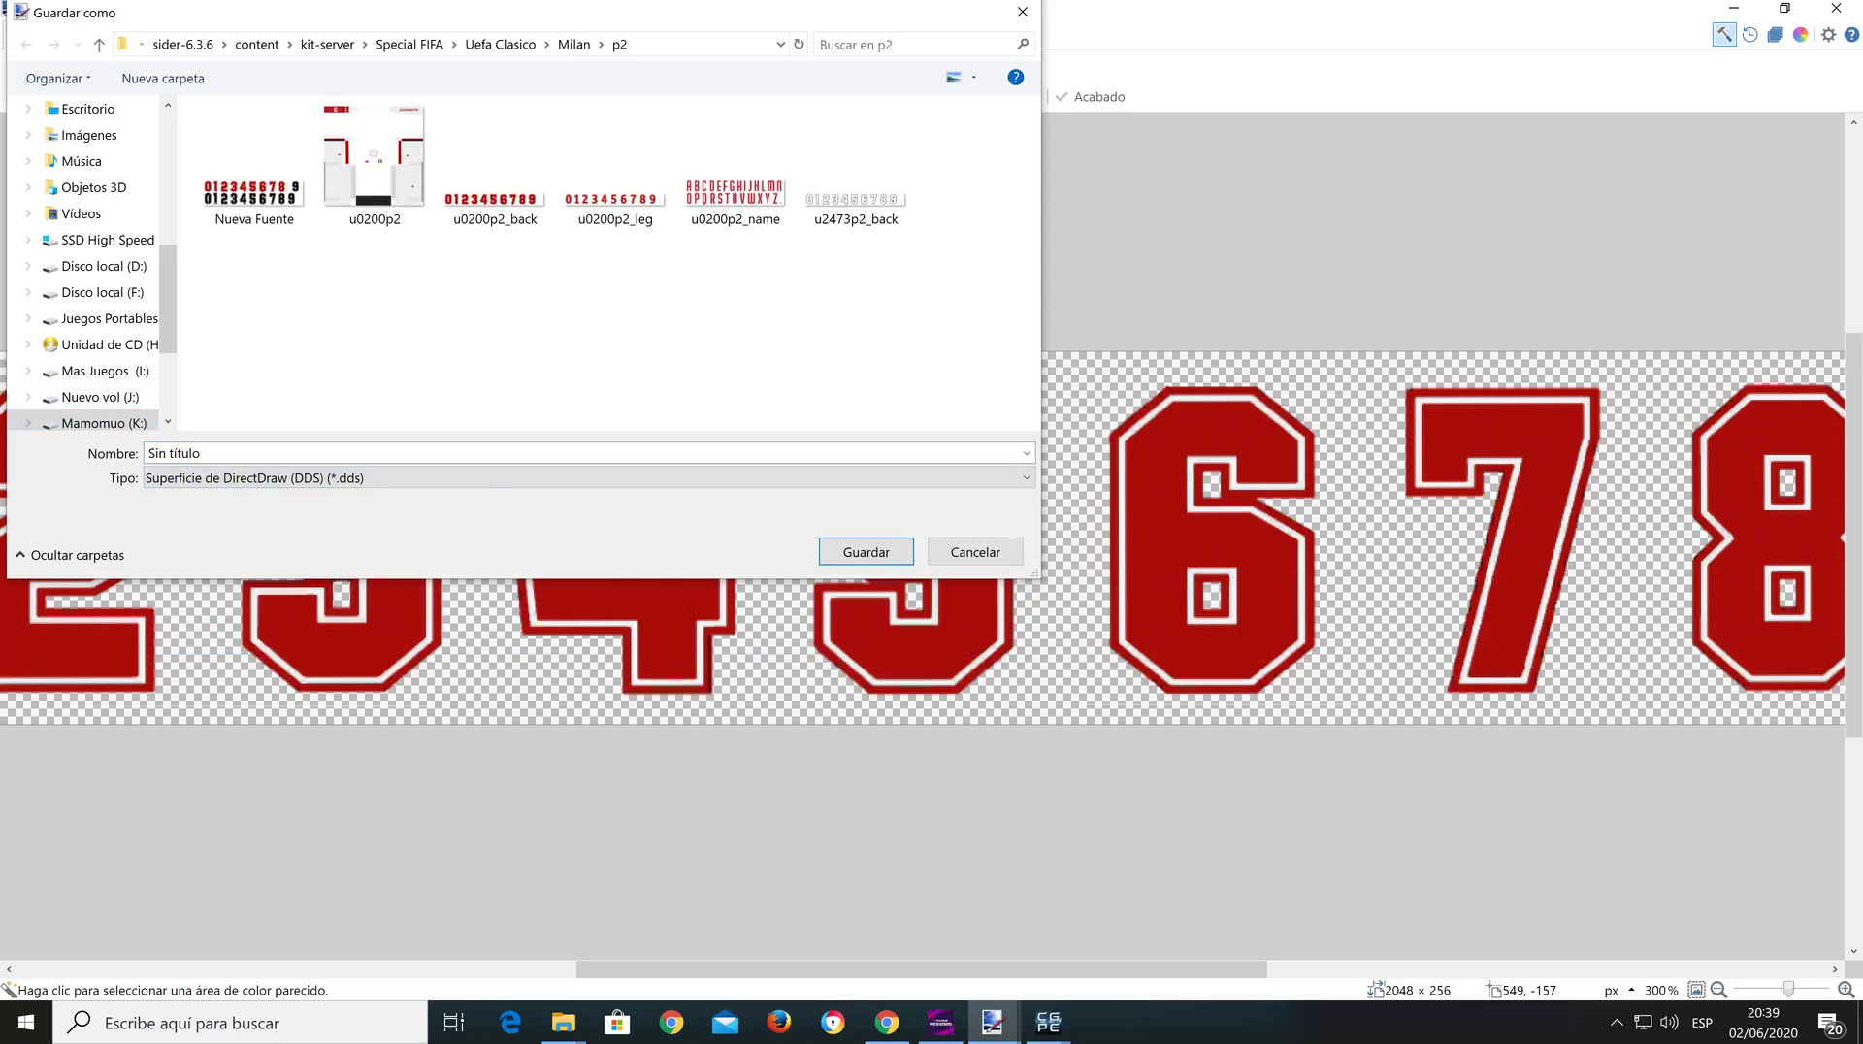
left_click(495, 165)
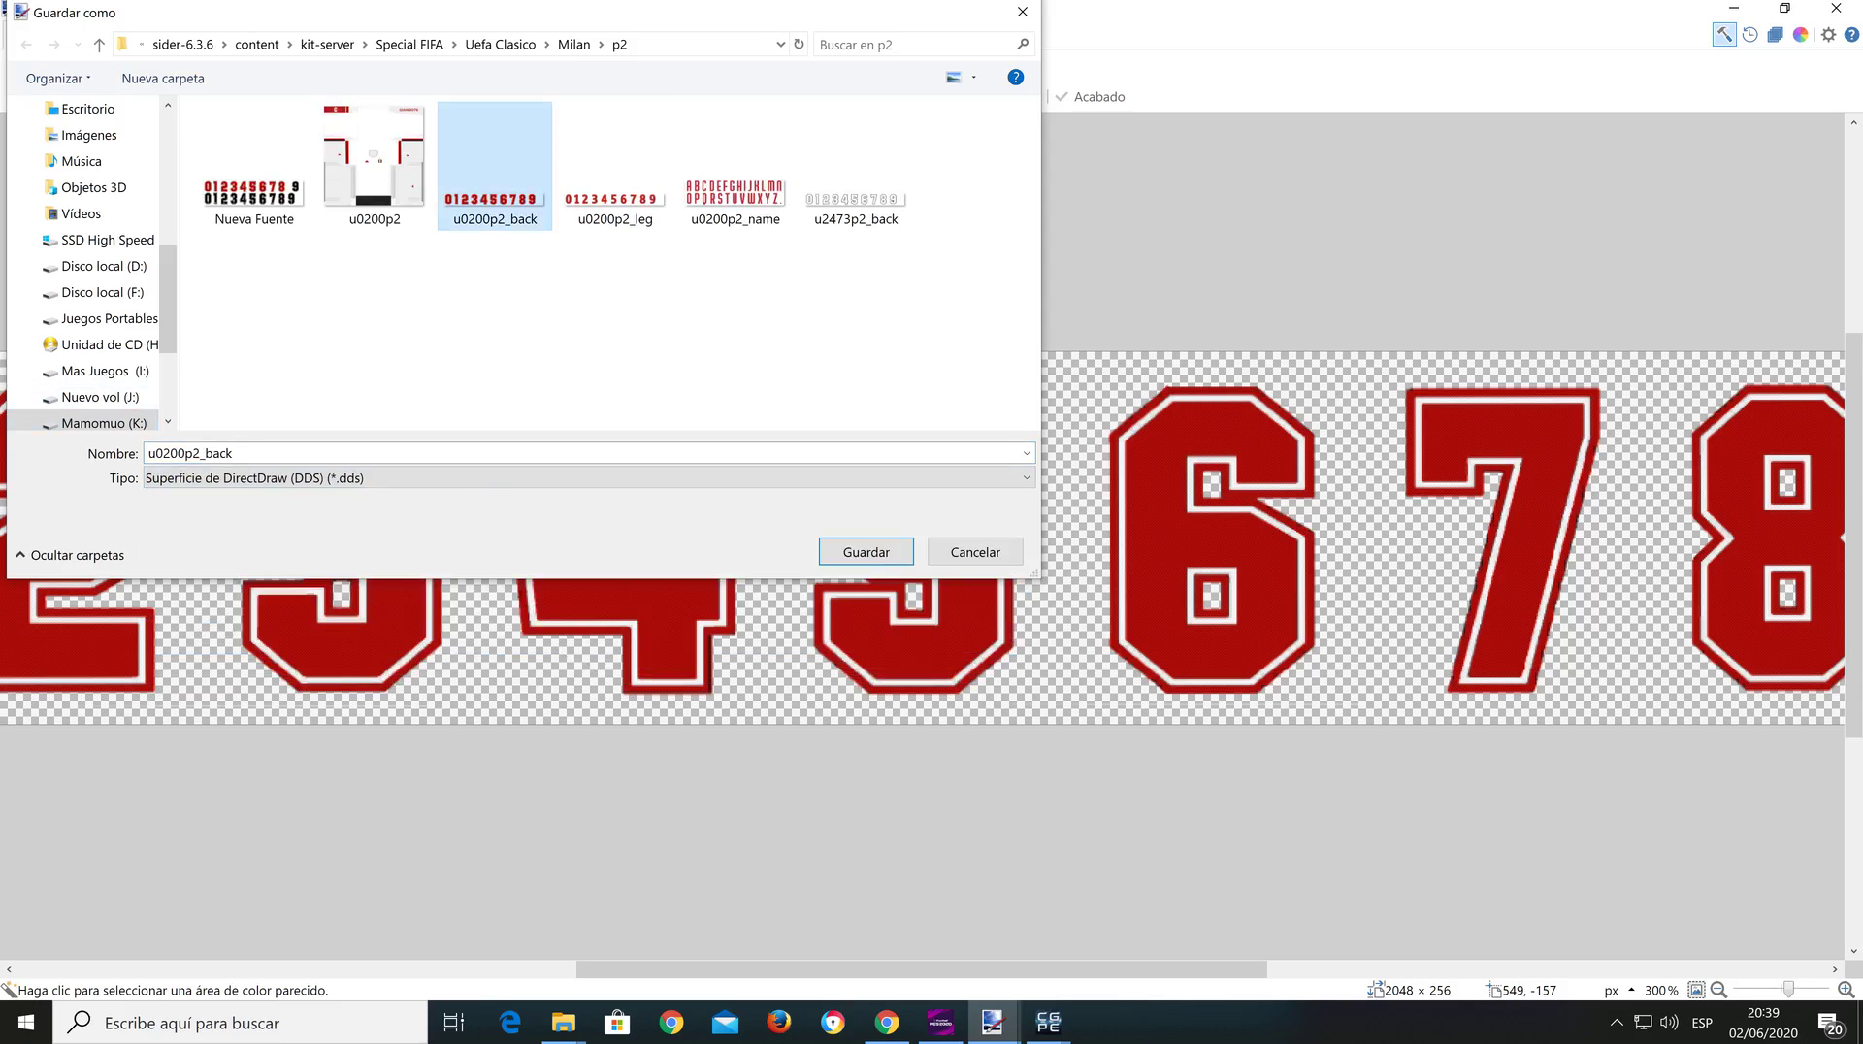
left_click(865, 551)
left_click(970, 515)
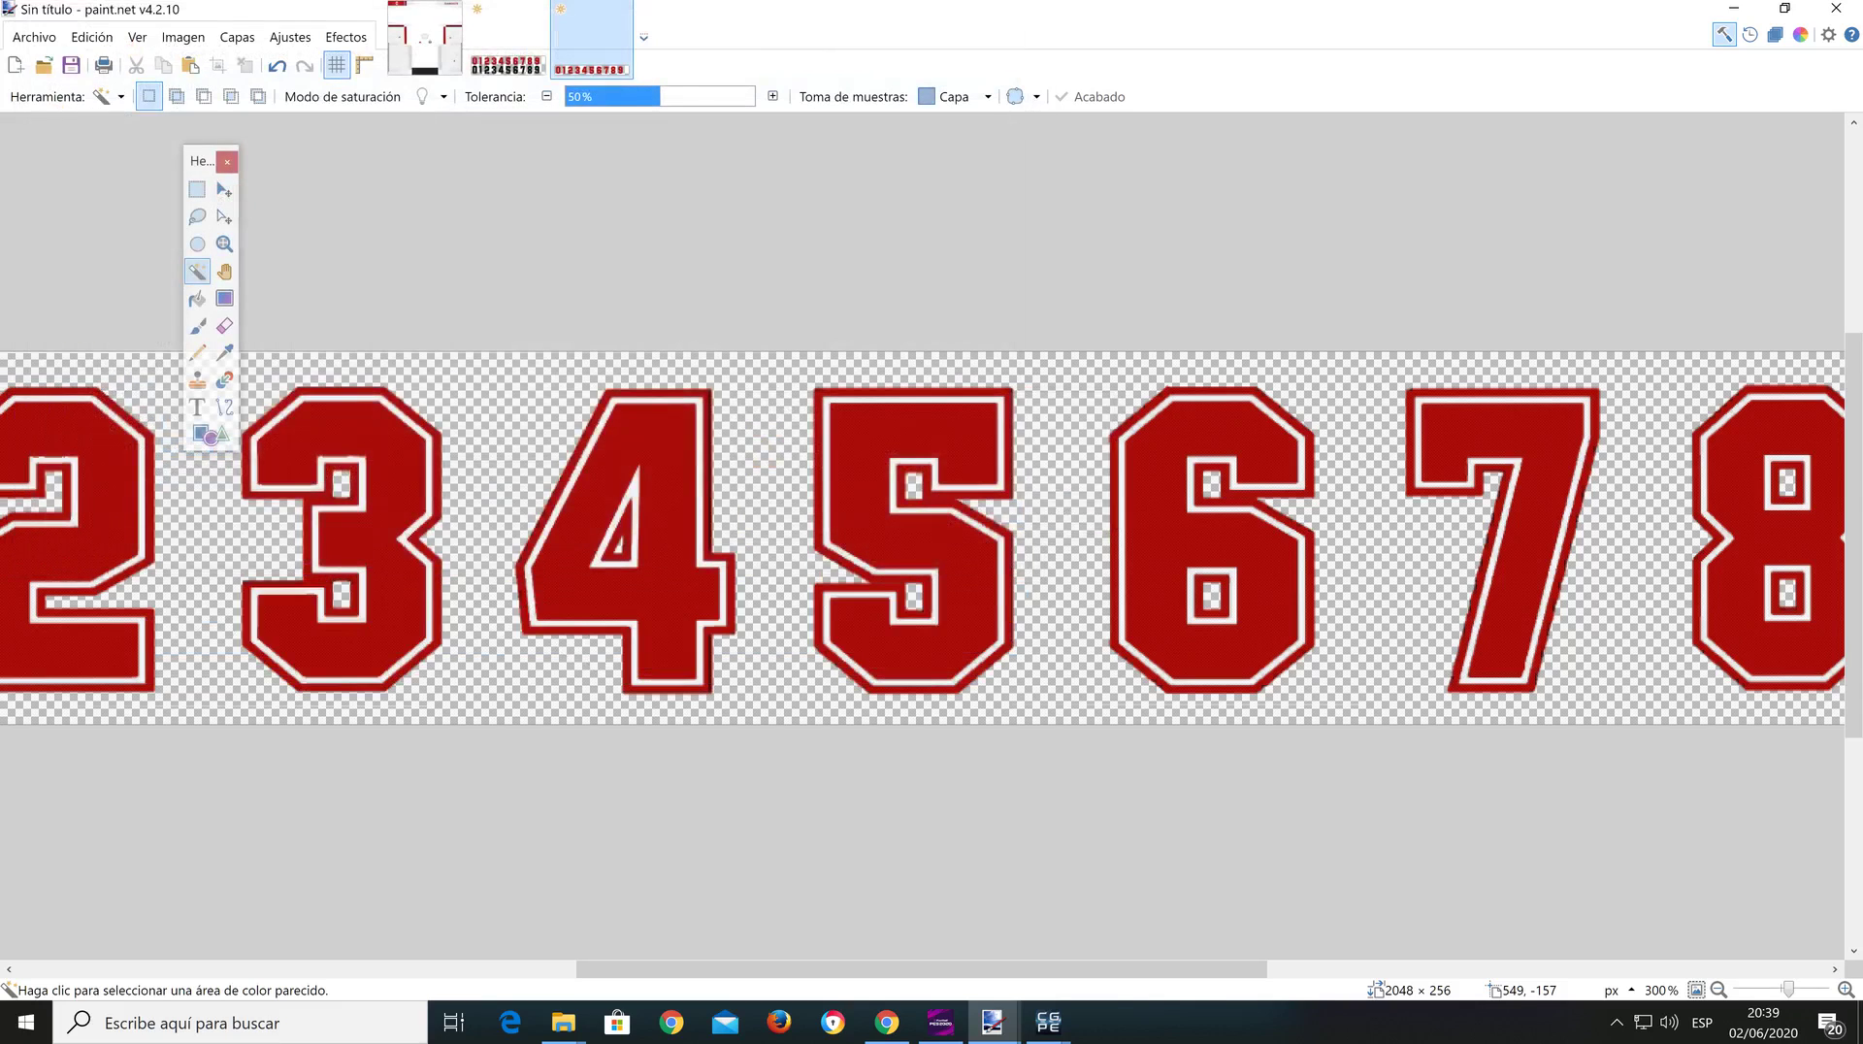
key("Return")
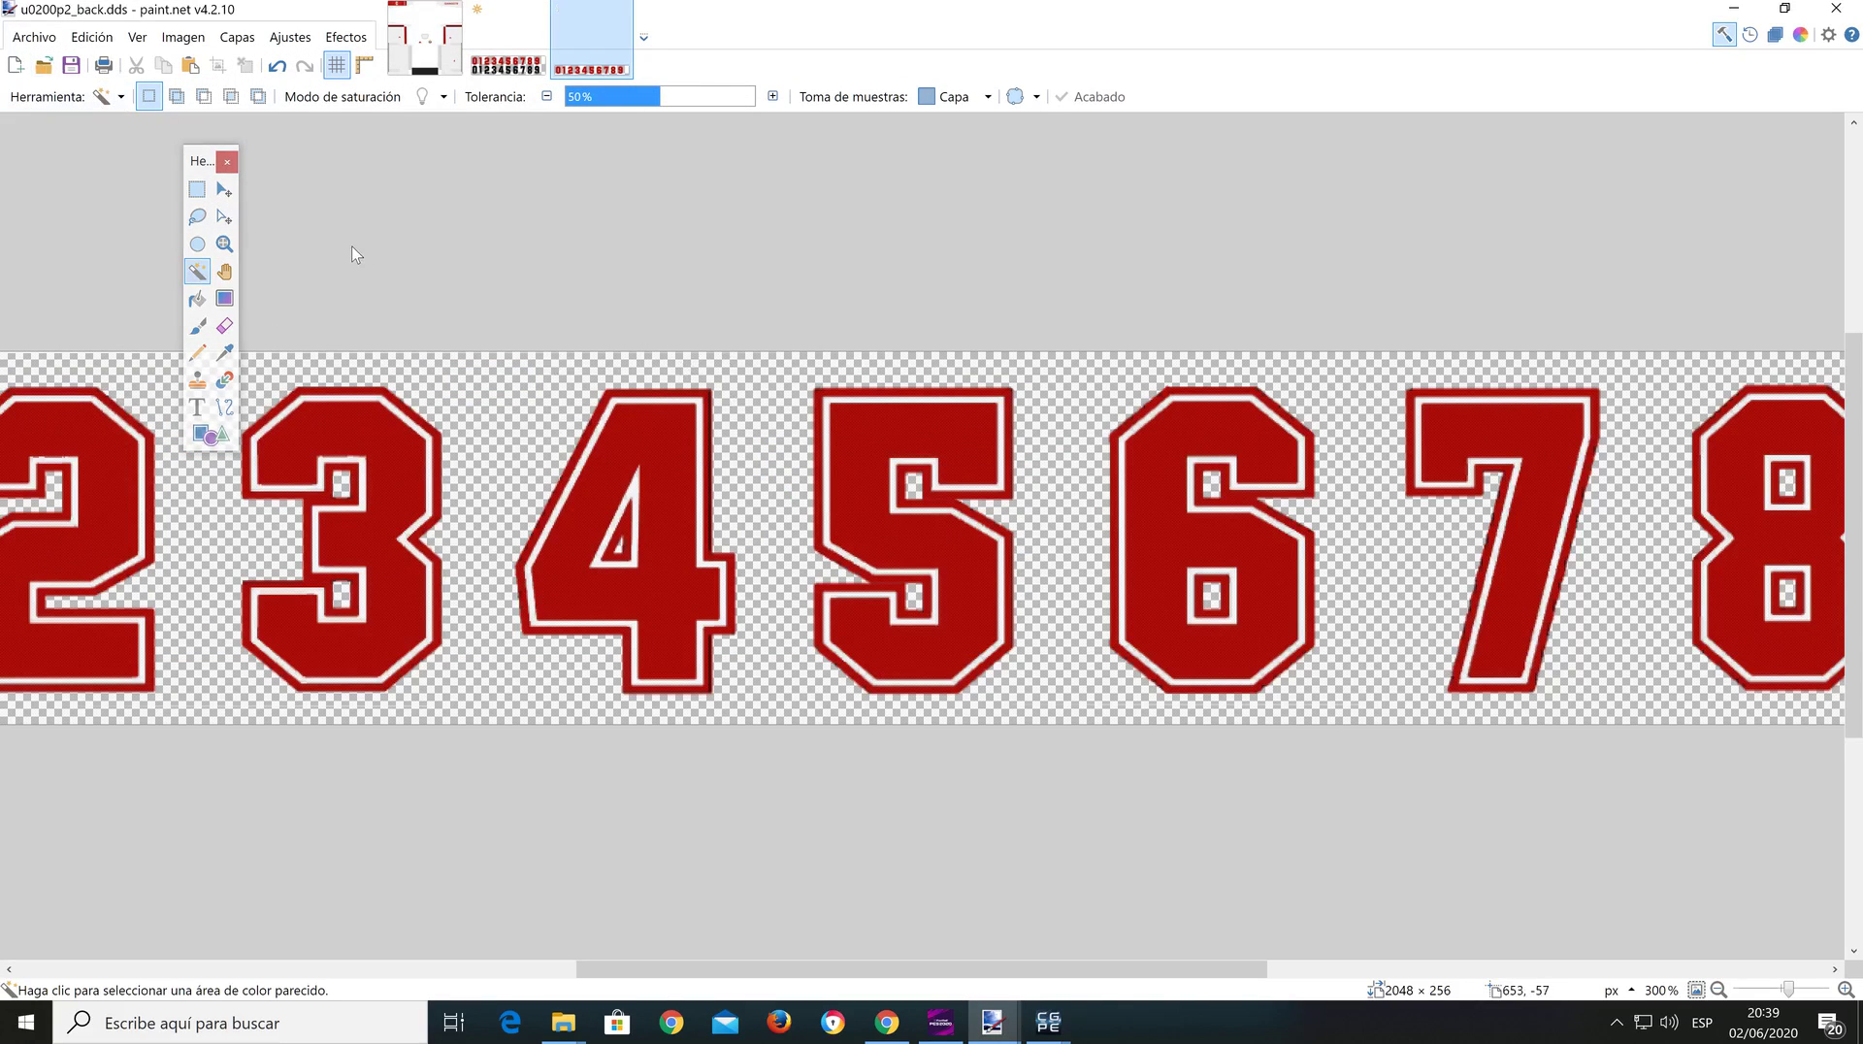
Step: Exit paint.net without saving Nueva Fuente.dds and select the u0200p2_back image in the p2 folder
left_click(1837, 7)
left_click(895, 643)
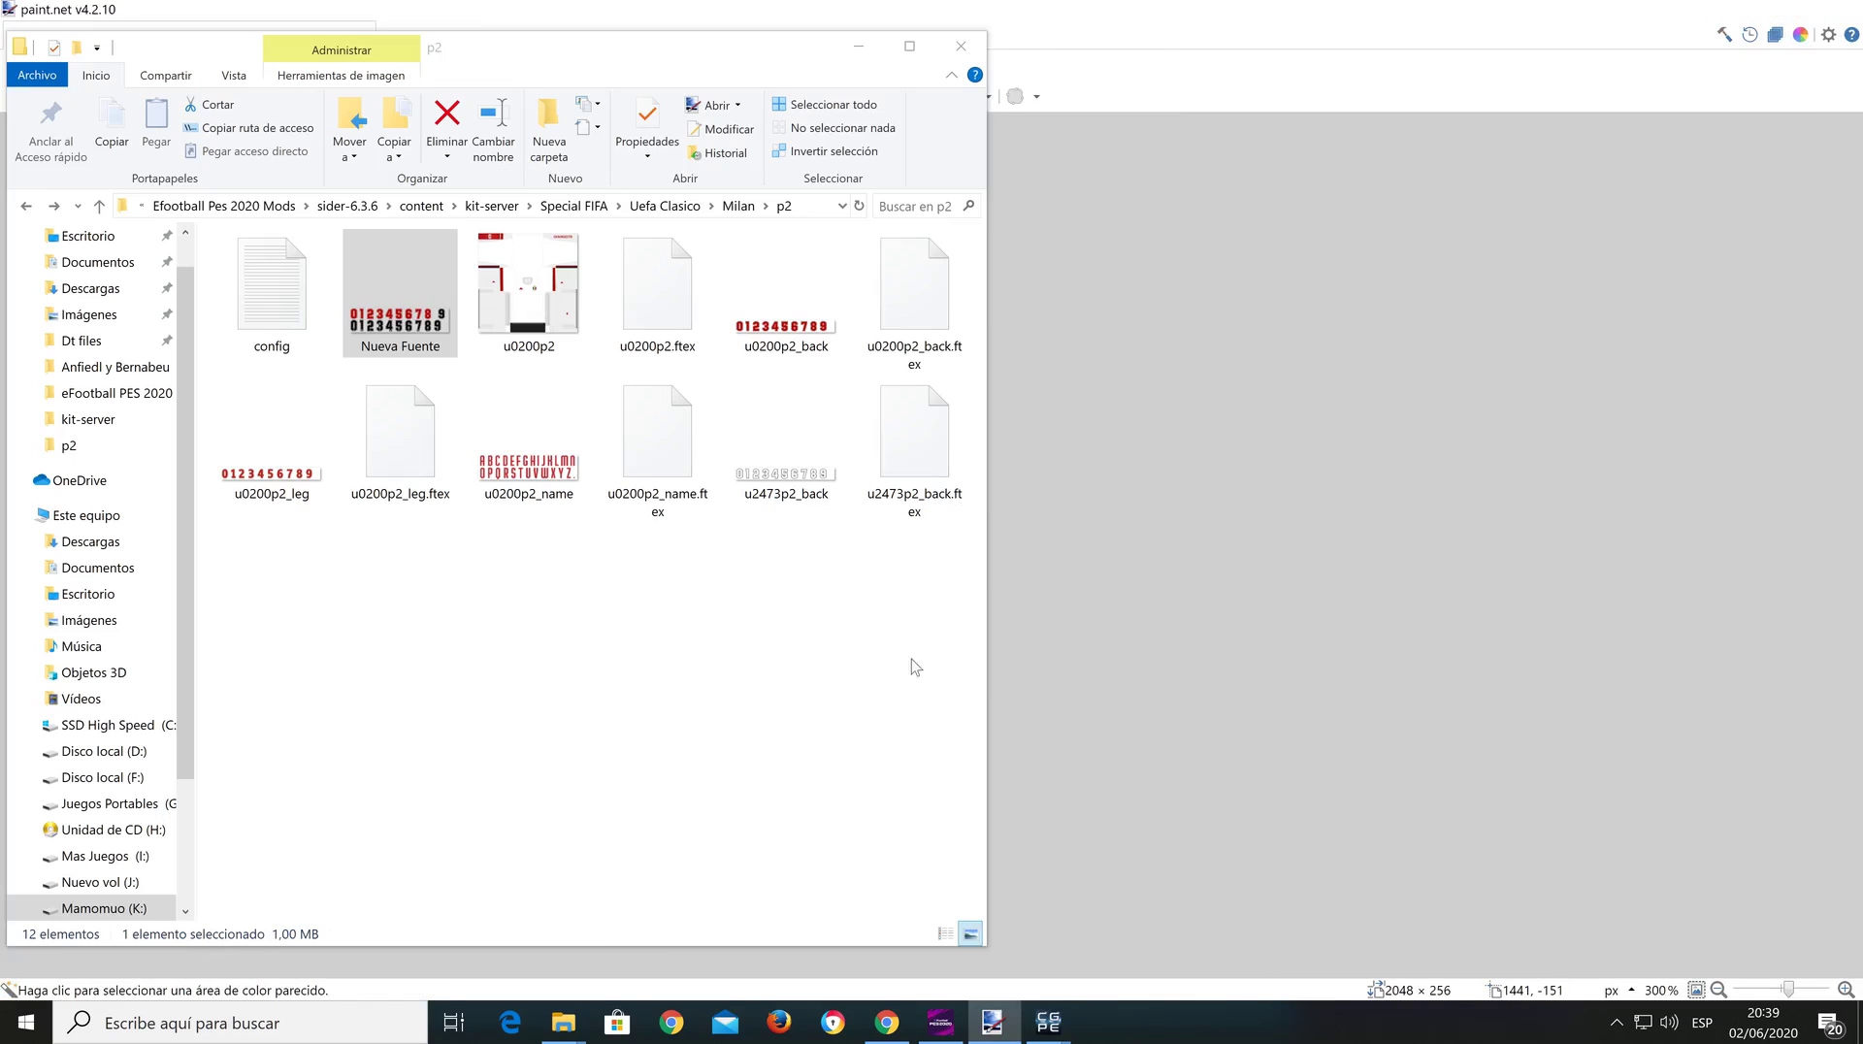
left_click(777, 359)
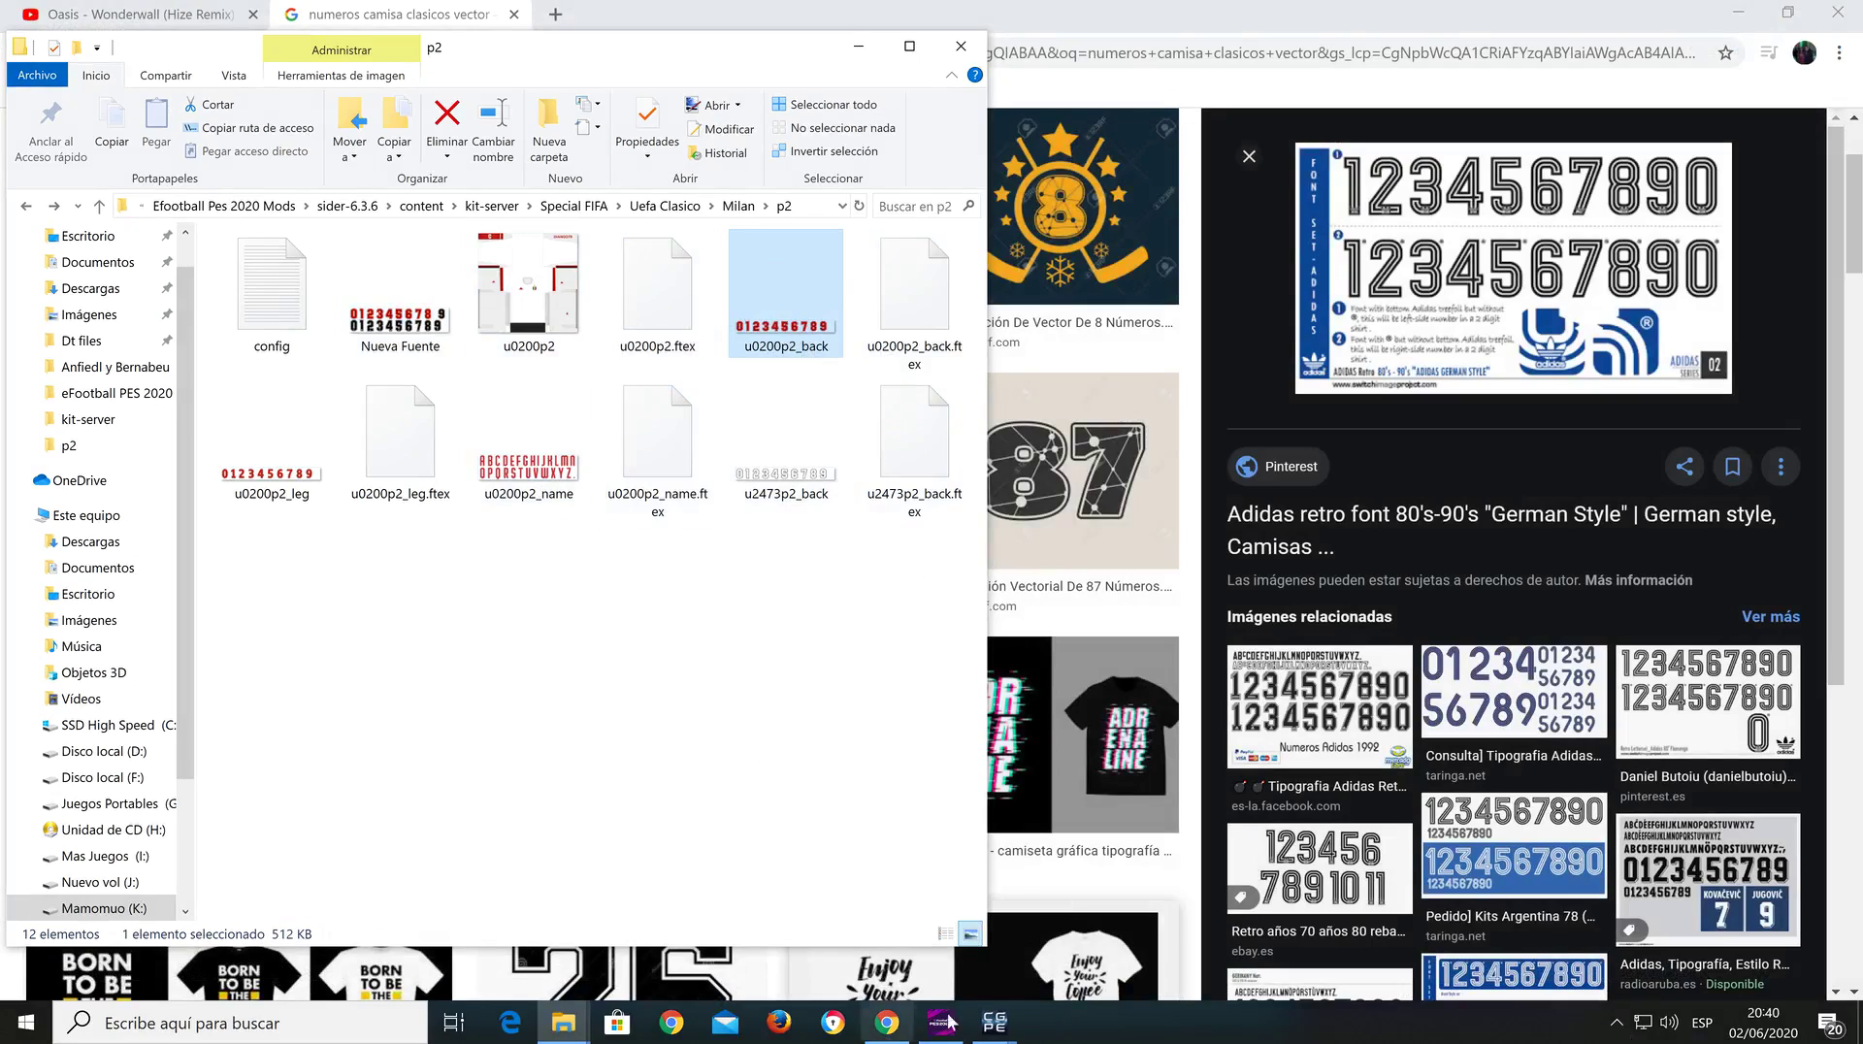
Step: Switch to CGPE's FTEX converter and convert u0200p2, u0200p2_back, u0200p2_leg and u0200p2_name from DDS to FTEX as Diffuse, version 2.04
mouse_move(997, 1013)
left_click(1057, 934)
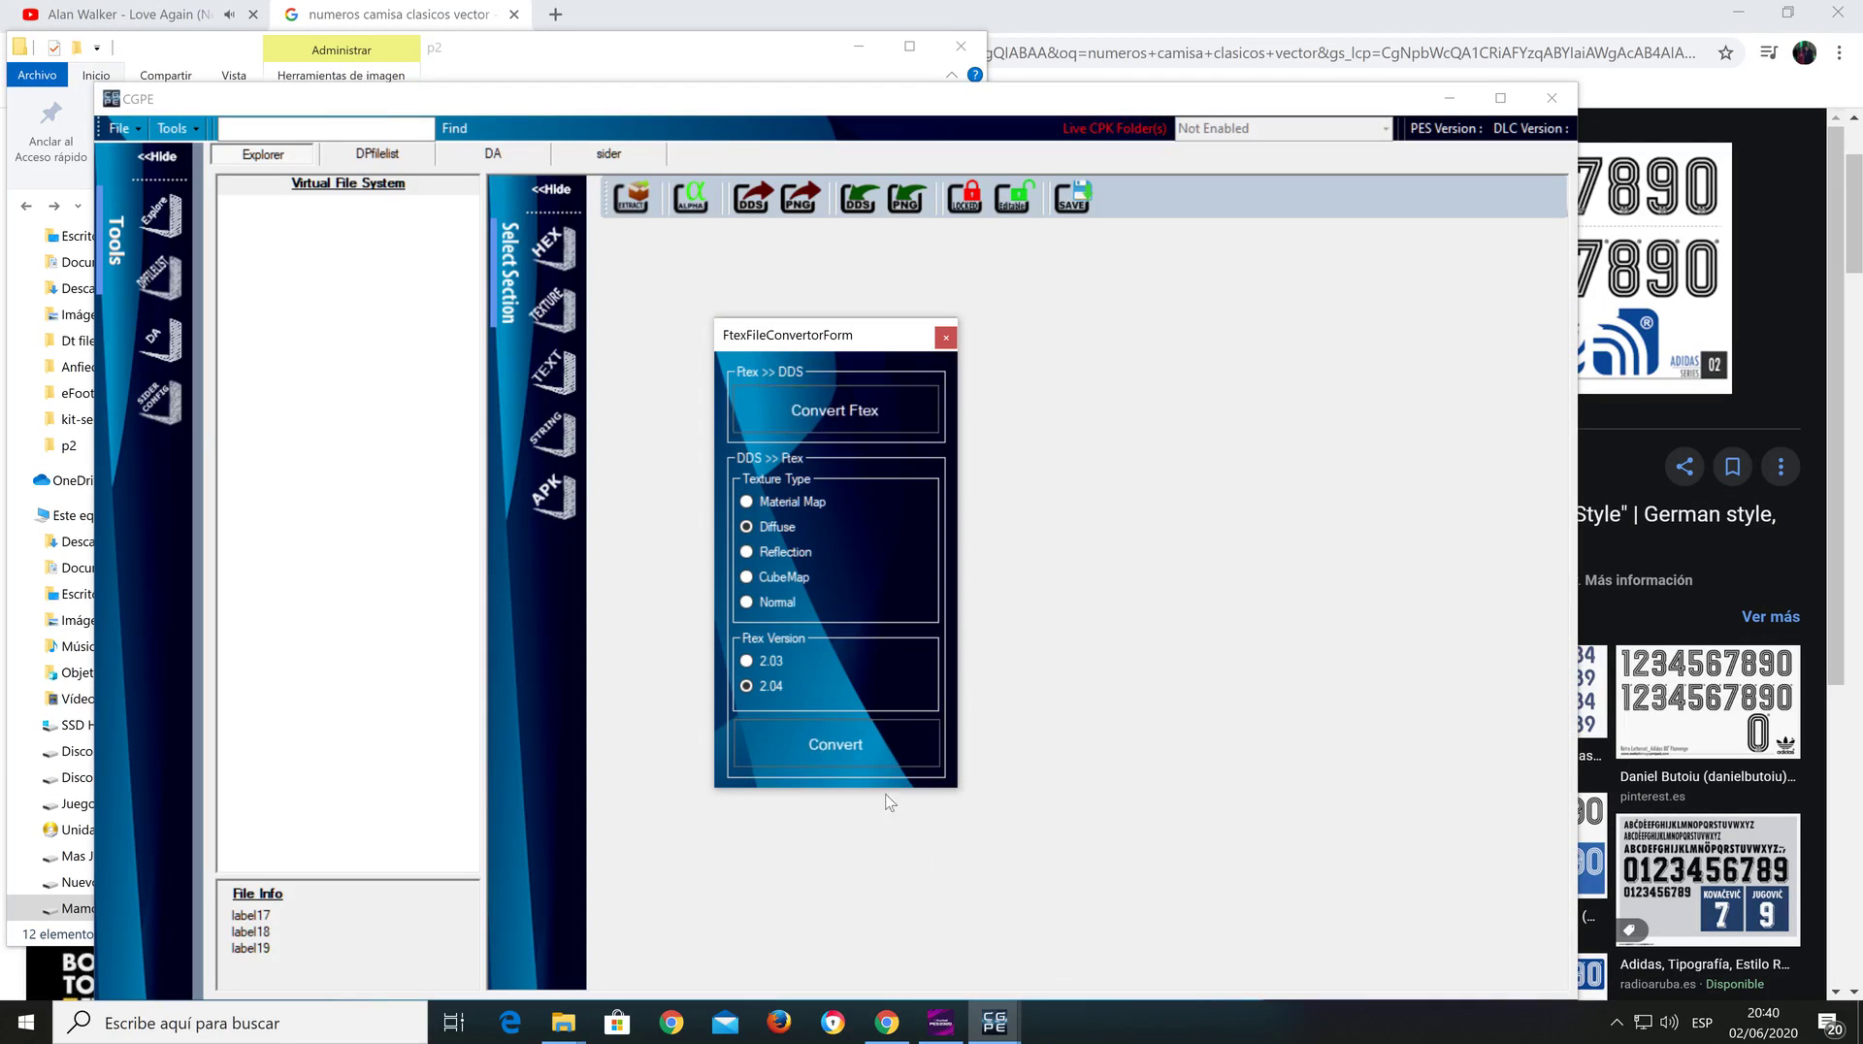
left_click(824, 743)
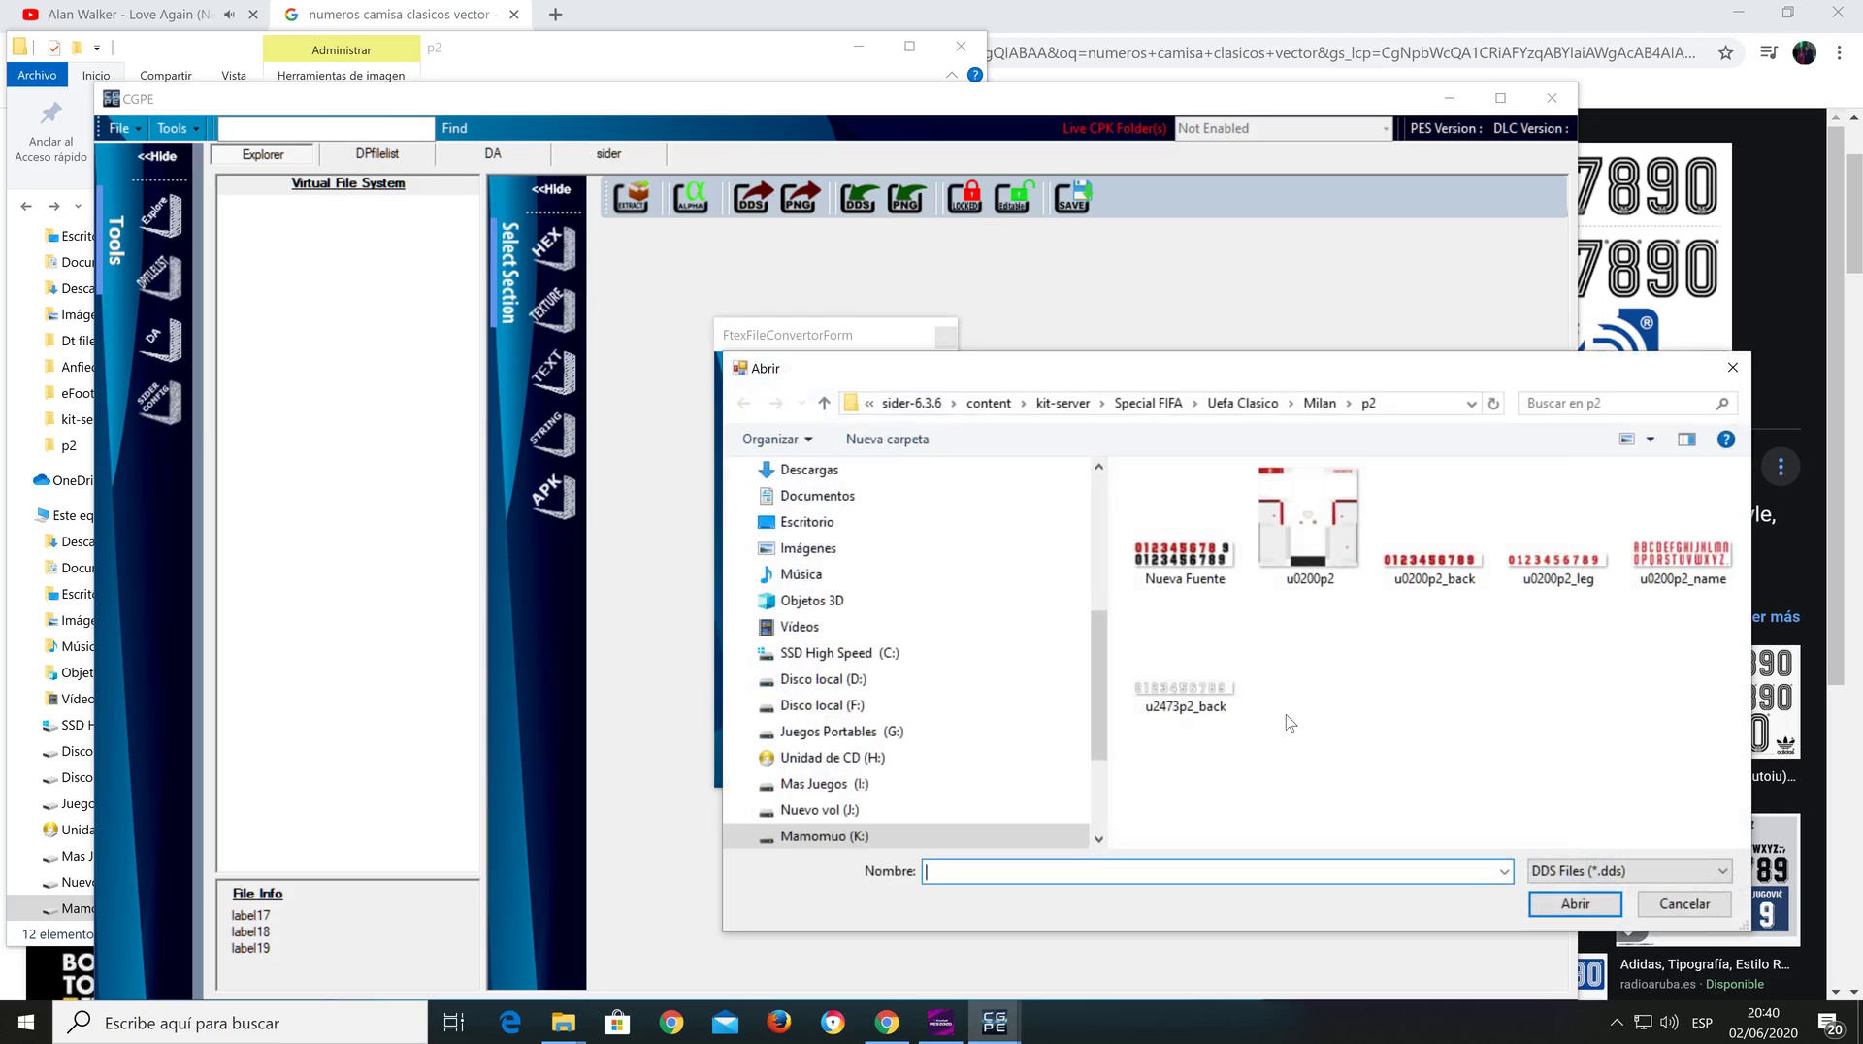
left_click(1444, 563)
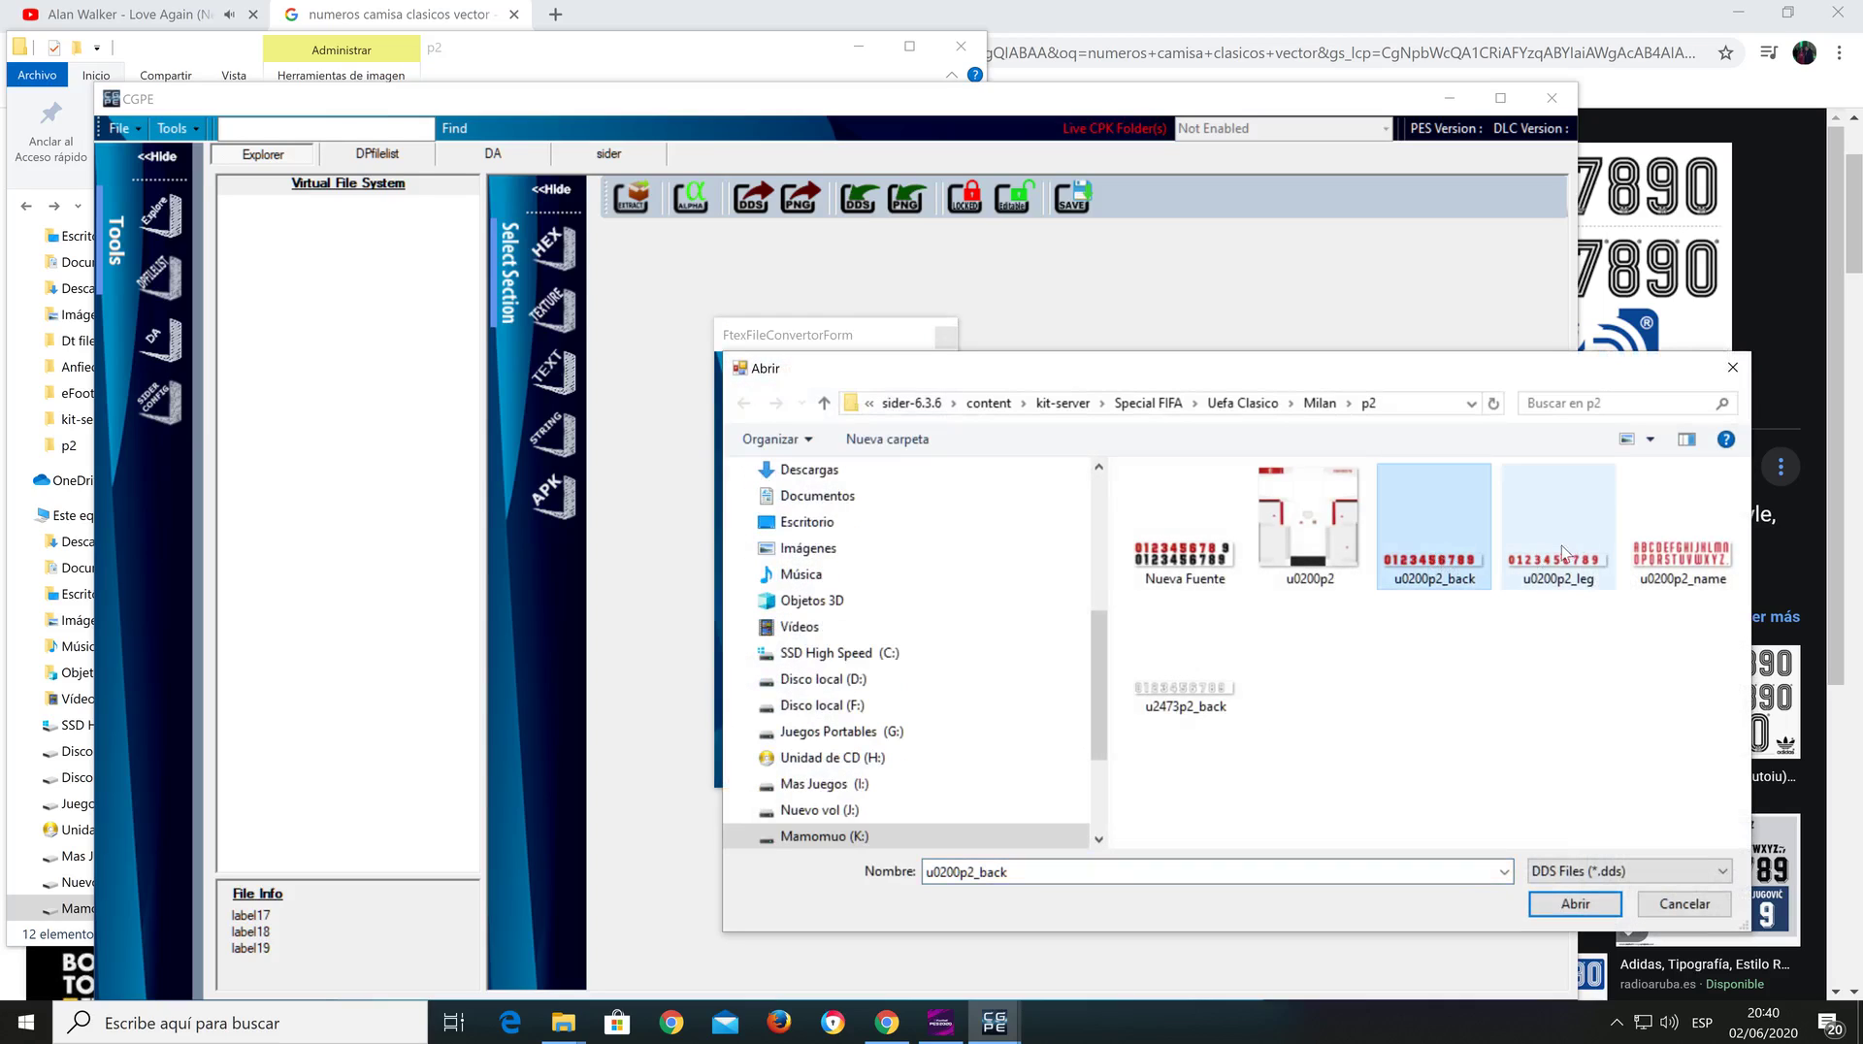
left_click(1562, 558, "ctrl")
left_click(1642, 568, "ctrl")
left_click(1295, 548, "ctrl")
left_click(1568, 906)
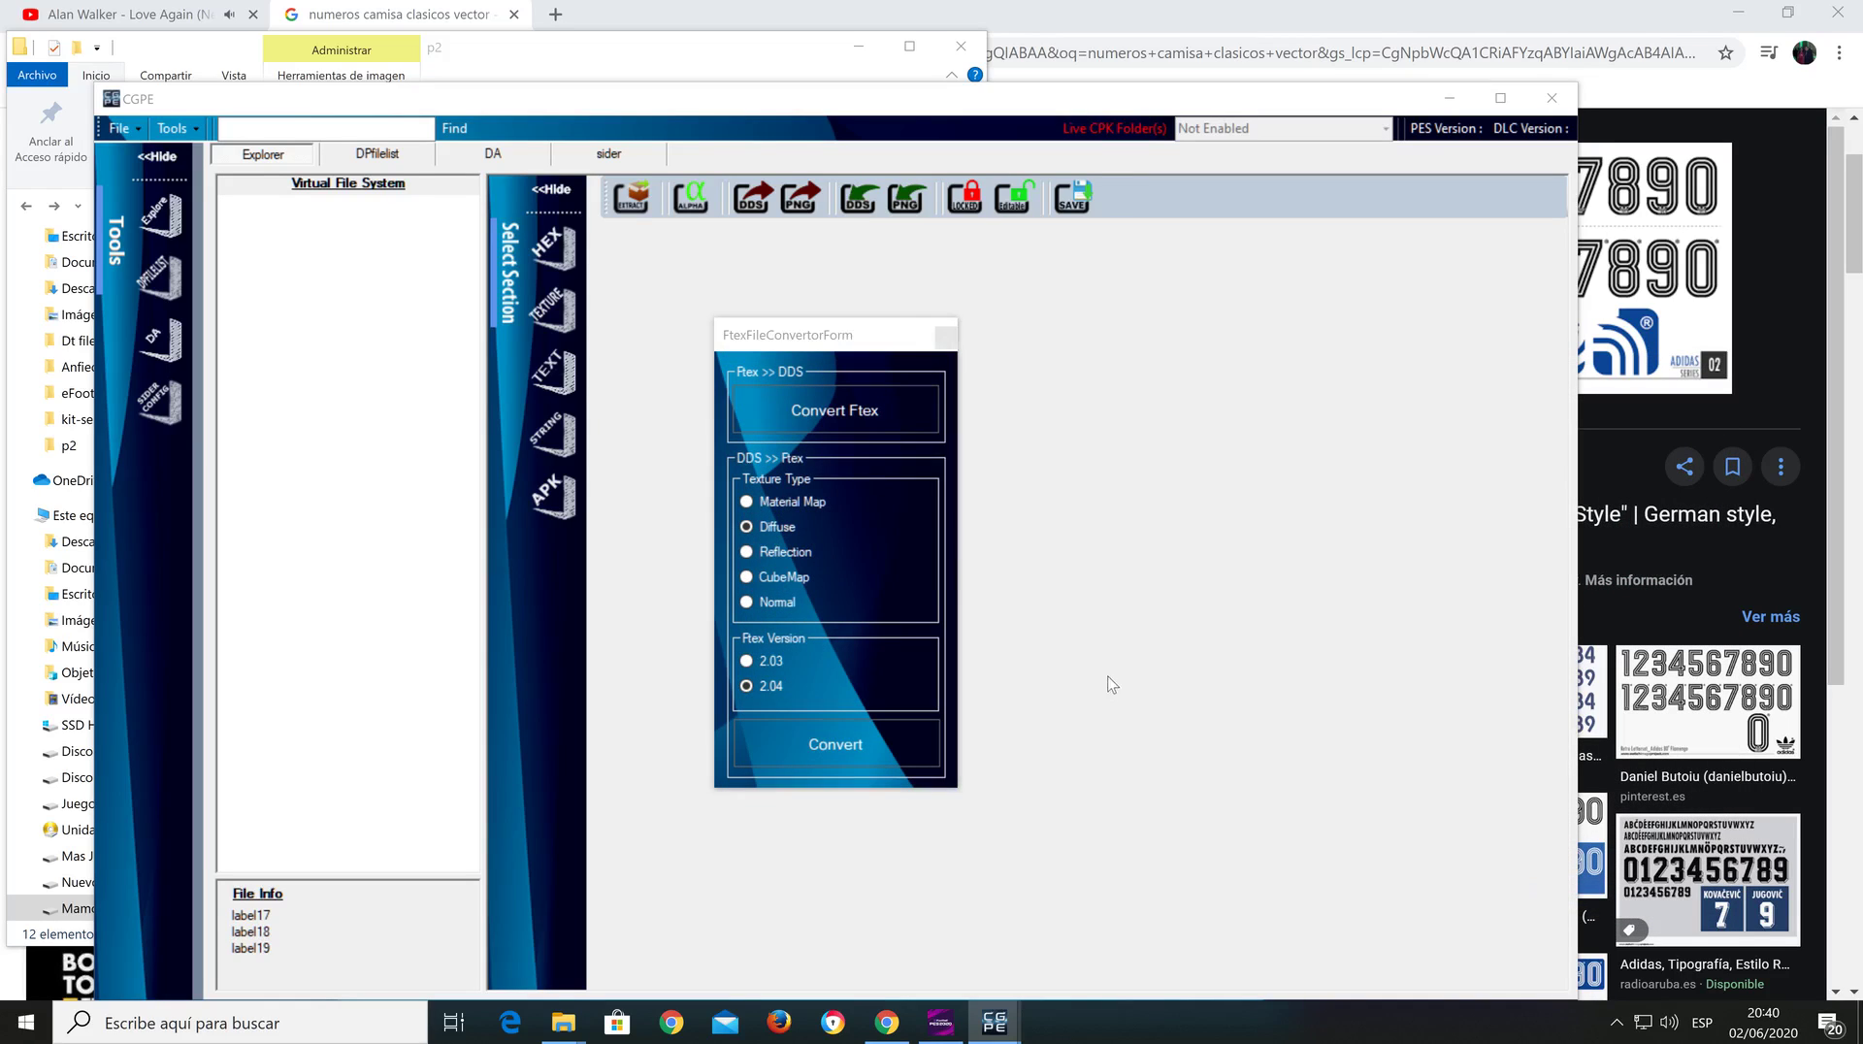
left_click(959, 575)
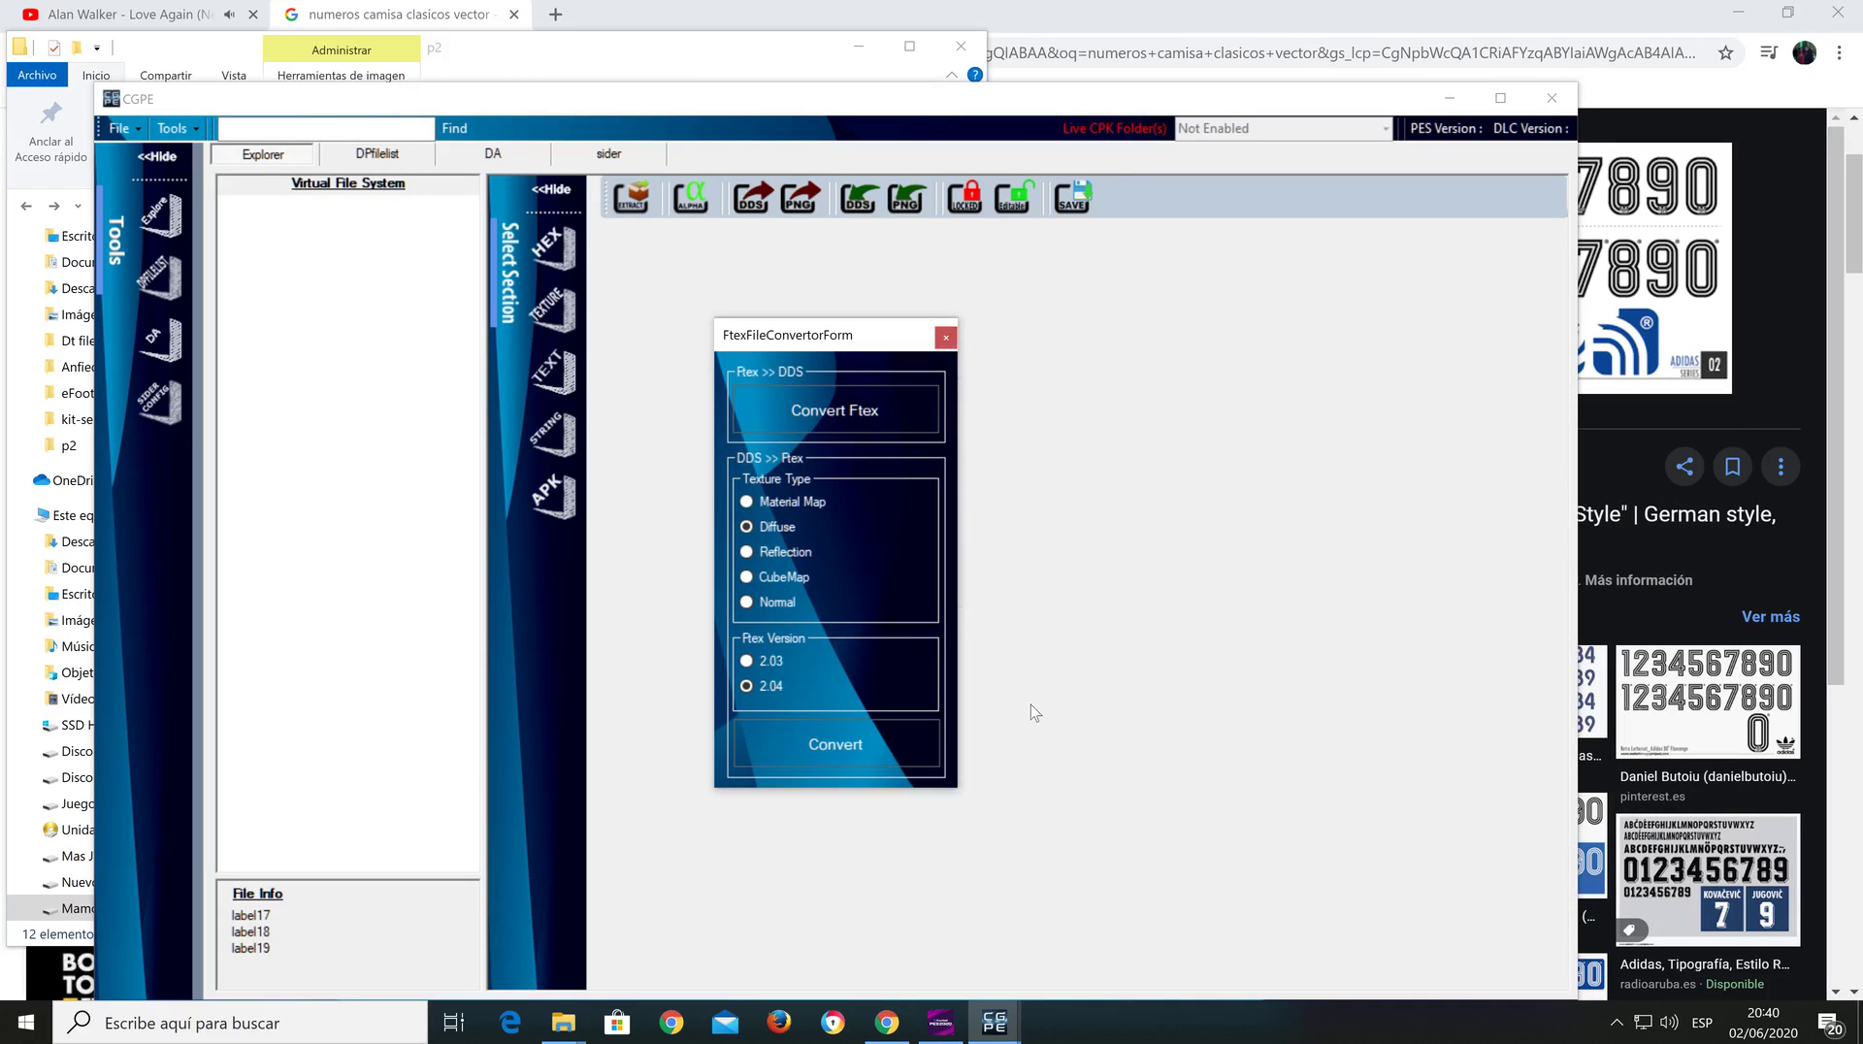
Step: Close the FTEX converter and CGPE, returning to the p2 folder in File Explorer
left_click(946, 338)
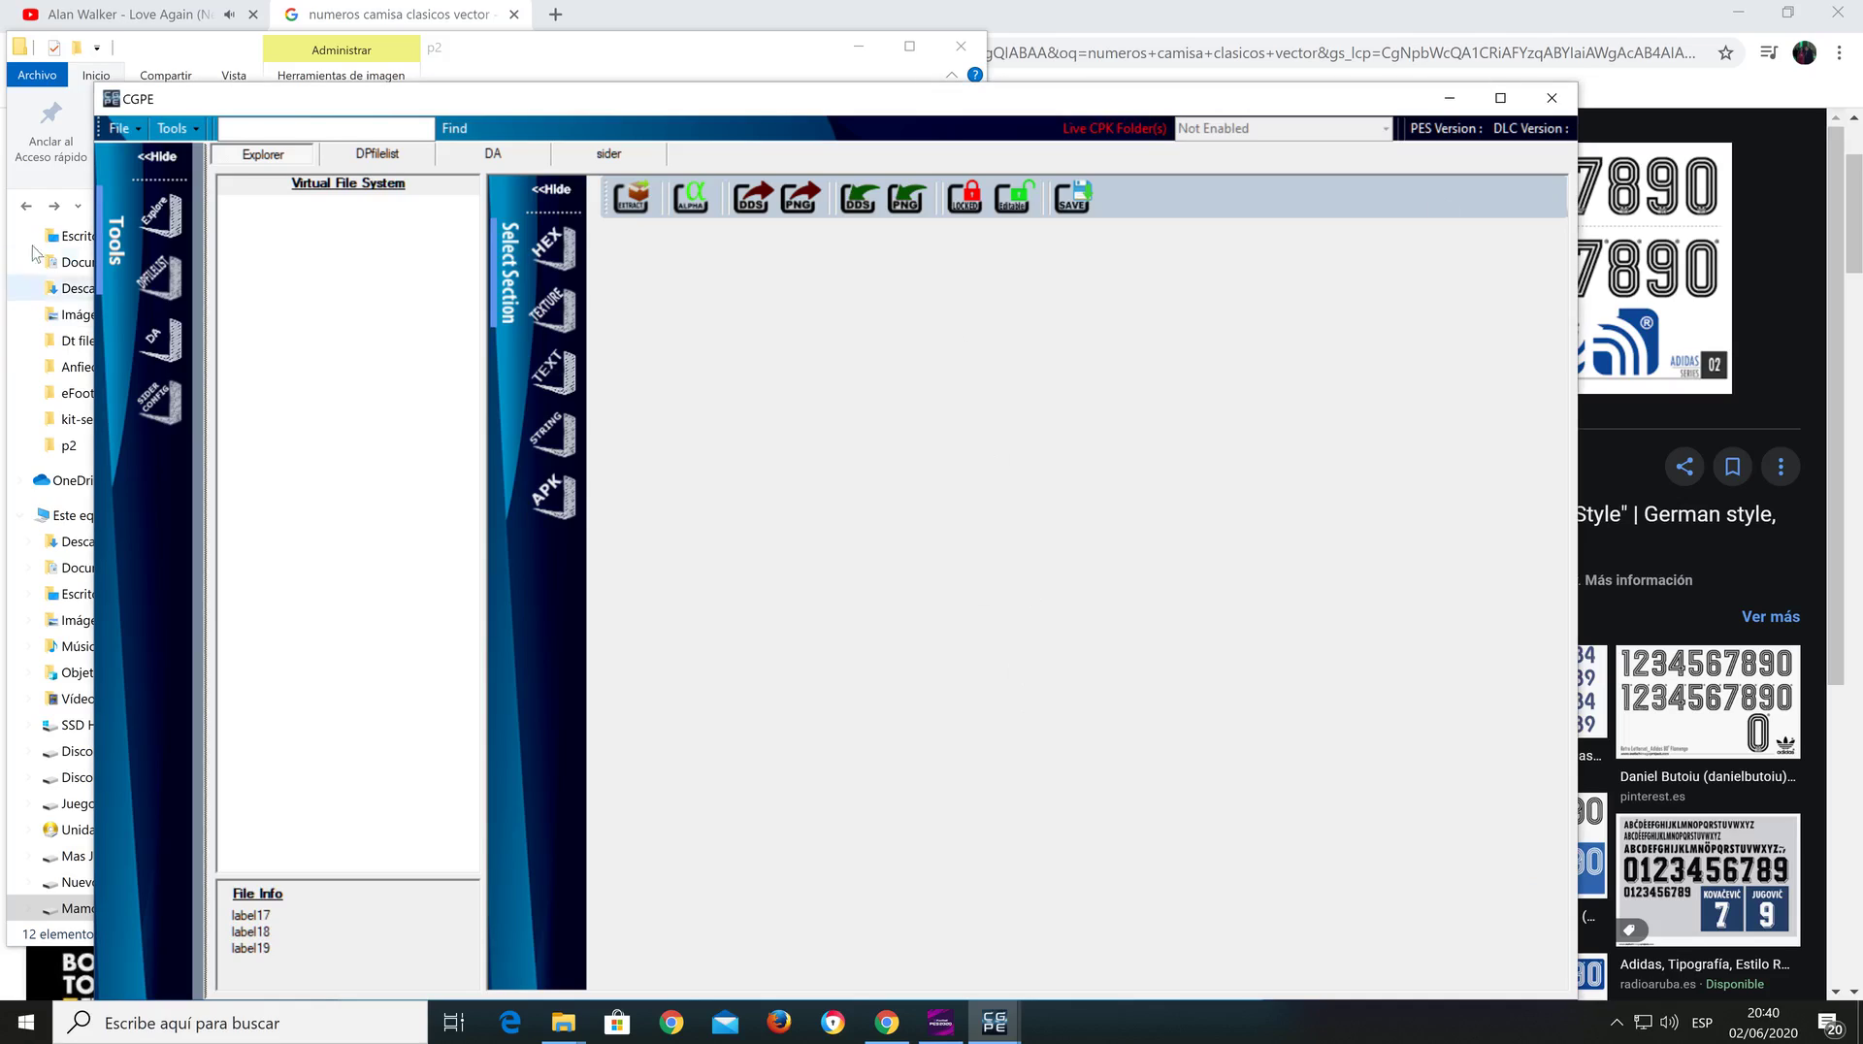
left_click(173, 121)
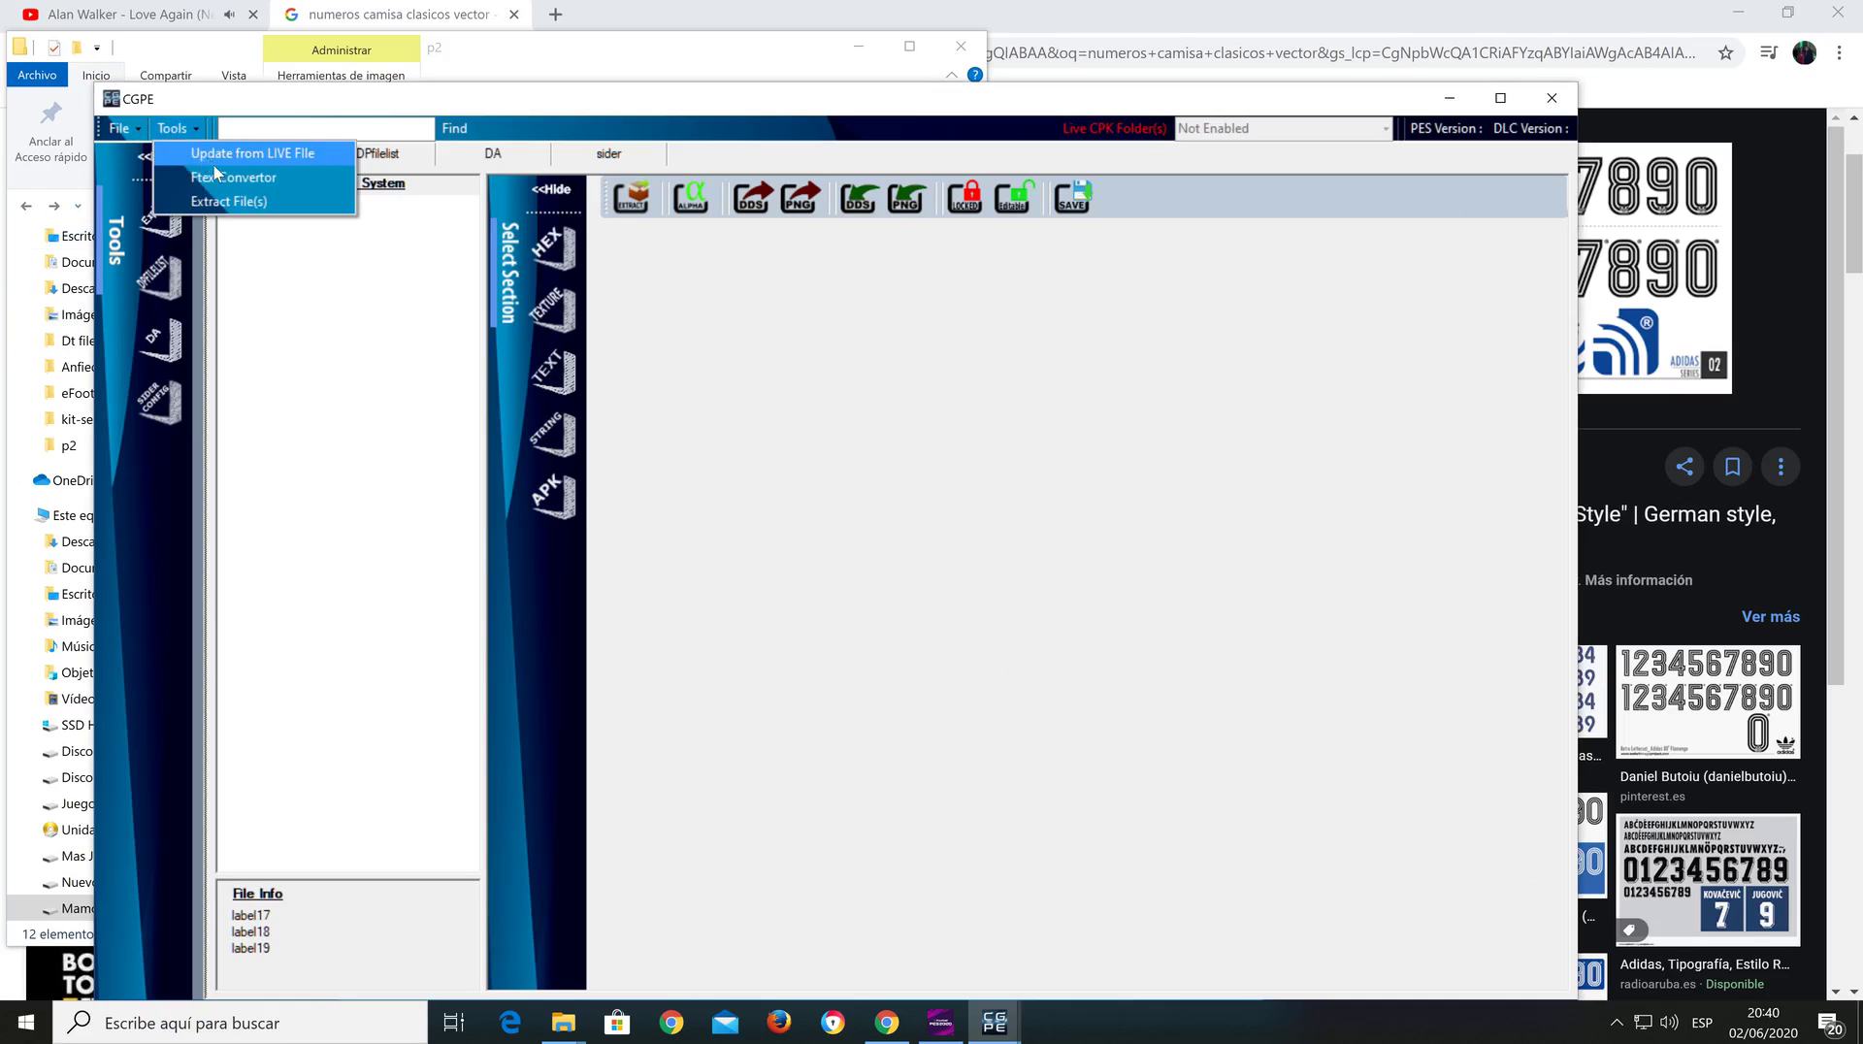
left_click(121, 129)
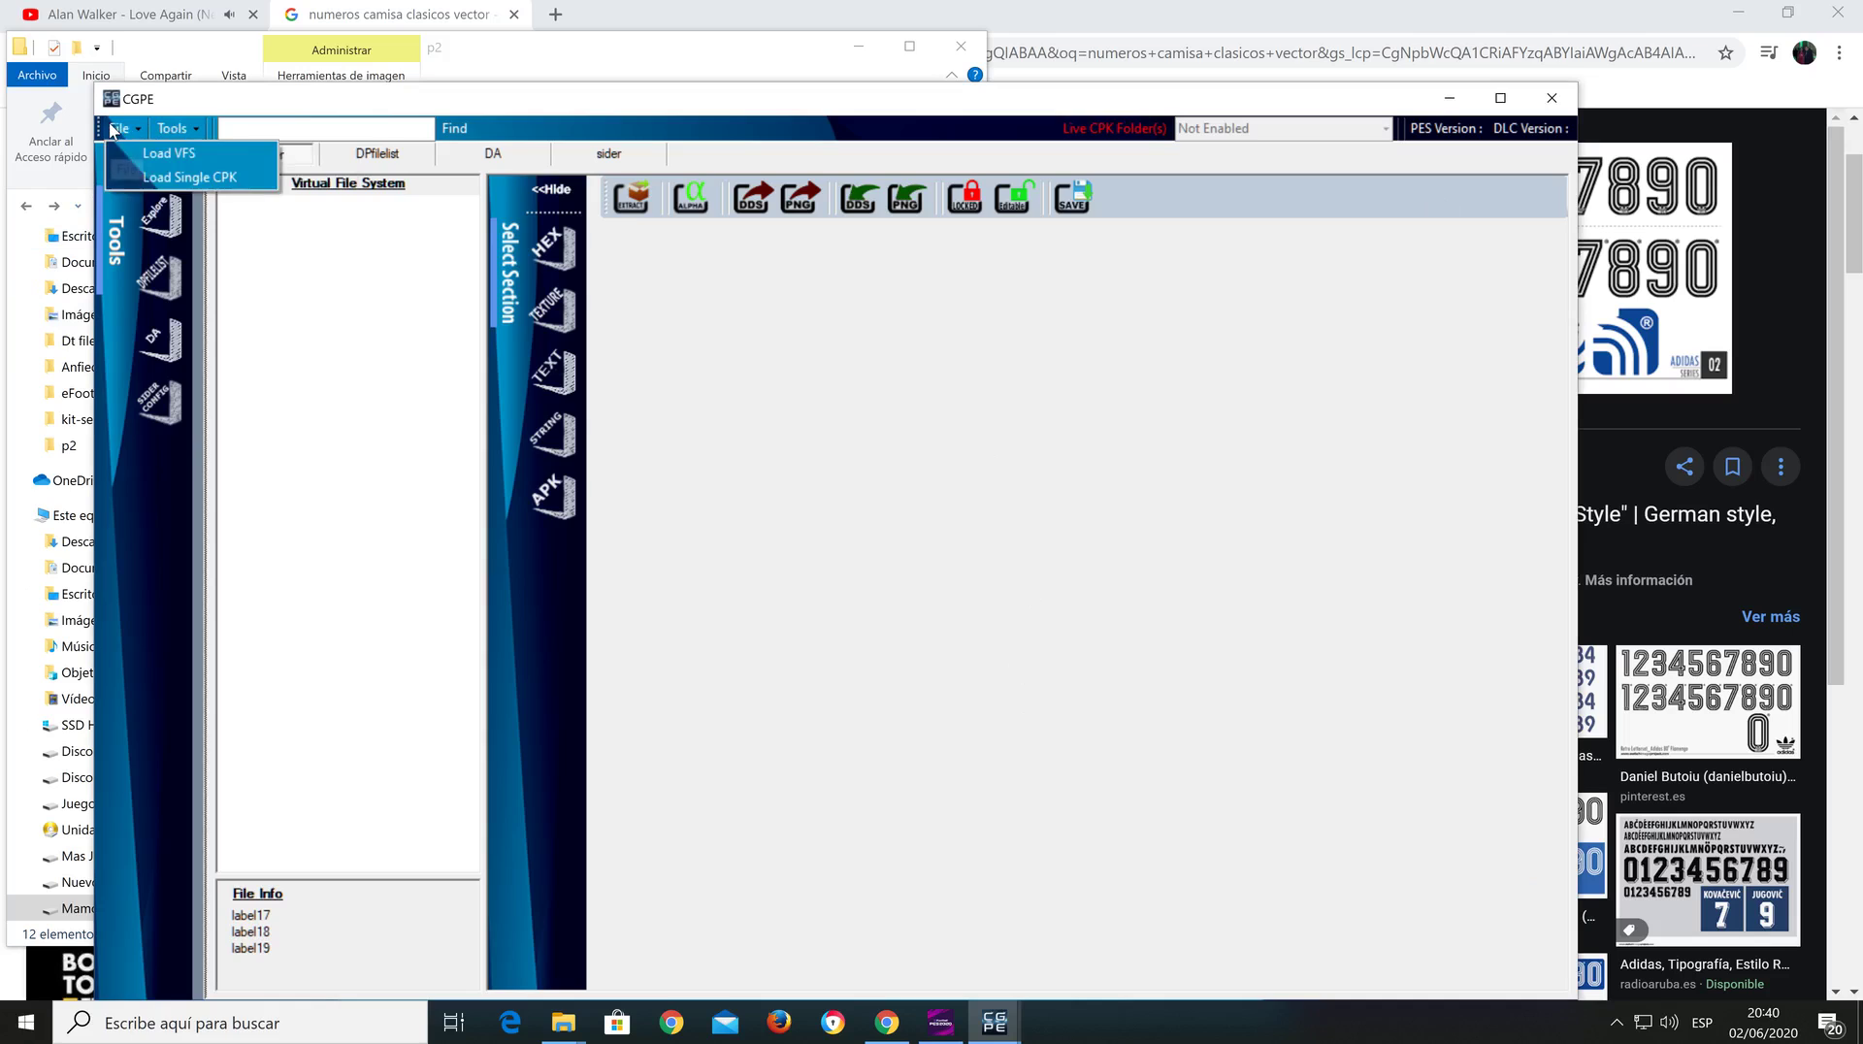
left_click(155, 154)
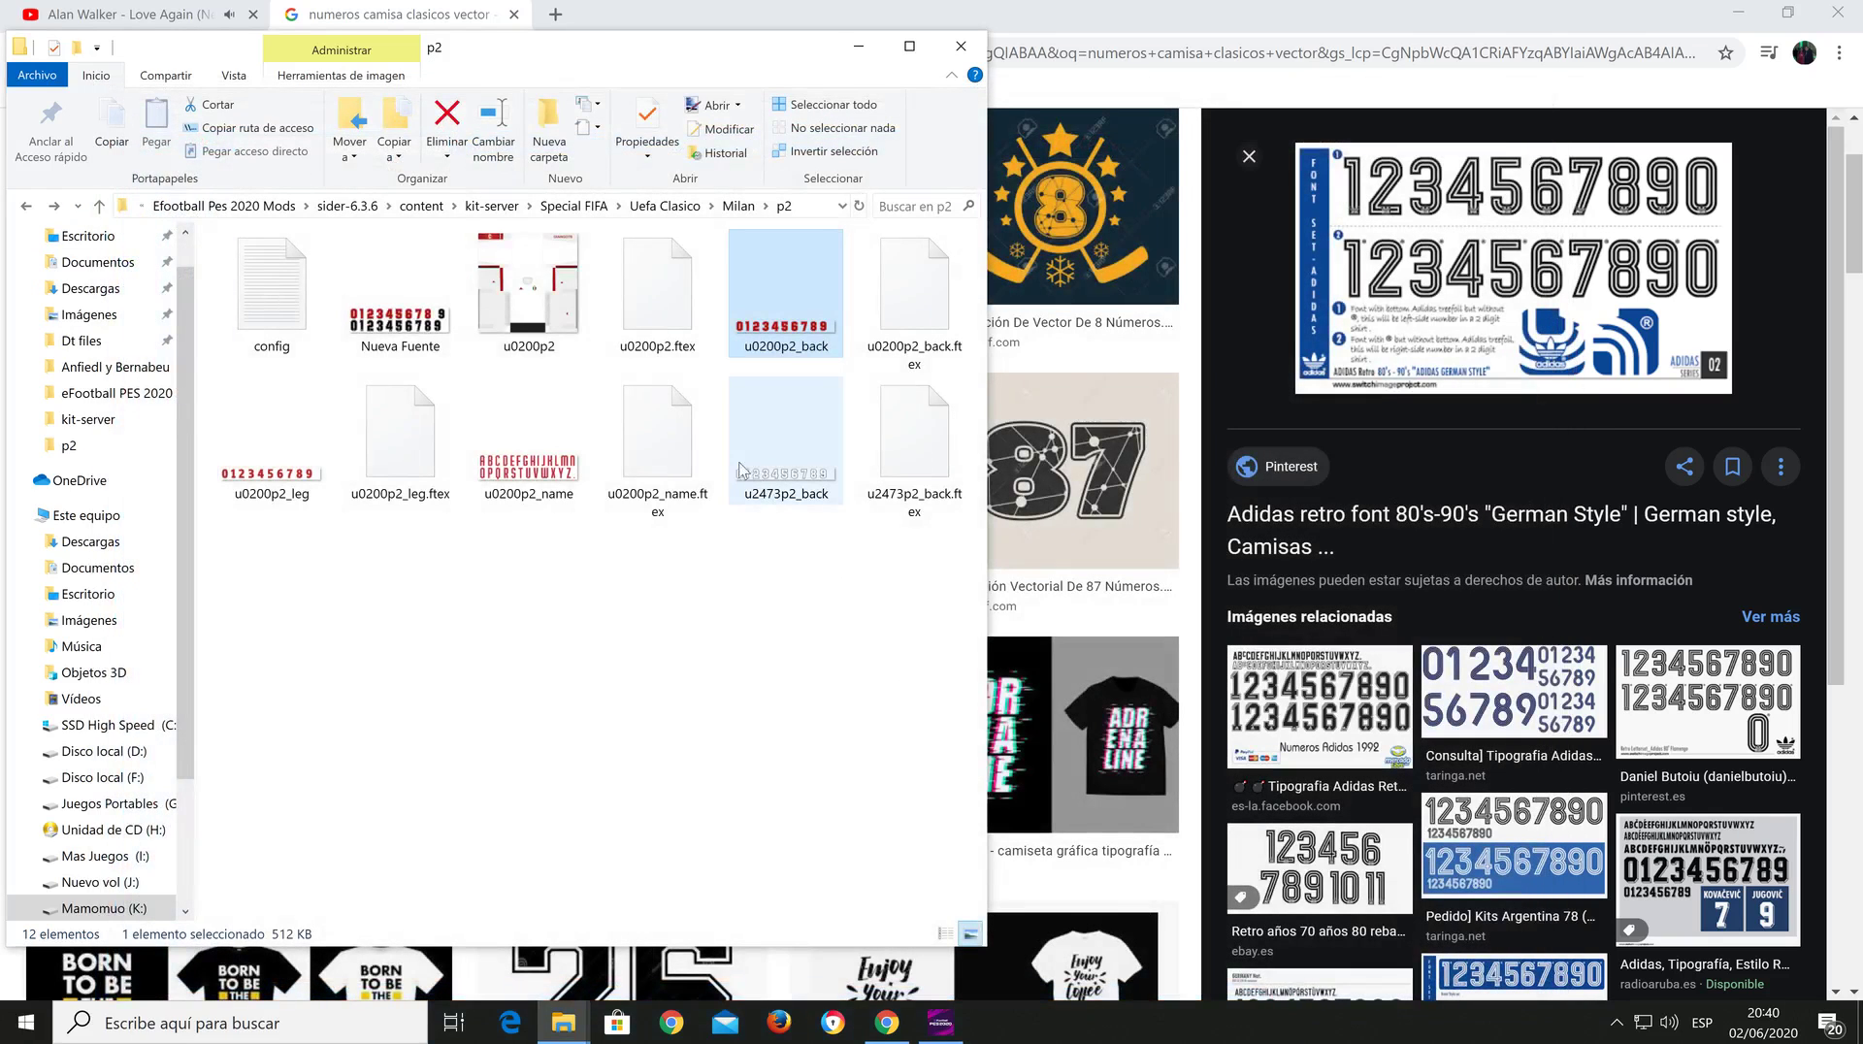
Step: In the p2 folder's config file, set BackNumbersFile to u0200p2_back, then save and close the file
left_click(554, 610)
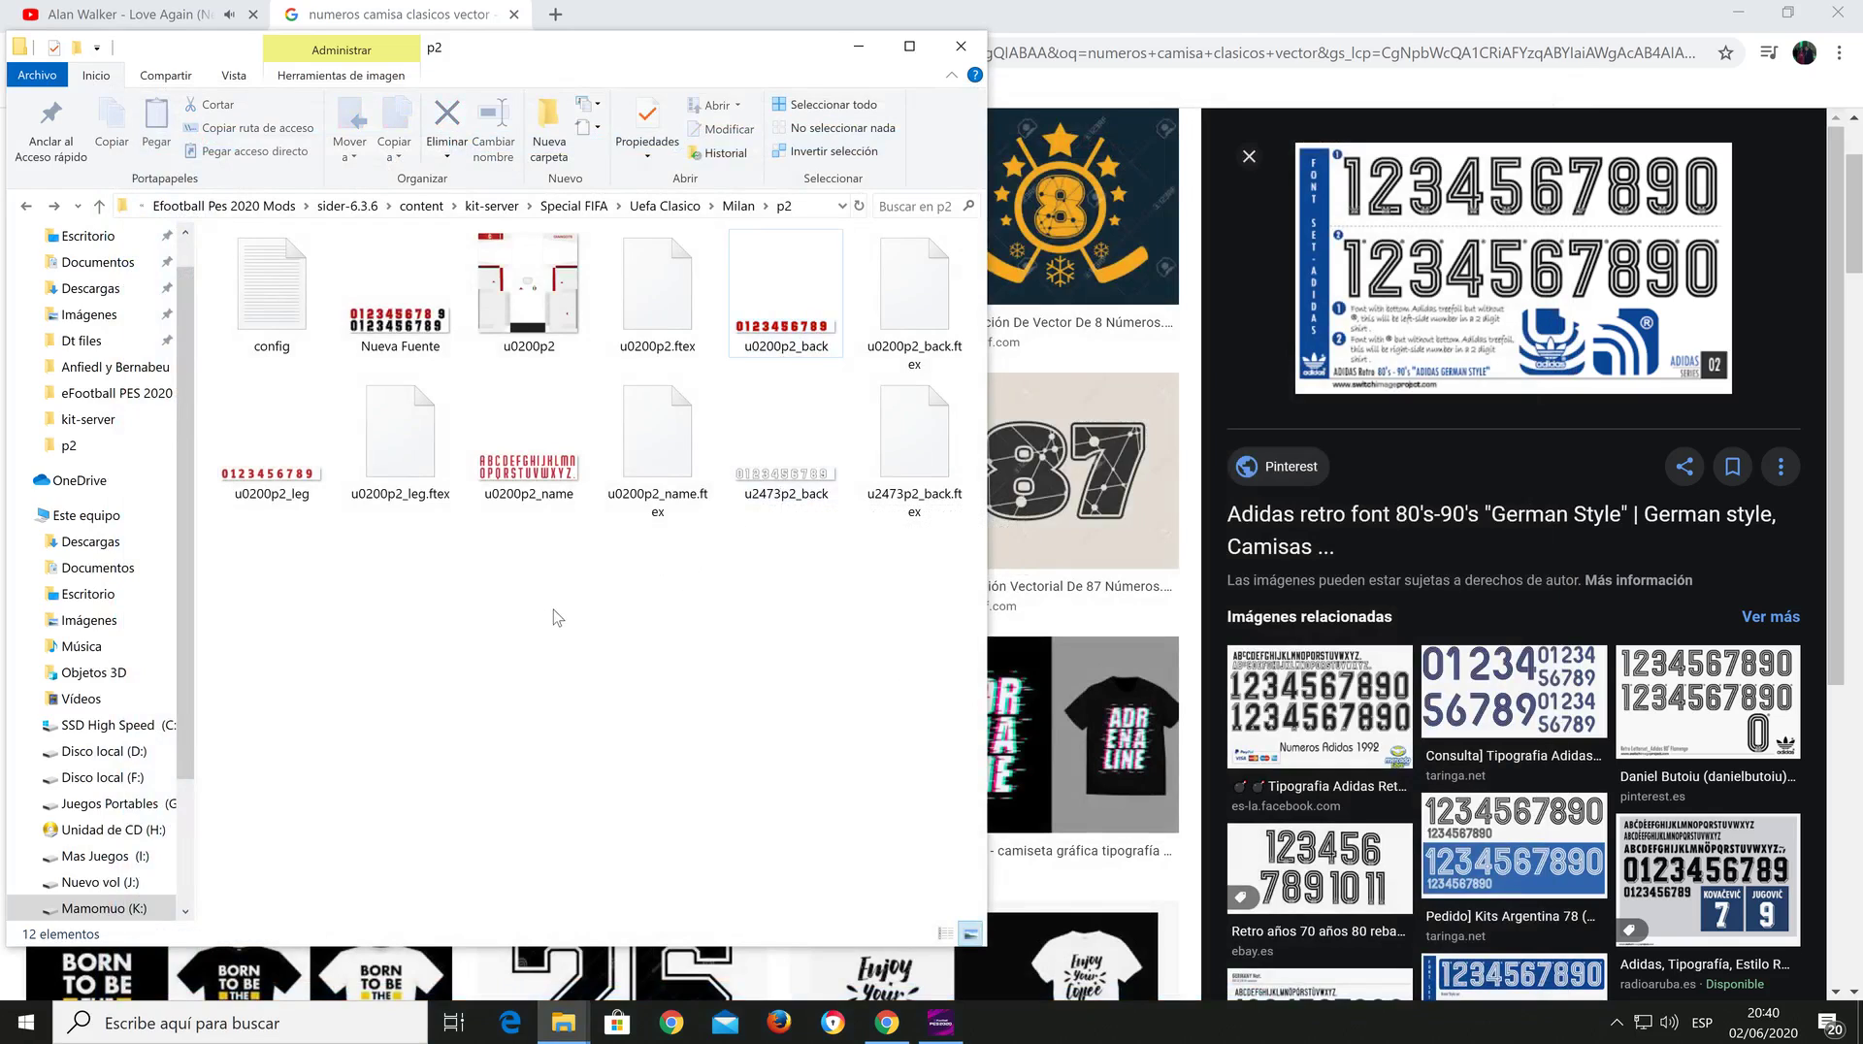
double_click(278, 307)
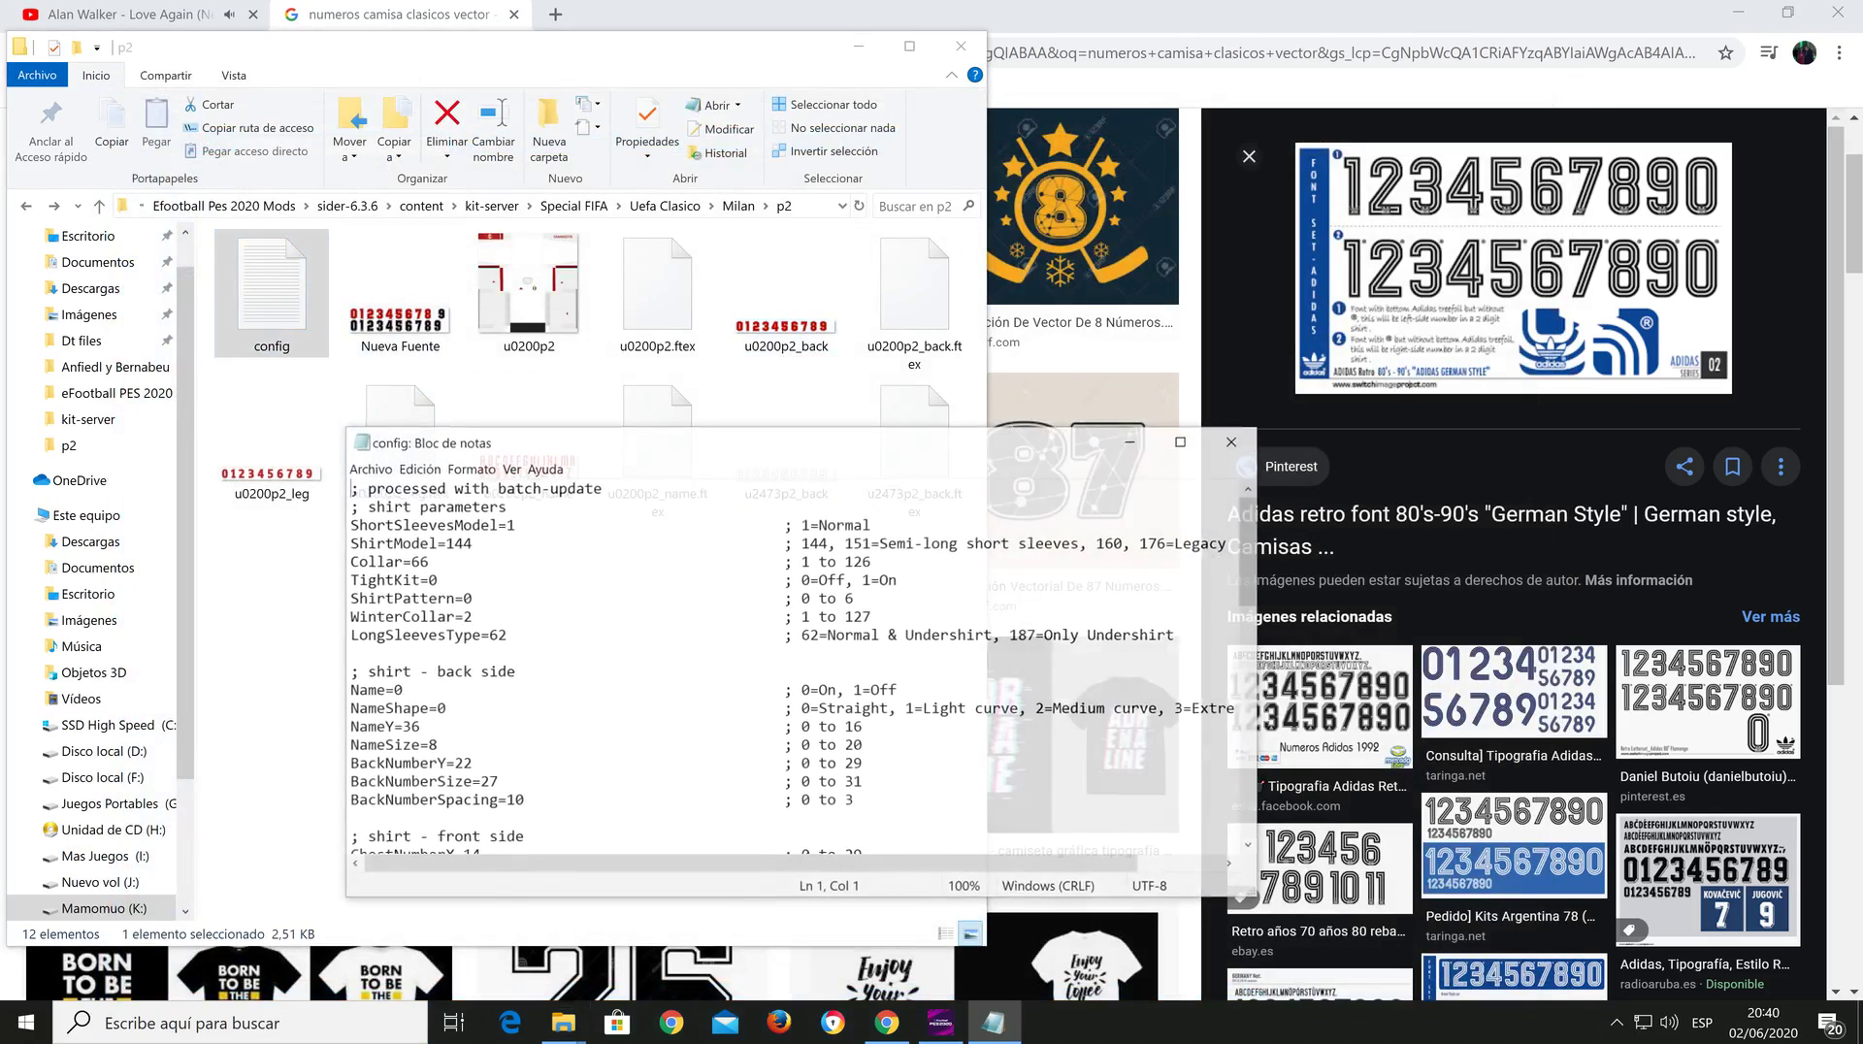
scroll(796, 670, "down", 4)
scroll(796, 670, "down", 4)
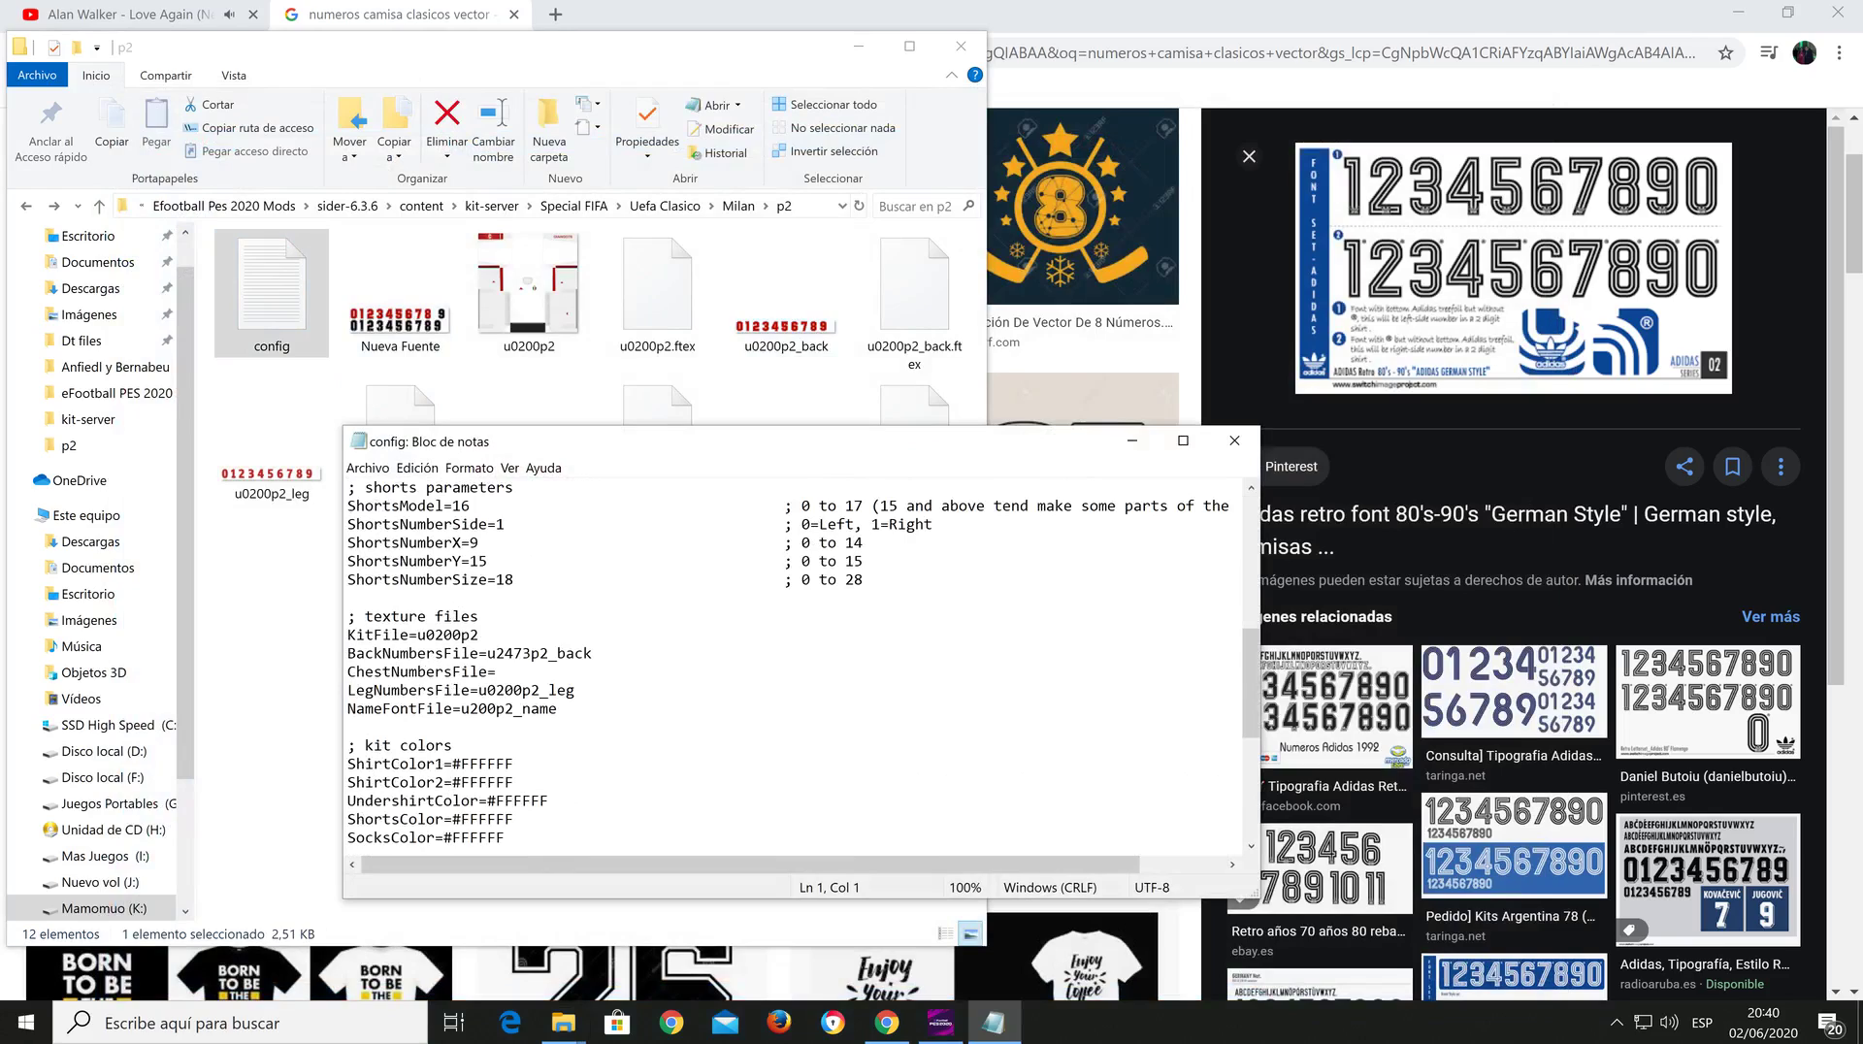
key("BackSpace")
key("BackSpace")
key("BackSpace")
key("BackSpace")
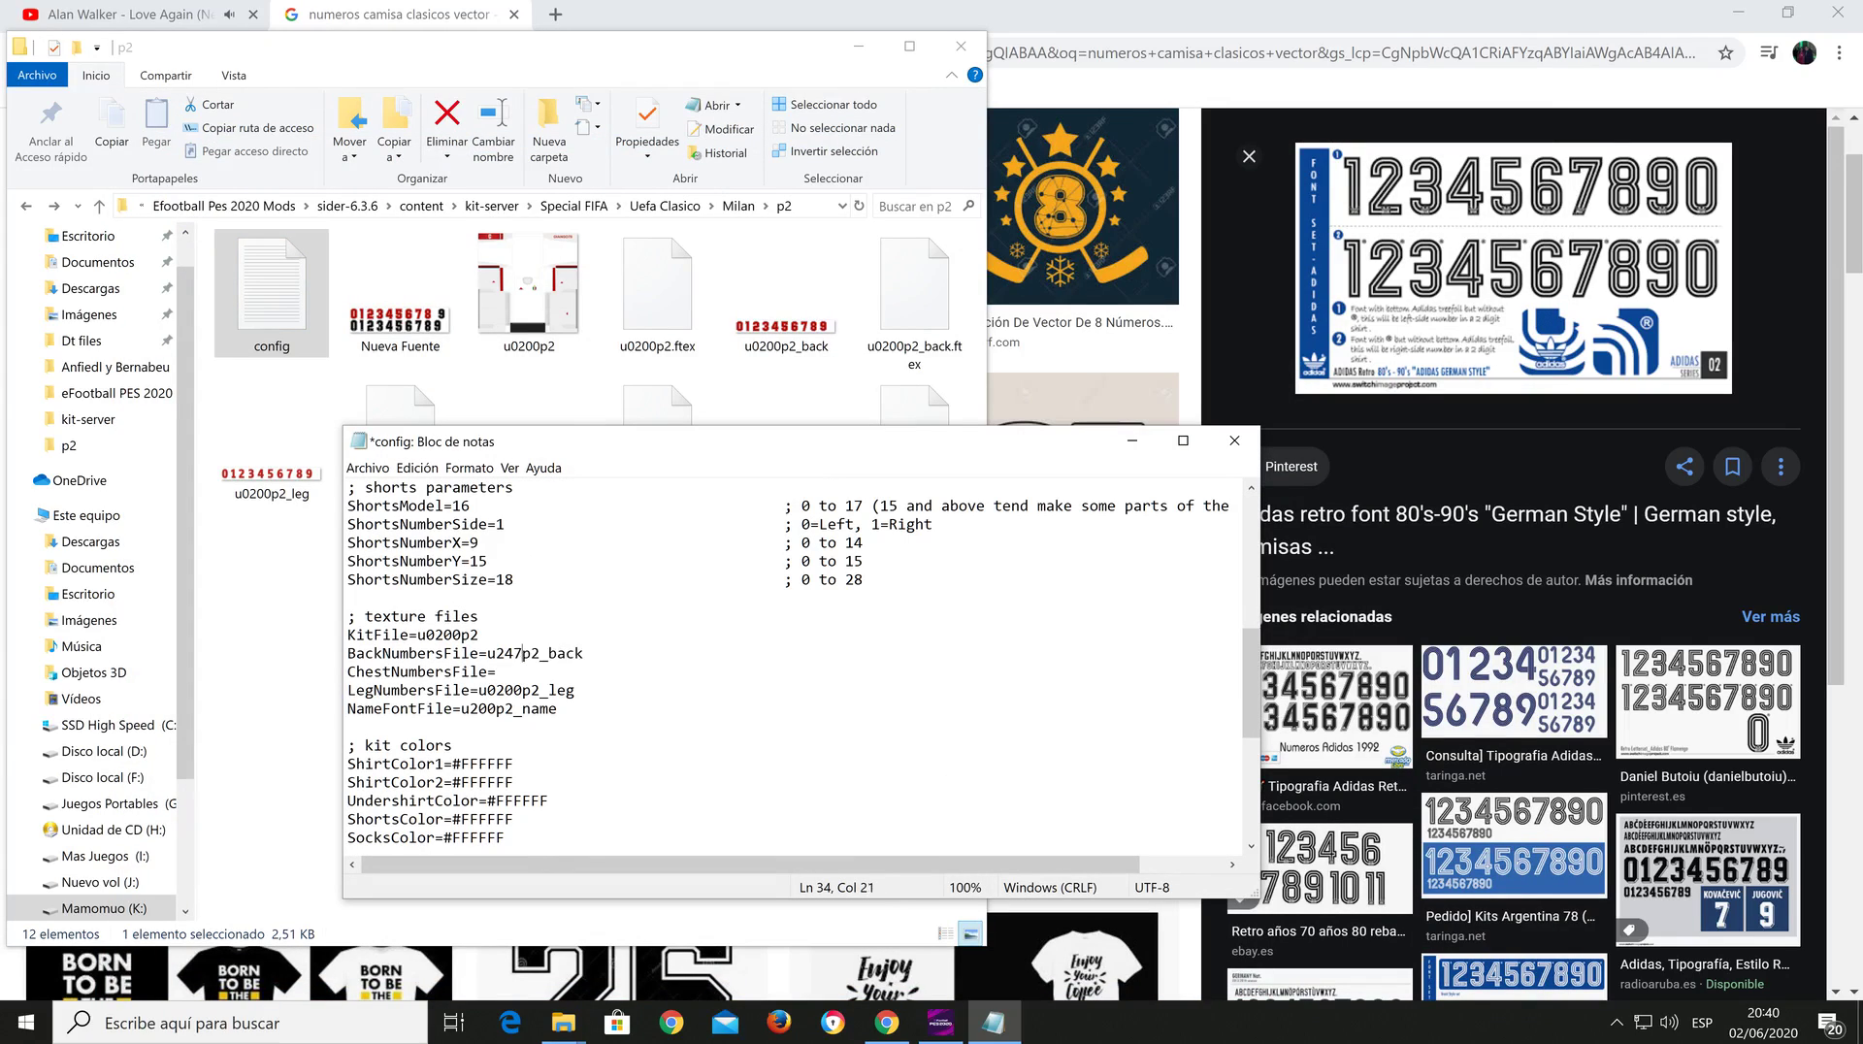
type("0200")
left_click(368, 468)
left_click(391, 545)
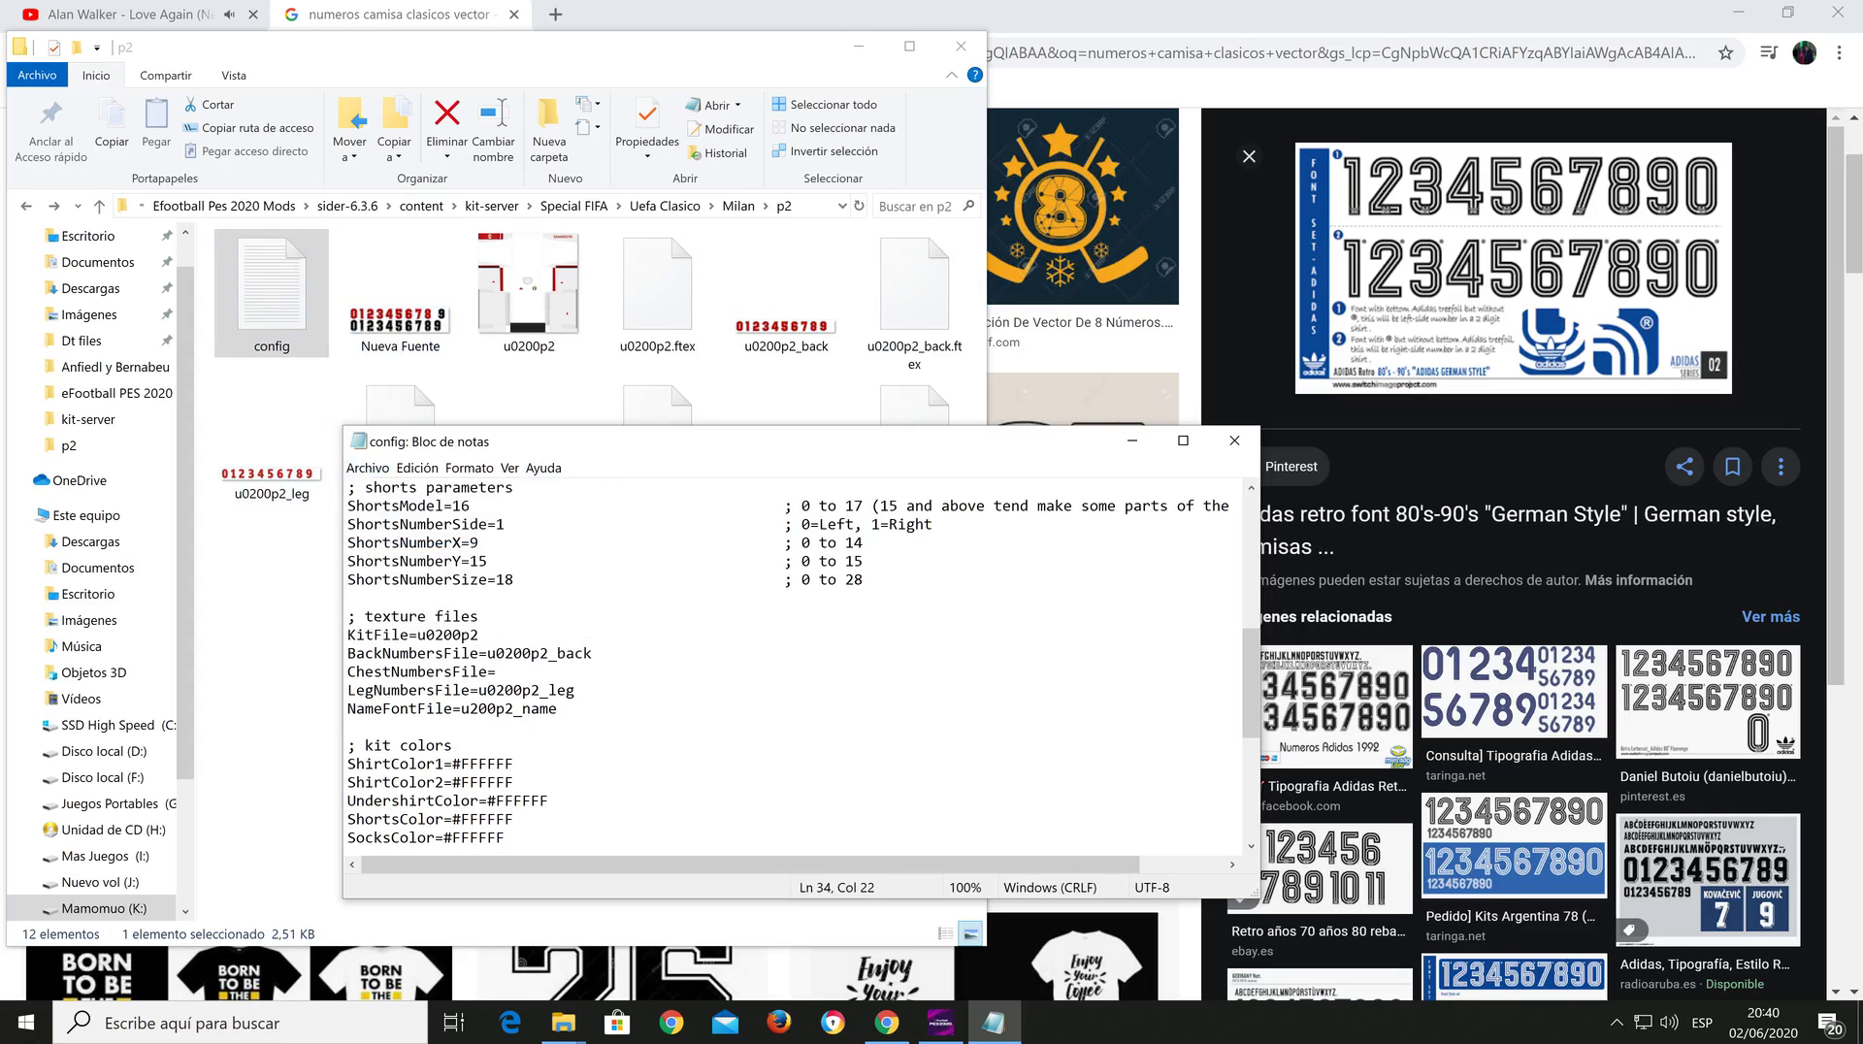
left_click(1235, 441)
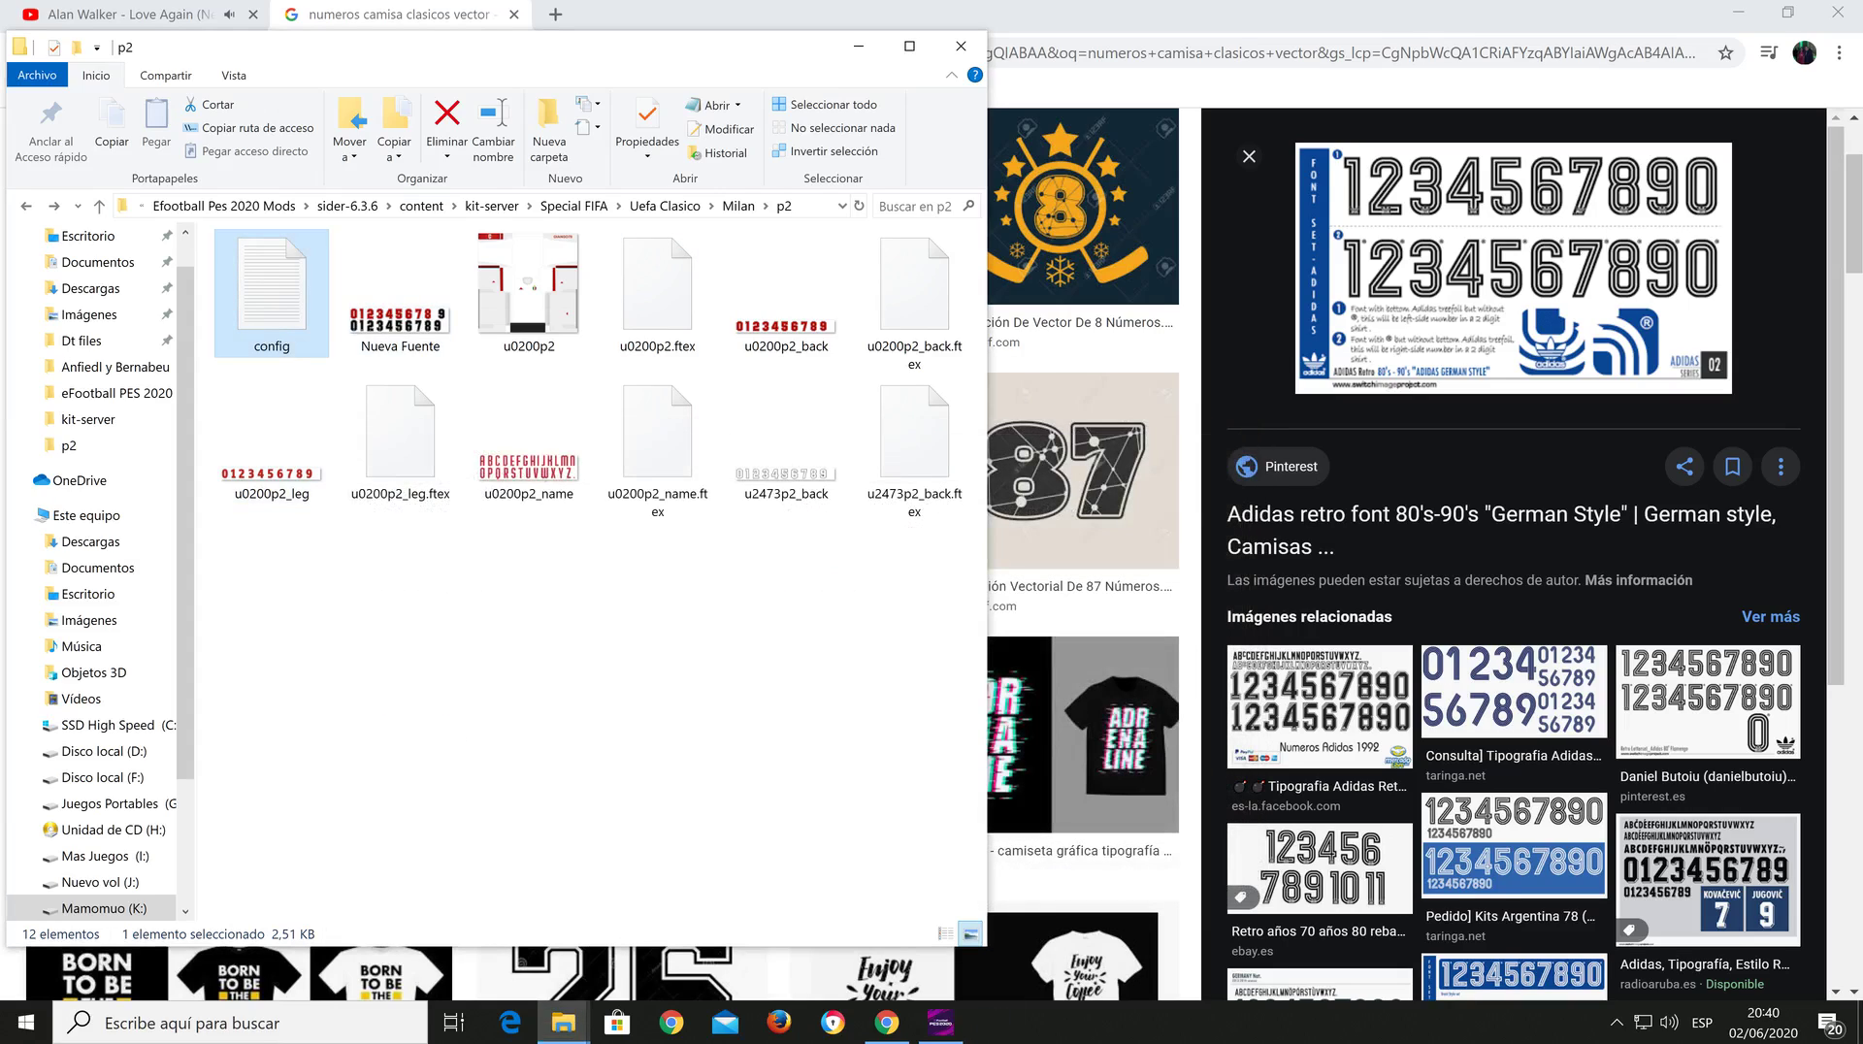
Step: Switch to PES 2020, examine the back number on AC Milan Clásico's 2do Uniforme, and briefly display the sider kit-server overlay
left_click(940, 1022)
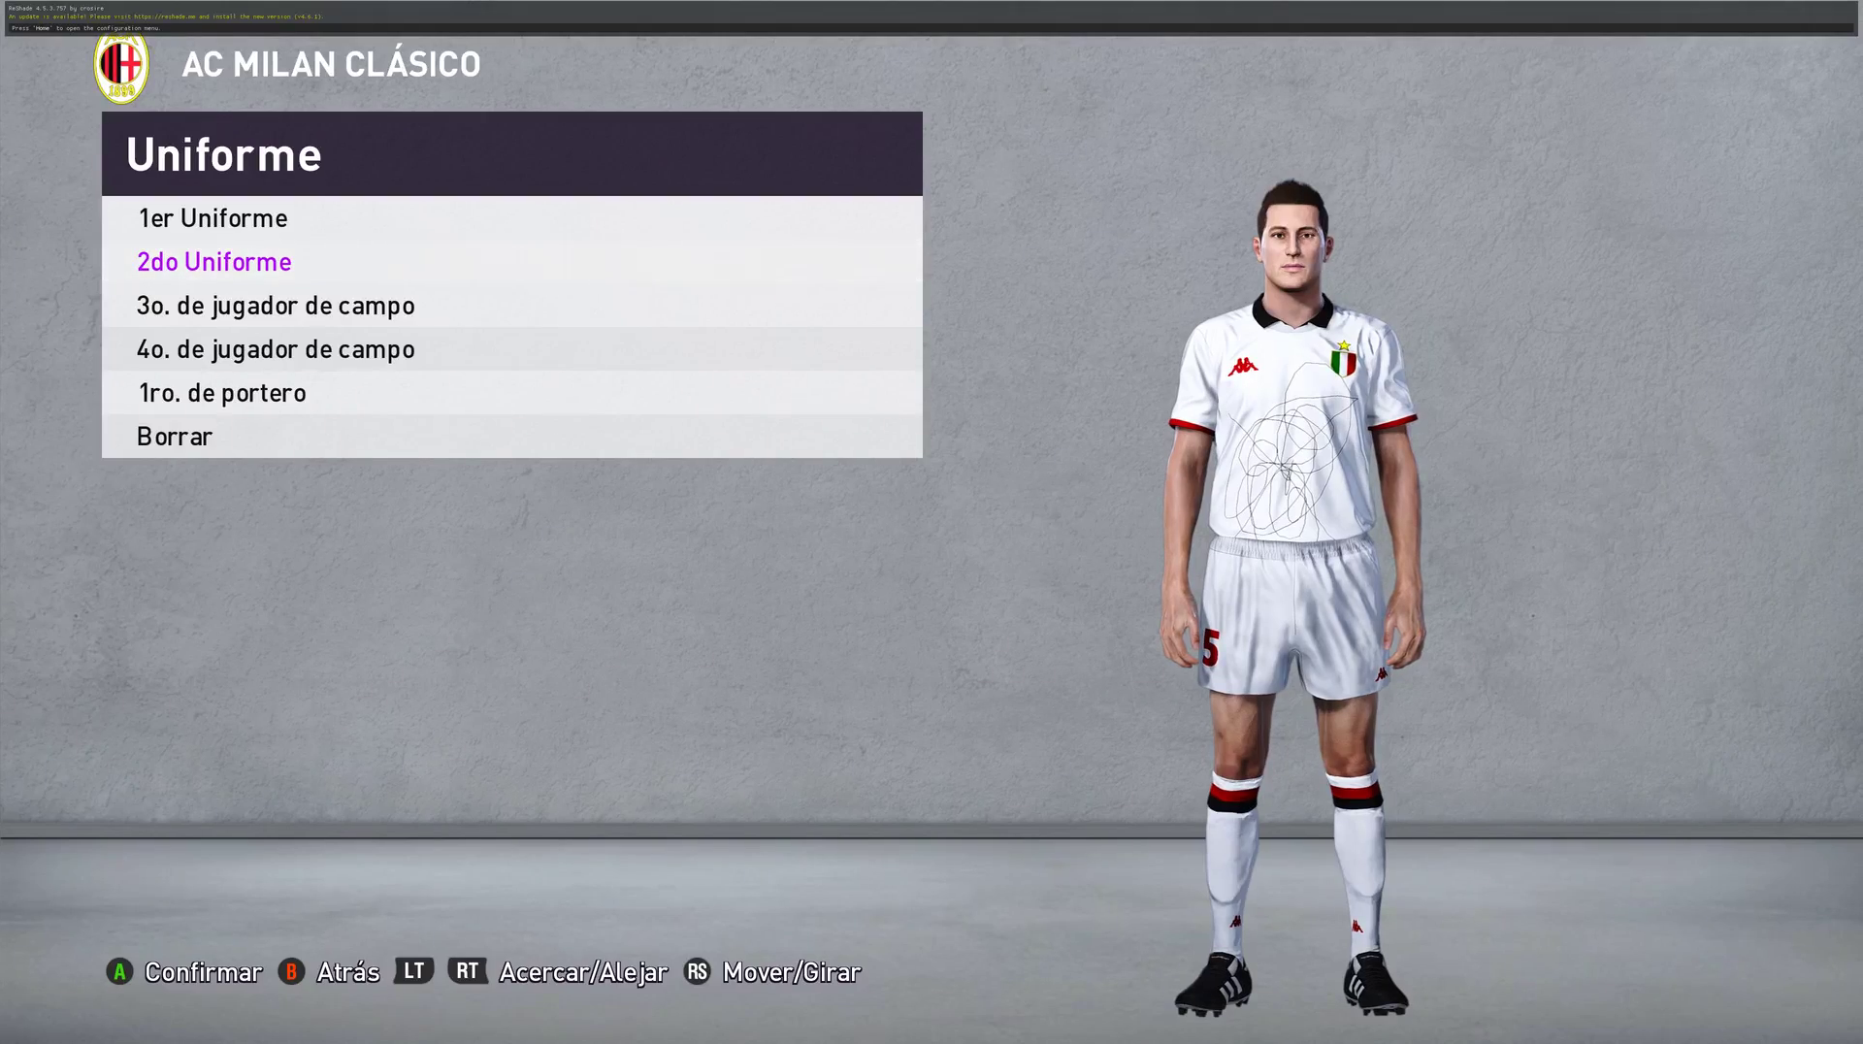
key("Down")
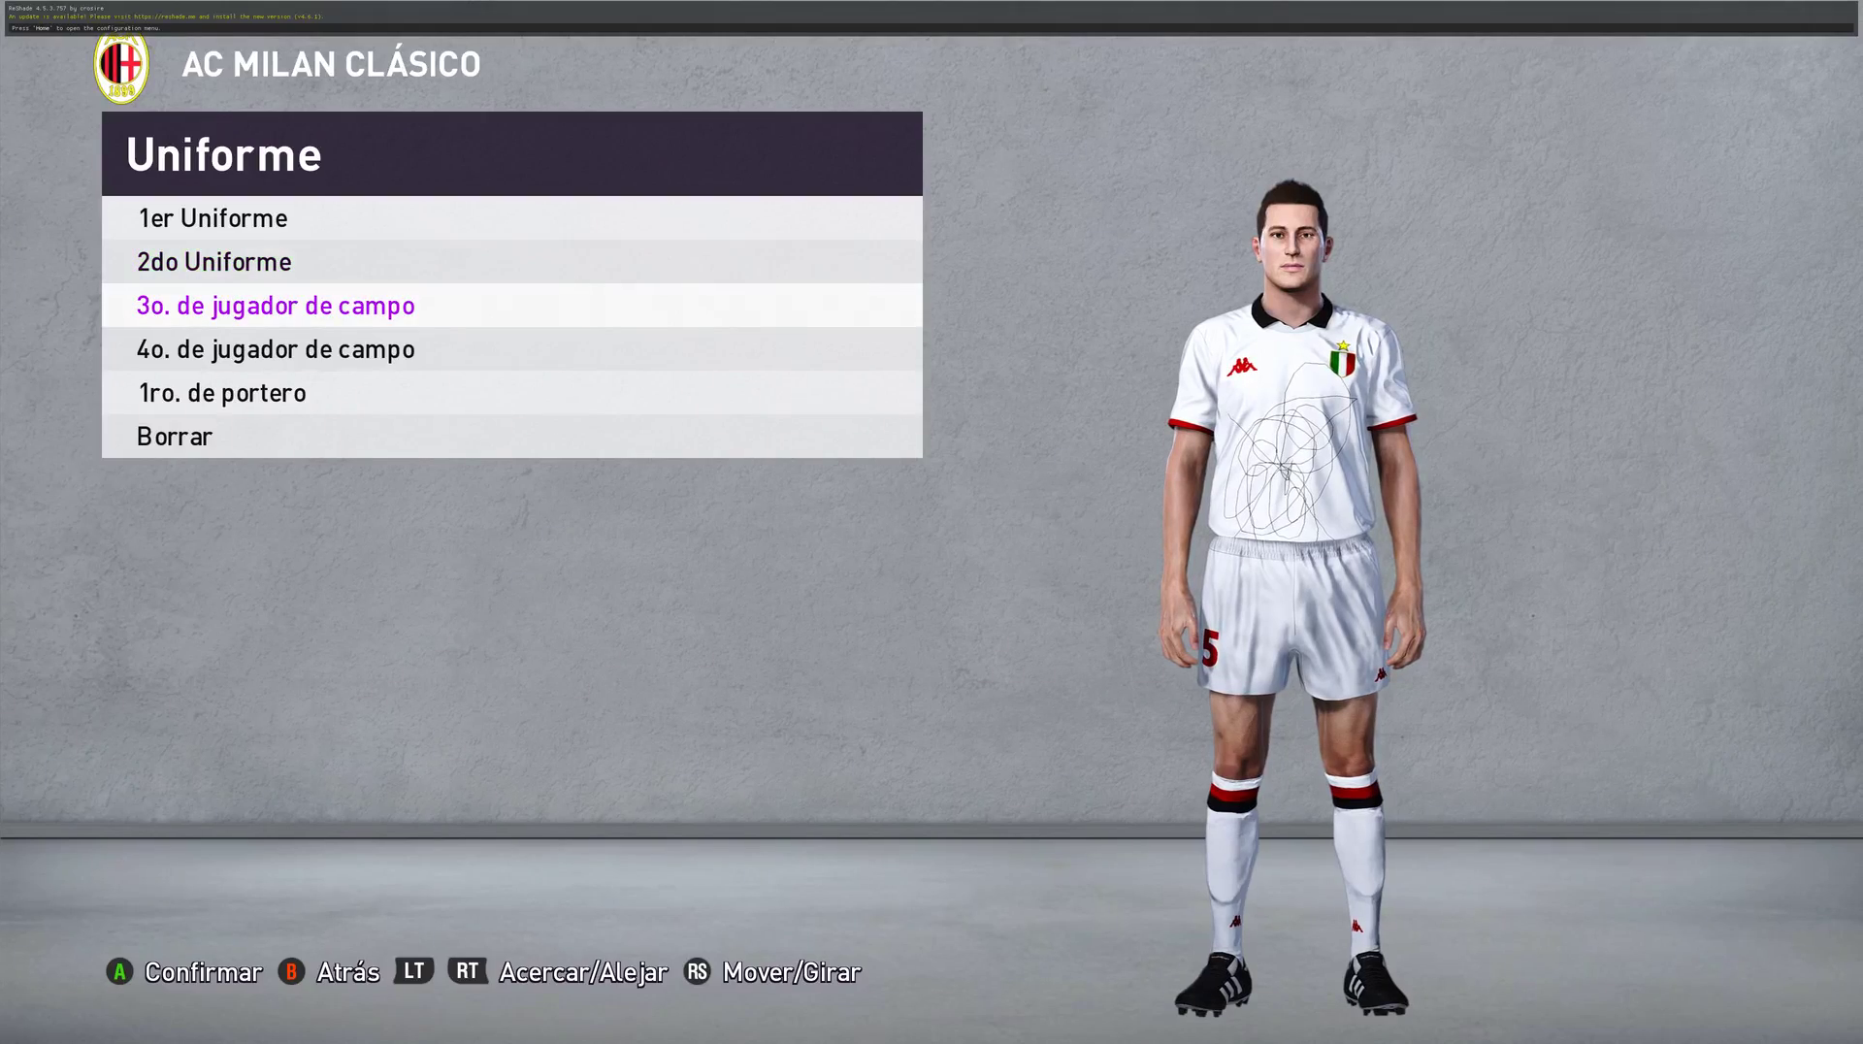
key("super+g")
key("super+g")
key("Up")
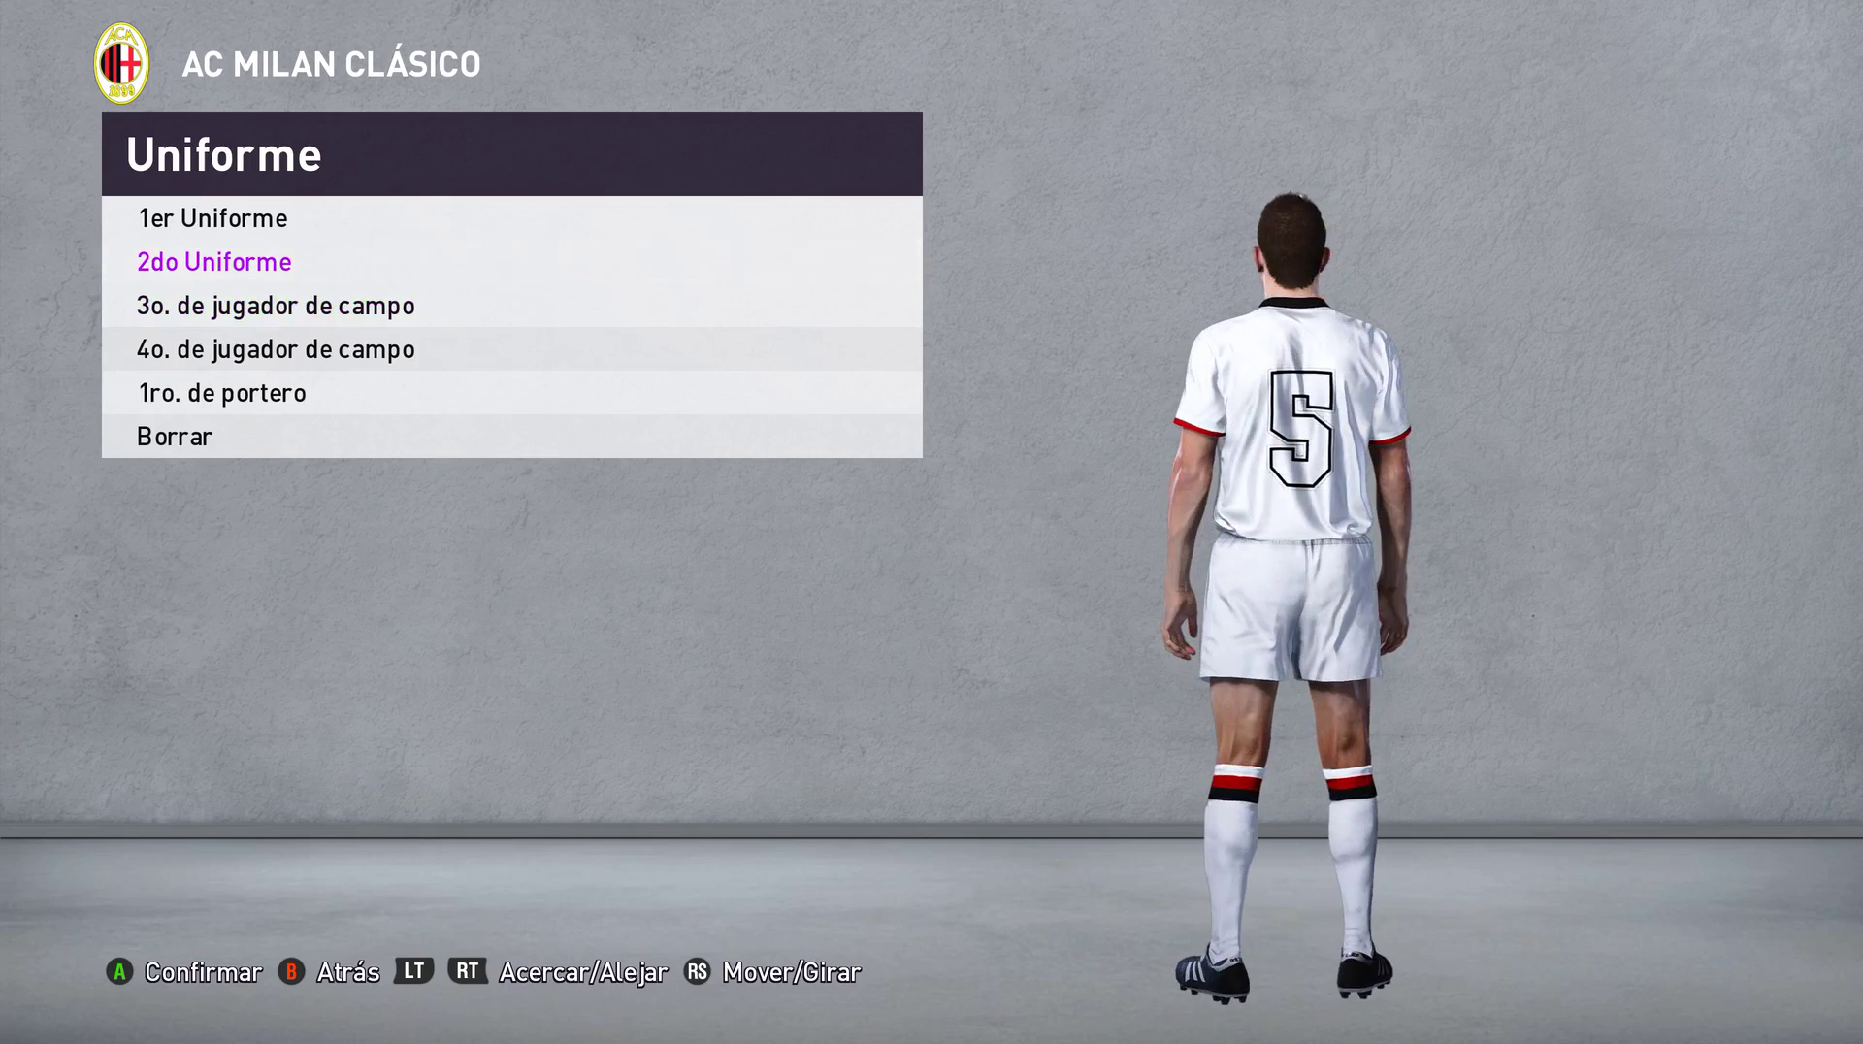
key("Down")
key("Up")
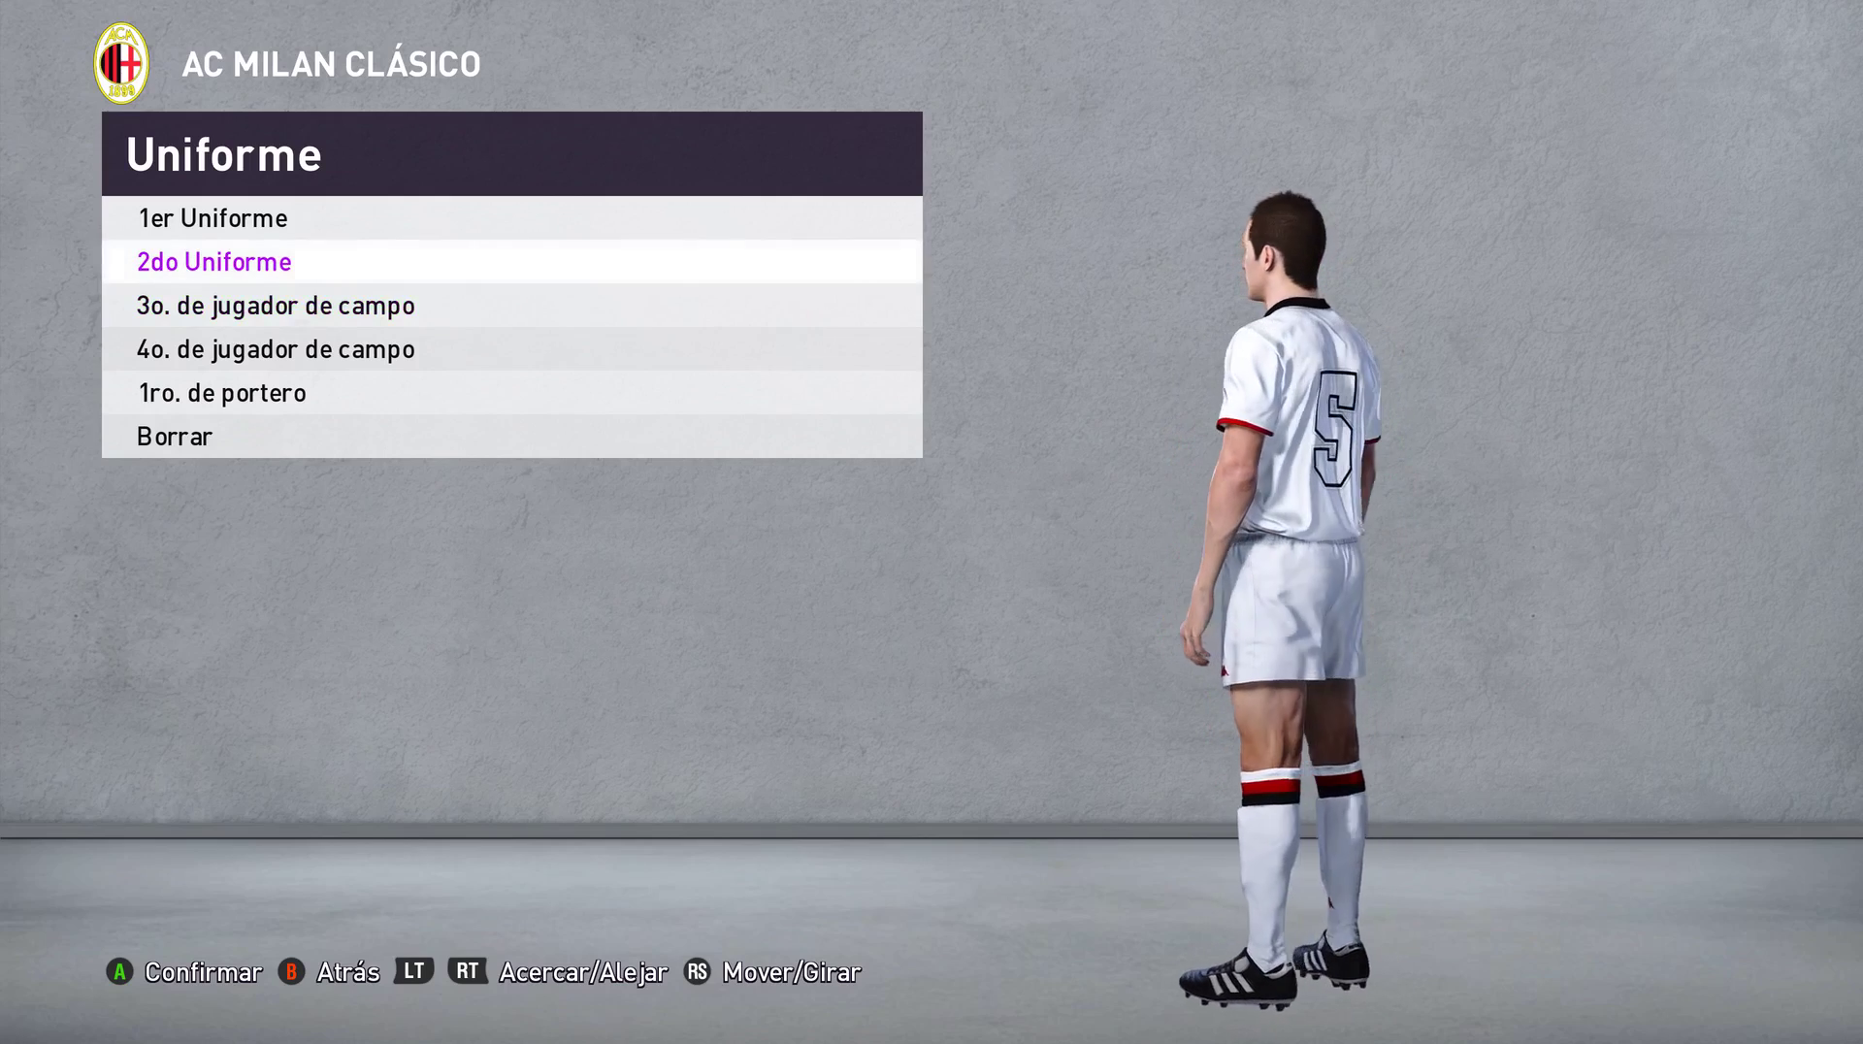
key("grave")
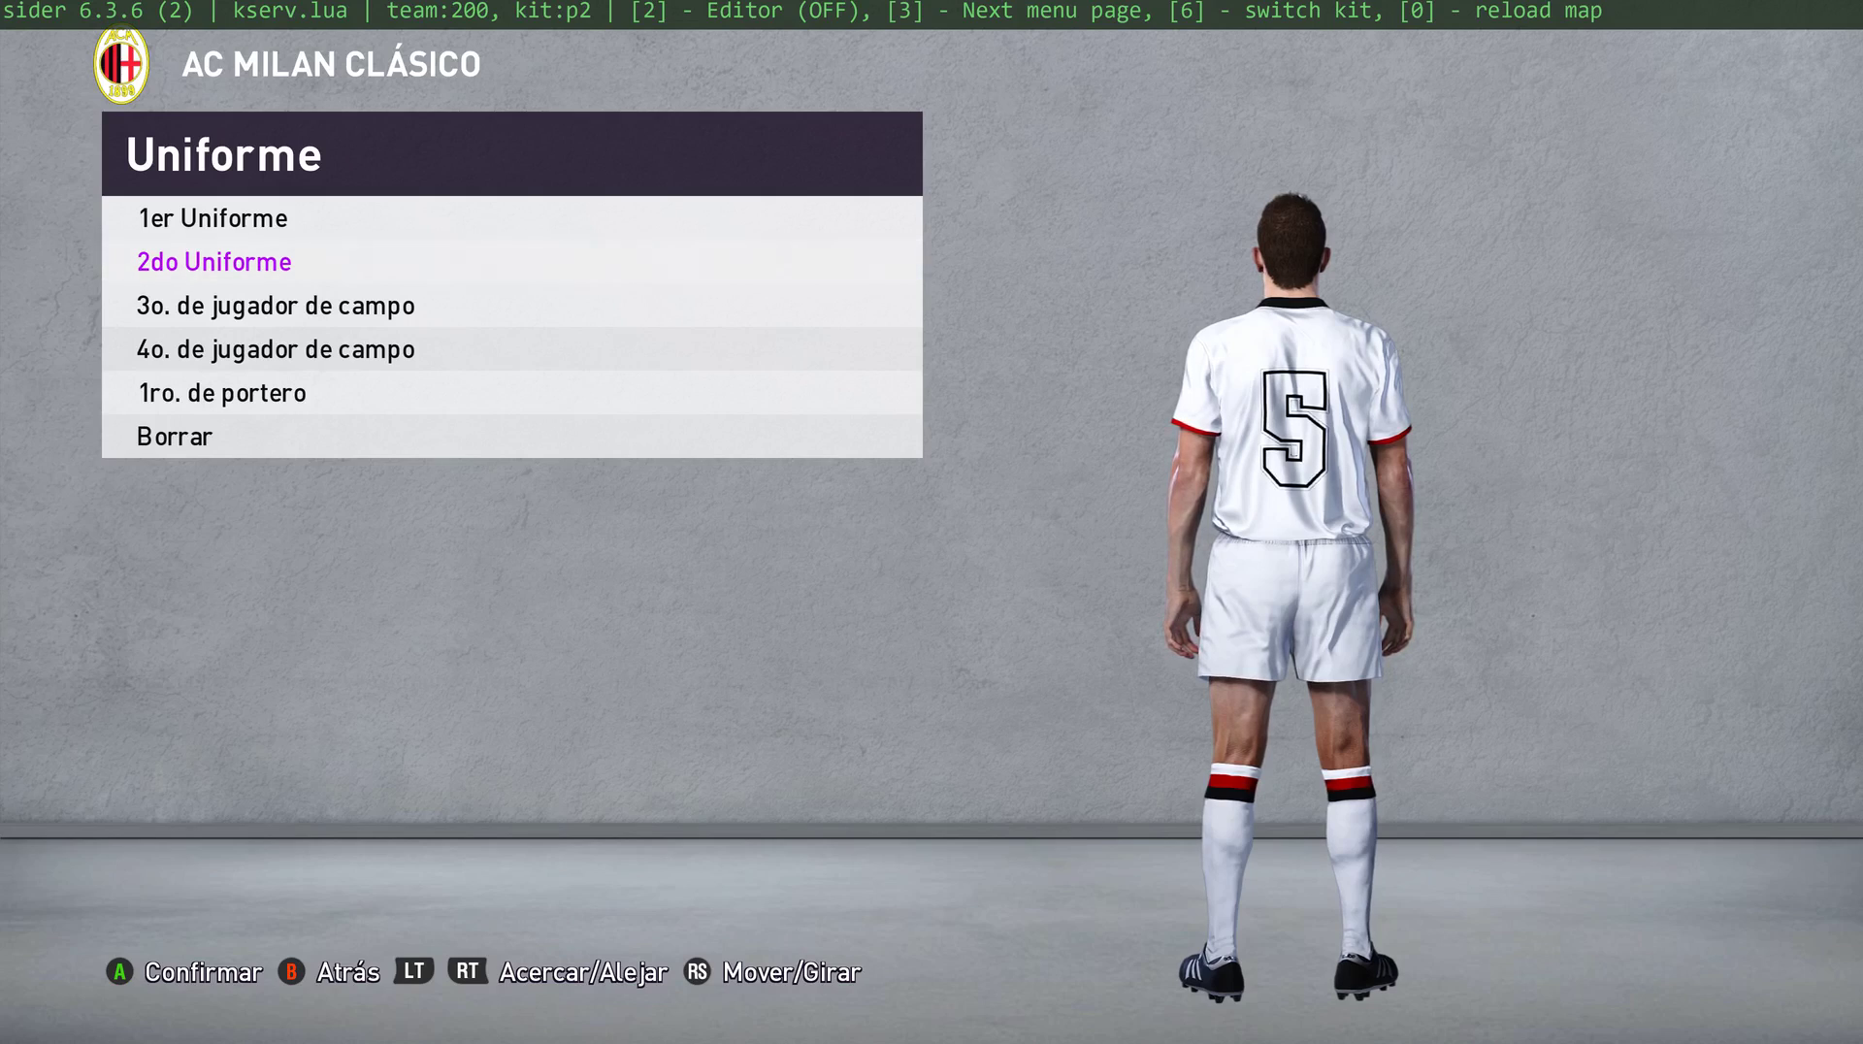
key("grave")
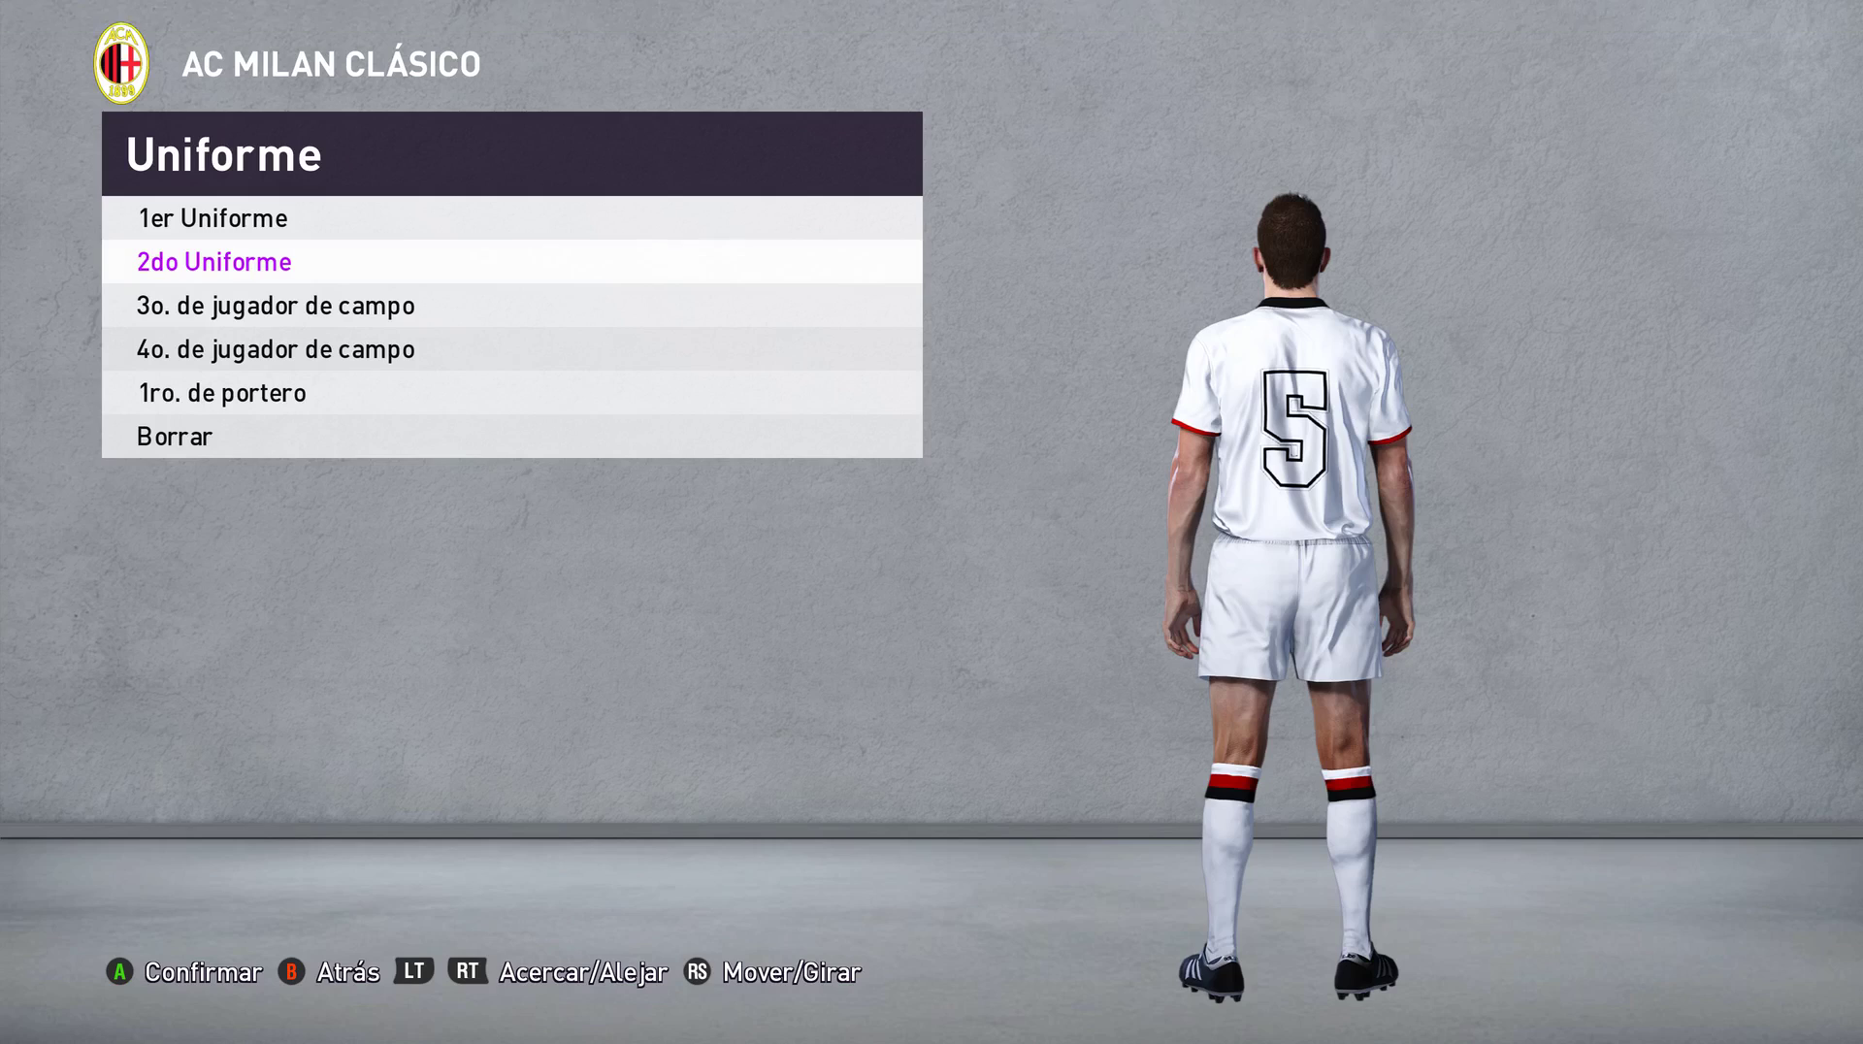